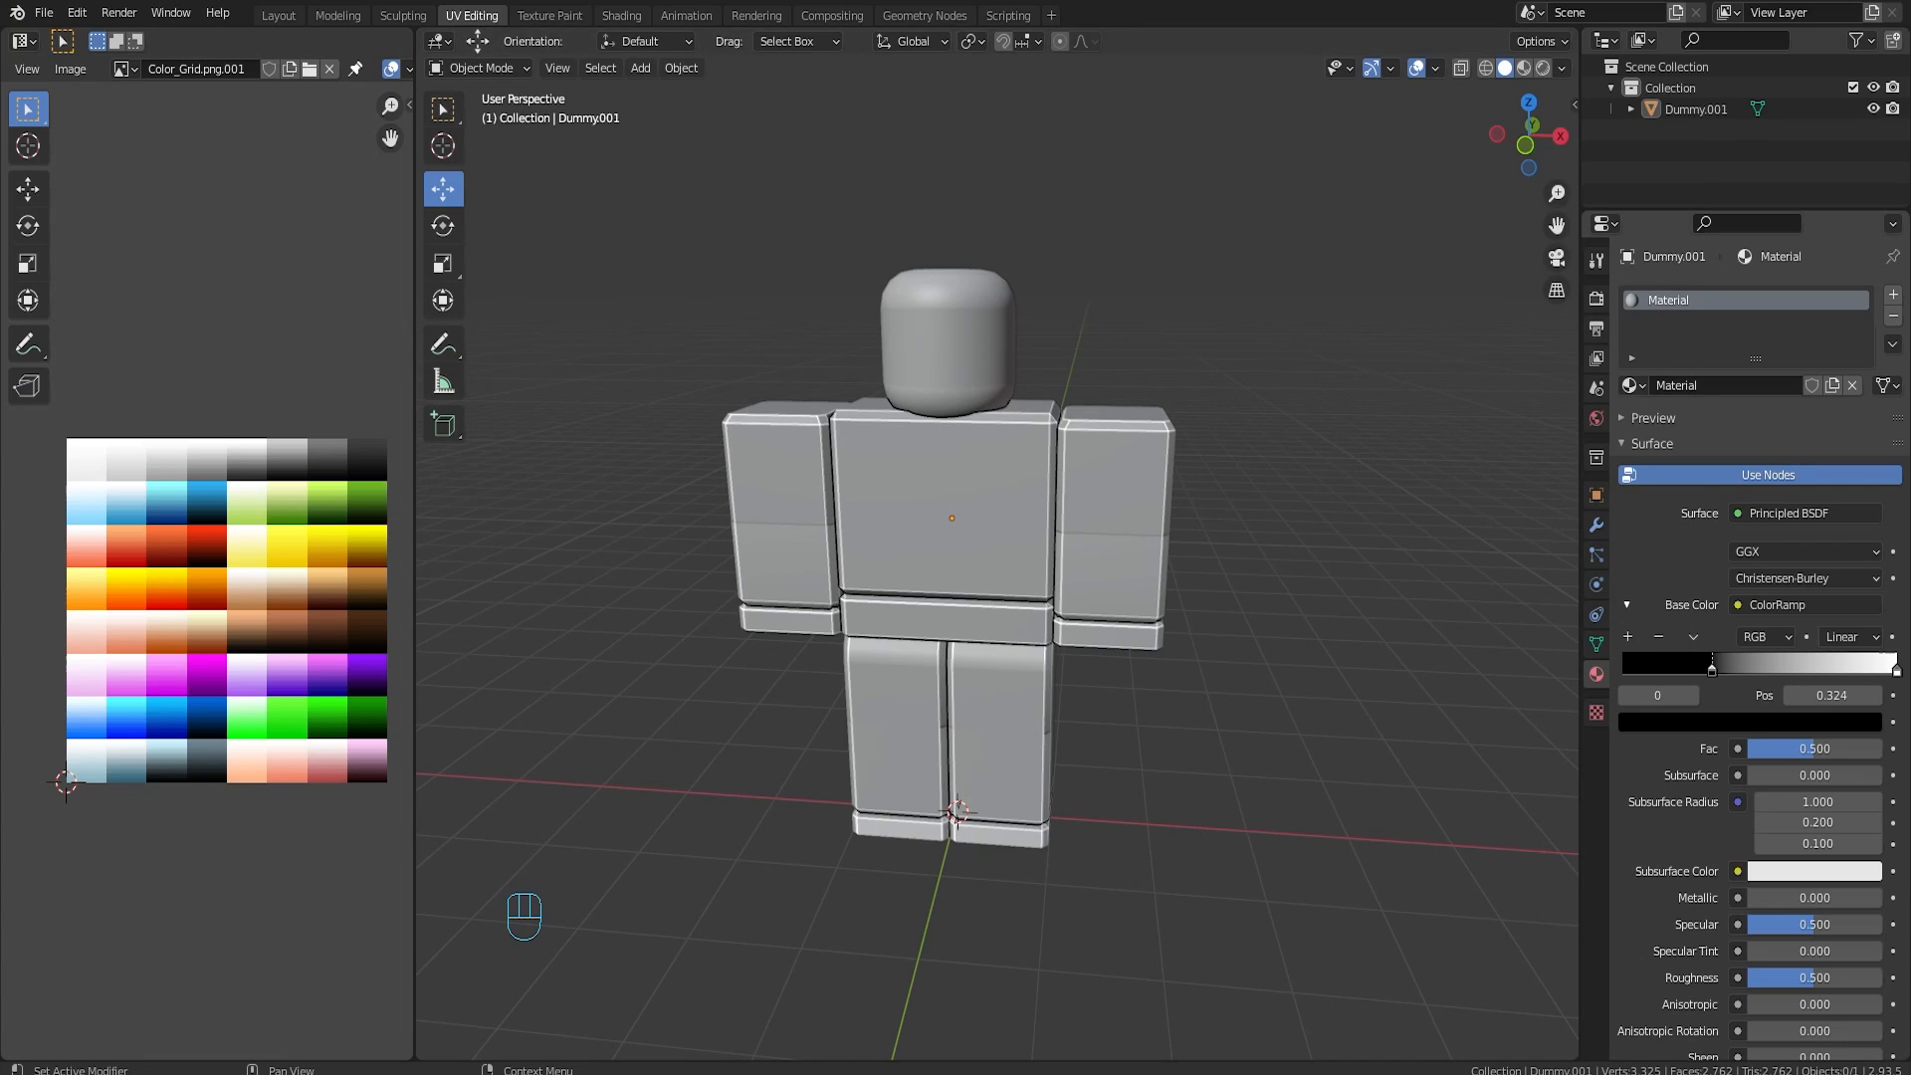
Step: Reset the 3D cursor to the world origin and add a NURBS curve there
{"action": "scroll", "coordinate": [984, 581], "scroll_direction": "down", "scroll_amount": 3}
{"action": "key", "text": "shift+s"}
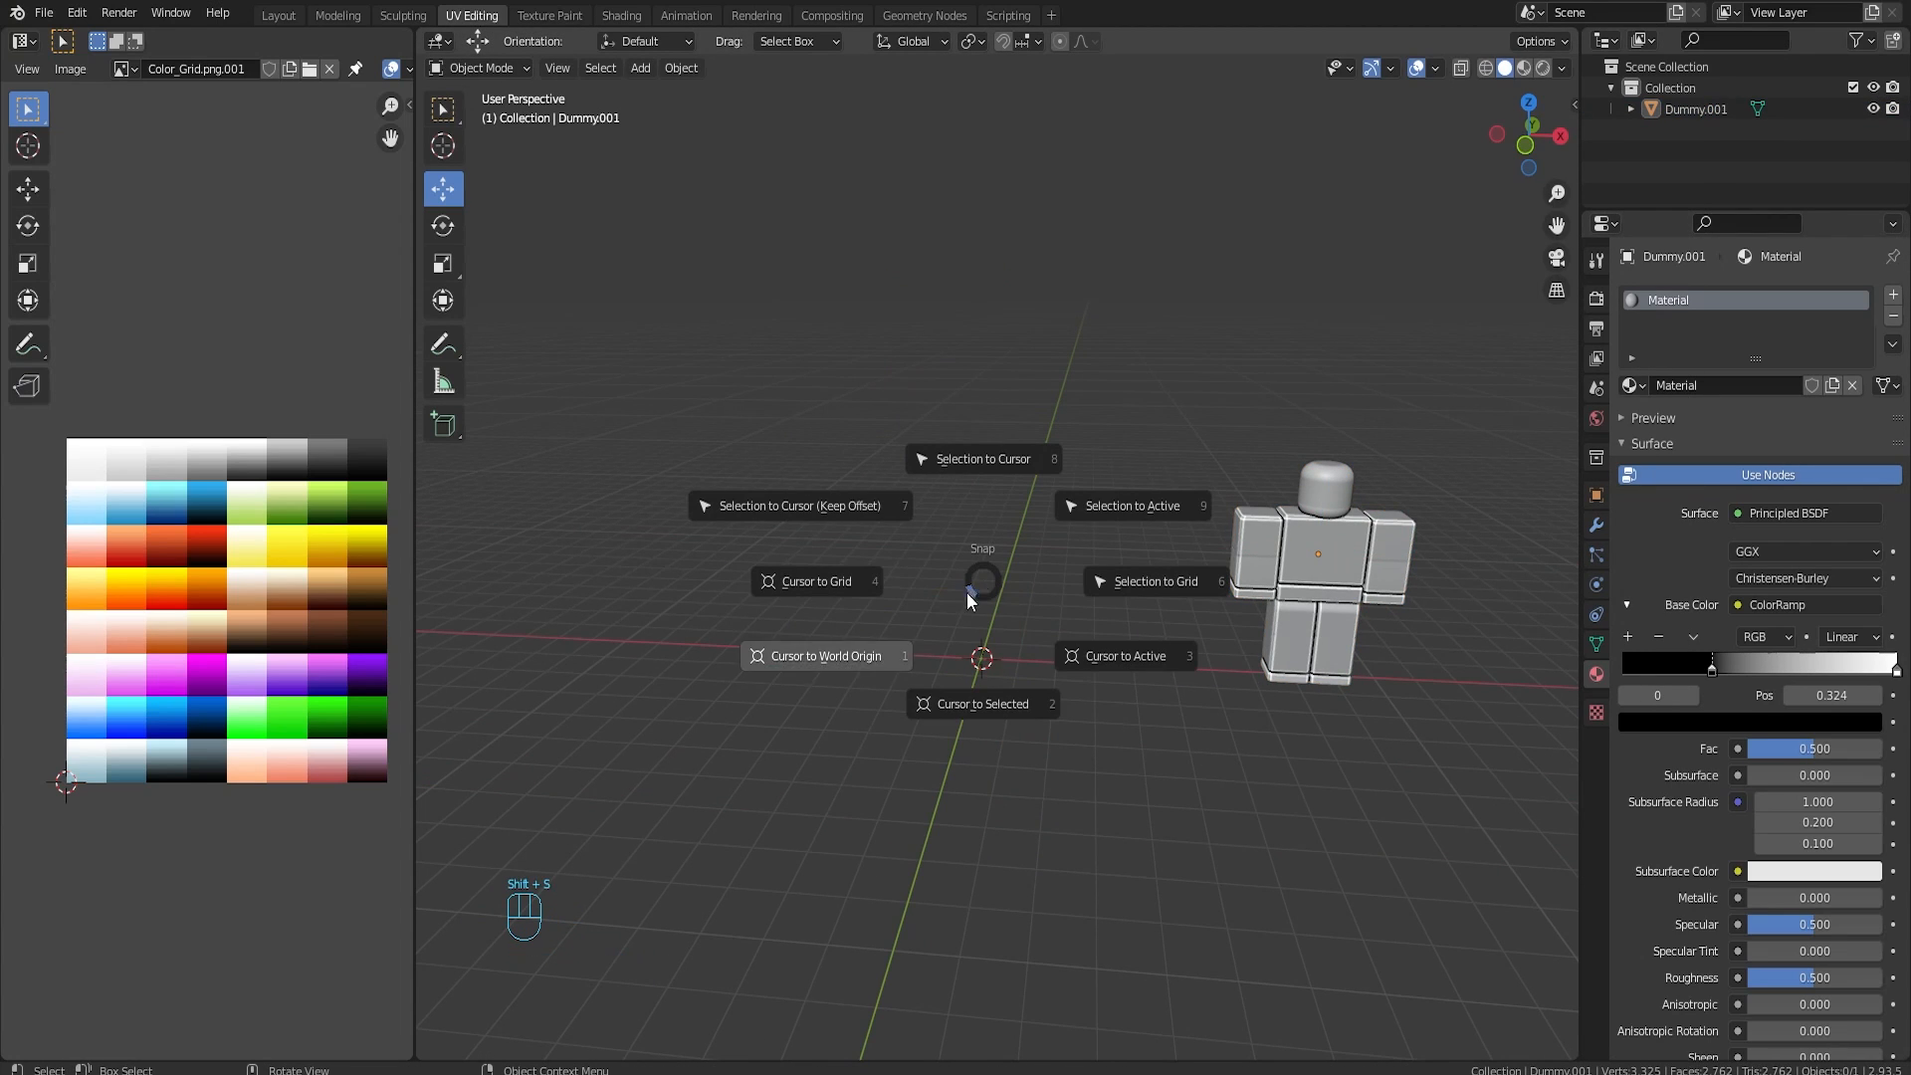
{"action": "left_click", "coordinate": [947, 630]}
{"action": "middle_click_drag", "start_coordinate": [948, 630], "coordinate": [1119, 505]}
{"action": "key", "text": "shift+a"}
{"action": "mouse_move", "coordinate": [1102, 528]}
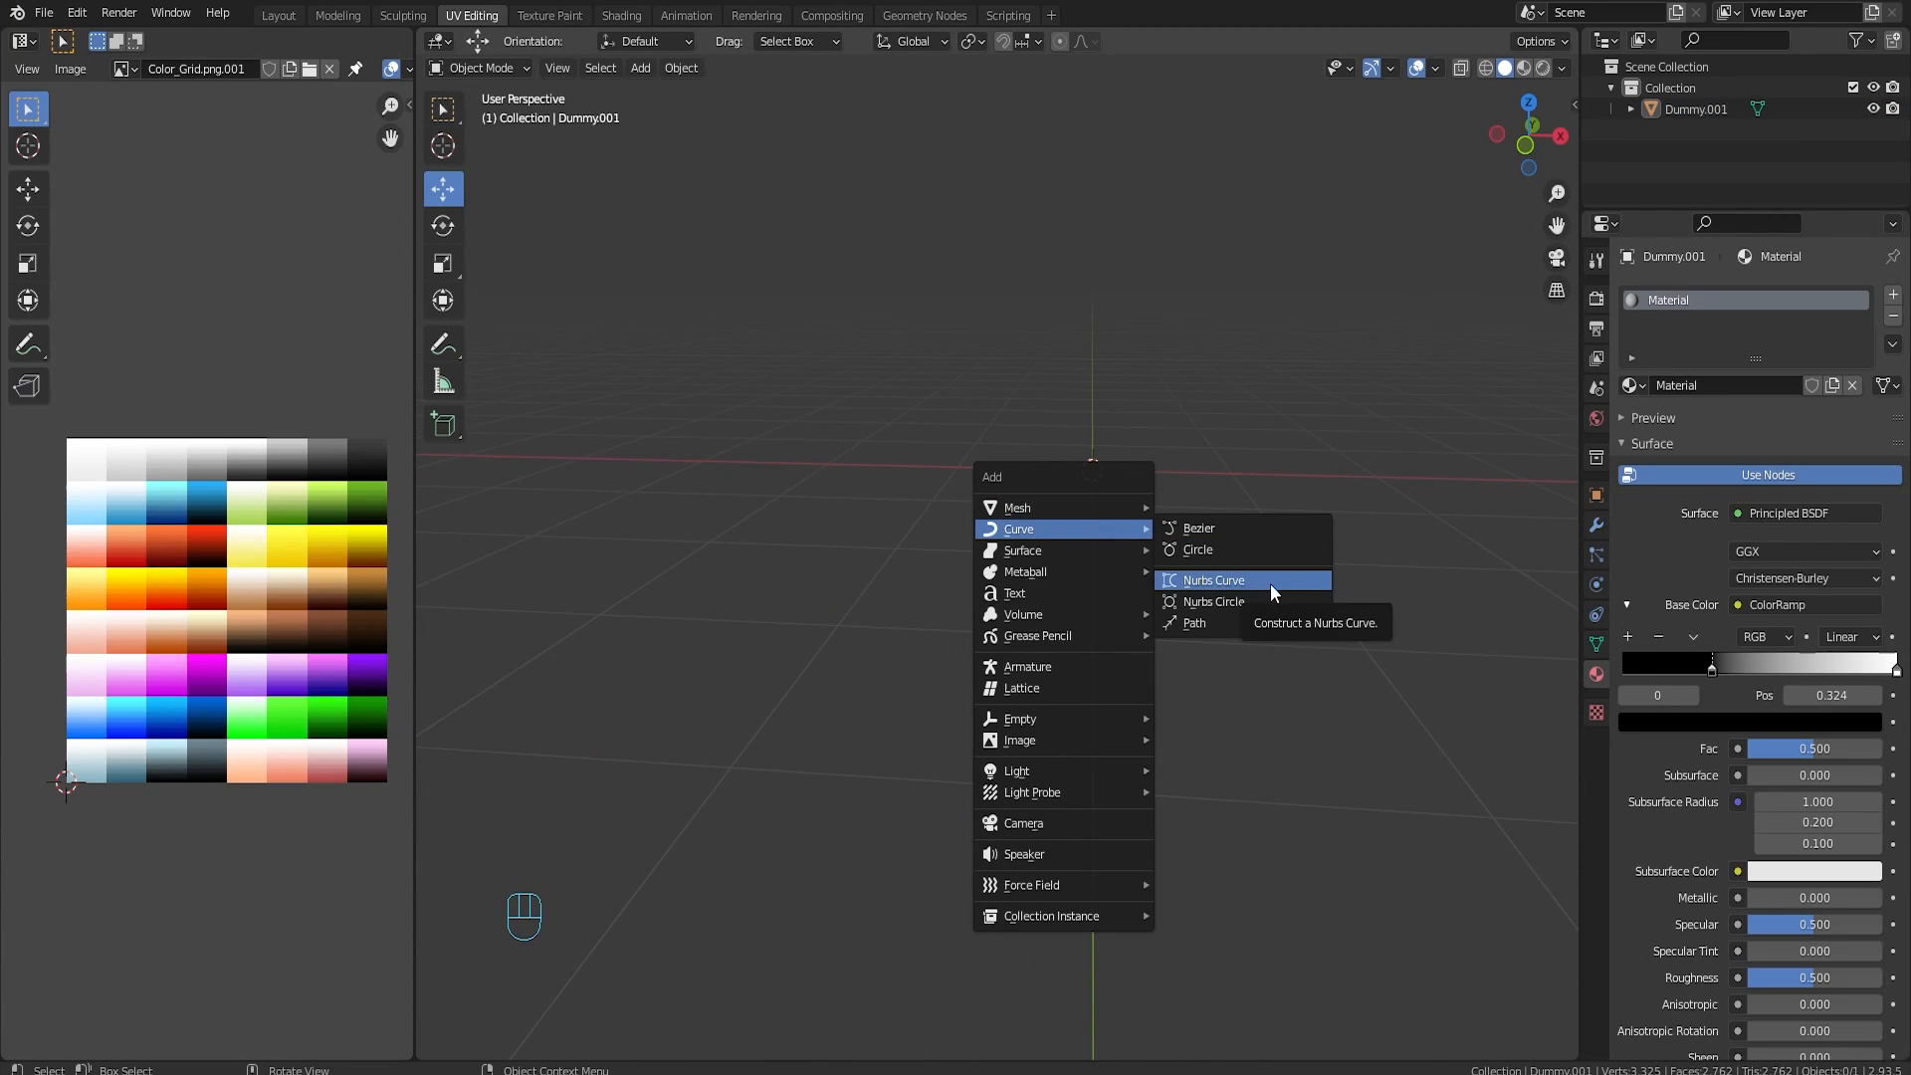
{"action": "left_click", "coordinate": [1231, 582]}
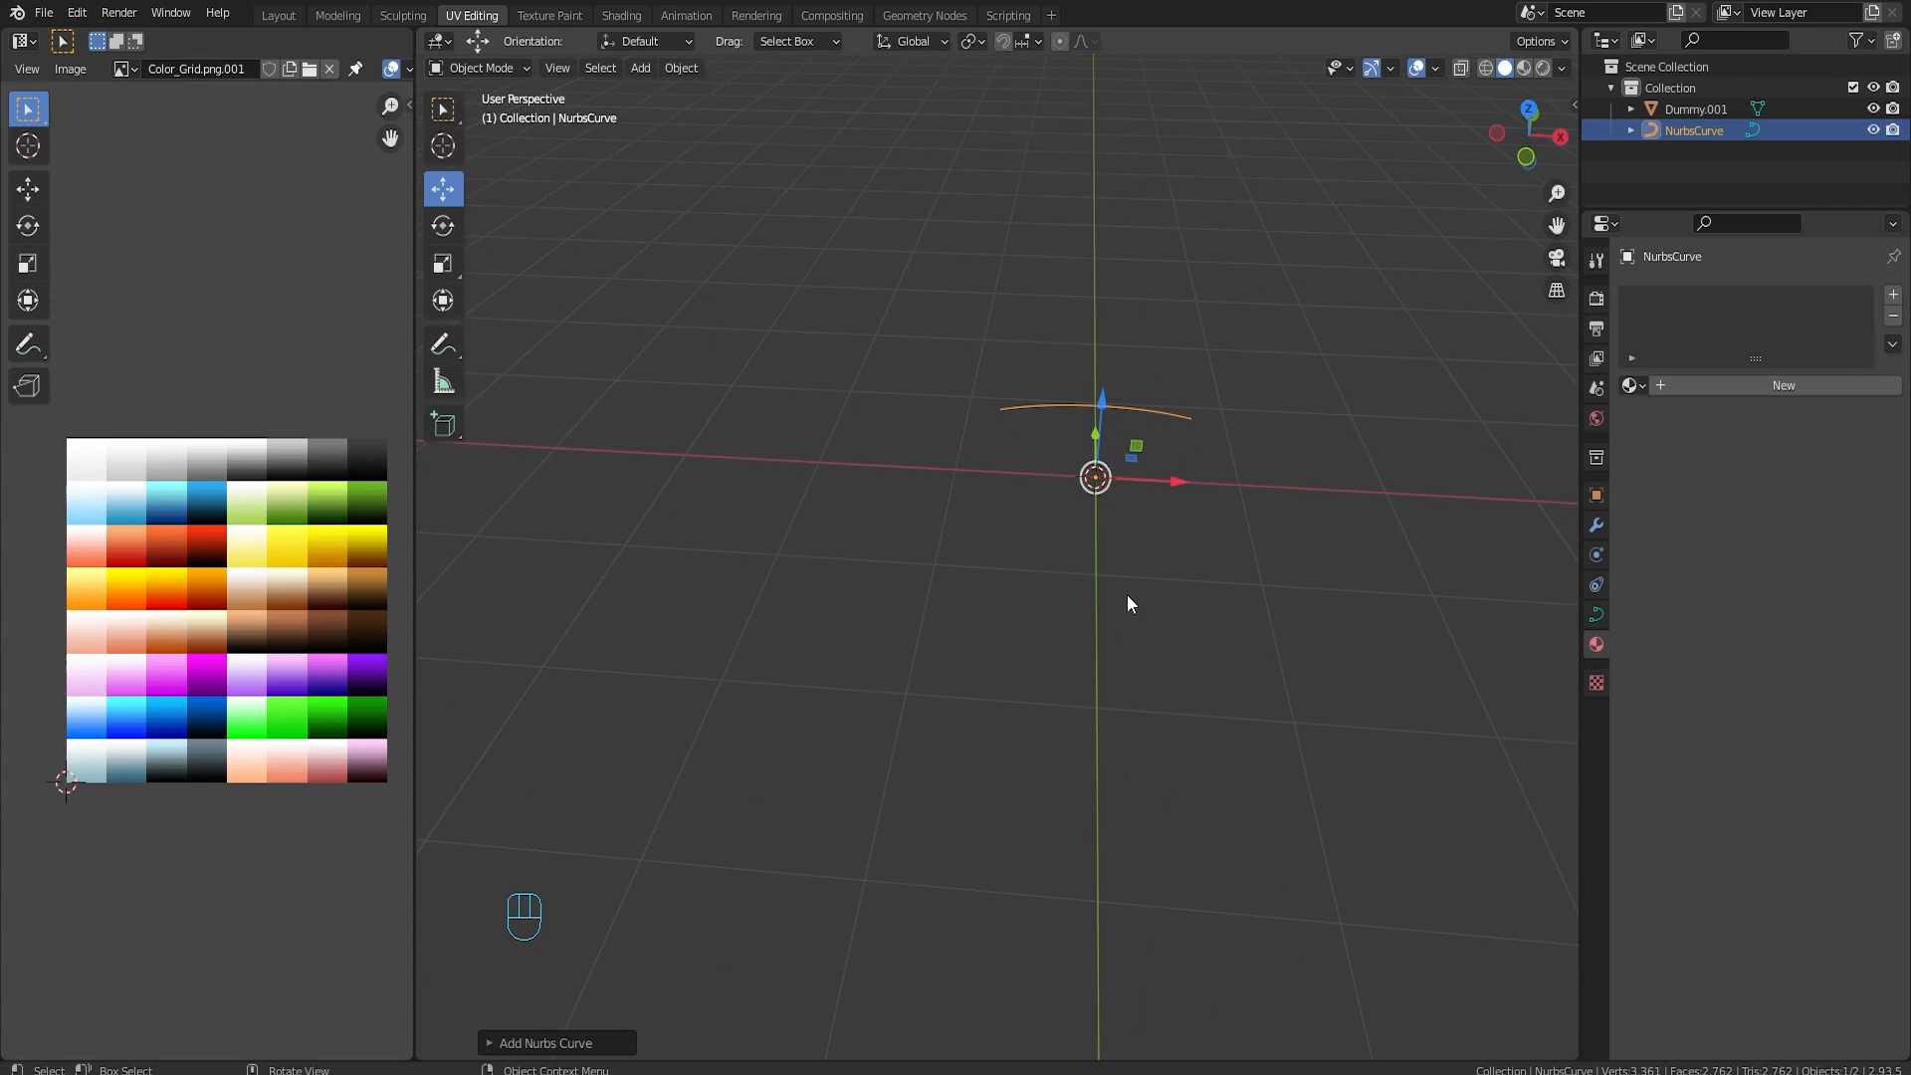
Step: Add a torus at the world origin with 6 major segments and 5 minor segments
{"action": "key", "text": "shift+a"}
{"action": "mouse_move", "coordinate": [1120, 605]}
{"action": "left_click", "coordinate": [1230, 754]}
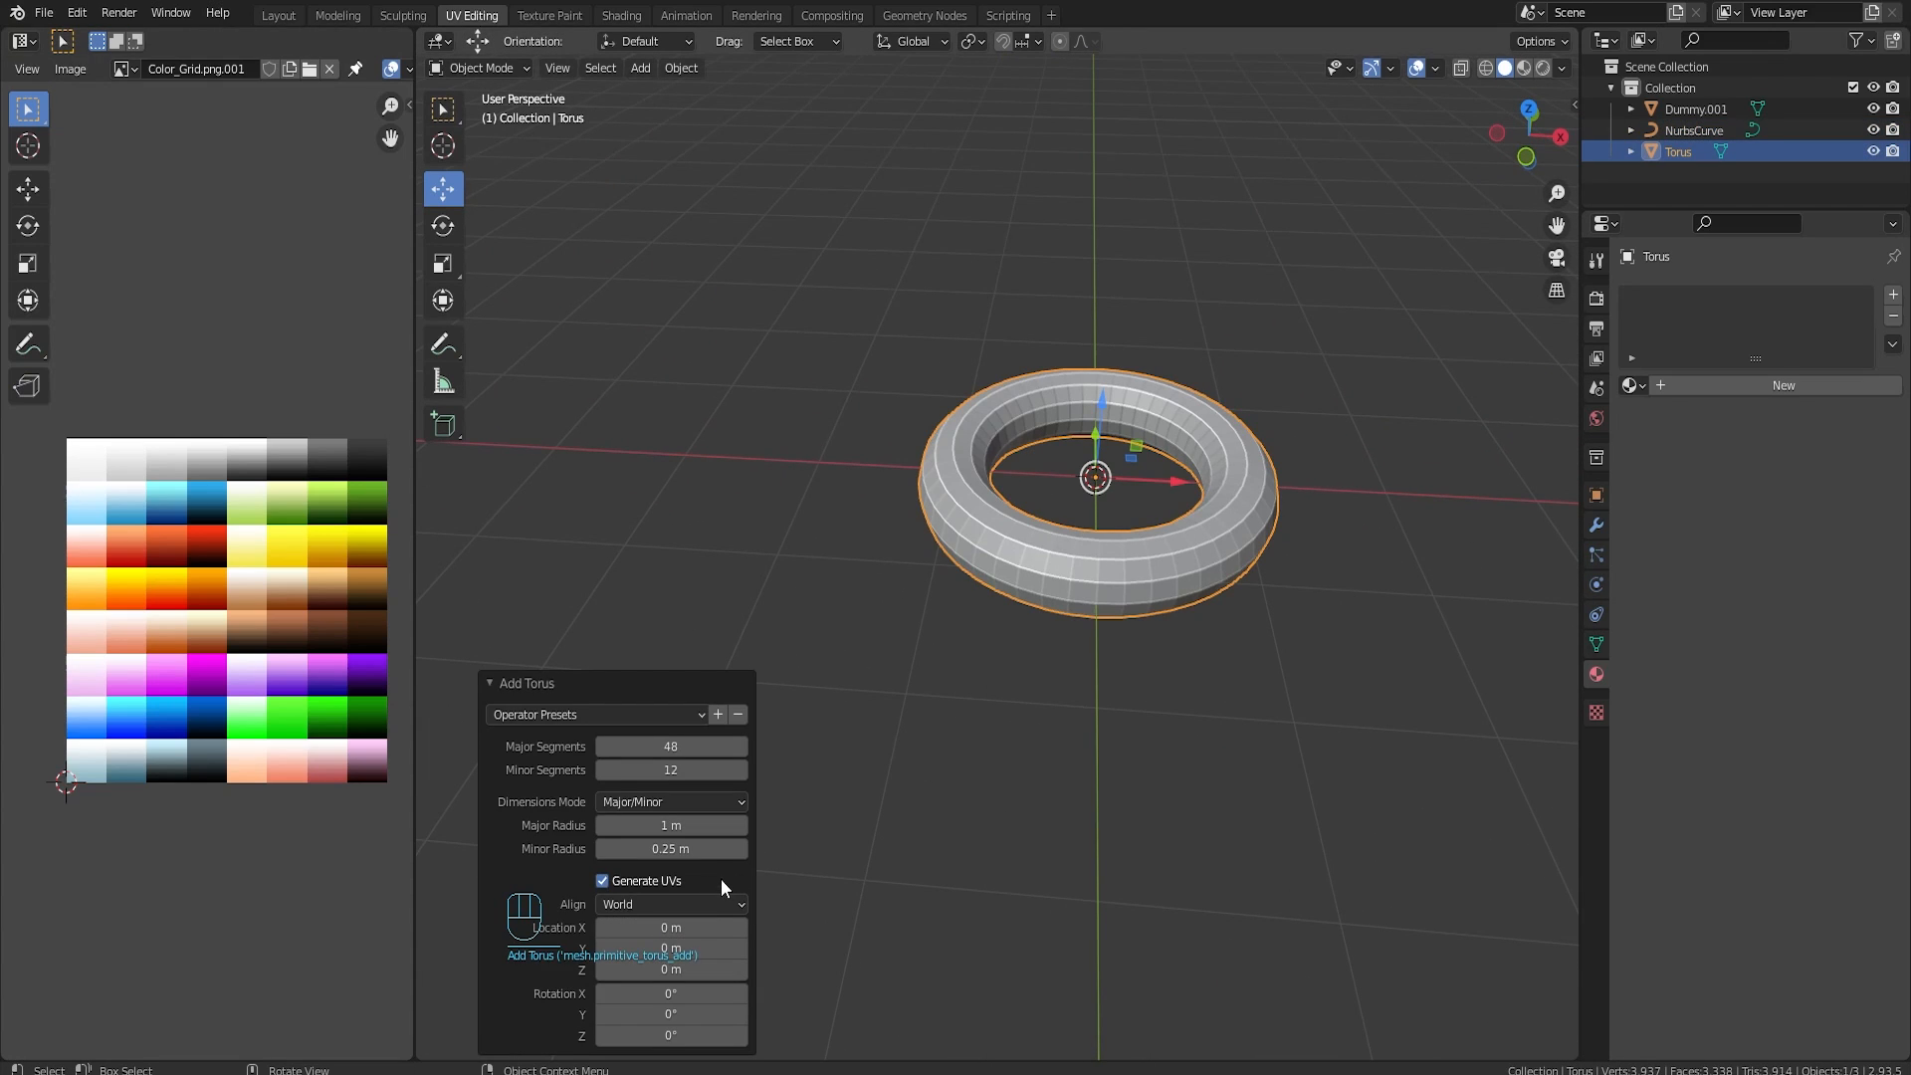
{"action": "type", "text": "5"}
{"action": "key", "text": "Return"}
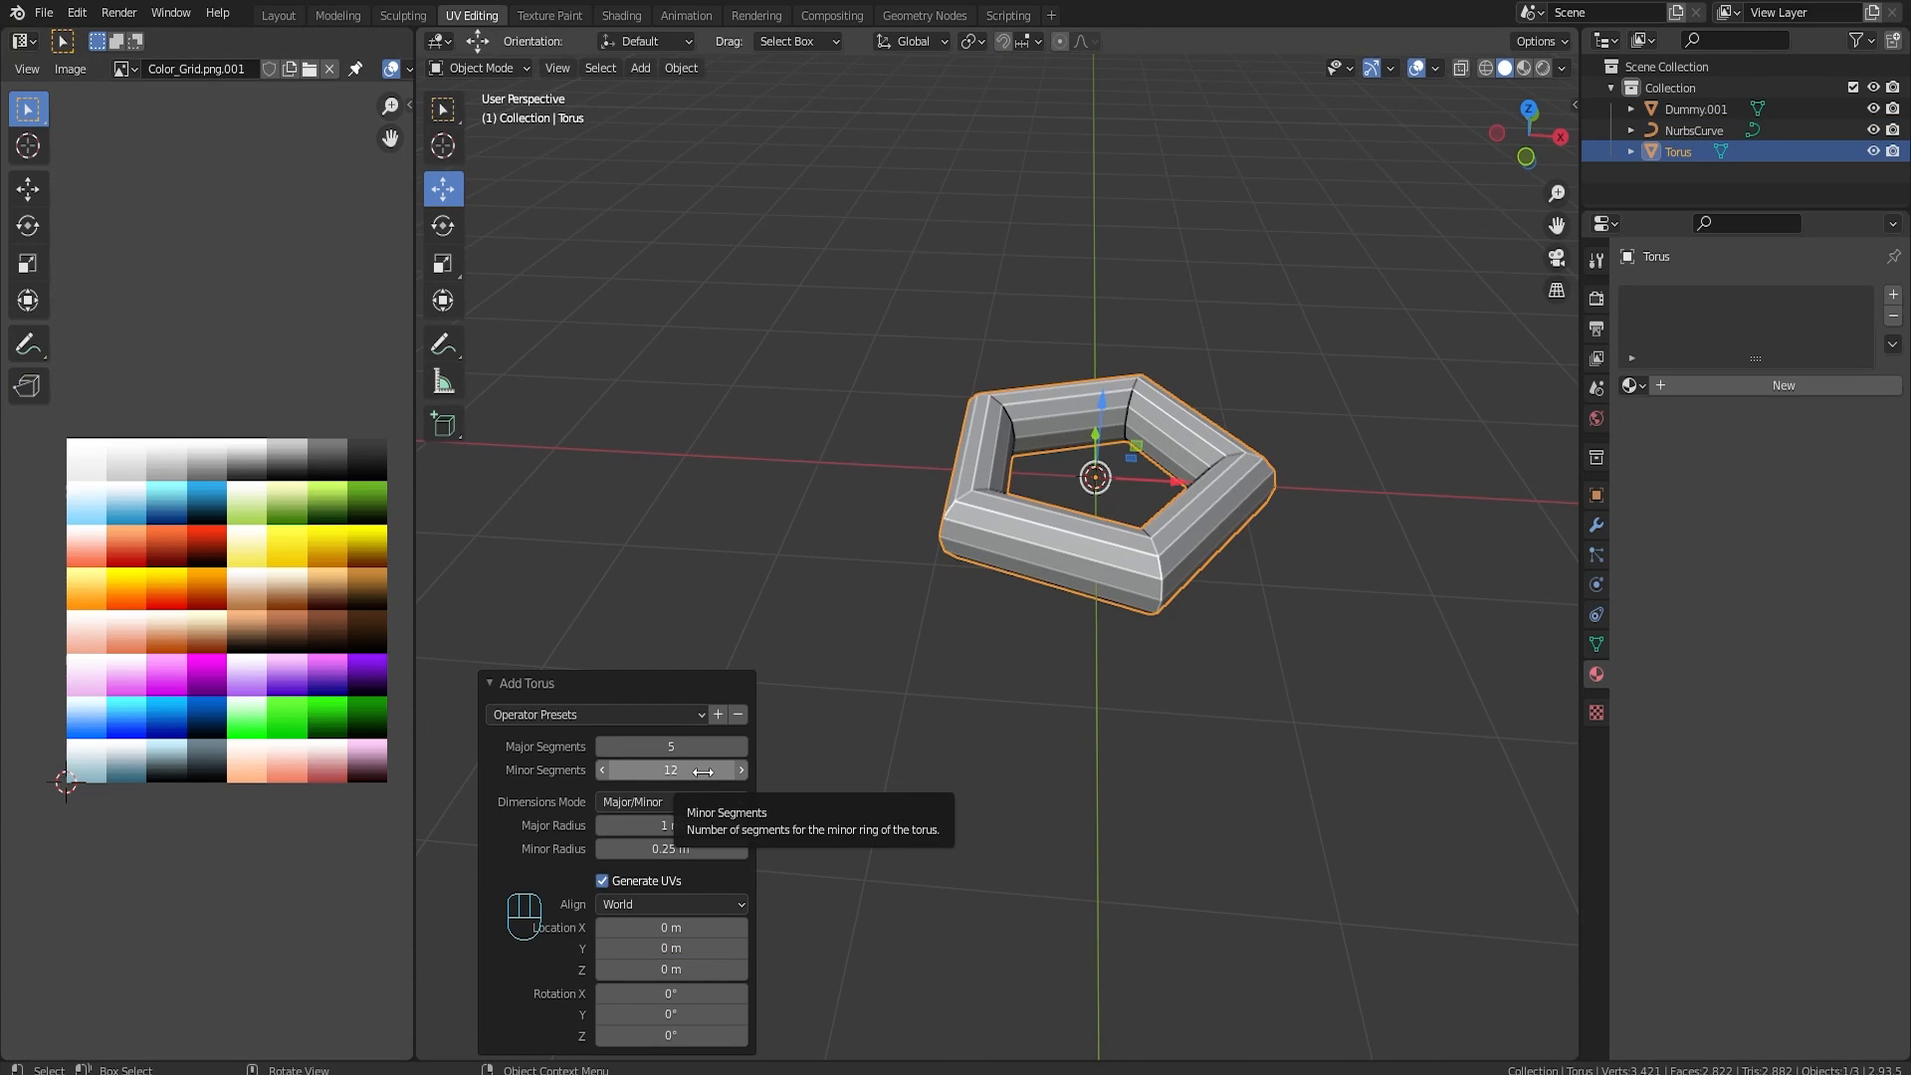
{"action": "key", "text": "KP_6"}
{"action": "middle_click_drag", "start_coordinate": [991, 695], "coordinate": [1012, 762]}
{"action": "type", "text": "6"}
{"action": "key", "text": "Return"}
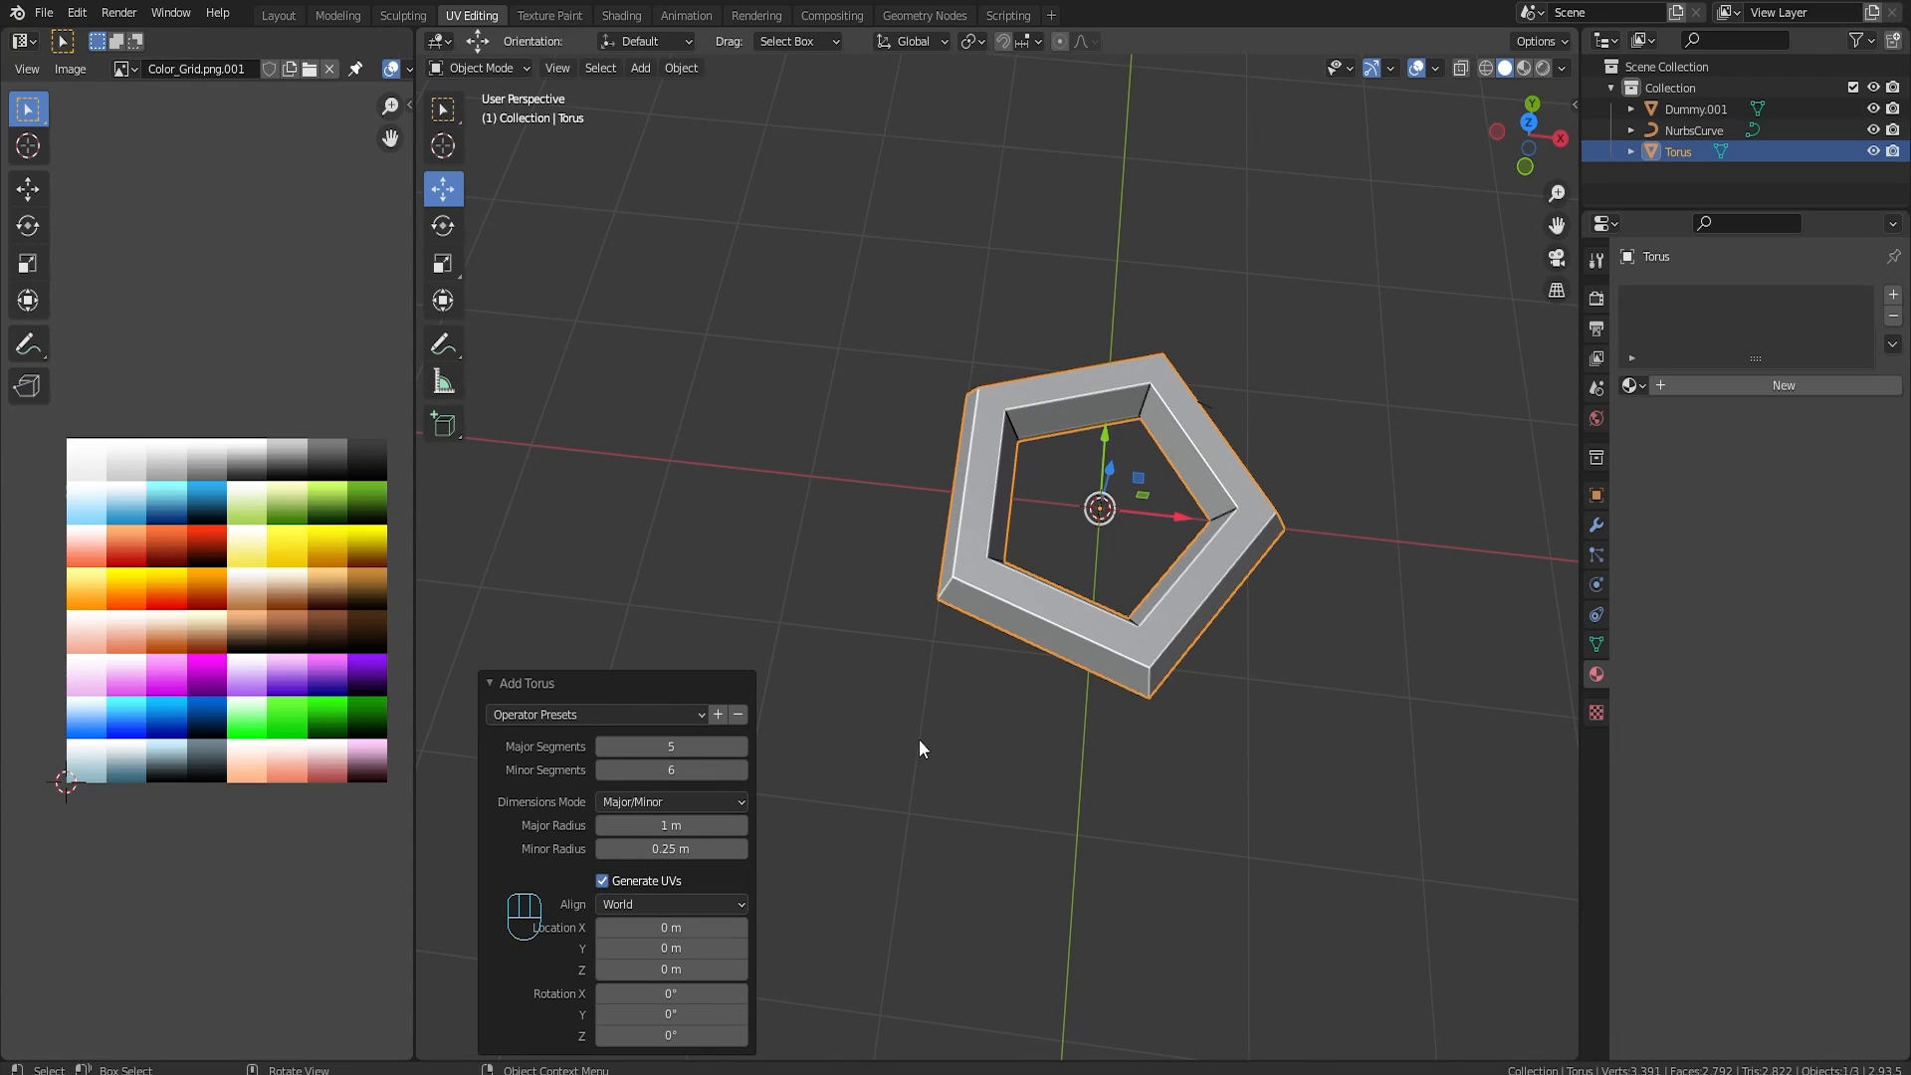
{"action": "type", "text": "6"}
{"action": "key", "text": "Return"}
{"action": "left_click", "coordinate": [689, 770]}
{"action": "type", "text": "5"}
{"action": "key", "text": "Return"}
{"action": "left_click", "coordinate": [736, 685]}
Step: Stretch the torus into an elongated link by moving the edges of one end about 0.73 m along negative X
{"action": "middle_click_drag", "start_coordinate": [1285, 642], "coordinate": [936, 717]}
{"action": "key", "text": "shift+z"}
{"action": "key", "text": "Tab"}
{"action": "left_click", "coordinate": [586, 69]}
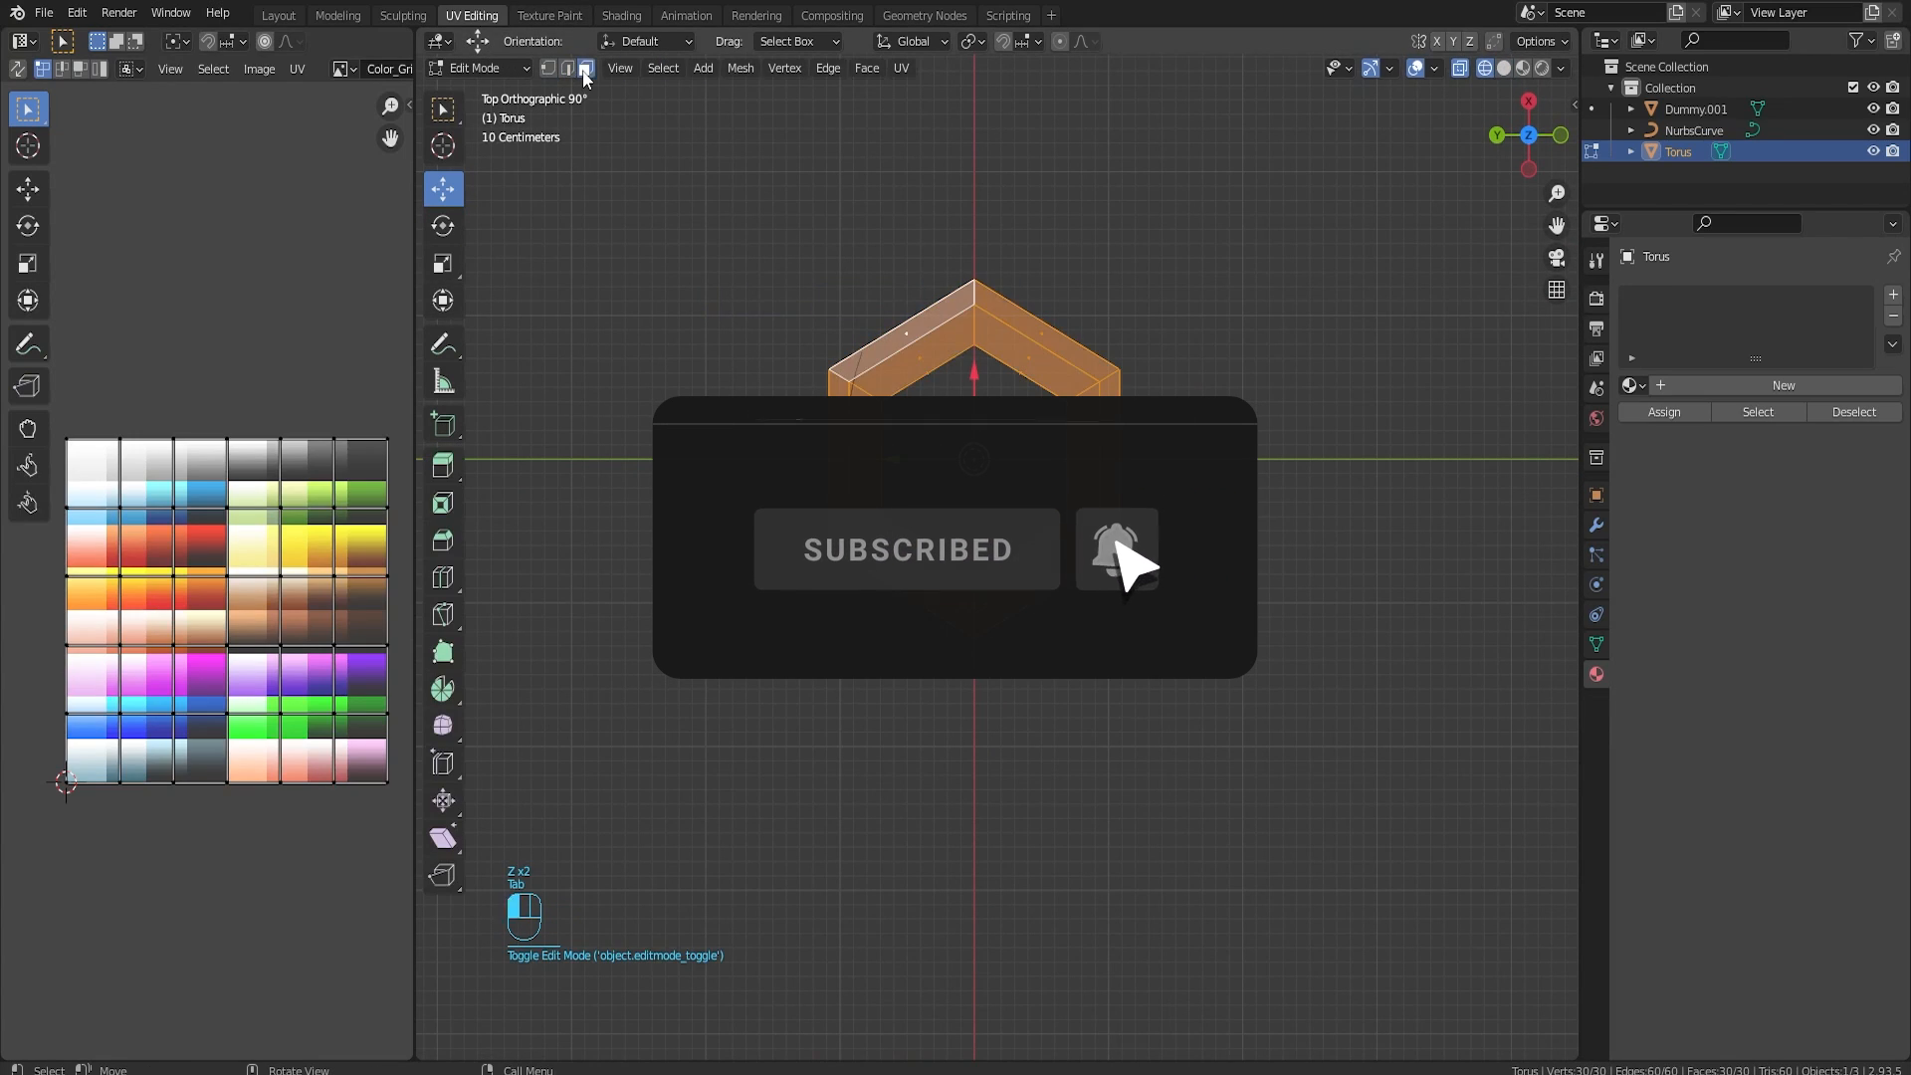
{"action": "left_click_drag", "start_coordinate": [756, 394], "coordinate": [1195, 667]}
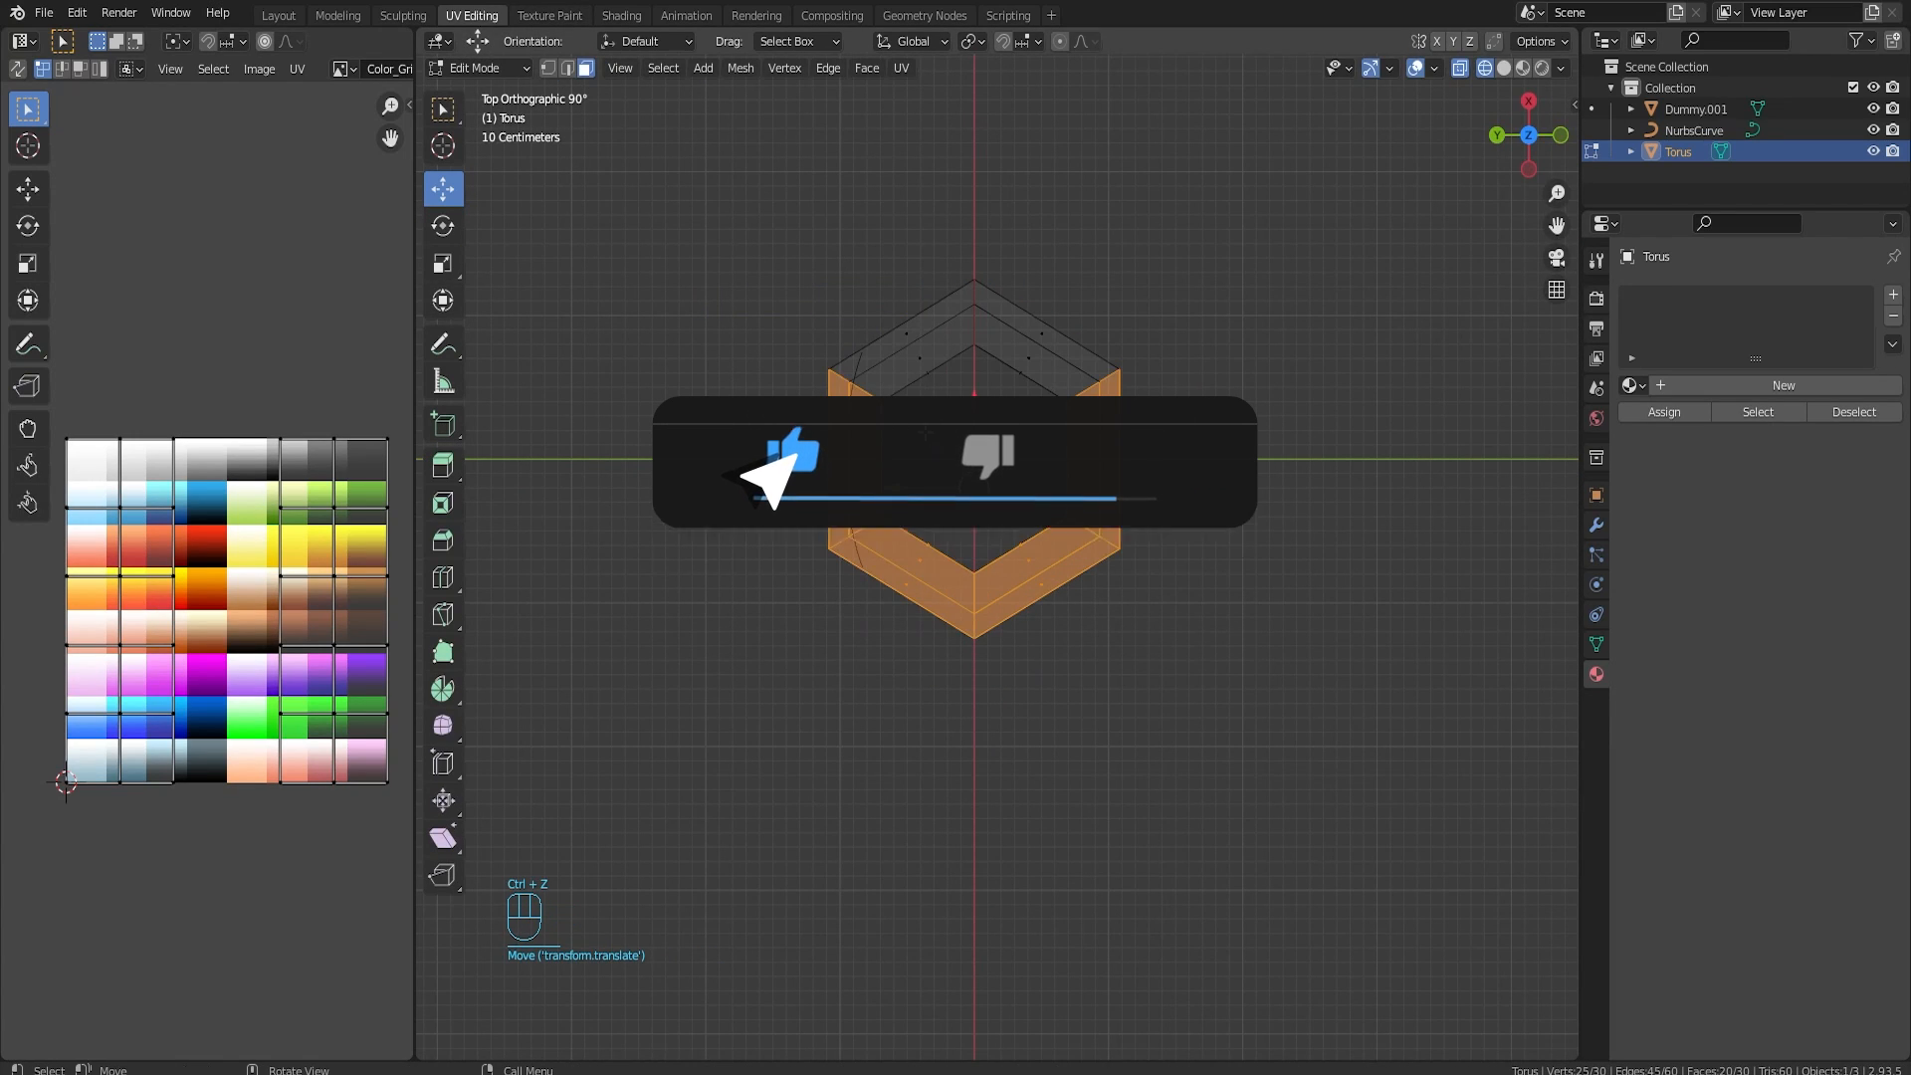
{"action": "left_click", "coordinate": [568, 67]}
{"action": "left_click_drag", "start_coordinate": [777, 488], "coordinate": [1159, 677]}
{"action": "left_click_drag", "start_coordinate": [981, 485], "coordinate": [986, 573]}
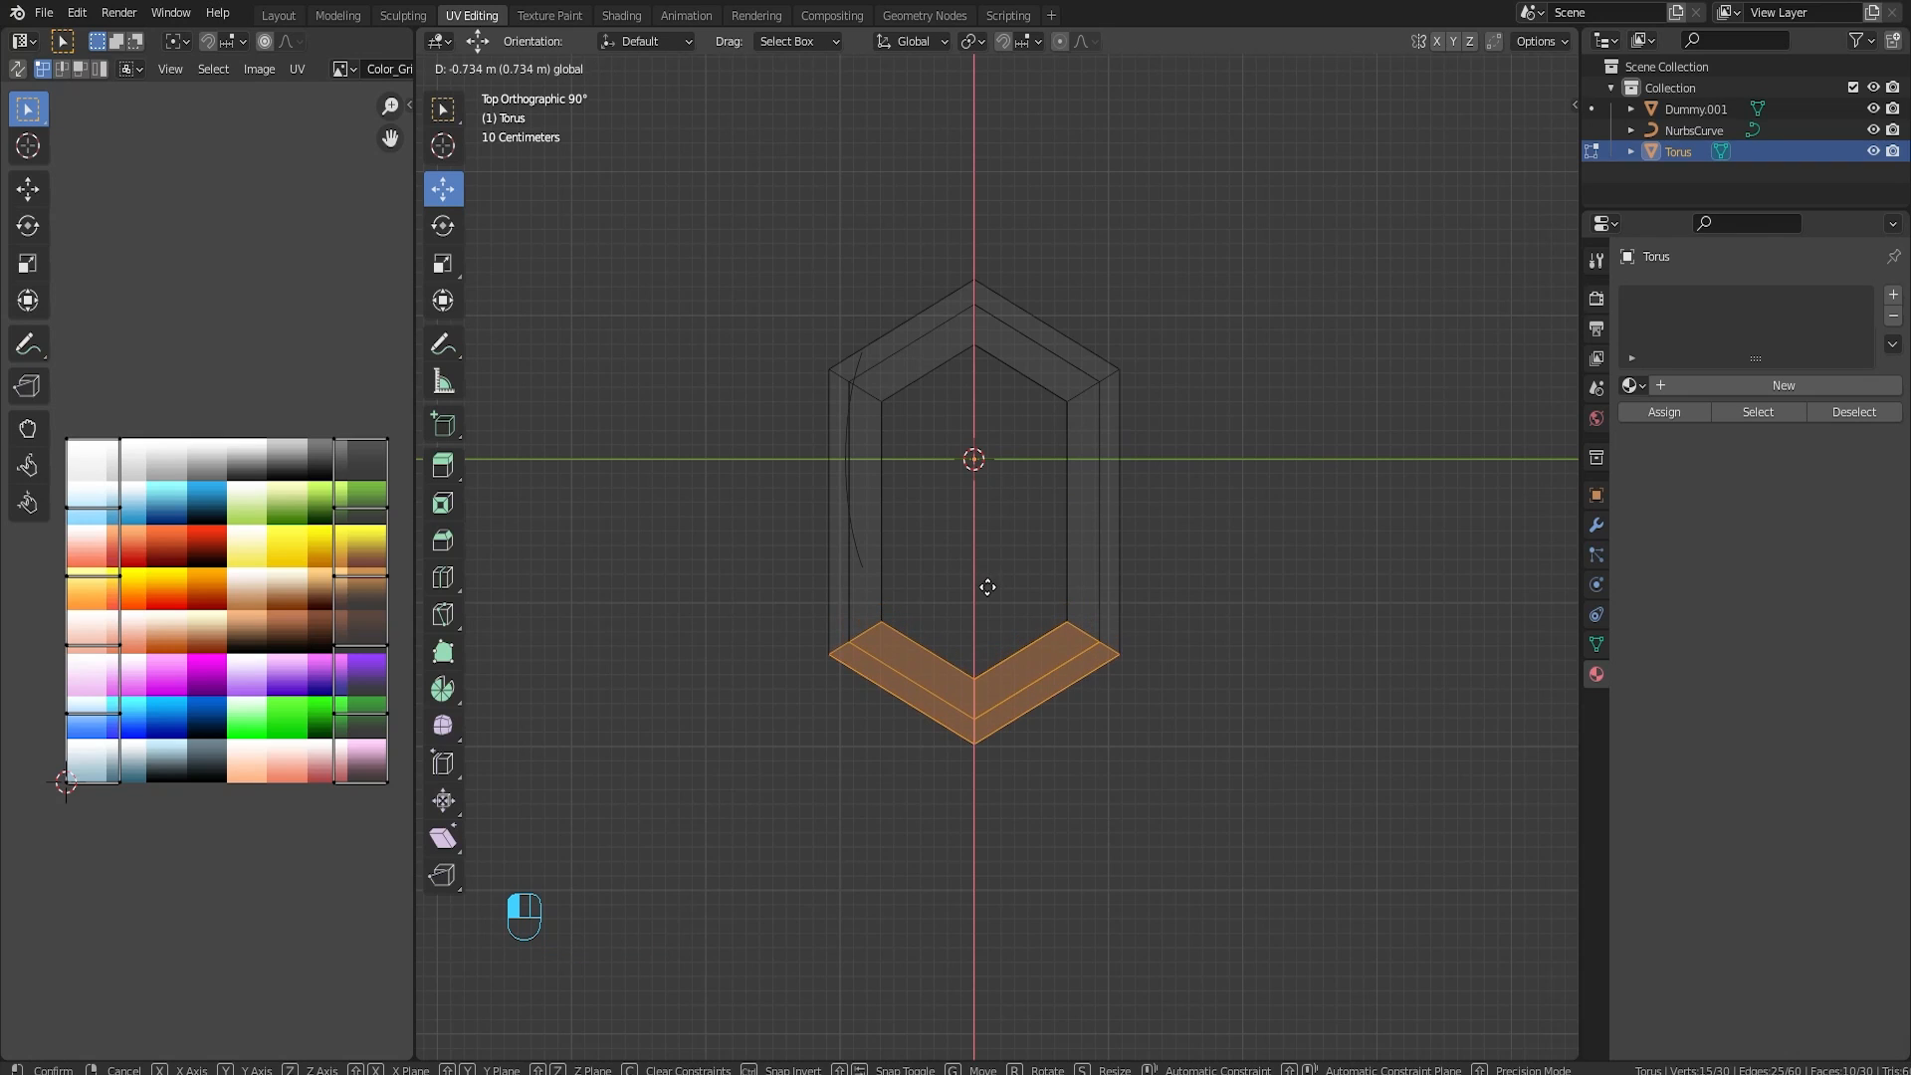
{"action": "key", "text": "Tab"}
Step: Scale the stretched link down to about 0.058
{"action": "middle_click_drag", "start_coordinate": [988, 587], "coordinate": [1175, 448]}
{"action": "key", "text": "shift+z"}
{"action": "key", "text": "s"}
{"action": "left_click", "coordinate": [930, 480]}
Step: Set the link's origin and centre its geometry at the 3D cursor on the world origin
{"action": "scroll", "coordinate": [940, 557], "scroll_direction": "up", "scroll_amount": 4}
{"action": "mouse_move", "coordinate": [930, 479]}
{"action": "middle_mouse_down"}
{"action": "mouse_move", "coordinate": [939, 558]}
{"action": "mouse_move", "coordinate": [947, 513]}
{"action": "middle_mouse_up"}
{"action": "scroll", "coordinate": [948, 513], "scroll_direction": "up", "scroll_amount": 3}
{"action": "middle_click_drag", "start_coordinate": [948, 513], "coordinate": [1002, 505]}
{"action": "right_click", "coordinate": [1001, 507]}
{"action": "mouse_move", "coordinate": [1005, 580]}
{"action": "left_click", "coordinate": [1165, 627]}
{"action": "middle_click_drag", "start_coordinate": [1095, 588], "coordinate": [886, 468], "text": "alt"}
{"action": "middle_click_drag", "start_coordinate": [896, 299], "coordinate": [1113, 659], "text": "shift"}
{"action": "scroll", "coordinate": [1113, 659], "scroll_direction": "up", "scroll_amount": 4}
{"action": "right_click", "coordinate": [1113, 663]}
{"action": "mouse_move", "coordinate": [1113, 665]}
{"action": "left_click", "coordinate": [1219, 665]}
Step: Add a plain-axes Empty at the world origin
{"action": "middle_click_drag", "start_coordinate": [1175, 597], "coordinate": [972, 657]}
{"action": "key", "text": "shift+a"}
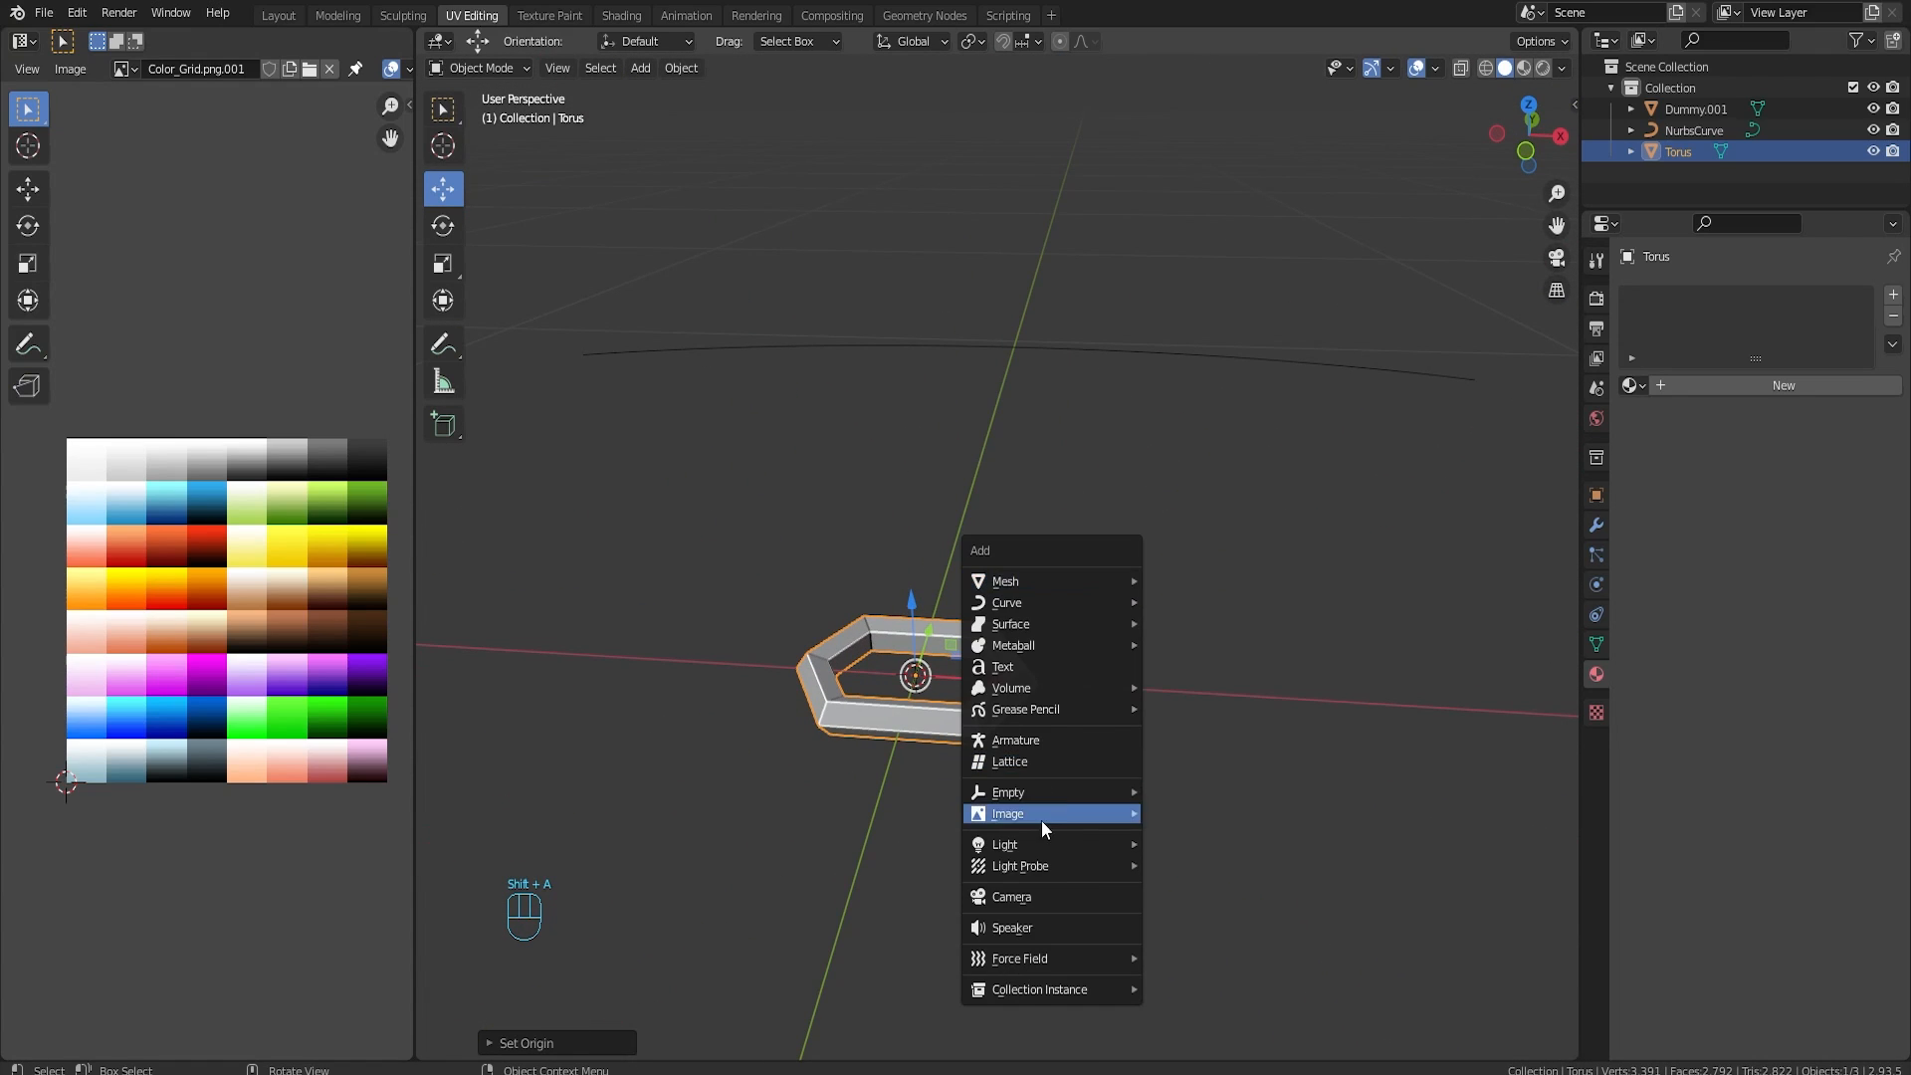
{"action": "mouse_move", "coordinate": [1041, 814]}
{"action": "left_click", "coordinate": [1165, 796]}
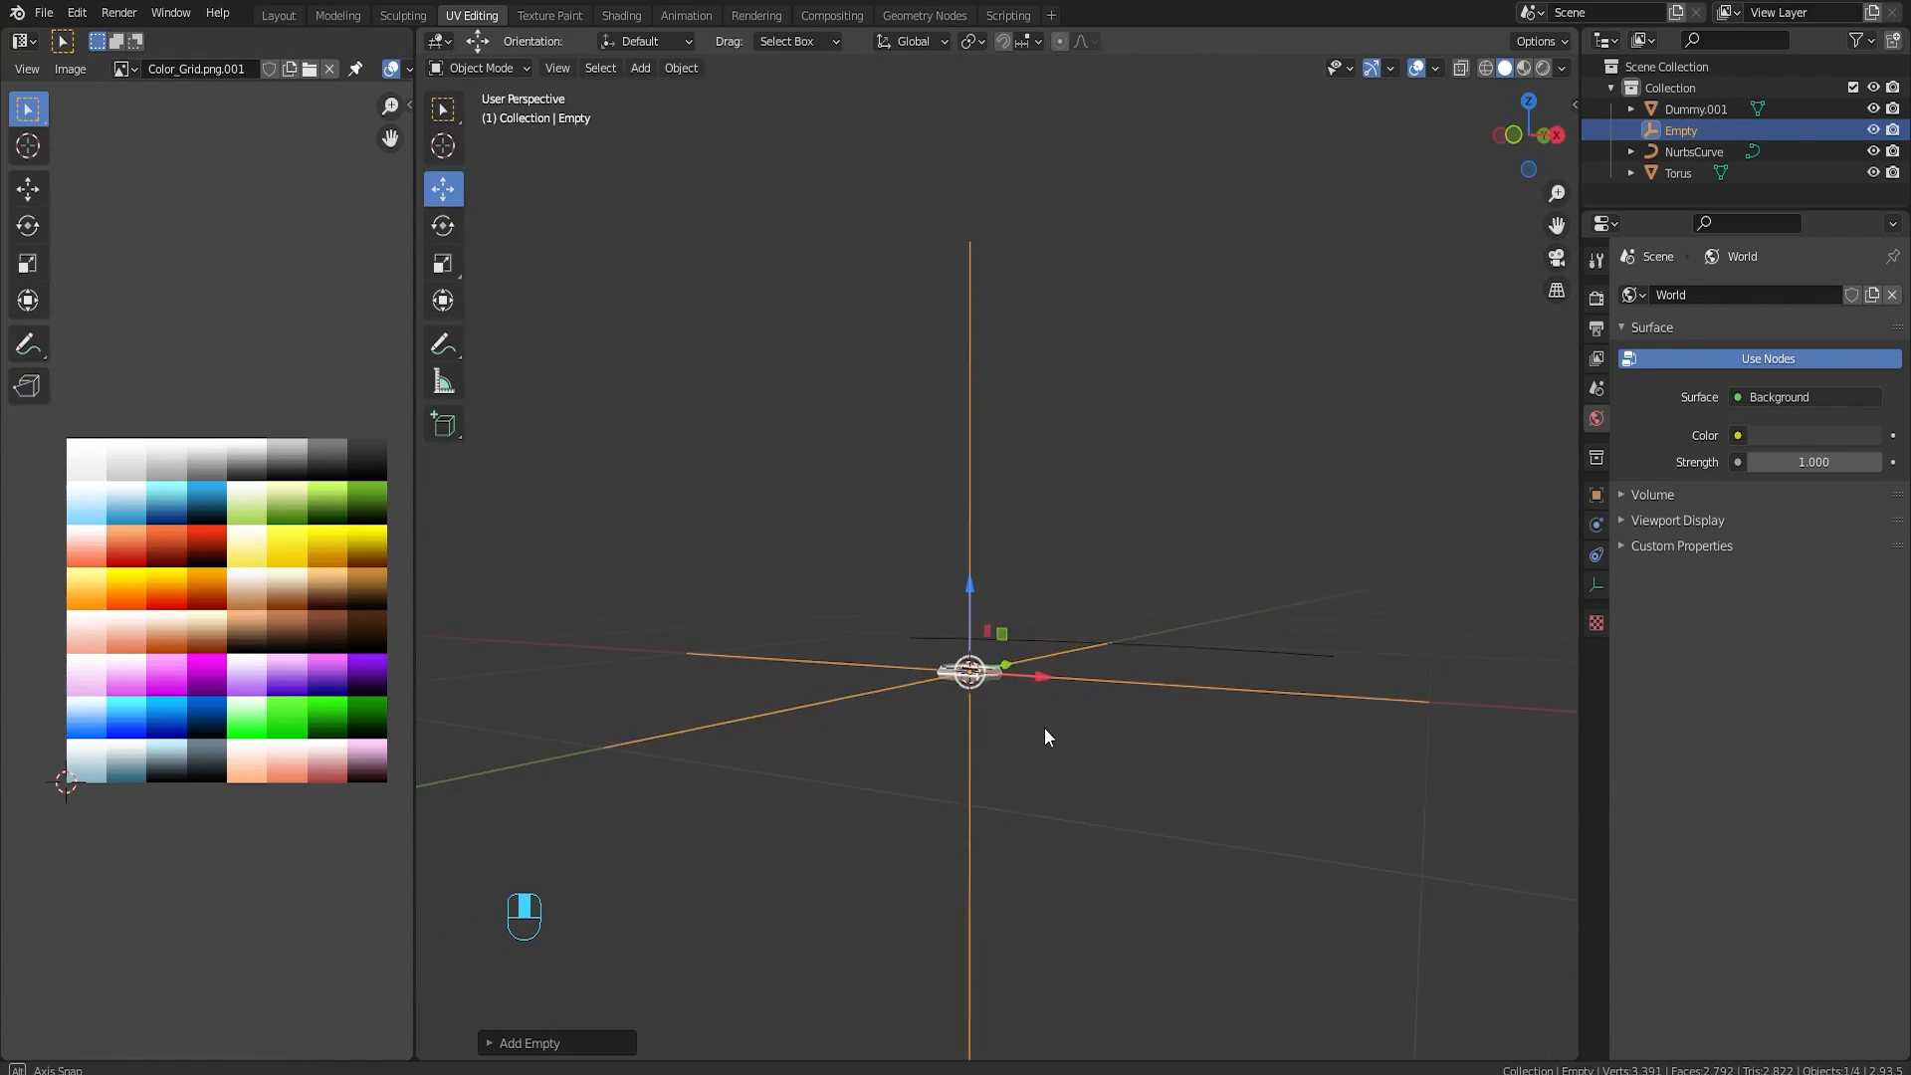
Step: Give the link an Array modifier with a relative X offset of 0.5 and a count of 11
{"action": "left_click", "coordinate": [953, 675]}
{"action": "left_click", "coordinate": [1597, 525]}
{"action": "left_click", "coordinate": [1692, 295]}
{"action": "left_click", "coordinate": [1346, 475]}
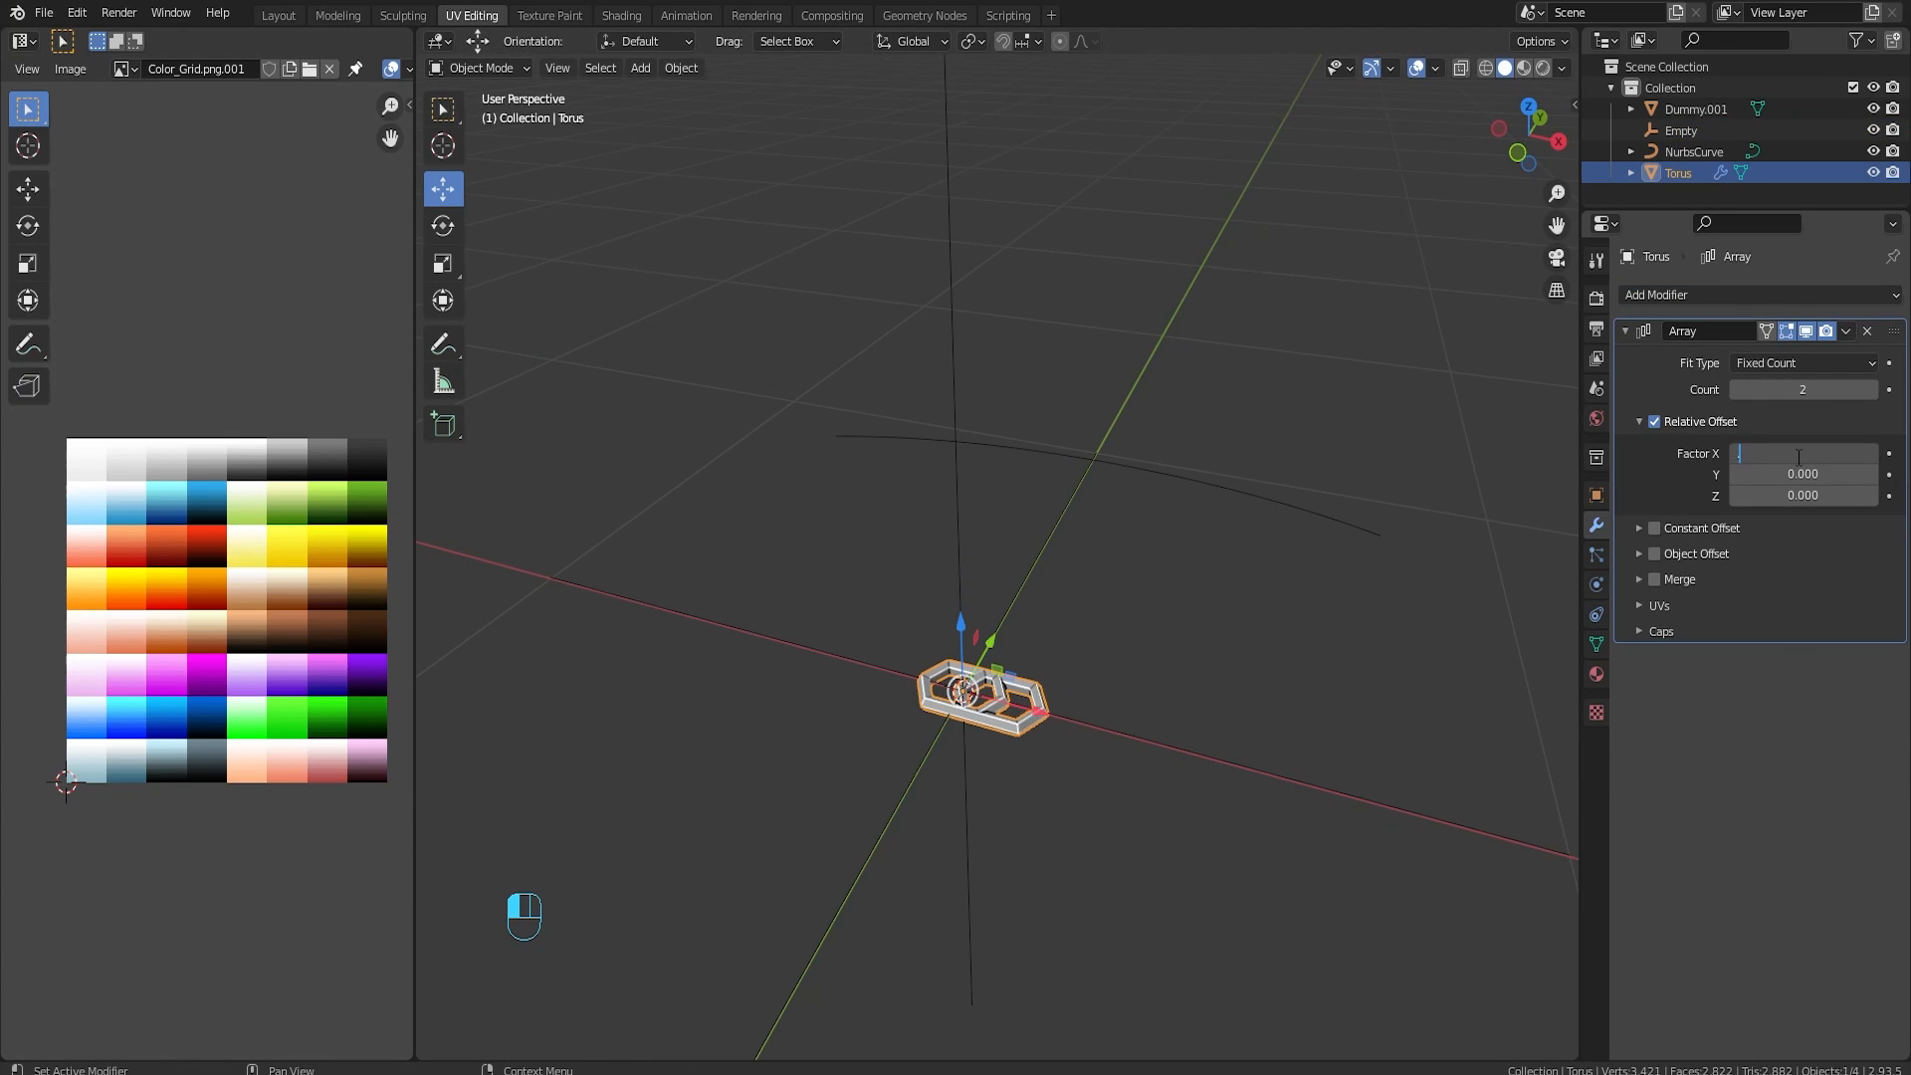
{"action": "scroll", "coordinate": [1401, 646], "scroll_direction": "up", "scroll_amount": 3}
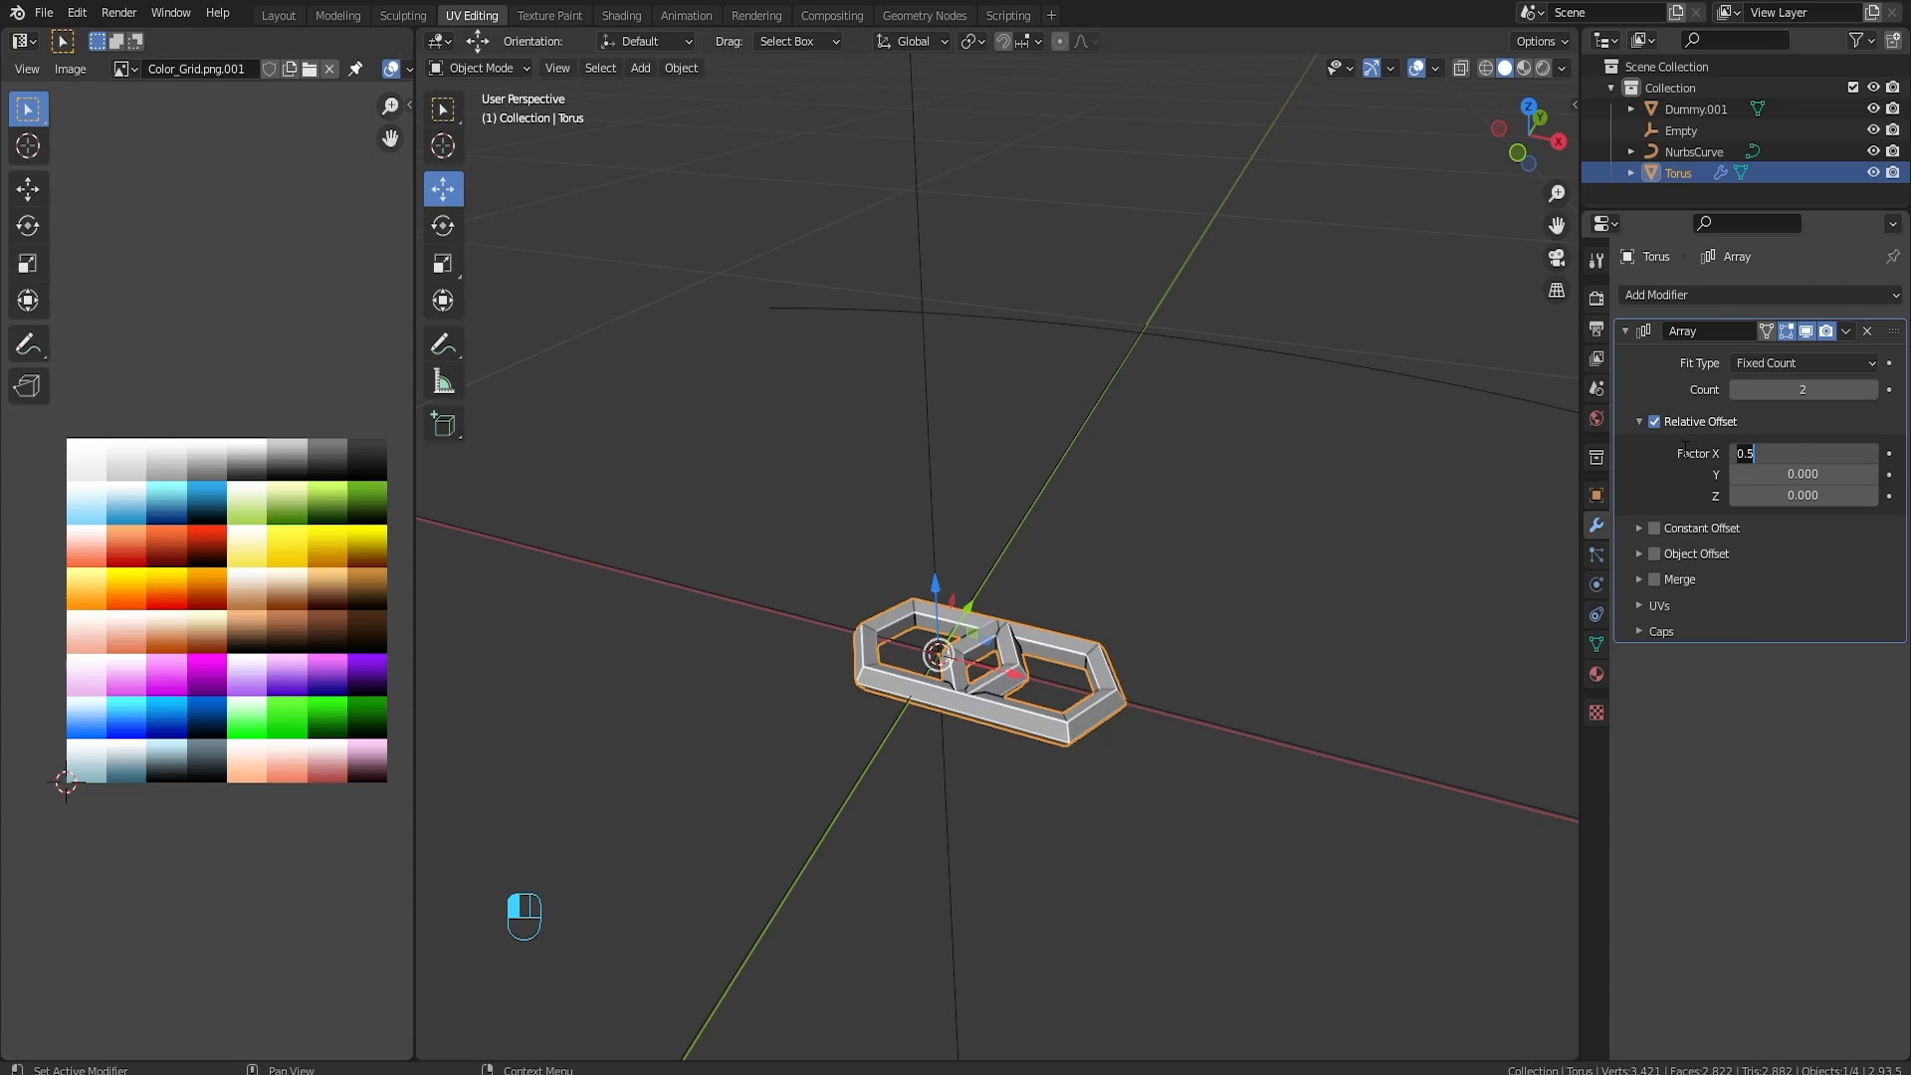
{"action": "left_click", "coordinate": [1813, 392]}
{"action": "left_click_drag", "start_coordinate": [1813, 392], "coordinate": [1844, 391]}
{"action": "scroll", "coordinate": [1221, 546], "scroll_direction": "down", "scroll_amount": 5}
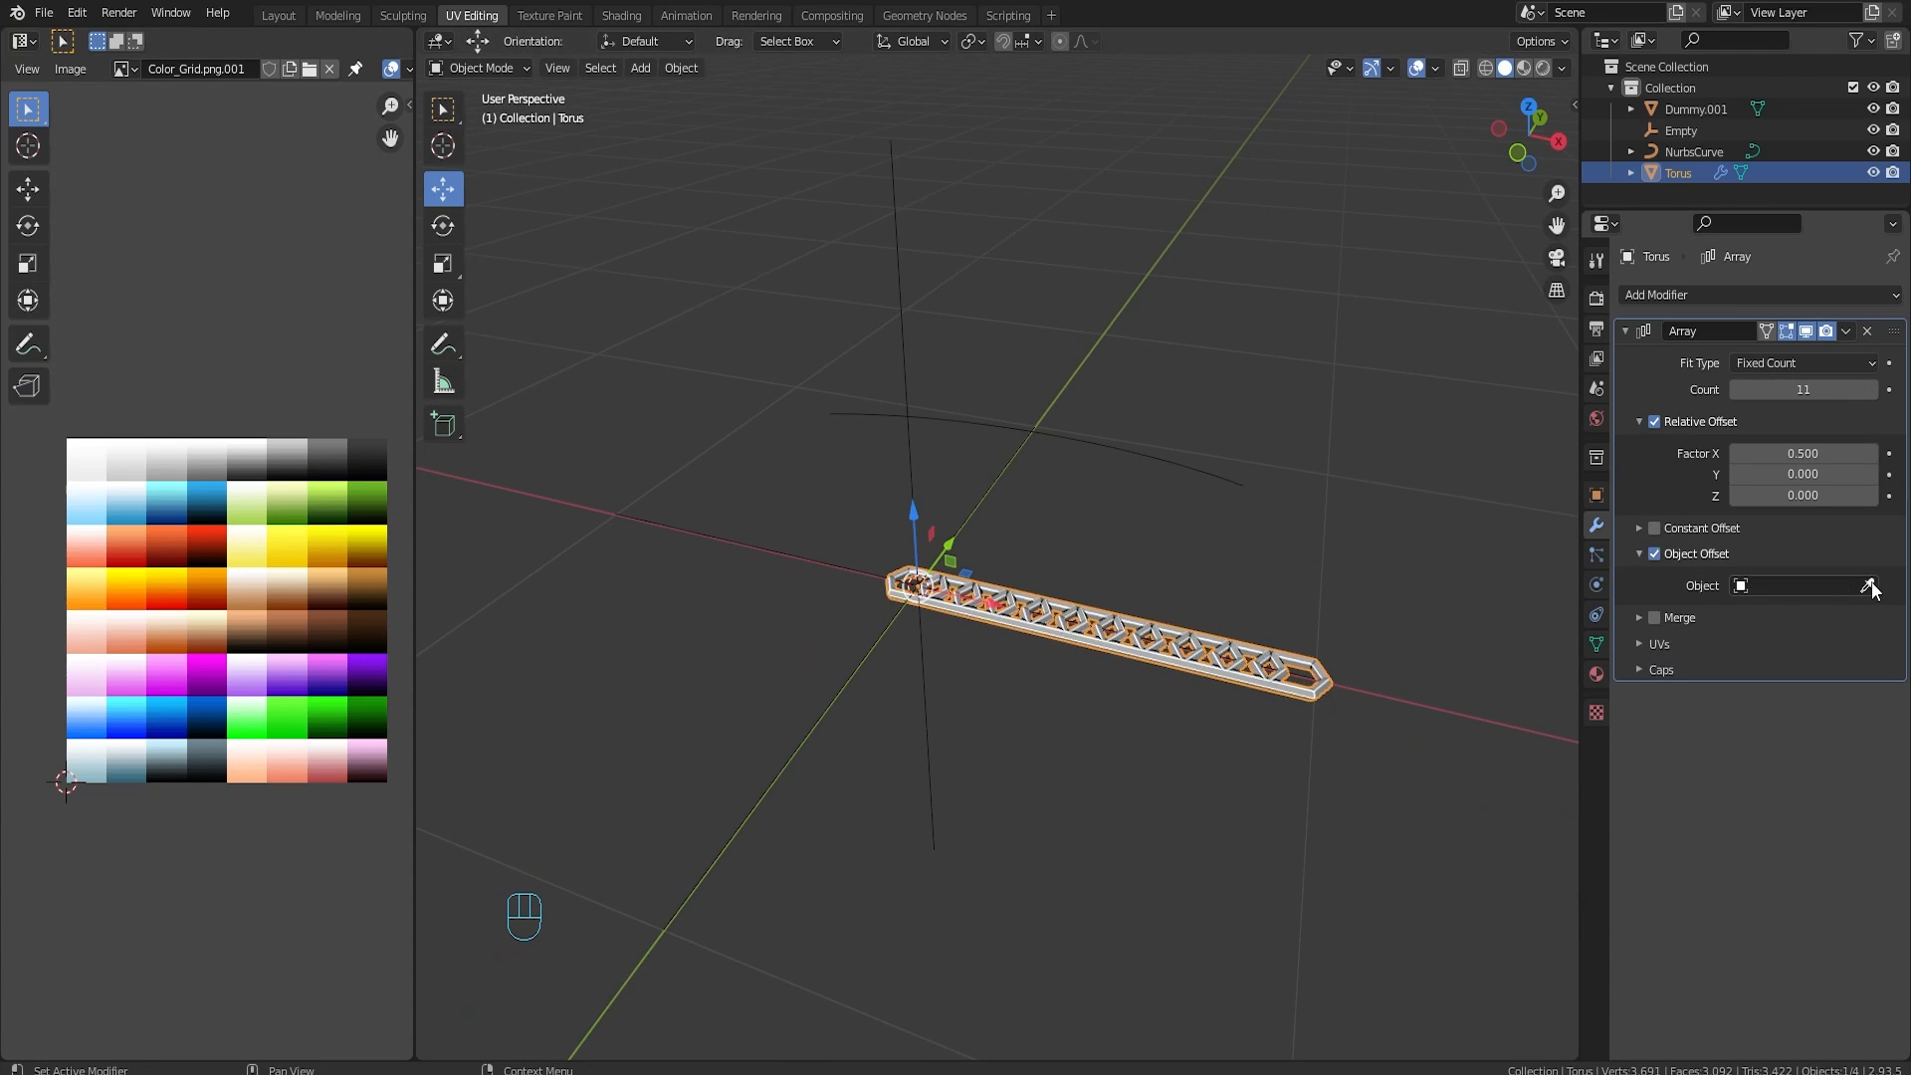
Step: Use the Empty as the array's object offset and scale the Empty down to about 0.064
{"action": "left_click", "coordinate": [940, 540]}
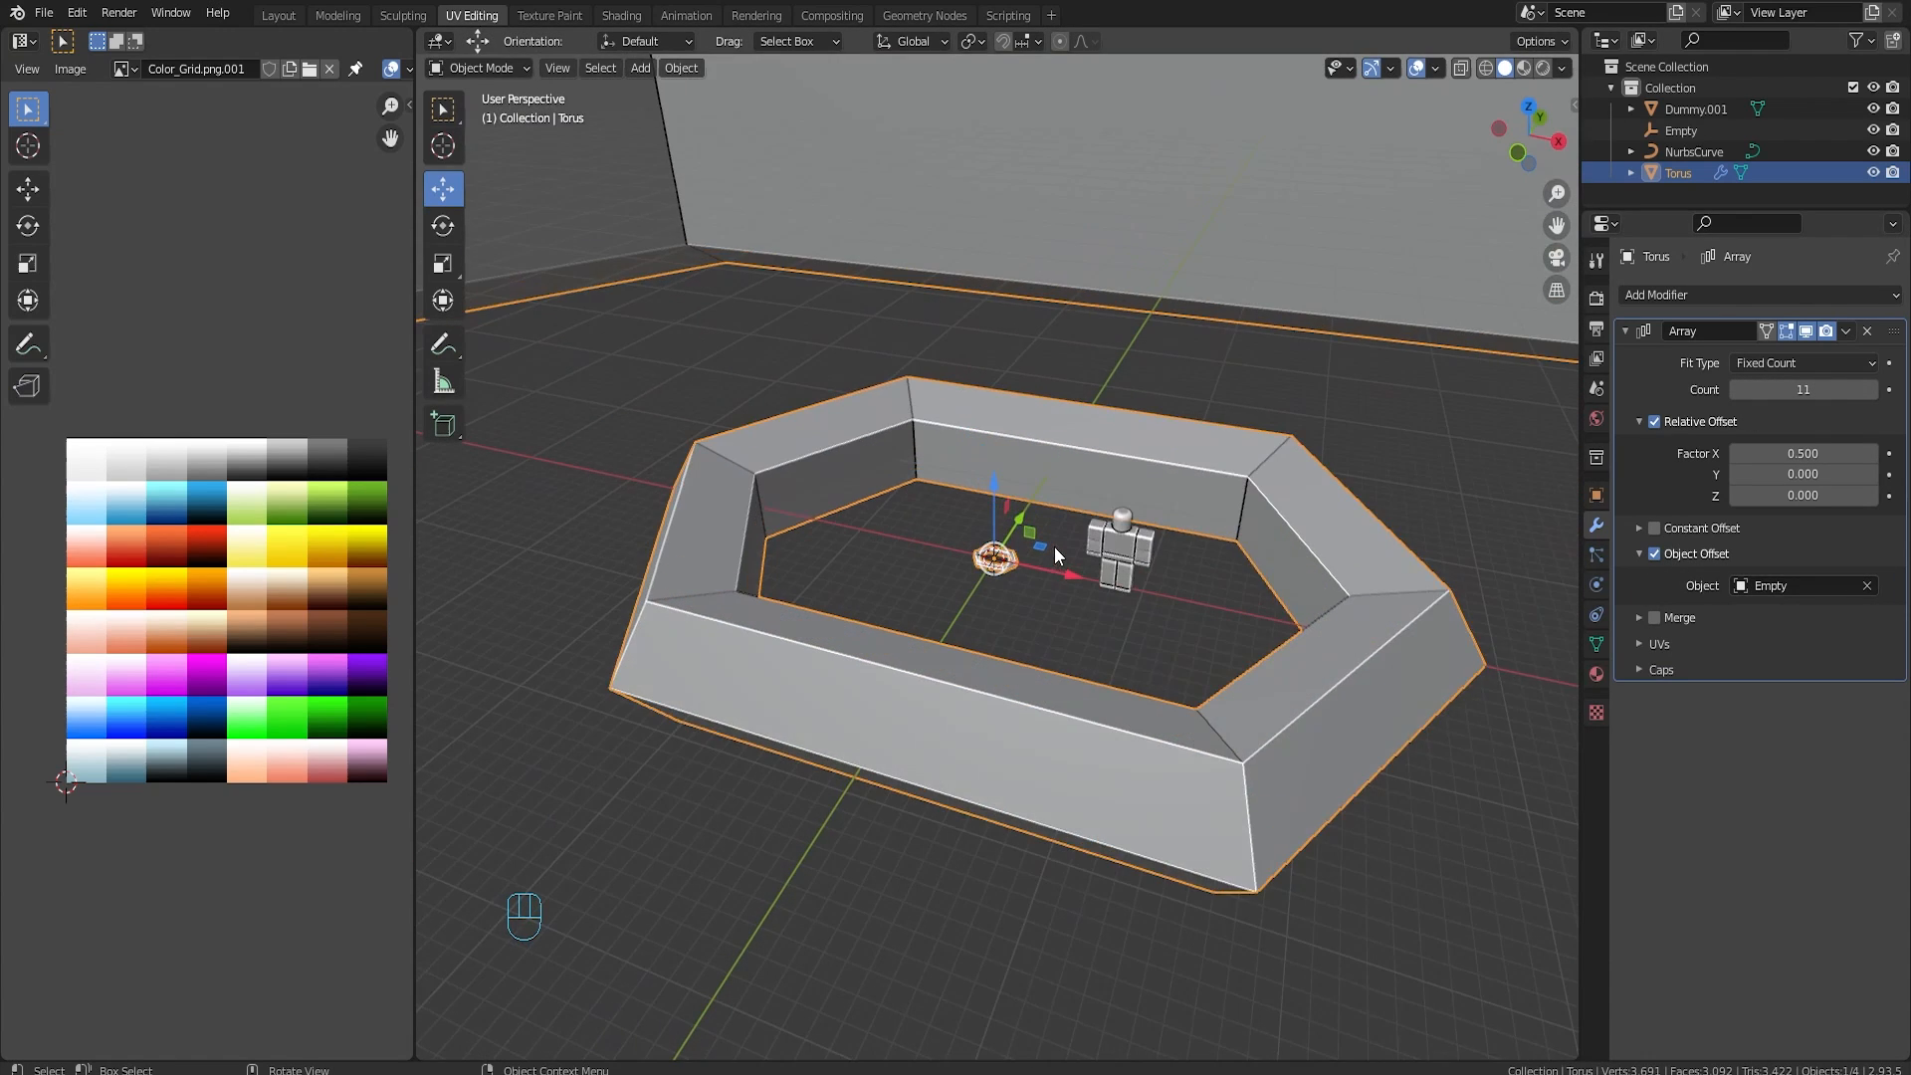
{"action": "left_click", "coordinate": [892, 548]}
{"action": "left_click", "coordinate": [995, 560]}
{"action": "key", "text": "s"}
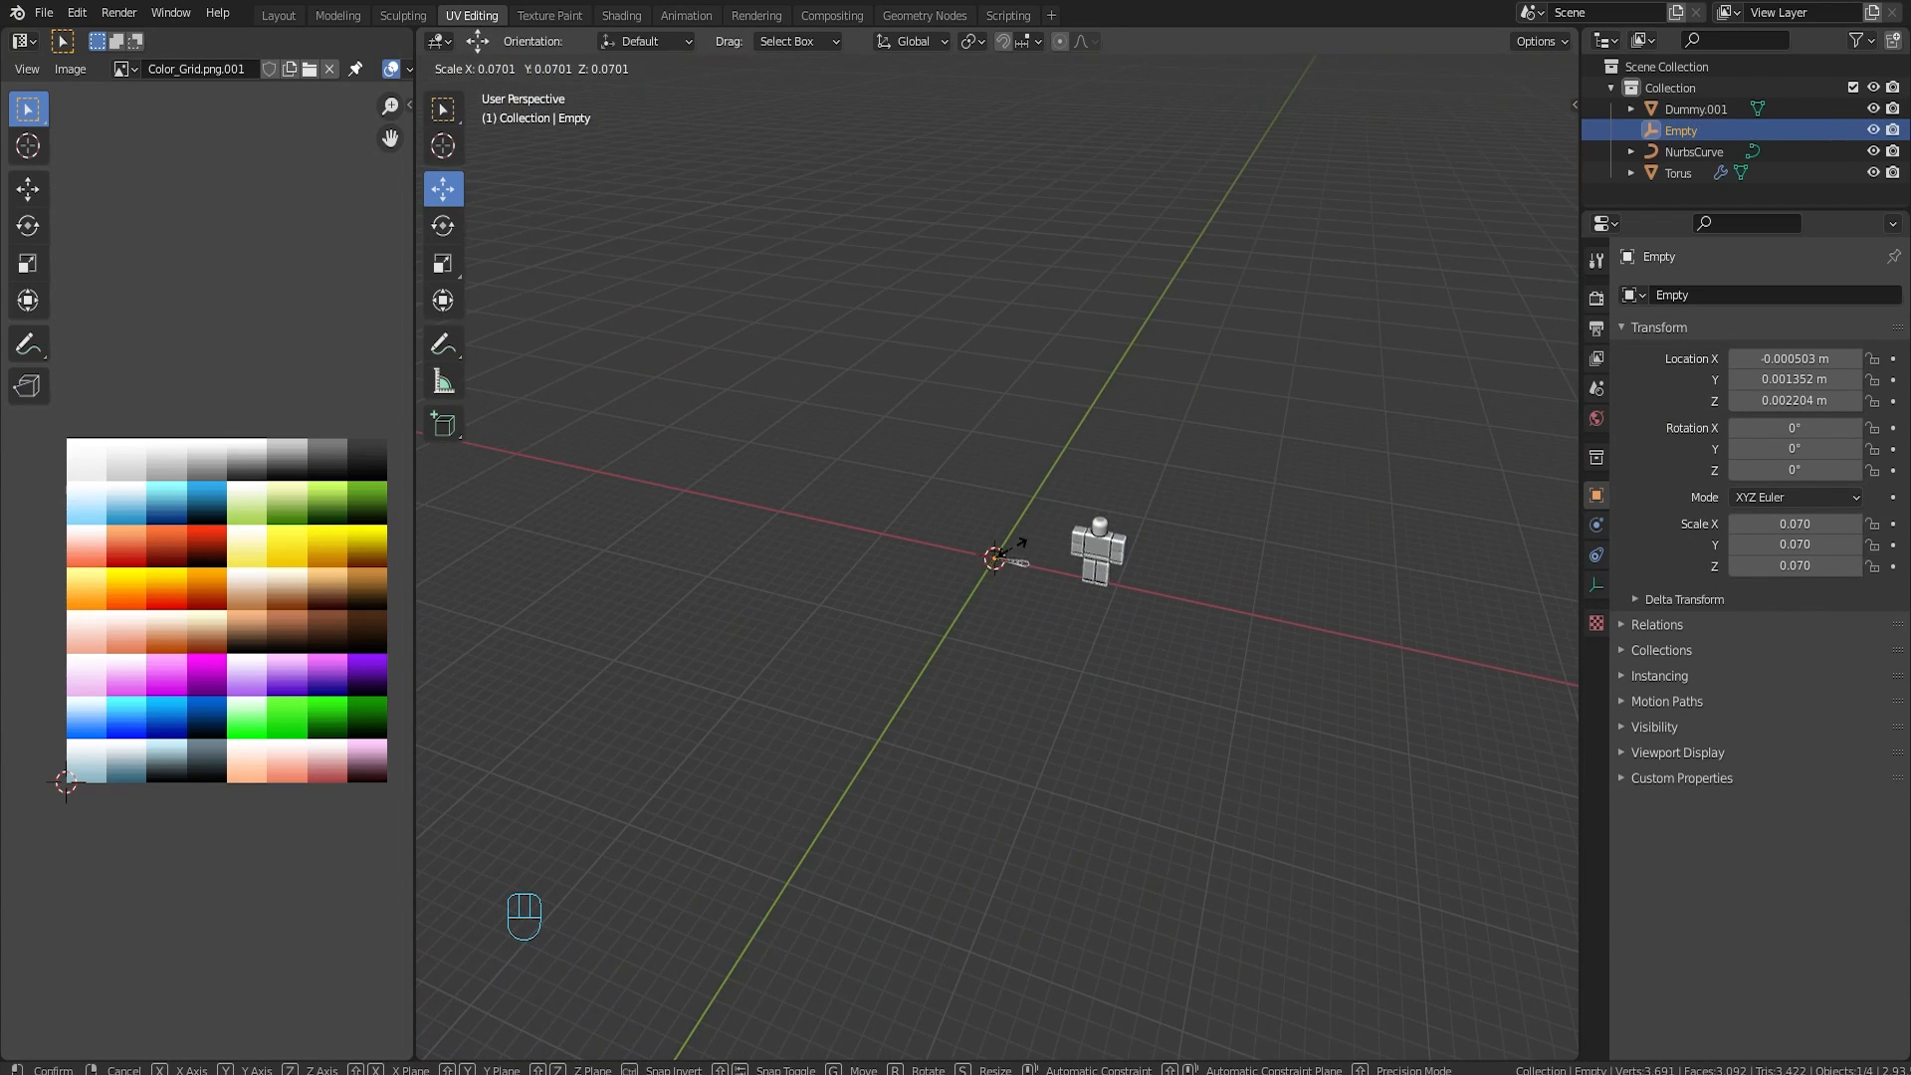
{"action": "left_click", "coordinate": [1013, 548]}
{"action": "scroll", "coordinate": [1023, 560], "scroll_direction": "up", "scroll_amount": 13}
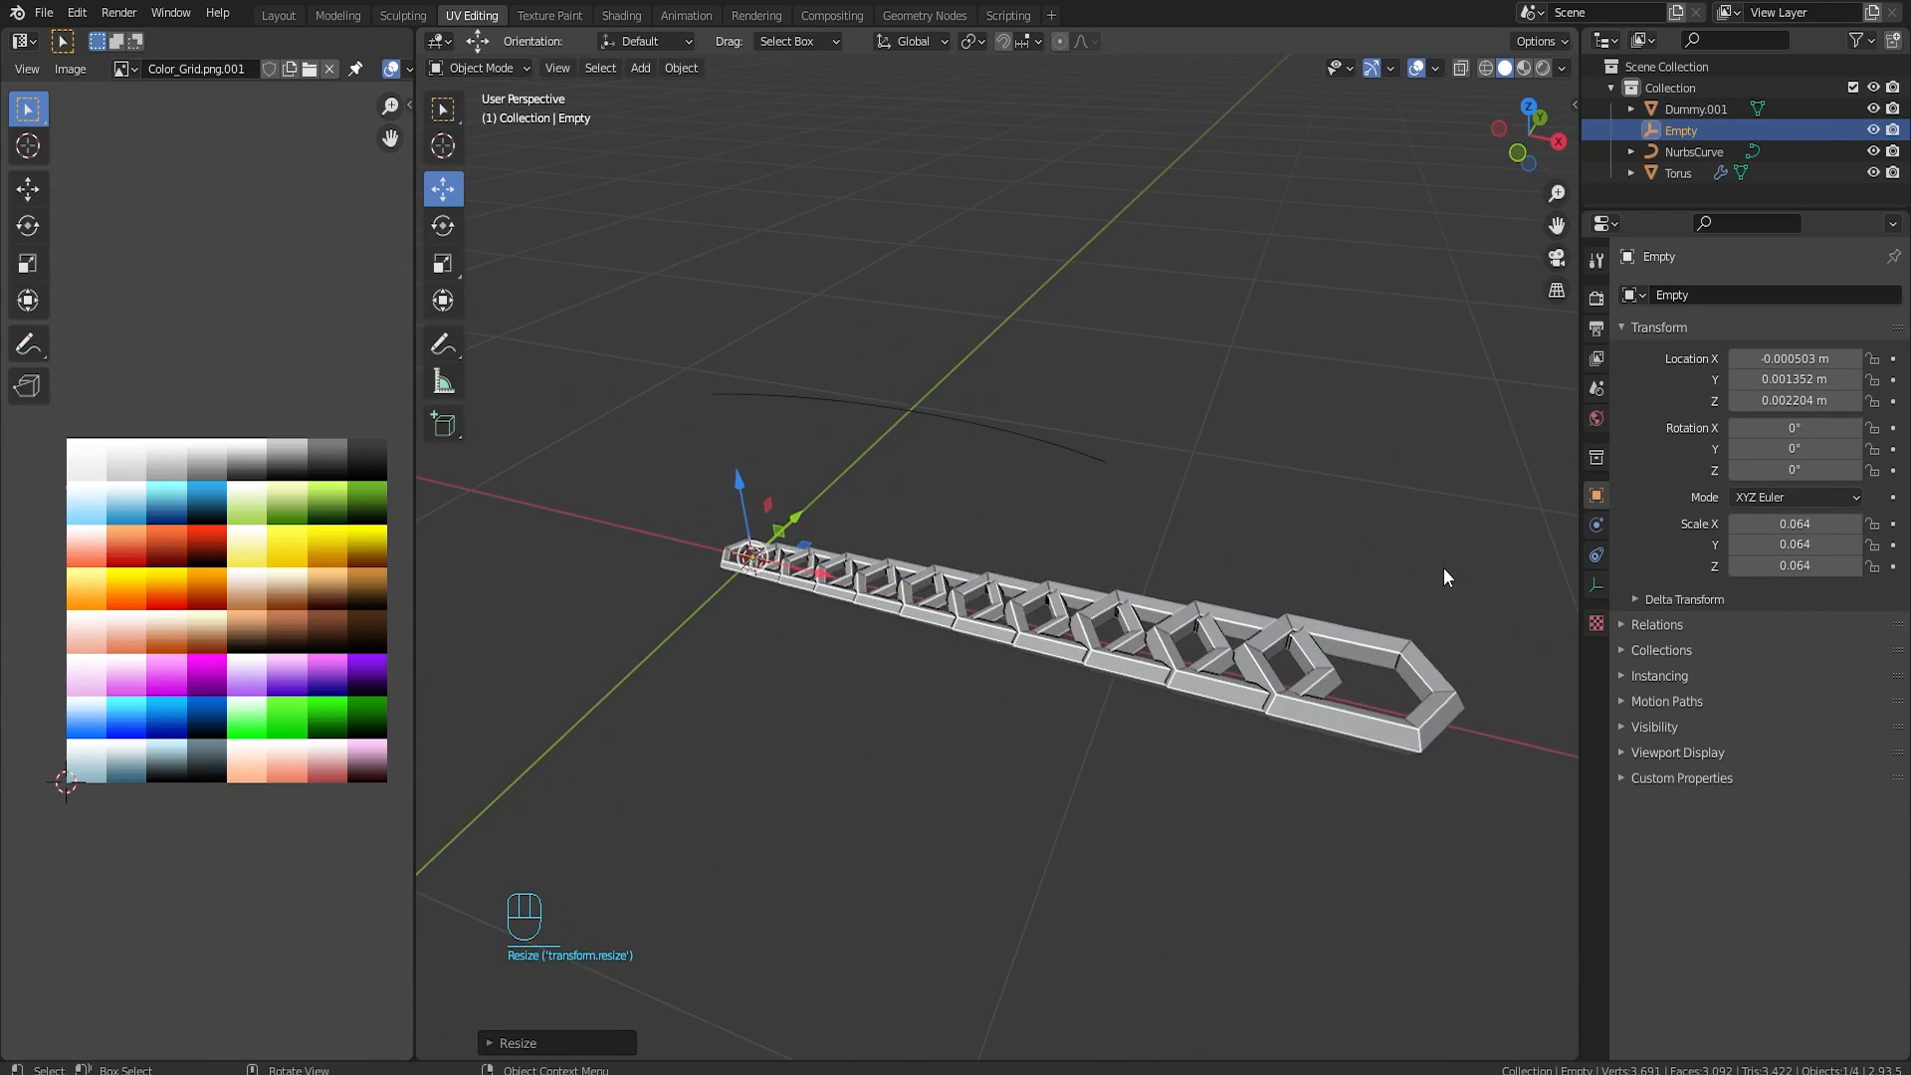
Step: Scale the Empty down to about 0.058 to even out the size of the arrayed links
{"action": "key", "text": "s"}
{"action": "left_click", "coordinate": [1374, 571]}
{"action": "middle_click_drag", "start_coordinate": [1372, 574], "coordinate": [1155, 732], "text": "alt"}
{"action": "key", "text": "s"}
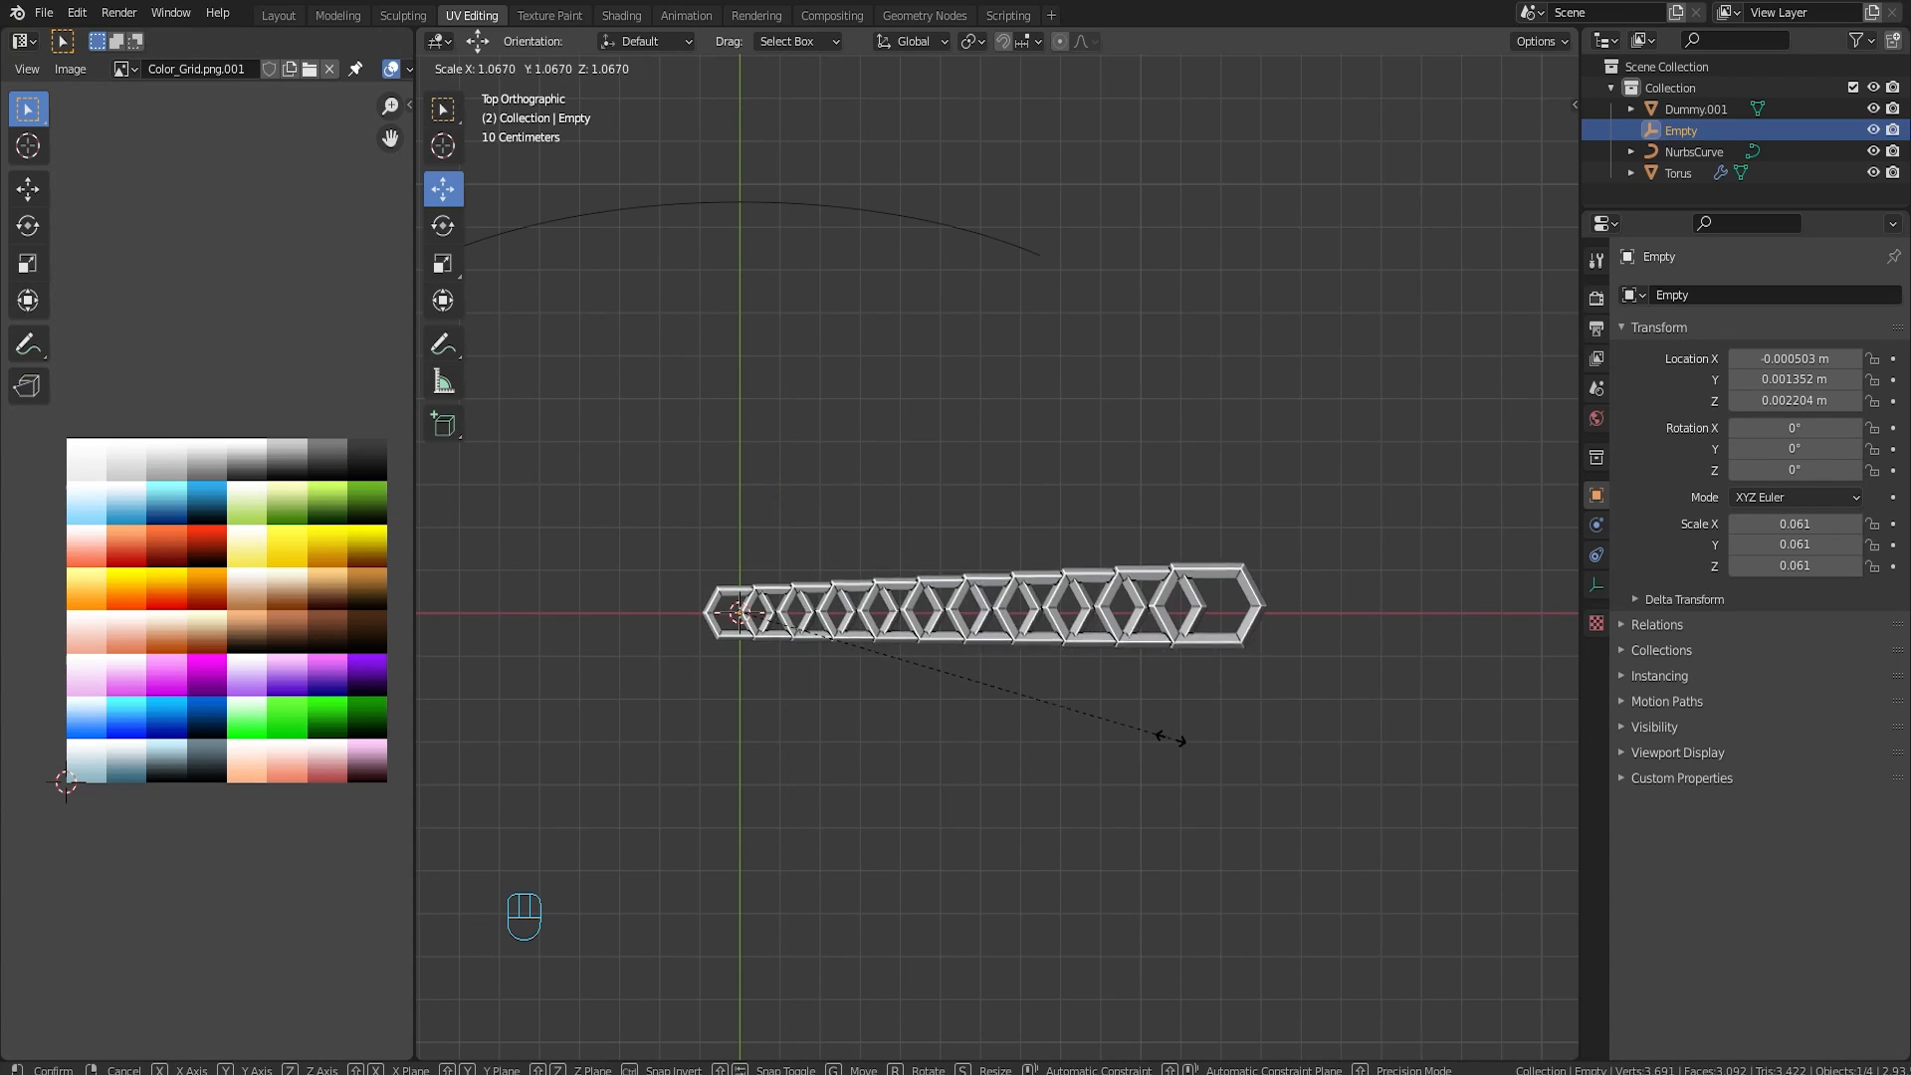
{"action": "right_click", "coordinate": [1092, 747]}
{"action": "scroll", "coordinate": [1182, 719], "scroll_direction": "up", "scroll_amount": 5}
{"action": "middle_click_drag", "start_coordinate": [1182, 719], "coordinate": [1024, 506], "text": "shift"}
{"action": "scroll", "coordinate": [1024, 507], "scroll_direction": "up", "scroll_amount": 3}
{"action": "key", "text": "s"}
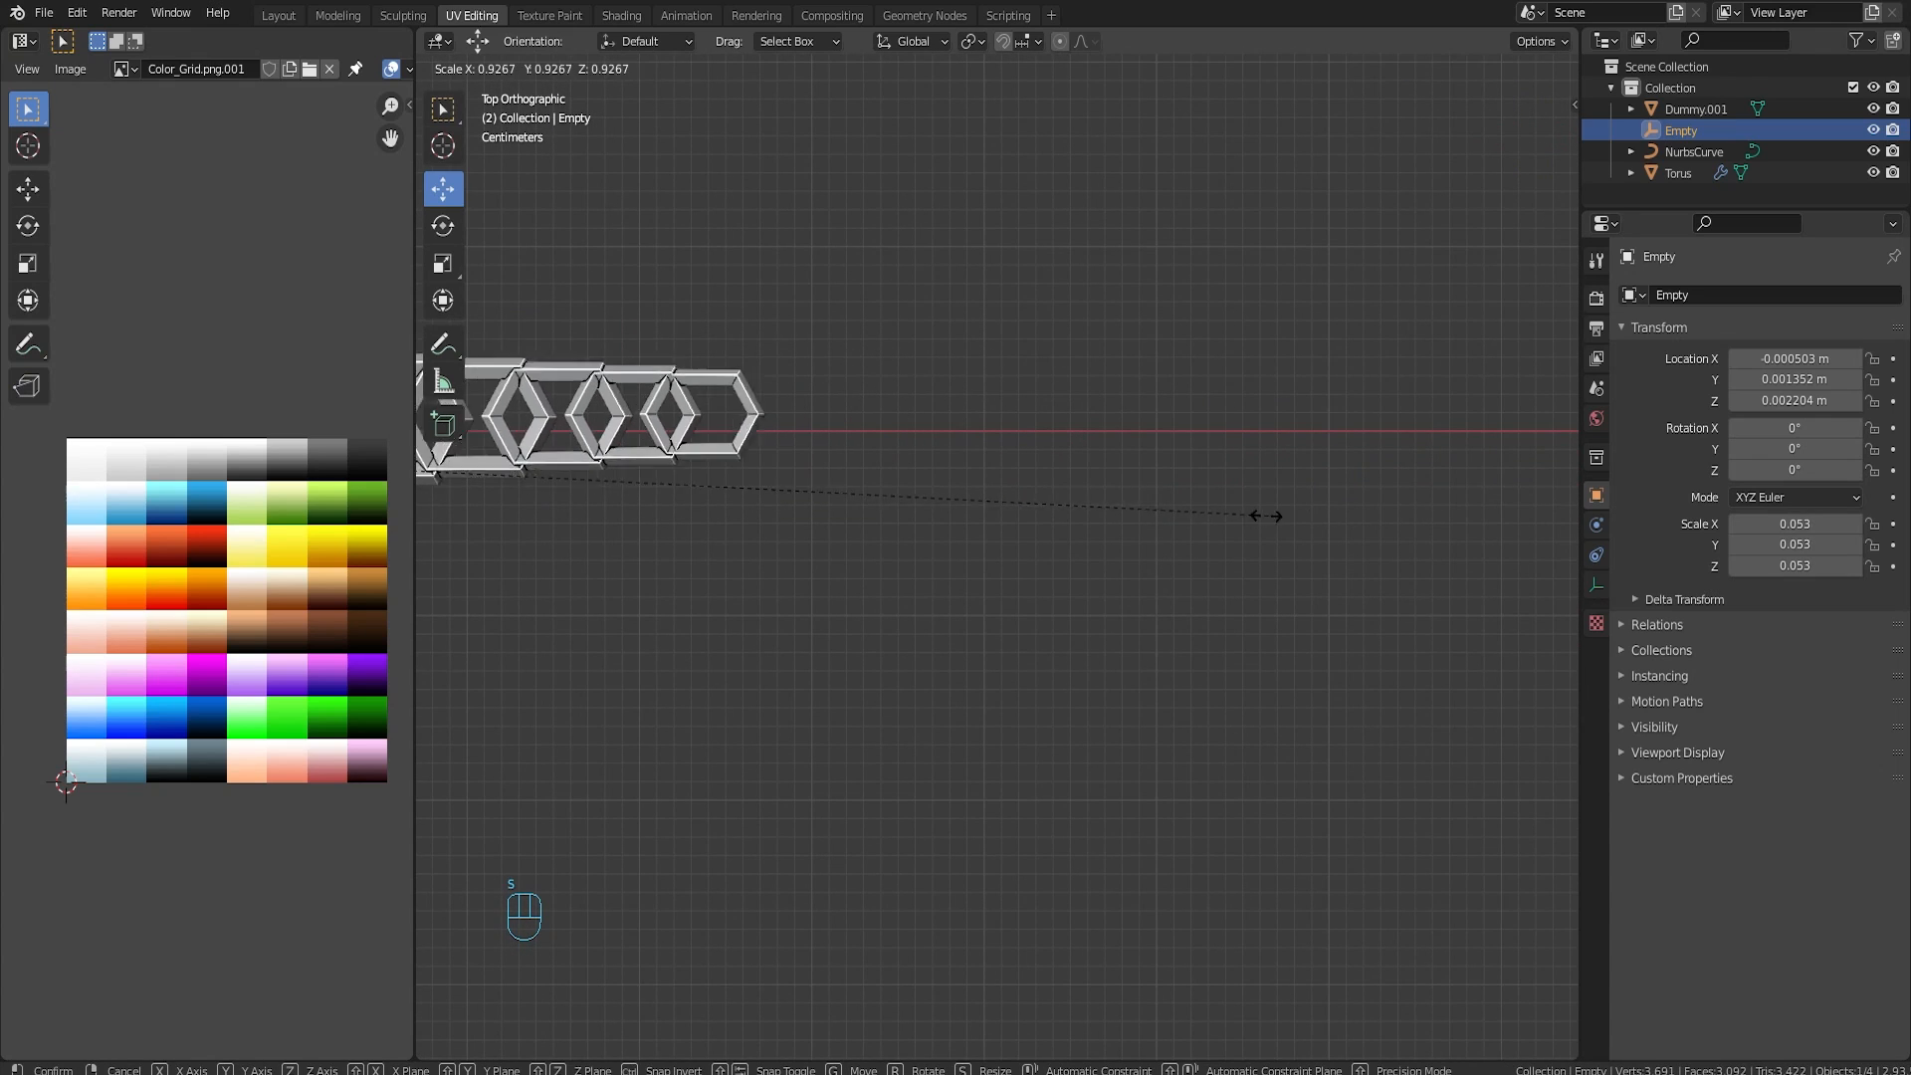
{"action": "left_click", "coordinate": [1477, 530]}
{"action": "scroll", "coordinate": [1182, 575], "scroll_direction": "down", "scroll_amount": 8}
{"action": "key", "text": "s"}
{"action": "left_click", "coordinate": [1259, 569]}
Step: Fine-tune the Empty's scale to about 0.059 so the last links match the first
{"action": "scroll", "coordinate": [1264, 557], "scroll_direction": "up", "scroll_amount": 7}
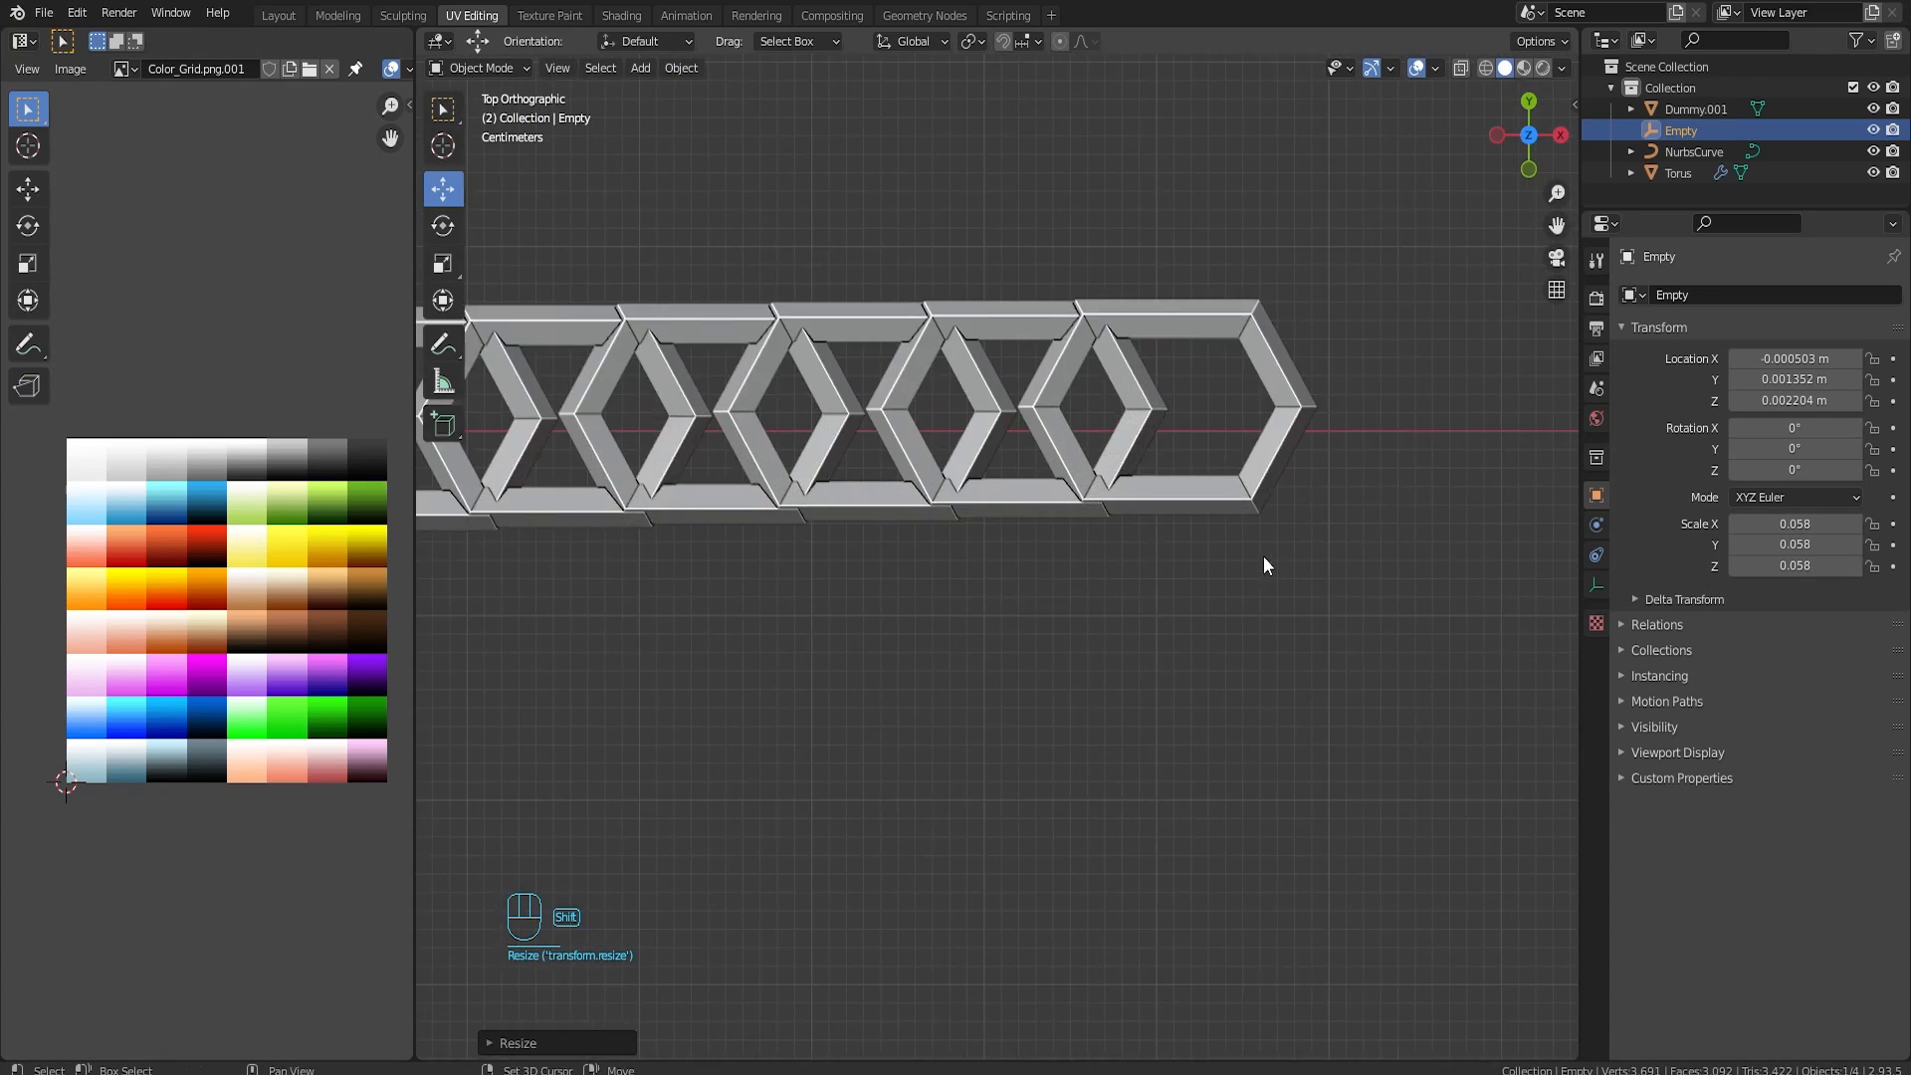
{"action": "middle_click_drag", "start_coordinate": [1263, 557], "coordinate": [971, 665], "text": "shift"}
{"action": "scroll", "coordinate": [971, 665], "scroll_direction": "up", "scroll_amount": 1}
{"action": "key", "text": "s"}
{"action": "left_click", "coordinate": [985, 665]}
{"action": "scroll", "coordinate": [961, 573], "scroll_direction": "up", "scroll_amount": 4}
{"action": "key", "text": "s"}
{"action": "right_click", "coordinate": [962, 675]}
{"action": "scroll", "coordinate": [1035, 558], "scroll_direction": "down", "scroll_amount": 9}
{"action": "middle_click_drag", "start_coordinate": [995, 578], "coordinate": [898, 589], "text": "shift"}
Step: Check the transforms of the Empty and the link, and apply the link's scale
{"action": "key", "text": "n"}
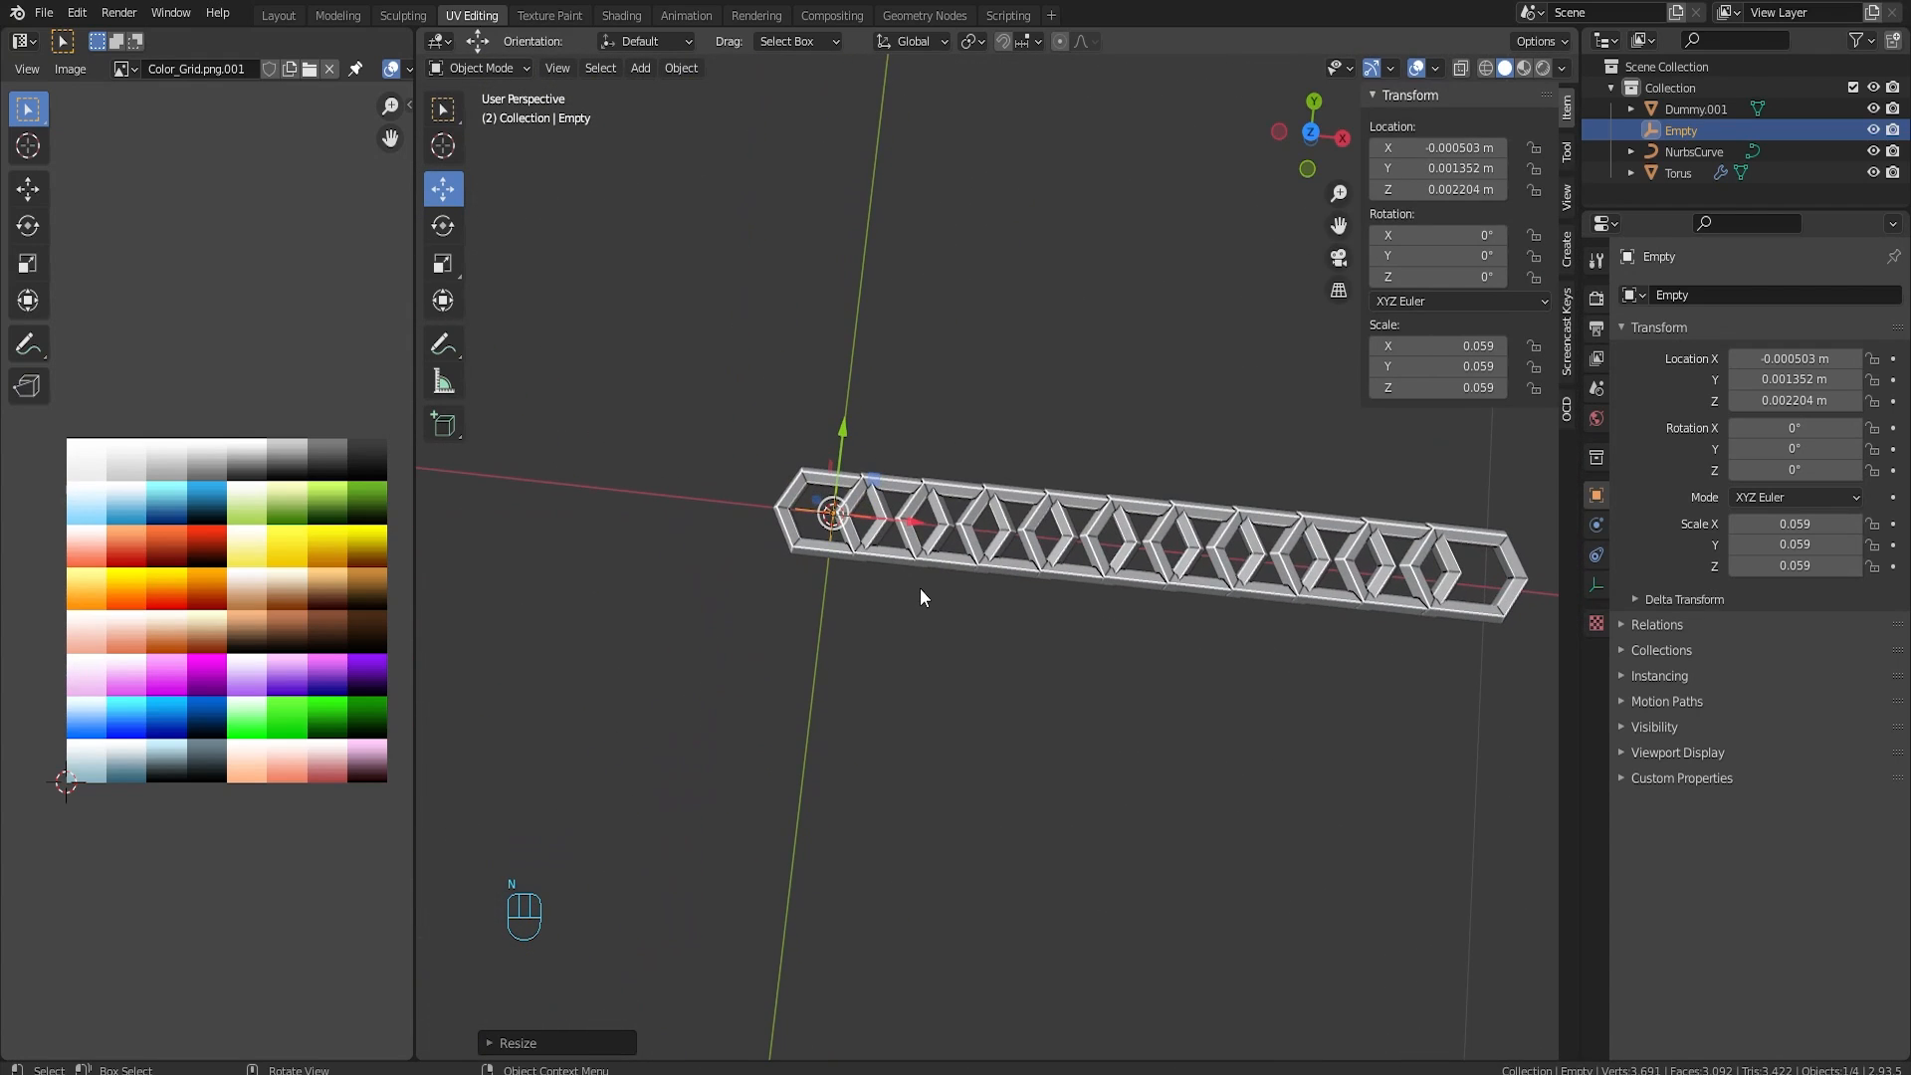
{"action": "key", "text": "n"}
{"action": "left_click", "coordinate": [830, 548]}
{"action": "key", "text": "n"}
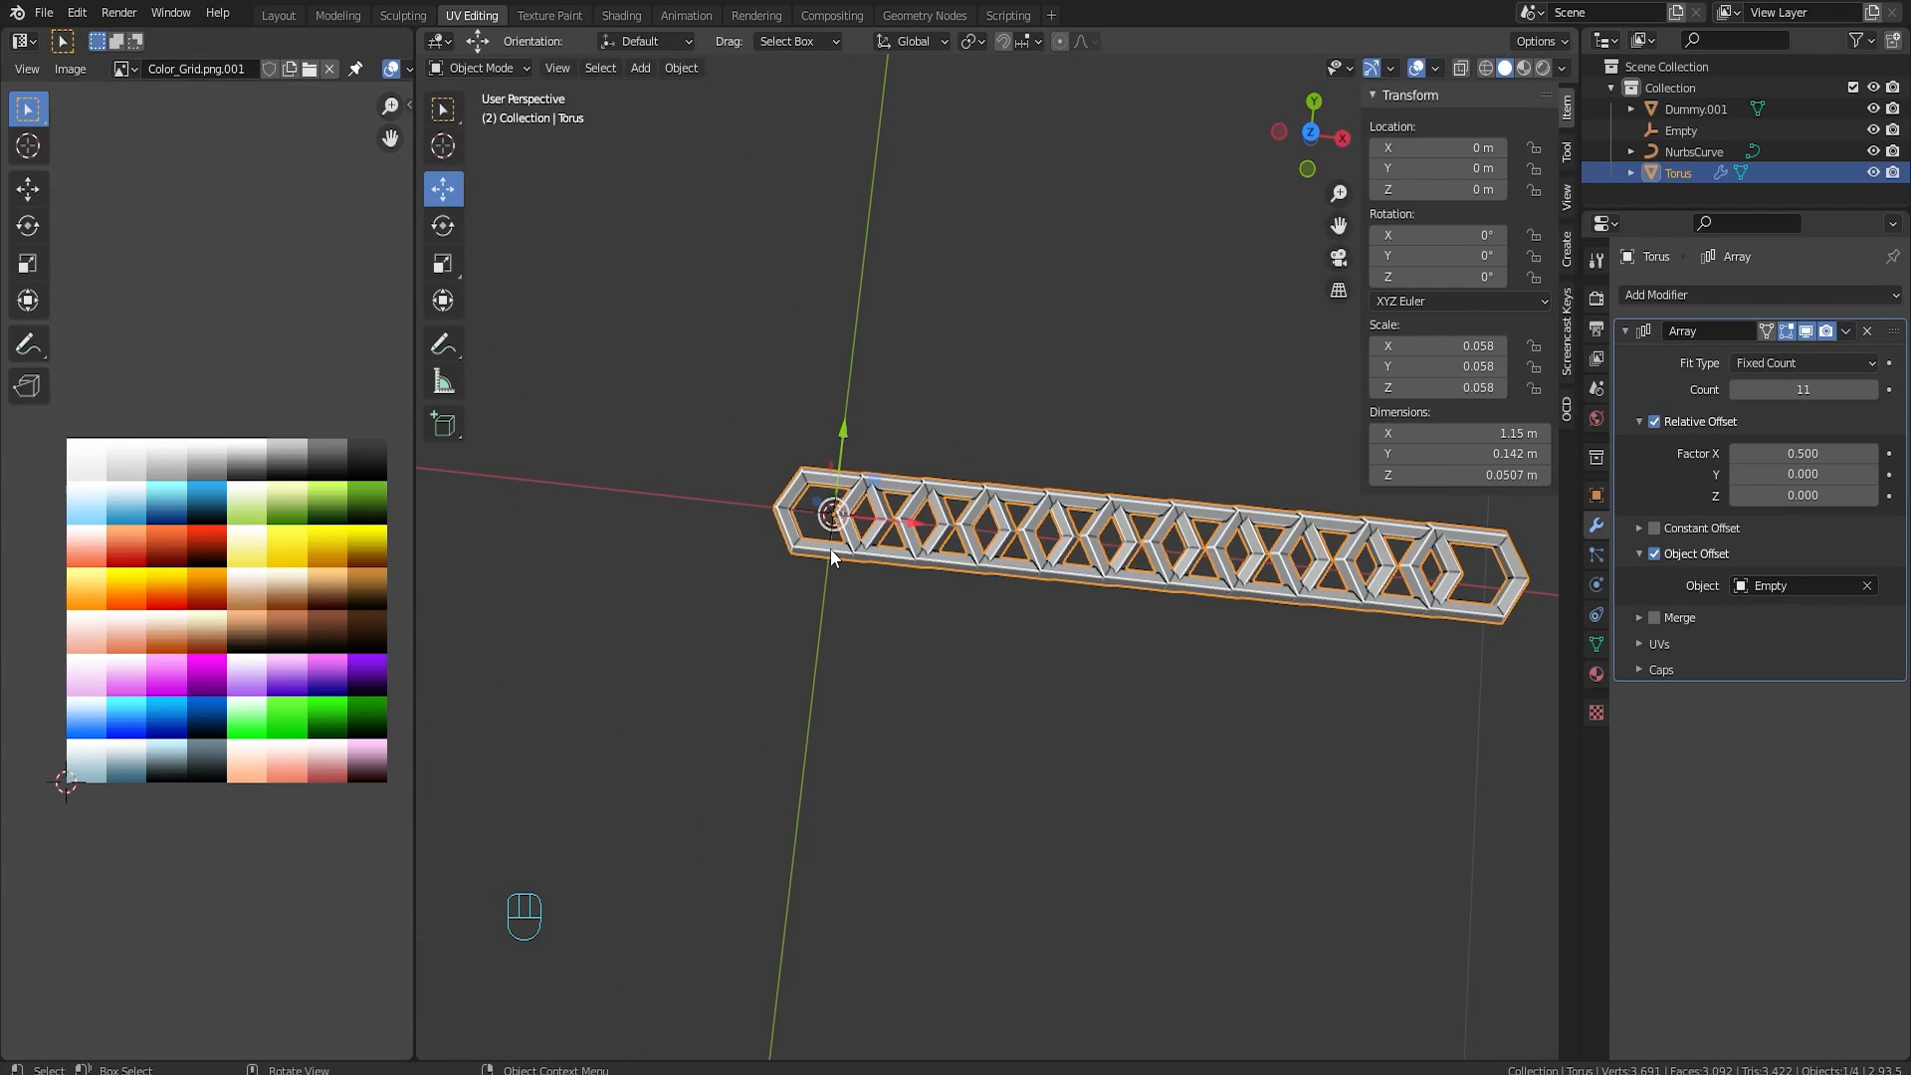
{"action": "key", "text": "n"}
{"action": "middle_click_drag", "start_coordinate": [925, 569], "coordinate": [891, 386]}
{"action": "right_click", "coordinate": [808, 587]}
{"action": "key", "text": "ctrl+a"}
{"action": "key", "text": "s"}
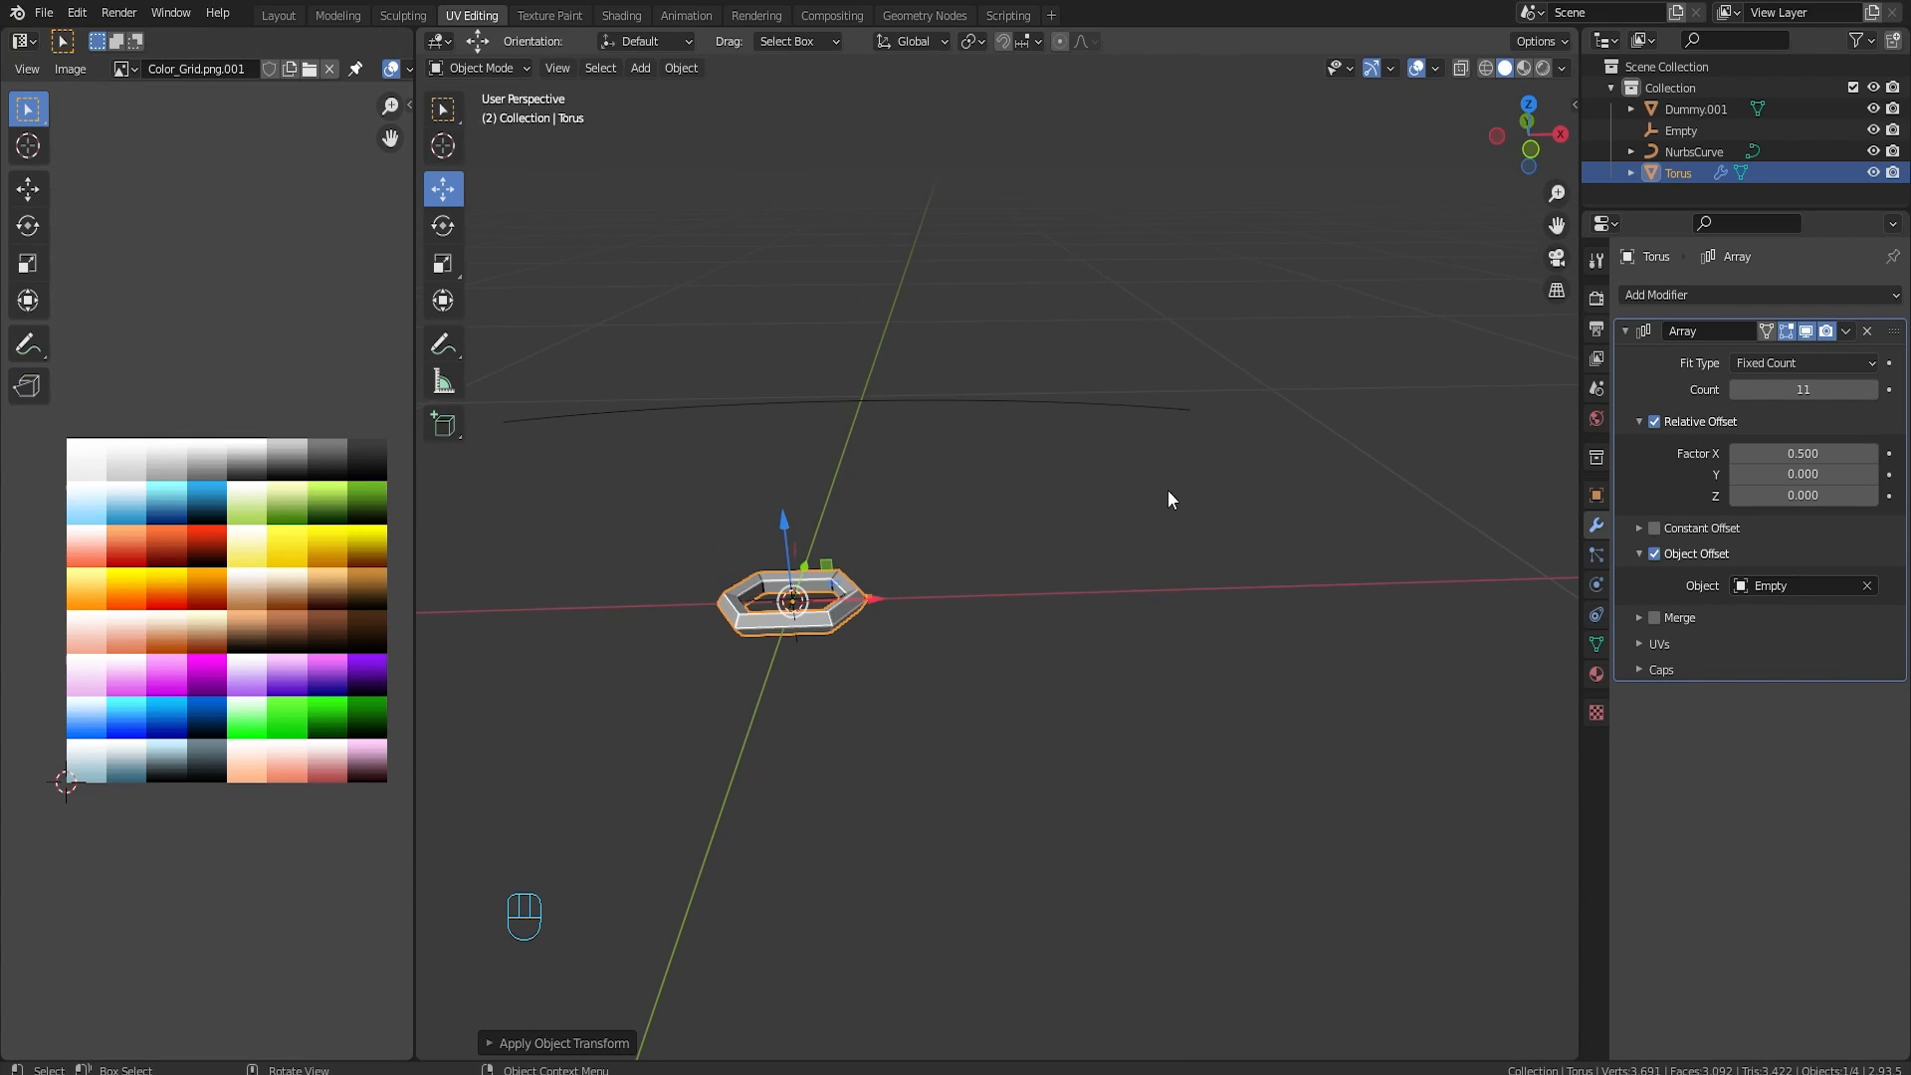
Step: Replace the link's Array modifier with a new one using a relative X offset of 0.5 and a count of 14
{"action": "left_click", "coordinate": [1867, 330]}
{"action": "key", "text": "ctrl+a"}
{"action": "left_click", "coordinate": [841, 616]}
{"action": "left_click", "coordinate": [1660, 294]}
{"action": "left_click", "coordinate": [1496, 354]}
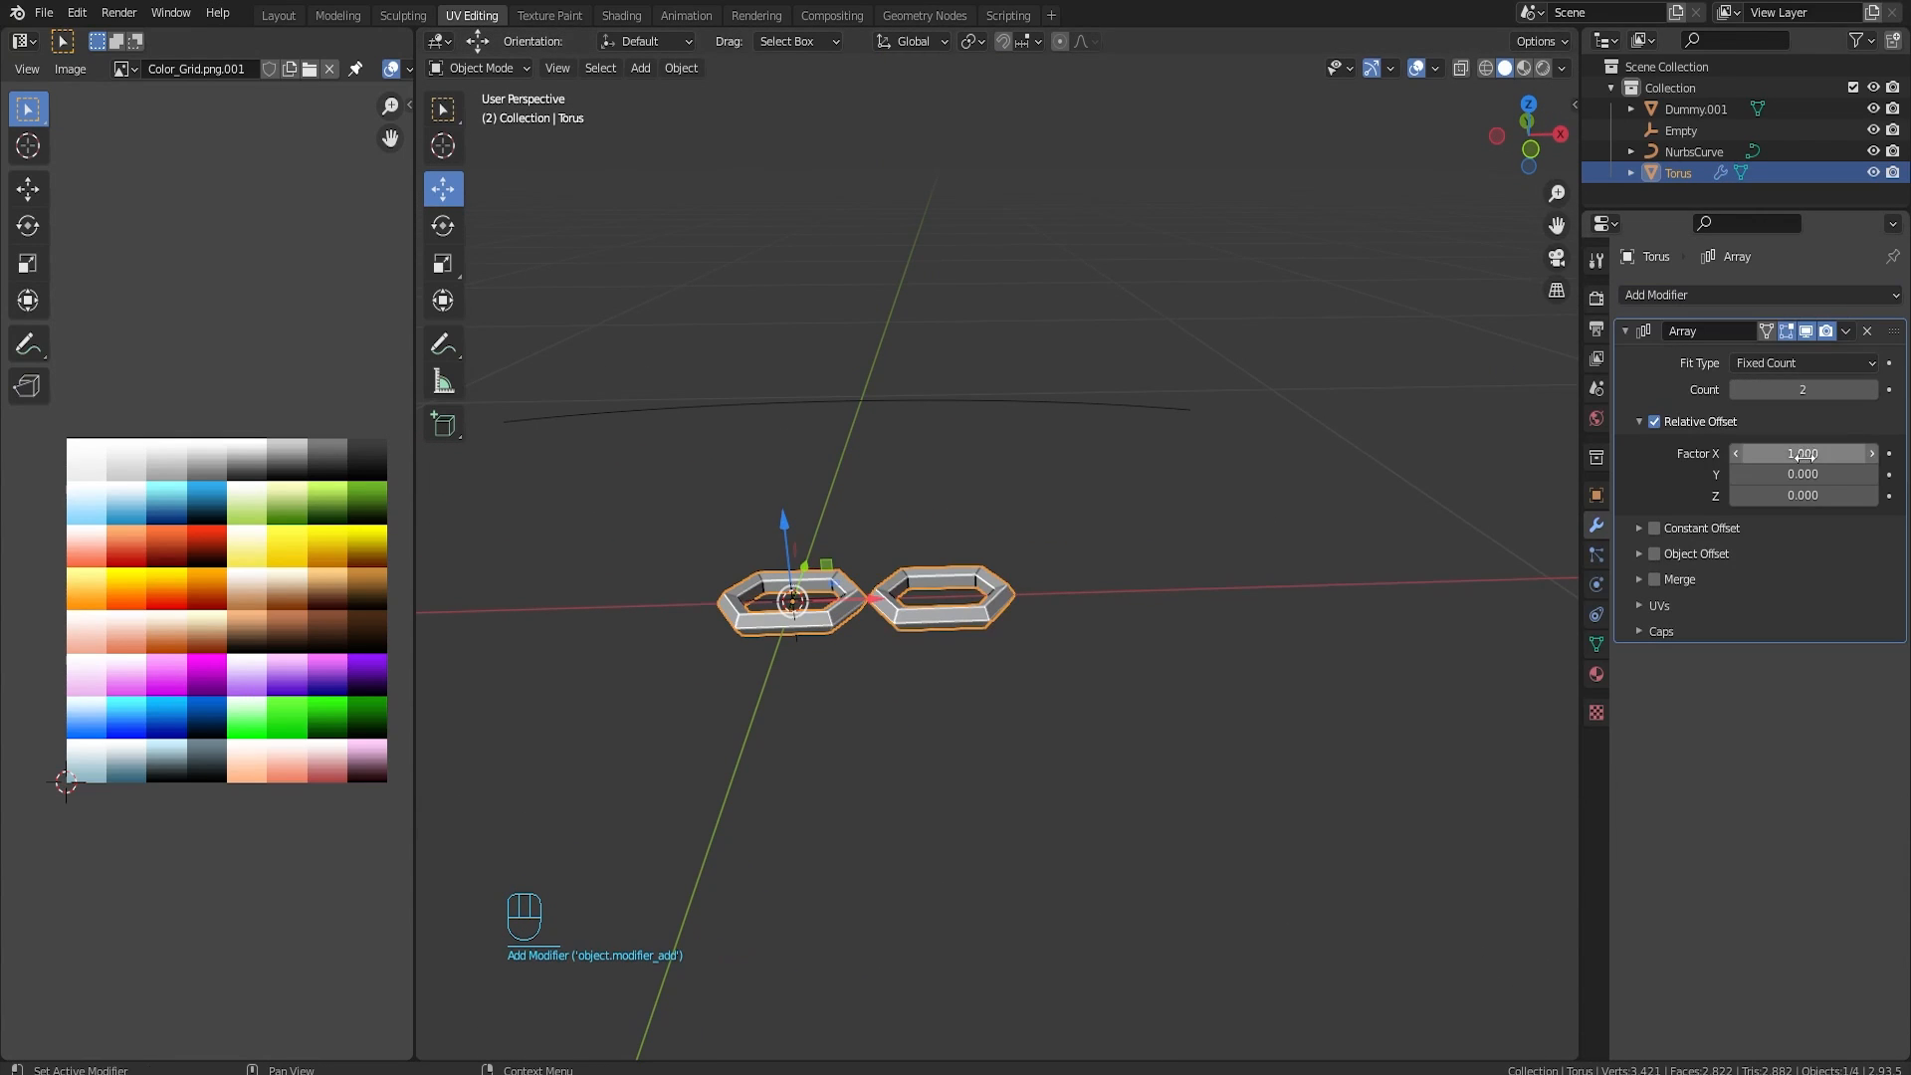
{"action": "type", "text": "0.5"}
{"action": "key", "text": "Return"}
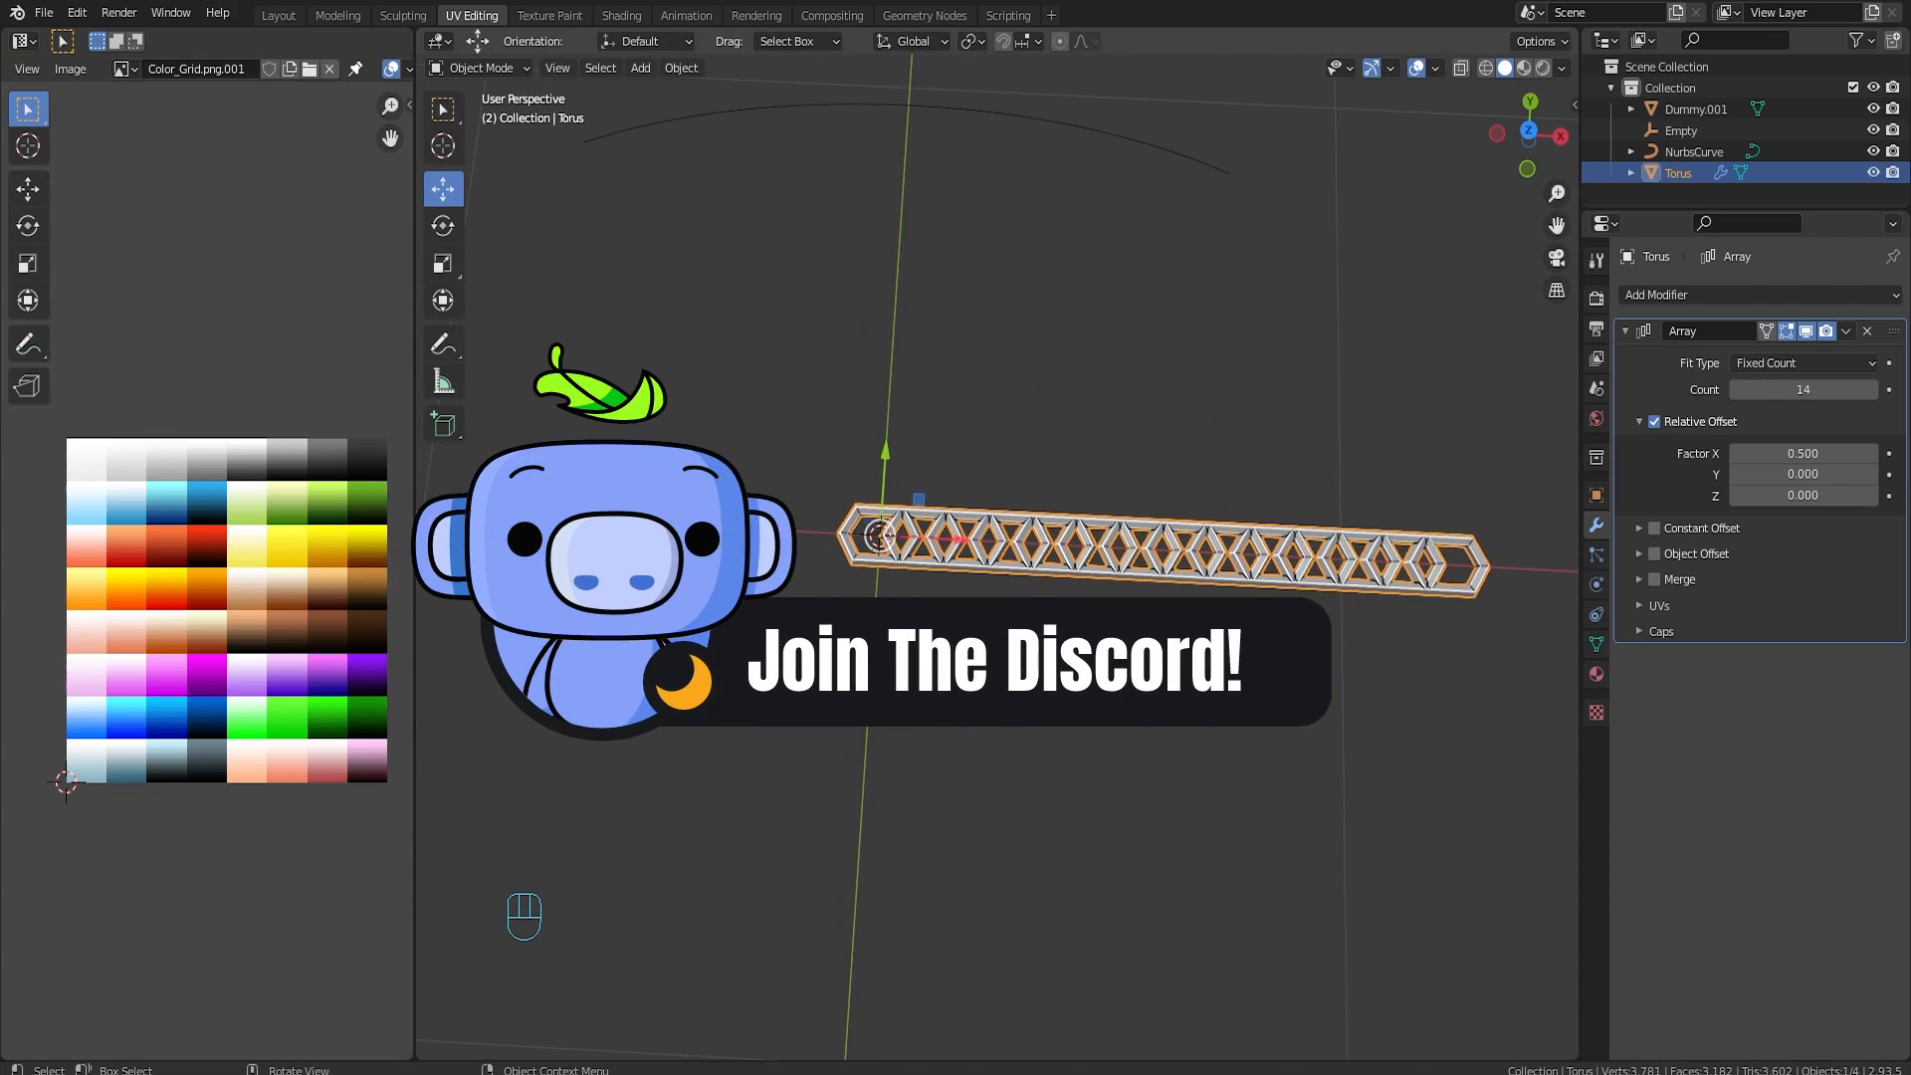
Step: Enable object offset on the new array and pick the Empty as its offset object
{"action": "left_click", "coordinate": [1682, 558]}
{"action": "left_click", "coordinate": [1867, 585]}
{"action": "left_click", "coordinate": [1681, 131]}
{"action": "scroll", "coordinate": [1011, 564], "scroll_direction": "down", "scroll_amount": 12}
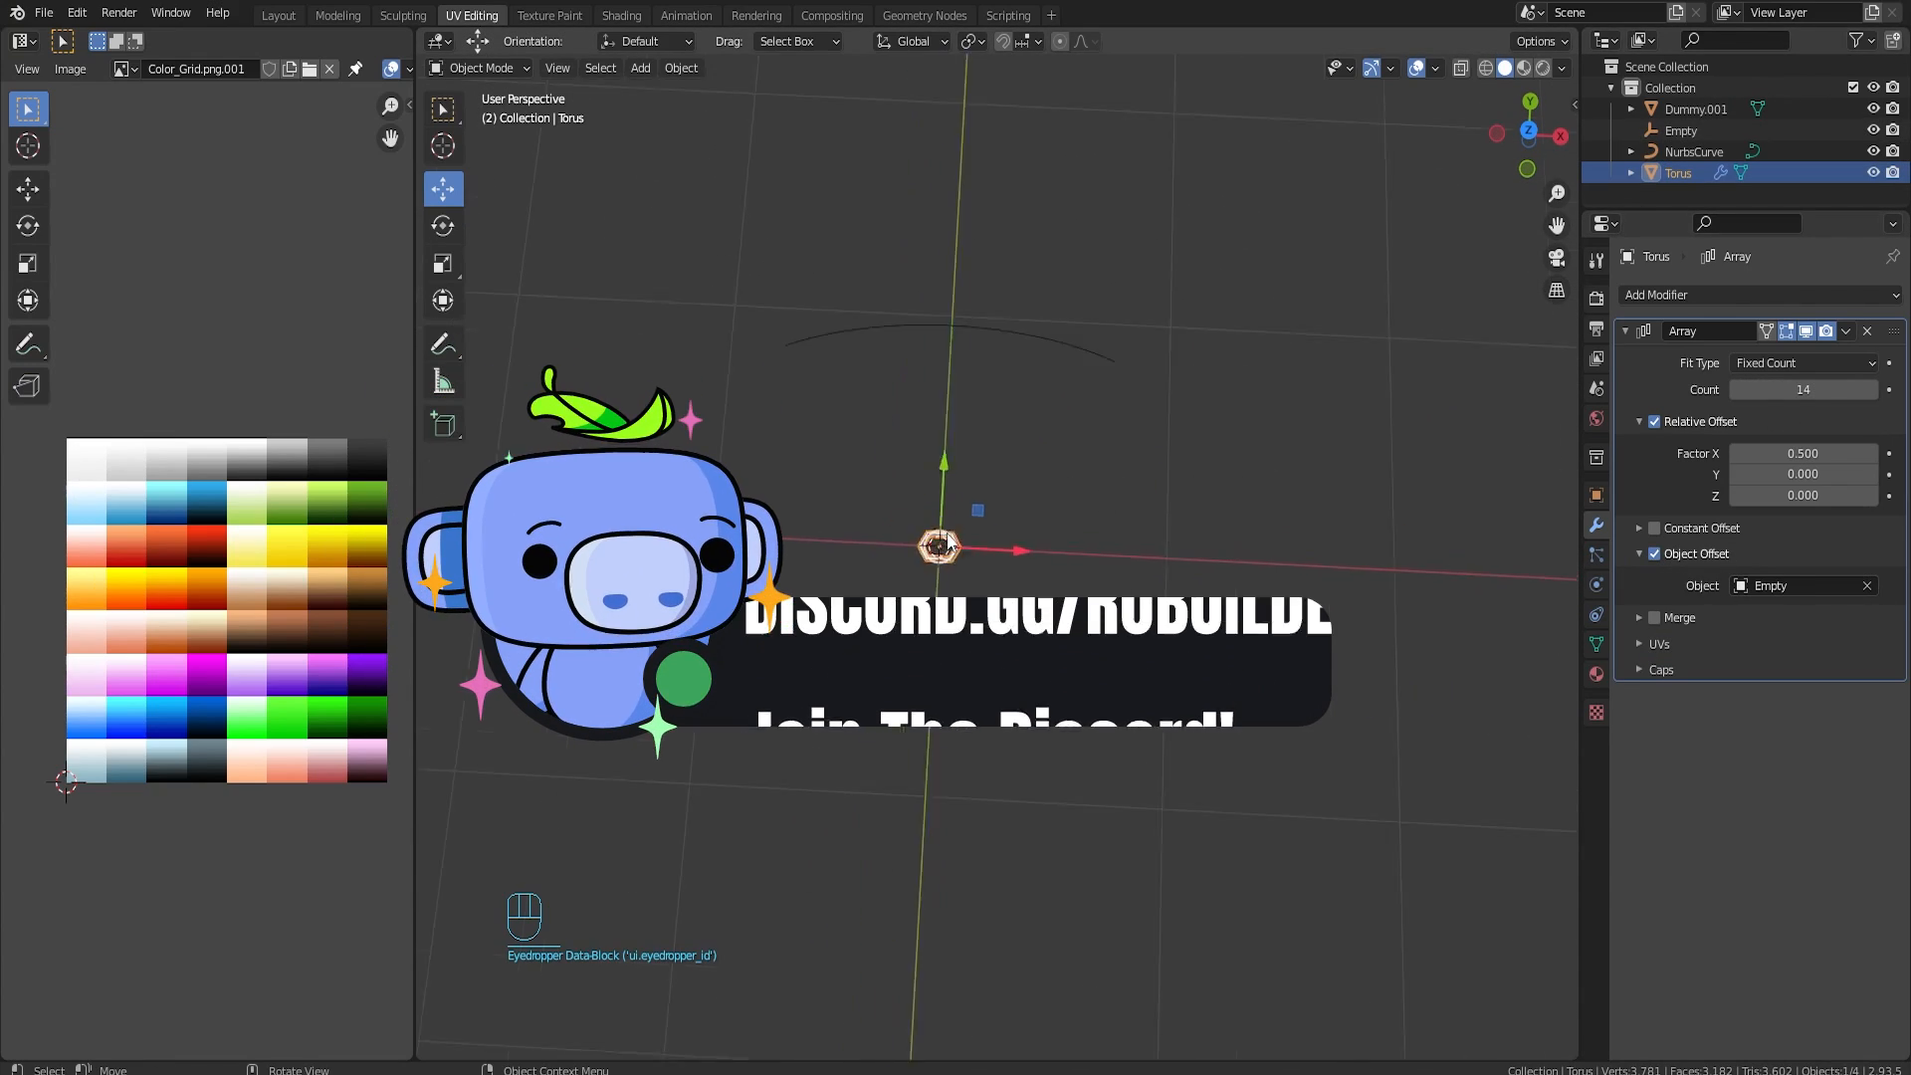
{"action": "scroll", "coordinate": [1011, 563], "scroll_direction": "up", "scroll_amount": 2}
Step: Scale the Empty up to about 1.024 so the arrayed links spread out at nearly equal size
{"action": "left_click", "coordinate": [1680, 130]}
{"action": "key", "text": "s"}
{"action": "left_click", "coordinate": [1000, 557]}
{"action": "scroll", "coordinate": [1000, 558], "scroll_direction": "up", "scroll_amount": 8}
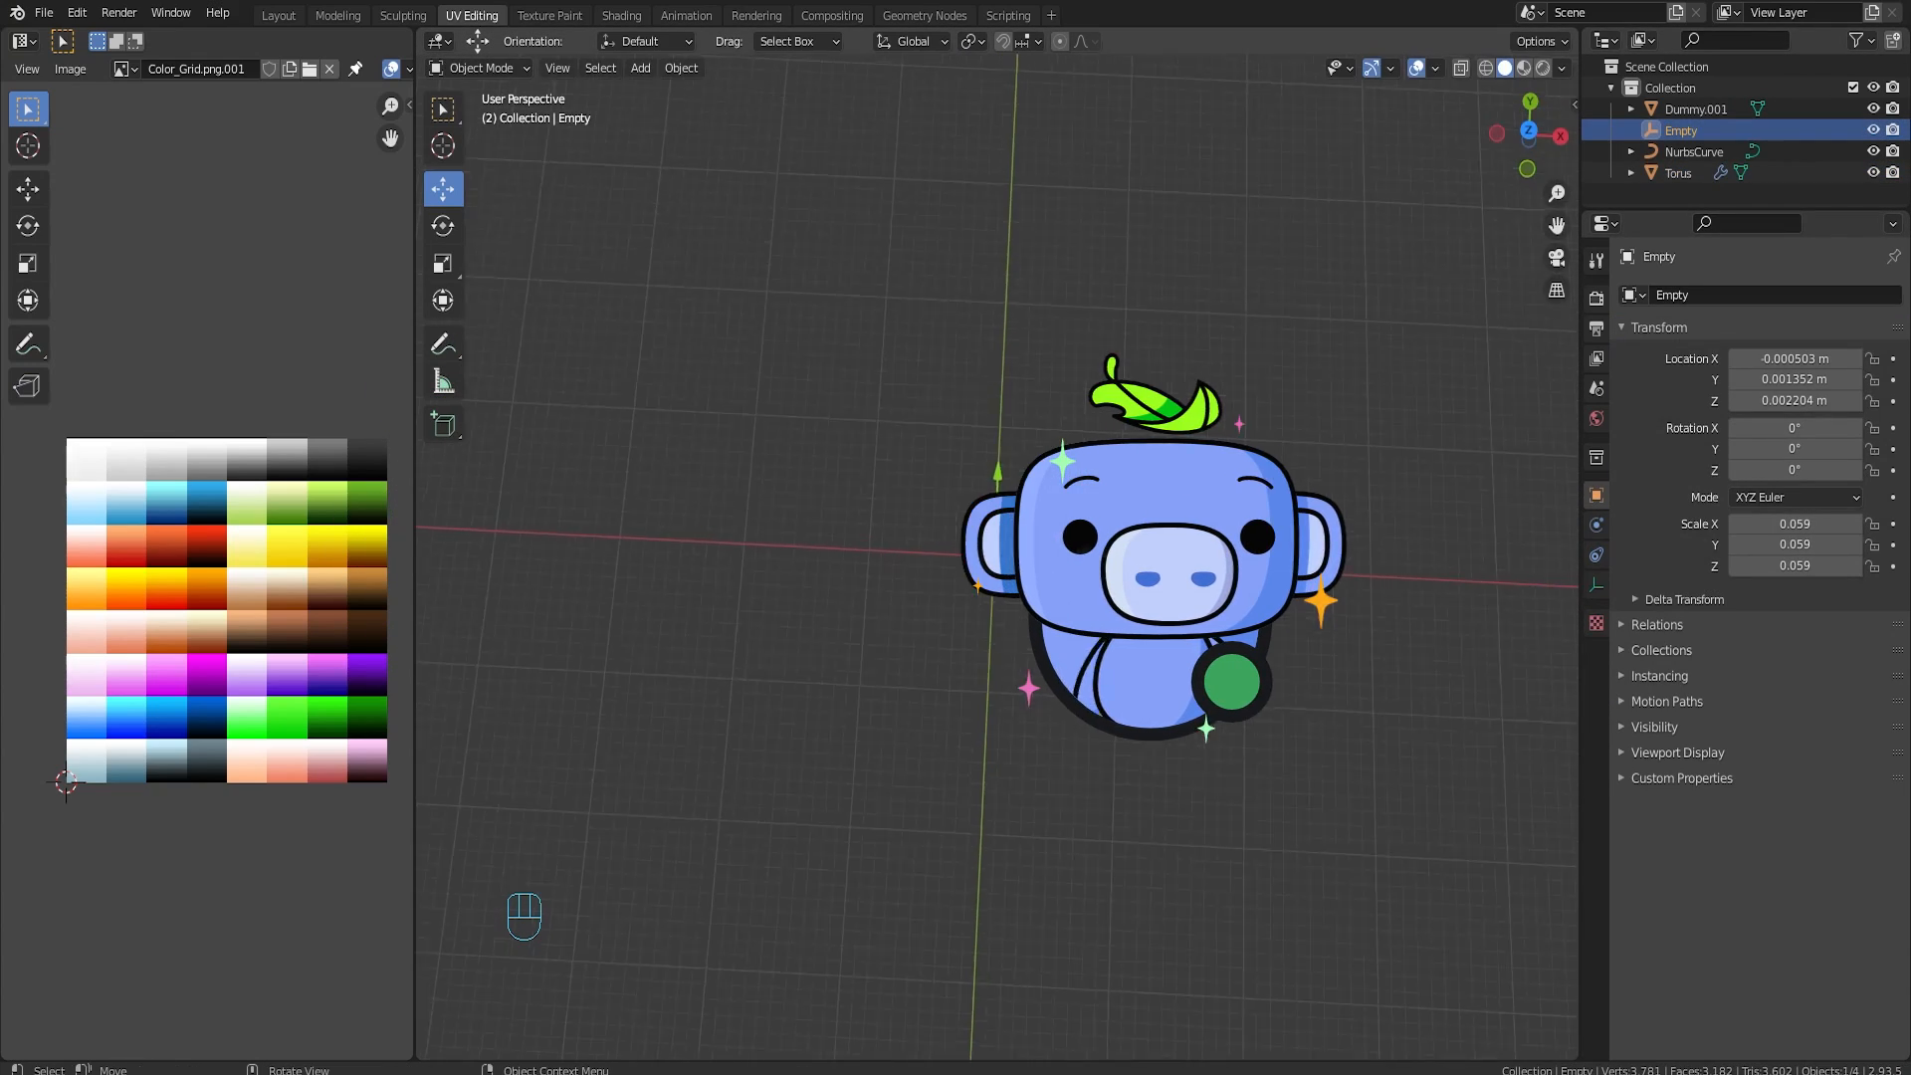
{"action": "scroll", "coordinate": [1000, 558], "scroll_direction": "up", "scroll_amount": 6}
{"action": "left_click", "coordinate": [816, 575]}
{"action": "middle_click_drag", "start_coordinate": [816, 575], "coordinate": [1006, 560], "text": "shift"}
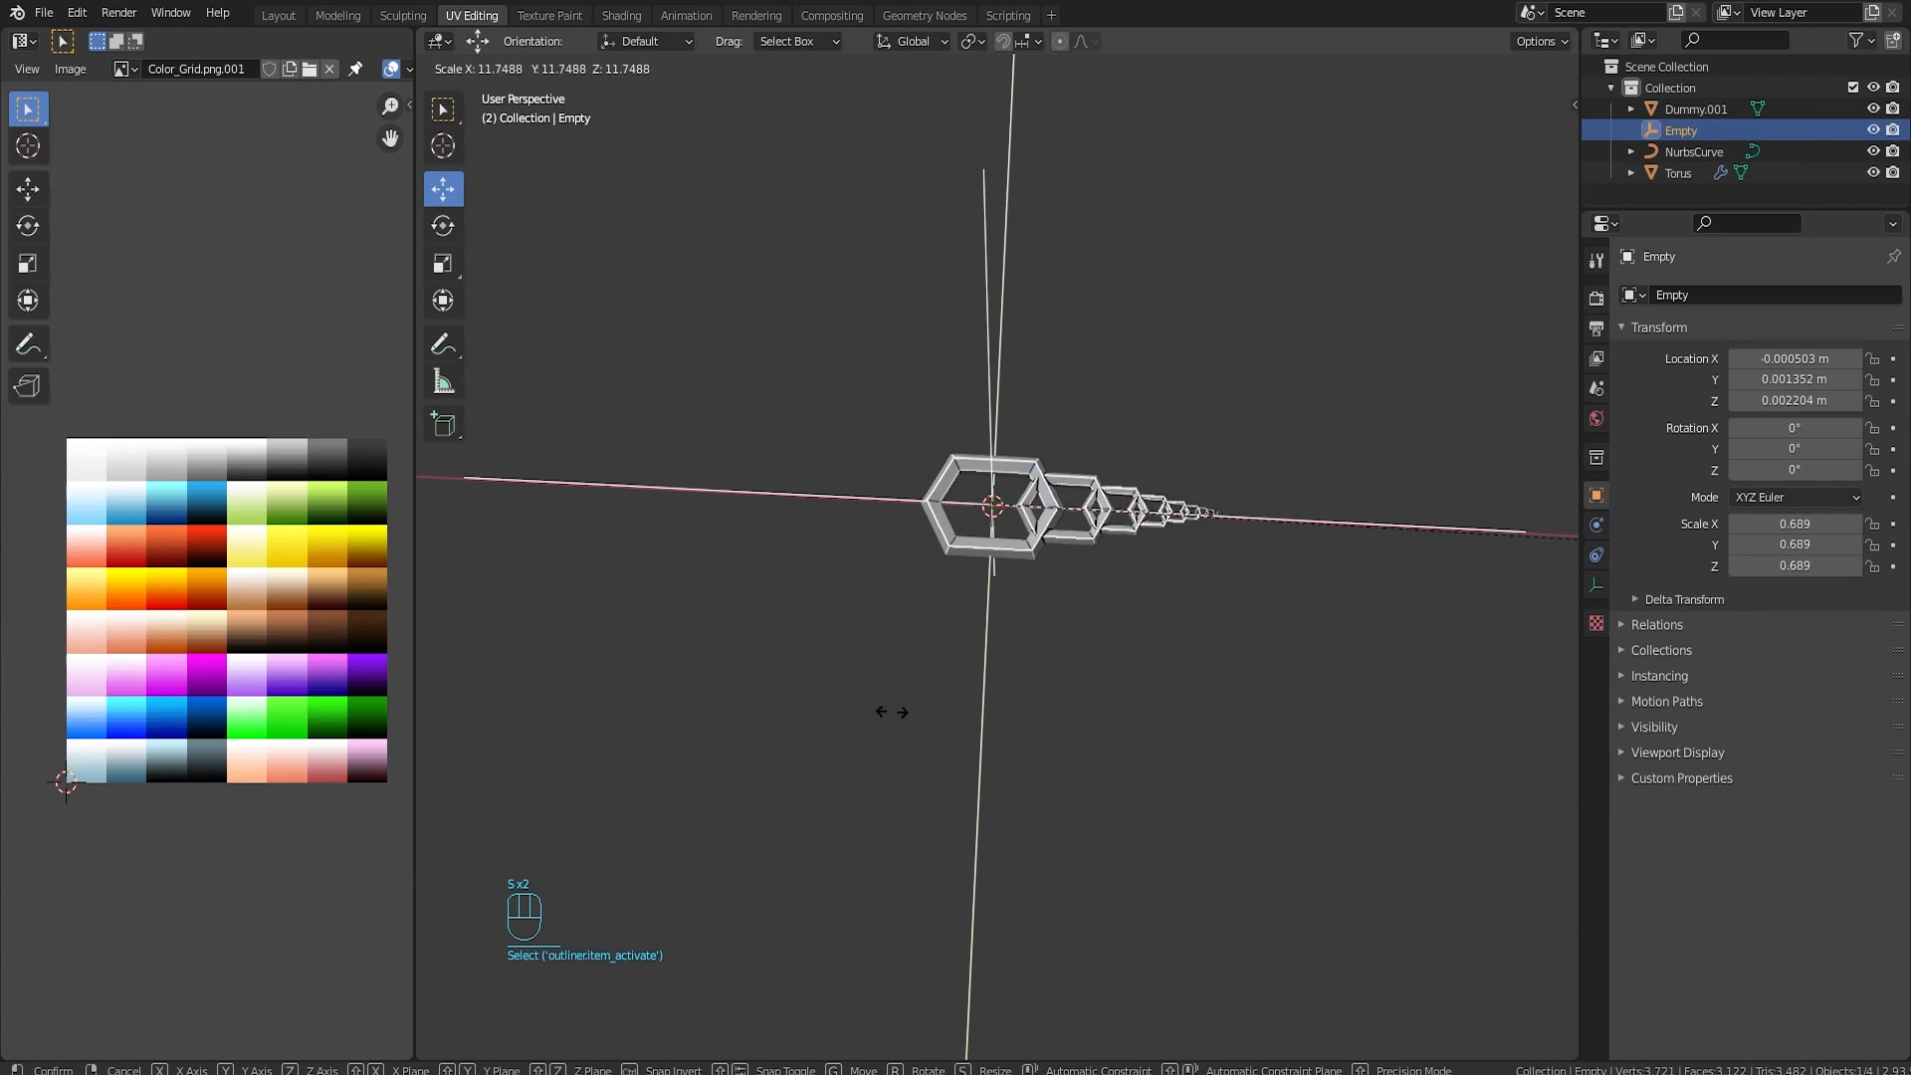
{"action": "left_click", "coordinate": [804, 781]}
{"action": "middle_click_drag", "start_coordinate": [876, 778], "coordinate": [1174, 793]}
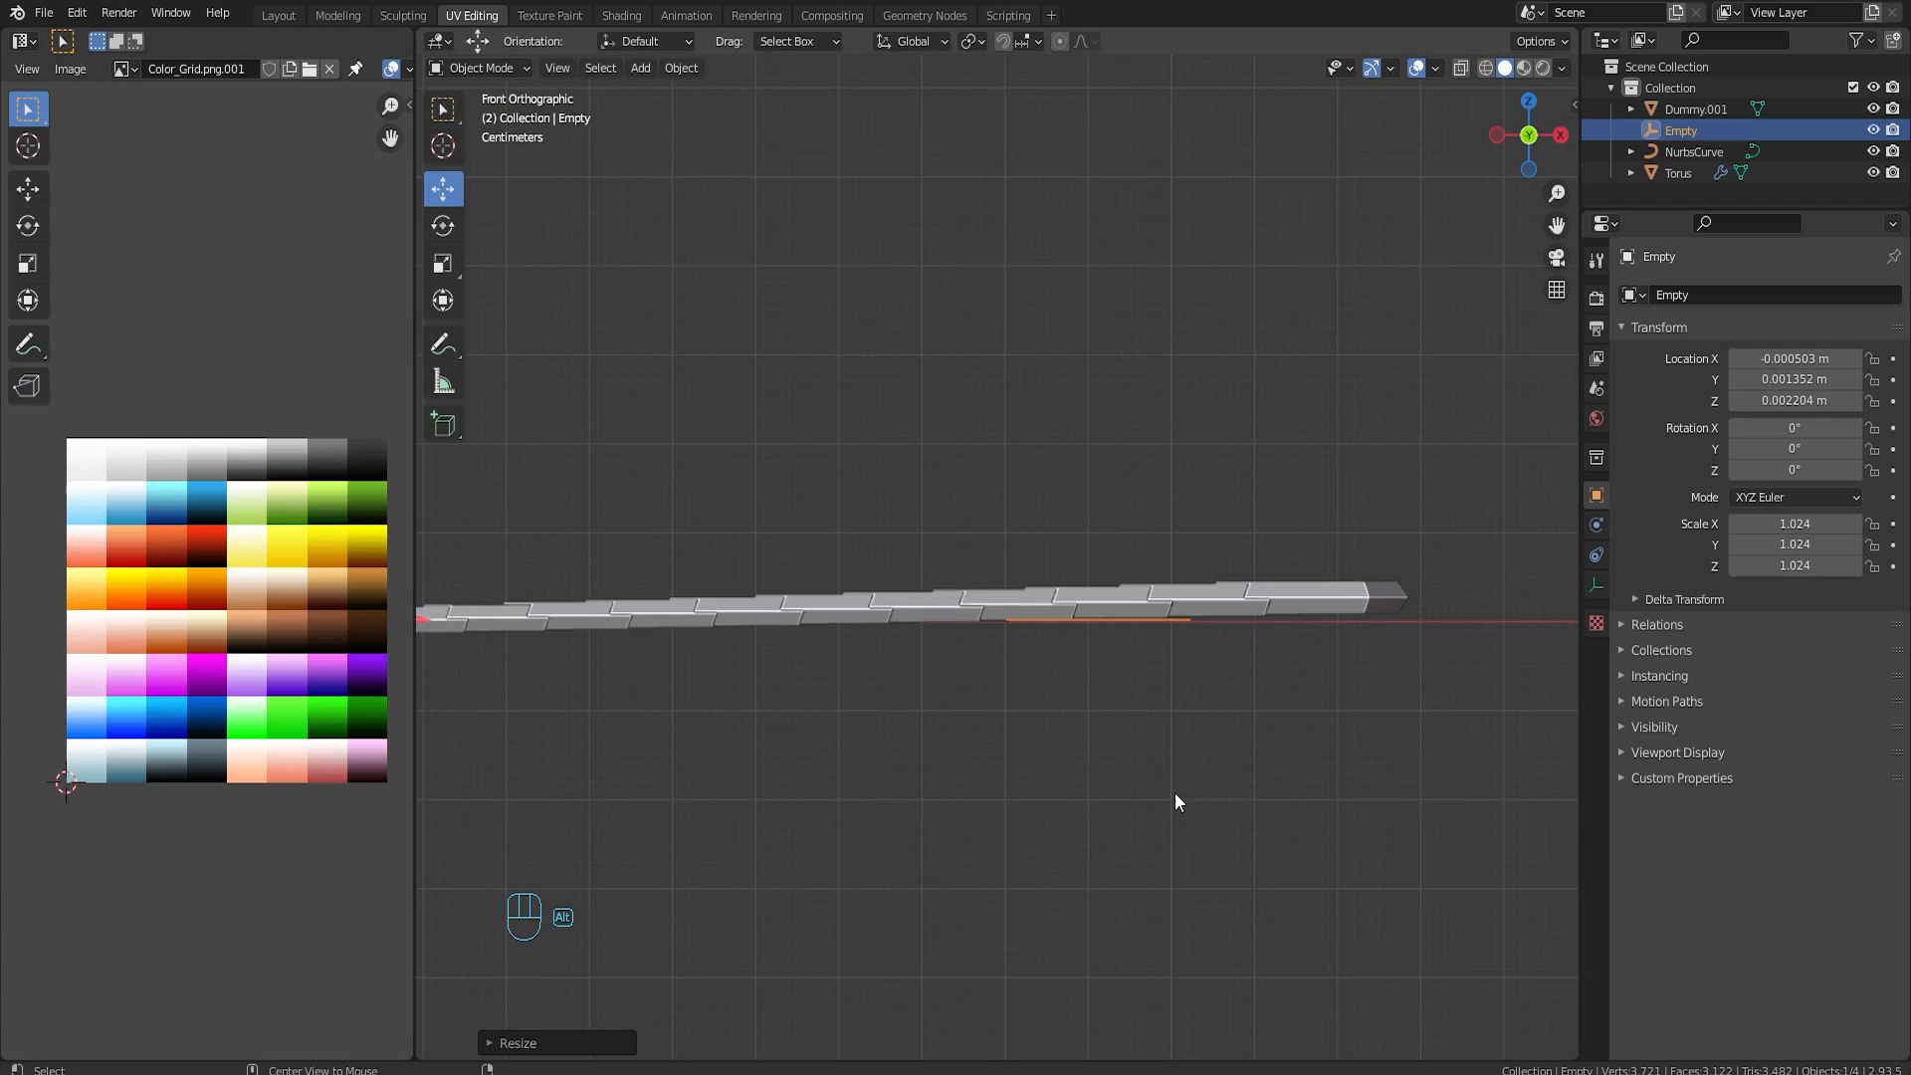
Step: Delete the arrayed link and the Empty
{"action": "scroll", "coordinate": [1098, 510], "scroll_direction": "down", "scroll_amount": 7}
{"action": "middle_click_drag", "start_coordinate": [1085, 530], "coordinate": [1203, 535], "text": "alt"}
{"action": "scroll", "coordinate": [1203, 536], "scroll_direction": "up", "scroll_amount": 5}
{"action": "left_click", "coordinate": [1204, 534]}
{"action": "key", "text": "Delete"}
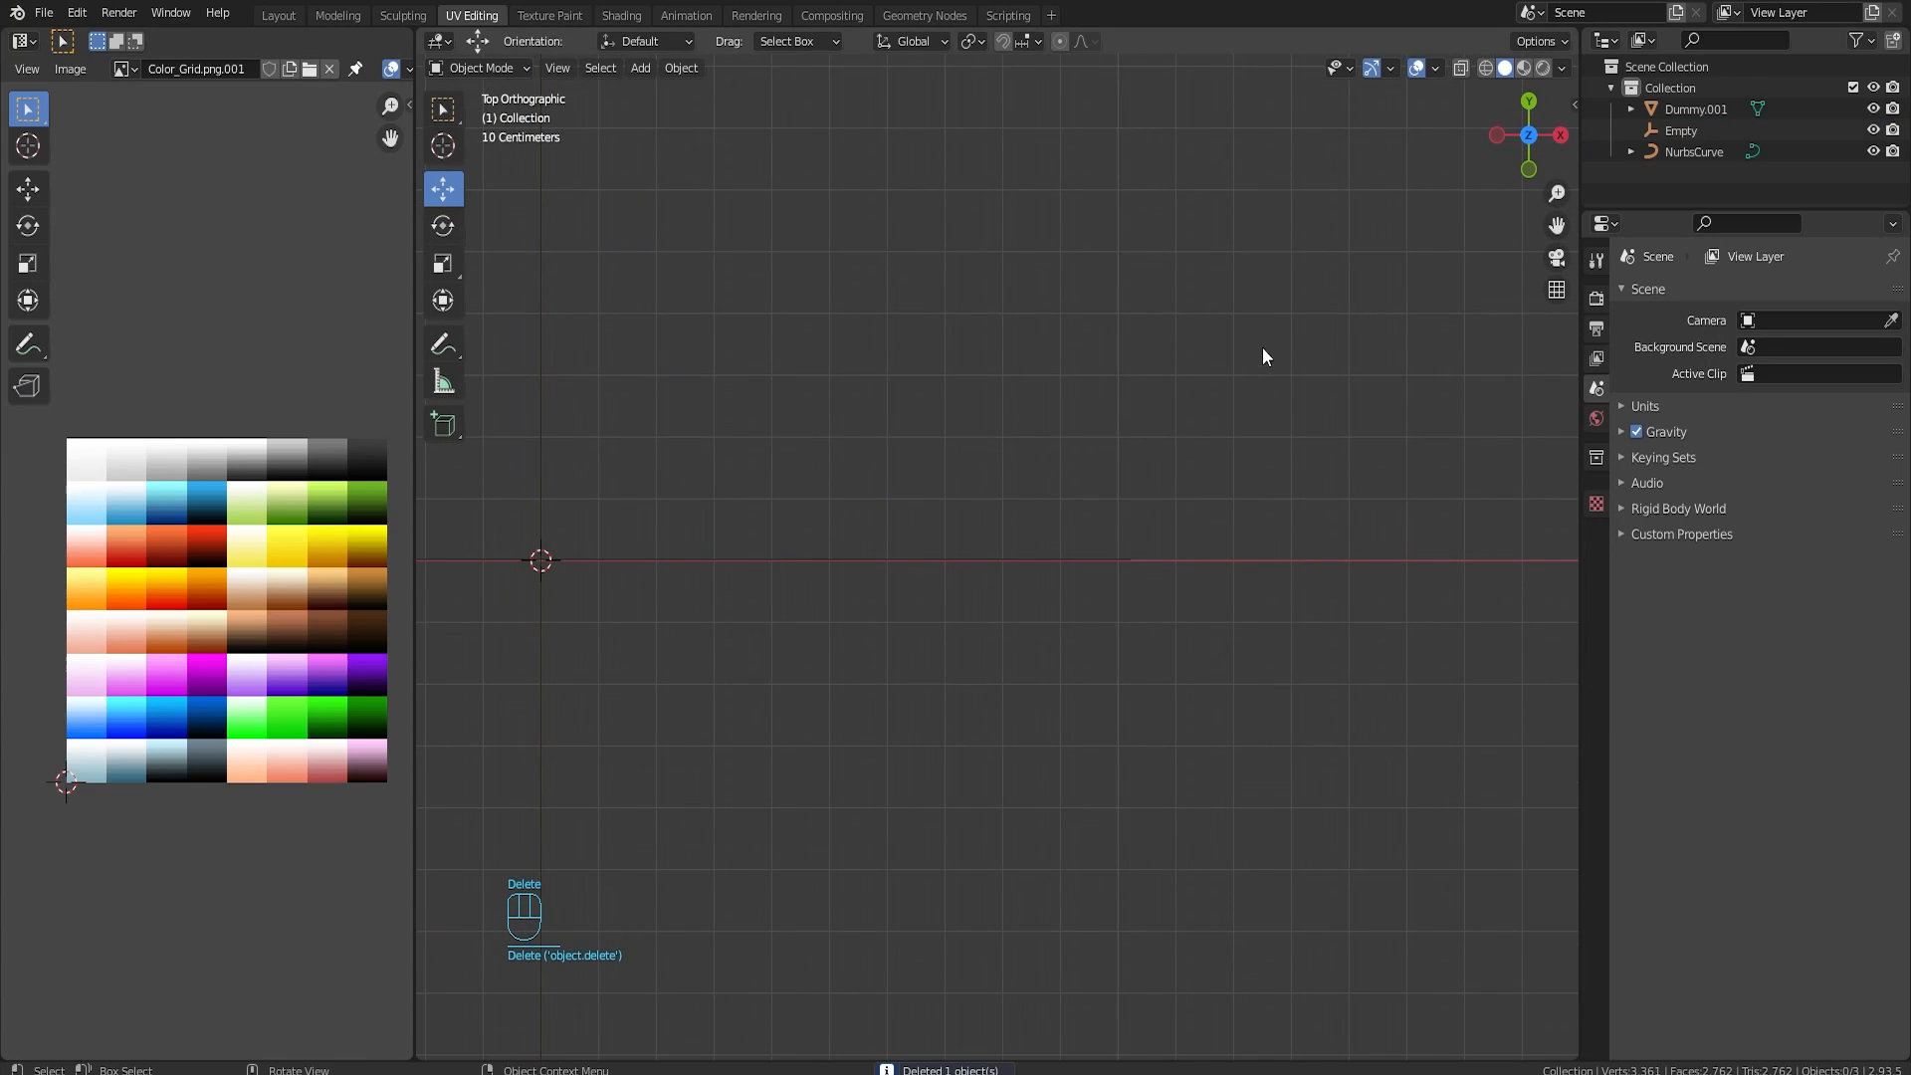
{"action": "scroll", "coordinate": [788, 606], "scroll_direction": "down", "scroll_amount": 5}
{"action": "left_click", "coordinate": [864, 581]}
{"action": "key", "text": "Delete"}
Step: Add a plain-axes Empty and a new six-sided torus at the world origin
{"action": "middle_click_drag", "start_coordinate": [864, 582], "coordinate": [1097, 601]}
{"action": "key", "text": "shift+a"}
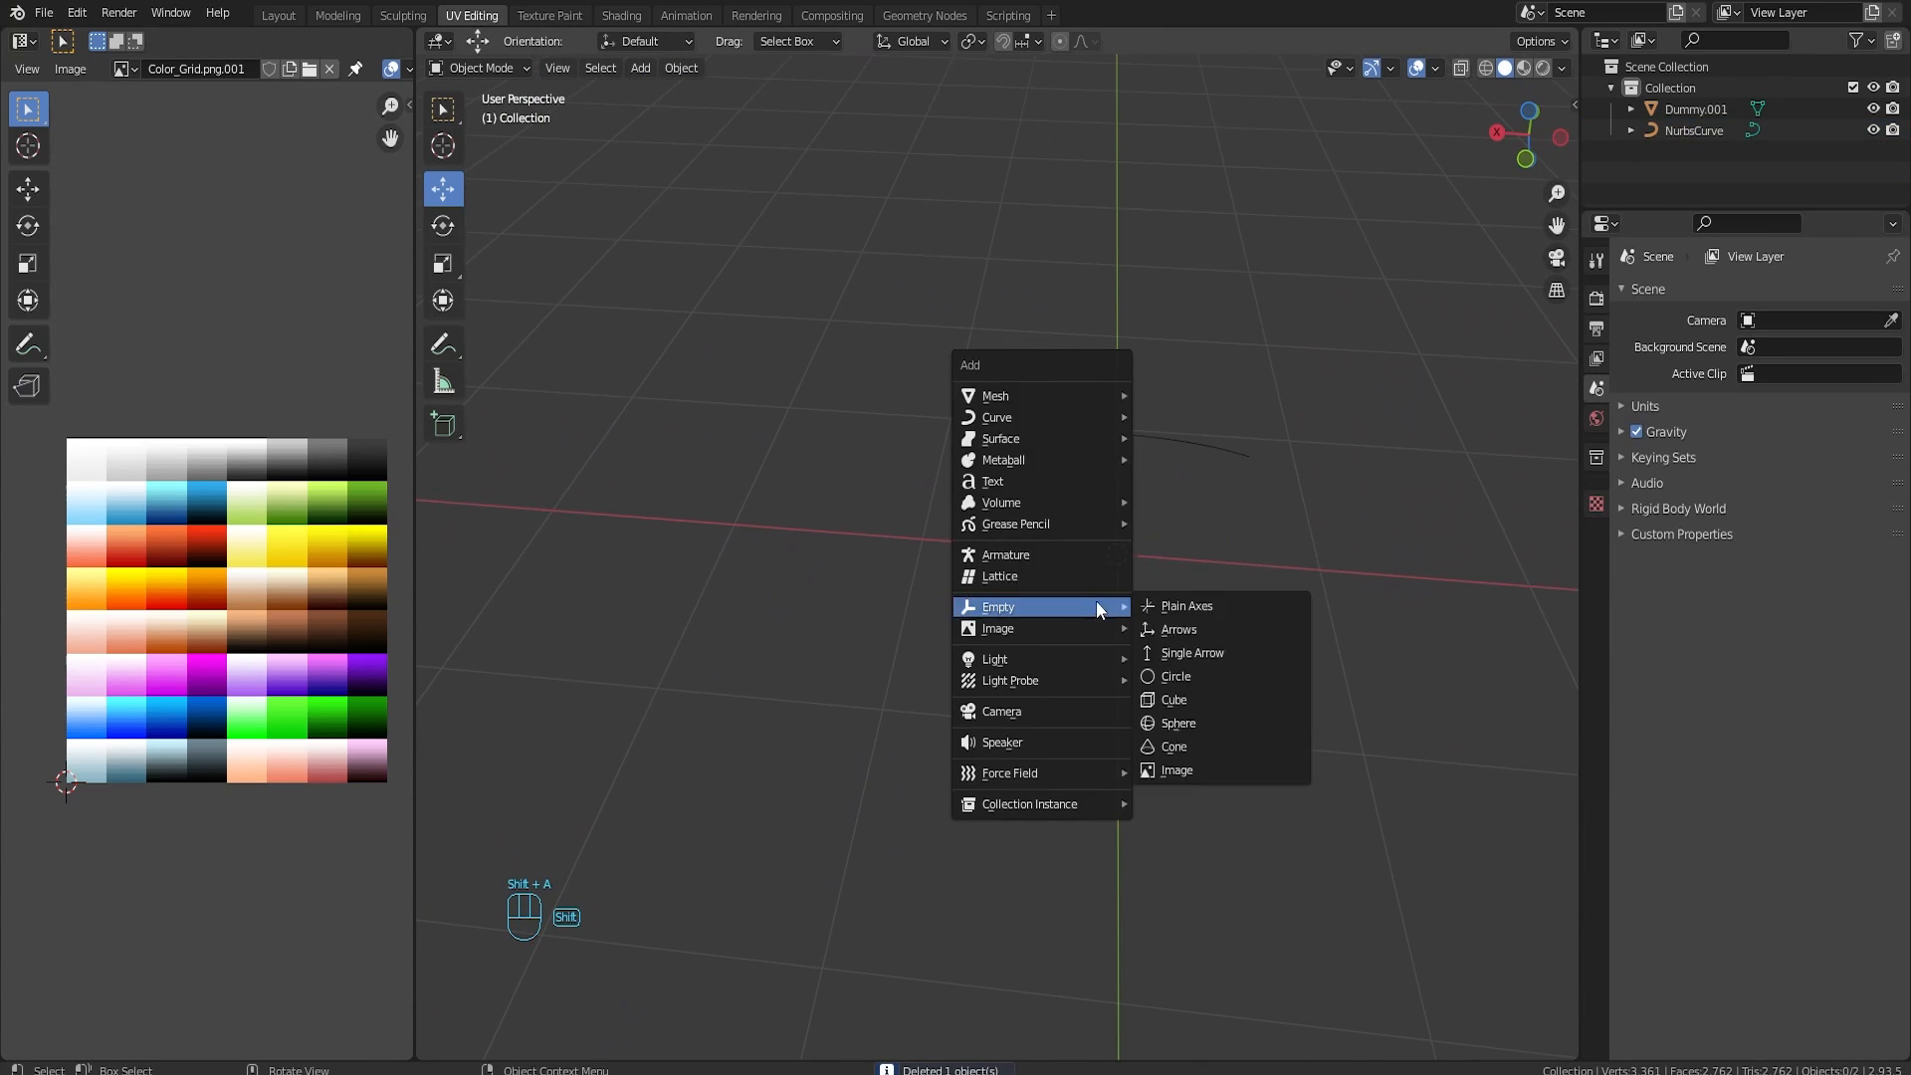
{"action": "mouse_move", "coordinate": [1065, 606]}
{"action": "left_click", "coordinate": [1179, 610]}
{"action": "key", "text": "shift+a"}
{"action": "mouse_move", "coordinate": [1105, 404]}
{"action": "left_click", "coordinate": [1254, 555]}
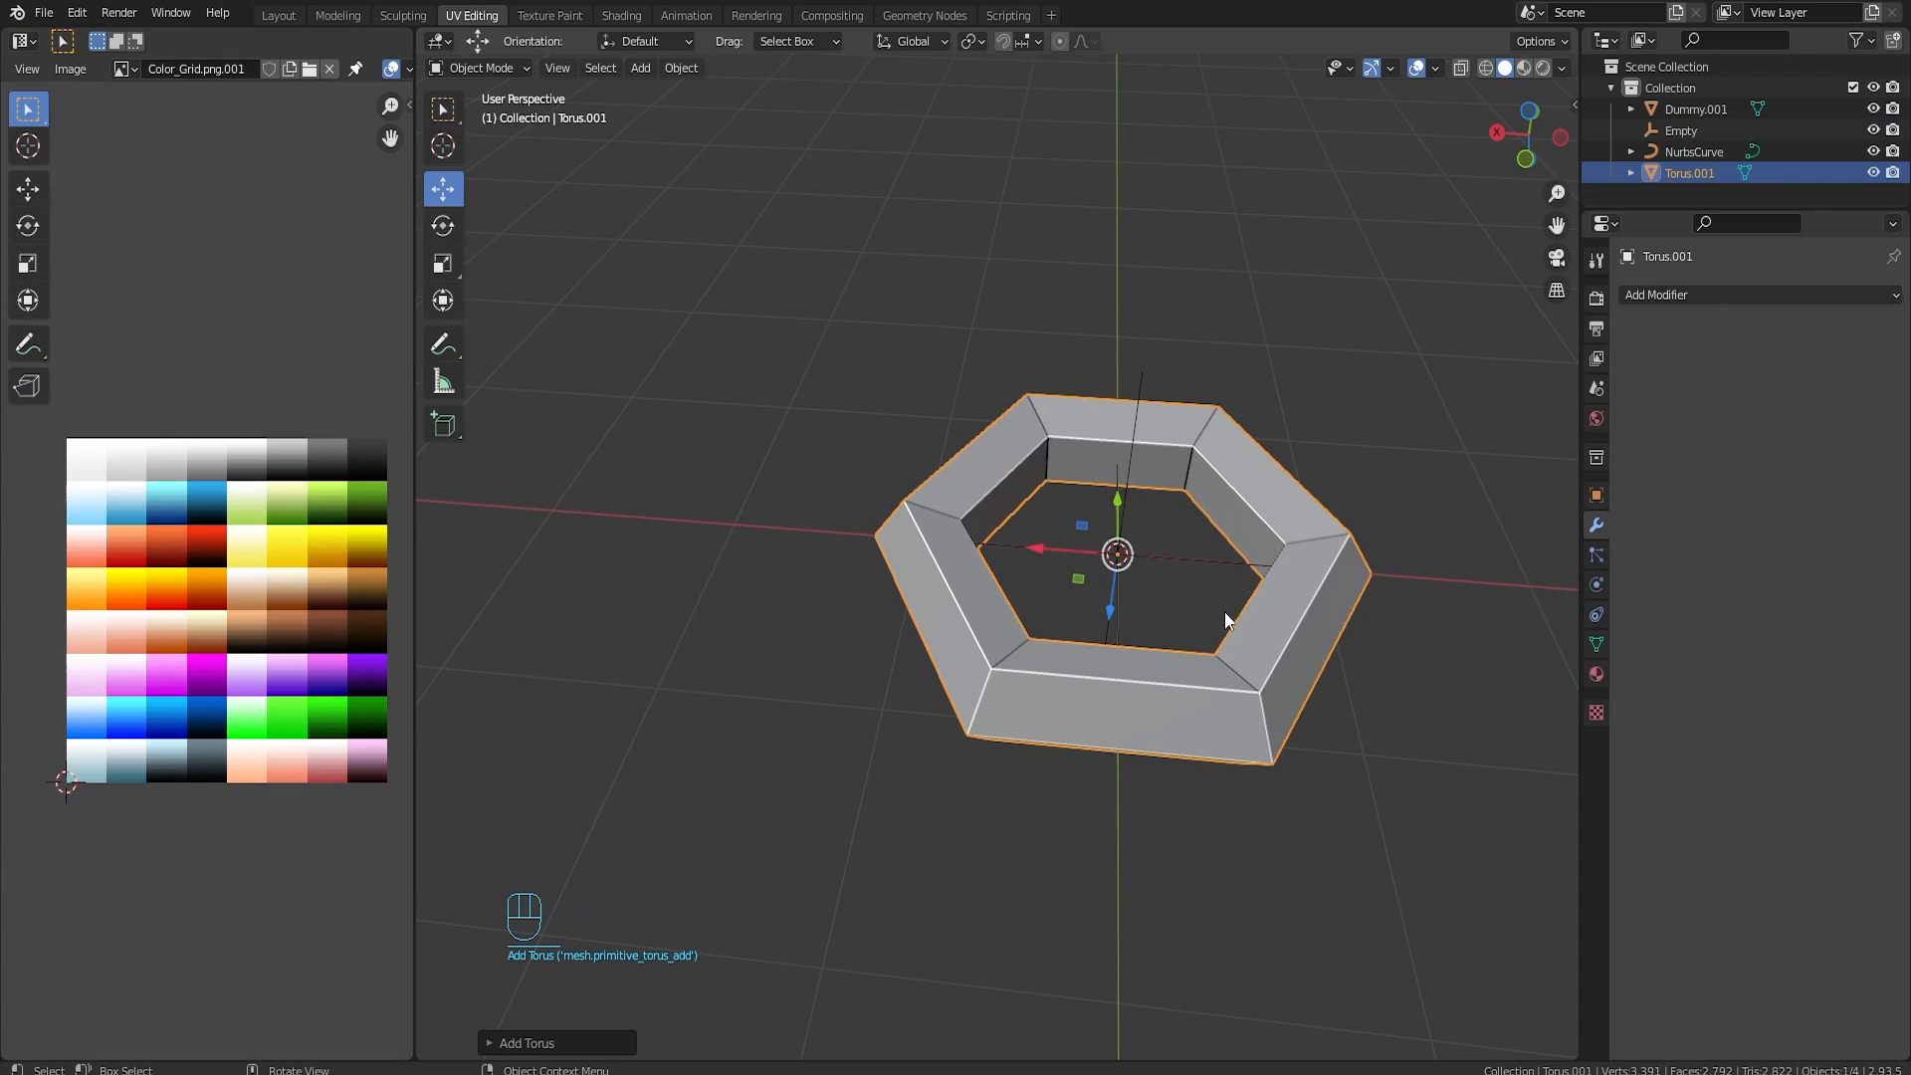
Step: Stretch the new torus into an elongated link by moving one end's edges along X, and centre its geometry on the origin
{"action": "key", "text": "Tab"}
{"action": "key", "text": "alt+z"}
{"action": "middle_click_drag", "start_coordinate": [1095, 637], "coordinate": [1175, 727], "text": "alt"}
{"action": "left_click_drag", "start_coordinate": [1183, 809], "coordinate": [1403, 254]}
{"action": "middle_click_drag", "start_coordinate": [1310, 597], "coordinate": [1129, 605], "text": "shift"}
{"action": "left_click_drag", "start_coordinate": [1017, 566], "coordinate": [1178, 572]}
{"action": "key", "text": "z"}
{"action": "left_click", "coordinate": [1382, 582]}
{"action": "key", "text": "Tab"}
{"action": "right_click", "coordinate": [1282, 534]}
{"action": "mouse_move", "coordinate": [1258, 539]}
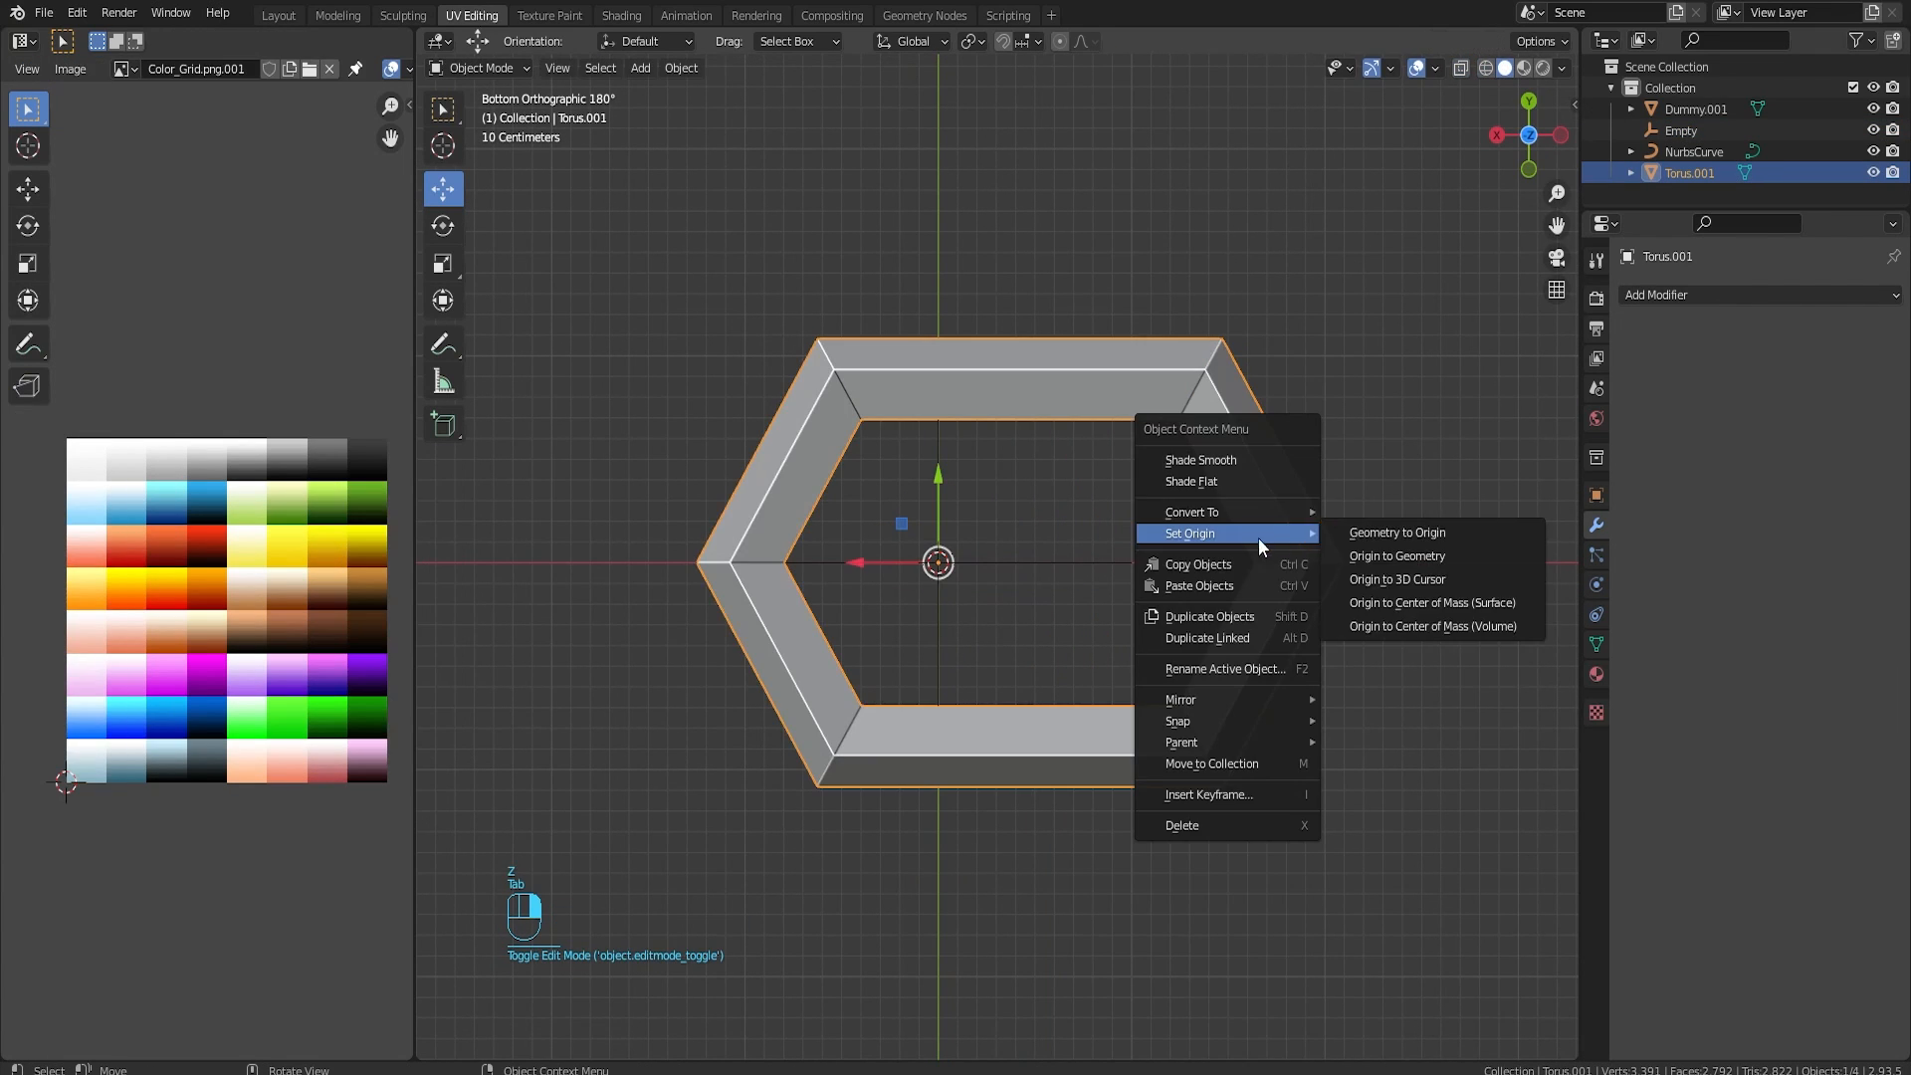
Step: Scale the link's whole mesh down in Edit Mode, keeping the object's scale unchanged
{"action": "middle_click_drag", "start_coordinate": [1025, 723], "coordinate": [1133, 590]}
{"action": "key", "text": "Tab"}
{"action": "key", "text": "a"}
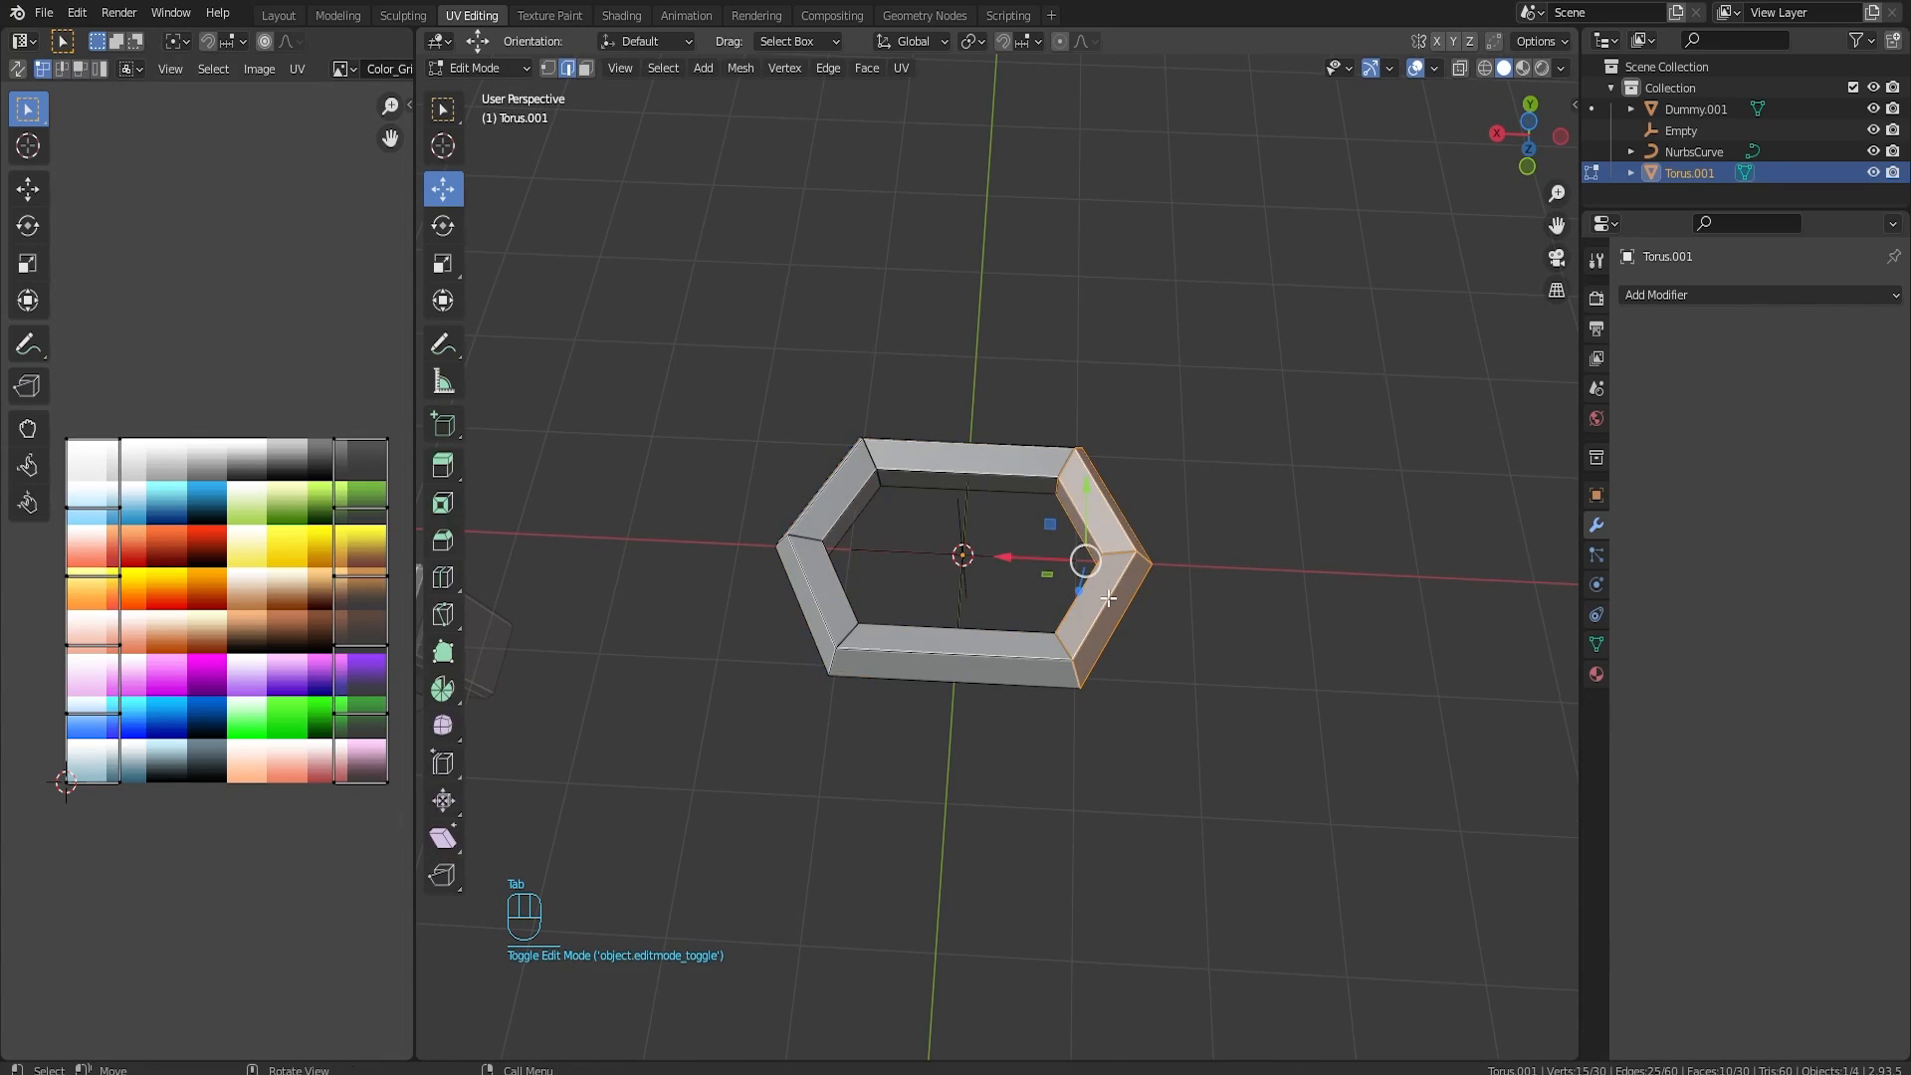
{"action": "key", "text": "s"}
{"action": "left_click", "coordinate": [990, 574]}
{"action": "scroll", "coordinate": [991, 578], "scroll_direction": "up", "scroll_amount": 5}
{"action": "key", "text": "Tab"}
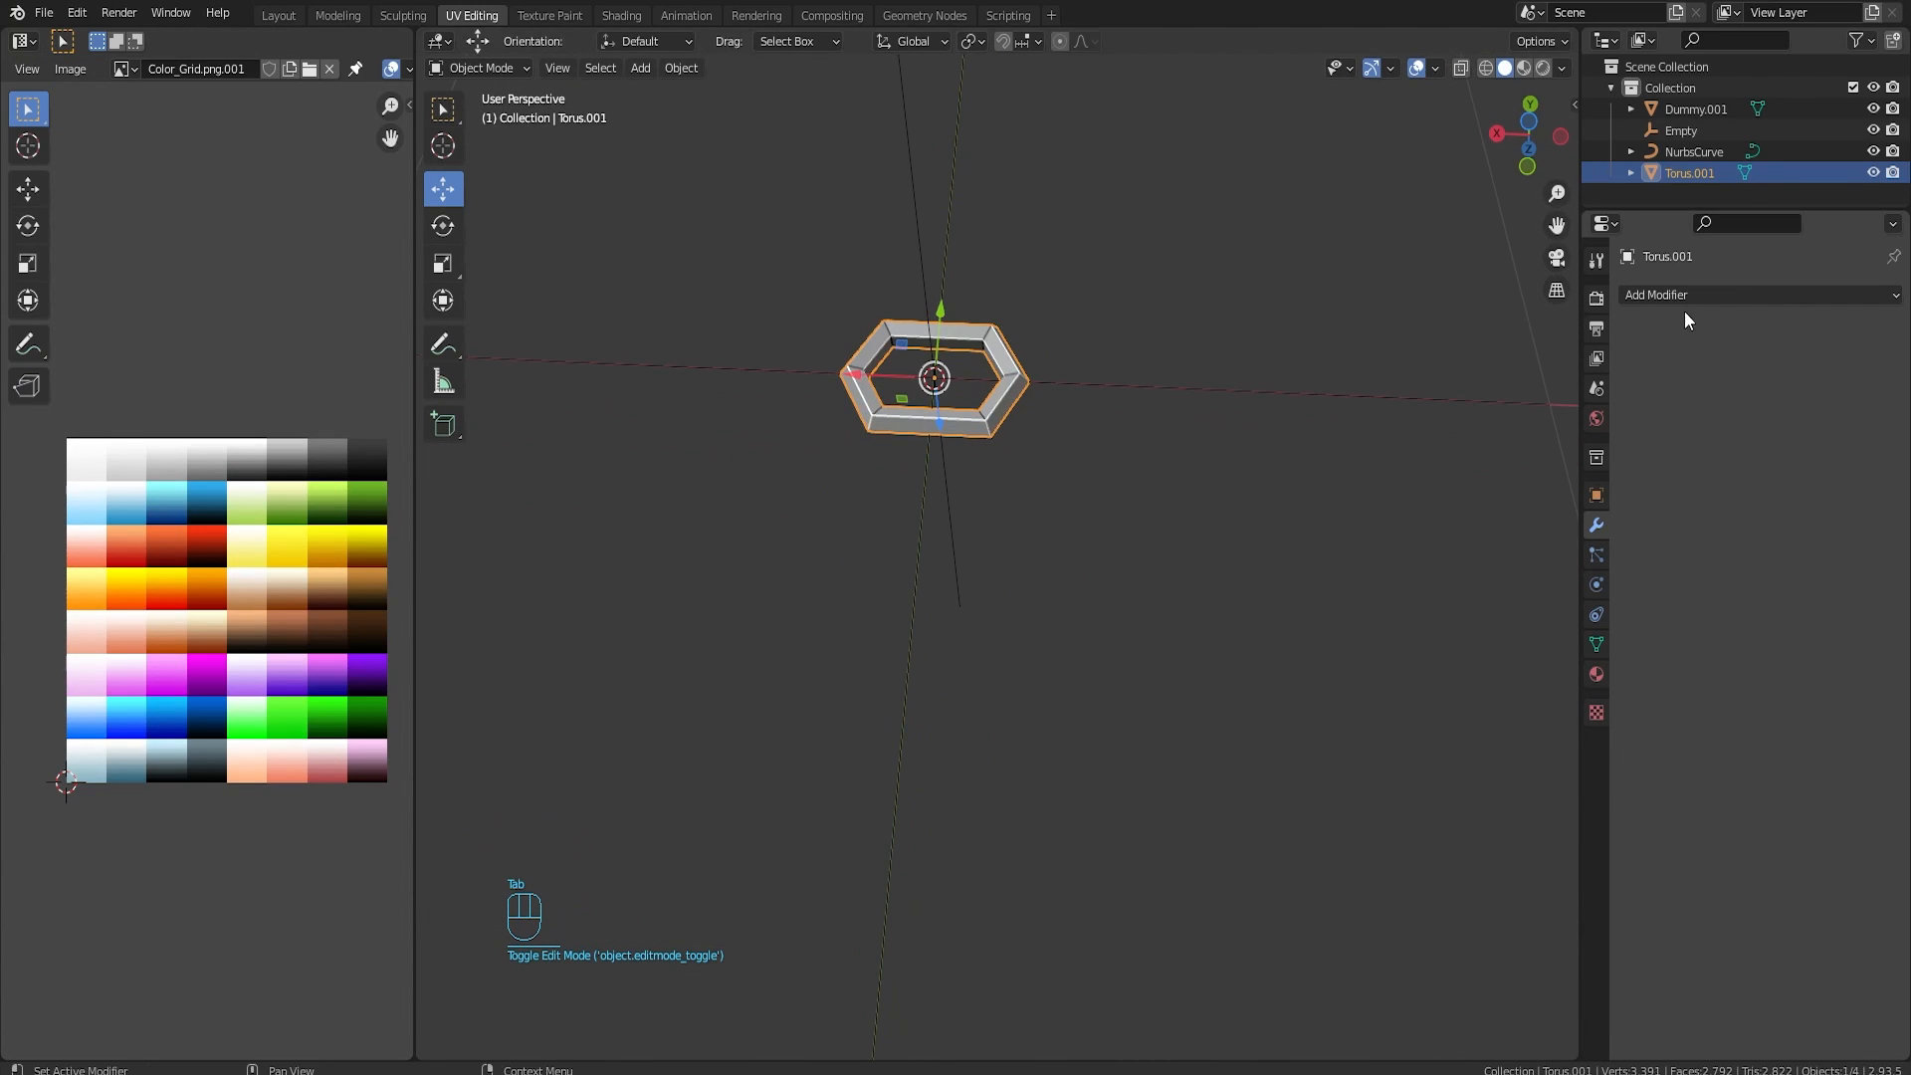
Step: Add an Array modifier to the torus link with a count of 8 and a relative X offset factor of 0.5
{"action": "left_click", "coordinate": [1684, 296]}
{"action": "left_click", "coordinate": [1481, 349]}
{"action": "left_click_drag", "start_coordinate": [1810, 389], "coordinate": [1871, 389]}
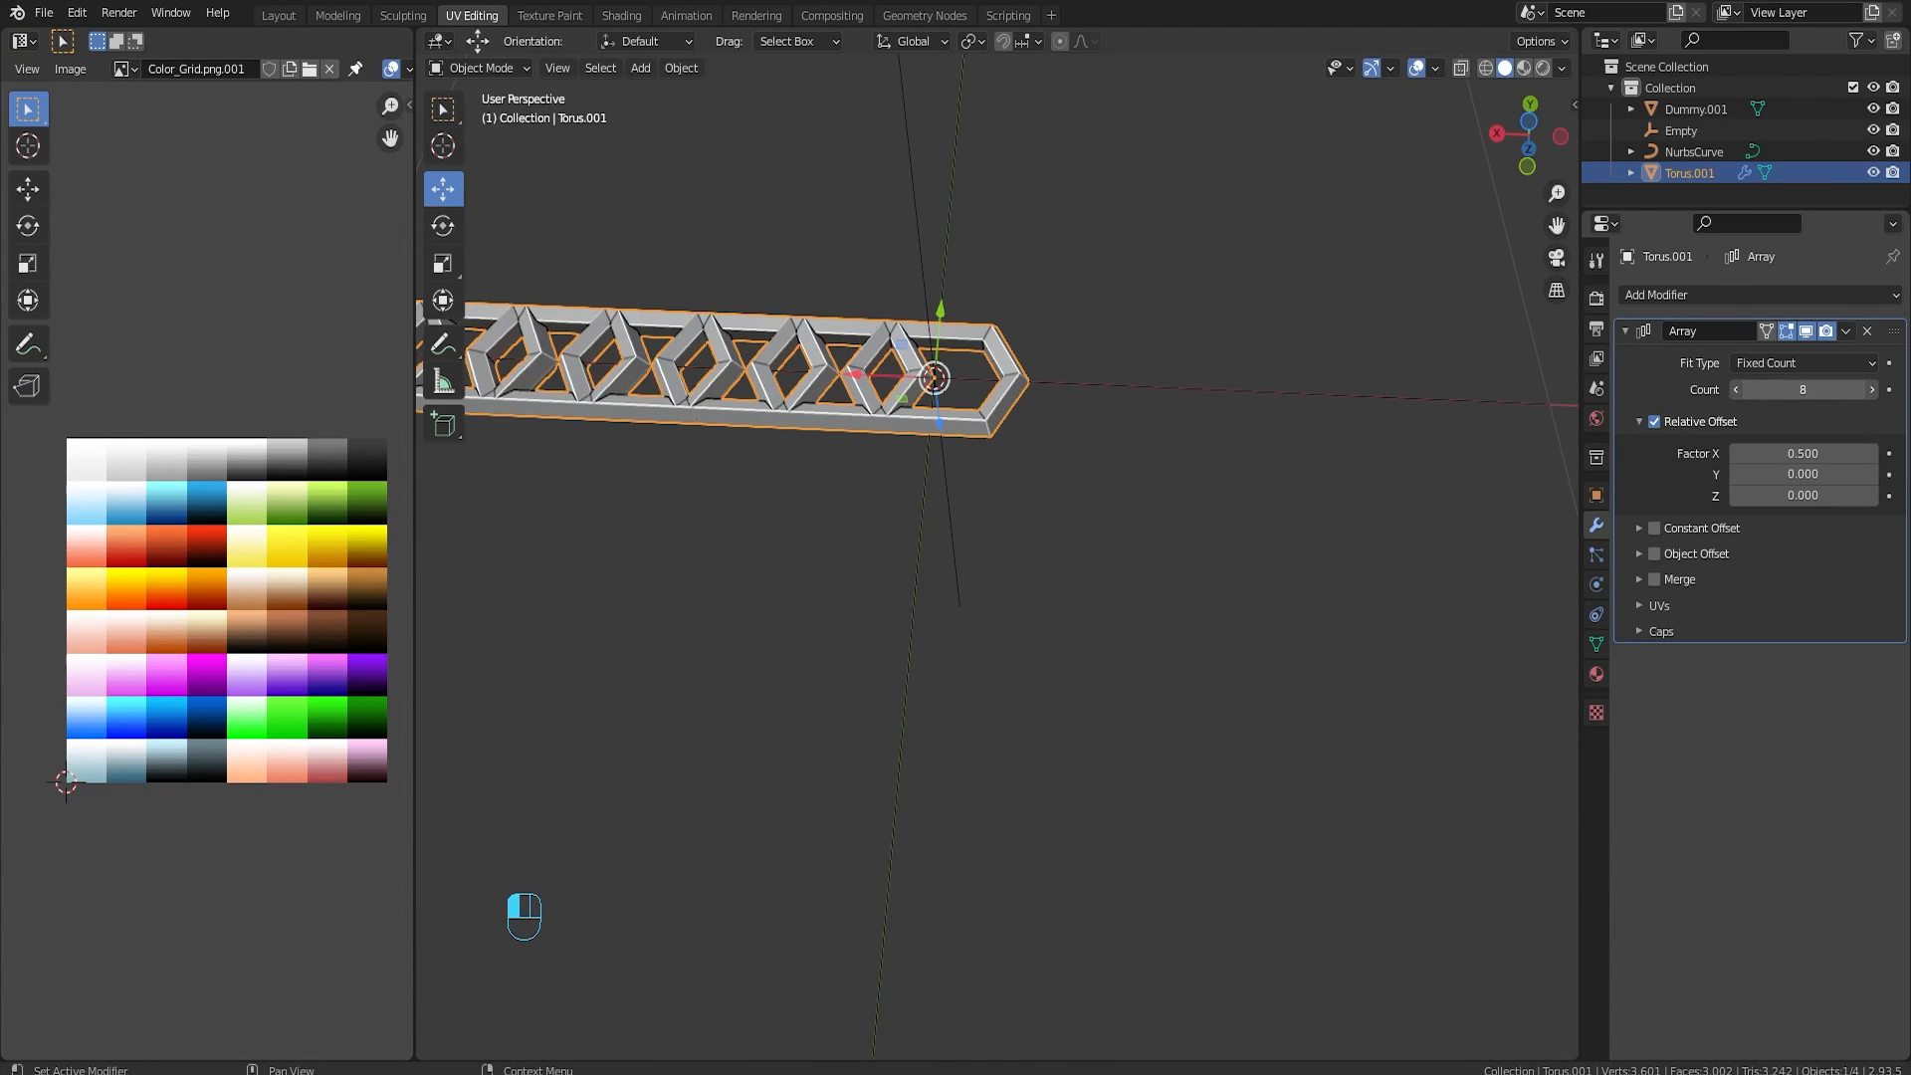
{"action": "scroll", "coordinate": [936, 468], "scroll_direction": "down", "scroll_amount": 1}
{"action": "middle_click_drag", "start_coordinate": [916, 468], "coordinate": [936, 476]}
{"action": "middle_click_drag", "start_coordinate": [936, 476], "coordinate": [1157, 624], "text": "shift"}
{"action": "scroll", "coordinate": [1156, 624], "scroll_direction": "down", "scroll_amount": 1}
Step: Enable Object Offset in the link's Array modifier and use the Empty as its offset object
{"action": "left_click", "coordinate": [1654, 554]}
{"action": "left_click", "coordinate": [1639, 554]}
{"action": "middle_click_drag", "start_coordinate": [1167, 440], "coordinate": [1391, 703]}
{"action": "key", "text": "n"}
{"action": "key", "text": "n"}
Step: Rotate the Empty 90° about the X axis so consecutive links interlock at right angles
{"action": "left_click", "coordinate": [853, 558]}
{"action": "middle_click_drag", "start_coordinate": [853, 557], "coordinate": [1053, 580], "text": "alt"}
{"action": "key", "text": "r"}
{"action": "key", "text": "x"}
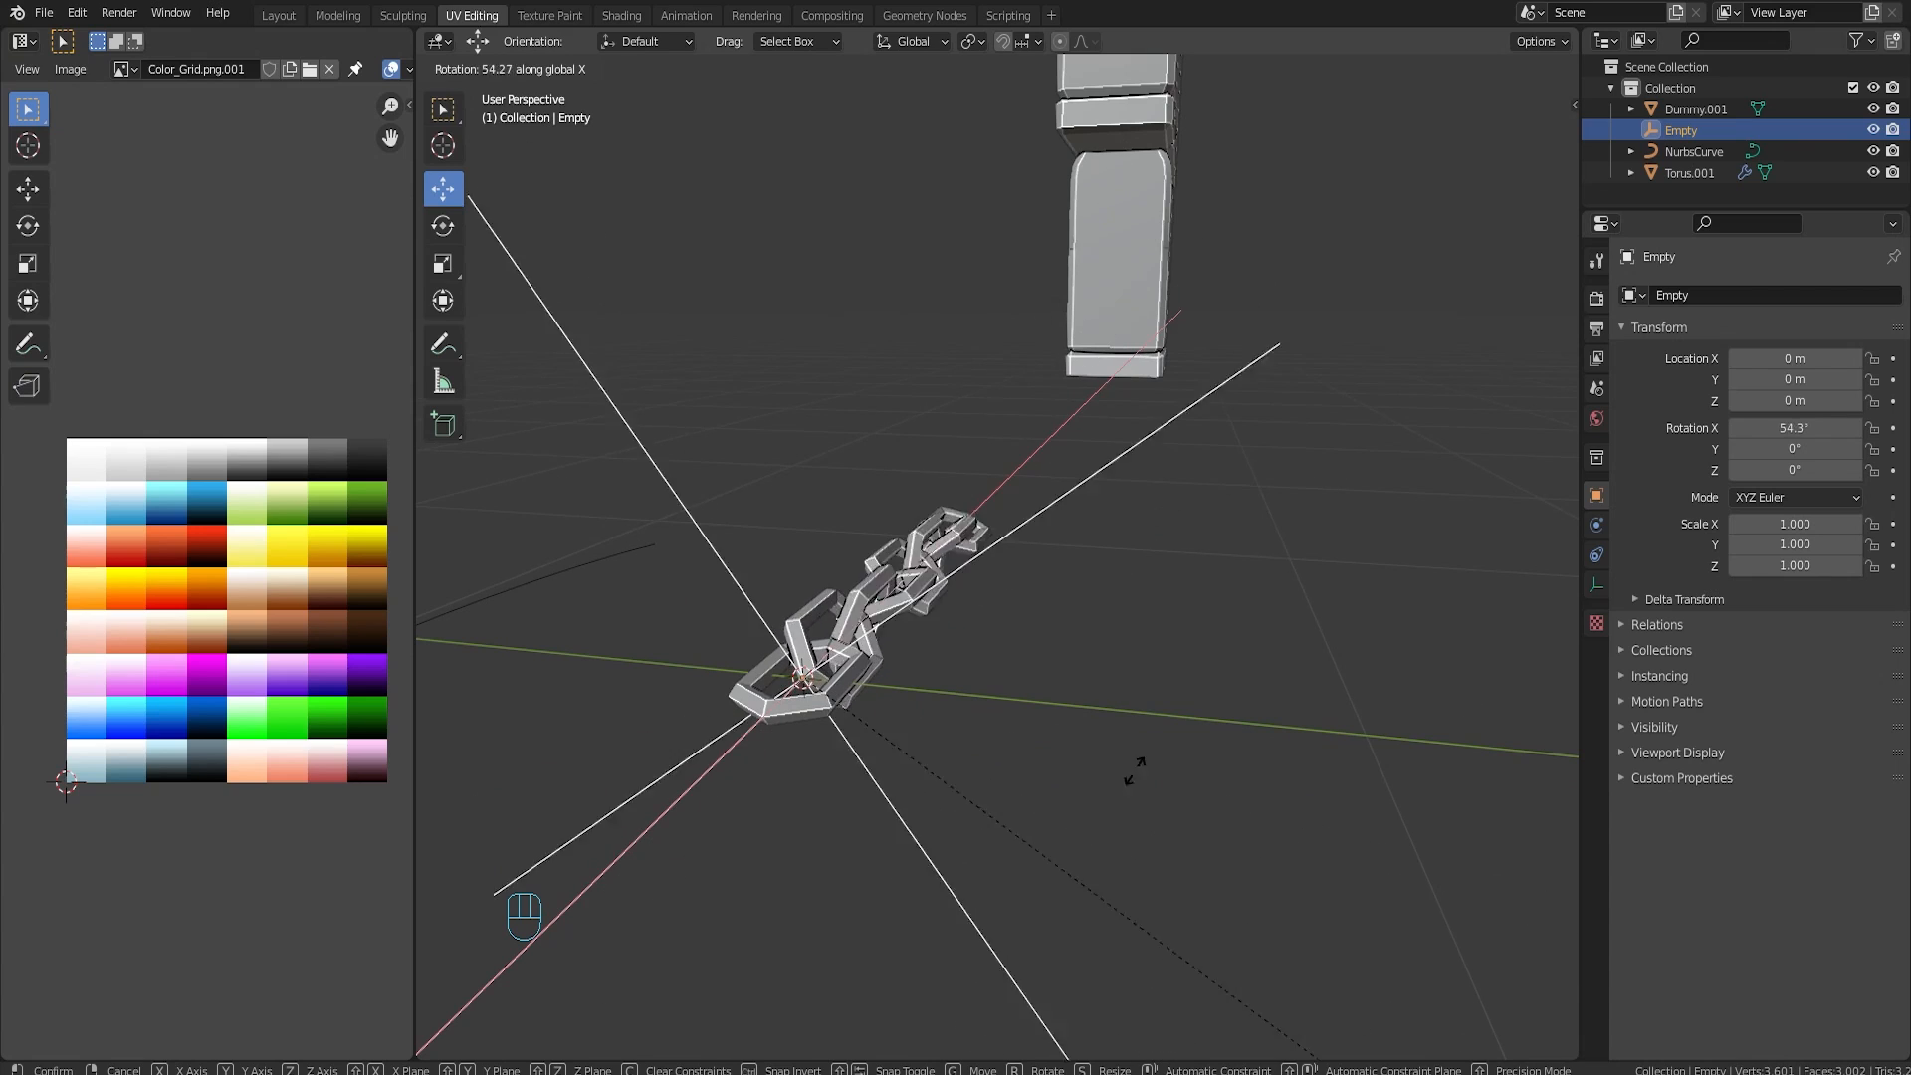
{"action": "right_click", "coordinate": [1049, 415]}
{"action": "type", "text": "rx90"}
{"action": "key", "text": "Return"}
{"action": "middle_click_drag", "start_coordinate": [1053, 364], "coordinate": [1087, 551]}
{"action": "left_click", "coordinate": [1150, 417]}
{"action": "key", "text": "Tab"}
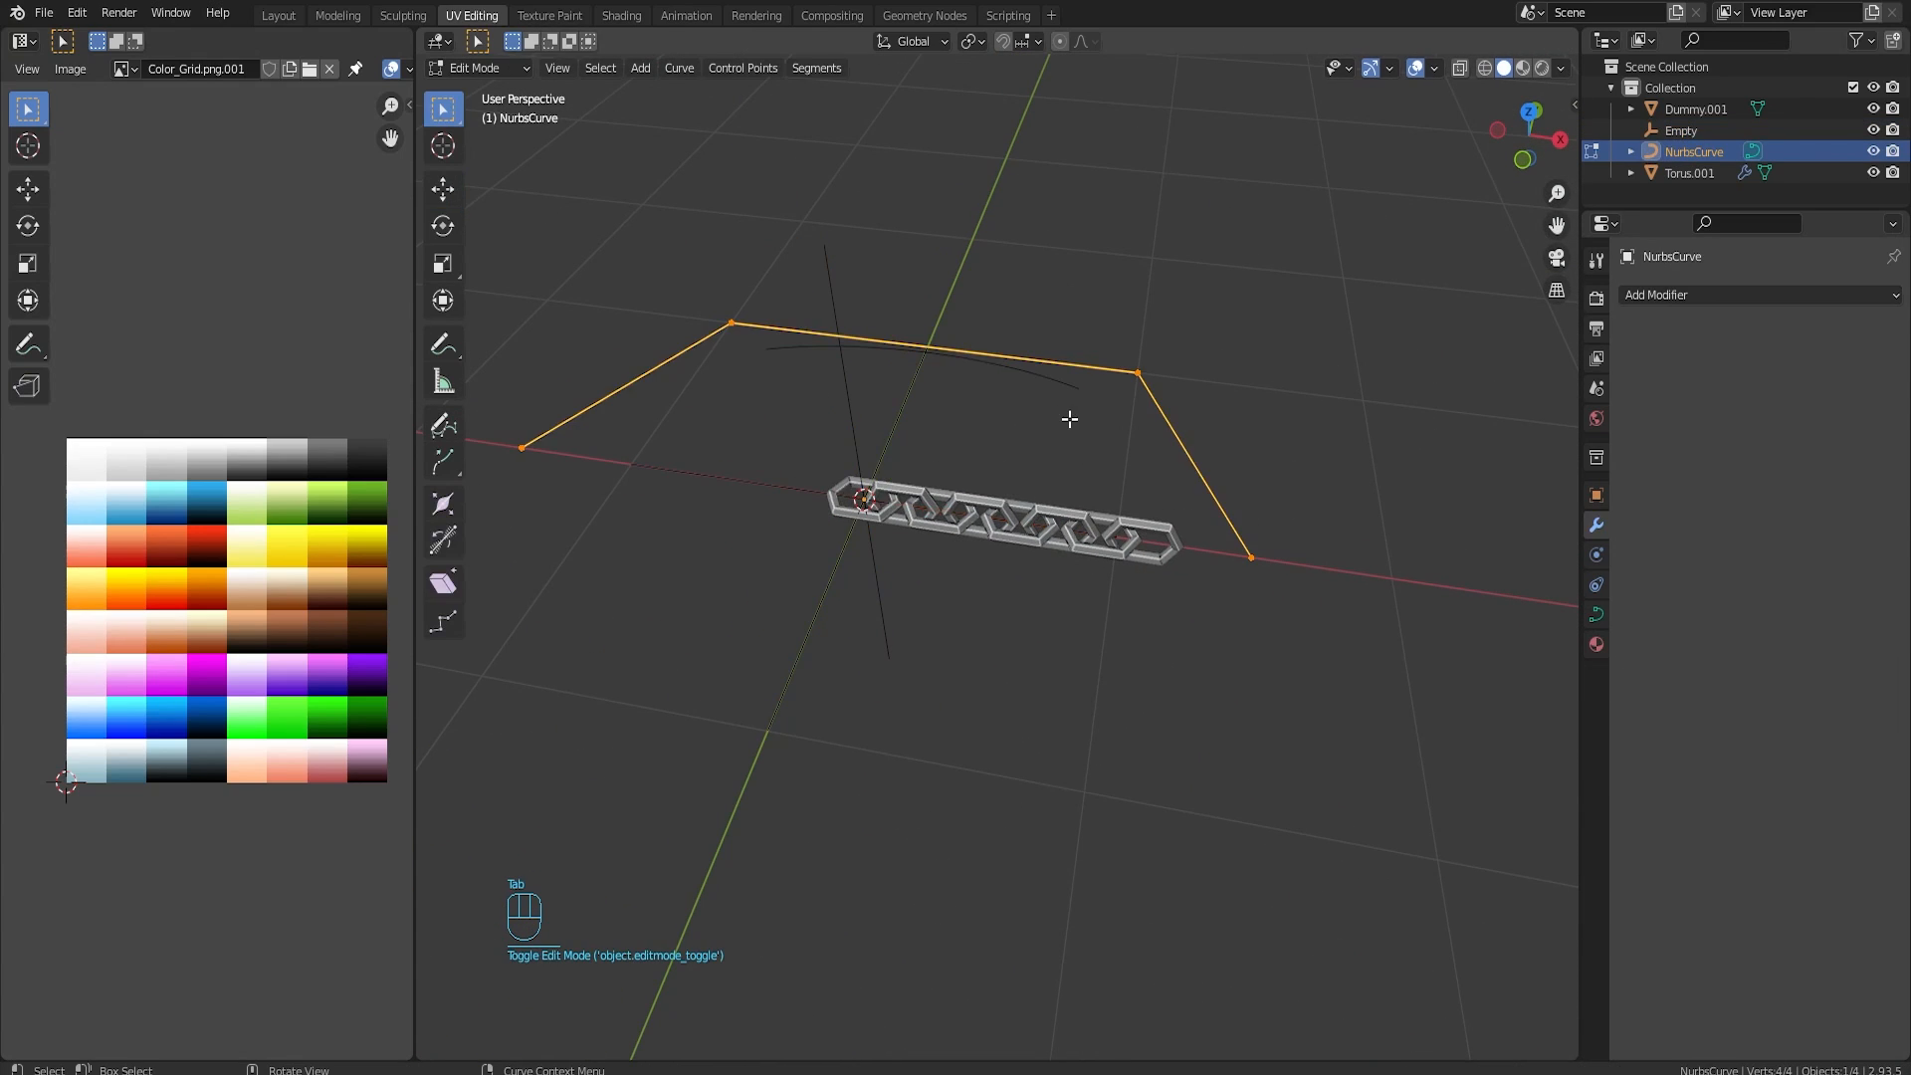
{"action": "scroll", "coordinate": [1069, 419], "scroll_direction": "down", "scroll_amount": 5}
{"action": "key", "text": "s"}
{"action": "right_click", "coordinate": [616, 491]}
{"action": "scroll", "coordinate": [922, 547], "scroll_direction": "up", "scroll_amount": 6}
{"action": "middle_click_drag", "start_coordinate": [1108, 541], "coordinate": [1076, 573], "text": "shift"}
{"action": "key", "text": "Tab"}
Step: Add a Curve modifier below the chain's Array modifier, with NurbsCurve as the curve object and X as the deform axis
{"action": "left_click", "coordinate": [863, 561]}
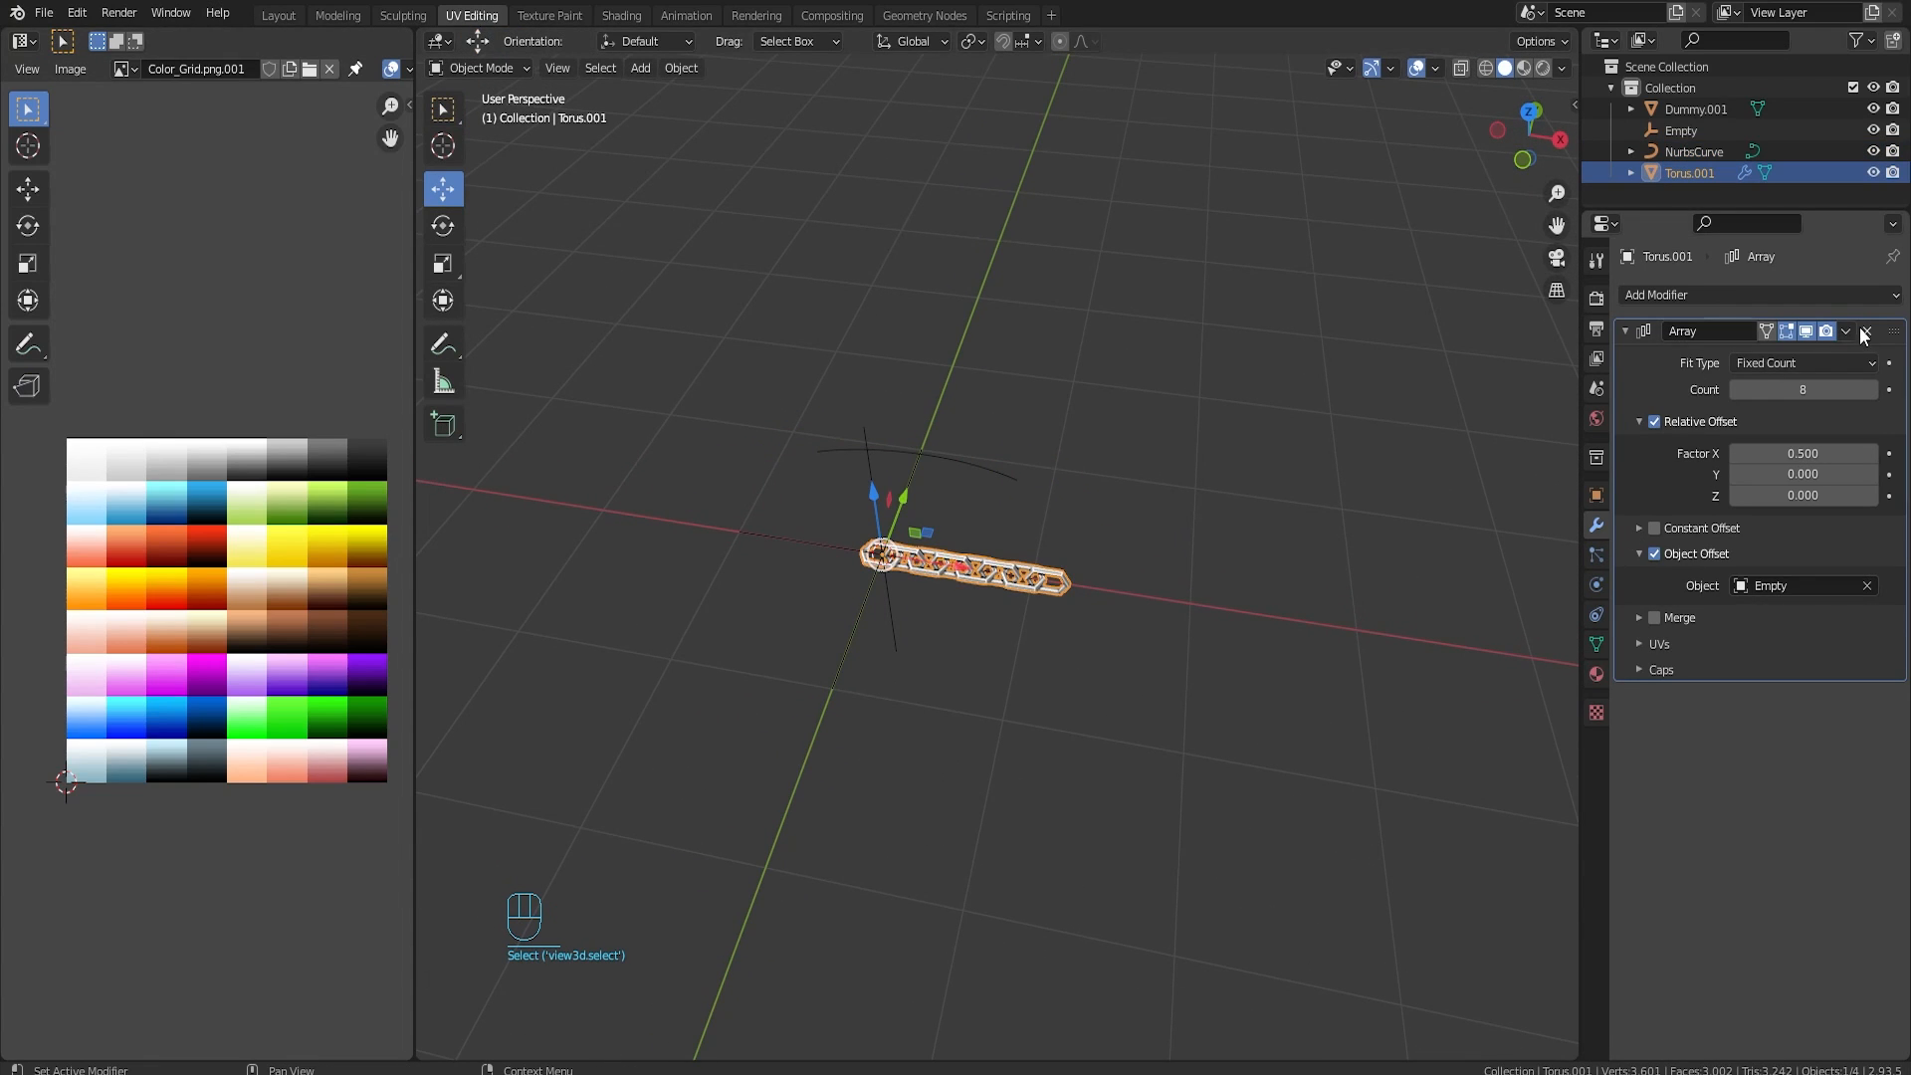
{"action": "left_click", "coordinate": [1864, 336]}
{"action": "left_click", "coordinate": [1759, 295]}
{"action": "left_click", "coordinate": [1654, 401]}
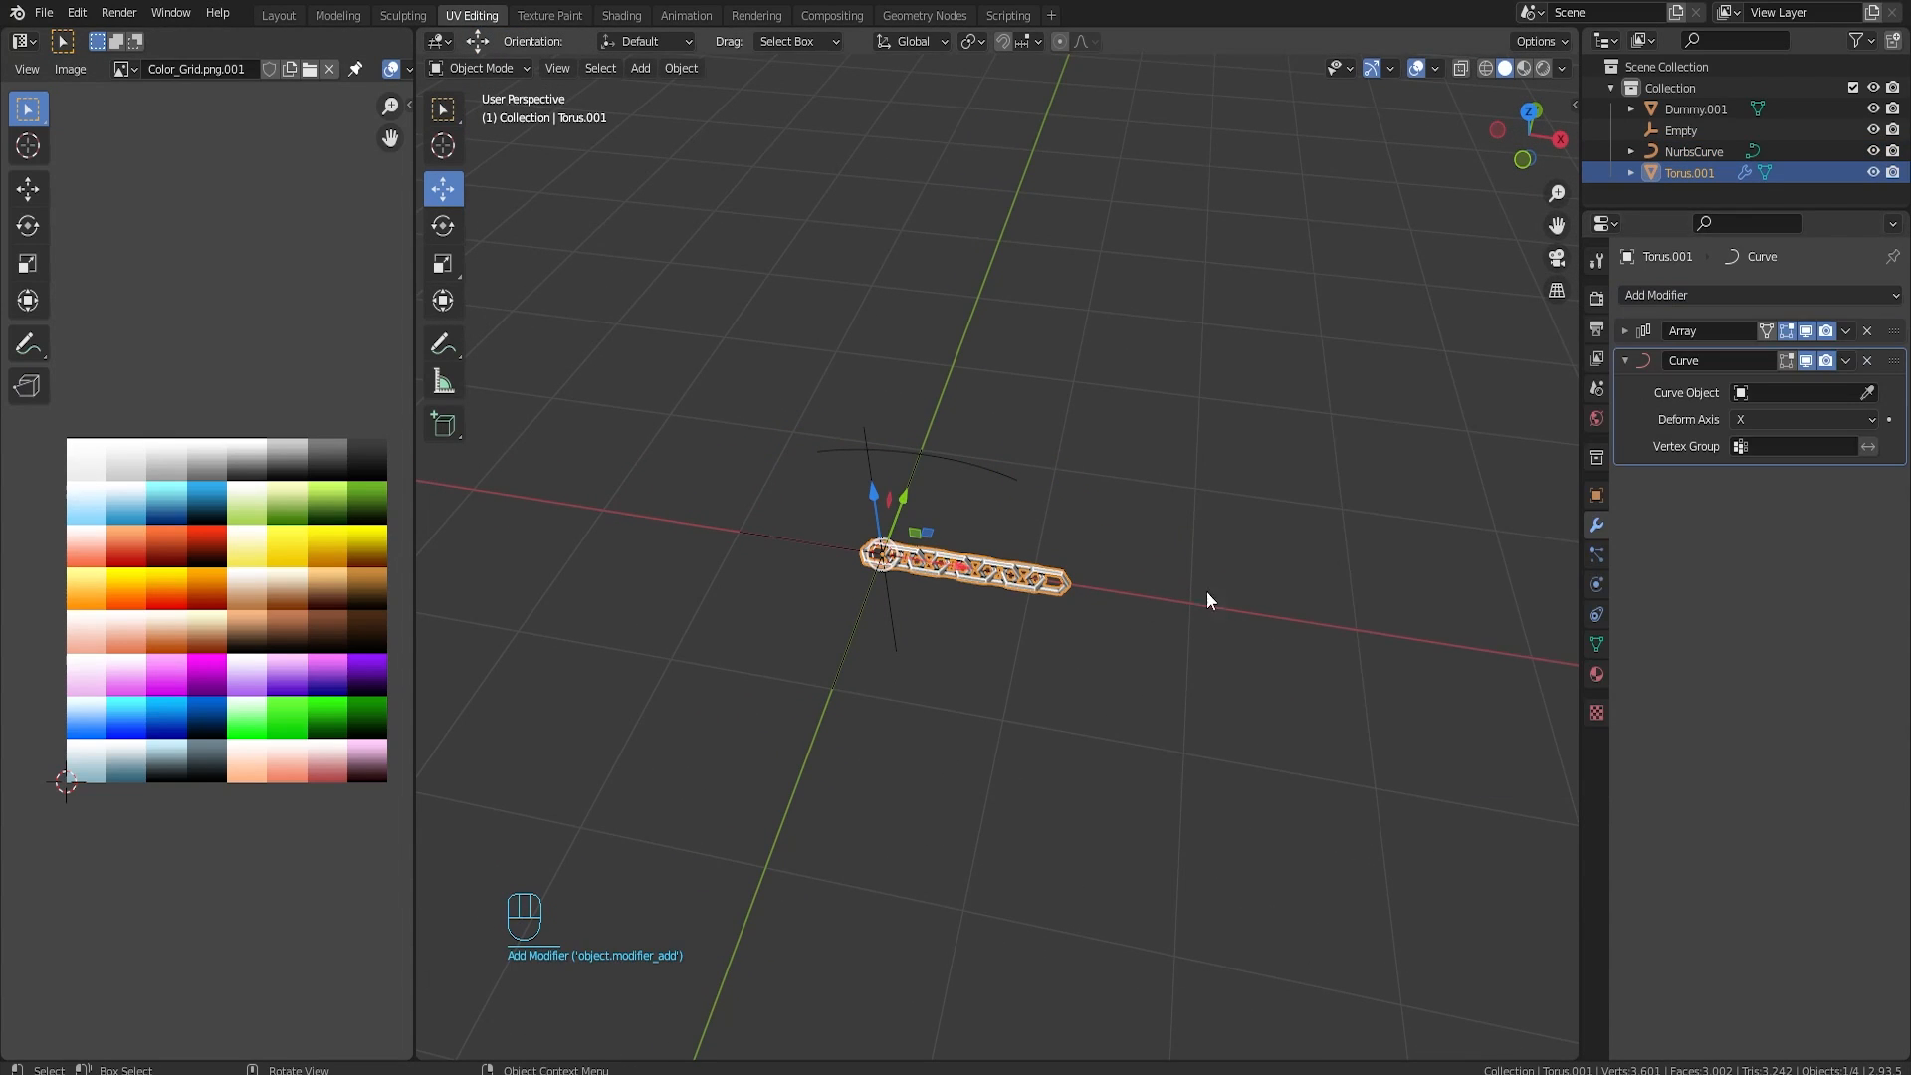
{"action": "scroll", "coordinate": [1207, 598], "scroll_direction": "up", "scroll_amount": 5}
{"action": "middle_click_drag", "start_coordinate": [1207, 597], "coordinate": [1461, 635], "text": "shift"}
{"action": "left_click", "coordinate": [1868, 392]}
{"action": "left_click", "coordinate": [1185, 409]}
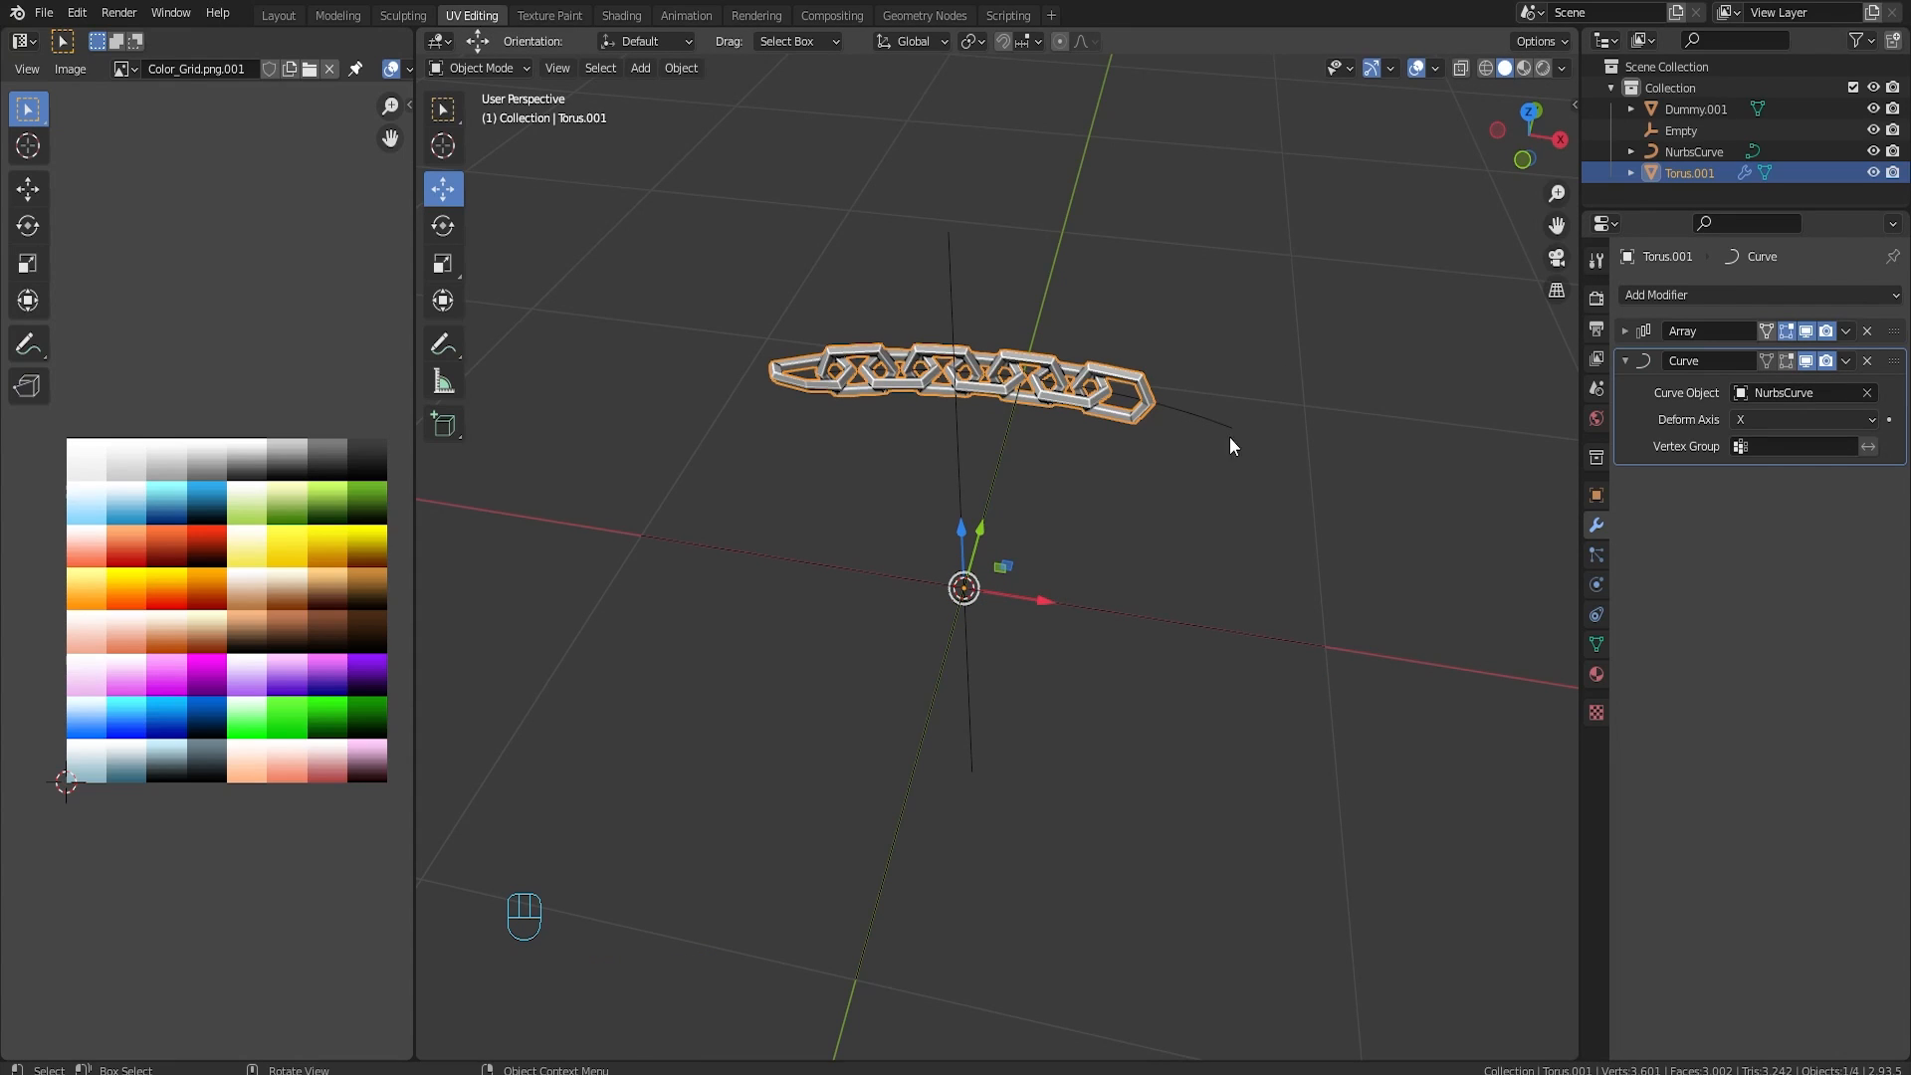
{"action": "middle_click_drag", "start_coordinate": [1230, 445], "coordinate": [1030, 581]}
{"action": "key", "text": "g"}
{"action": "key", "text": "x"}
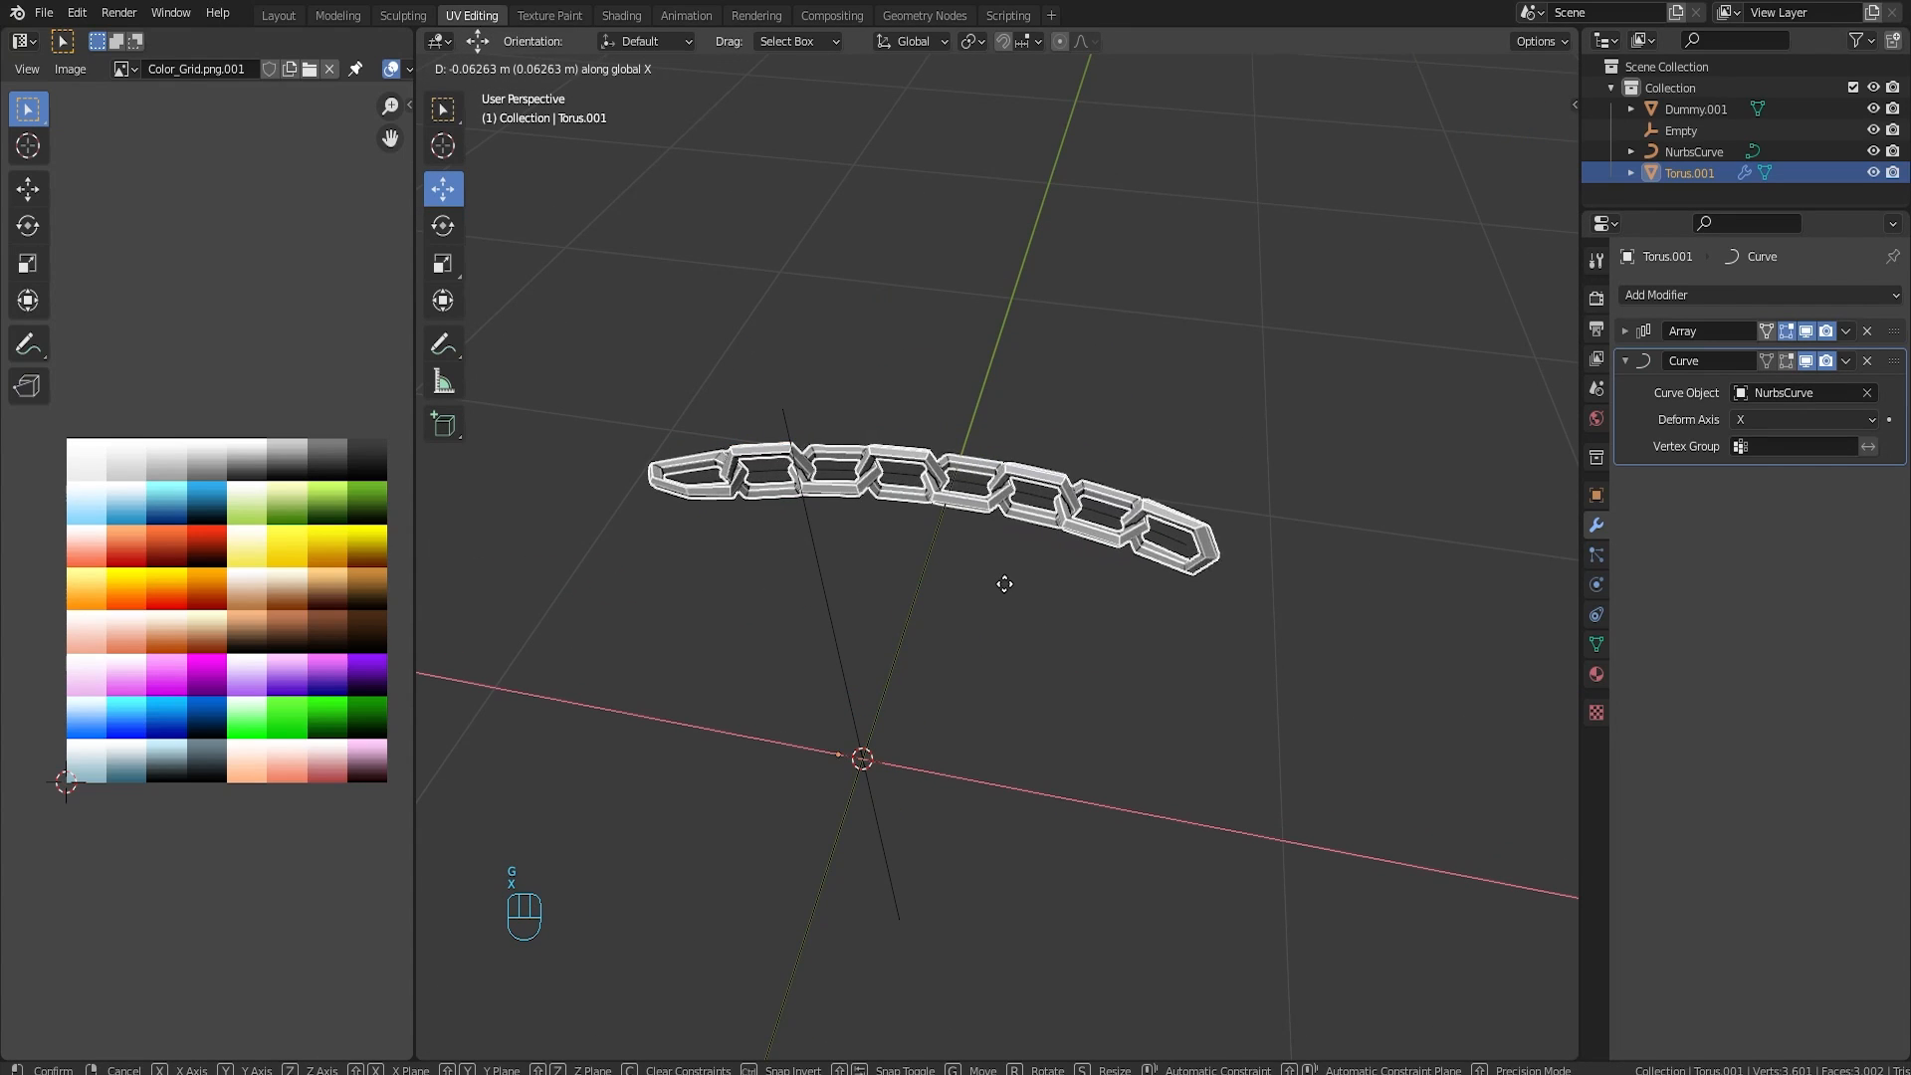
{"action": "left_click", "coordinate": [1096, 601]}
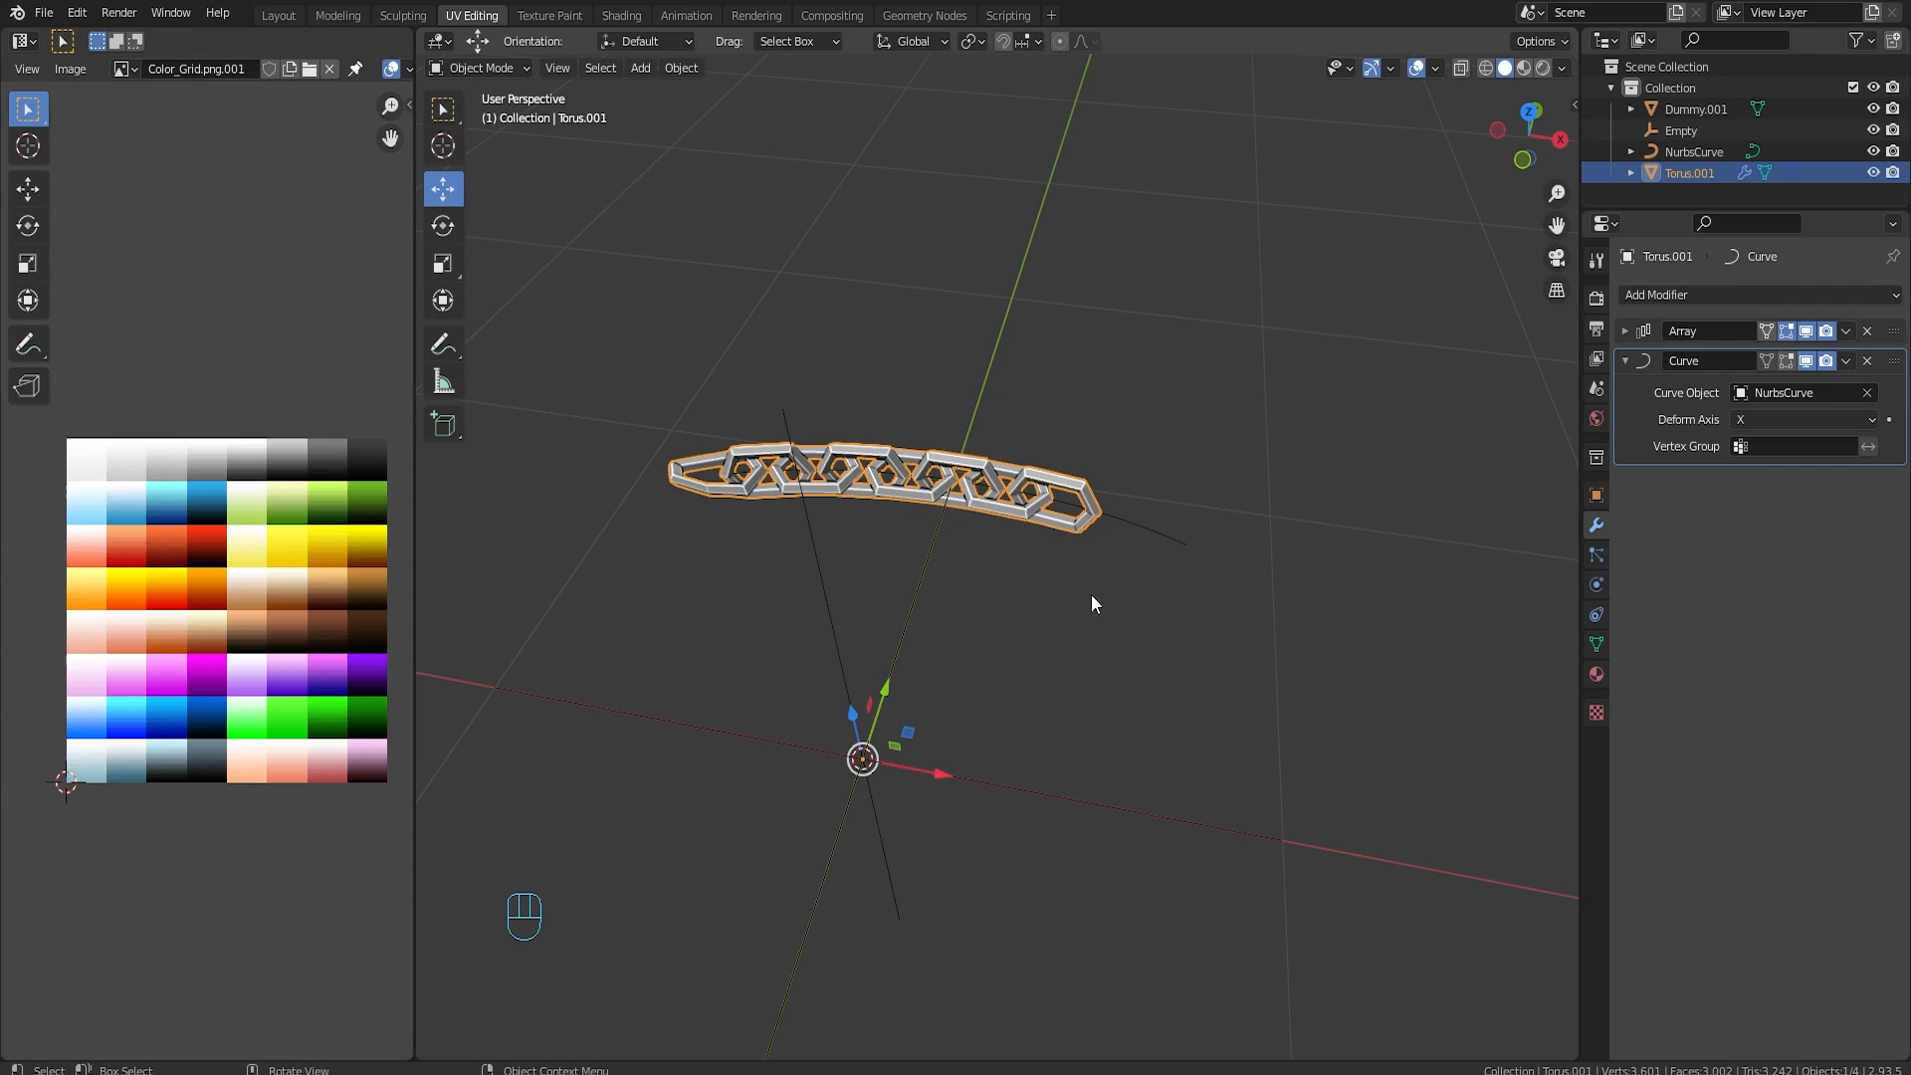
{"action": "left_click", "coordinate": [856, 672]}
{"action": "key", "text": "g"}
{"action": "key", "text": "x"}
{"action": "right_click", "coordinate": [993, 763]}
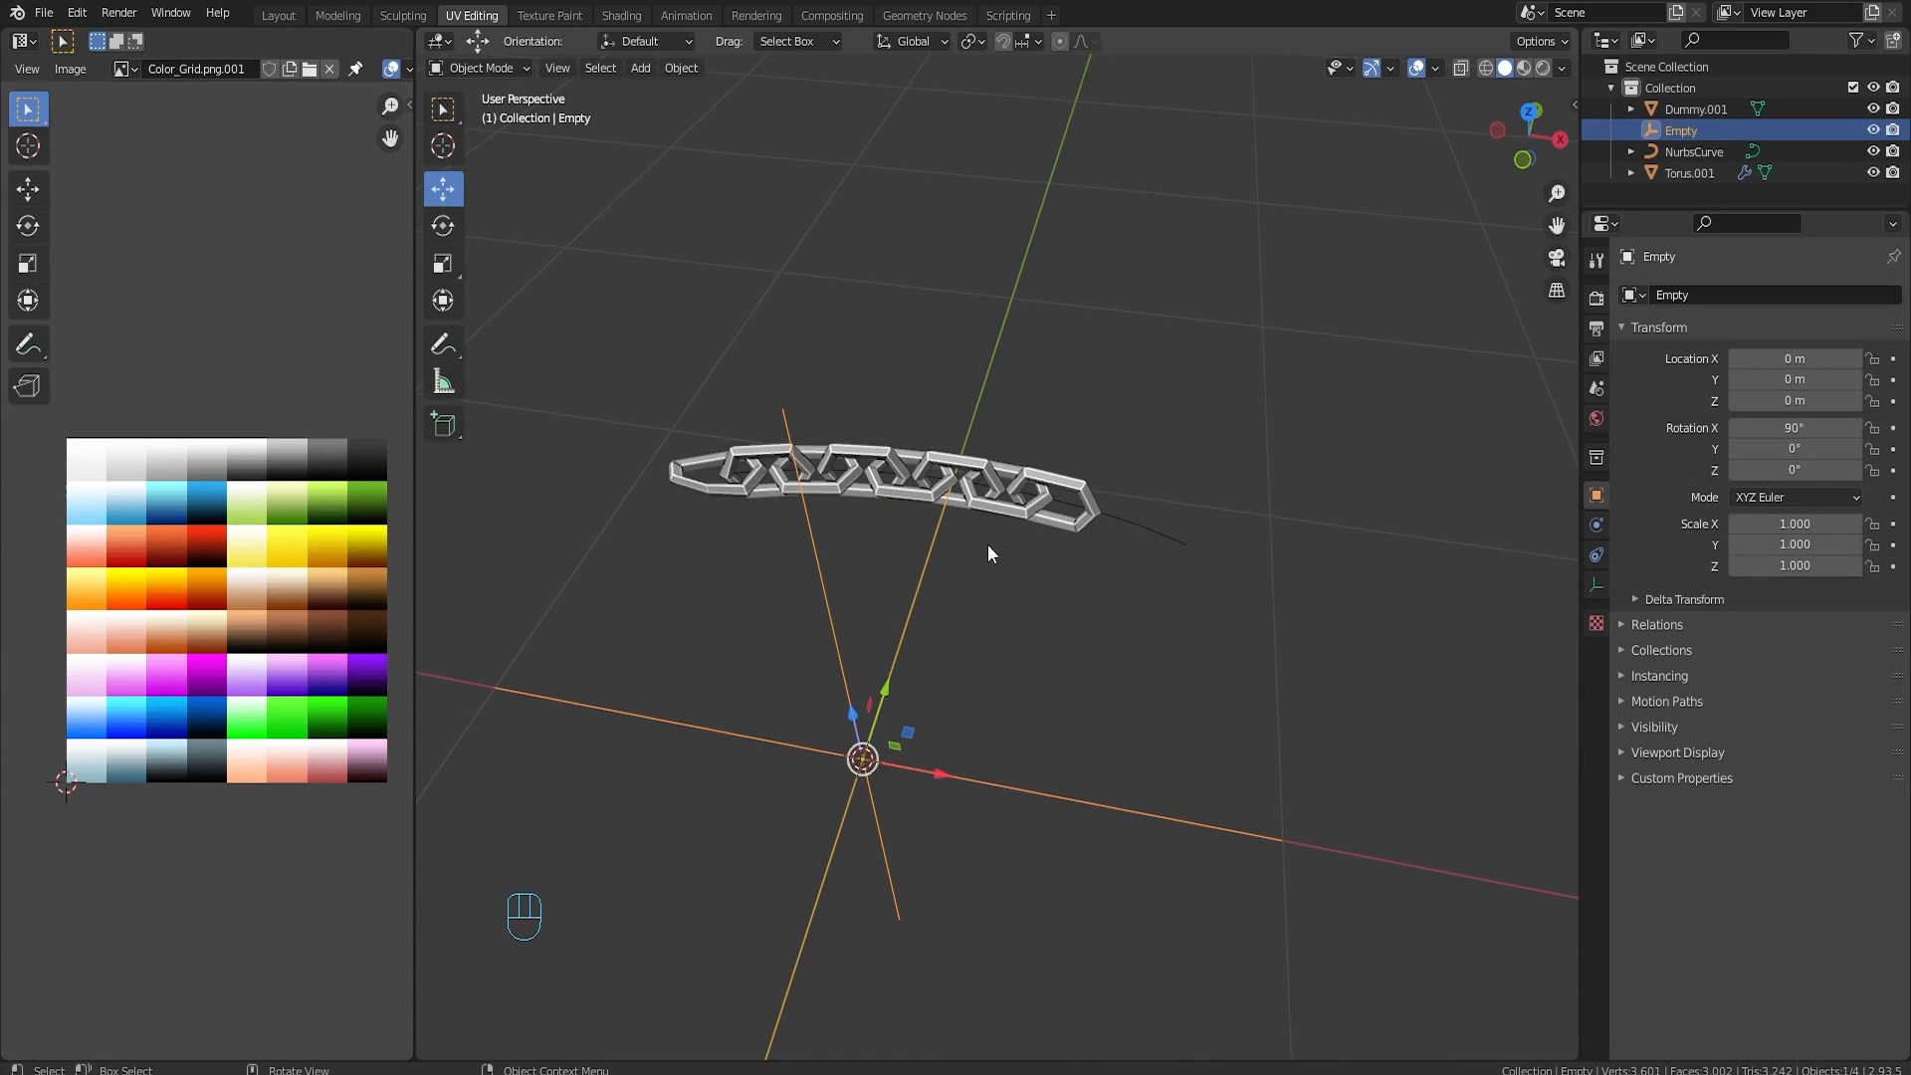
Step: Move the chain and the Empty together along X to slide the links along the curve
{"action": "left_click", "coordinate": [1031, 509], "text": "shift"}
{"action": "key", "text": "g"}
{"action": "key", "text": "x"}
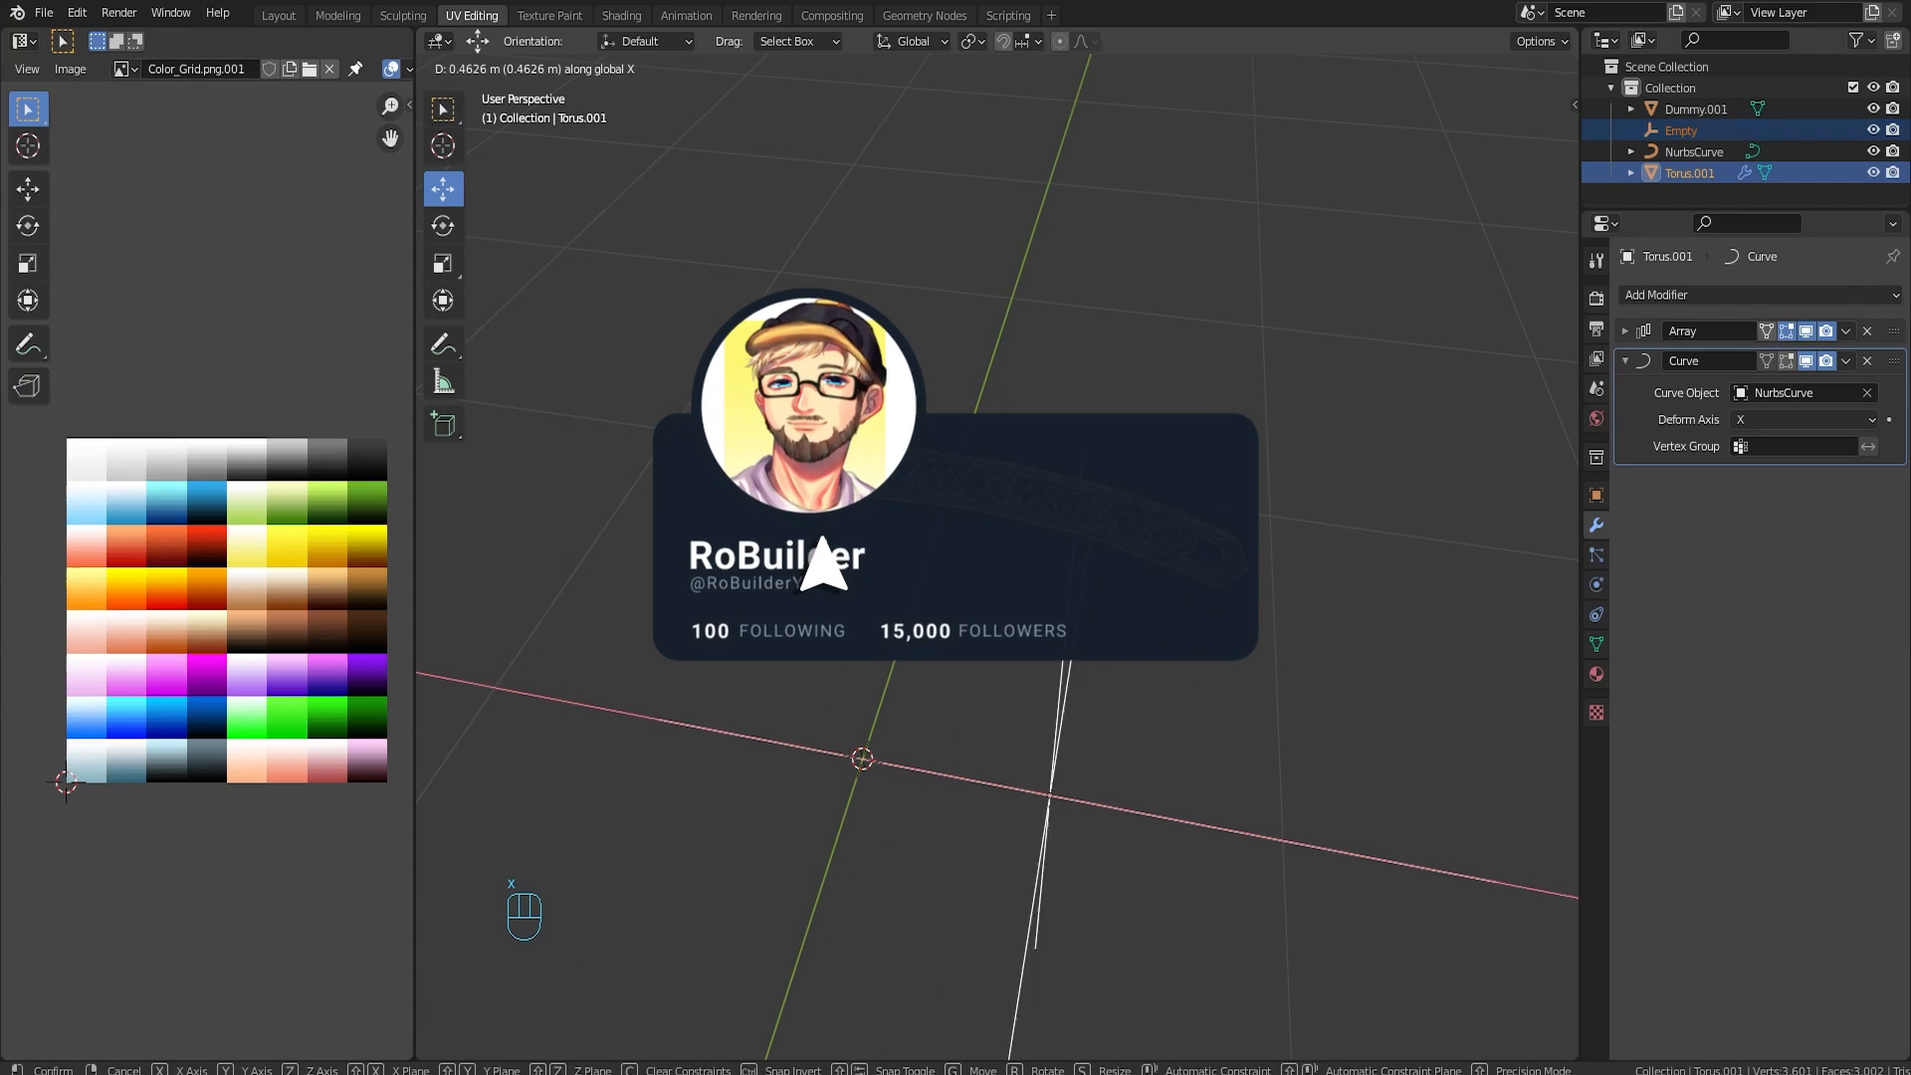
{"action": "left_click", "coordinate": [1043, 630]}
{"action": "scroll", "coordinate": [1036, 652], "scroll_direction": "down", "scroll_amount": 5}
{"action": "middle_click_drag", "start_coordinate": [1031, 666], "coordinate": [1150, 612]}
{"action": "scroll", "coordinate": [1035, 572], "scroll_direction": "up", "scroll_amount": 4}
{"action": "left_click", "coordinate": [1047, 582]}
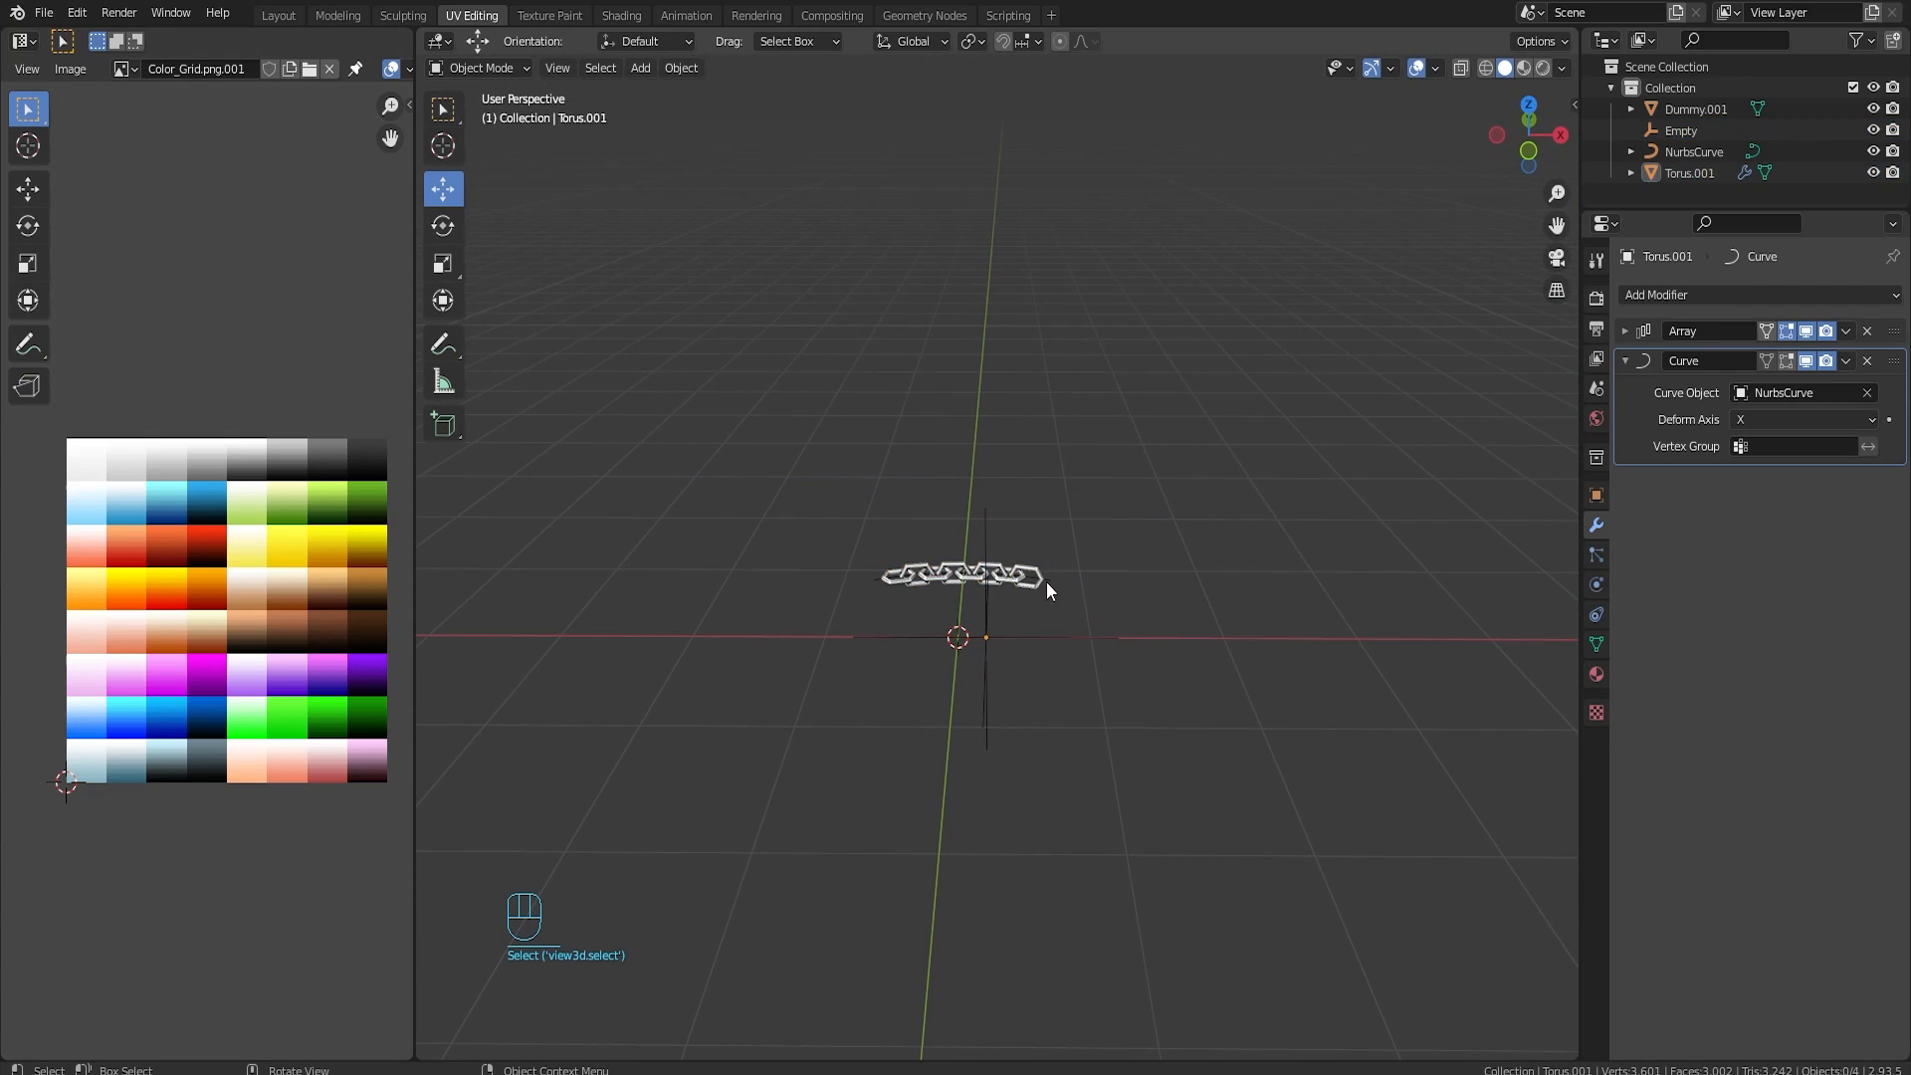
Step: Move all of the NURBS curve's control points in Edit Mode along X to the dummy and up to neck height
{"action": "left_click", "coordinate": [1047, 581]}
{"action": "key", "text": "Tab"}
{"action": "key", "text": "Tab"}
{"action": "scroll", "coordinate": [1179, 386], "scroll_direction": "down", "scroll_amount": 2}
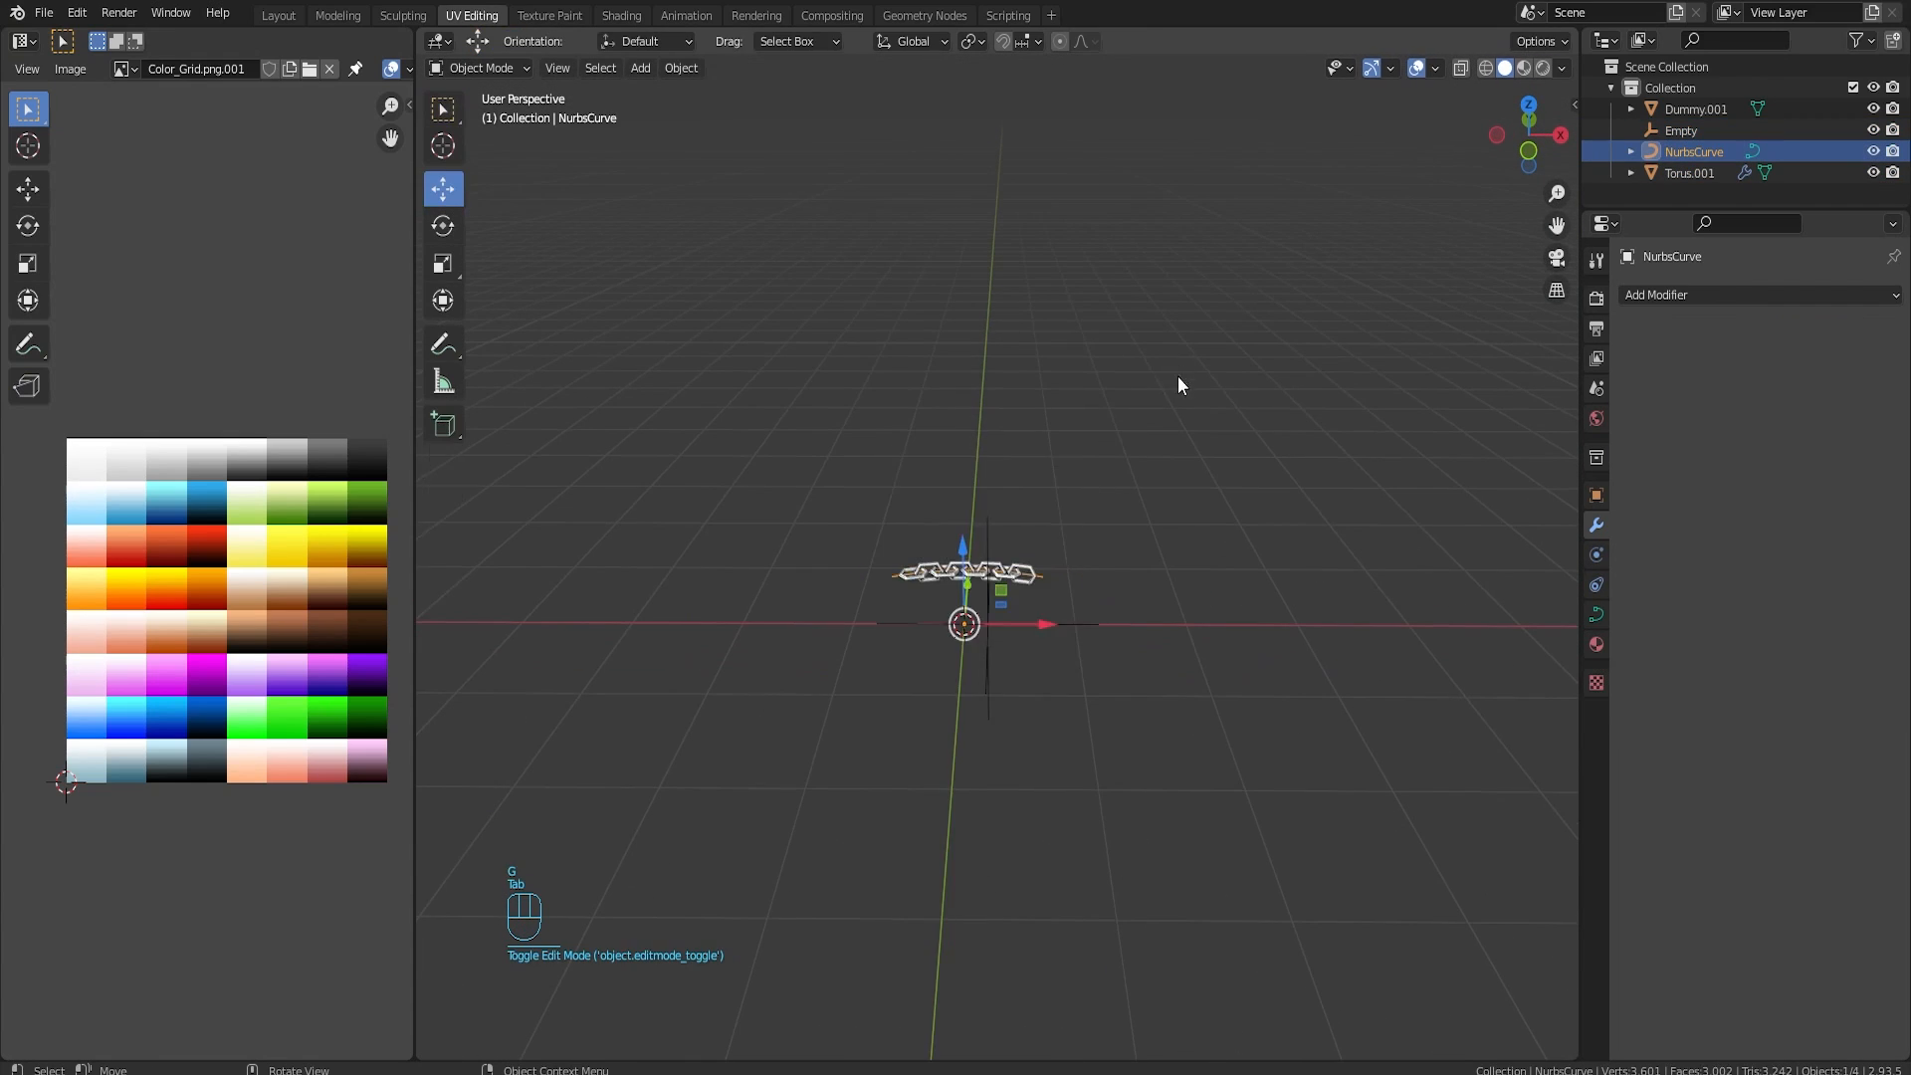
{"action": "key", "text": "Tab"}
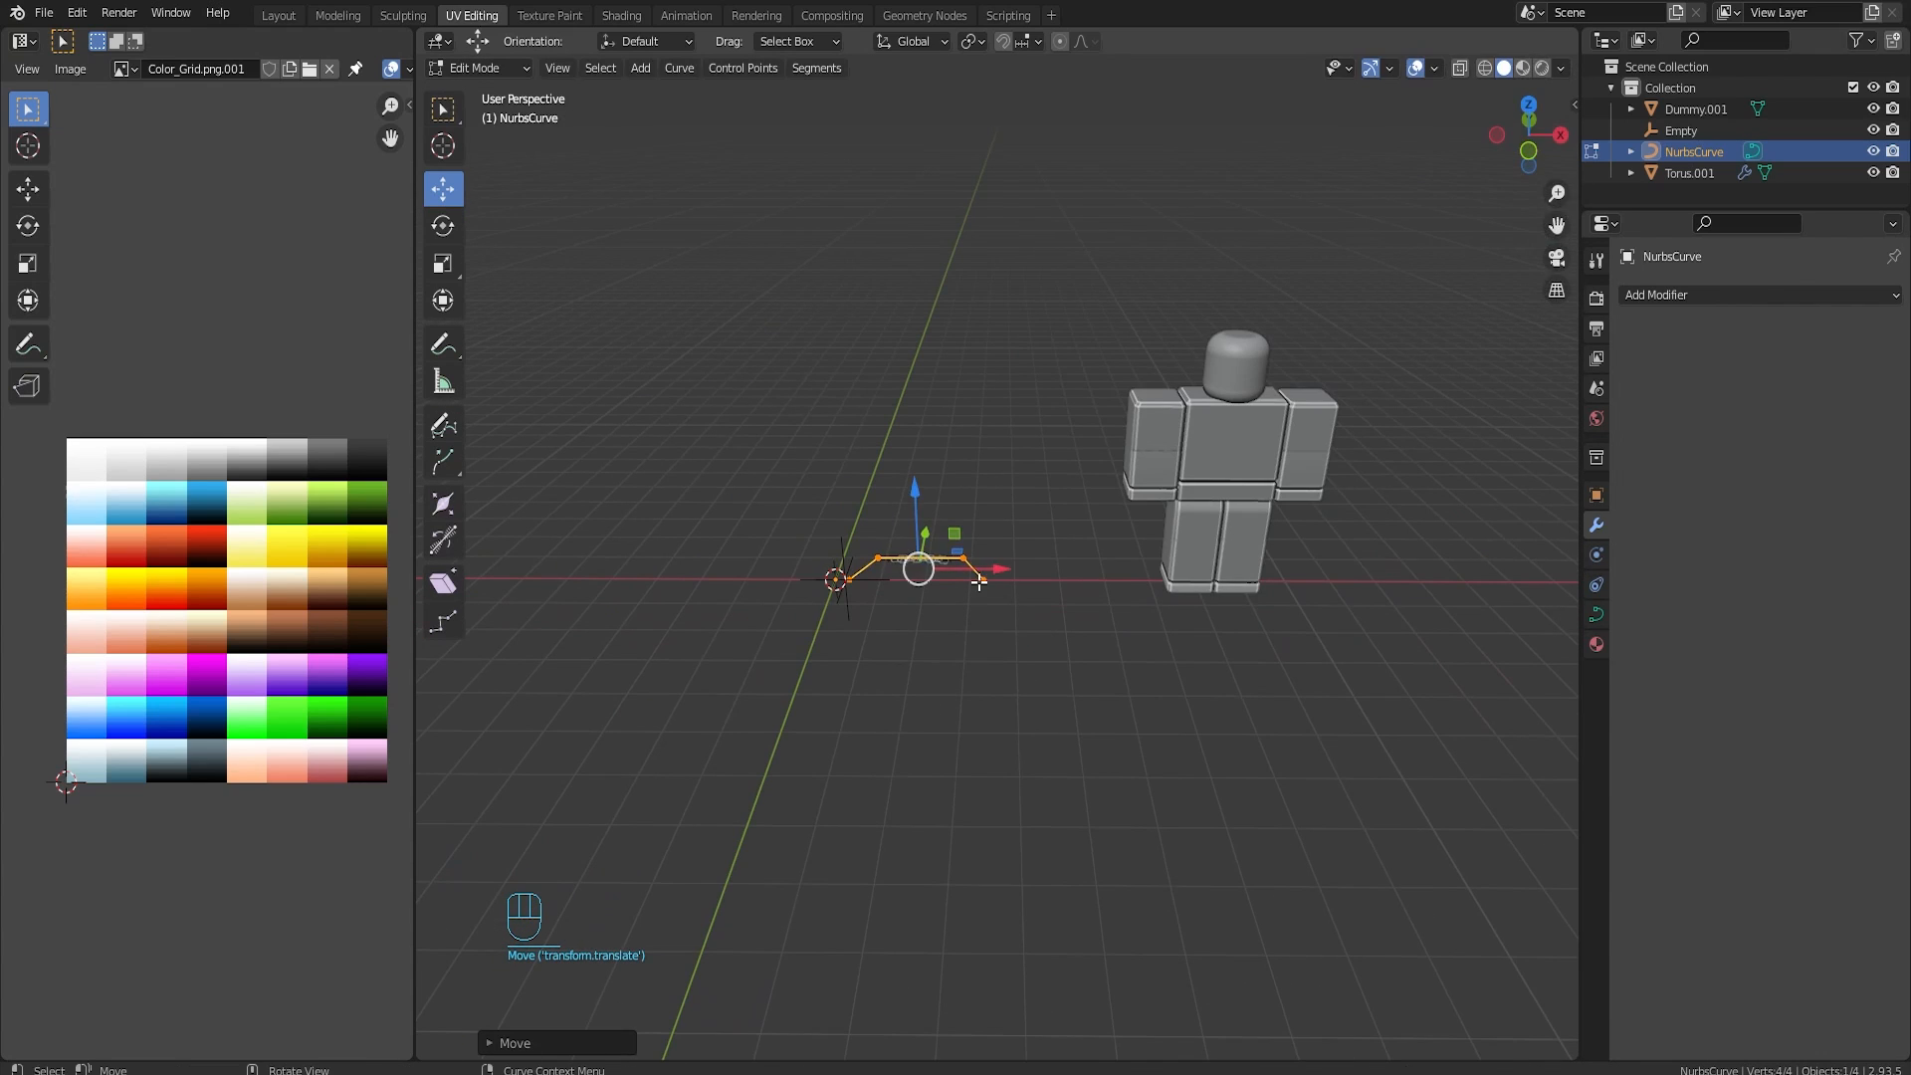
{"action": "left_click_drag", "start_coordinate": [1000, 569], "coordinate": [1310, 571]}
{"action": "left_click_drag", "start_coordinate": [1214, 509], "coordinate": [1236, 324]}
{"action": "key", "text": "ctrl+z"}
Step: Adjust the curve along Y and Z in the right view to align it with the base of the dummy's neck
{"action": "key", "text": "KP_3"}
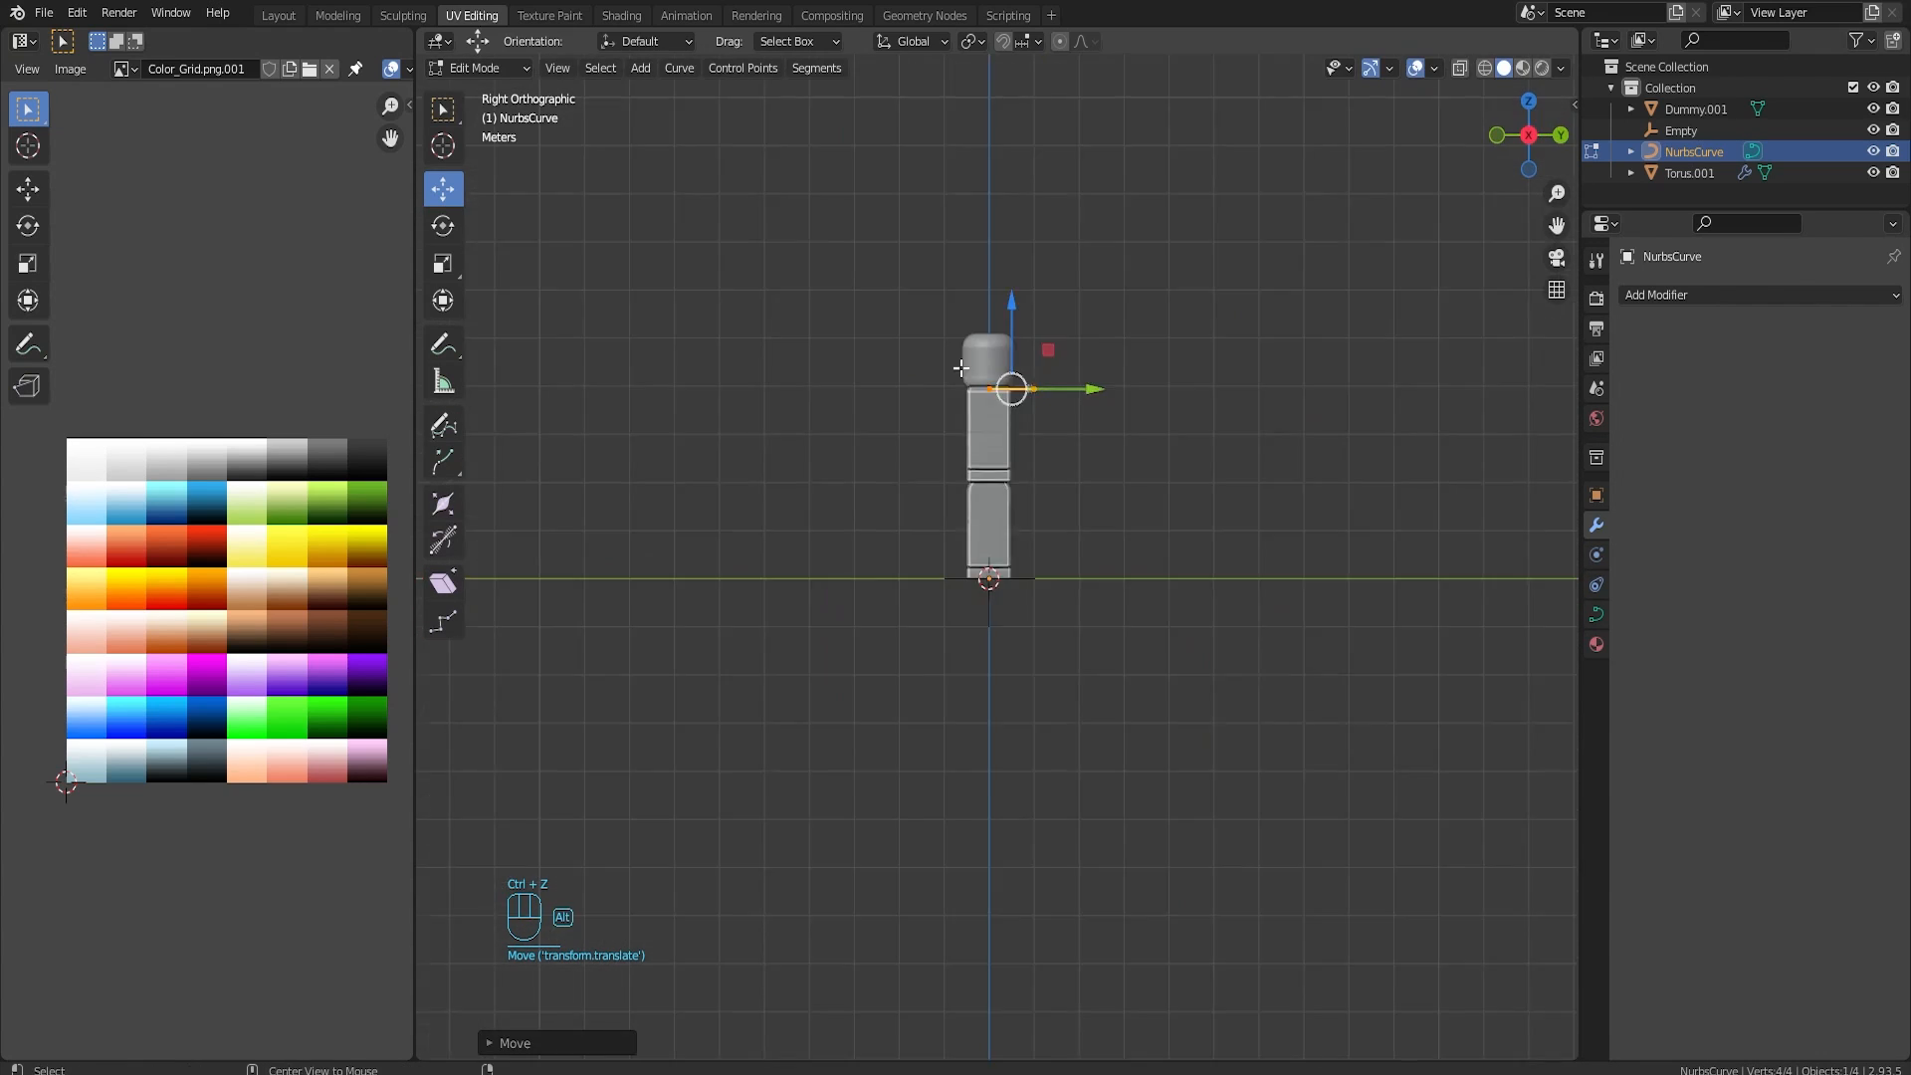
{"action": "scroll", "coordinate": [1034, 374], "scroll_direction": "up", "scroll_amount": 10}
{"action": "middle_click_drag", "start_coordinate": [1033, 375], "coordinate": [960, 680], "text": "shift"}
{"action": "left_click_drag", "start_coordinate": [816, 697], "coordinate": [815, 660]}
{"action": "left_click_drag", "start_coordinate": [870, 737], "coordinate": [768, 738]}
{"action": "left_click_drag", "start_coordinate": [713, 682], "coordinate": [713, 695]}
Step: Shift the curve's control points along X to centre the curve on the dummy's neck
{"action": "middle_click_drag", "start_coordinate": [1014, 568], "coordinate": [568, 557]}
{"action": "middle_click_drag", "start_coordinate": [524, 306], "coordinate": [1577, 757], "text": "shift"}
{"action": "scroll", "coordinate": [904, 657], "scroll_direction": "down", "scroll_amount": 5}
{"action": "middle_click_drag", "start_coordinate": [866, 756], "coordinate": [1105, 647], "text": "shift"}
{"action": "scroll", "coordinate": [1105, 647], "scroll_direction": "up", "scroll_amount": 6}
{"action": "left_click_drag", "start_coordinate": [738, 823], "coordinate": [866, 823]}
Step: Select the curve's two end points and pull them along negative Y past the sides of the dummy's head
{"action": "middle_click_drag", "start_coordinate": [1483, 513], "coordinate": [1224, 717]}
{"action": "middle_click_drag", "start_coordinate": [1225, 717], "coordinate": [751, 334], "text": "shift"}
{"action": "left_click", "coordinate": [895, 516]}
{"action": "left_click", "coordinate": [1038, 109], "text": "shift"}
{"action": "mouse_move", "coordinate": [906, 292]}
{"action": "left_mouse_down"}
{"action": "mouse_move", "coordinate": [934, 290]}
{"action": "mouse_move", "coordinate": [912, 294]}
{"action": "left_mouse_up"}
{"action": "left_click", "coordinate": [900, 520]}
{"action": "left_click", "coordinate": [1083, 711], "text": "shift"}
{"action": "middle_click_drag", "start_coordinate": [1083, 711], "coordinate": [1105, 757]}
{"action": "key", "text": "g"}
{"action": "key", "text": "y"}
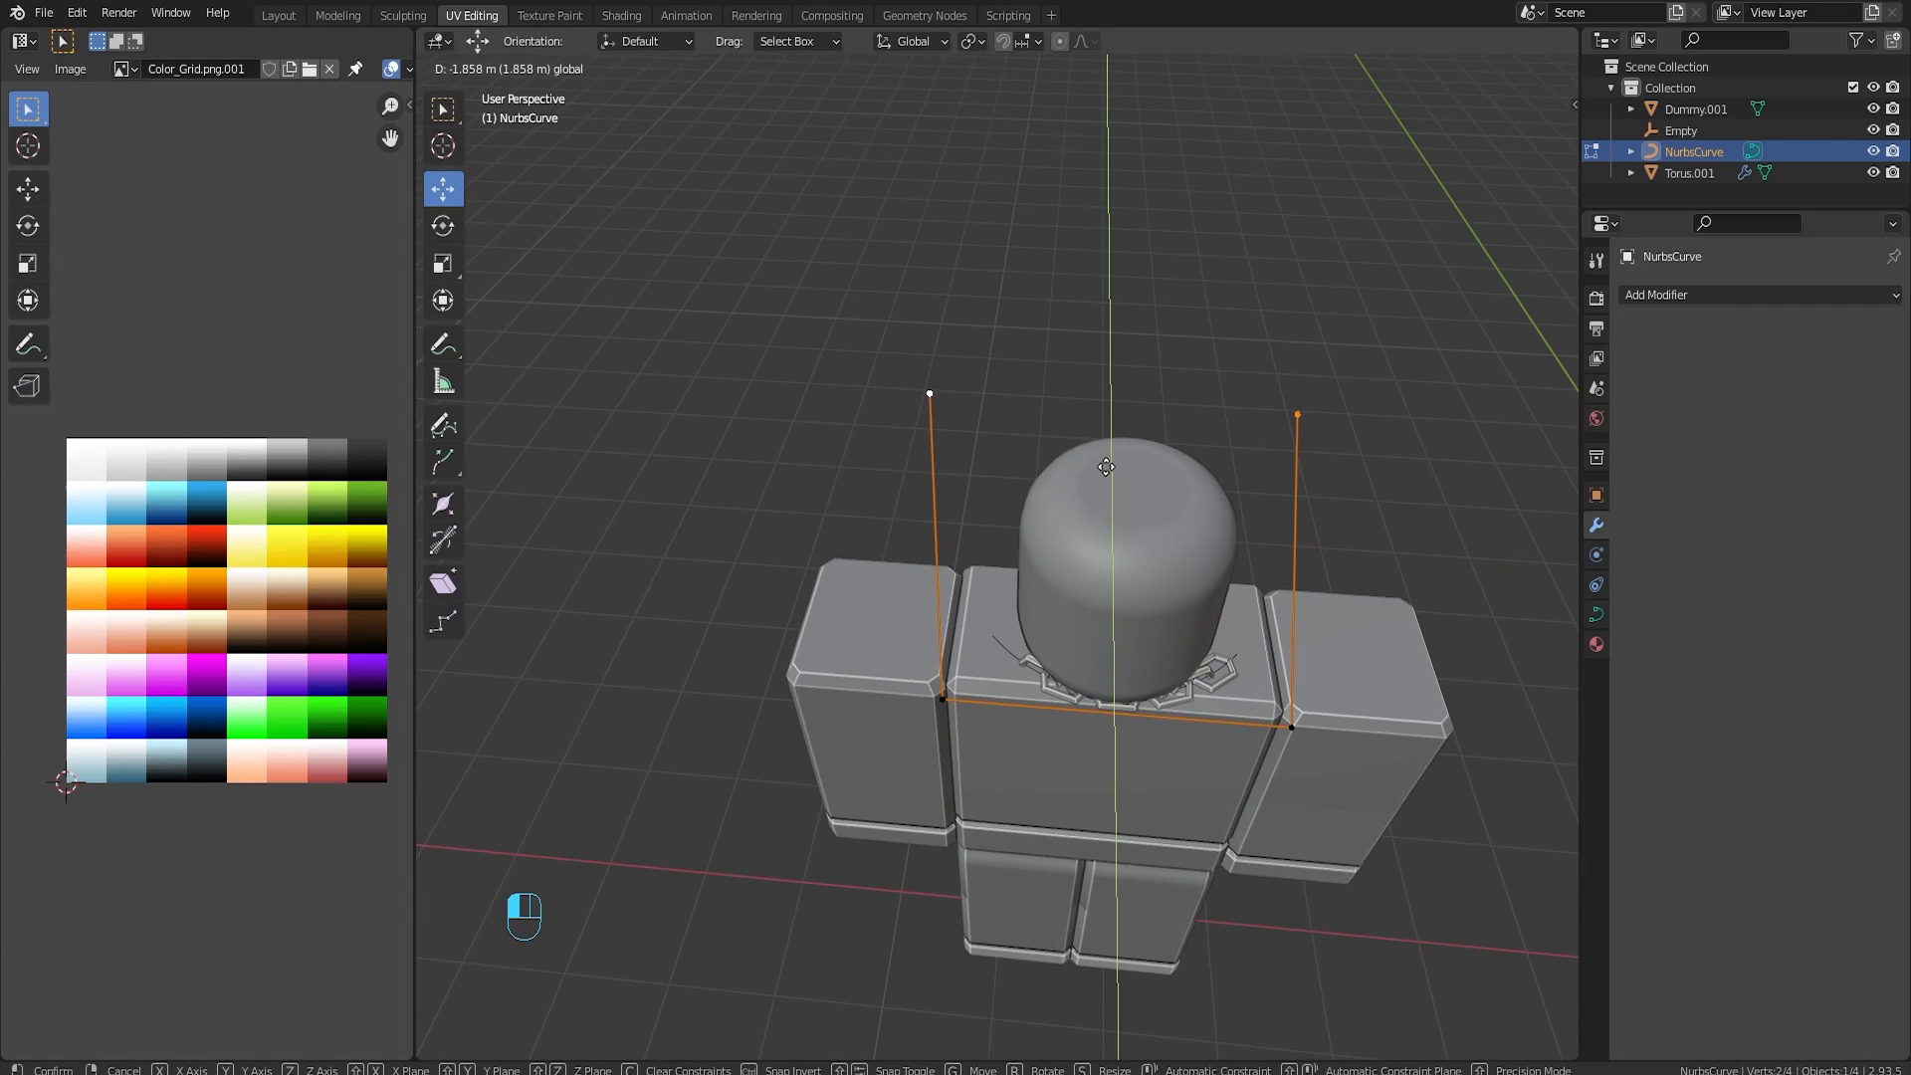
{"action": "left_click_drag", "start_coordinate": [1105, 480], "coordinate": [1113, 598]}
Step: Try extruding additional control points from the curve's ends
{"action": "key", "text": "ctrl+z"}
{"action": "left_click", "coordinate": [1198, 581]}
{"action": "middle_click_drag", "start_coordinate": [1199, 582], "coordinate": [961, 493]}
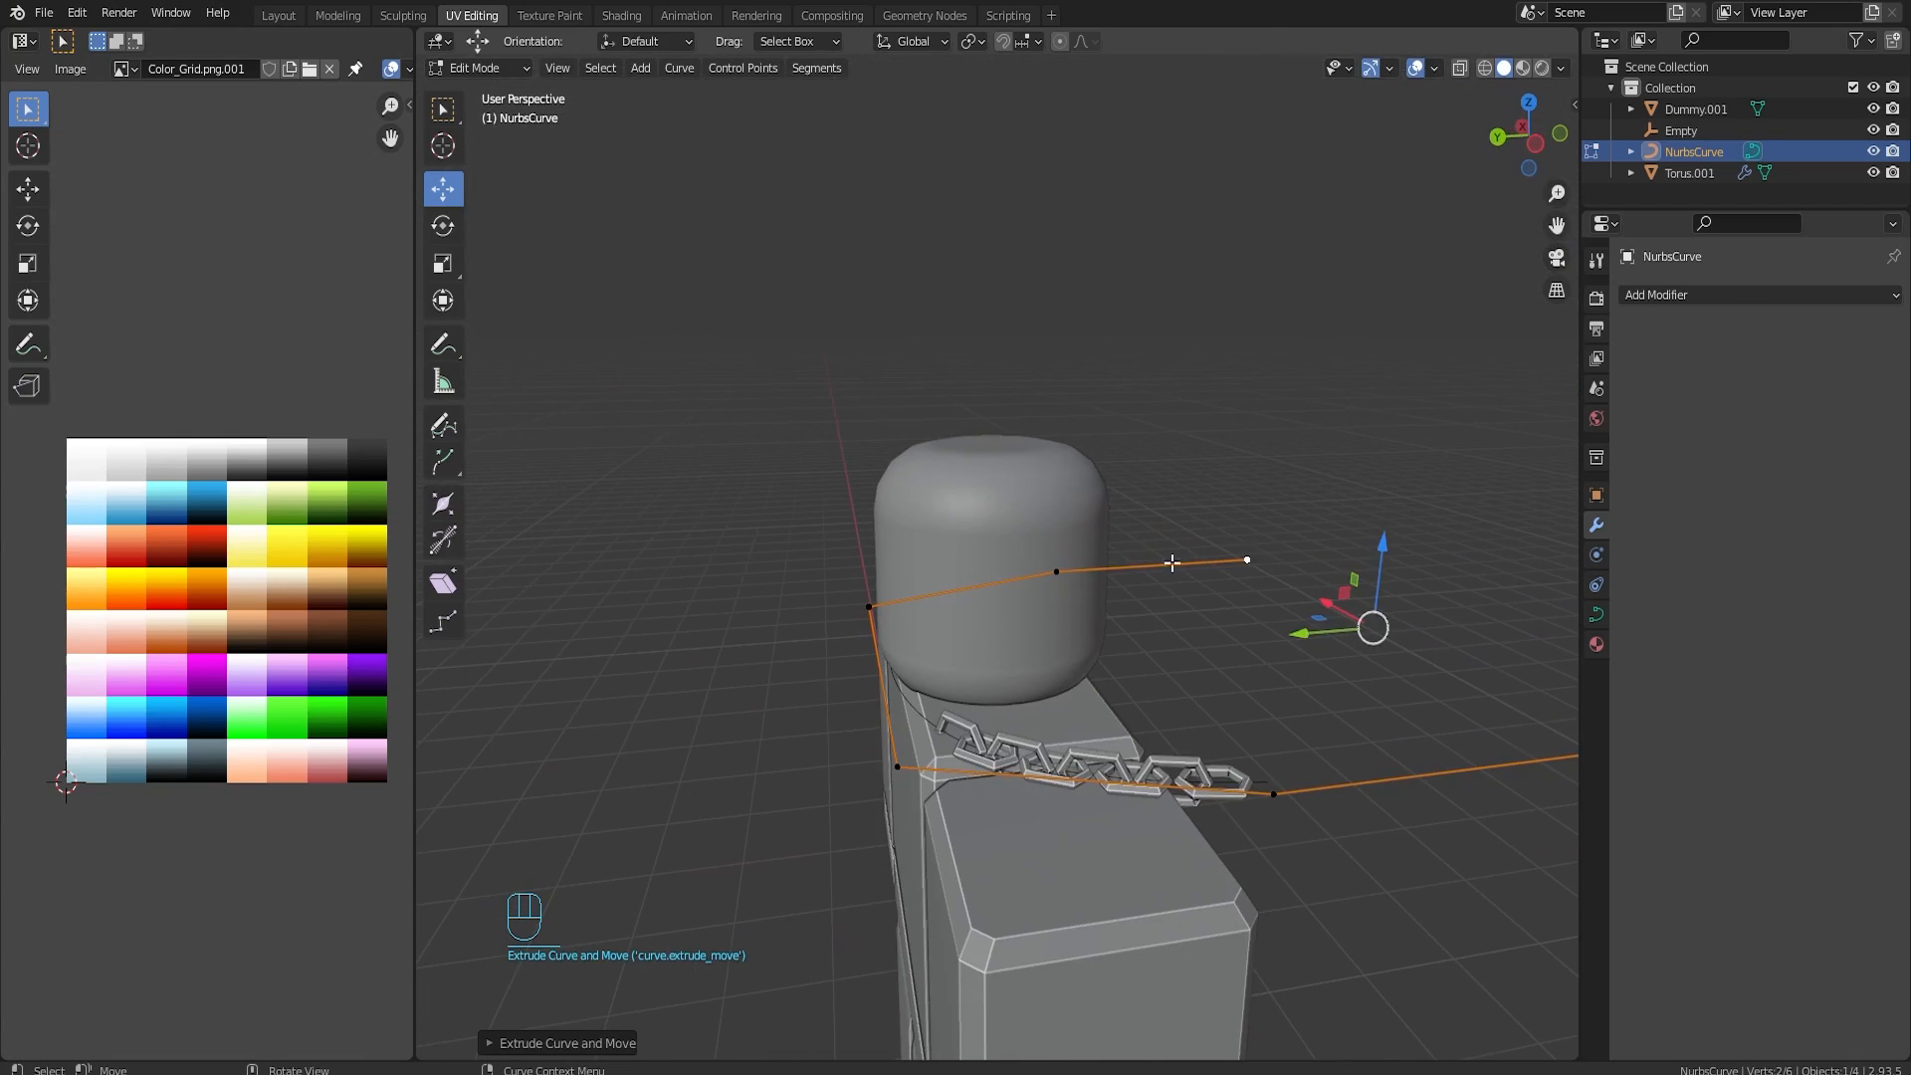
{"action": "key", "text": "ctrl+z"}
Step: Move one end point of the curve inward along X, roughly in line with its neighbouring control point
{"action": "middle_click_drag", "start_coordinate": [1340, 593], "coordinate": [630, 631]}
{"action": "middle_click_drag", "start_coordinate": [1167, 549], "coordinate": [1302, 677]}
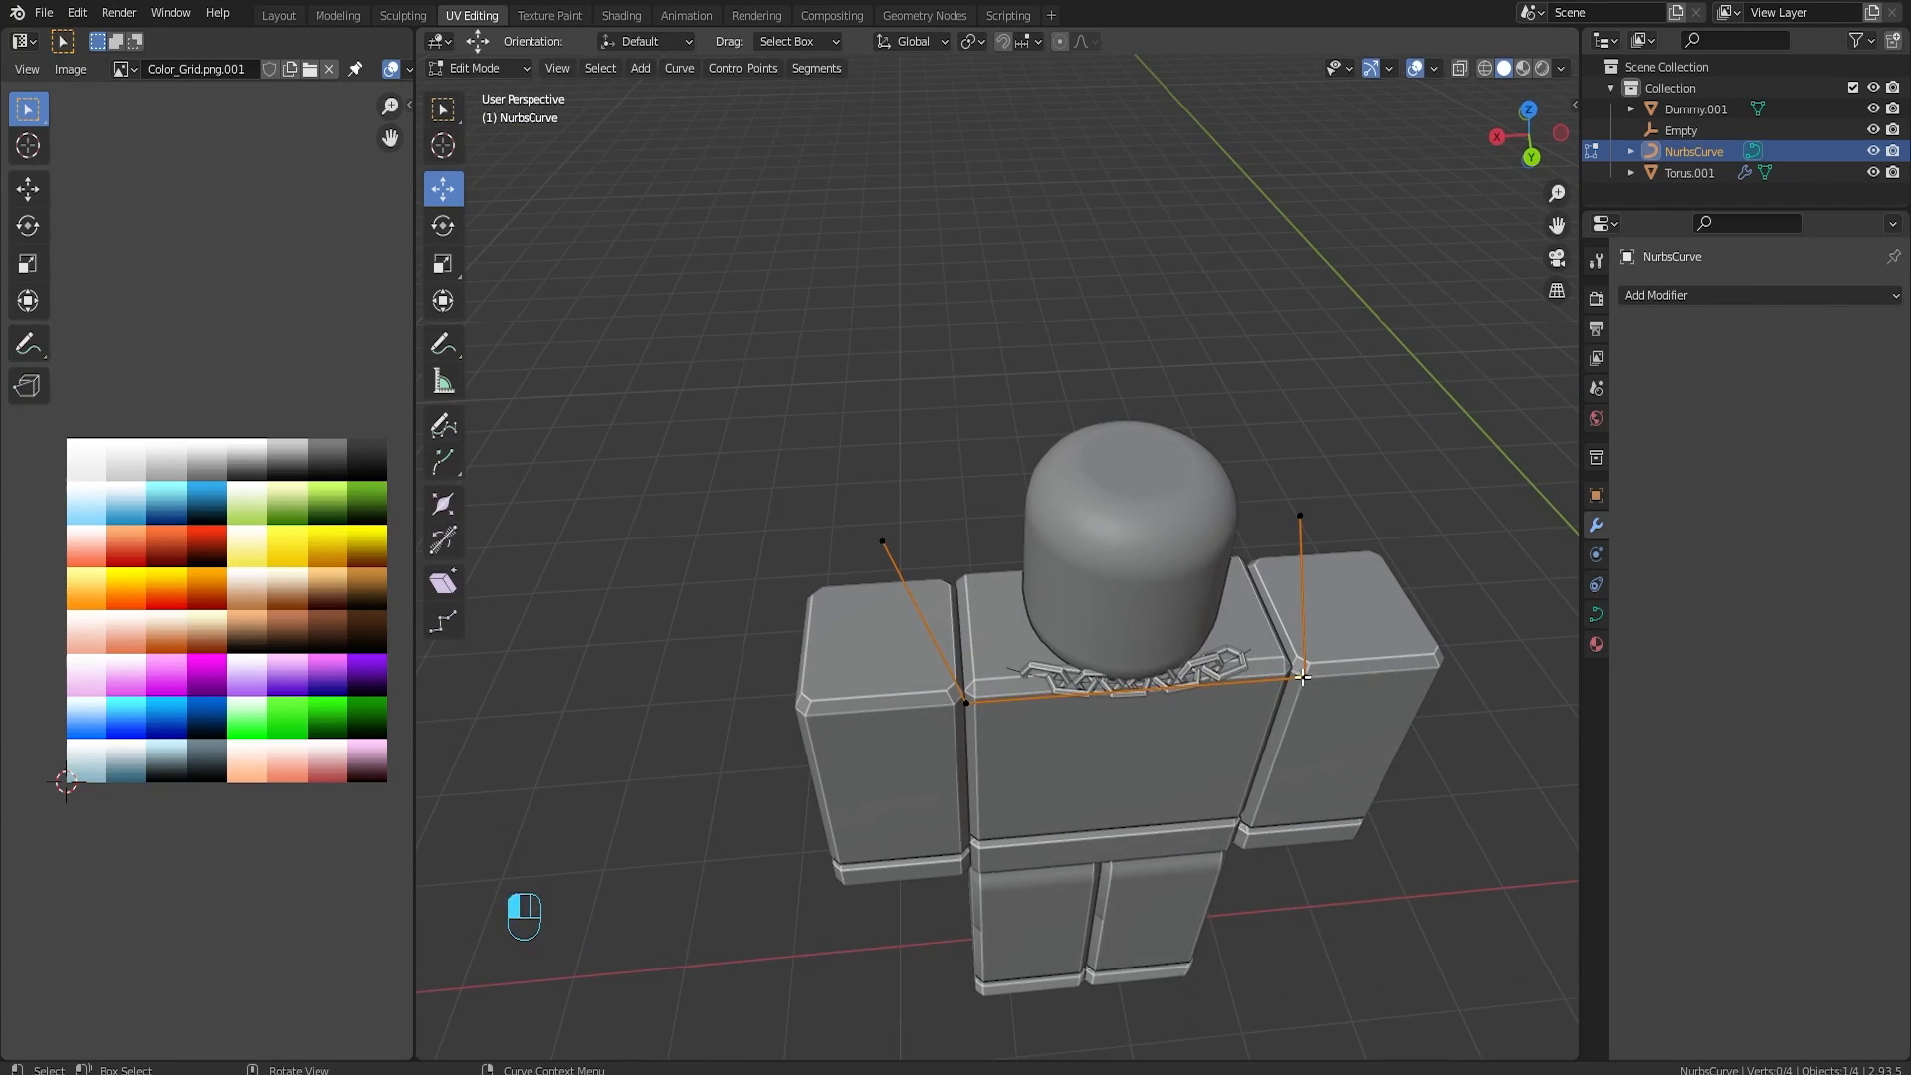
{"action": "left_click_drag", "start_coordinate": [821, 544], "coordinate": [863, 537]}
{"action": "key", "text": "Tab"}
Step: Try raising the chain's Array count to 10
{"action": "left_click", "coordinate": [1237, 659]}
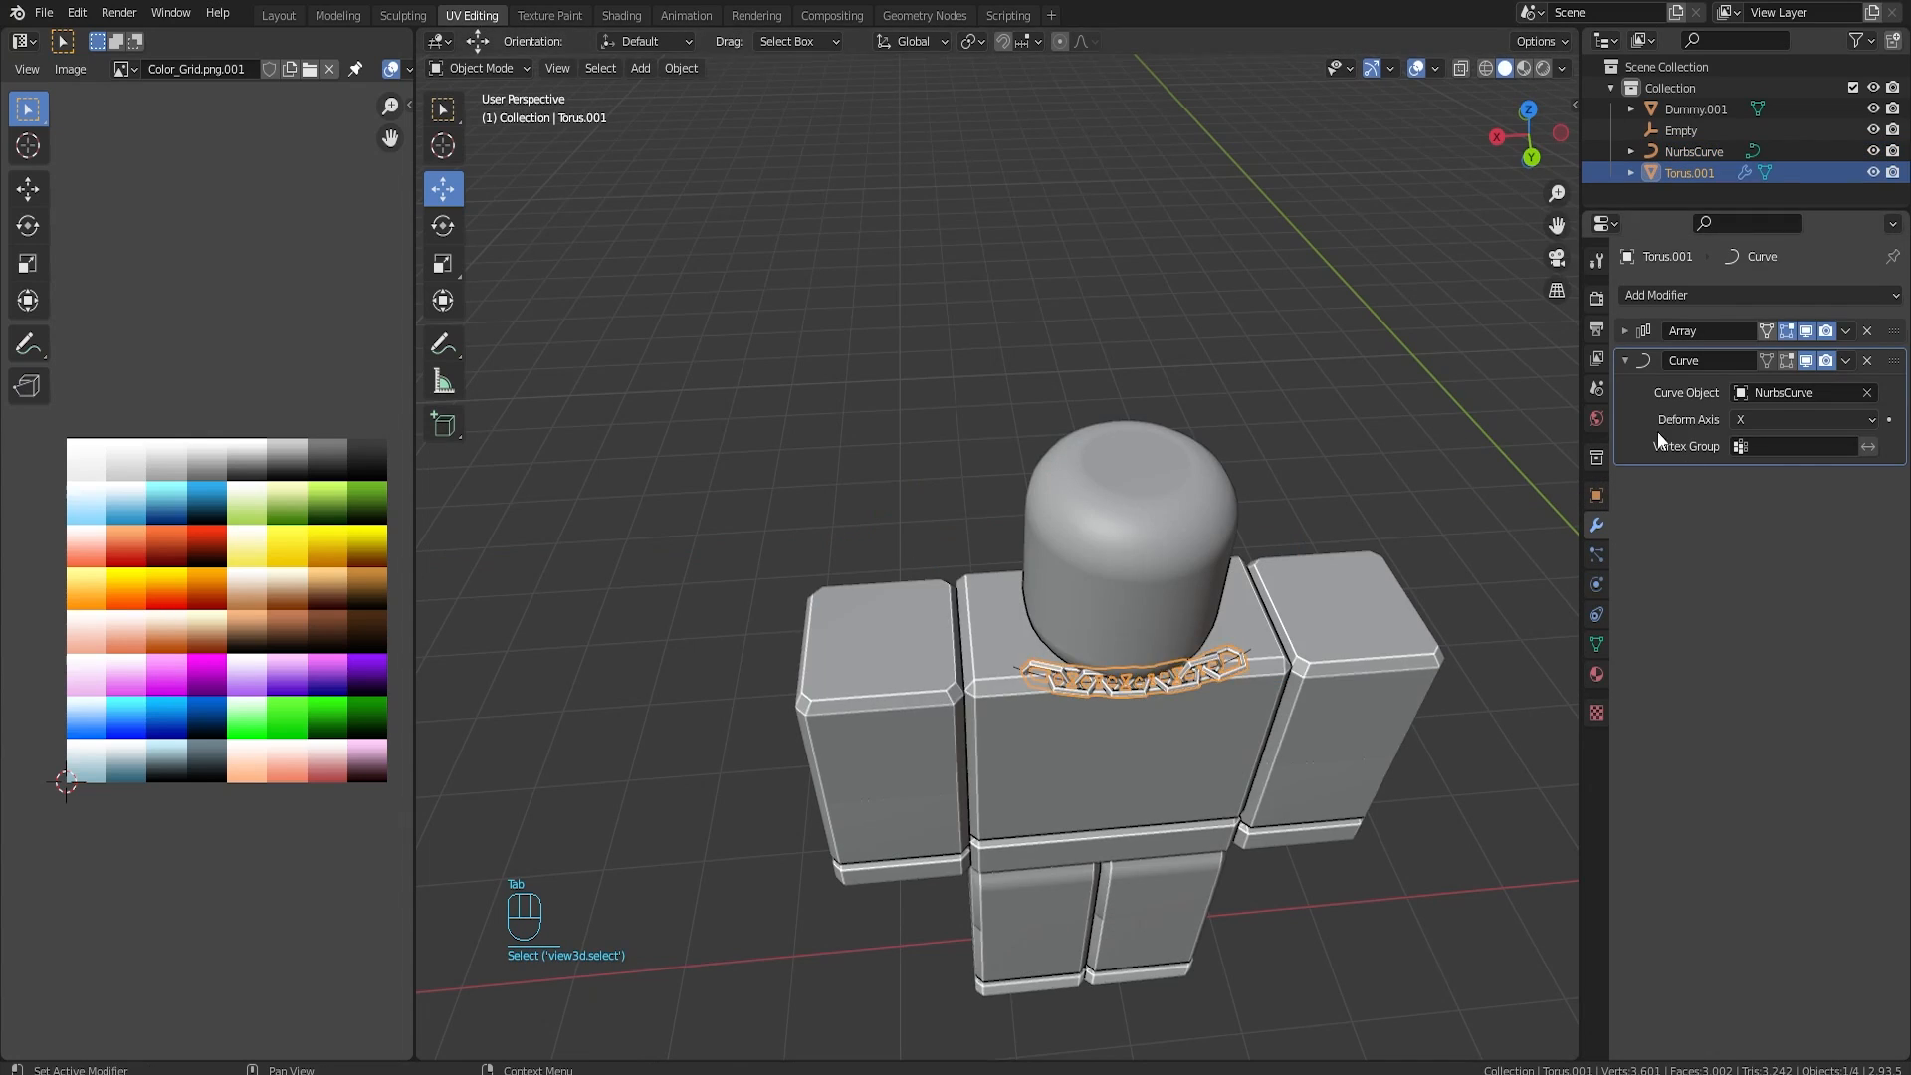
{"action": "key", "text": "Tab"}
{"action": "key", "text": "Tab"}
{"action": "left_click", "coordinate": [1626, 330]}
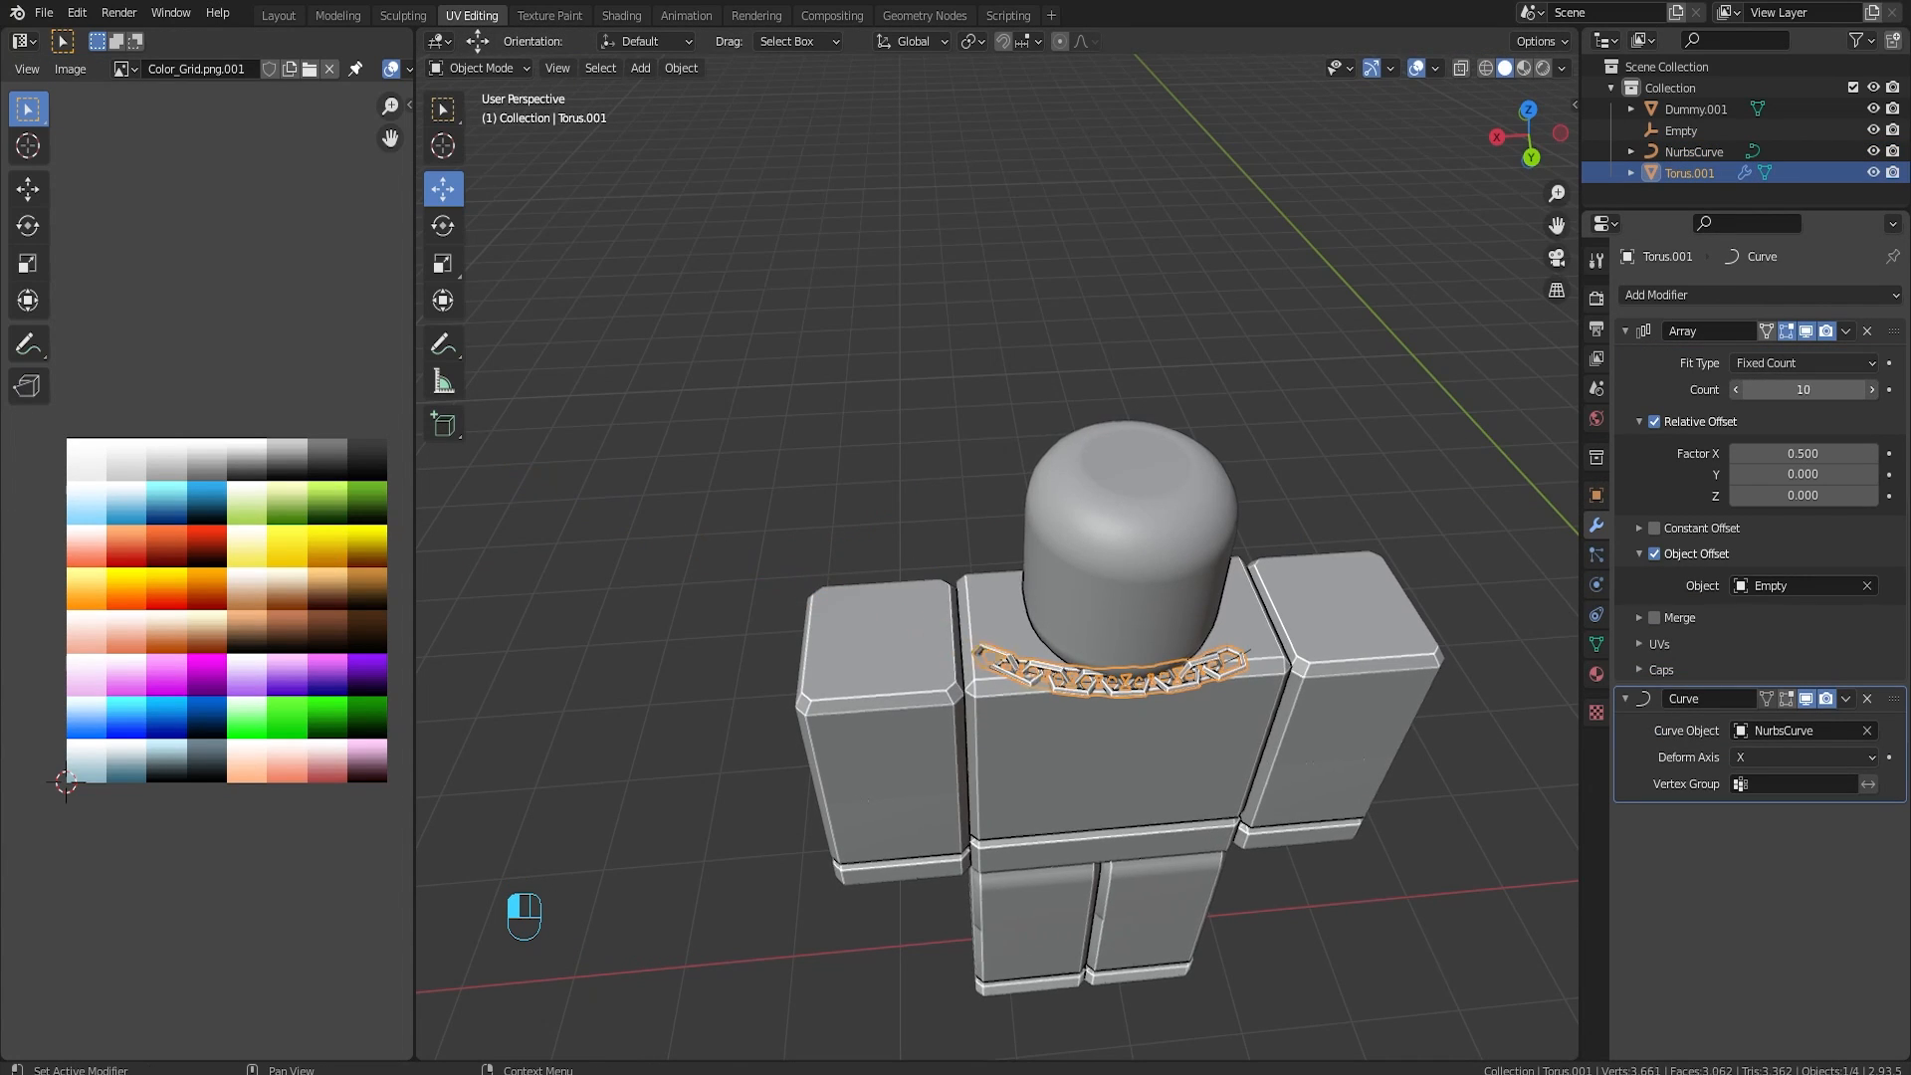
{"action": "left_click", "coordinate": [1250, 653]}
{"action": "left_click", "coordinate": [1246, 653]}
Step: Extrude one new control point from each end of the NURBS curve toward the dummy's front
{"action": "scroll", "coordinate": [1145, 747], "scroll_direction": "up", "scroll_amount": 5}
{"action": "left_click", "coordinate": [1067, 838]}
{"action": "key", "text": "Tab"}
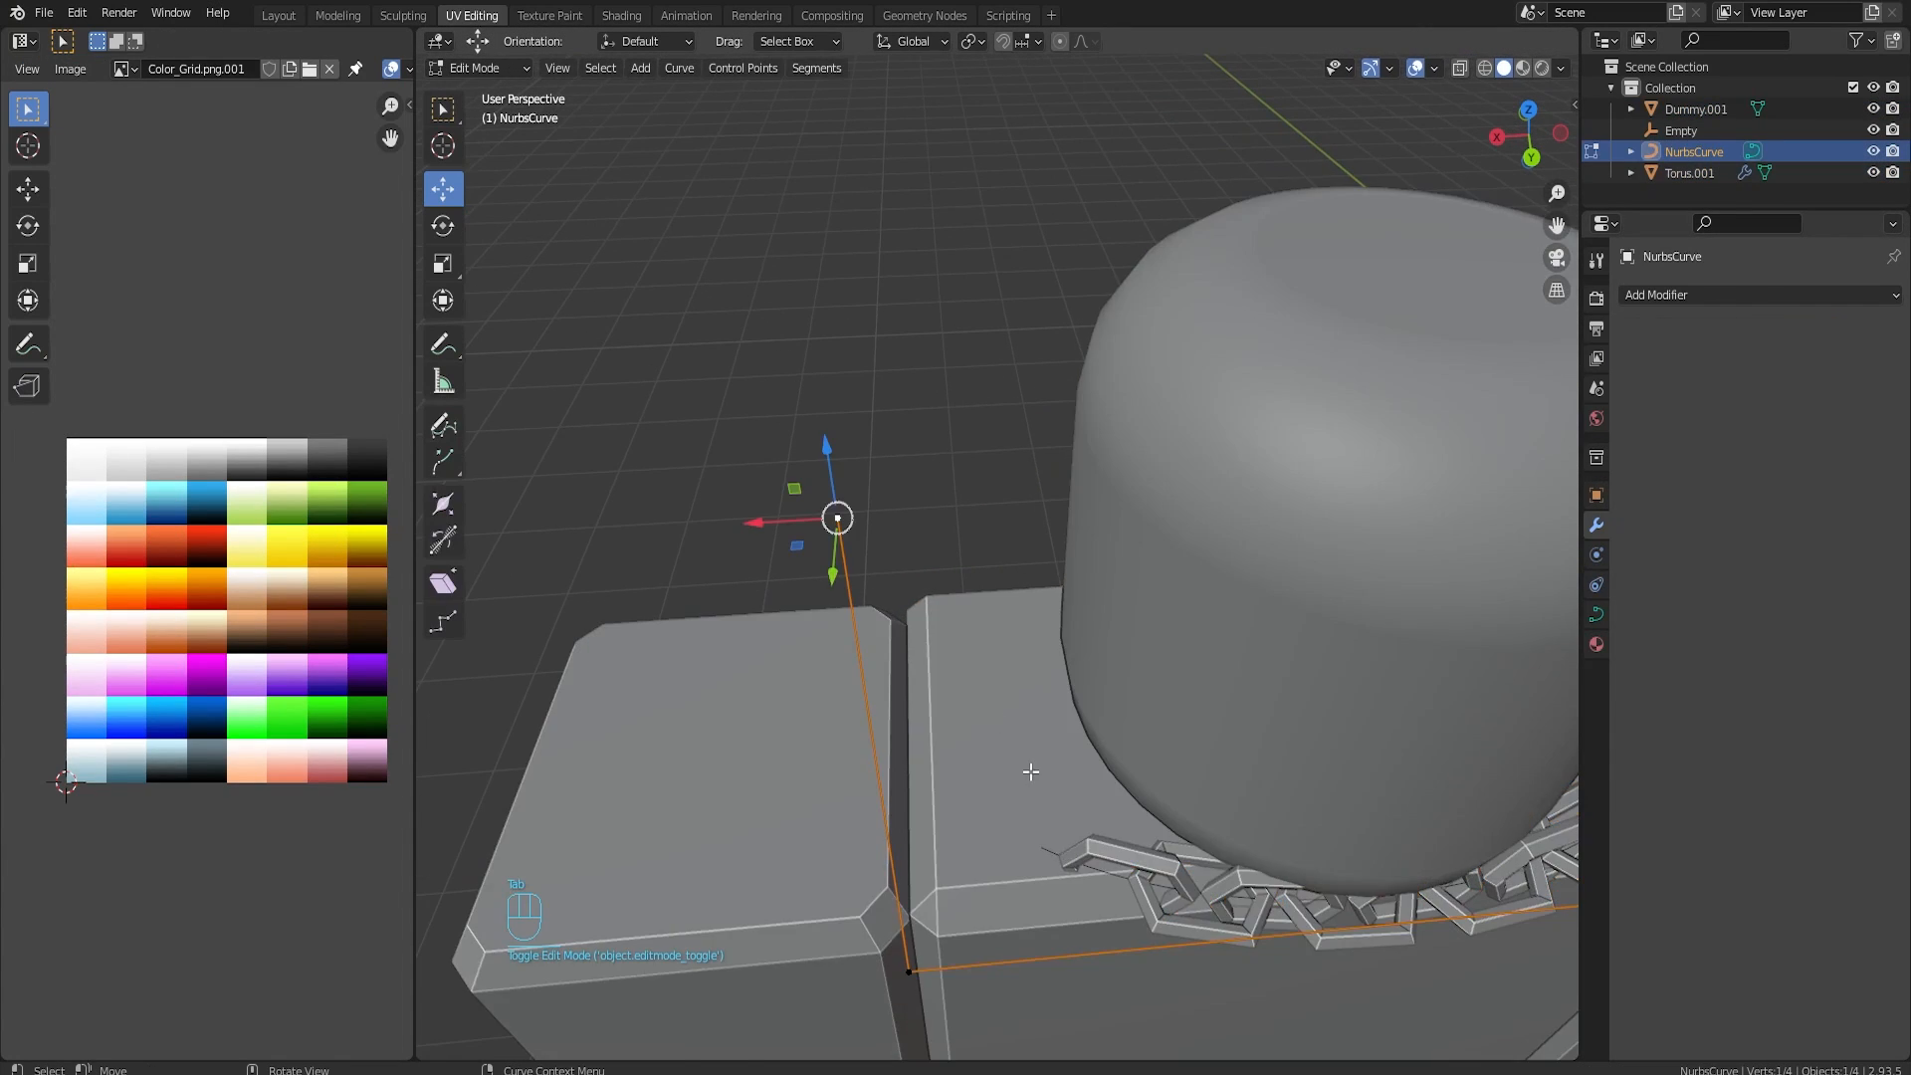
{"action": "scroll", "coordinate": [1005, 738], "scroll_direction": "down", "scroll_amount": 4}
{"action": "middle_click_drag", "start_coordinate": [981, 712], "coordinate": [1369, 737]}
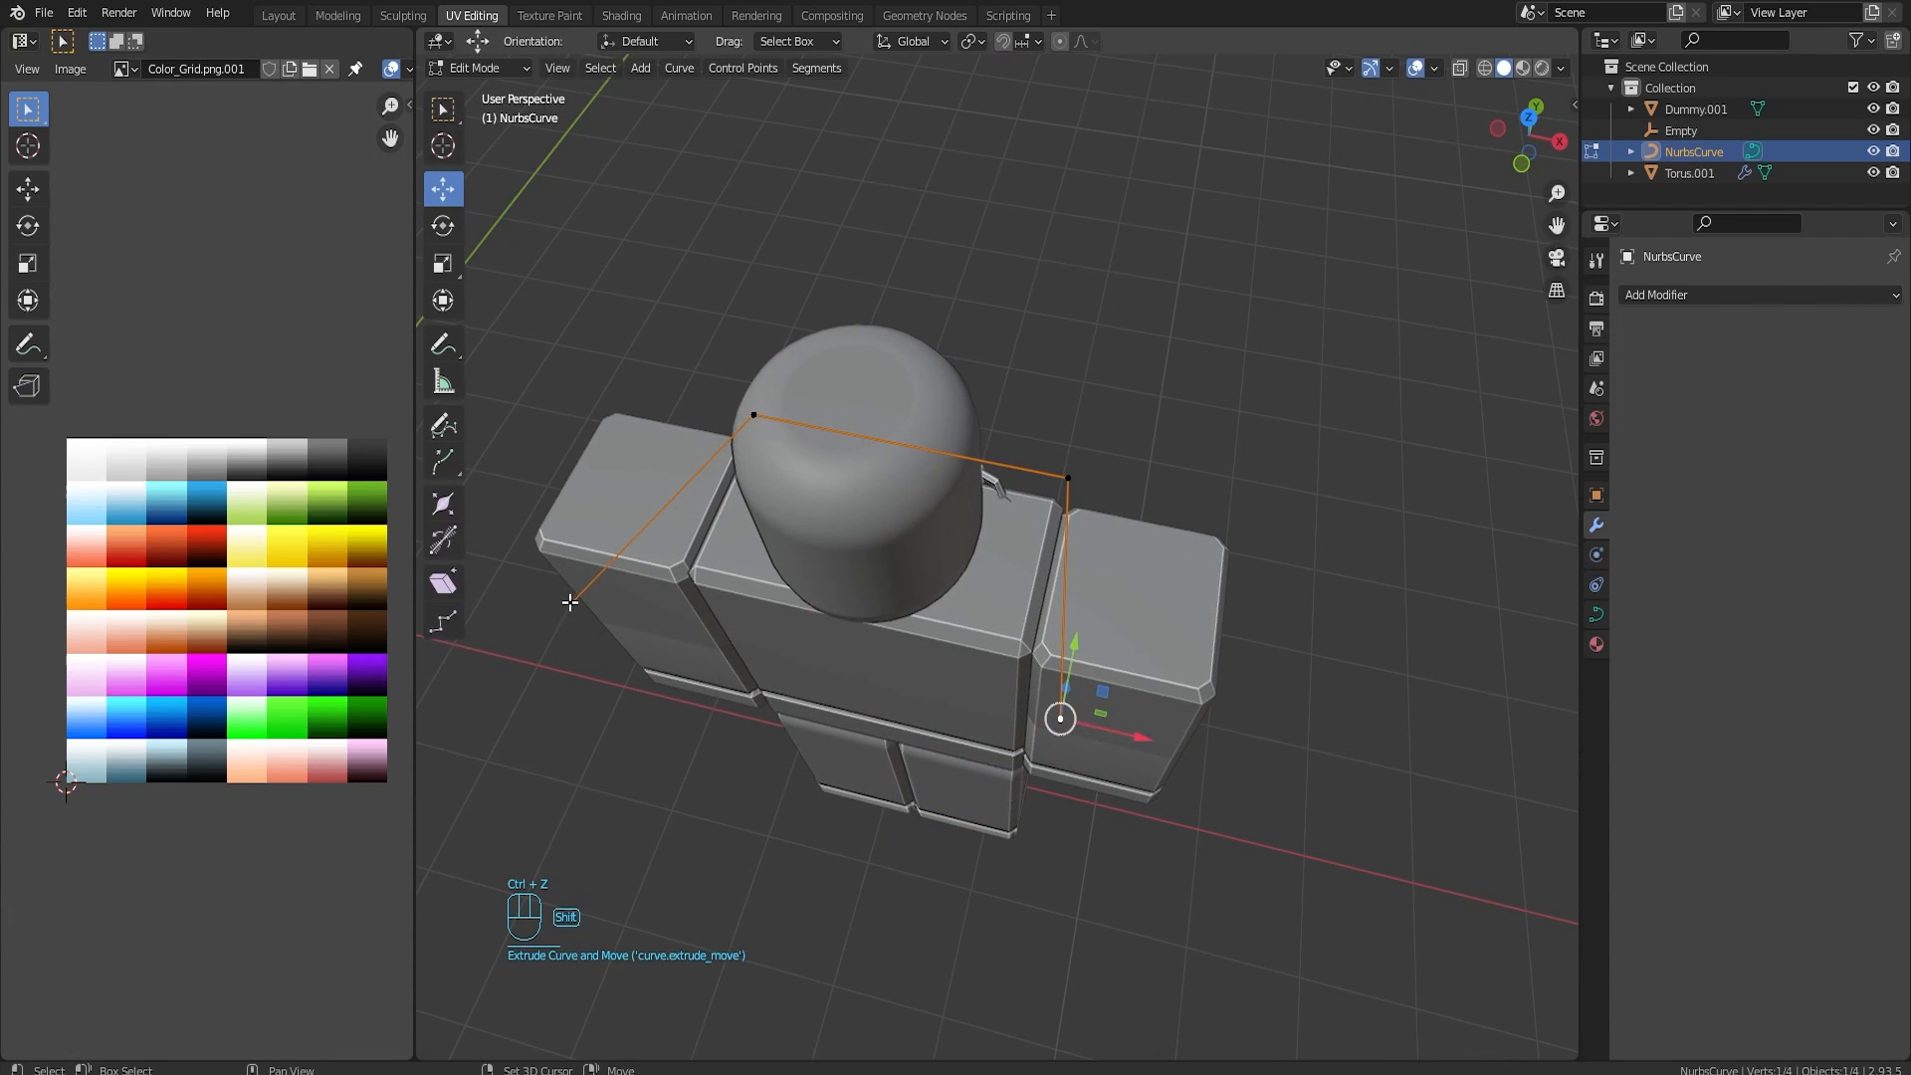
{"action": "left_click", "coordinate": [751, 791]}
{"action": "middle_click_drag", "start_coordinate": [834, 711], "coordinate": [1092, 661], "text": "shift"}
Step: Scale the pair of control points next to the curve's ends closer together along X
{"action": "left_click", "coordinate": [1345, 664]}
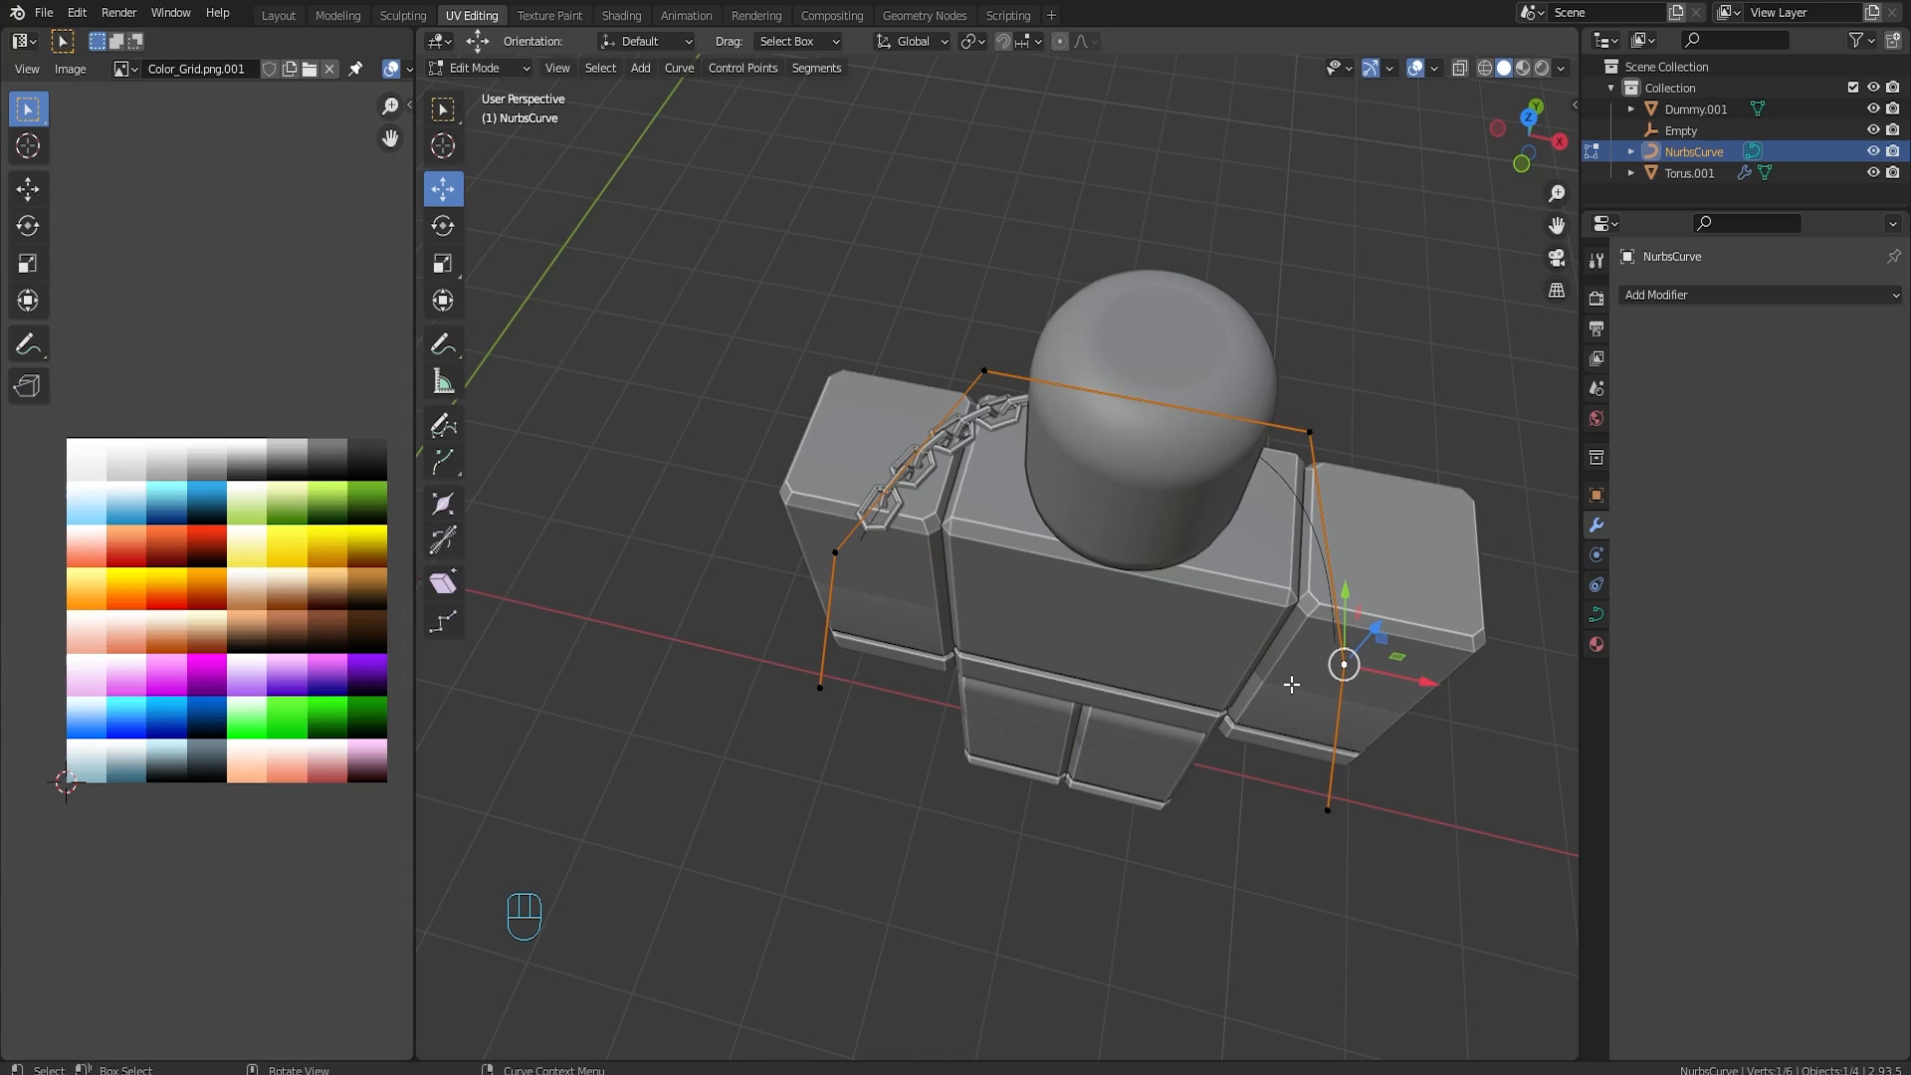
{"action": "middle_click_drag", "start_coordinate": [1232, 684], "coordinate": [1252, 685]}
{"action": "middle_click_drag", "start_coordinate": [1252, 685], "coordinate": [1136, 656], "text": "shift"}
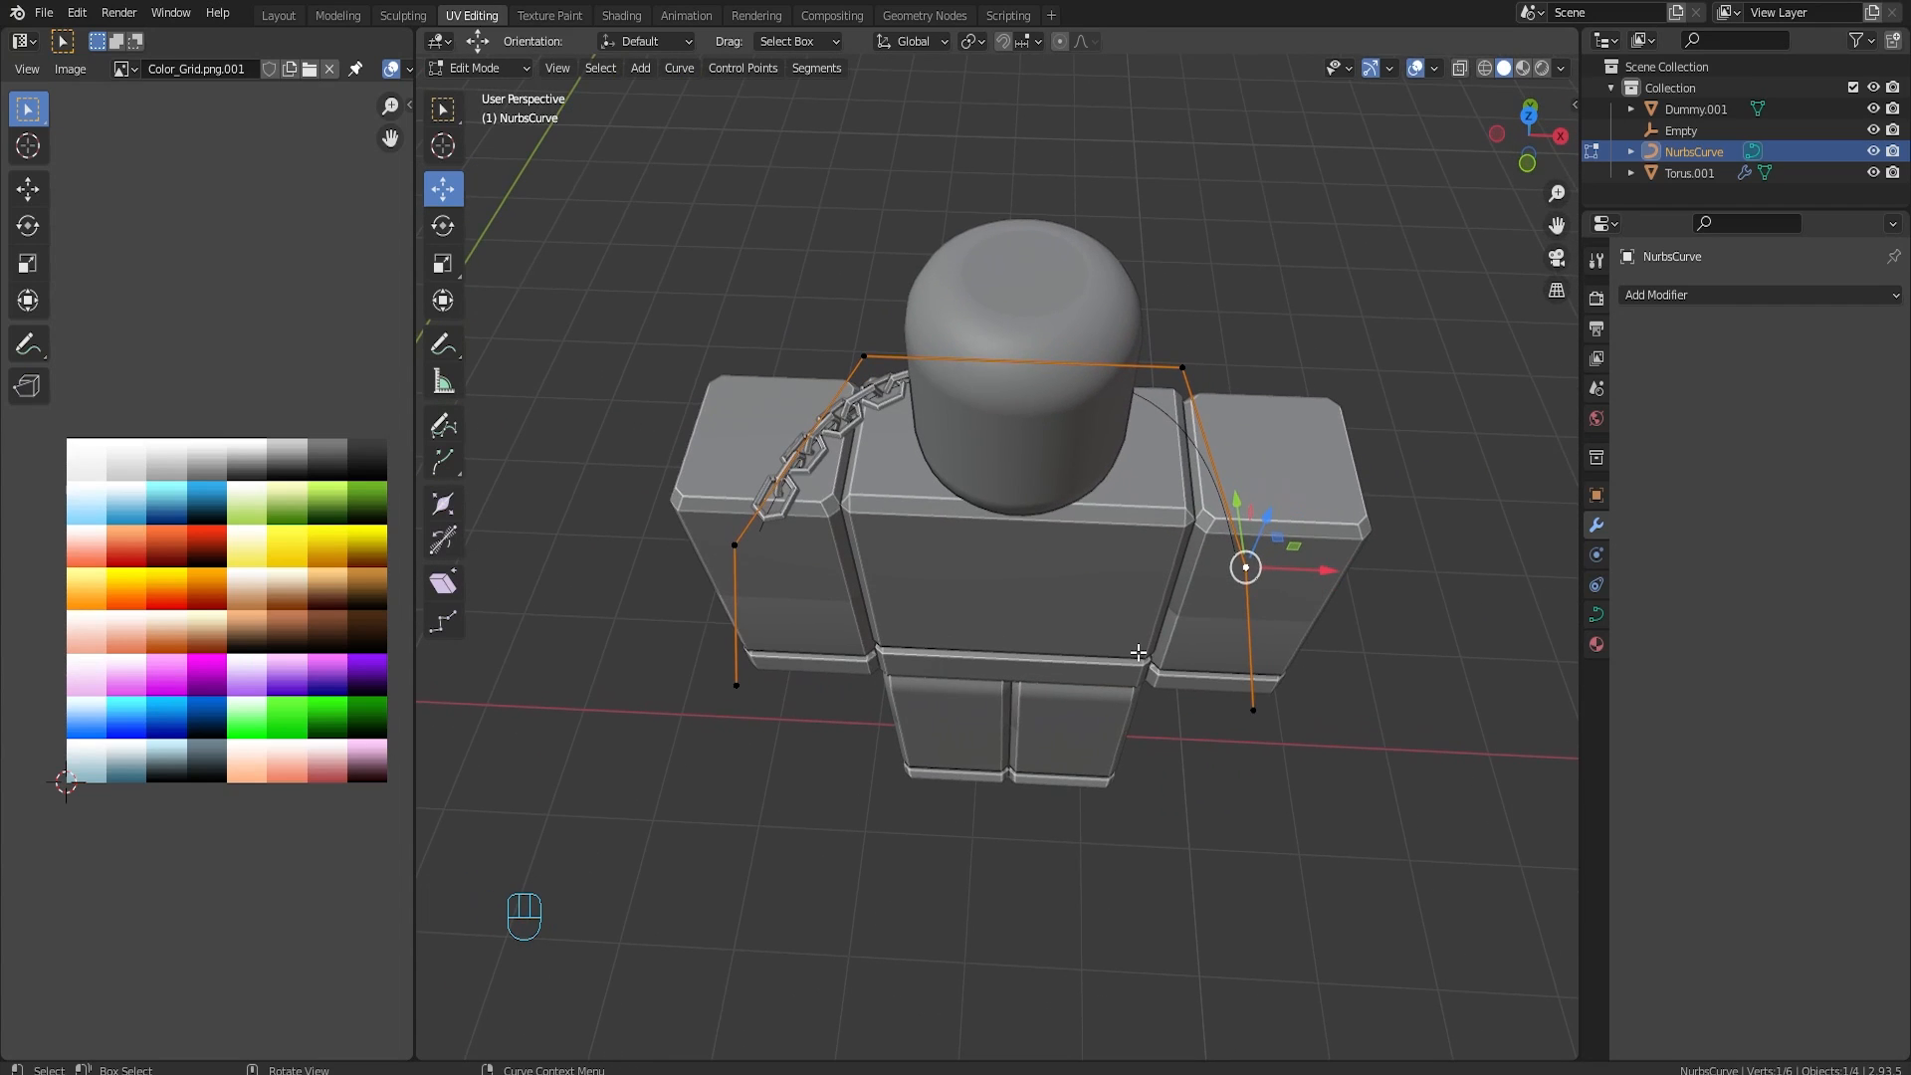
{"action": "scroll", "coordinate": [1134, 659], "scroll_direction": "up", "scroll_amount": 2}
{"action": "key", "text": "s"}
{"action": "key", "text": "x"}
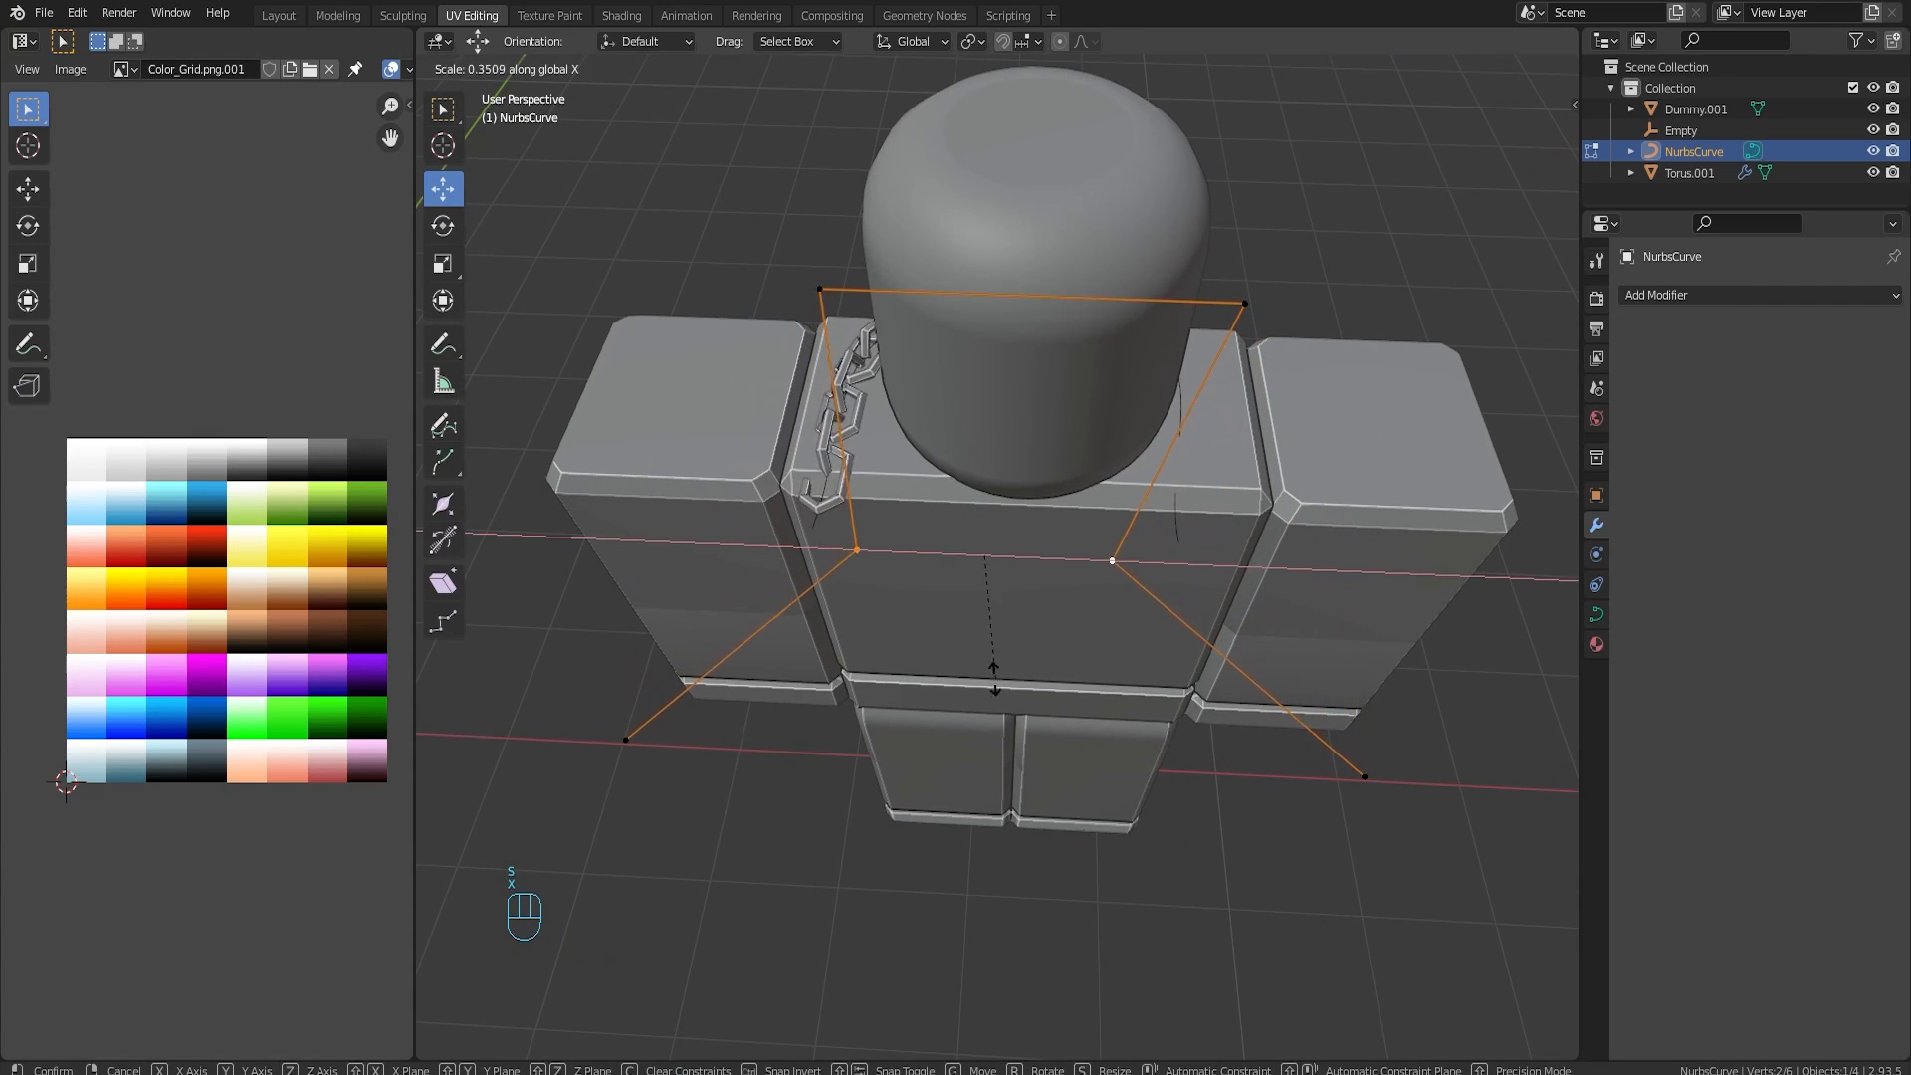
{"action": "left_click", "coordinate": [982, 607]}
Step: Extrude the curve's two end points about 1.2 m downward in front of the dummy's chest
{"action": "middle_click_drag", "start_coordinate": [1233, 566], "coordinate": [1199, 473]}
{"action": "left_click_drag", "start_coordinate": [1055, 583], "coordinate": [1088, 585]}
{"action": "middle_click_drag", "start_coordinate": [1088, 584], "coordinate": [985, 560]}
{"action": "key", "text": "KP_3"}
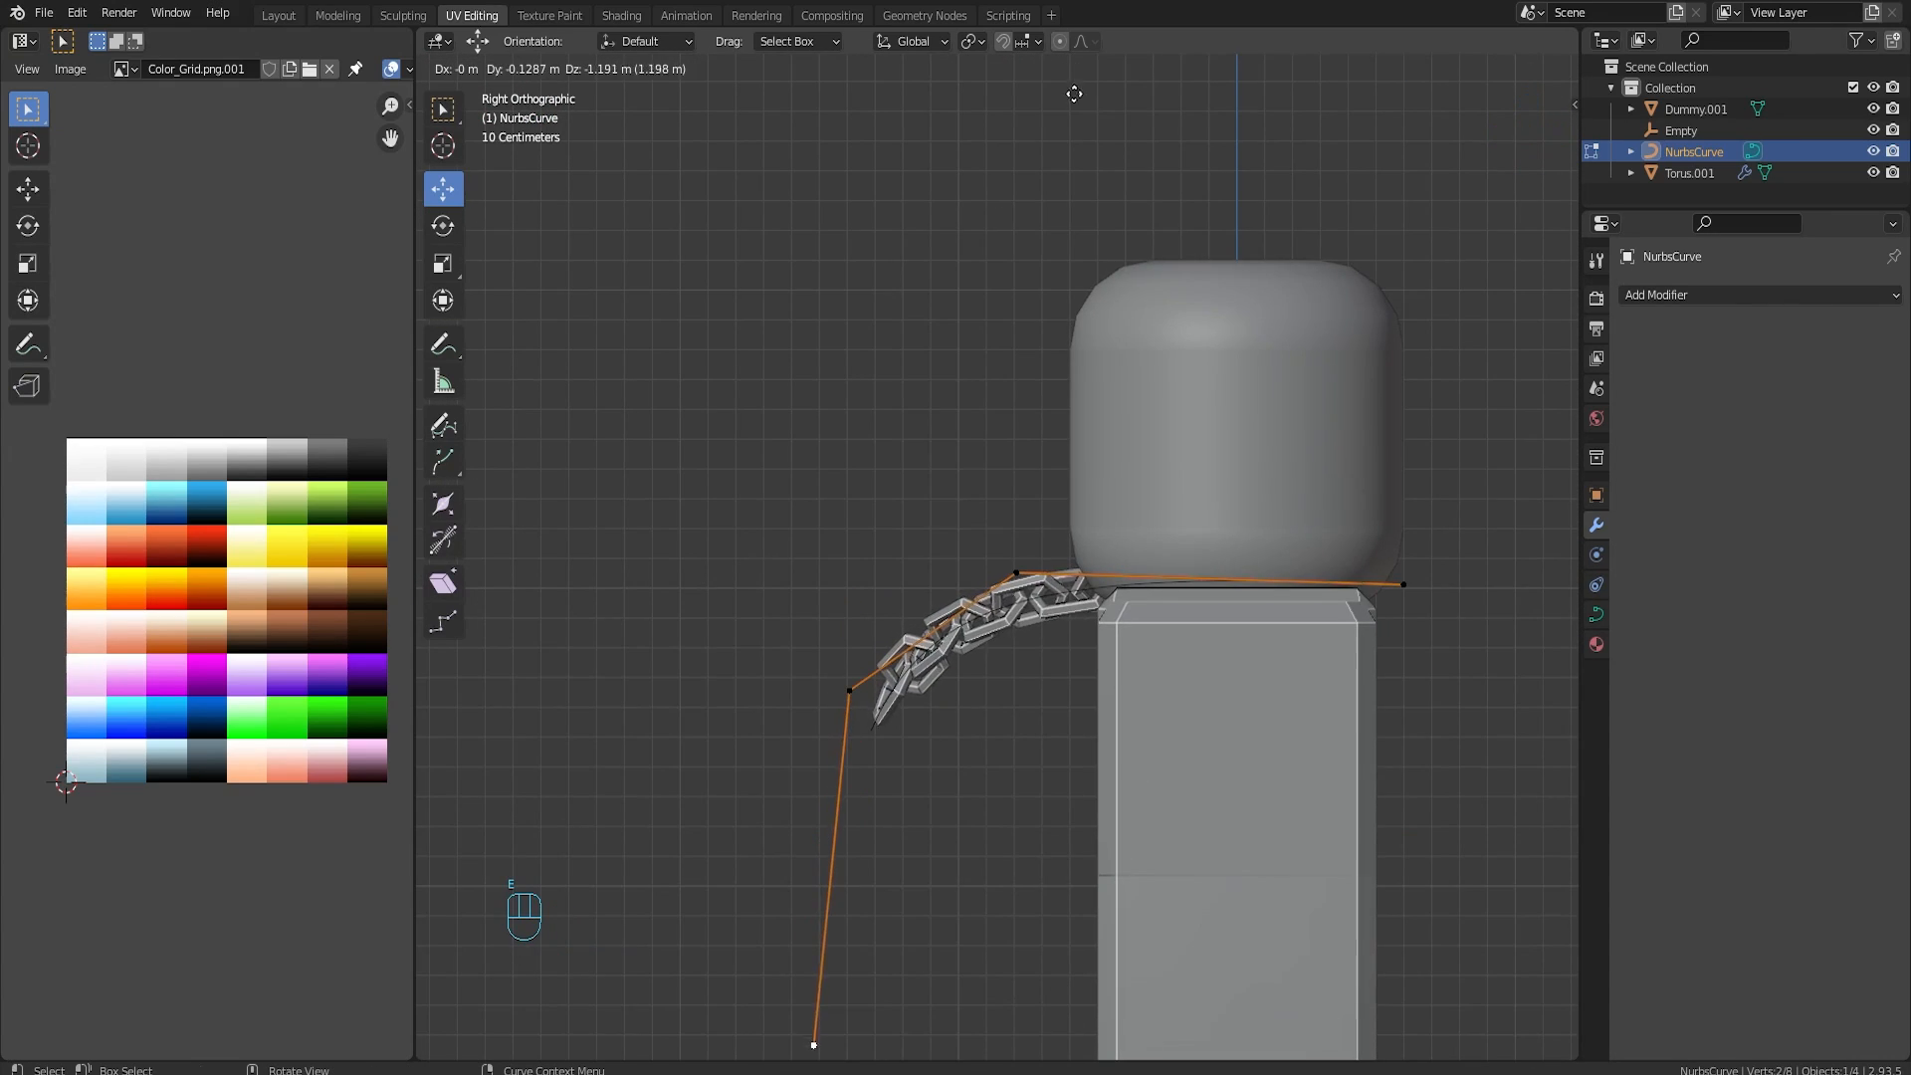
{"action": "left_click", "coordinate": [1074, 93]}
{"action": "middle_click_drag", "start_coordinate": [1060, 383], "coordinate": [1169, 448]}
{"action": "scroll", "coordinate": [1169, 448], "scroll_direction": "down", "scroll_amount": 3}
Step: Select the middle front pair of the curve's control points and scale it closer together along X
{"action": "left_click", "coordinate": [816, 567]}
{"action": "left_click", "coordinate": [1101, 756], "text": "shift"}
{"action": "left_click_drag", "start_coordinate": [993, 651], "coordinate": [1030, 643]}
{"action": "middle_click_drag", "start_coordinate": [1003, 669], "coordinate": [1055, 681], "text": "alt"}
{"action": "key", "text": "s"}
{"action": "key", "text": "x"}
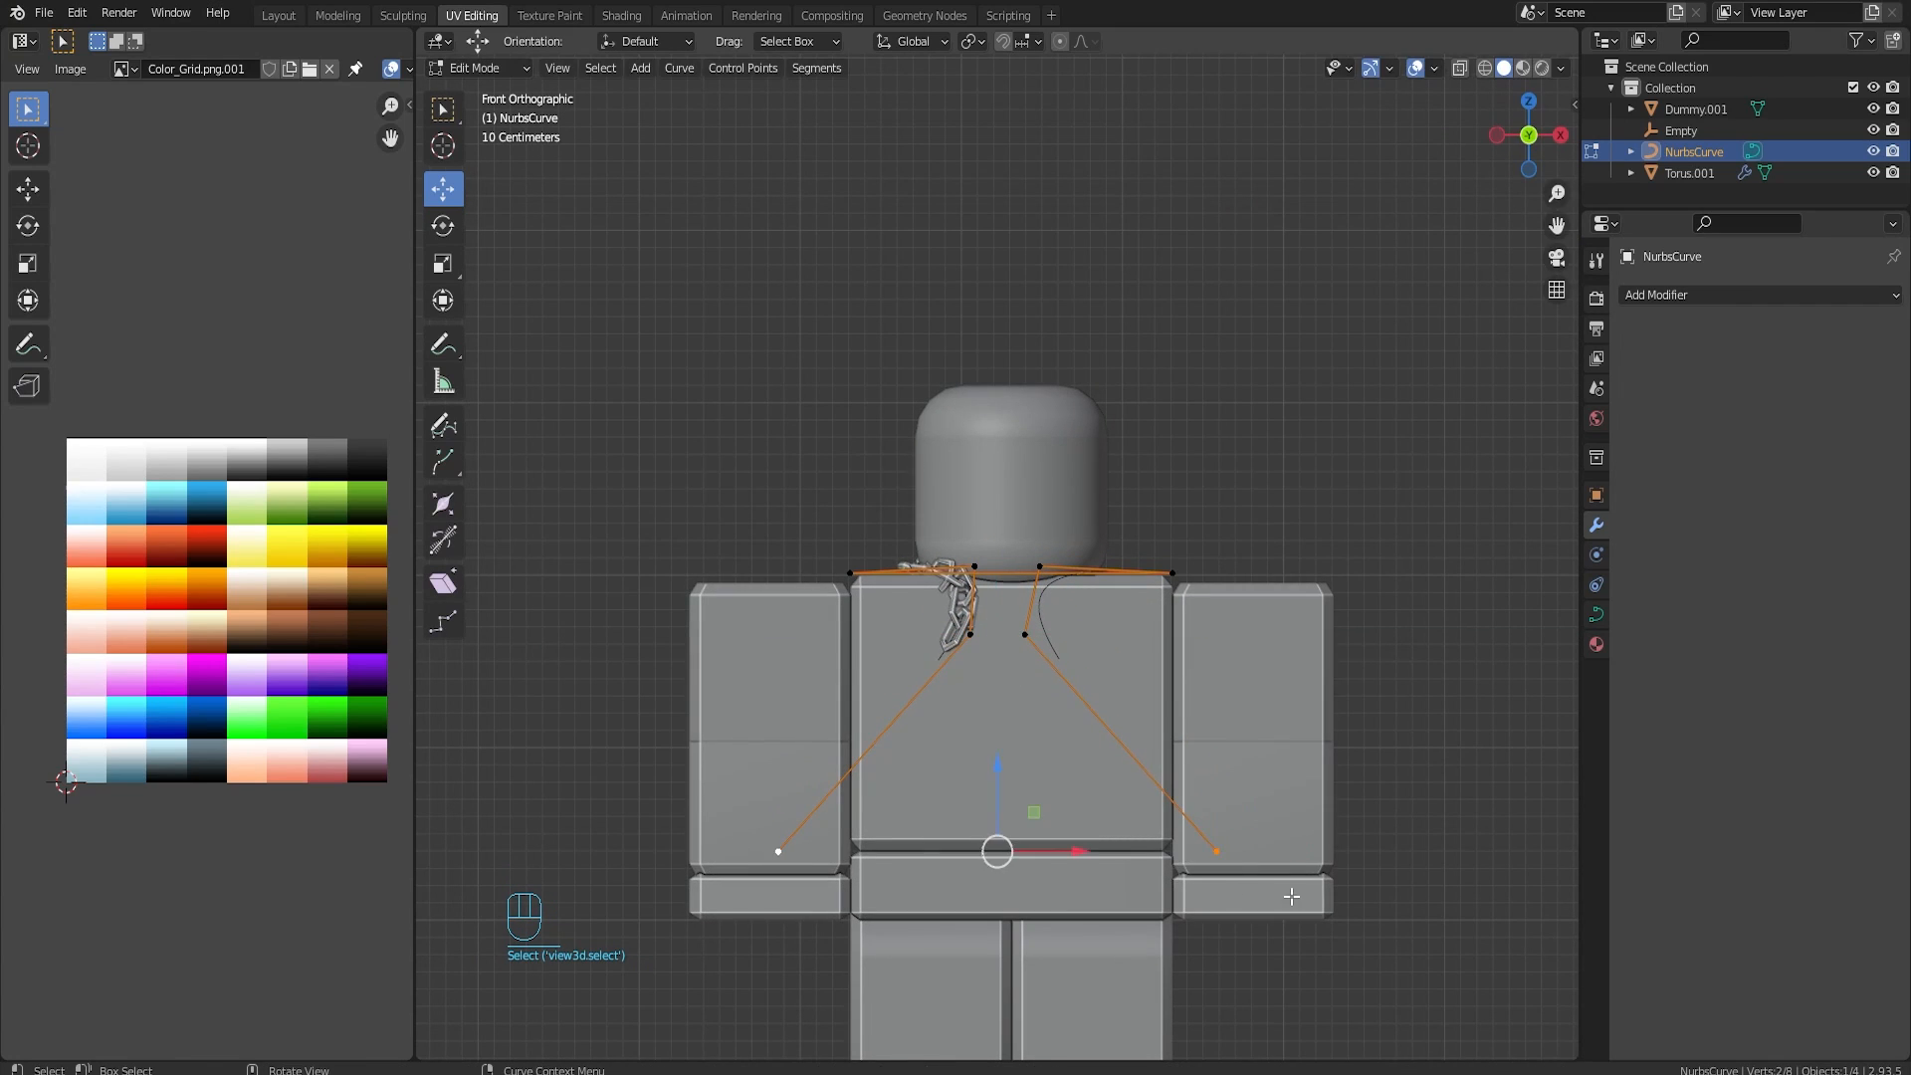
Step: Scale the lowest pair of control points inward along X, and adjust the spacing of the four upper front points along X
{"action": "key", "text": "s"}
{"action": "key", "text": "x"}
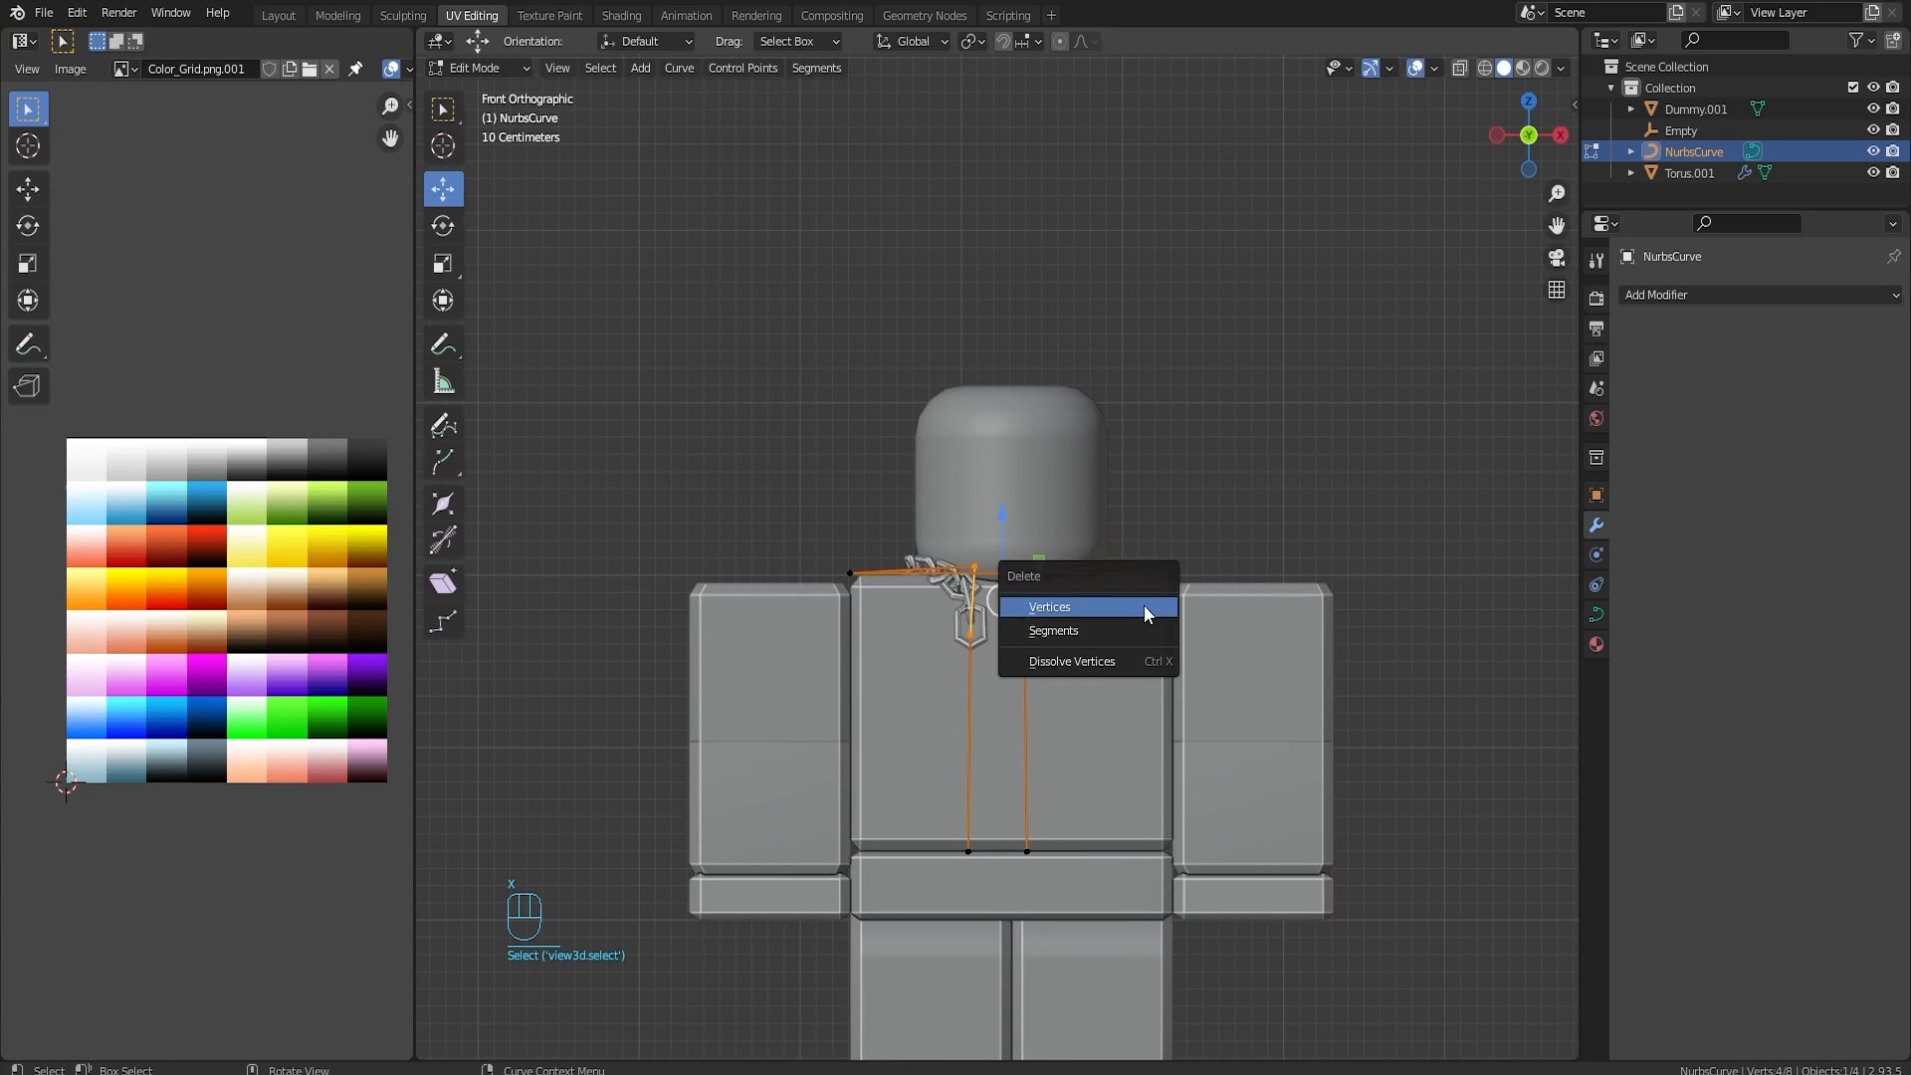
{"action": "key", "text": "s"}
{"action": "key", "text": "x"}
{"action": "middle_click_drag", "start_coordinate": [1167, 537], "coordinate": [1174, 631]}
{"action": "scroll", "coordinate": [1174, 631], "scroll_direction": "up", "scroll_amount": 2}
Step: Increase the chain's Array count so the links run around the neck and along both hanging strands
{"action": "key", "text": "Tab"}
{"action": "left_click", "coordinate": [952, 595]}
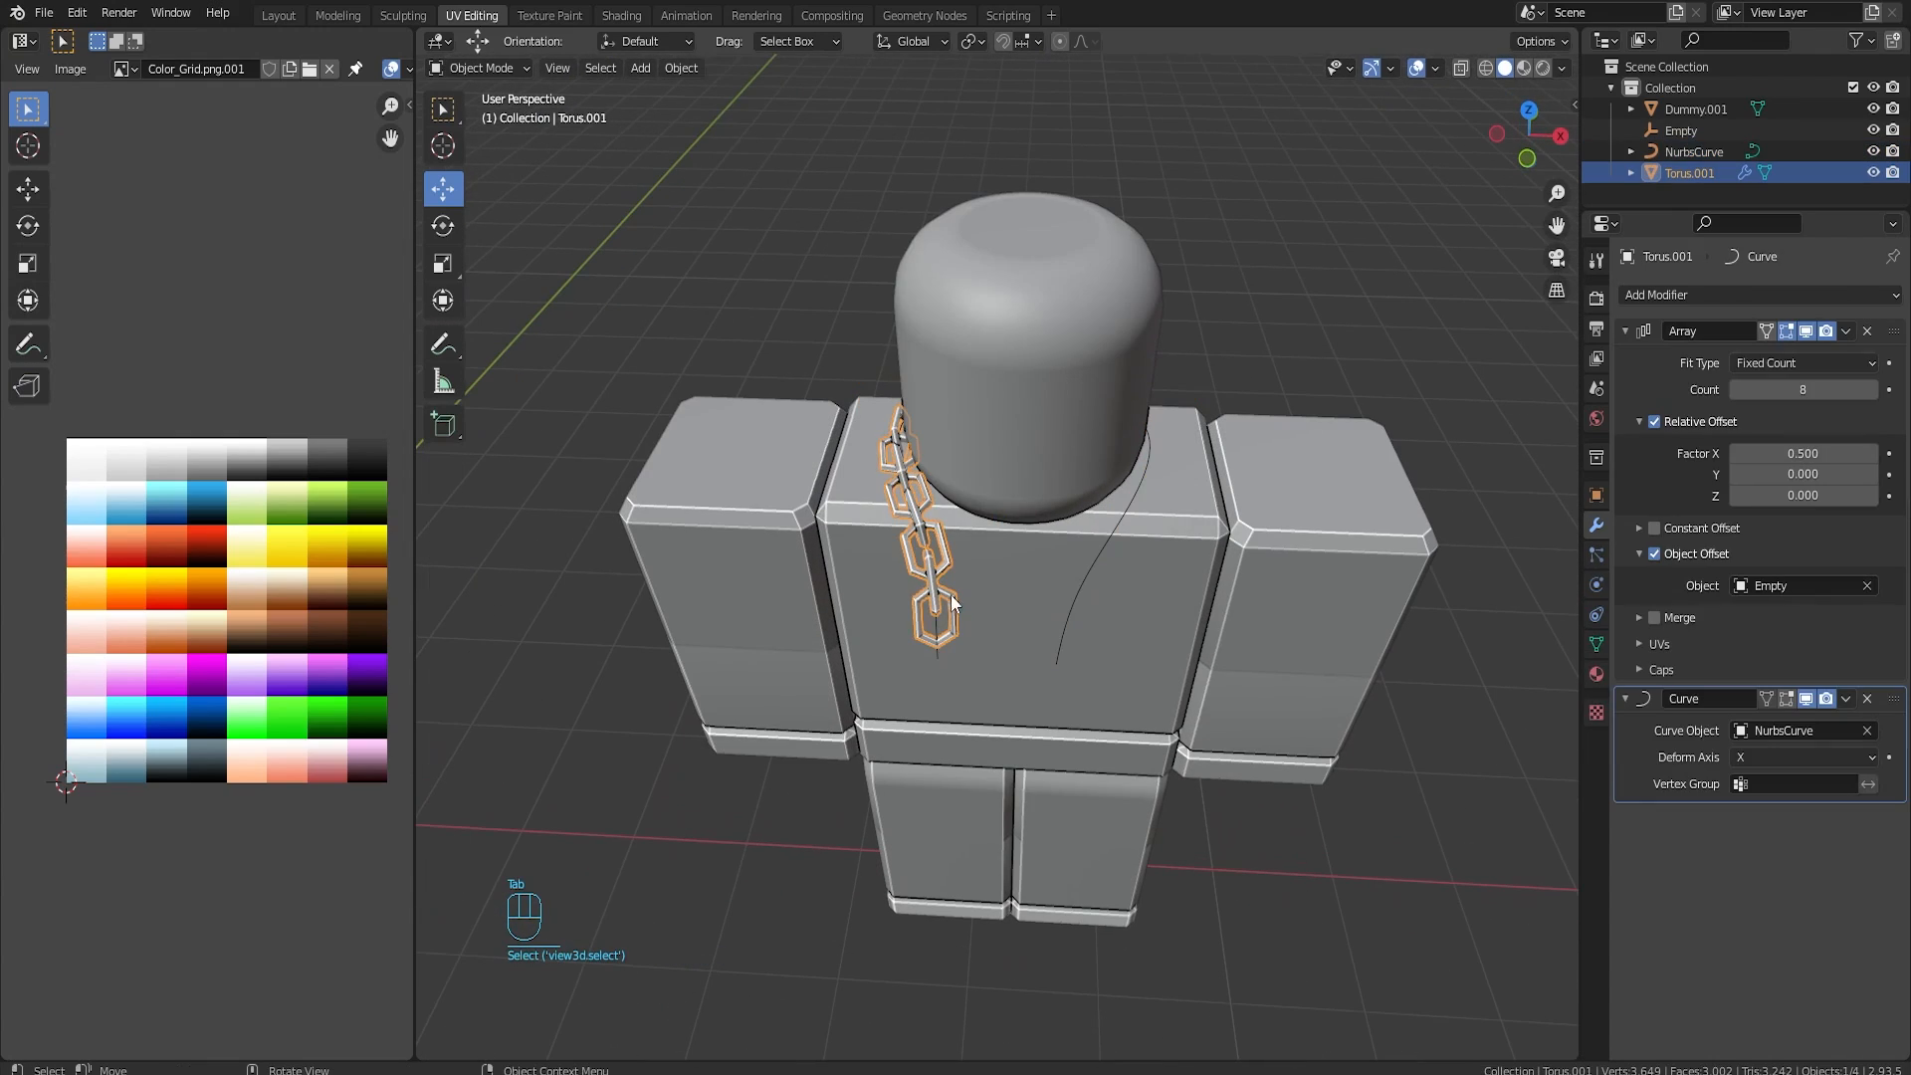
{"action": "middle_click_drag", "start_coordinate": [1186, 709], "coordinate": [1020, 628]}
{"action": "key", "text": "Tab"}
{"action": "key", "text": "Tab"}
Step: Move the curve's four upper front control points along Y toward the dummy's chest
{"action": "left_click", "coordinate": [983, 707]}
{"action": "key", "text": "Tab"}
{"action": "middle_click_drag", "start_coordinate": [984, 707], "coordinate": [1026, 712]}
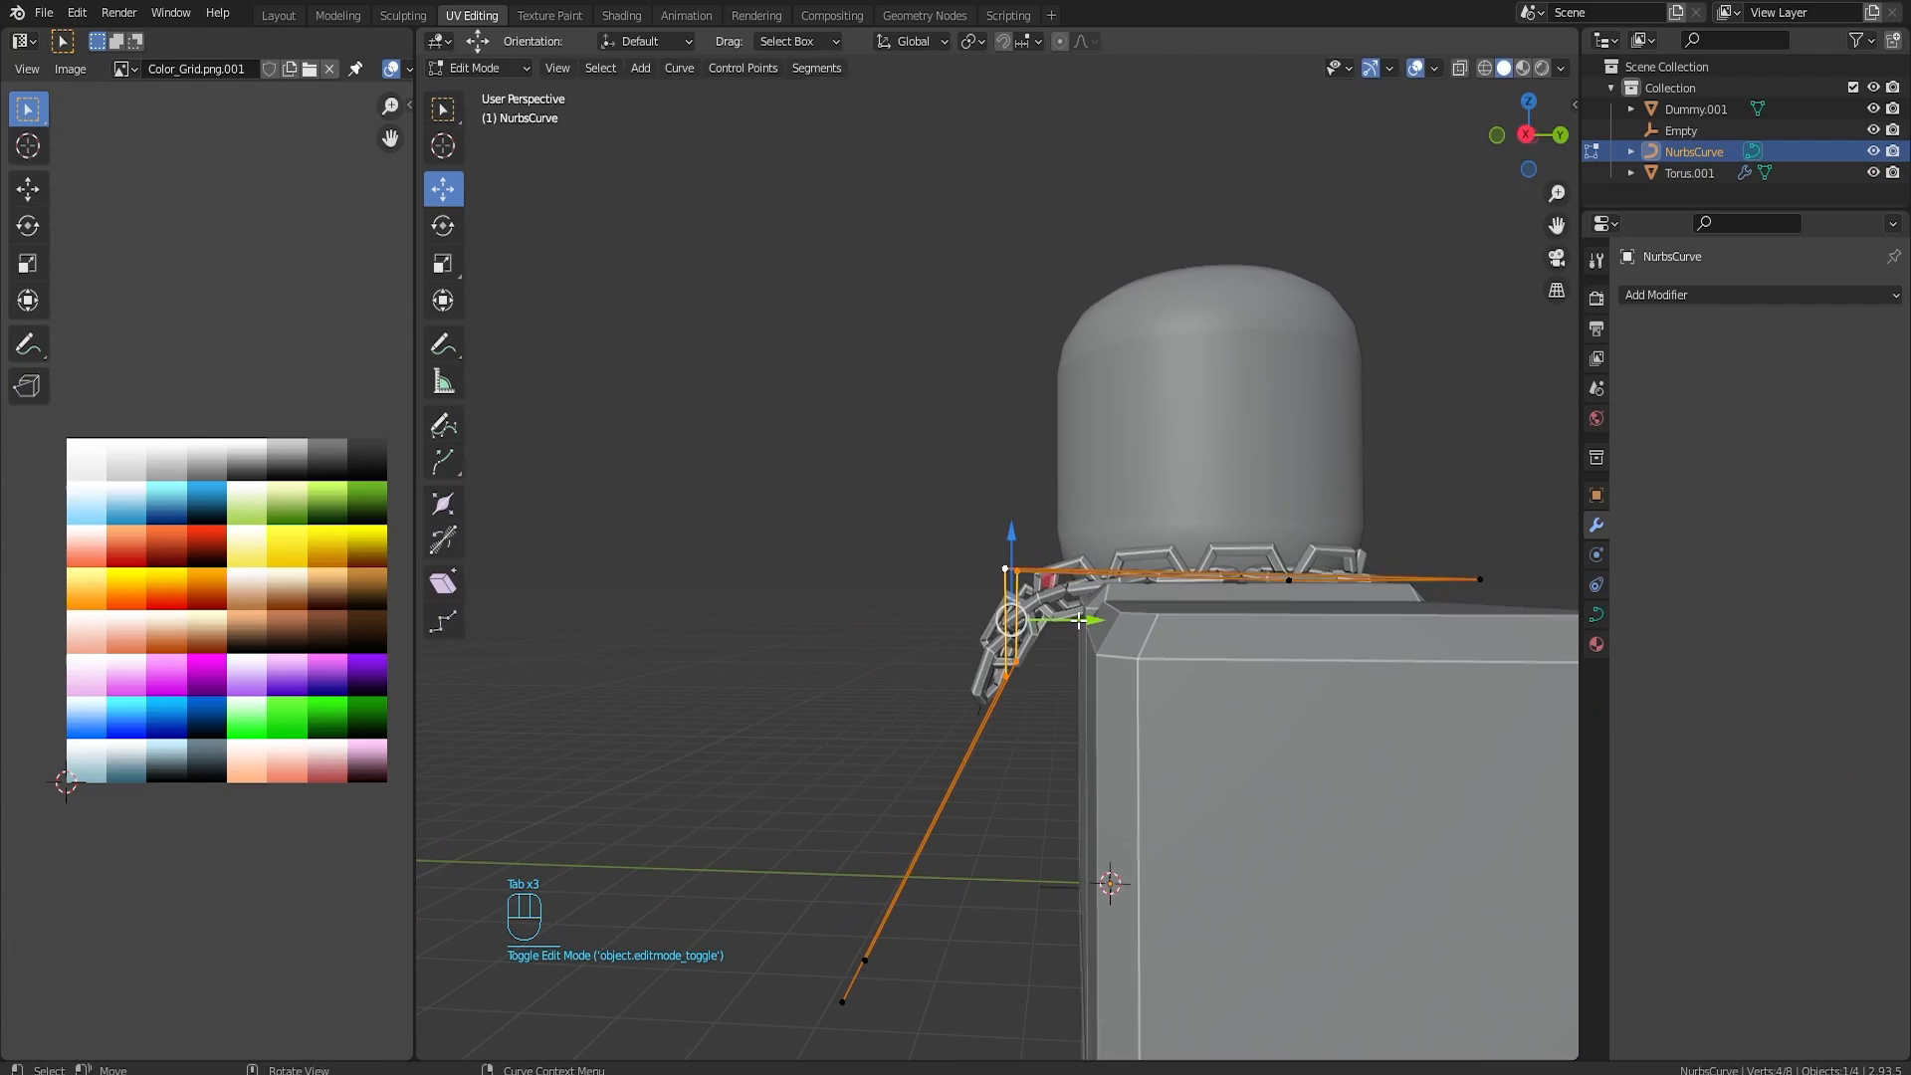
{"action": "left_click_drag", "start_coordinate": [1083, 618], "coordinate": [1142, 620]}
Step: Select the curve's two lowest control points and bring them along Y against the dummy's chest
{"action": "left_click_drag", "start_coordinate": [796, 906], "coordinate": [1108, 965]}
{"action": "mouse_move", "coordinate": [1085, 787]}
{"action": "middle_mouse_down"}
{"action": "mouse_move", "coordinate": [1251, 810]}
{"action": "mouse_move", "coordinate": [1232, 853]}
{"action": "mouse_move", "coordinate": [1071, 820]}
{"action": "middle_mouse_up"}
{"action": "left_click_drag", "start_coordinate": [1055, 865], "coordinate": [1054, 783]}
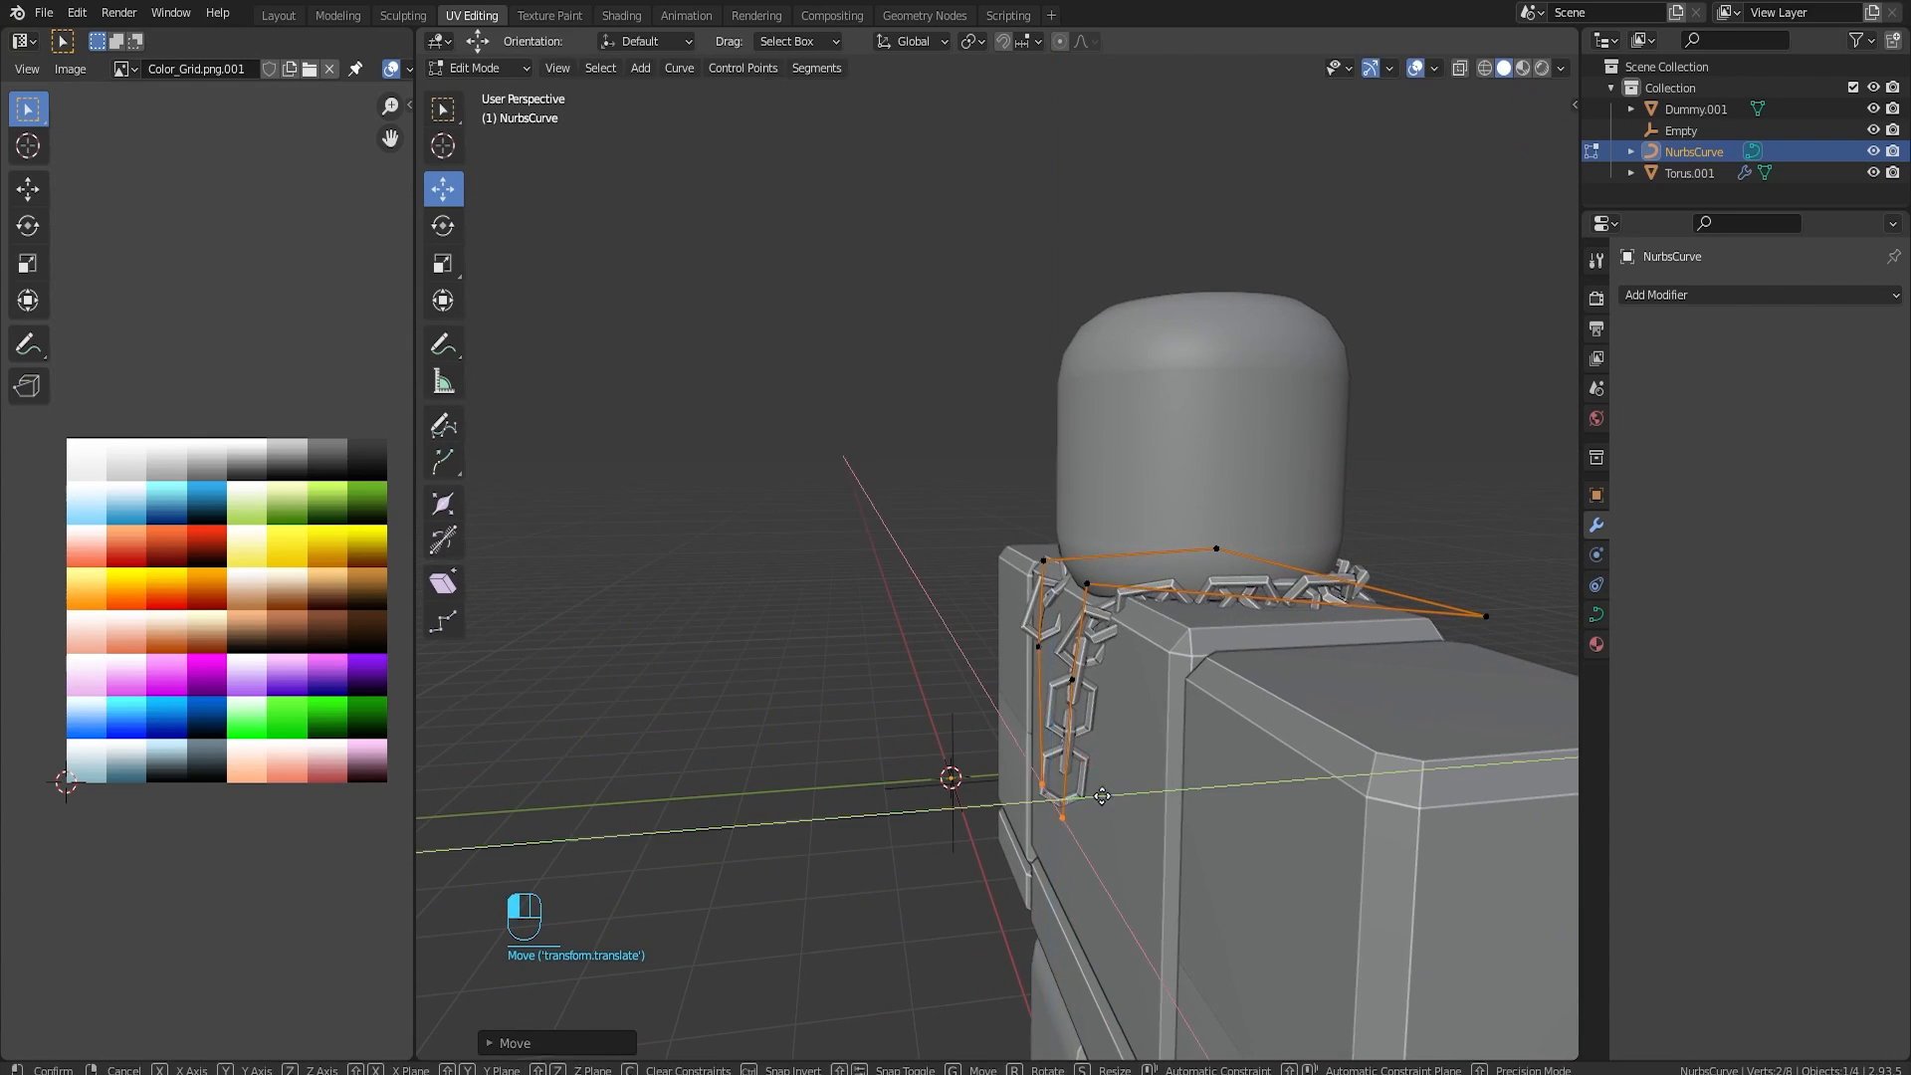
Step: Raise the upper front pair of control points slightly and nudge the middle front pair along Y
{"action": "left_click_drag", "start_coordinate": [1102, 612], "coordinate": [1020, 541]}
{"action": "left_click_drag", "start_coordinate": [1101, 534], "coordinate": [1102, 508]}
{"action": "left_click_drag", "start_coordinate": [998, 630], "coordinate": [1100, 700]}
{"action": "left_click_drag", "start_coordinate": [1091, 624], "coordinate": [1080, 627]}
Step: Adjust the middle and lowest control points of the strand on the +X side, and return to Object Mode
{"action": "middle_click_drag", "start_coordinate": [1080, 721], "coordinate": [1225, 741]}
{"action": "left_click_drag", "start_coordinate": [1010, 787], "coordinate": [1046, 802]}
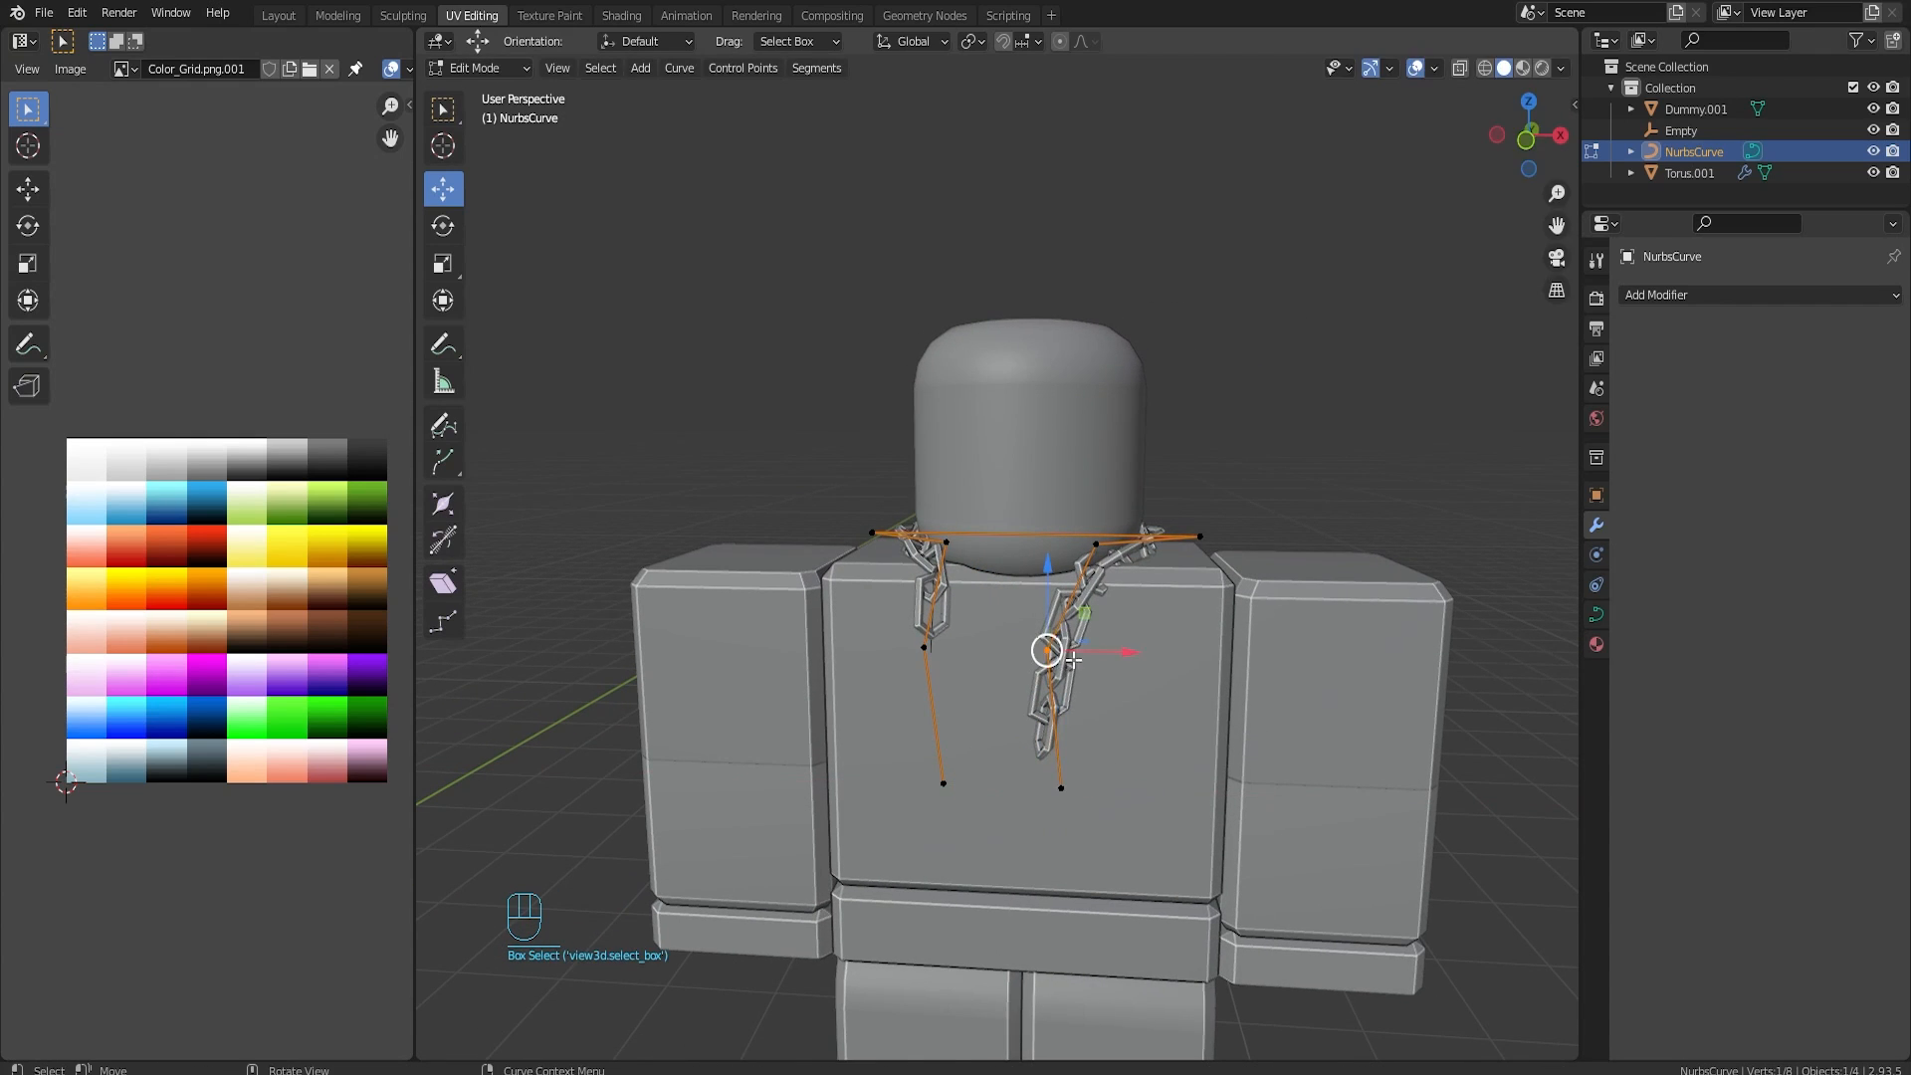
{"action": "left_click_drag", "start_coordinate": [1074, 659], "coordinate": [1070, 762]}
{"action": "middle_click_drag", "start_coordinate": [1070, 762], "coordinate": [948, 748]}
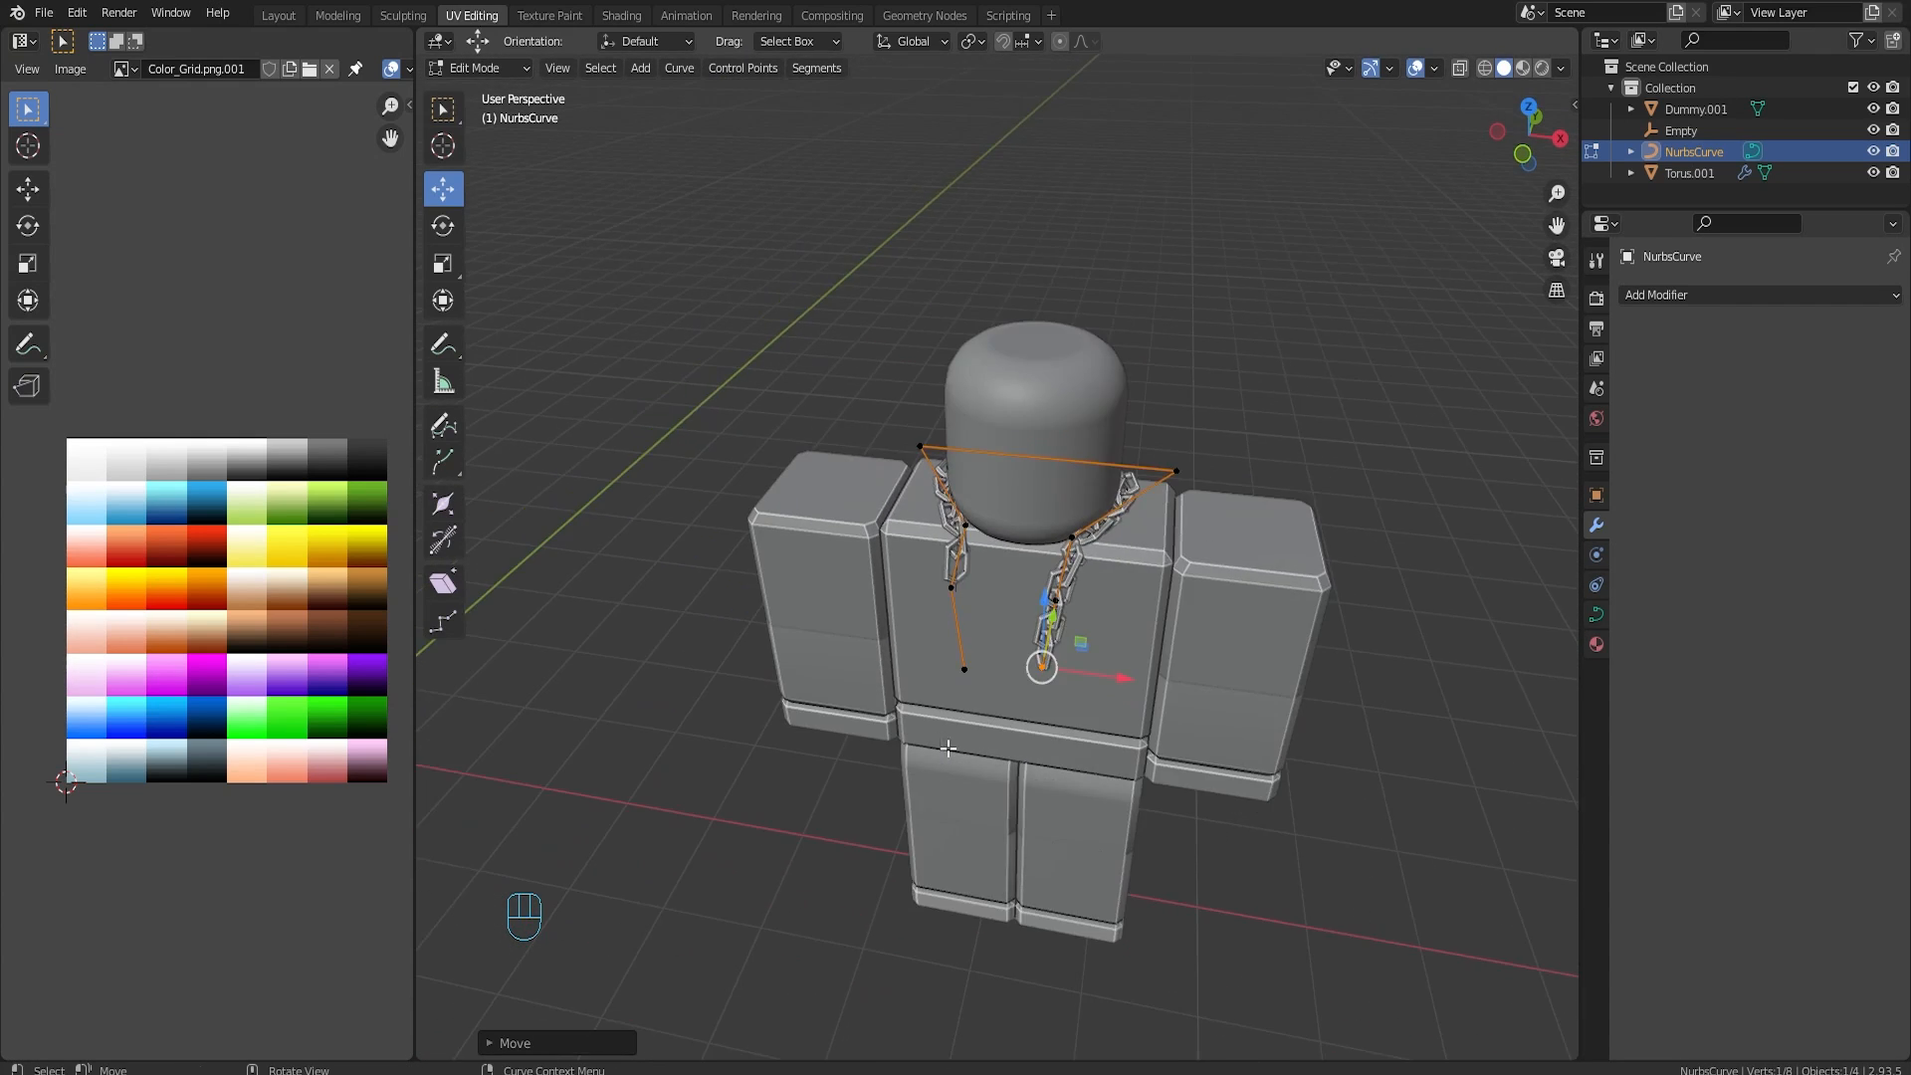
{"action": "scroll", "coordinate": [1158, 946], "scroll_direction": "up", "scroll_amount": 5}
{"action": "scroll", "coordinate": [841, 700], "scroll_direction": "down", "scroll_amount": 6}
{"action": "key", "text": "Tab"}
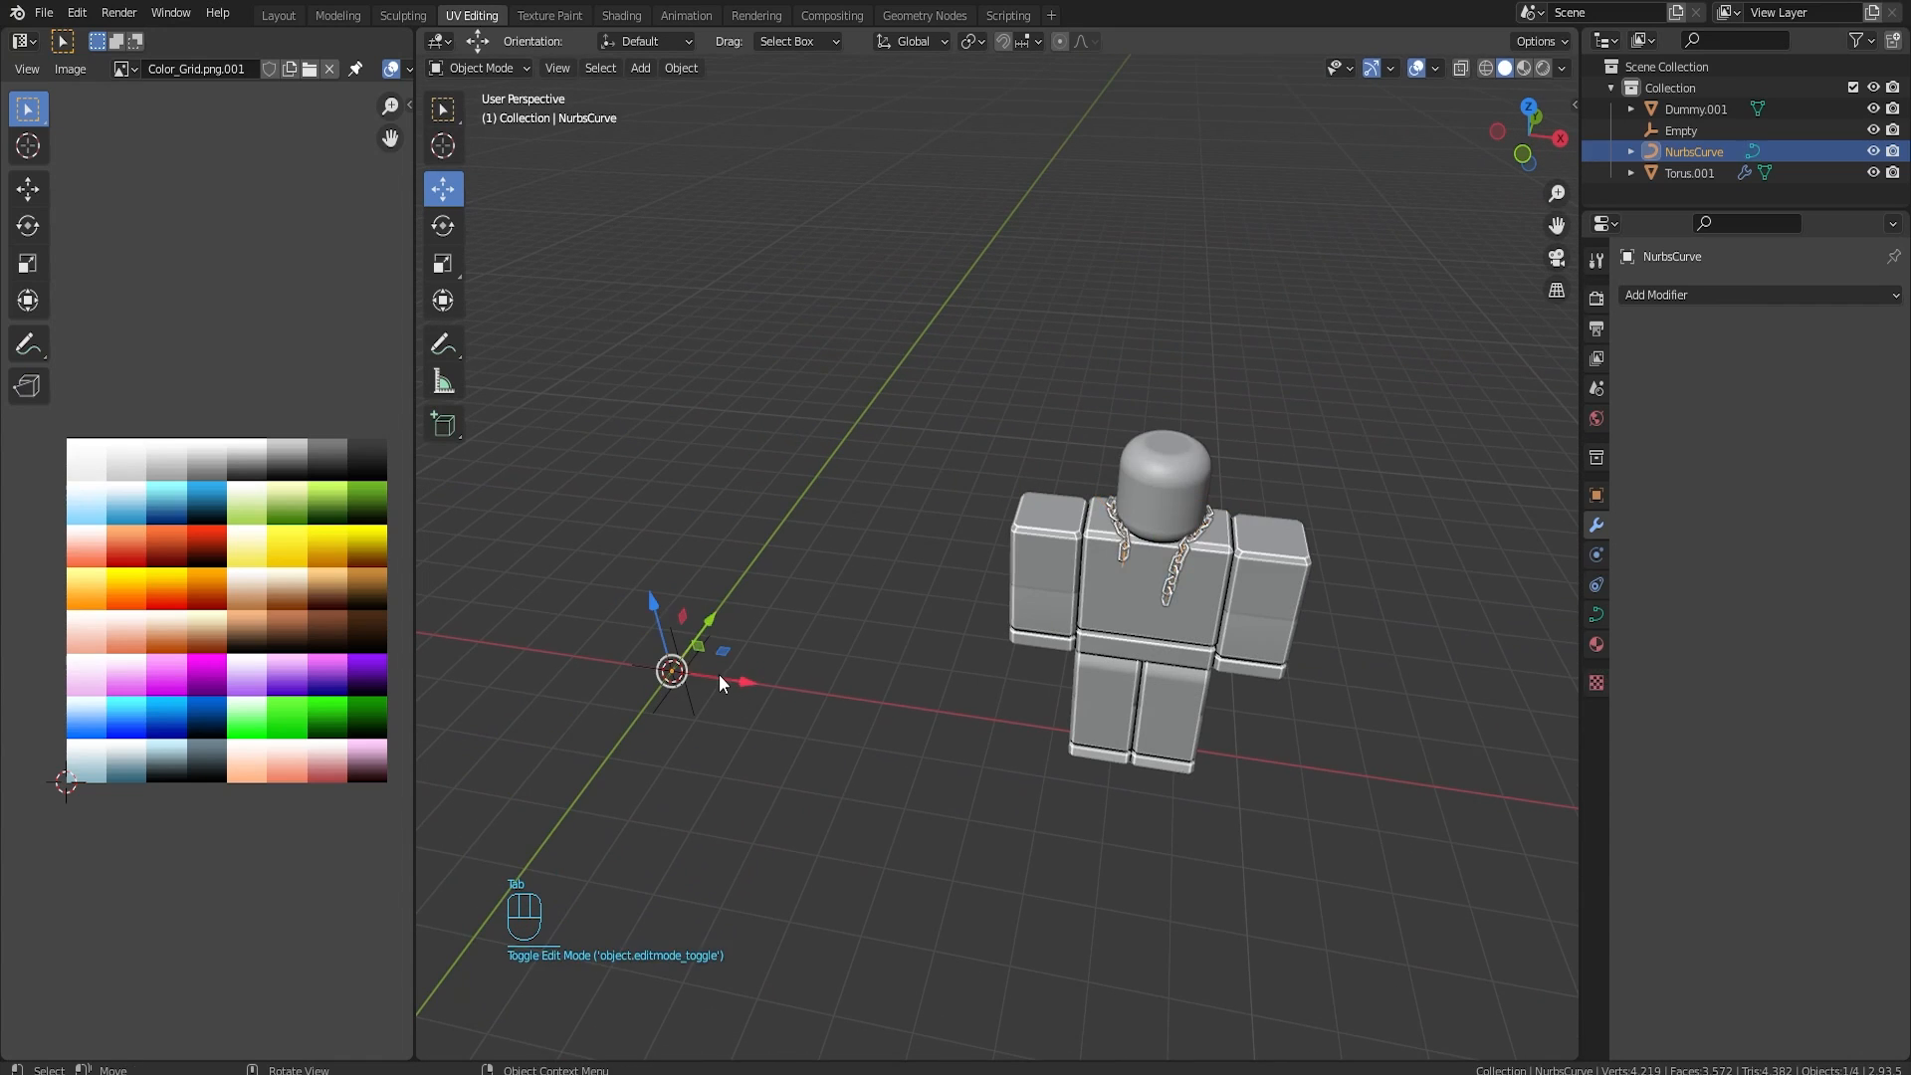
{"action": "left_click", "coordinate": [712, 673]}
{"action": "left_click", "coordinate": [1115, 563]}
{"action": "key", "text": "Tab"}
{"action": "key", "text": "Tab"}
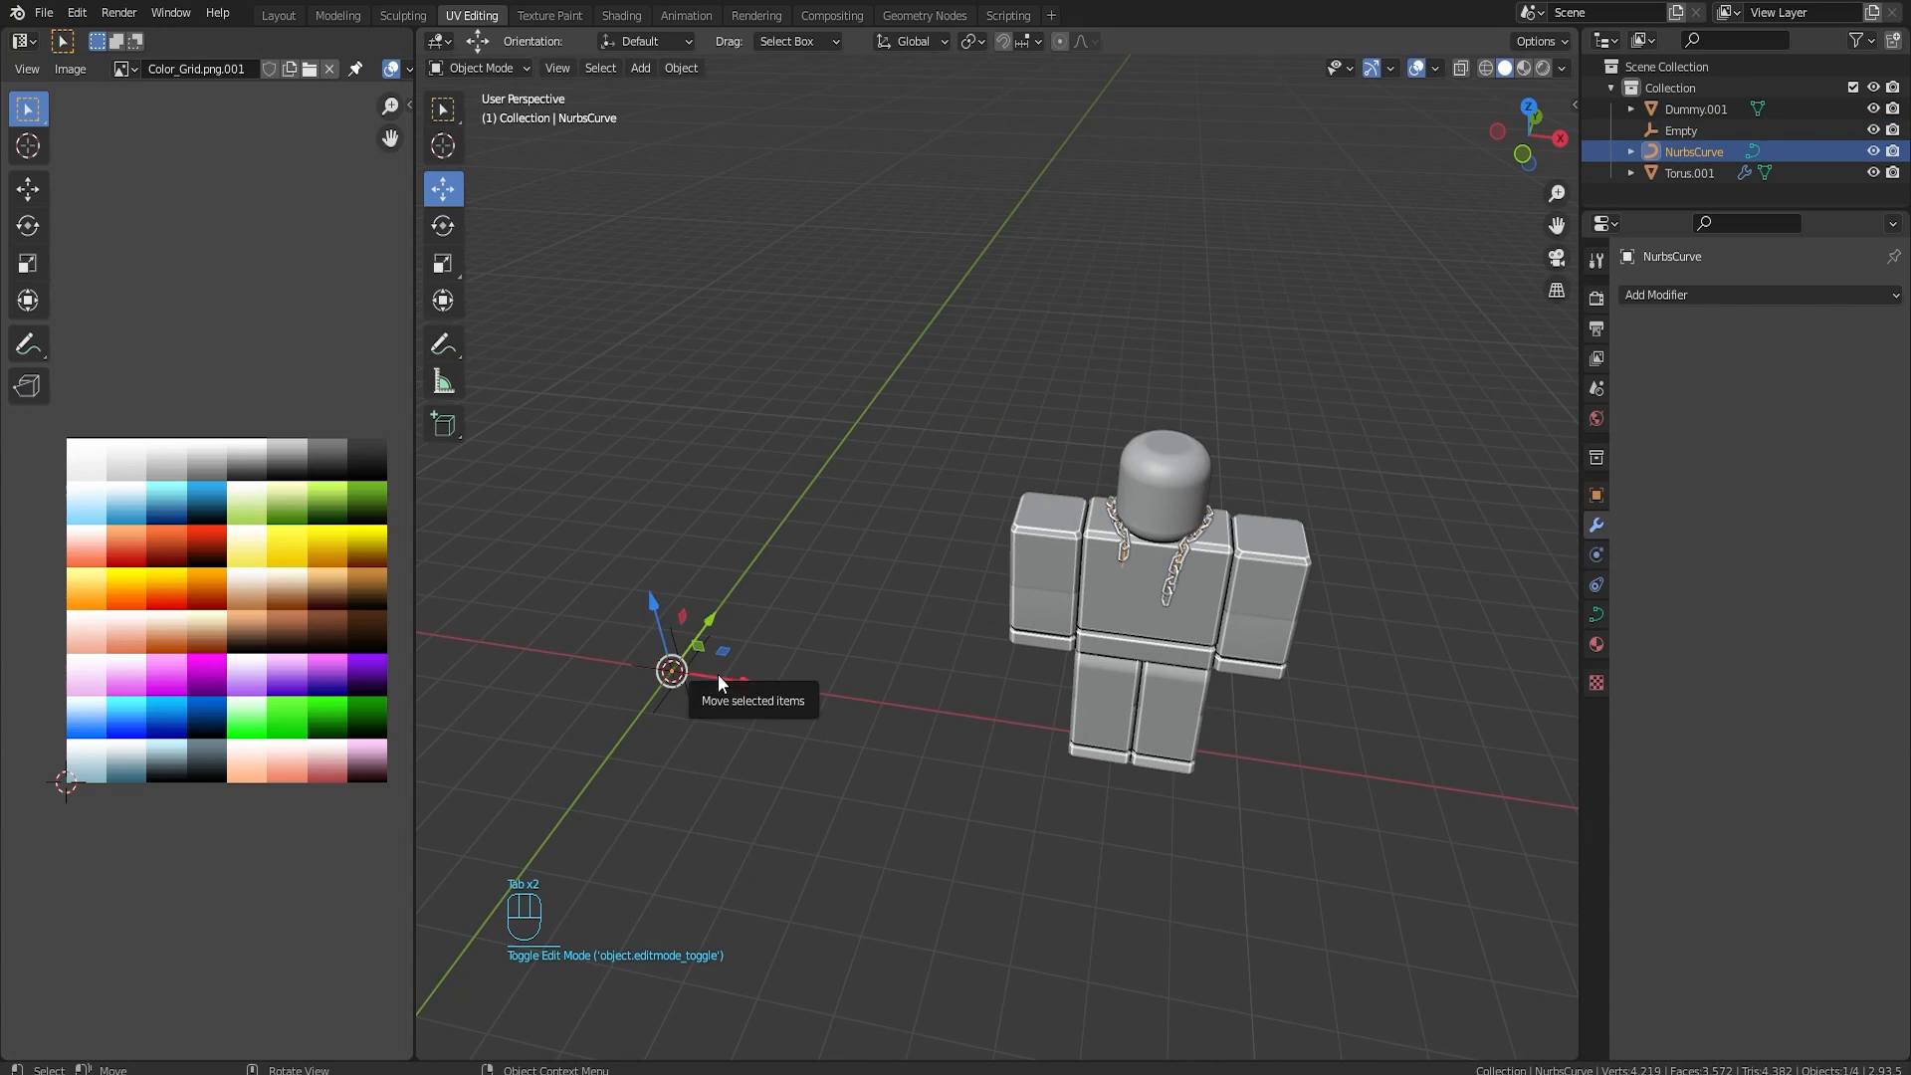
Step: Select the empty together with the torus chain and move both about -0.26 m along X
{"action": "left_click", "coordinate": [711, 673]}
{"action": "left_click", "coordinate": [1168, 602], "text": "shift"}
{"action": "key", "text": "Tab"}
{"action": "key", "text": "Tab"}
{"action": "key", "text": "g"}
{"action": "key", "text": "x"}
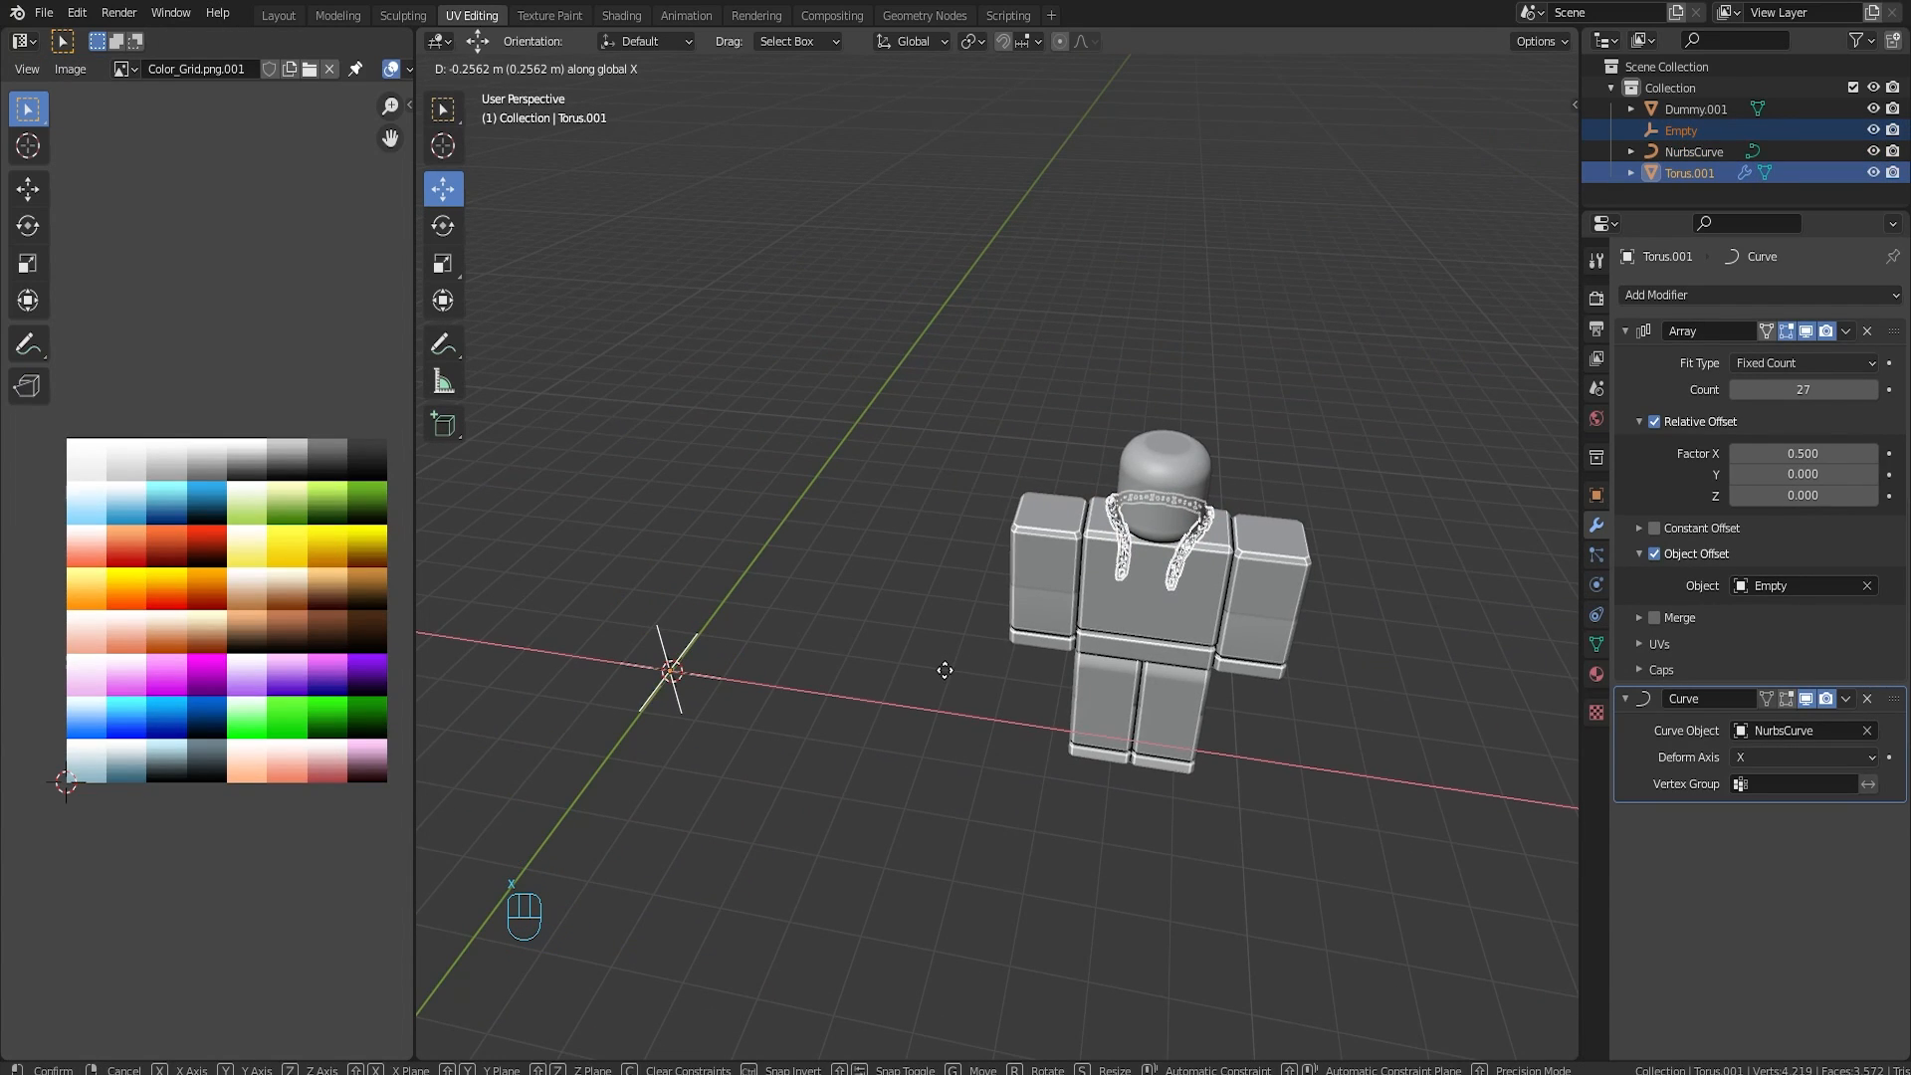
{"action": "left_click", "coordinate": [945, 671]}
Step: Examine the chain's links and their fit around the dummy's neck and chest, checking the mesh in Edit Mode
{"action": "scroll", "coordinate": [1088, 717], "scroll_direction": "up", "scroll_amount": 4}
{"action": "key", "text": "Tab"}
{"action": "key", "text": "Tab"}
{"action": "middle_click_drag", "start_coordinate": [1088, 717], "coordinate": [959, 1028]}
{"action": "scroll", "coordinate": [1328, 670], "scroll_direction": "up", "scroll_amount": 2}
{"action": "scroll", "coordinate": [1328, 670], "scroll_direction": "down", "scroll_amount": 2}
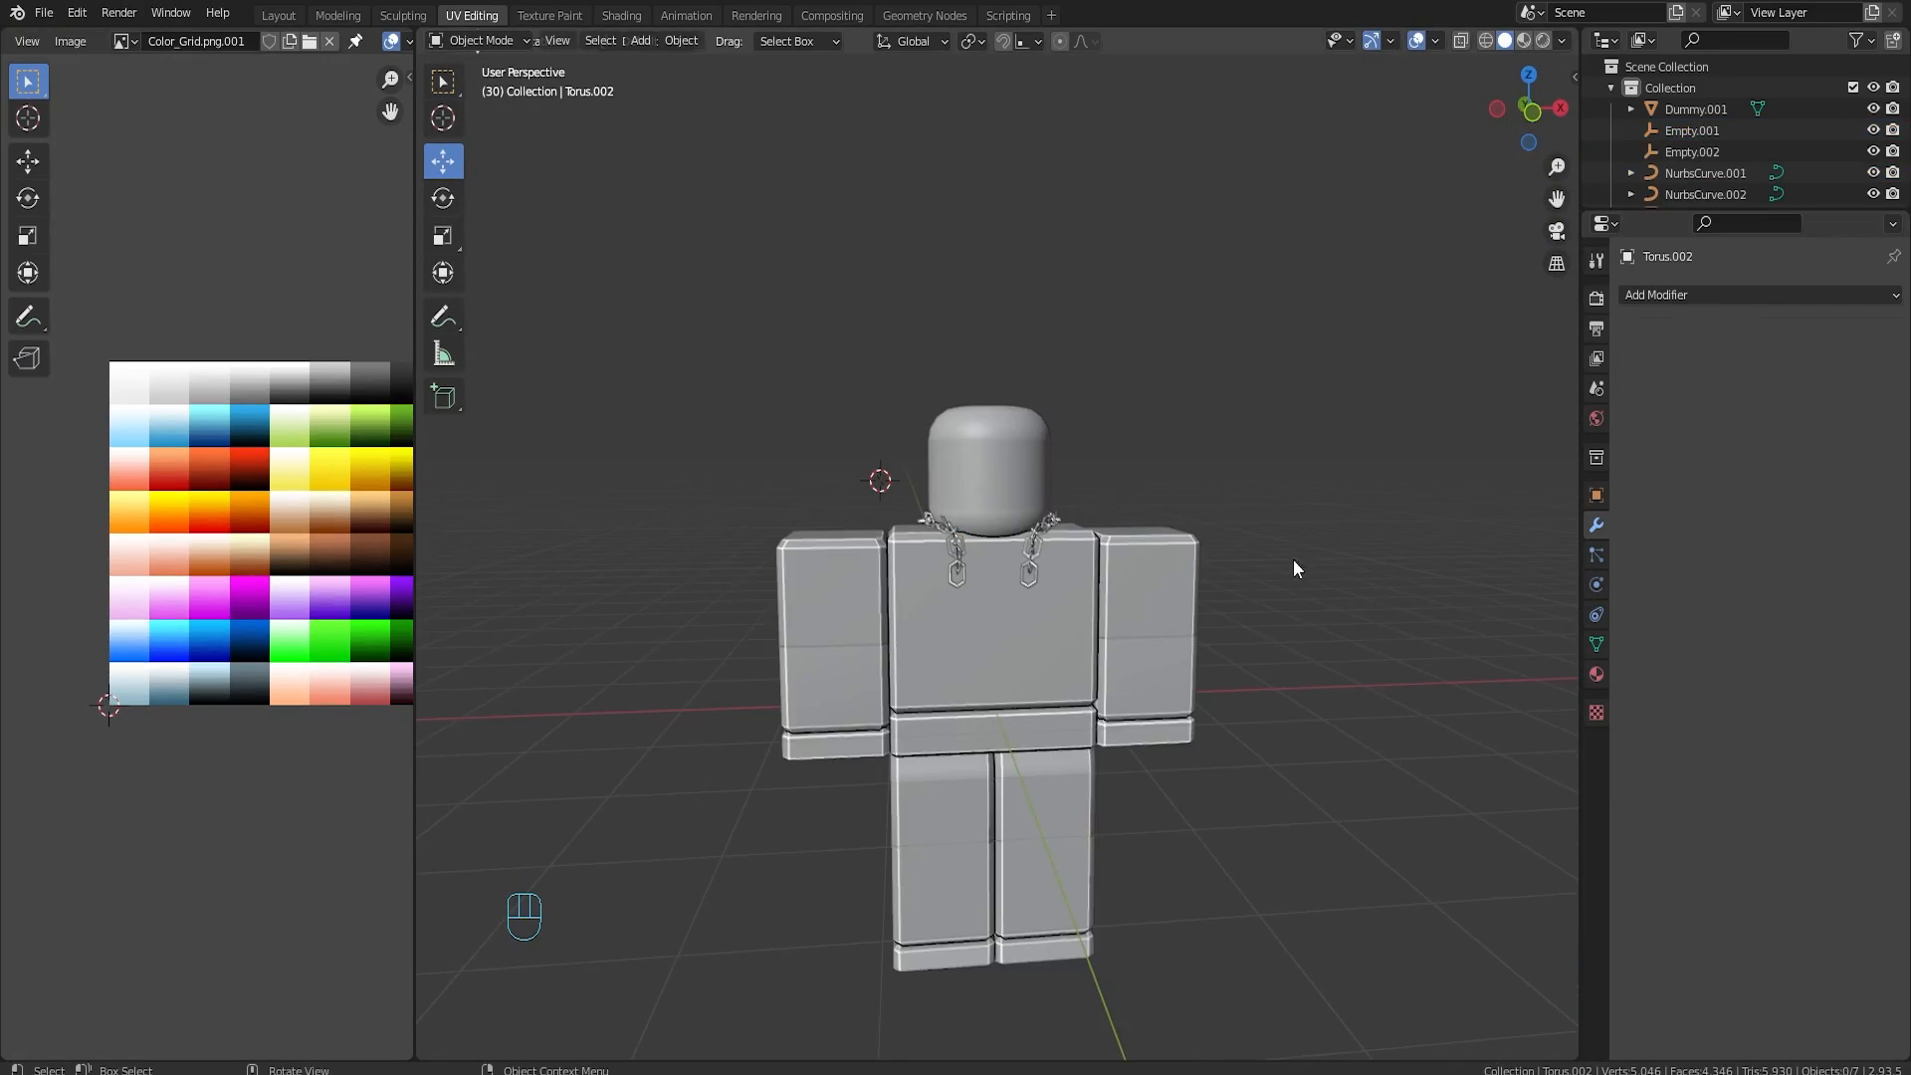
{"action": "scroll", "coordinate": [1085, 571], "scroll_direction": "up", "scroll_amount": 2}
{"action": "key", "text": "Tab"}
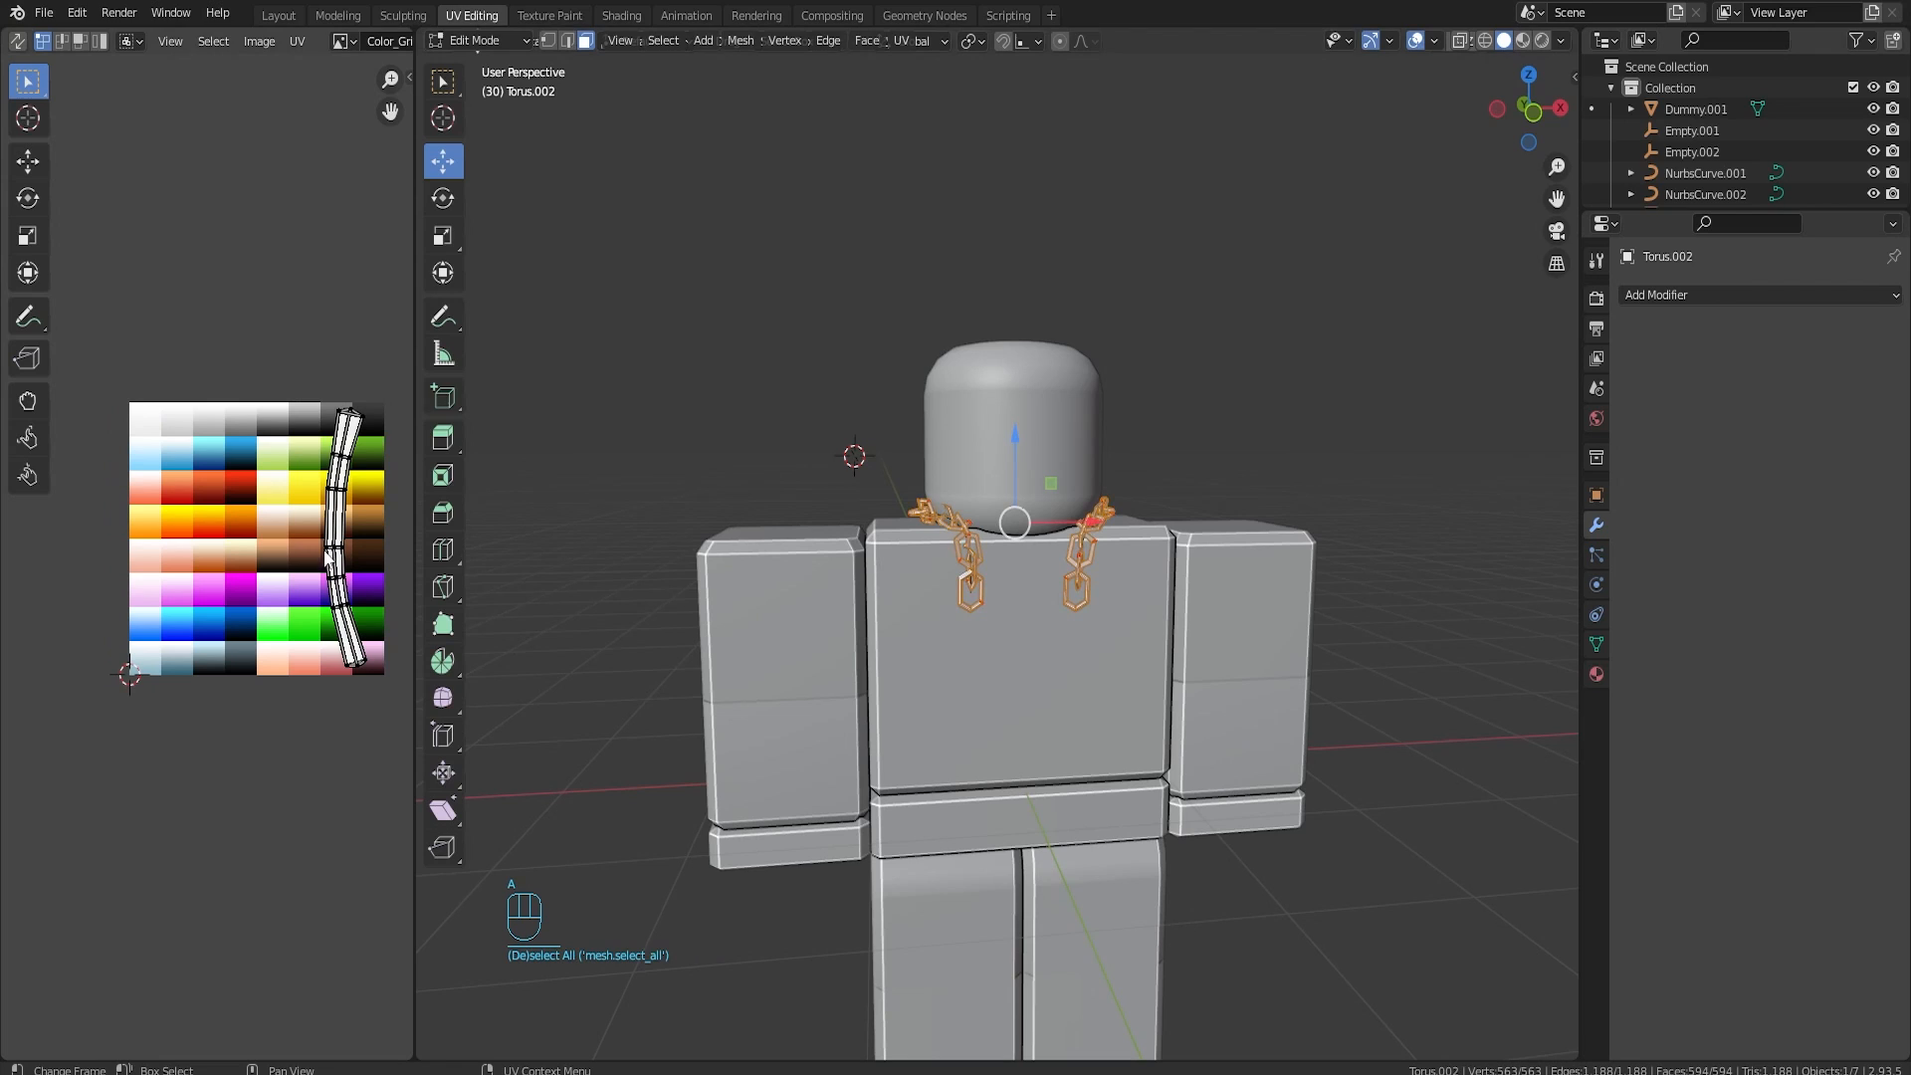
{"action": "mouse_move", "coordinate": [932, 552]}
{"action": "middle_mouse_down"}
{"action": "mouse_move", "coordinate": [1015, 558]}
{"action": "mouse_move", "coordinate": [936, 562]}
{"action": "middle_mouse_up"}
{"action": "scroll", "coordinate": [1288, 581], "scroll_direction": "up", "scroll_amount": 2}
{"action": "left_click", "coordinate": [1288, 580]}
{"action": "middle_click_drag", "start_coordinate": [1289, 580], "coordinate": [1394, 517], "text": "shift"}
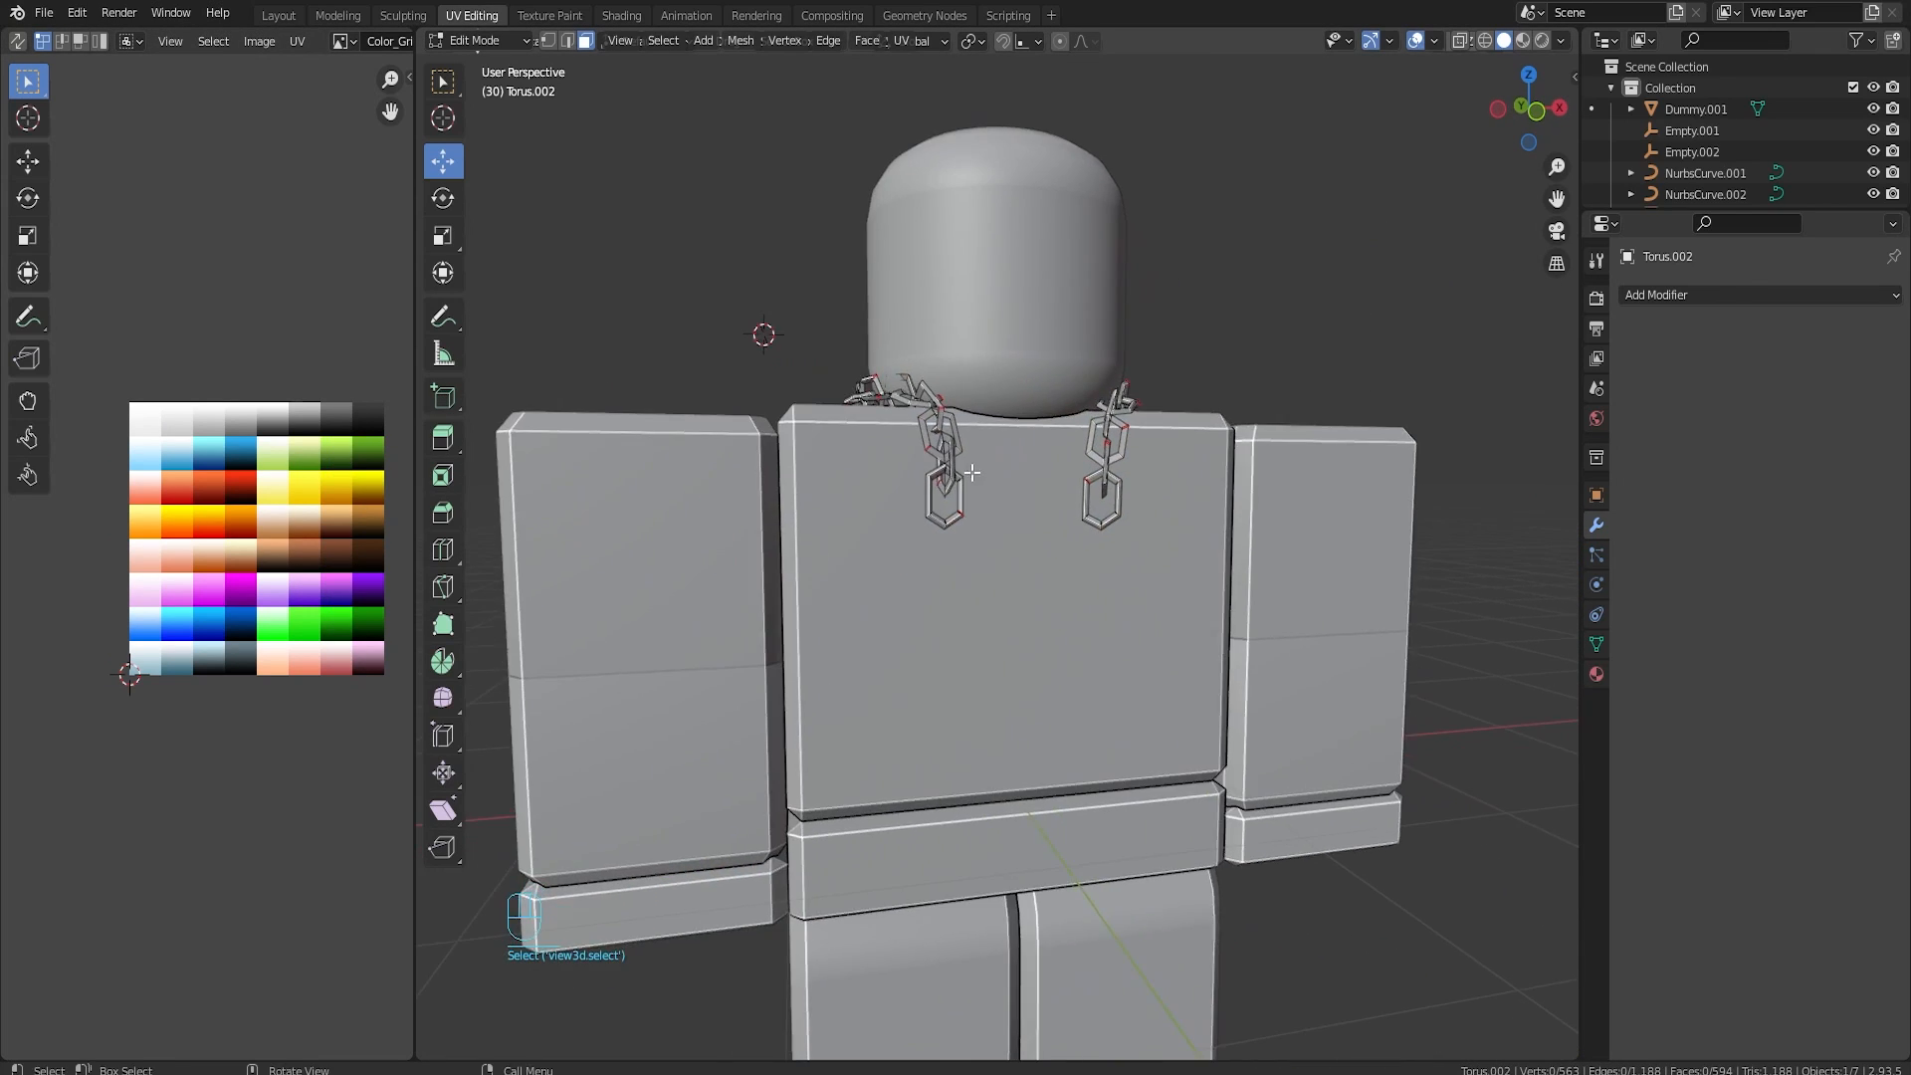
{"action": "middle_click_drag", "start_coordinate": [1095, 567], "coordinate": [1006, 587]}
{"action": "middle_click_drag", "start_coordinate": [1005, 587], "coordinate": [1041, 576], "text": "shift"}
Step: Add a text object in Object Mode, rotate it 90° to stand upright, and place it beside the dummy
{"action": "scroll", "coordinate": [1041, 575], "scroll_direction": "down", "scroll_amount": 5}
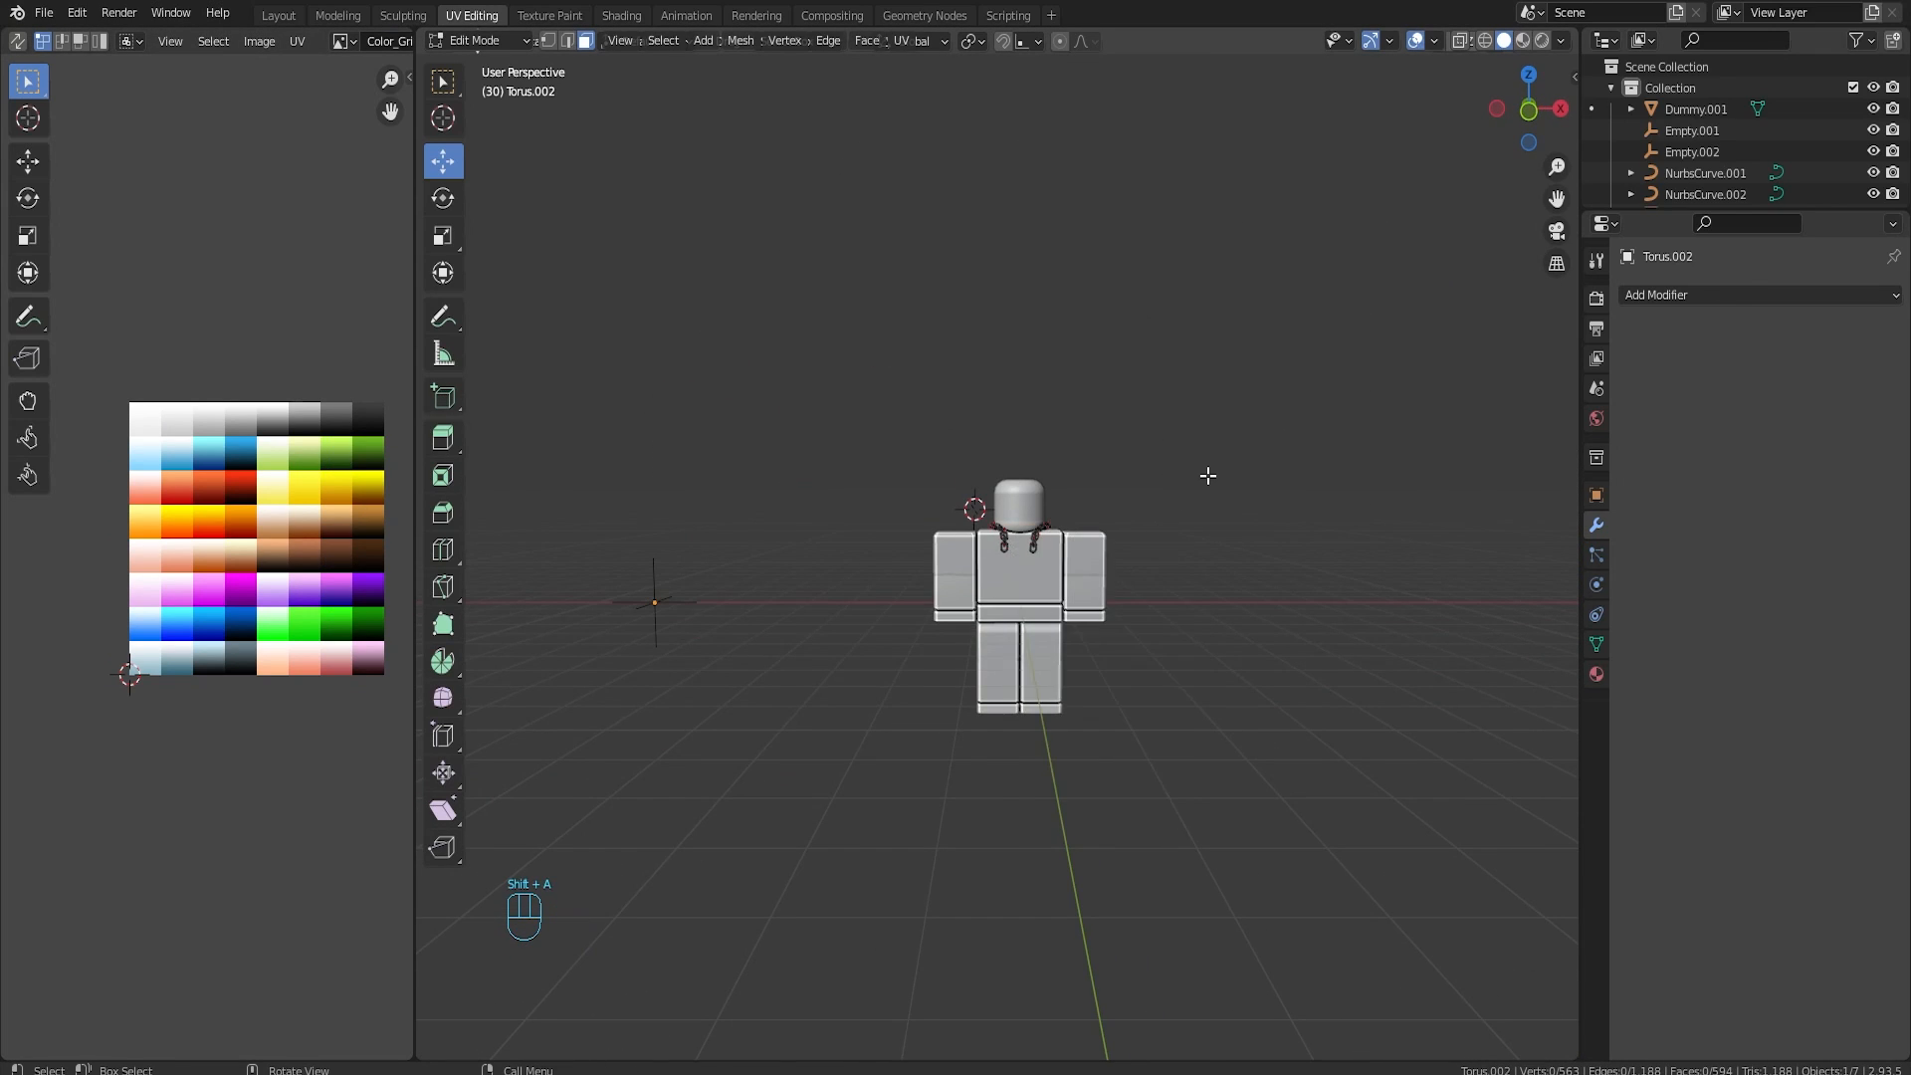
{"action": "scroll", "coordinate": [1183, 512], "scroll_direction": "up", "scroll_amount": 2}
{"action": "key", "text": "Tab"}
{"action": "key", "text": "shift+a"}
{"action": "left_click", "coordinate": [1201, 571]}
{"action": "middle_click_drag", "start_coordinate": [1060, 553], "coordinate": [1021, 446], "text": "alt"}
{"action": "type", "text": "r90"}
{"action": "left_click", "coordinate": [1185, 502]}
{"action": "left_click_drag", "start_coordinate": [1021, 446], "coordinate": [769, 448]}
Step: Replace the text object's default wording with "BigW"
{"action": "middle_click_drag", "start_coordinate": [798, 486], "coordinate": [994, 565], "text": "shift"}
{"action": "key", "text": "Tab"}
{"action": "key", "text": "BackSpace"}
{"action": "key", "text": "BackSpace"}
{"action": "key", "text": "BackSpace"}
{"action": "key", "text": "BackSpace"}
{"action": "key", "text": "BackSpace"}
{"action": "scroll", "coordinate": [1008, 584], "scroll_direction": "up", "scroll_amount": 2}
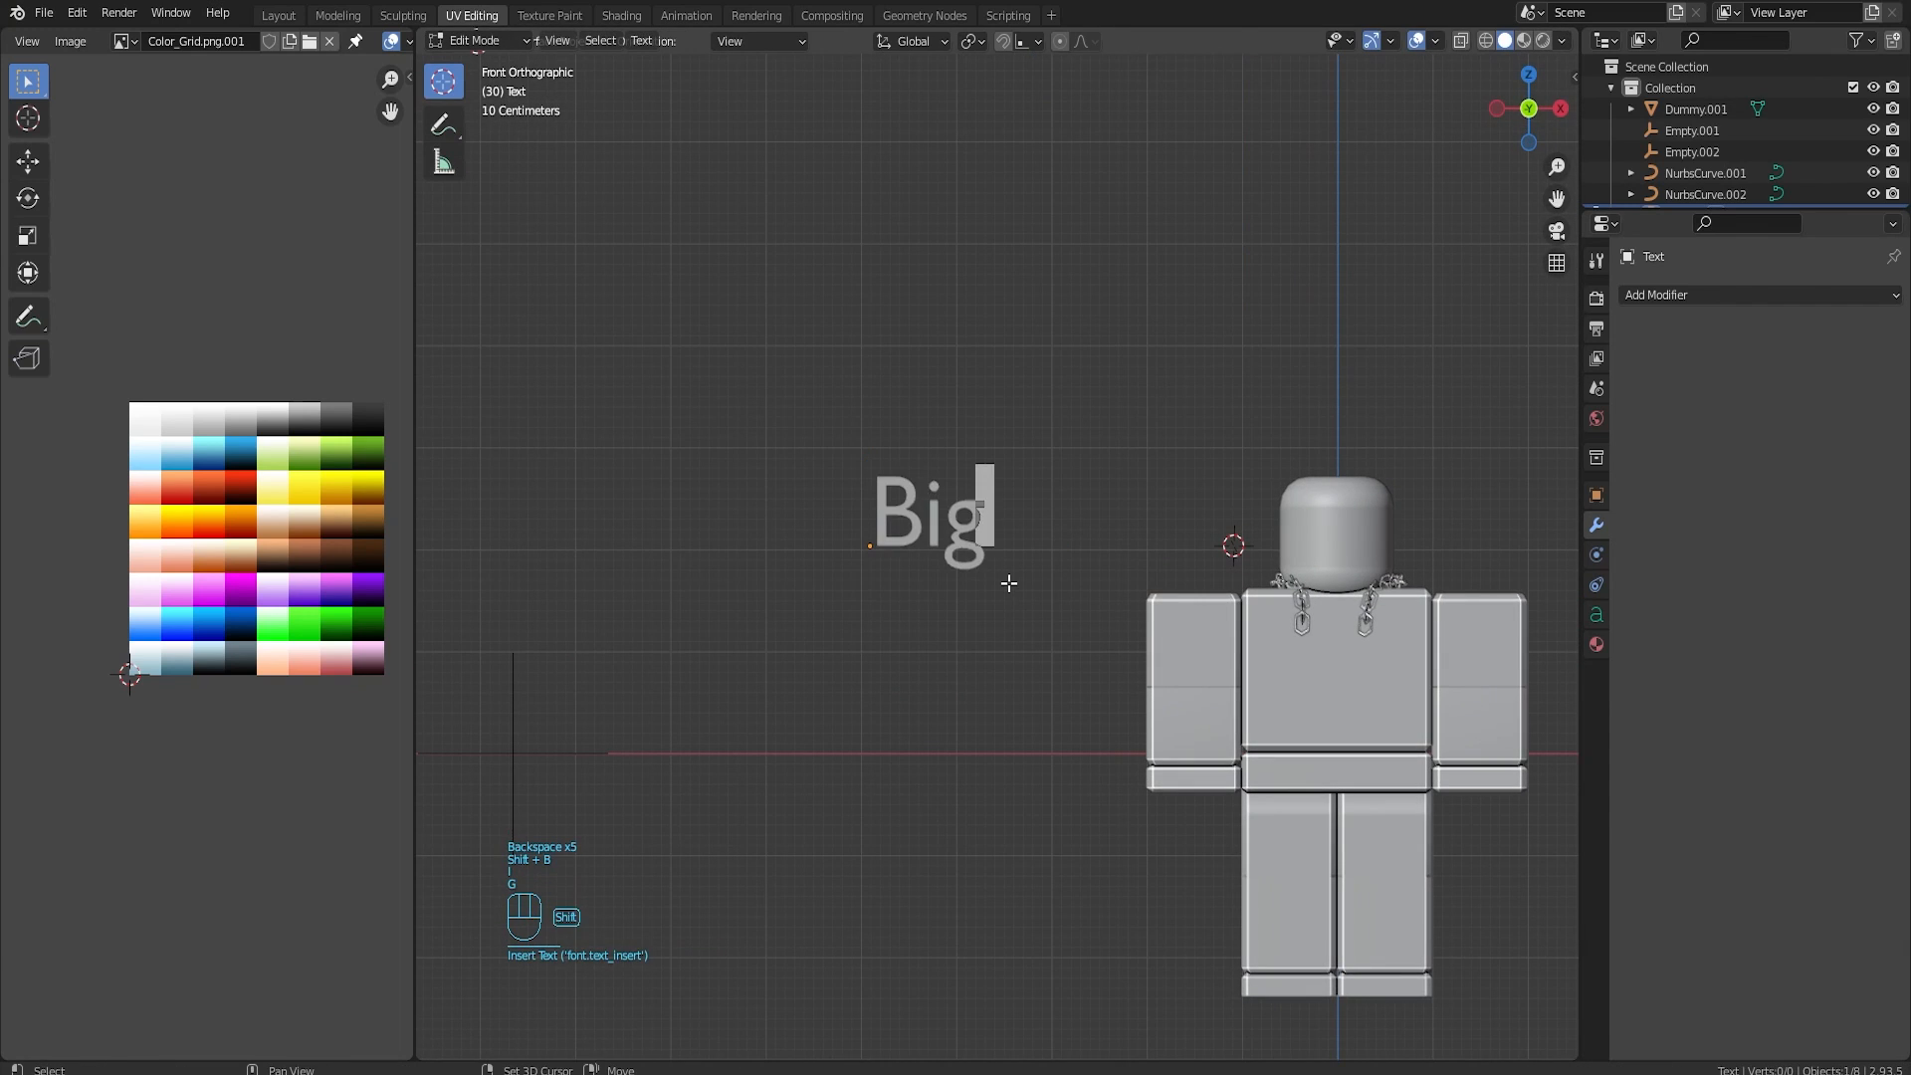
Step: Open the file browser for the text's regular font and look through the fonts in C:\Windows\Fonts
{"action": "left_click", "coordinate": [1597, 616]}
{"action": "left_click", "coordinate": [1872, 681]}
{"action": "left_click", "coordinate": [1343, 243]}
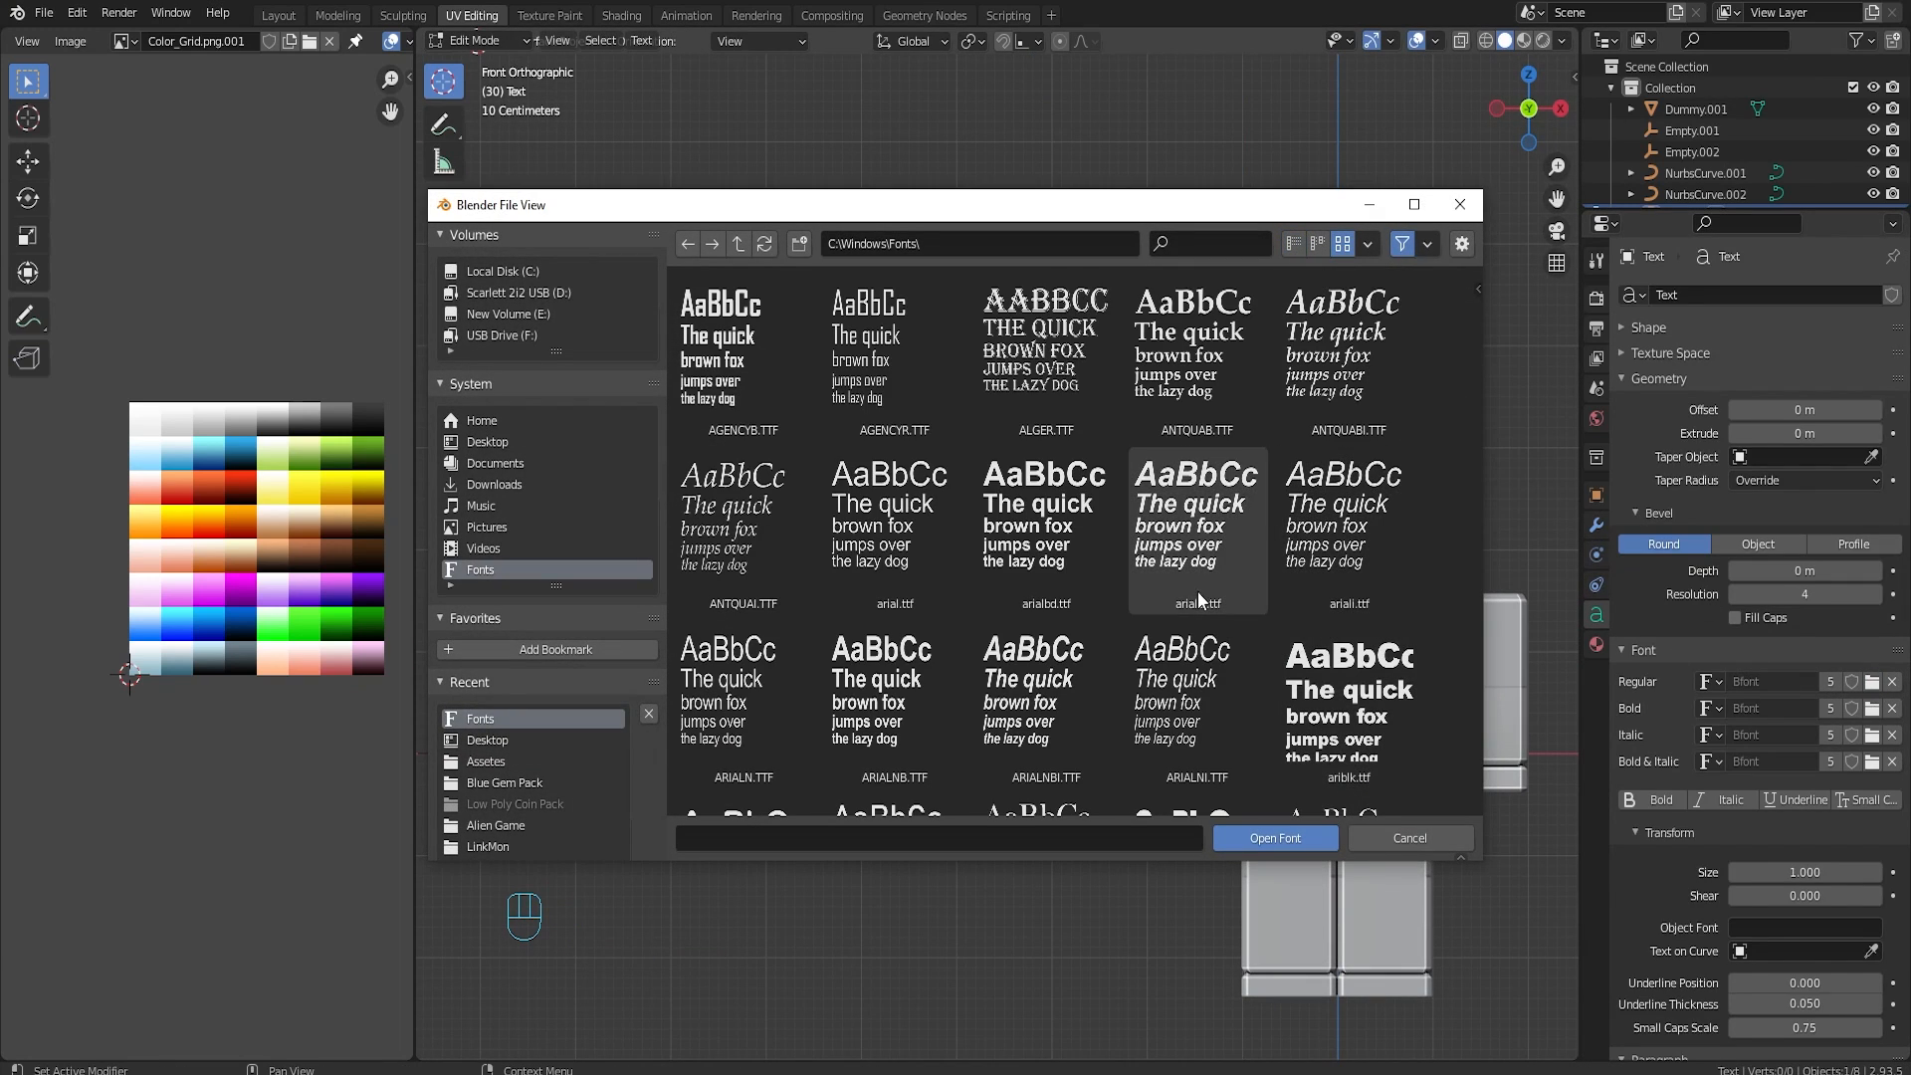
{"action": "left_click", "coordinate": [1430, 244]}
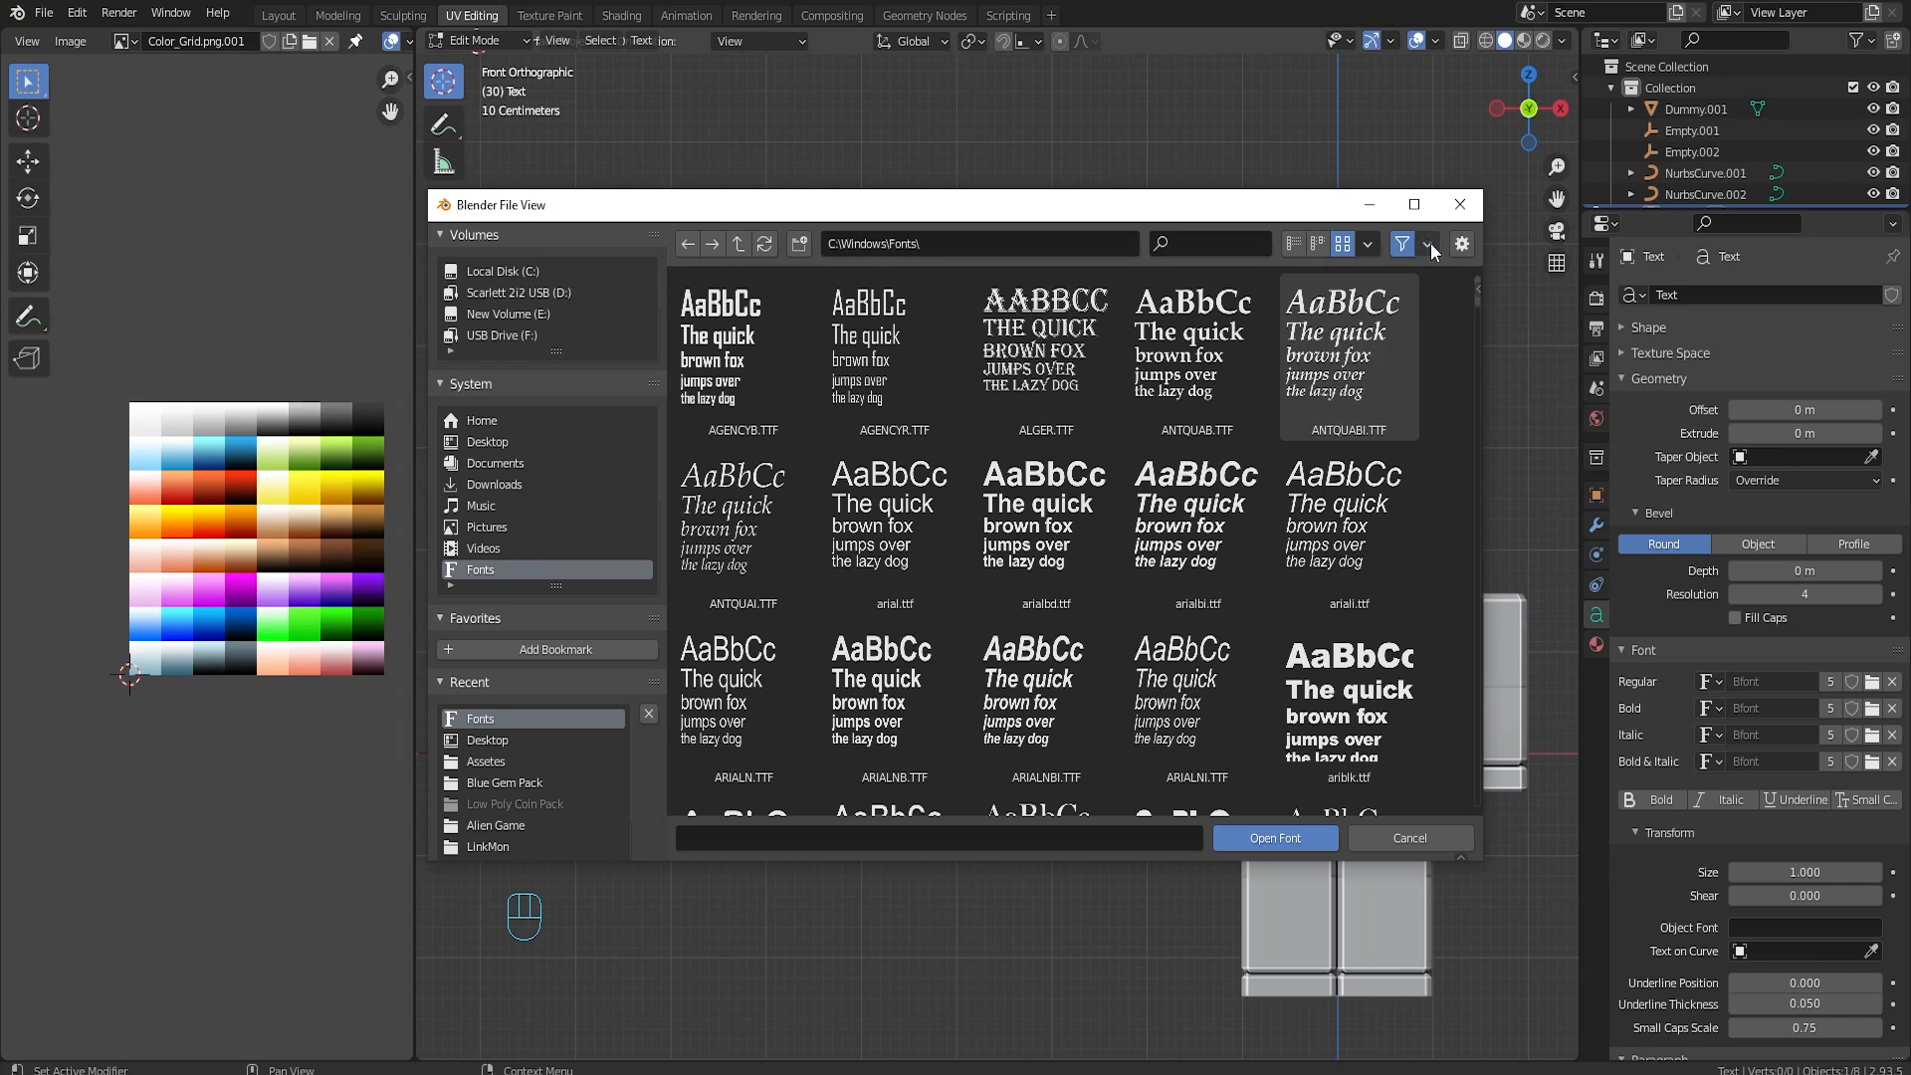
{"action": "scroll", "coordinate": [1244, 557], "scroll_direction": "down", "scroll_amount": 4}
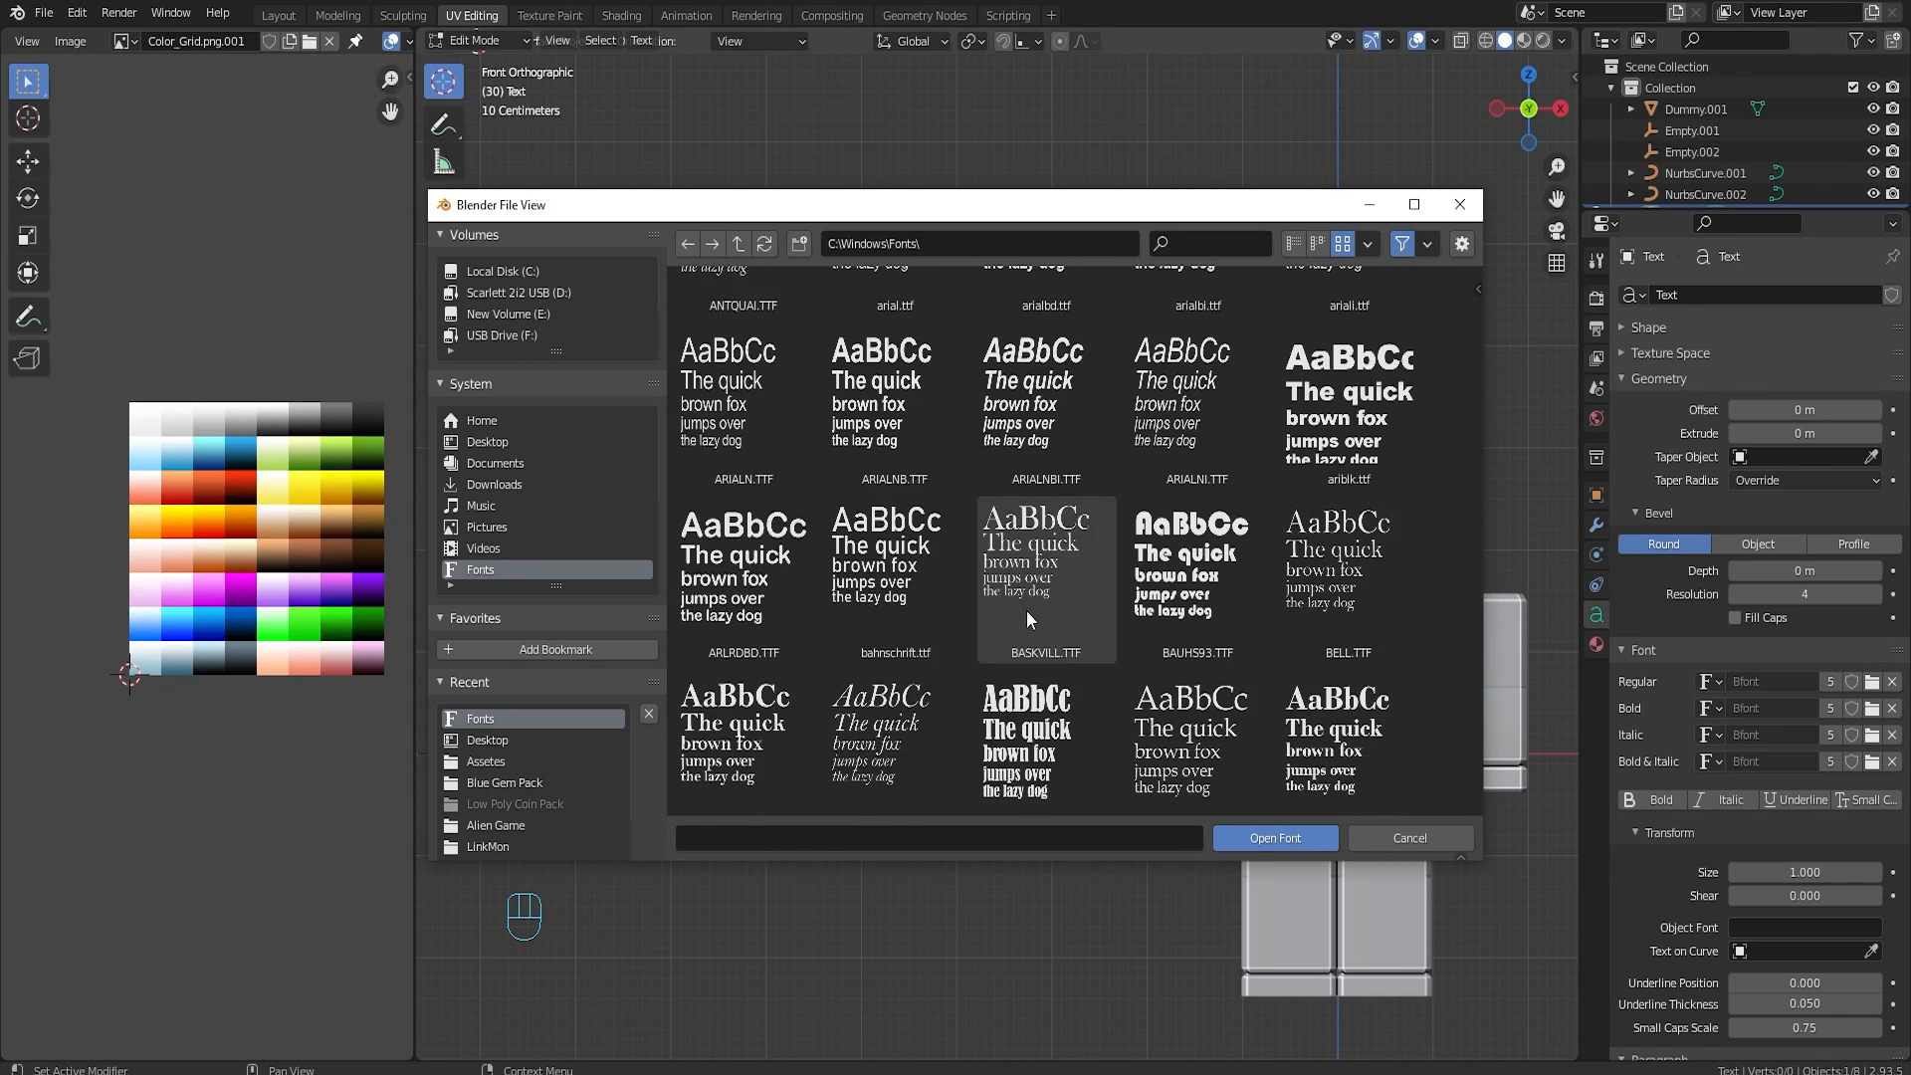
{"action": "scroll", "coordinate": [1029, 619], "scroll_direction": "down", "scroll_amount": 10}
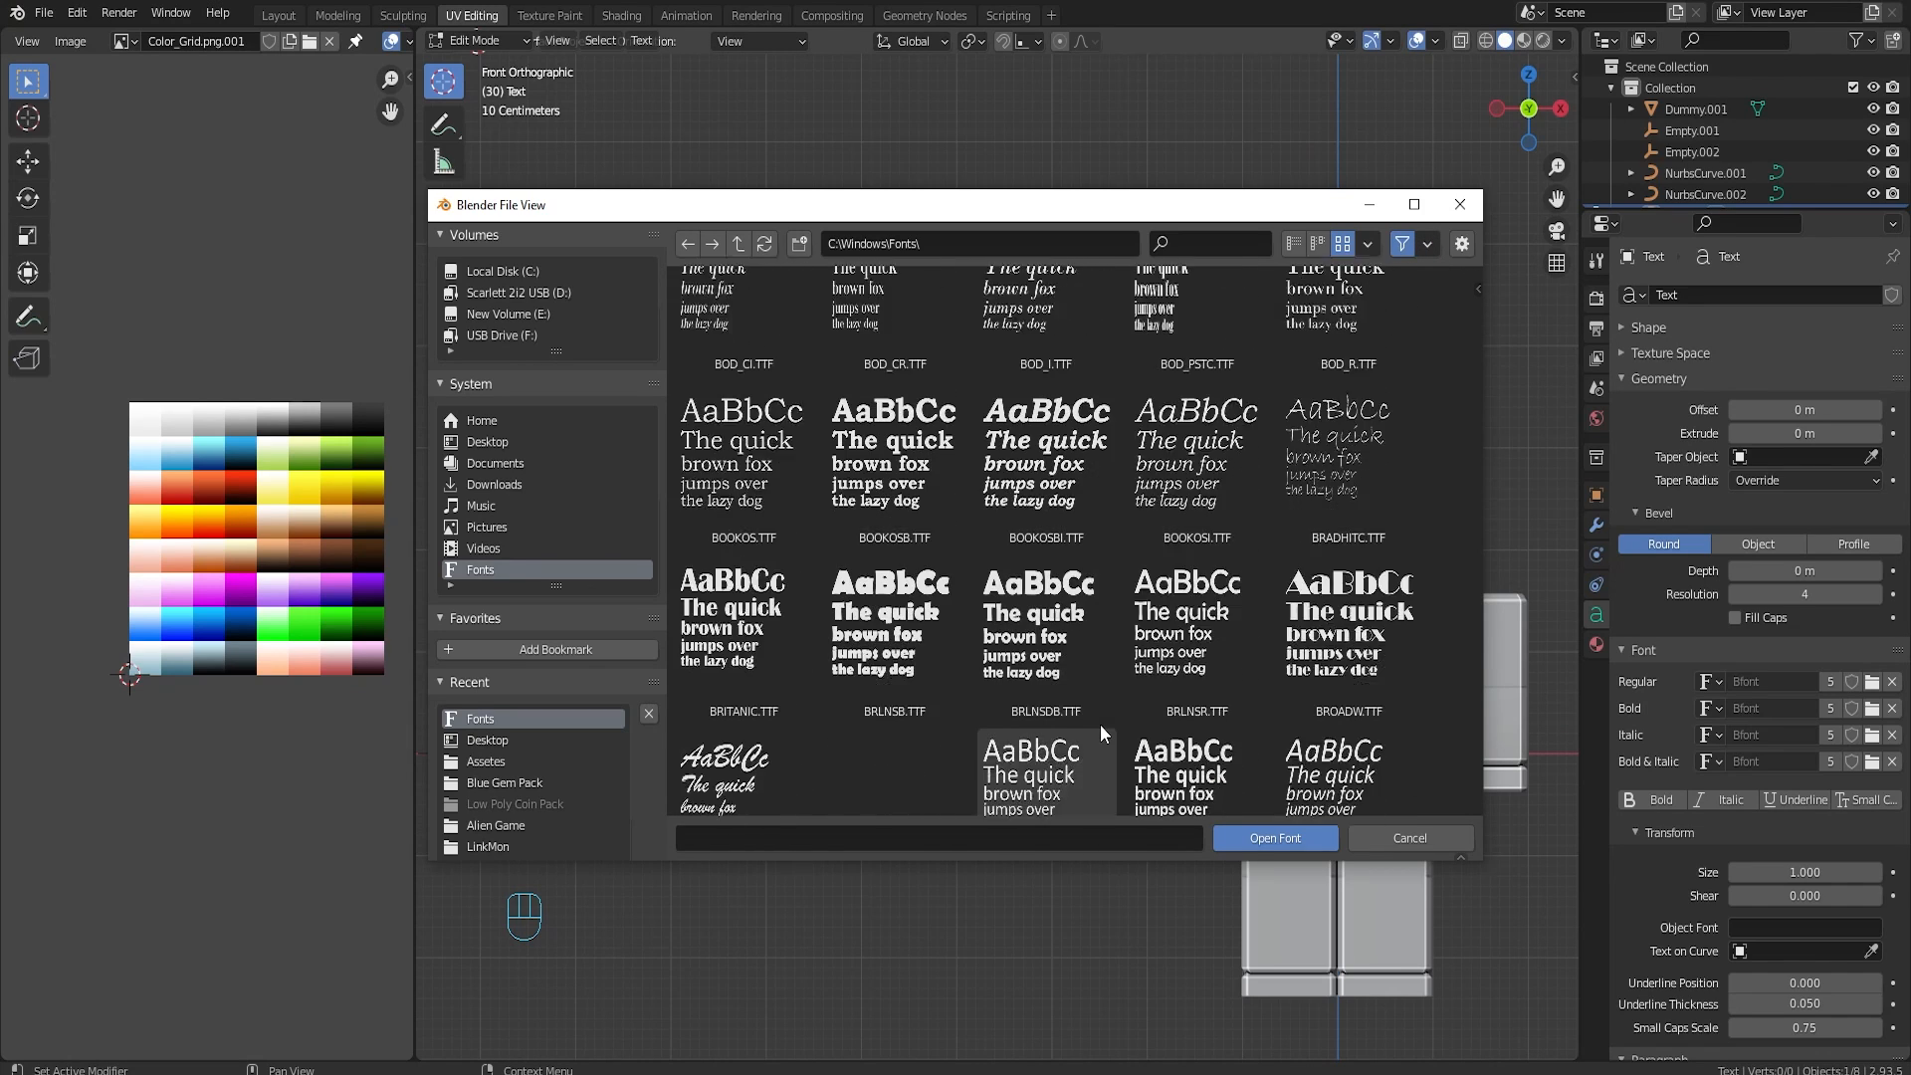
{"action": "scroll", "coordinate": [1101, 719], "scroll_direction": "down", "scroll_amount": 5}
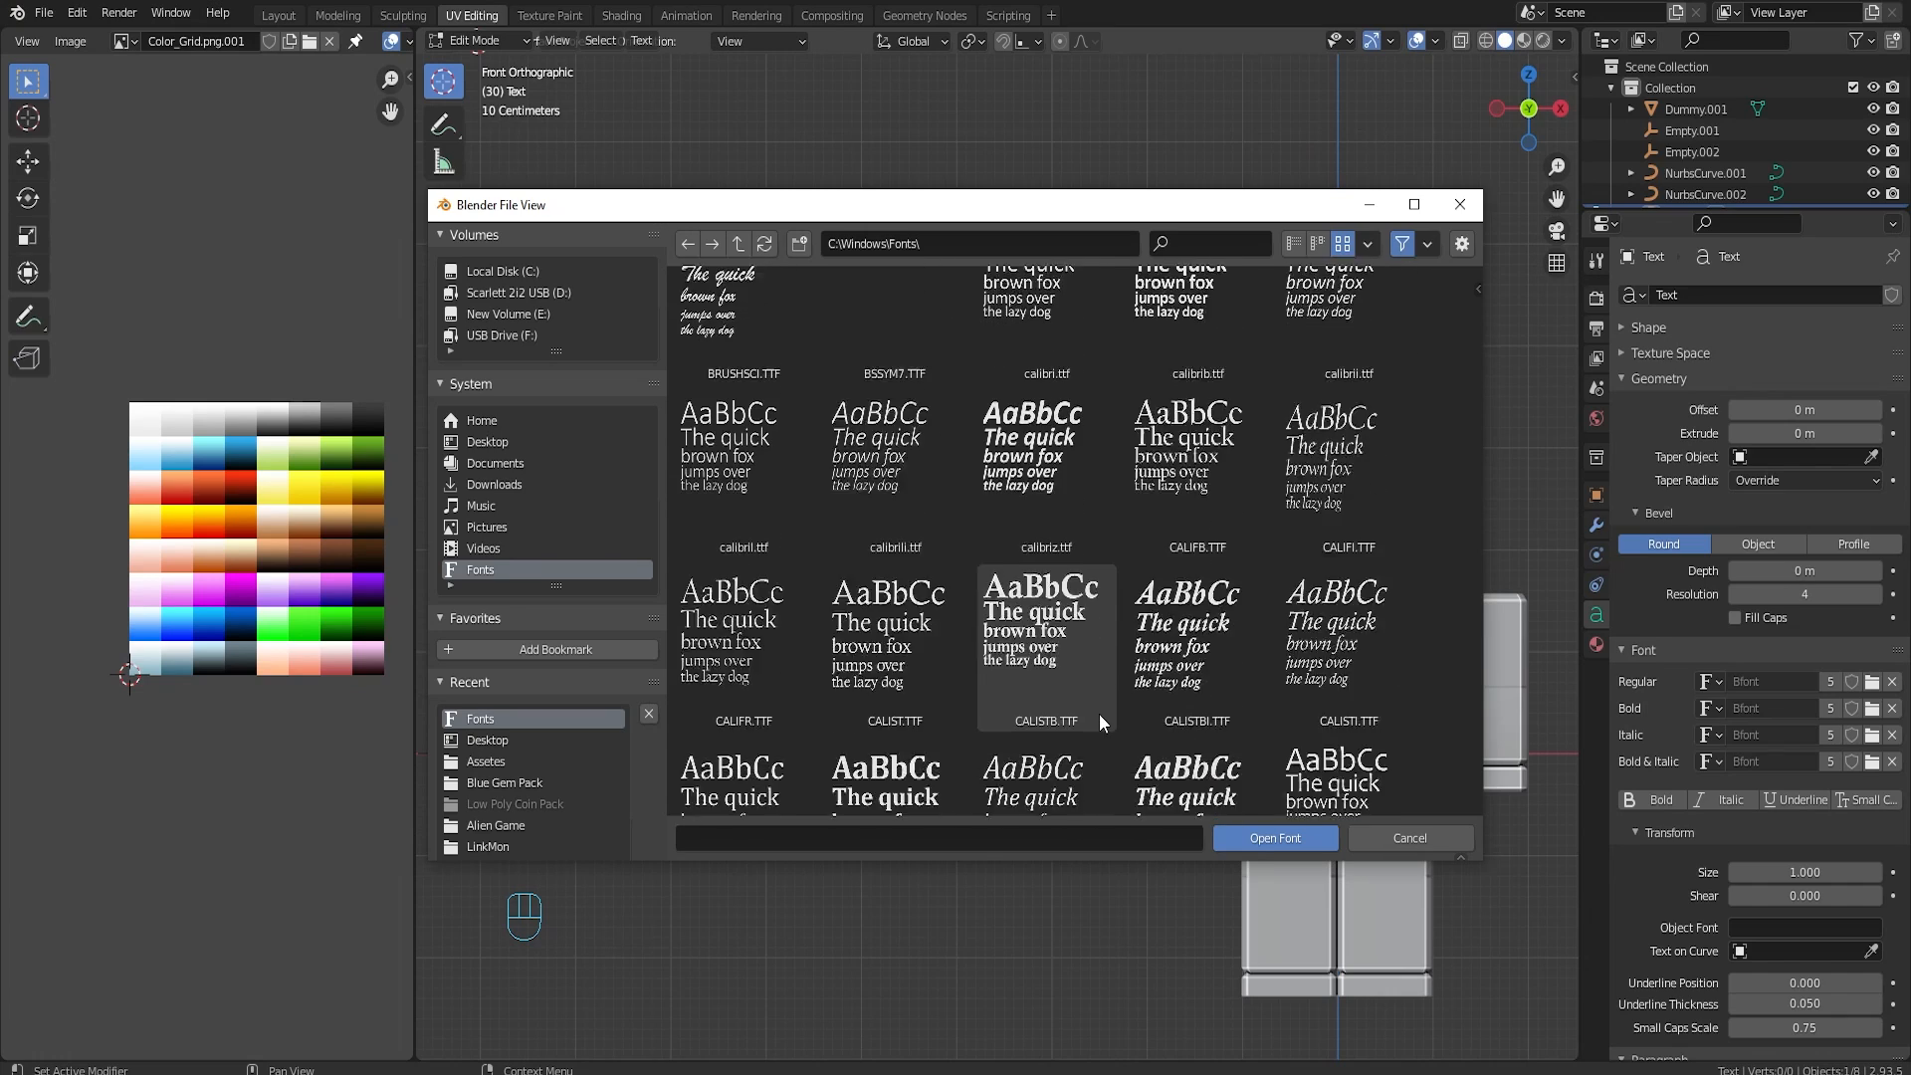
{"action": "scroll", "coordinate": [1099, 714], "scroll_direction": "down", "scroll_amount": 5}
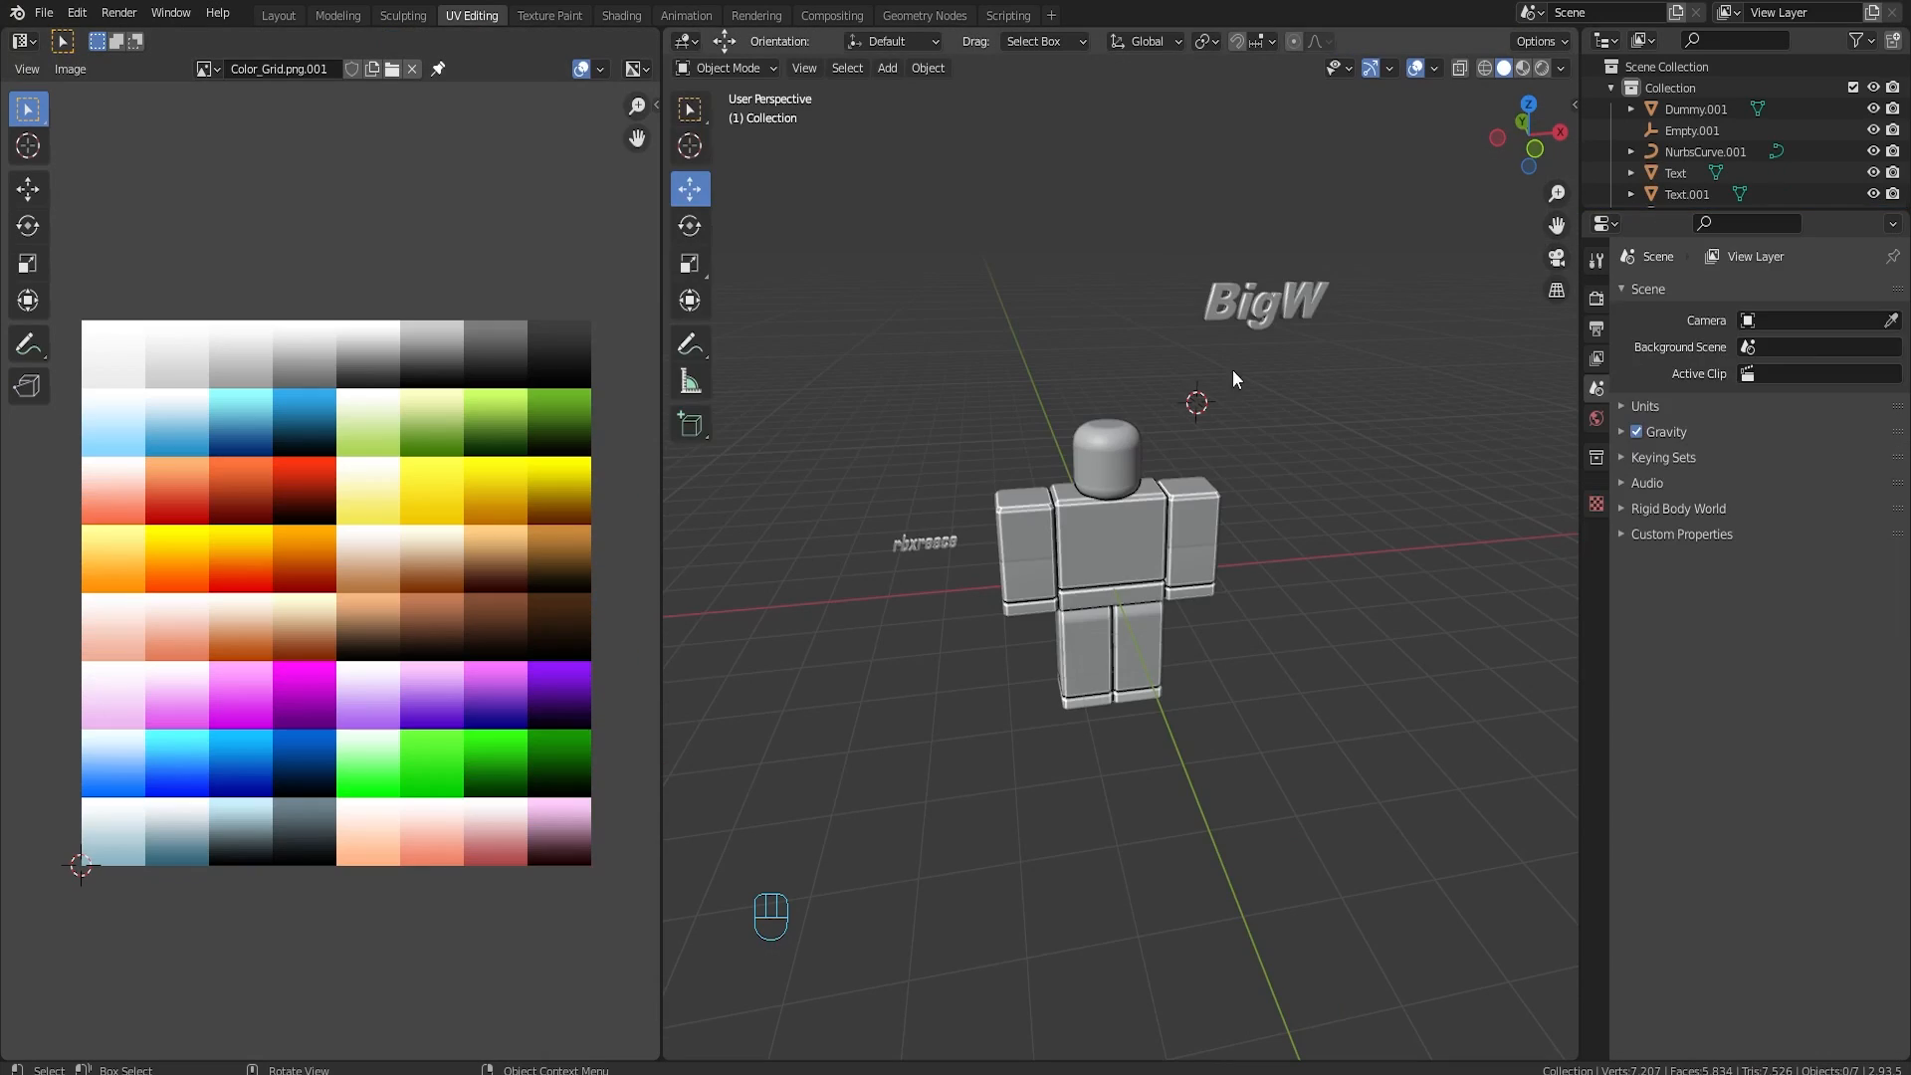
Step: Switch to the other Blender window and examine its finished text objects around the dummy
{"action": "key", "text": "Tab"}
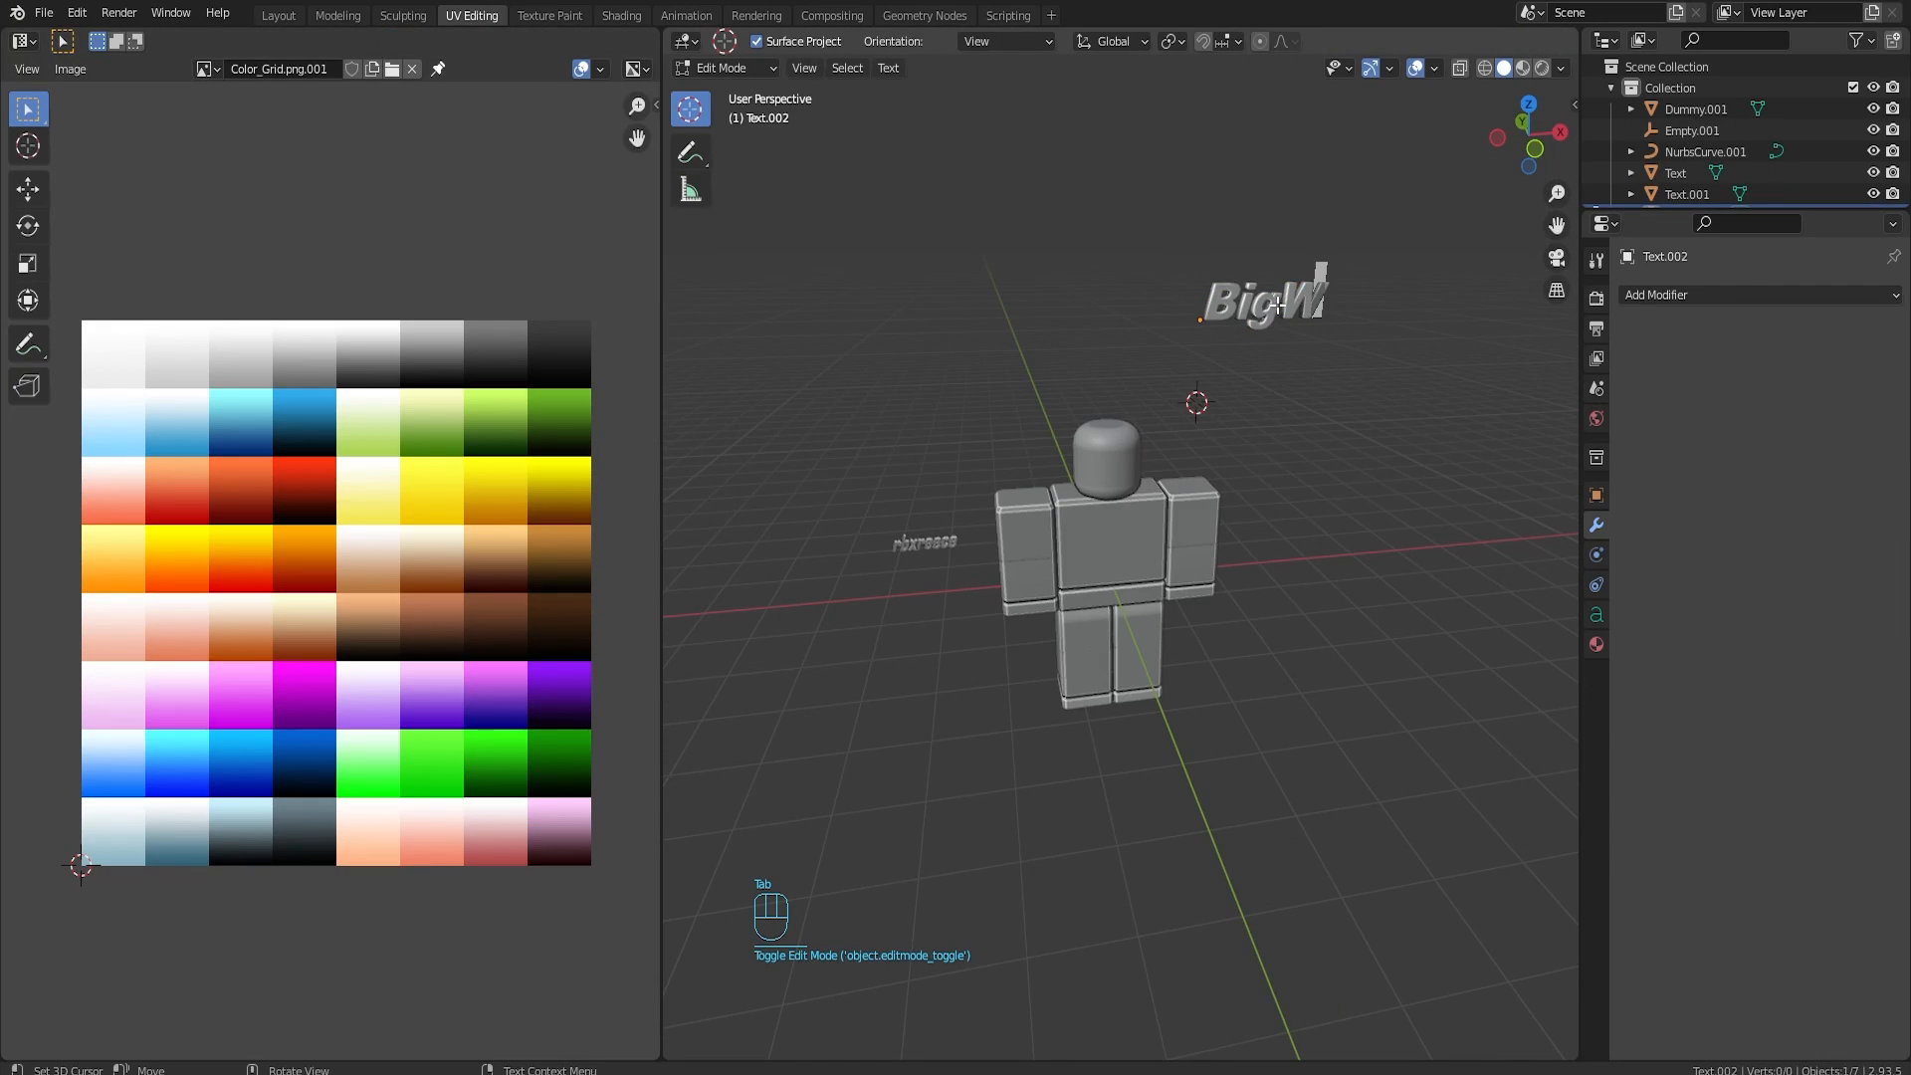
{"action": "middle_click_drag", "start_coordinate": [967, 580], "coordinate": [964, 555]}
{"action": "key", "text": "Tab"}
{"action": "left_click", "coordinate": [930, 535]}
{"action": "key", "text": "Tab"}
{"action": "scroll", "coordinate": [932, 536], "scroll_direction": "up", "scroll_amount": 6}
{"action": "key", "text": "Tab"}
{"action": "scroll", "coordinate": [1177, 534], "scroll_direction": "down", "scroll_amount": 8}
{"action": "middle_click_drag", "start_coordinate": [1178, 534], "coordinate": [883, 570], "text": "shift"}
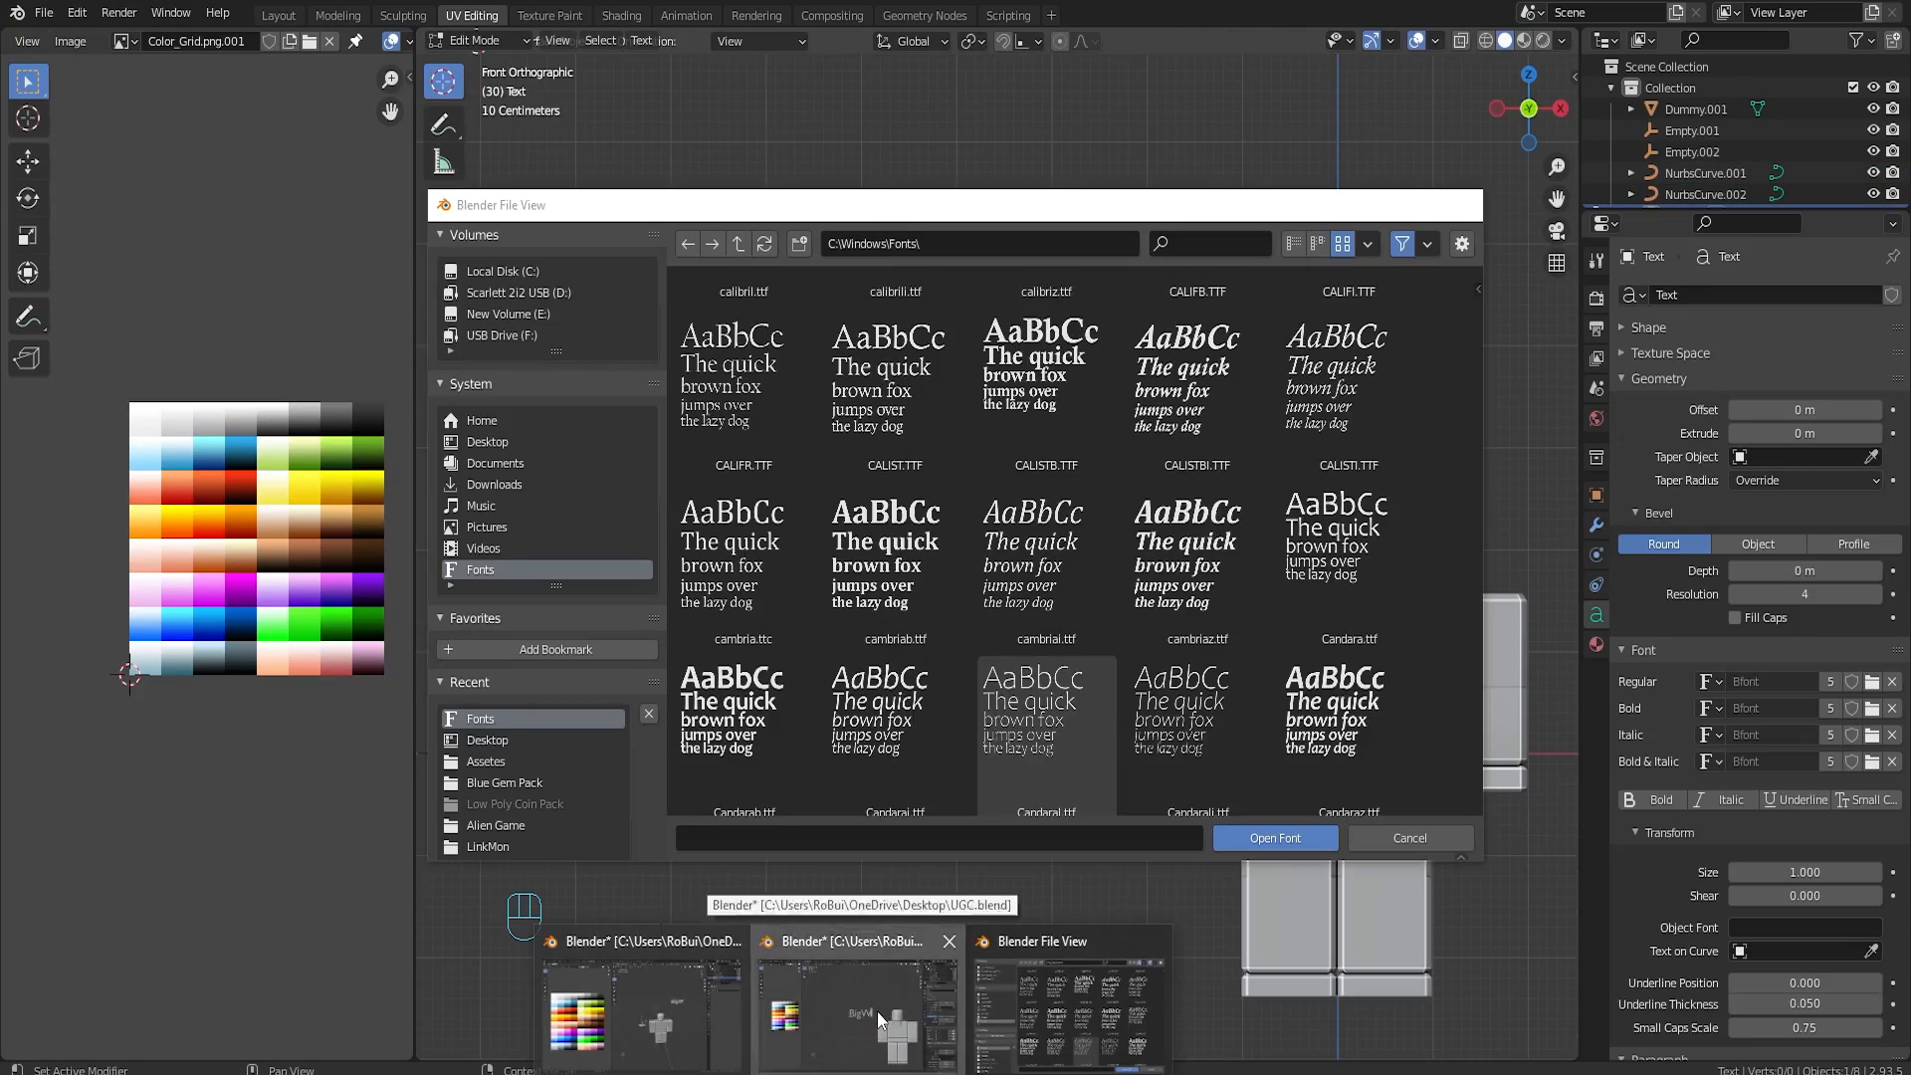
Step: Return to the font browser of the necklace file and load Microsoft YaHei Bold as the text's regular font
{"action": "scroll", "coordinate": [1165, 541], "scroll_direction": "down", "scroll_amount": 5}
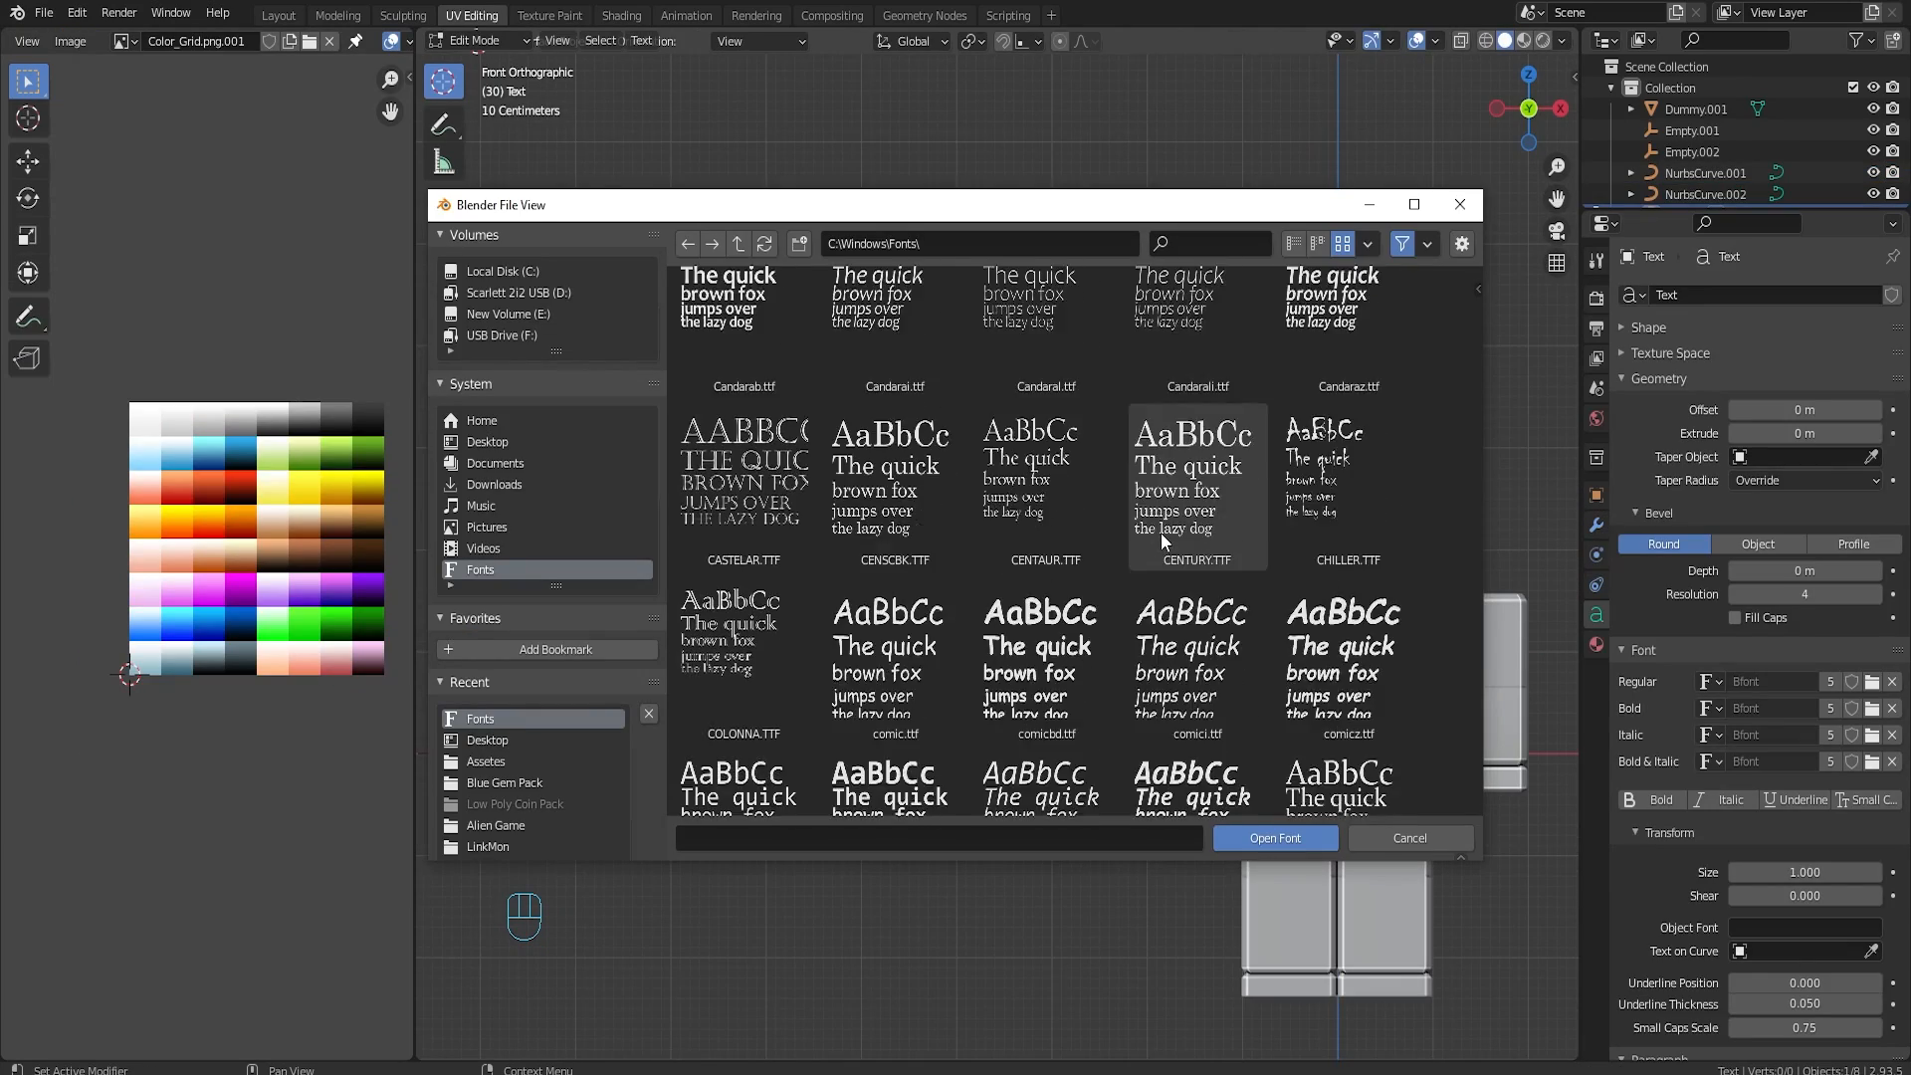
{"action": "scroll", "coordinate": [1163, 540], "scroll_direction": "down", "scroll_amount": 6}
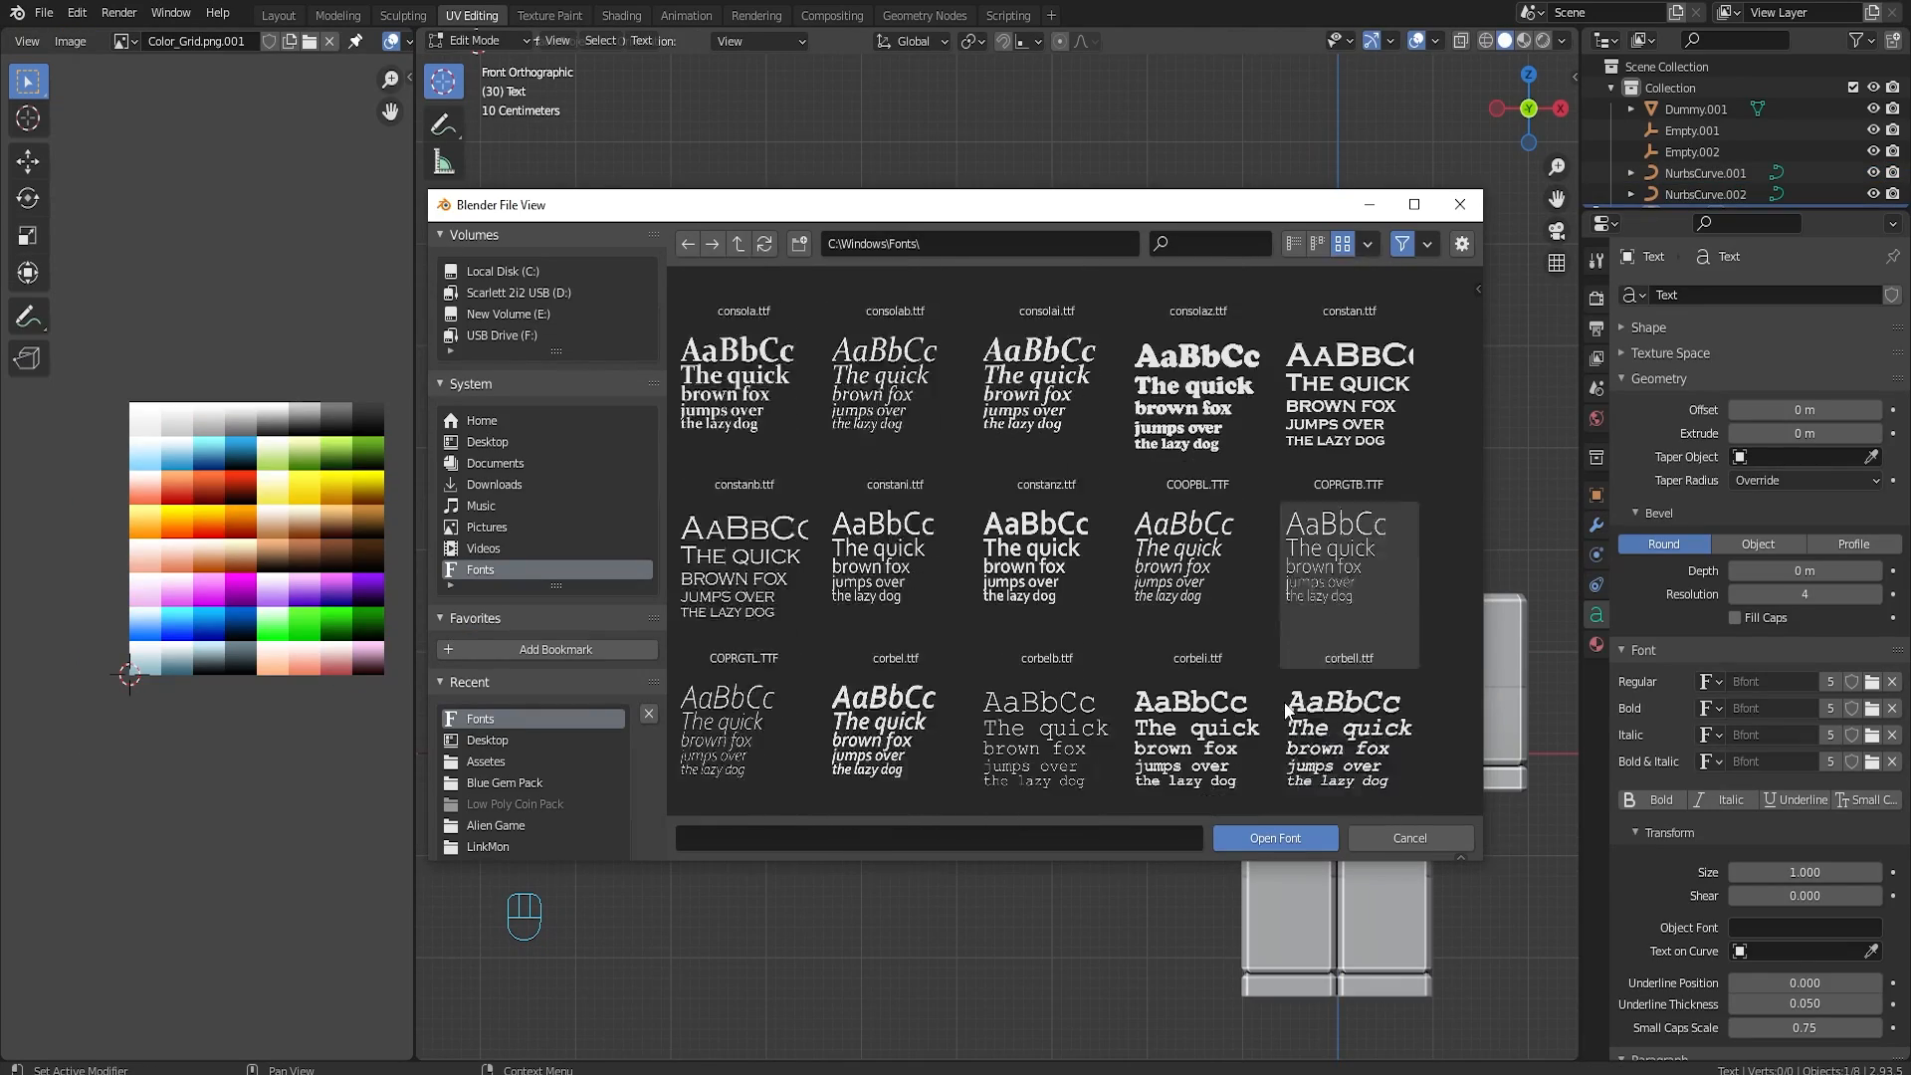
{"action": "scroll", "coordinate": [1287, 708], "scroll_direction": "down", "scroll_amount": 10}
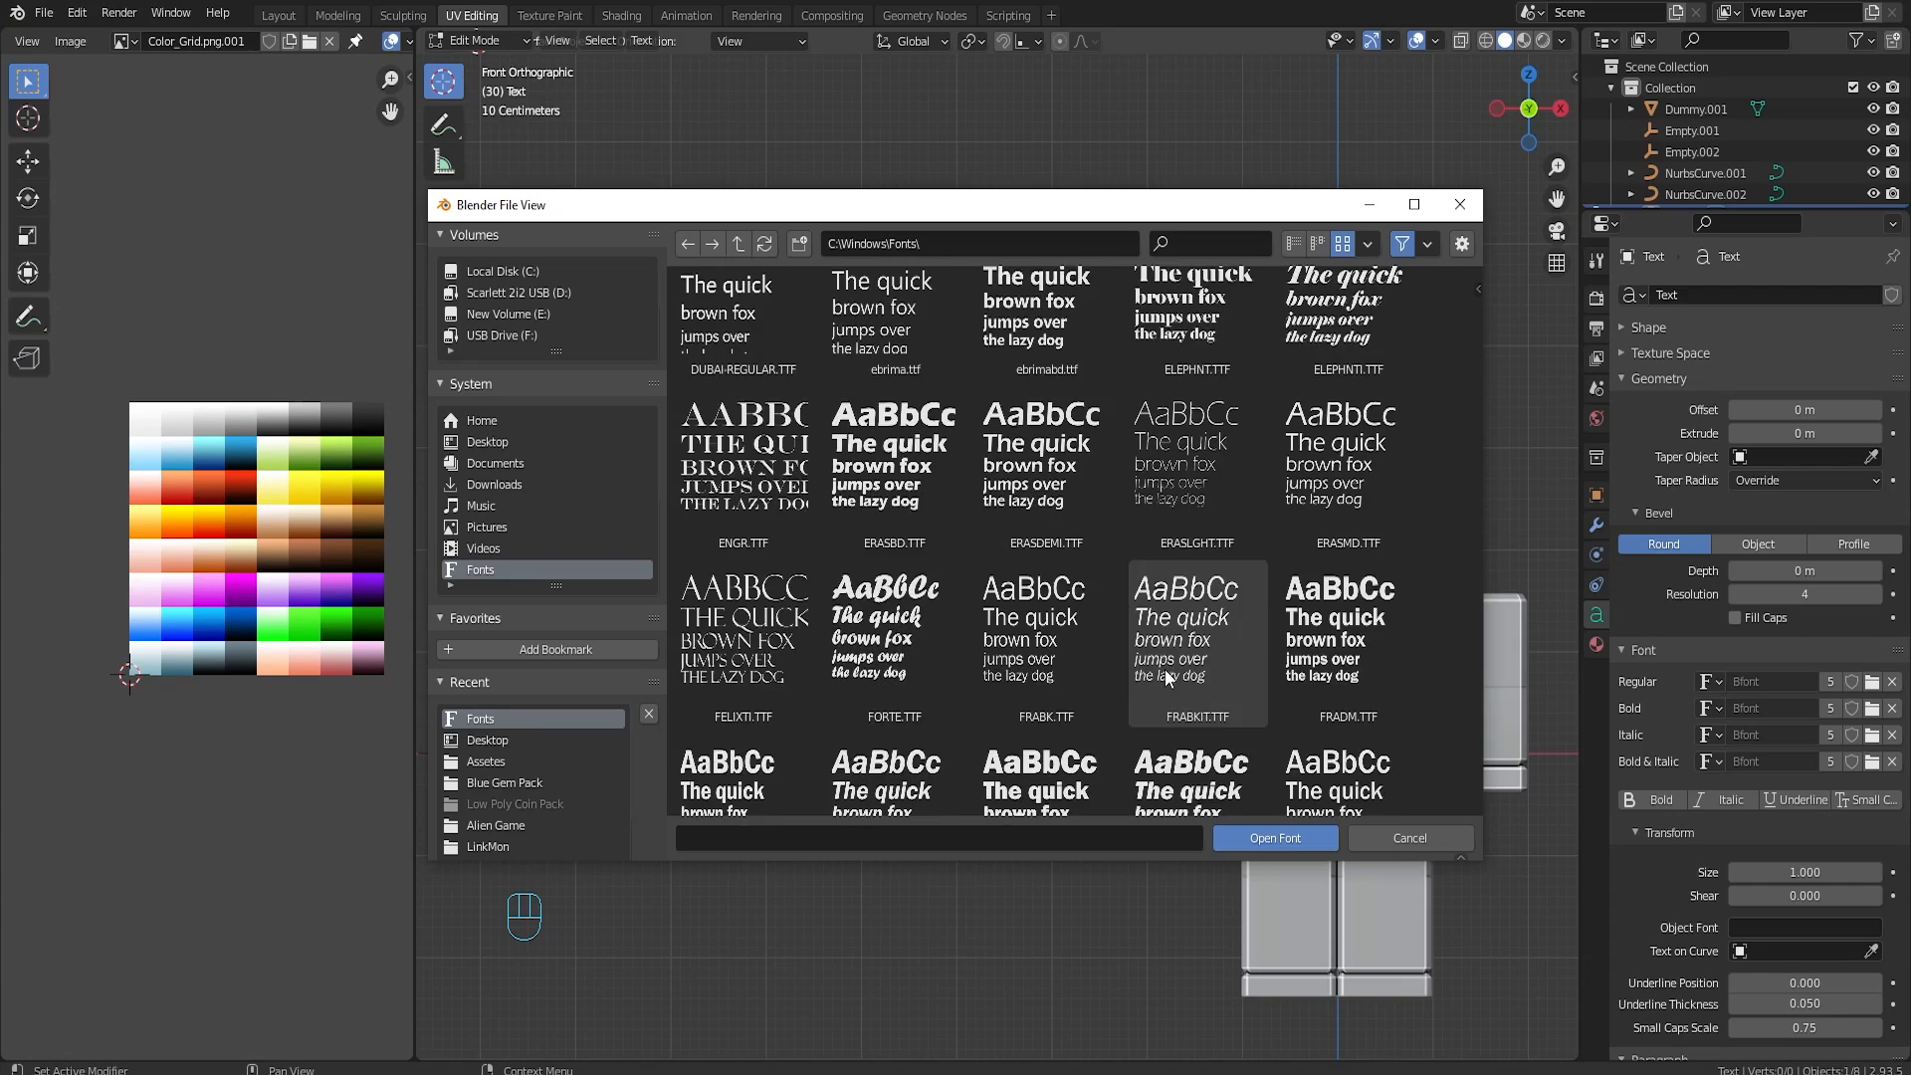
{"action": "scroll", "coordinate": [1168, 677], "scroll_direction": "down", "scroll_amount": 9}
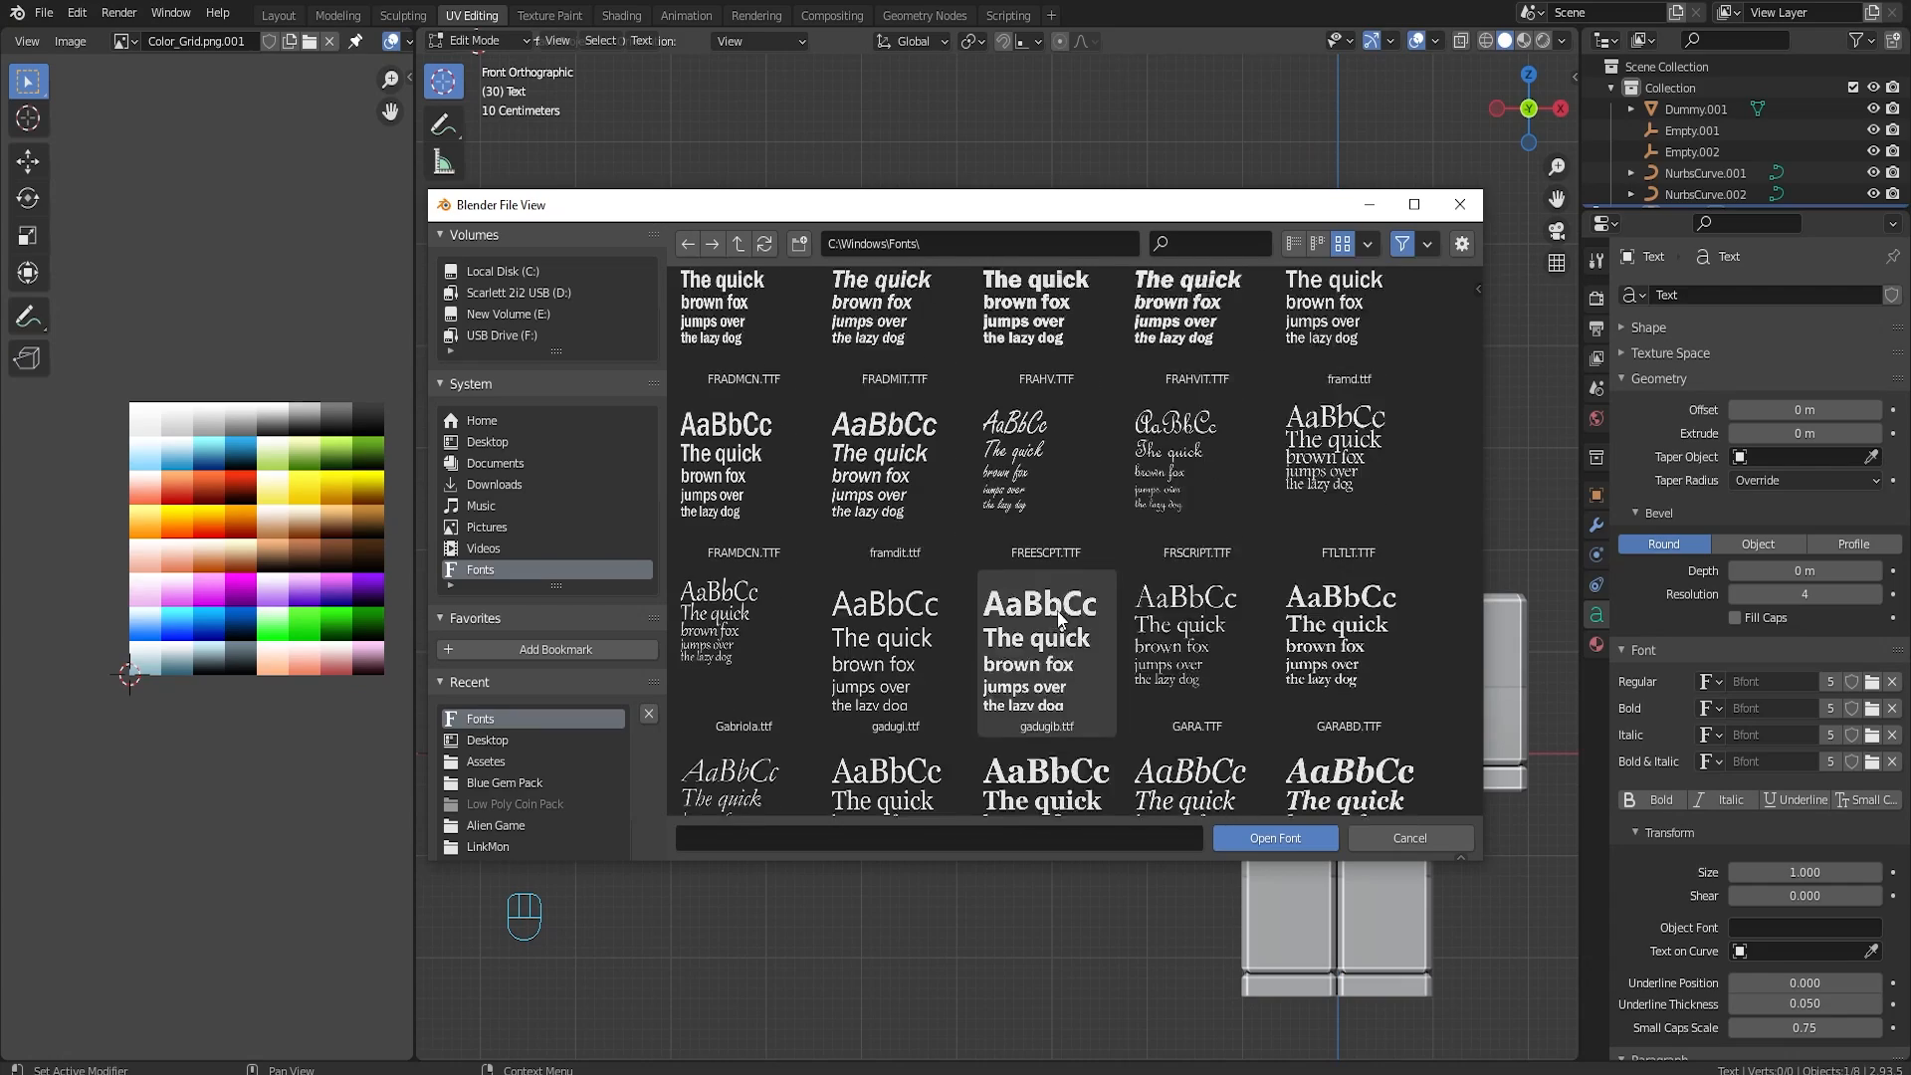
{"action": "scroll", "coordinate": [1061, 620], "scroll_direction": "down", "scroll_amount": 15}
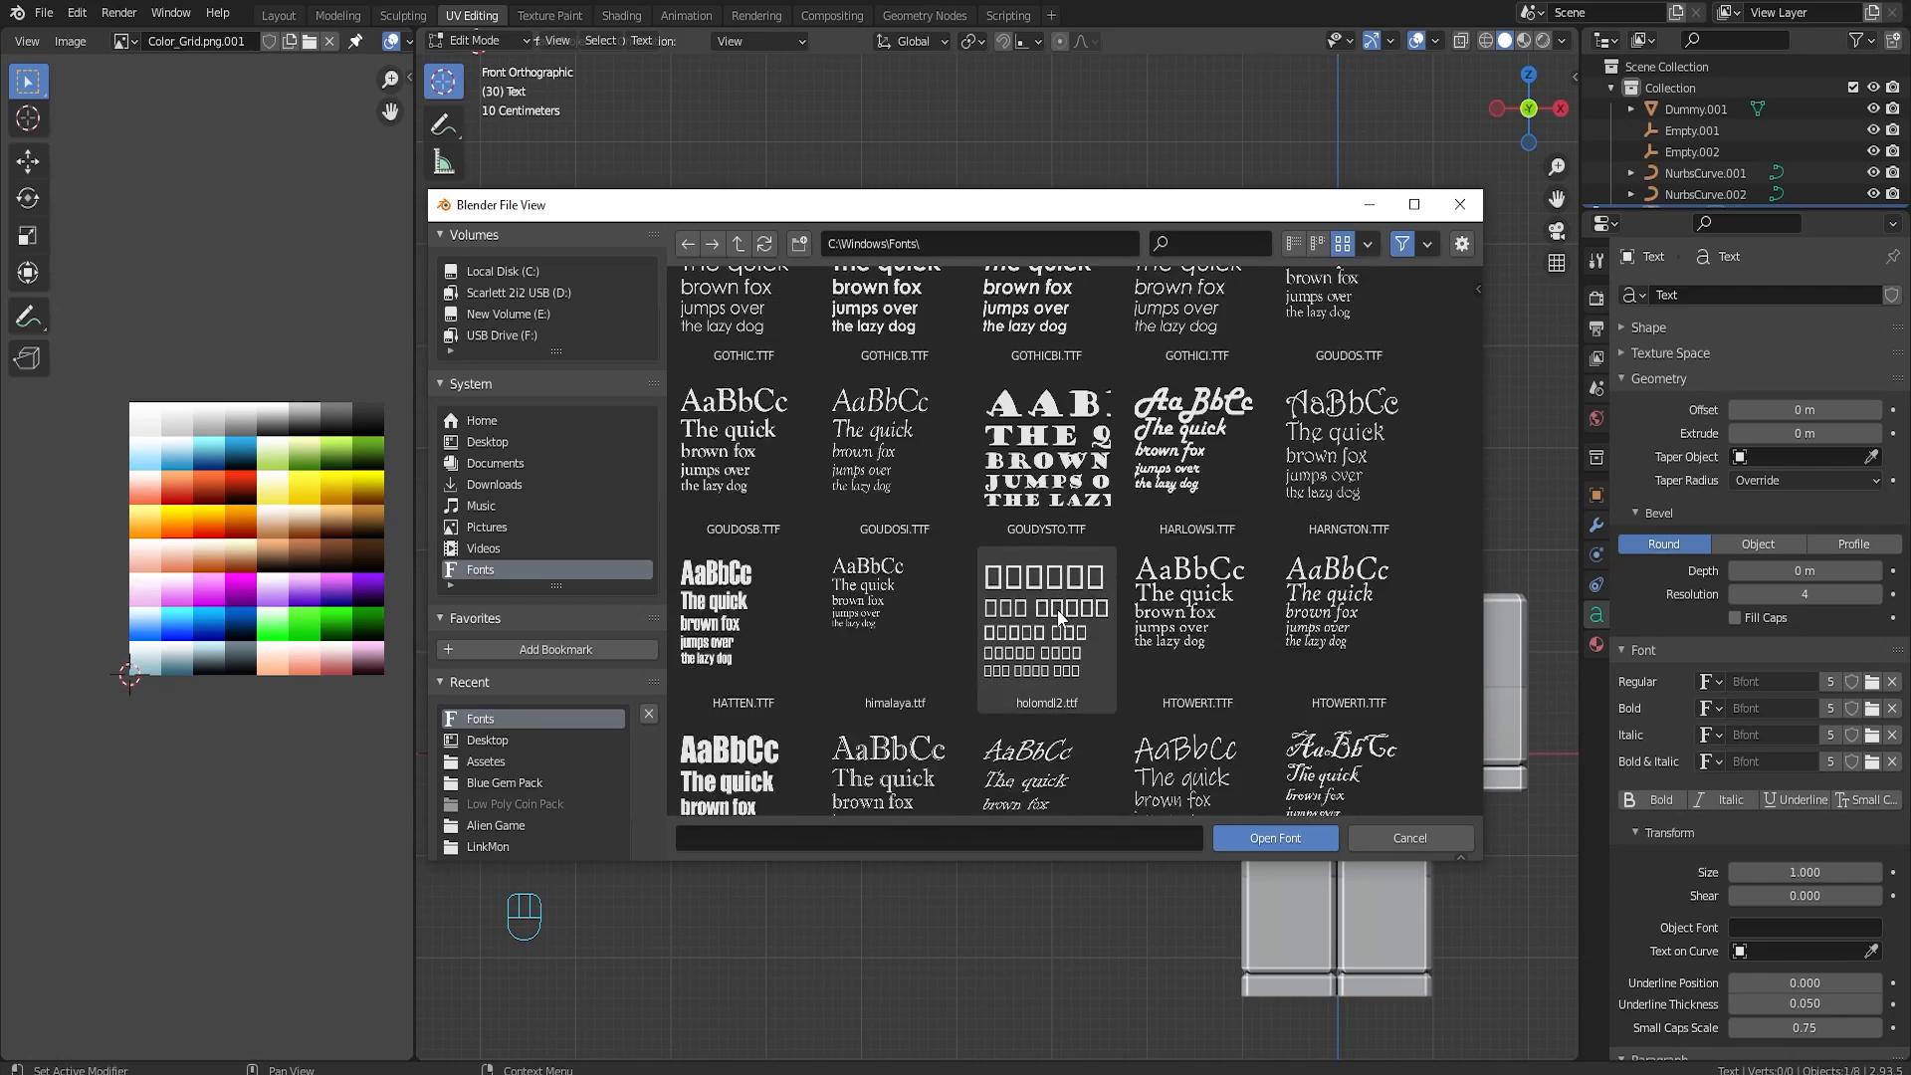
{"action": "scroll", "coordinate": [1061, 619], "scroll_direction": "down", "scroll_amount": 15}
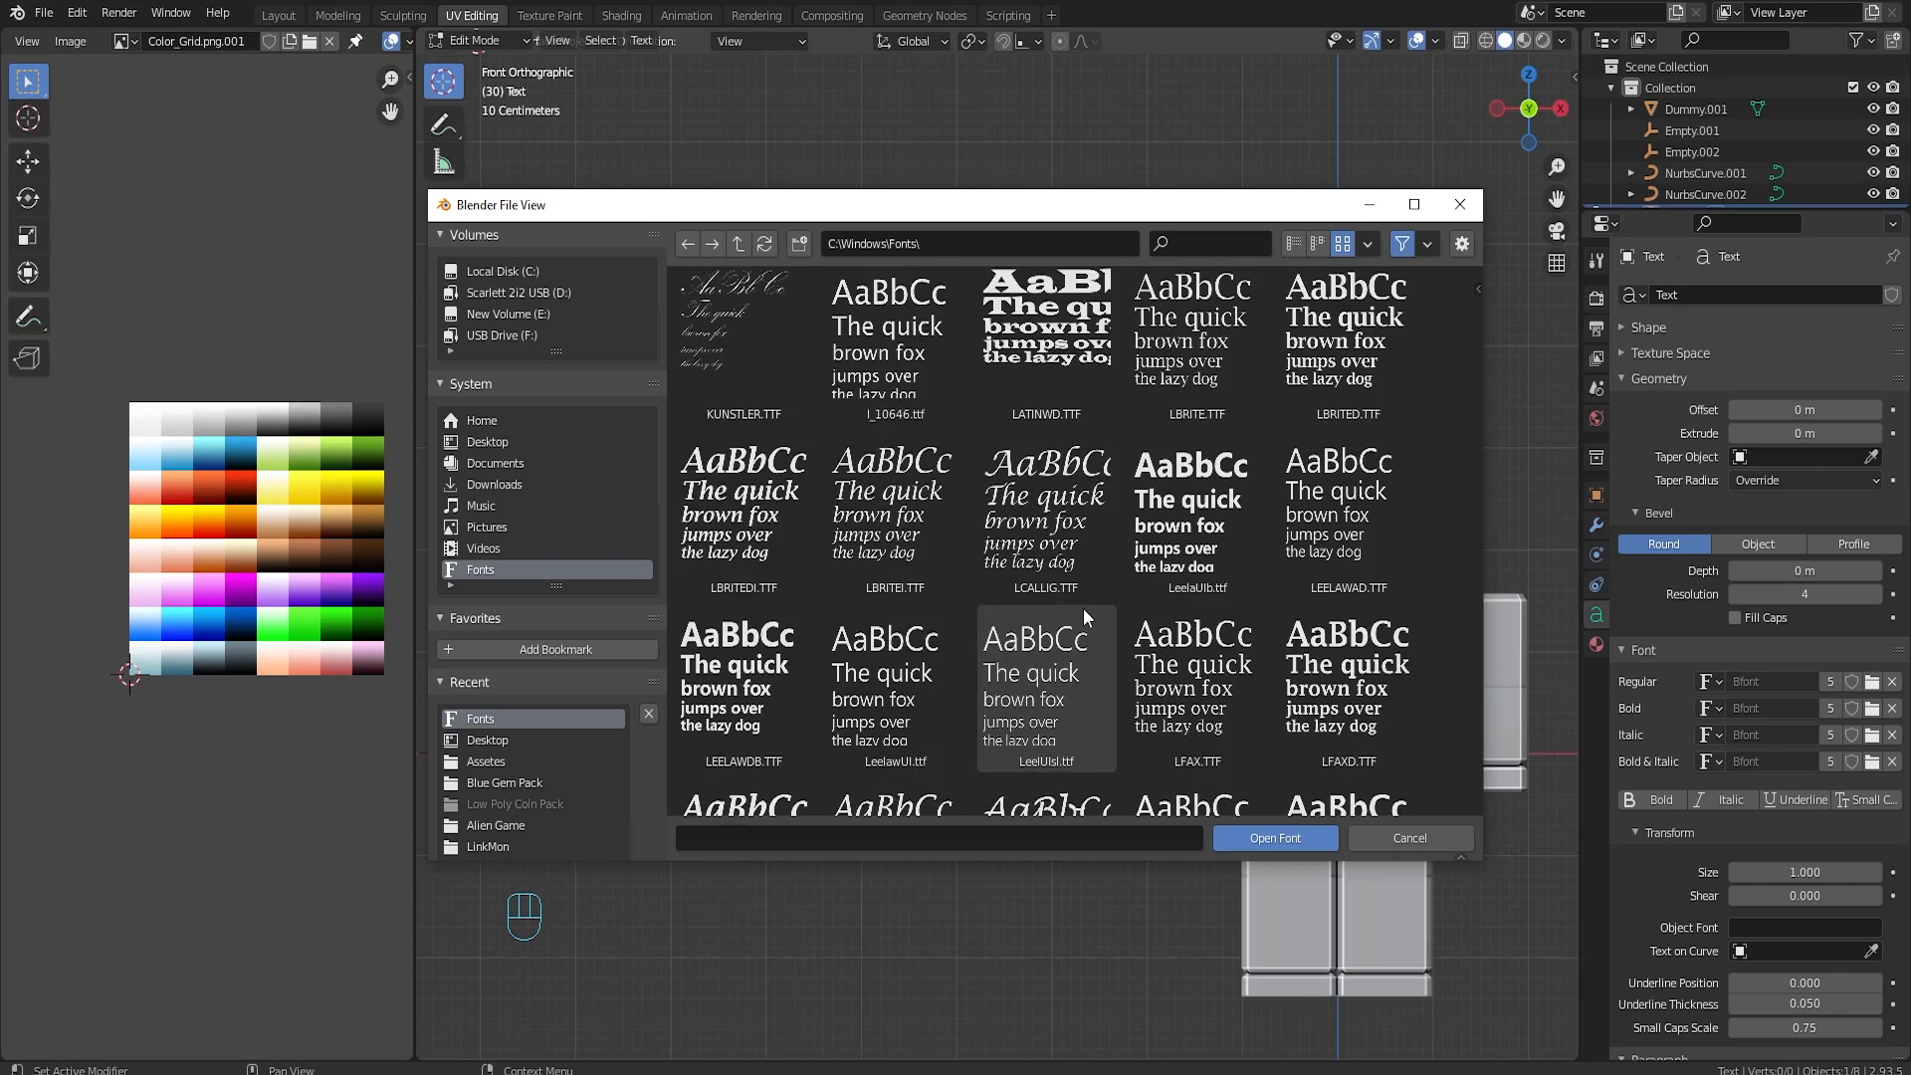
{"action": "scroll", "coordinate": [1083, 607], "scroll_direction": "down", "scroll_amount": 15}
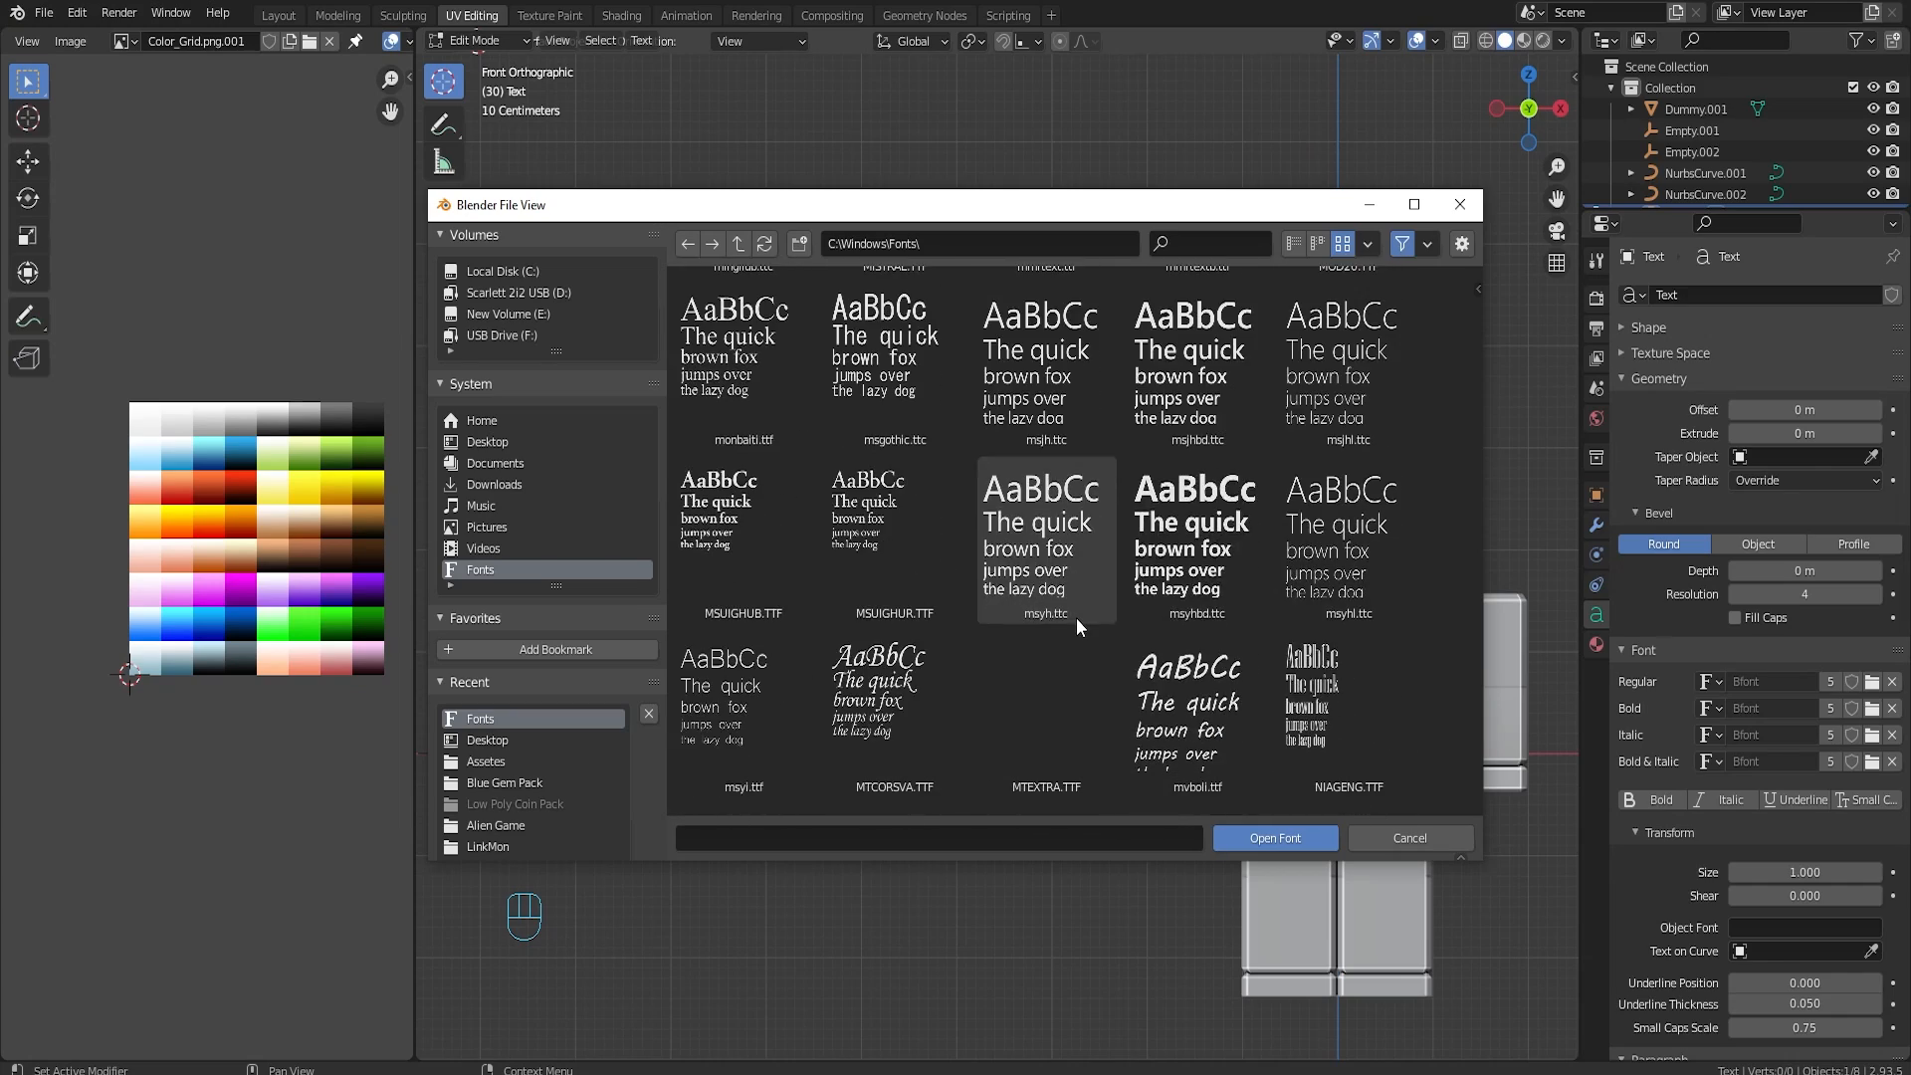
{"action": "left_click", "coordinate": [1195, 538]}
{"action": "left_click", "coordinate": [1275, 837]}
{"action": "middle_click_drag", "start_coordinate": [969, 674], "coordinate": [1095, 618]}
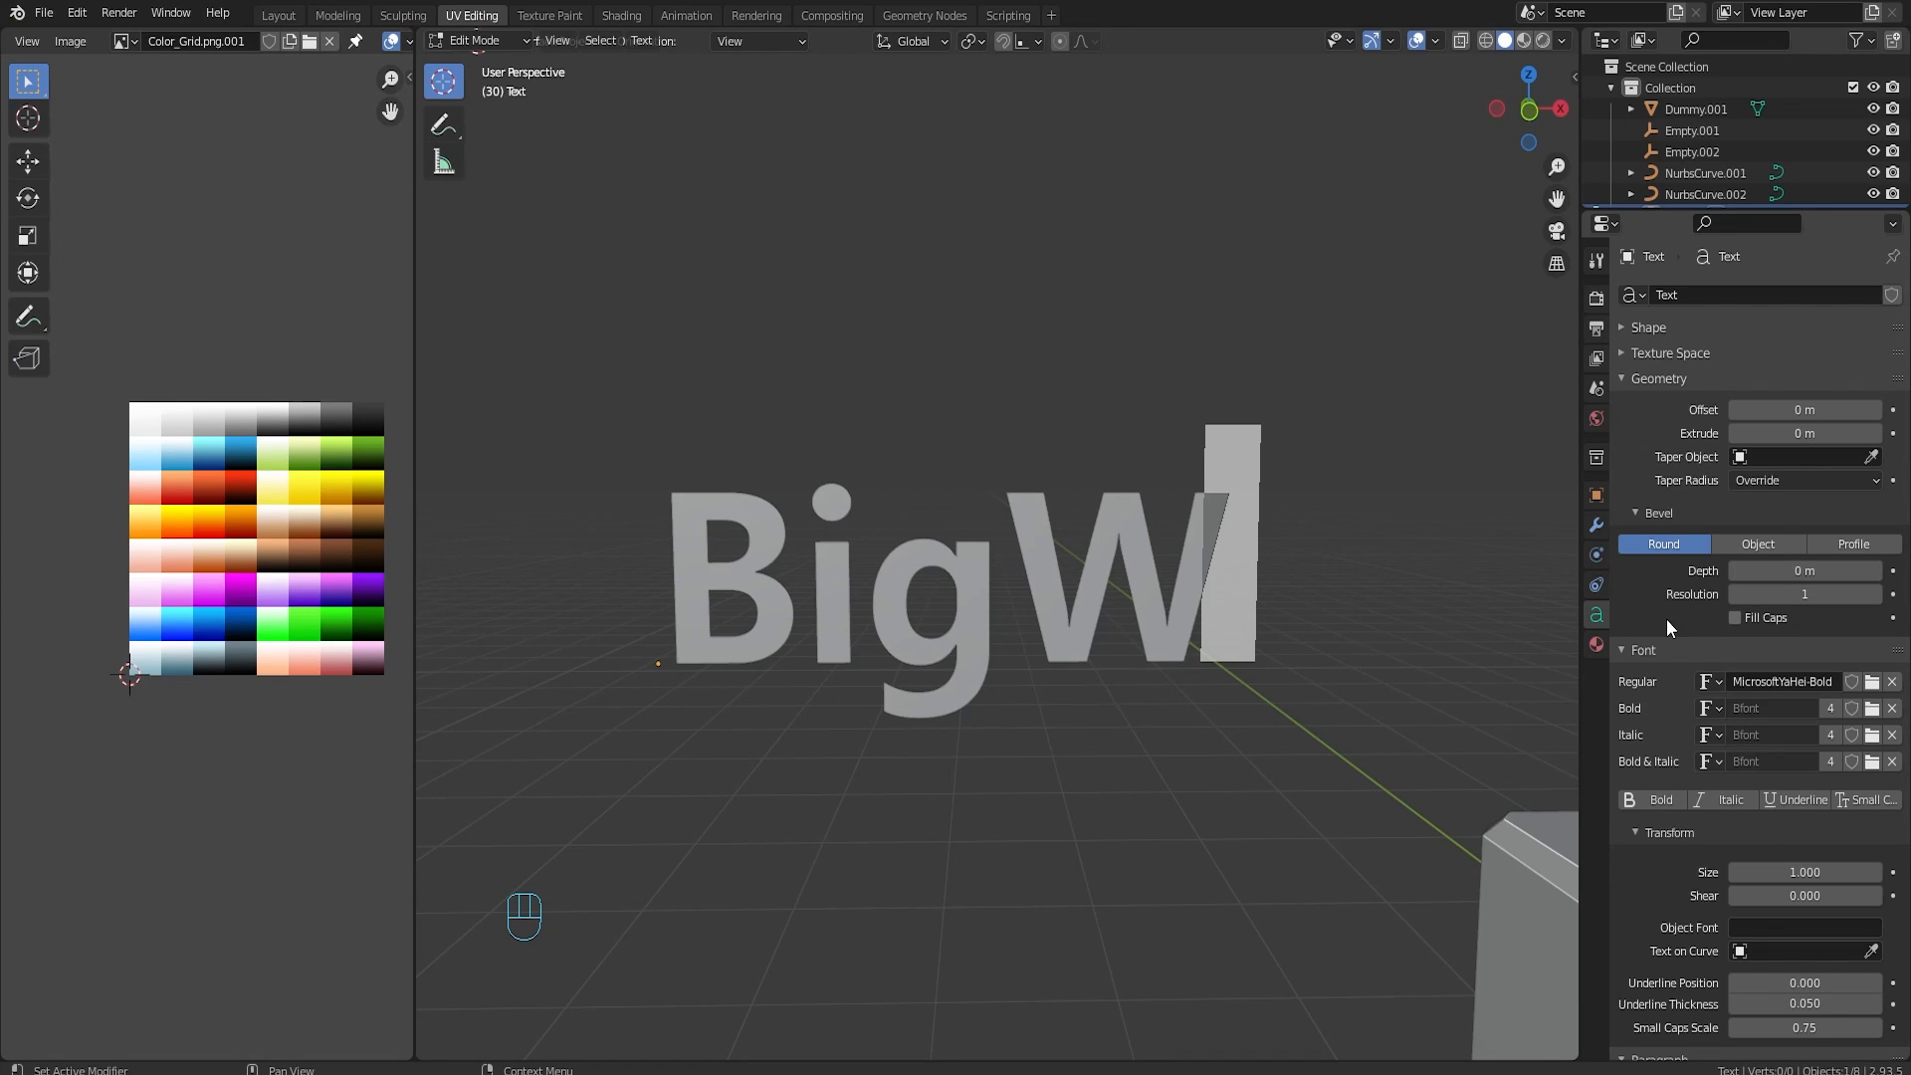
Step: Look over the text's geometry, bevel, font, transform, alignment and spacing settings
{"action": "scroll", "coordinate": [1669, 628], "scroll_direction": "down", "scroll_amount": 5}
{"action": "mouse_move", "coordinate": [1286, 659]}
{"action": "middle_mouse_down"}
{"action": "mouse_move", "coordinate": [1327, 696]}
{"action": "mouse_move", "coordinate": [1308, 684]}
{"action": "middle_mouse_up"}
{"action": "scroll", "coordinate": [1709, 732], "scroll_direction": "down", "scroll_amount": 3}
{"action": "scroll", "coordinate": [1700, 900], "scroll_direction": "up", "scroll_amount": 1}
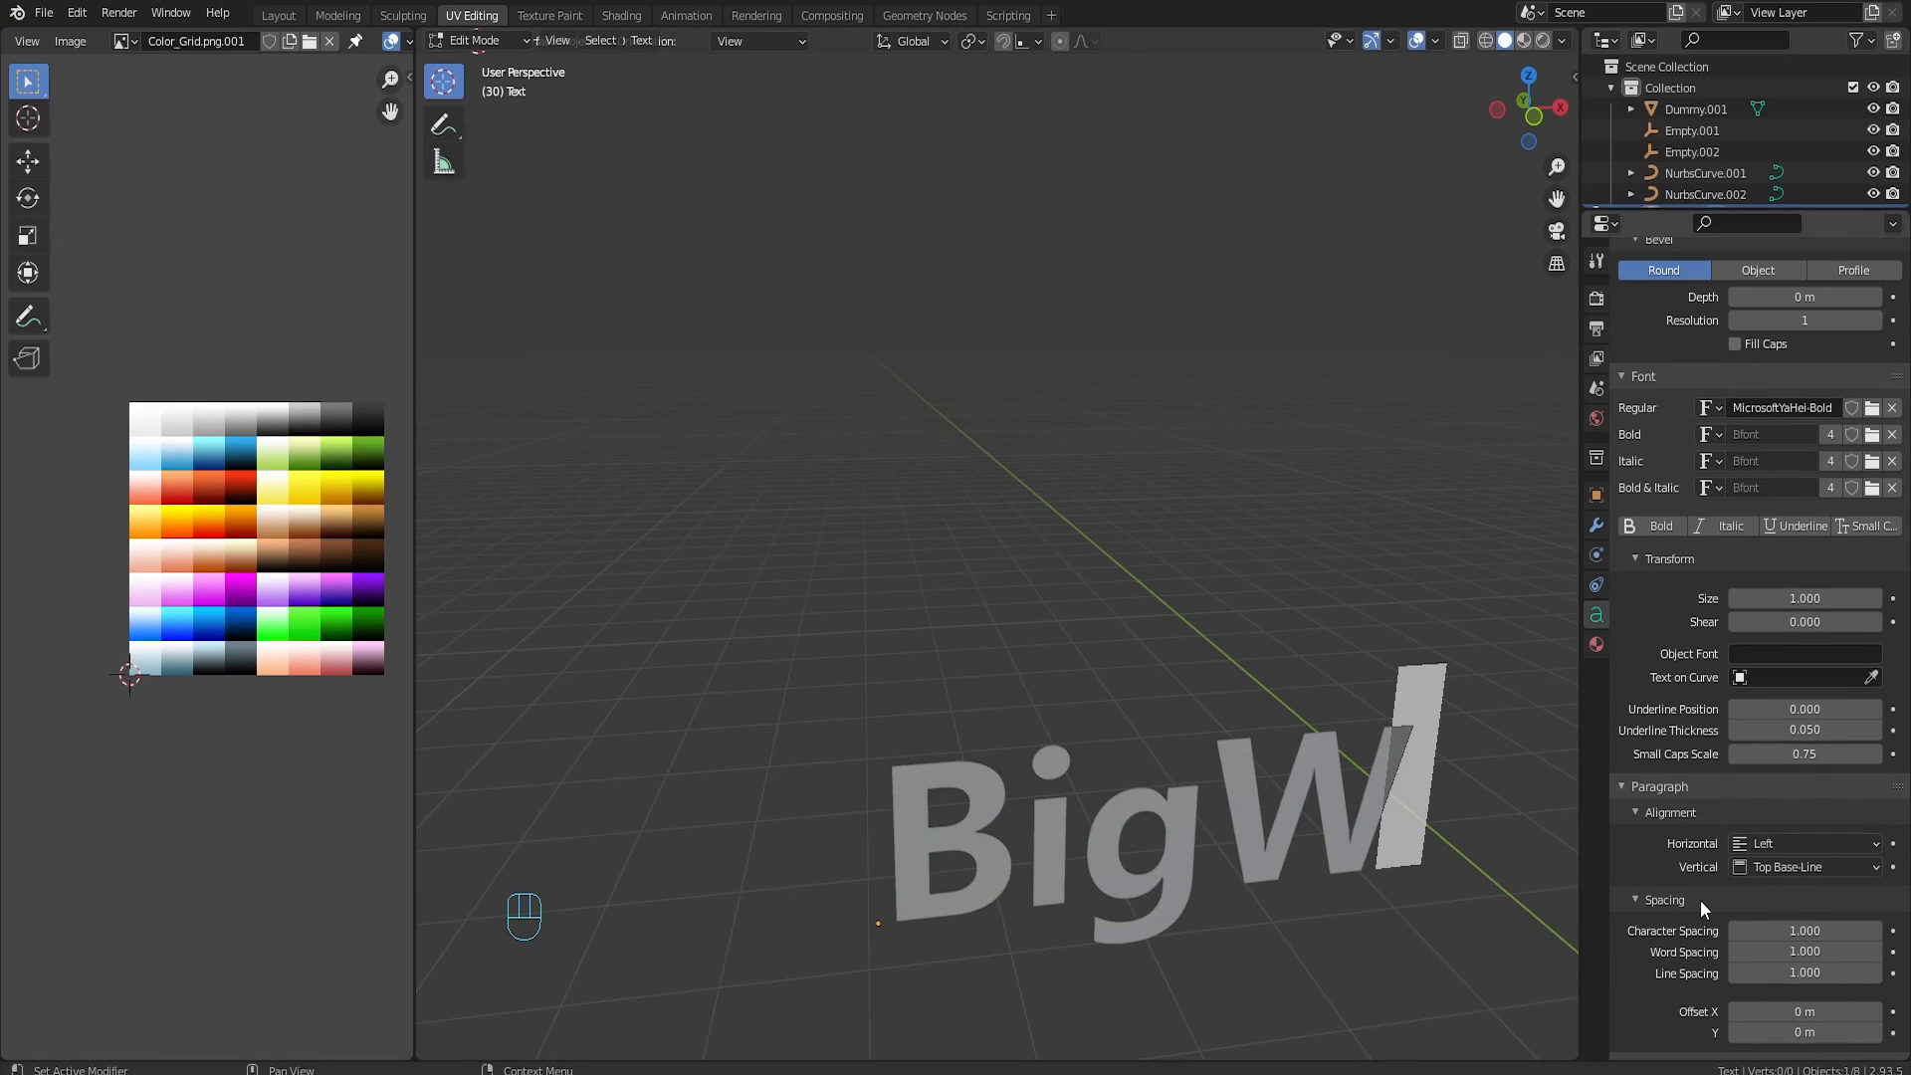
{"action": "scroll", "coordinate": [1700, 900], "scroll_direction": "up", "scroll_amount": 6}
{"action": "mouse_move", "coordinate": [1805, 570]}
{"action": "left_mouse_down"}
{"action": "mouse_move", "coordinate": [1824, 570]}
{"action": "mouse_move", "coordinate": [1805, 571]}
{"action": "left_mouse_up"}
{"action": "scroll", "coordinate": [1676, 623], "scroll_direction": "down", "scroll_amount": 10}
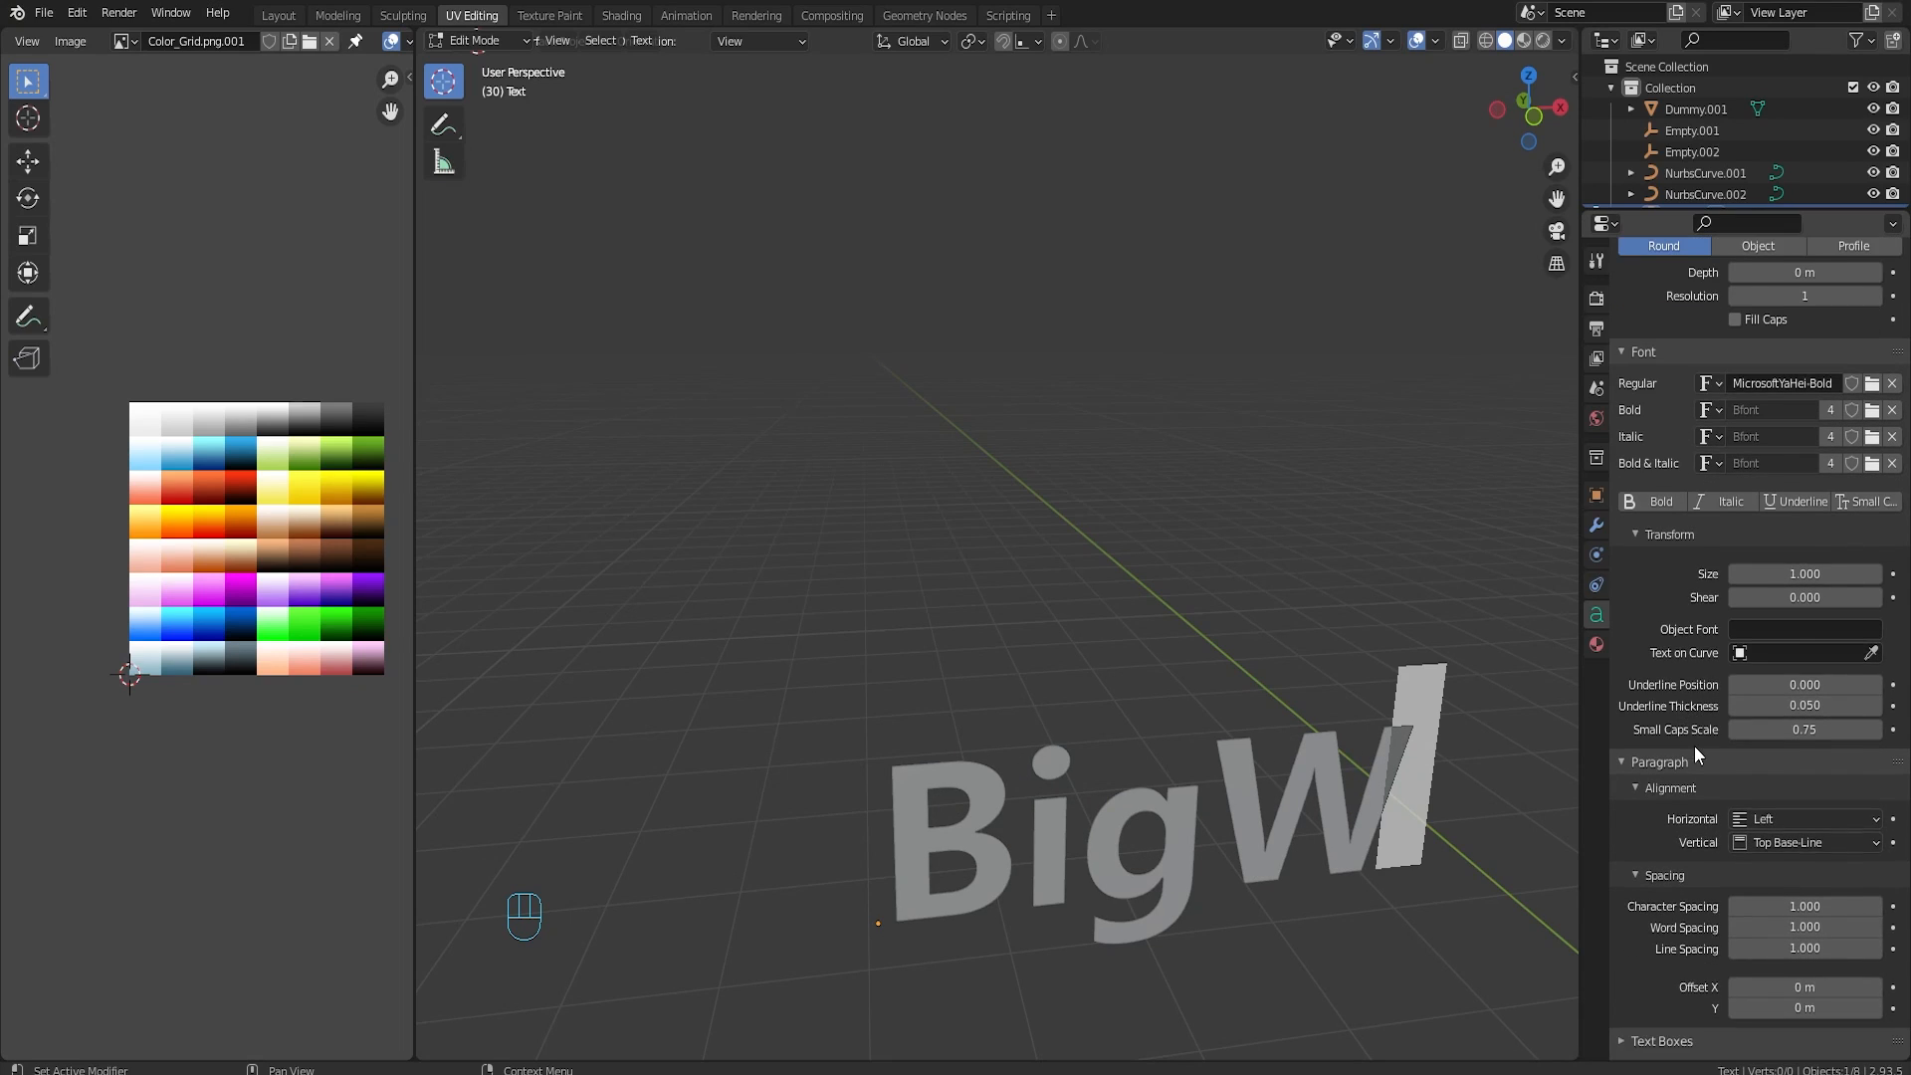
{"action": "scroll", "coordinate": [1732, 696], "scroll_direction": "up", "scroll_amount": 3}
{"action": "scroll", "coordinate": [1669, 702], "scroll_direction": "up", "scroll_amount": 2}
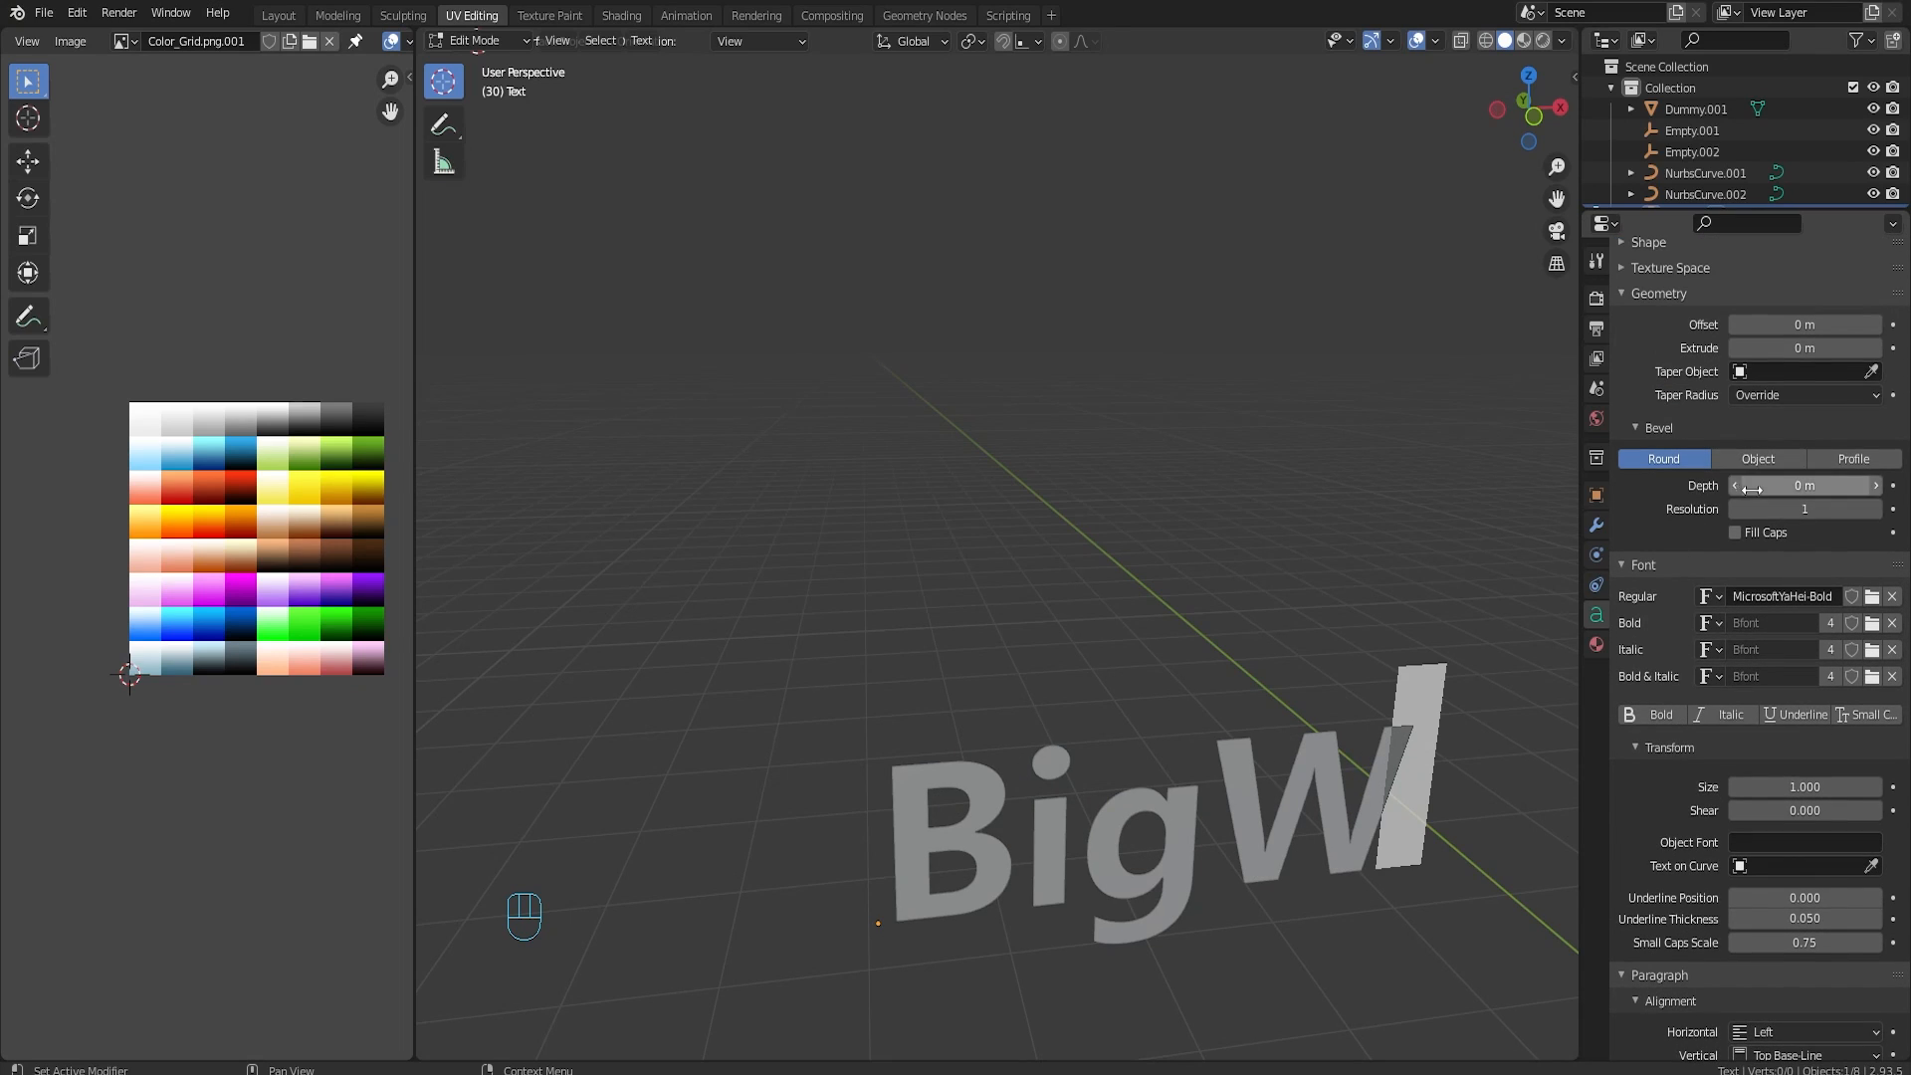
Step: Set the text's extrusion to 0.05 m
{"action": "left_click_drag", "start_coordinate": [1771, 486], "coordinate": [1797, 433]}
{"action": "scroll", "coordinate": [1660, 582], "scroll_direction": "up", "scroll_amount": 2}
{"action": "mouse_move", "coordinate": [1302, 923]}
{"action": "middle_mouse_down"}
{"action": "mouse_move", "coordinate": [1271, 892]}
{"action": "mouse_move", "coordinate": [1273, 913]}
{"action": "middle_mouse_up"}
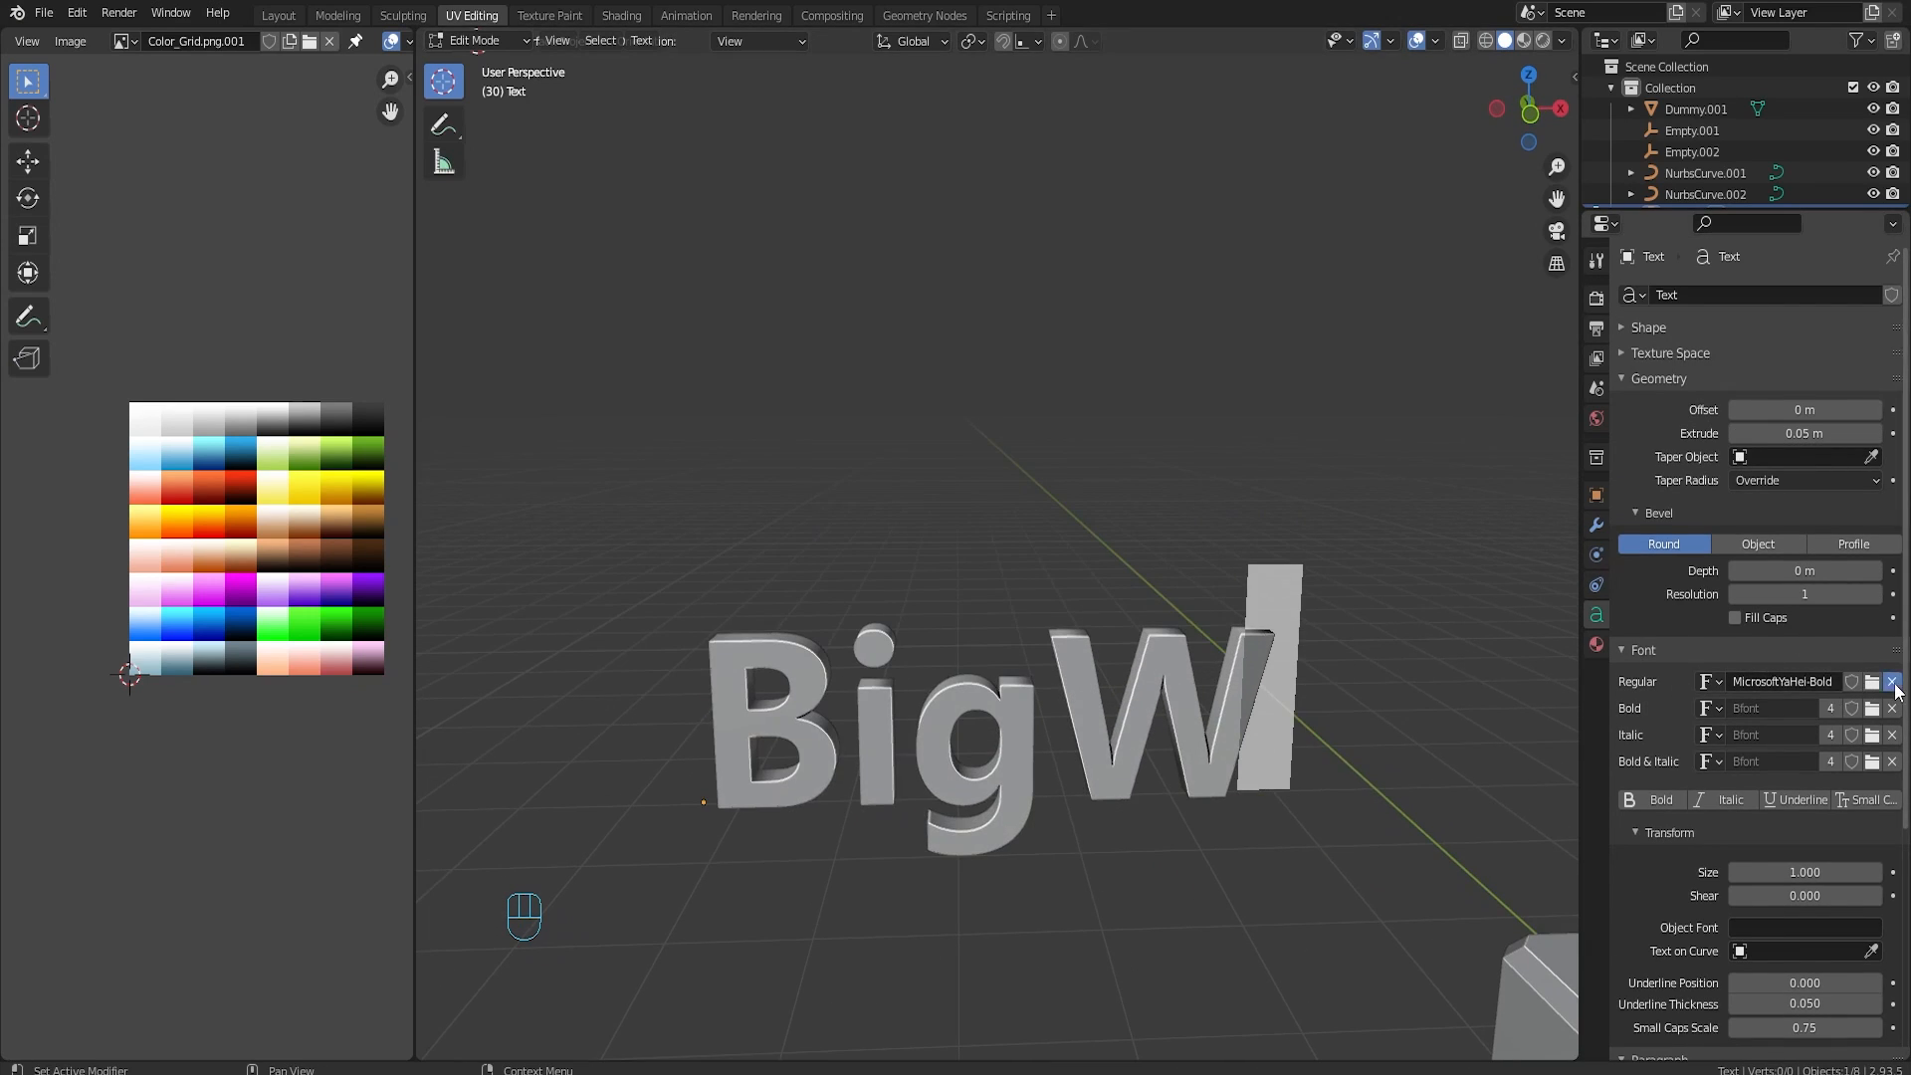
Step: Replace the text's regular font with Agency FB Bold
{"action": "left_click", "coordinate": [1893, 682]}
{"action": "left_click", "coordinate": [1872, 682]}
{"action": "left_click", "coordinate": [745, 364]}
{"action": "left_click", "coordinate": [1276, 836]}
{"action": "middle_click_drag", "start_coordinate": [1231, 573], "coordinate": [1216, 552]}
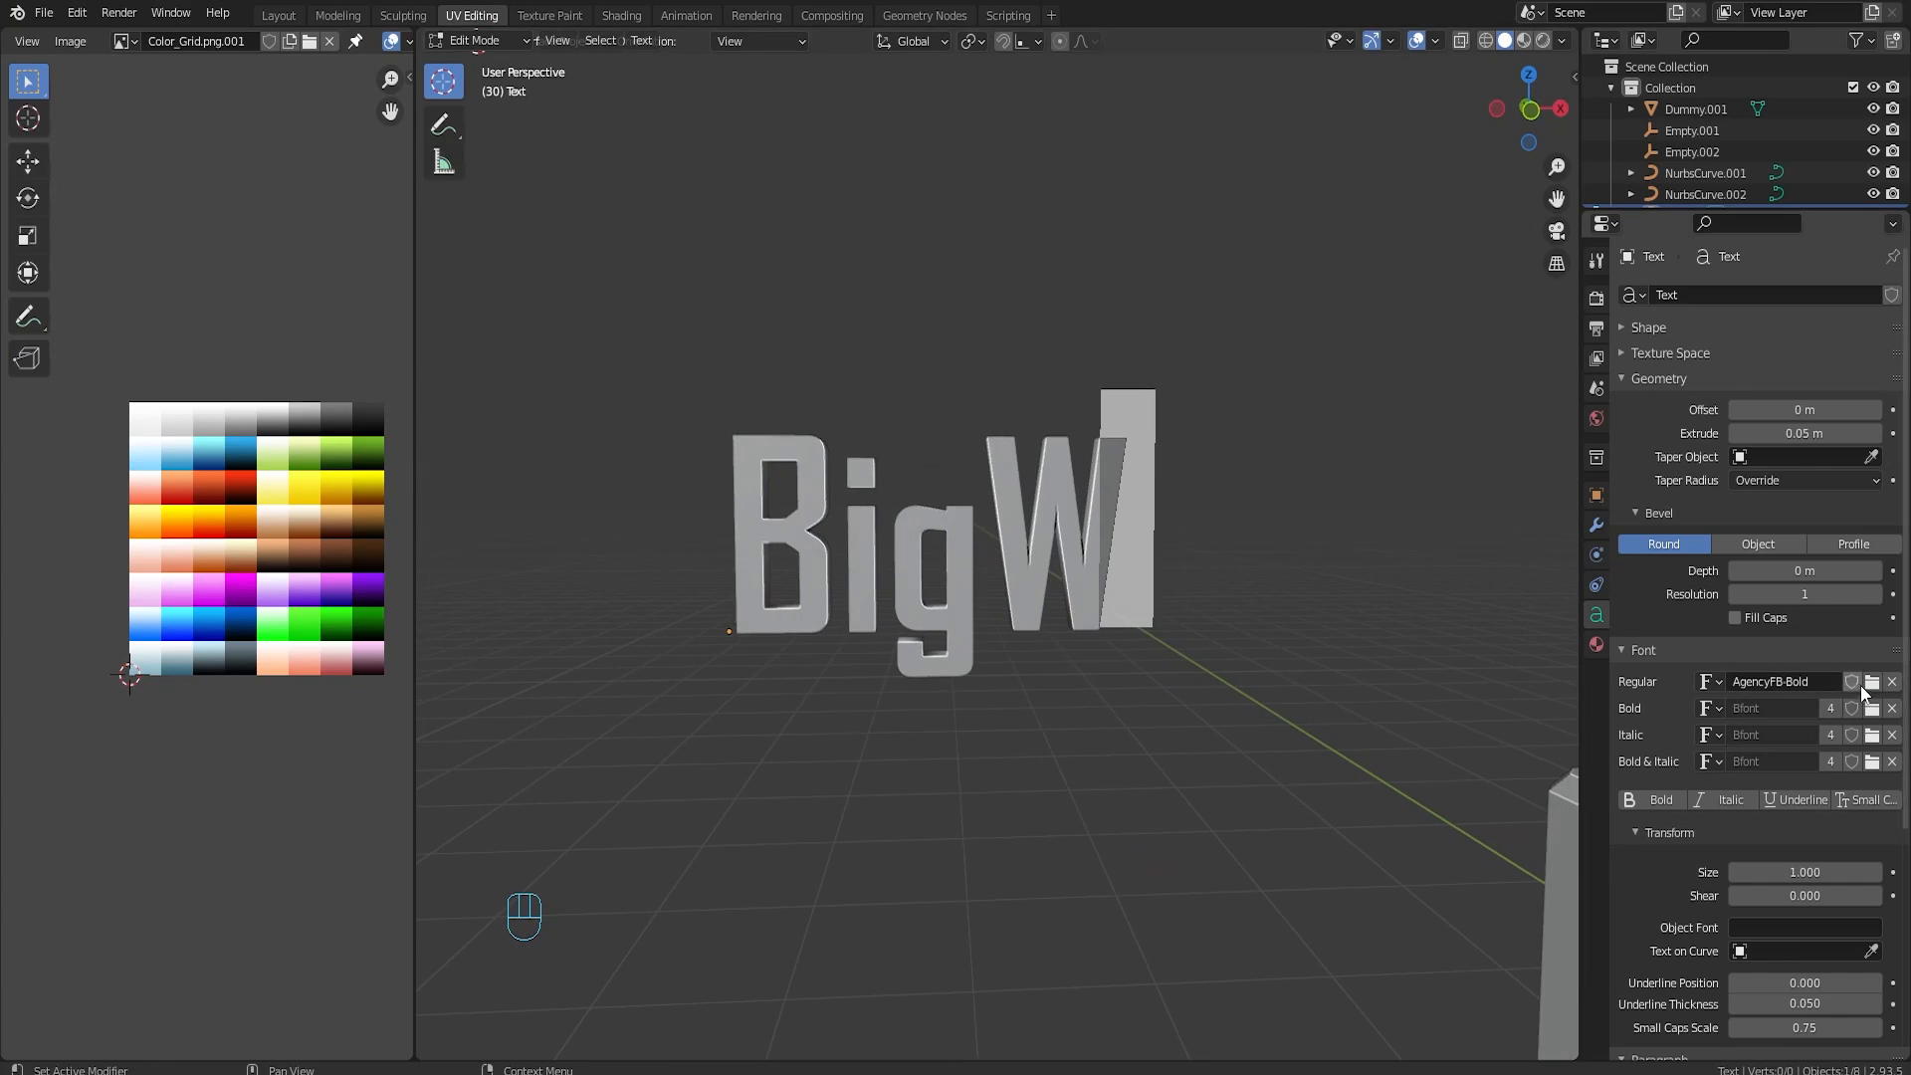
Step: Replace the text's regular font with Candara Bold Italic
{"action": "left_click", "coordinate": [1893, 682]}
{"action": "left_click", "coordinate": [1872, 682]}
{"action": "scroll", "coordinate": [889, 460], "scroll_direction": "down", "scroll_amount": 3}
{"action": "scroll", "coordinate": [889, 468], "scroll_direction": "down", "scroll_amount": 8}
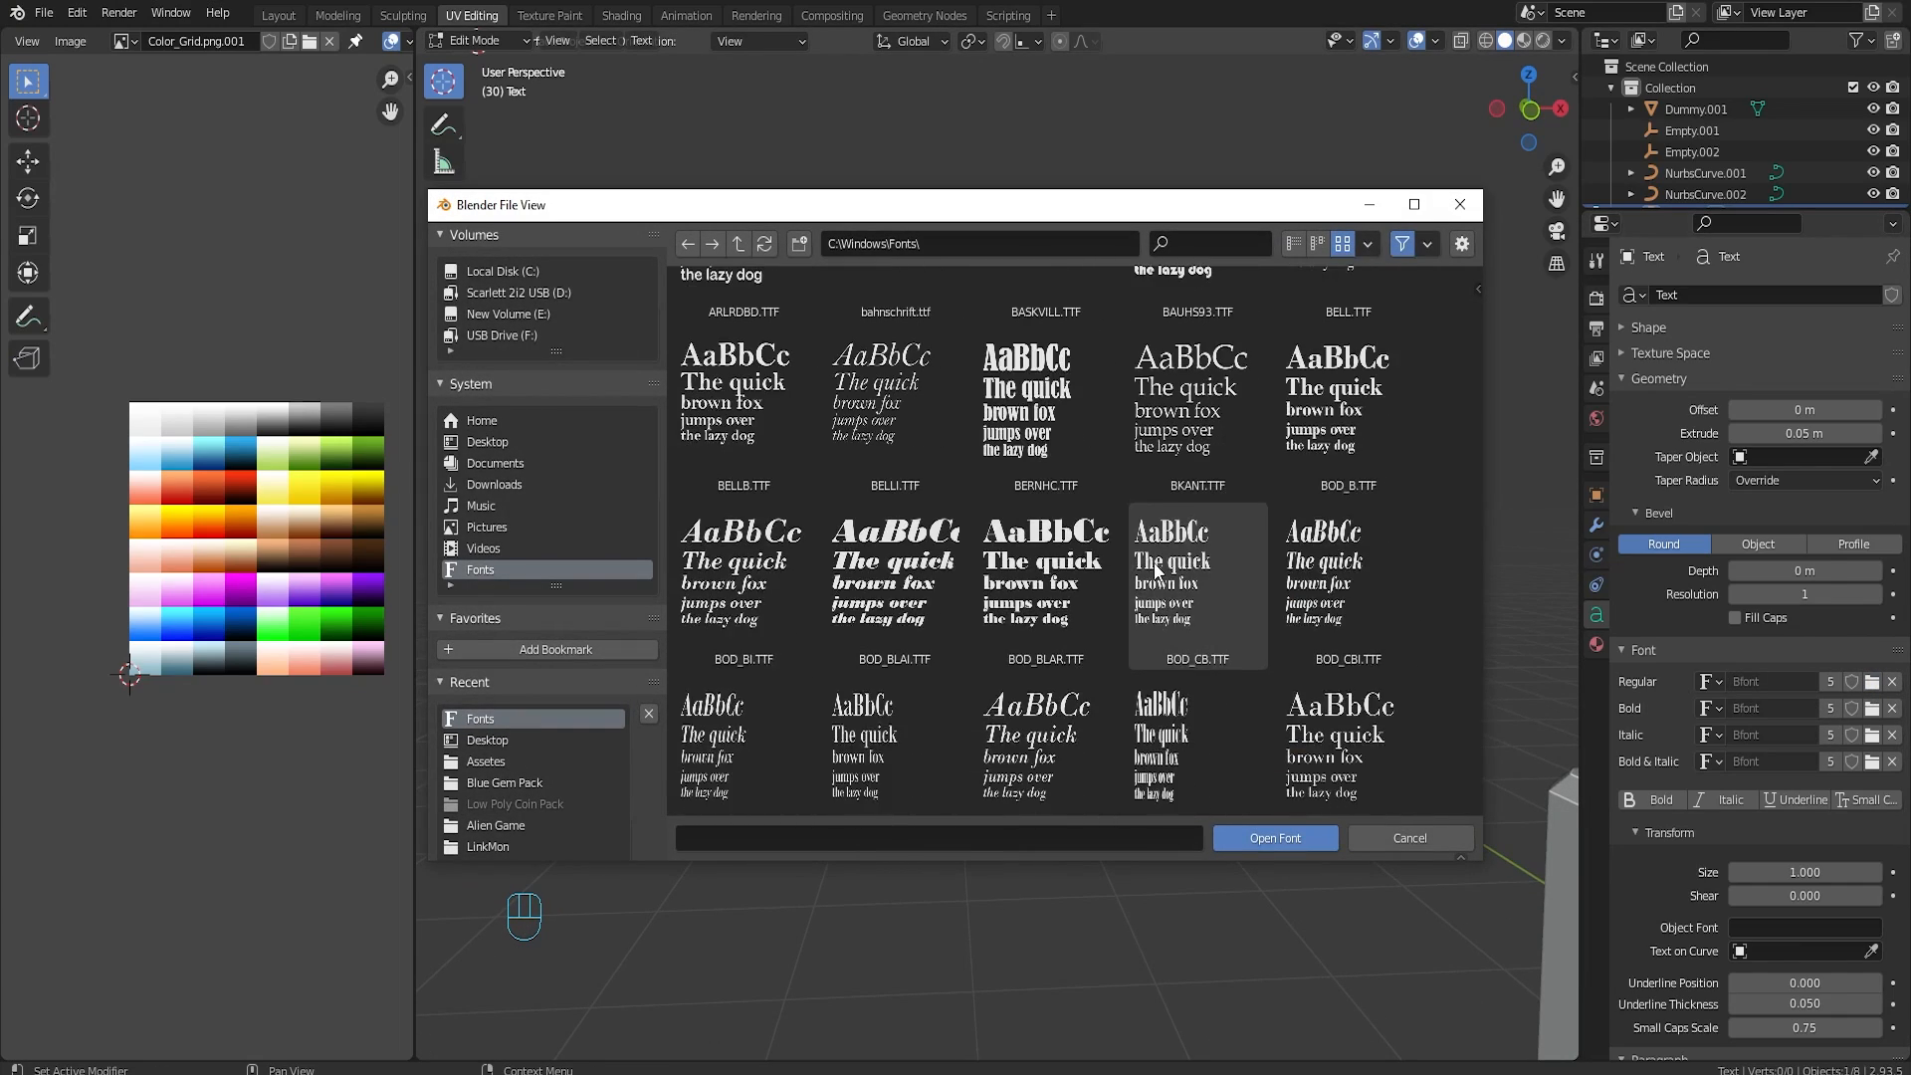
{"action": "scroll", "coordinate": [1139, 563], "scroll_direction": "down", "scroll_amount": 6}
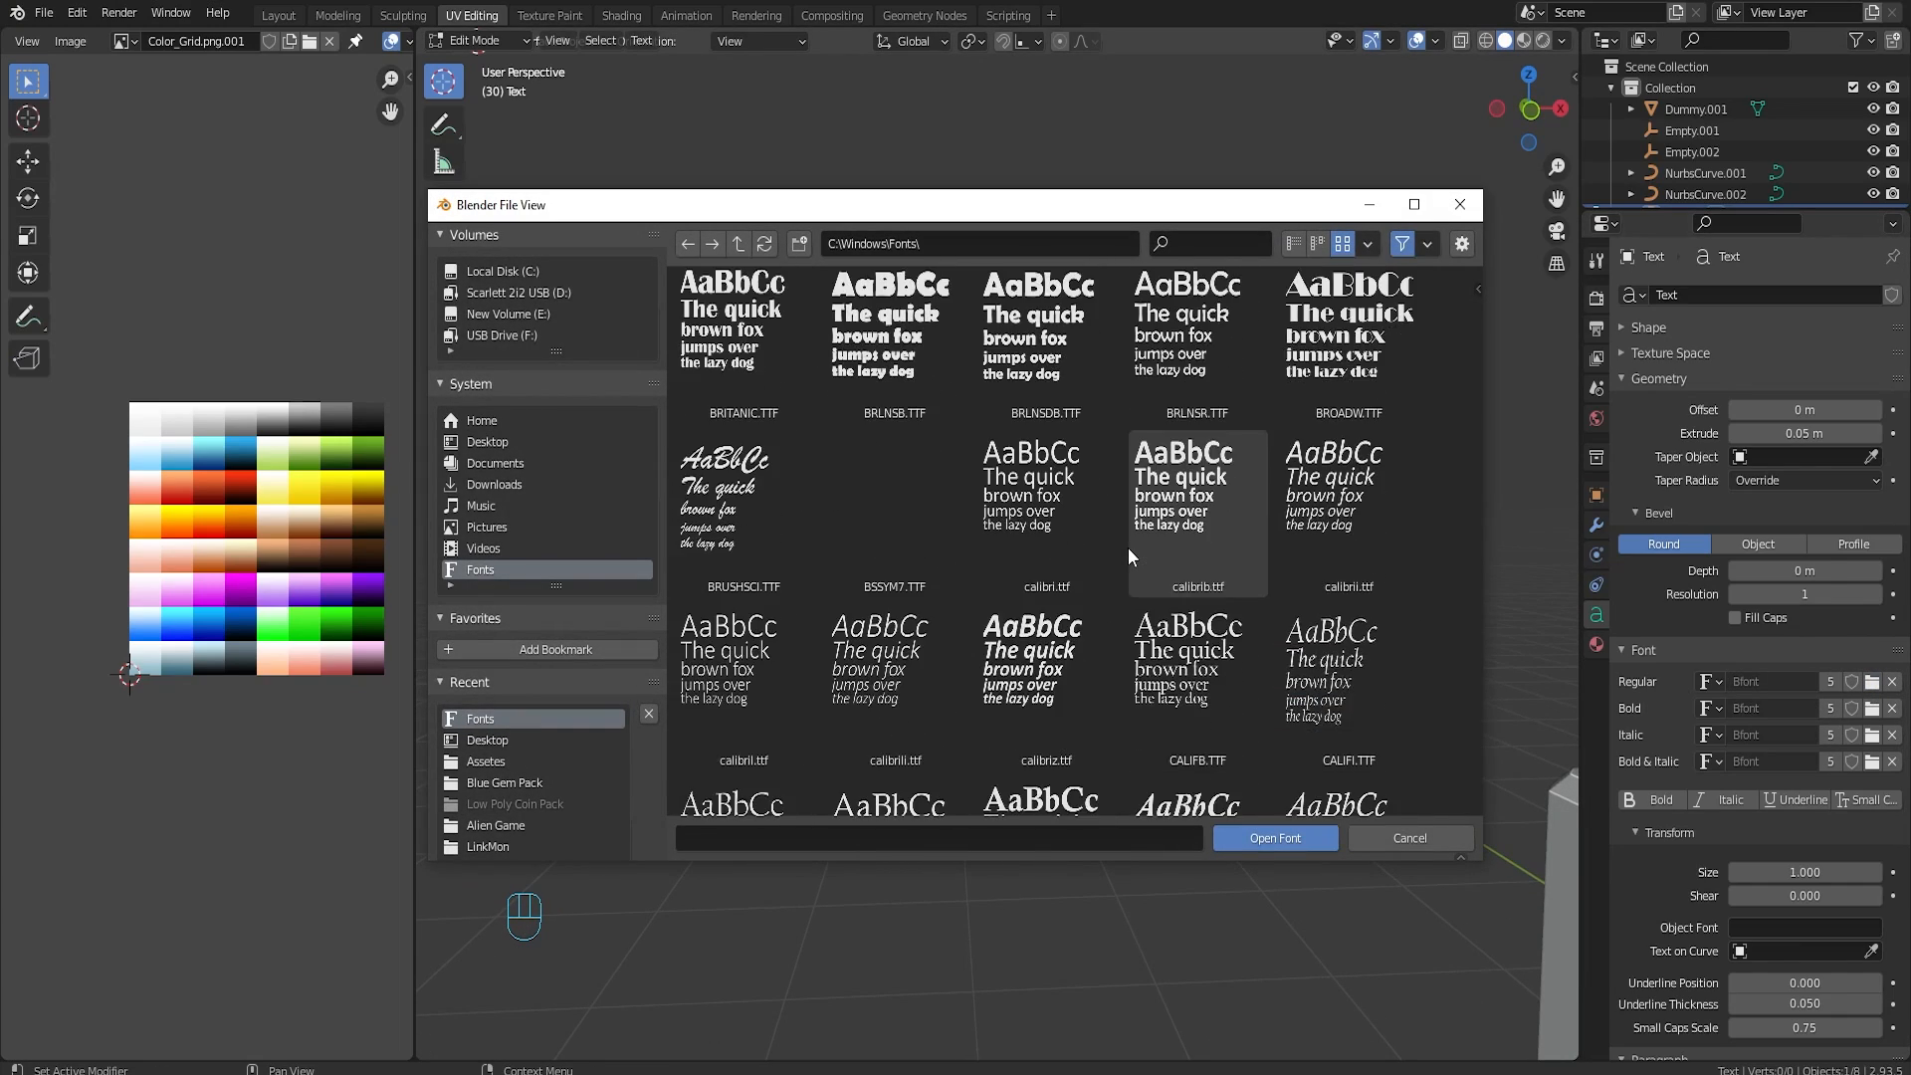
{"action": "scroll", "coordinate": [1126, 547], "scroll_direction": "down", "scroll_amount": 2}
{"action": "double_click", "coordinate": [1123, 547]}
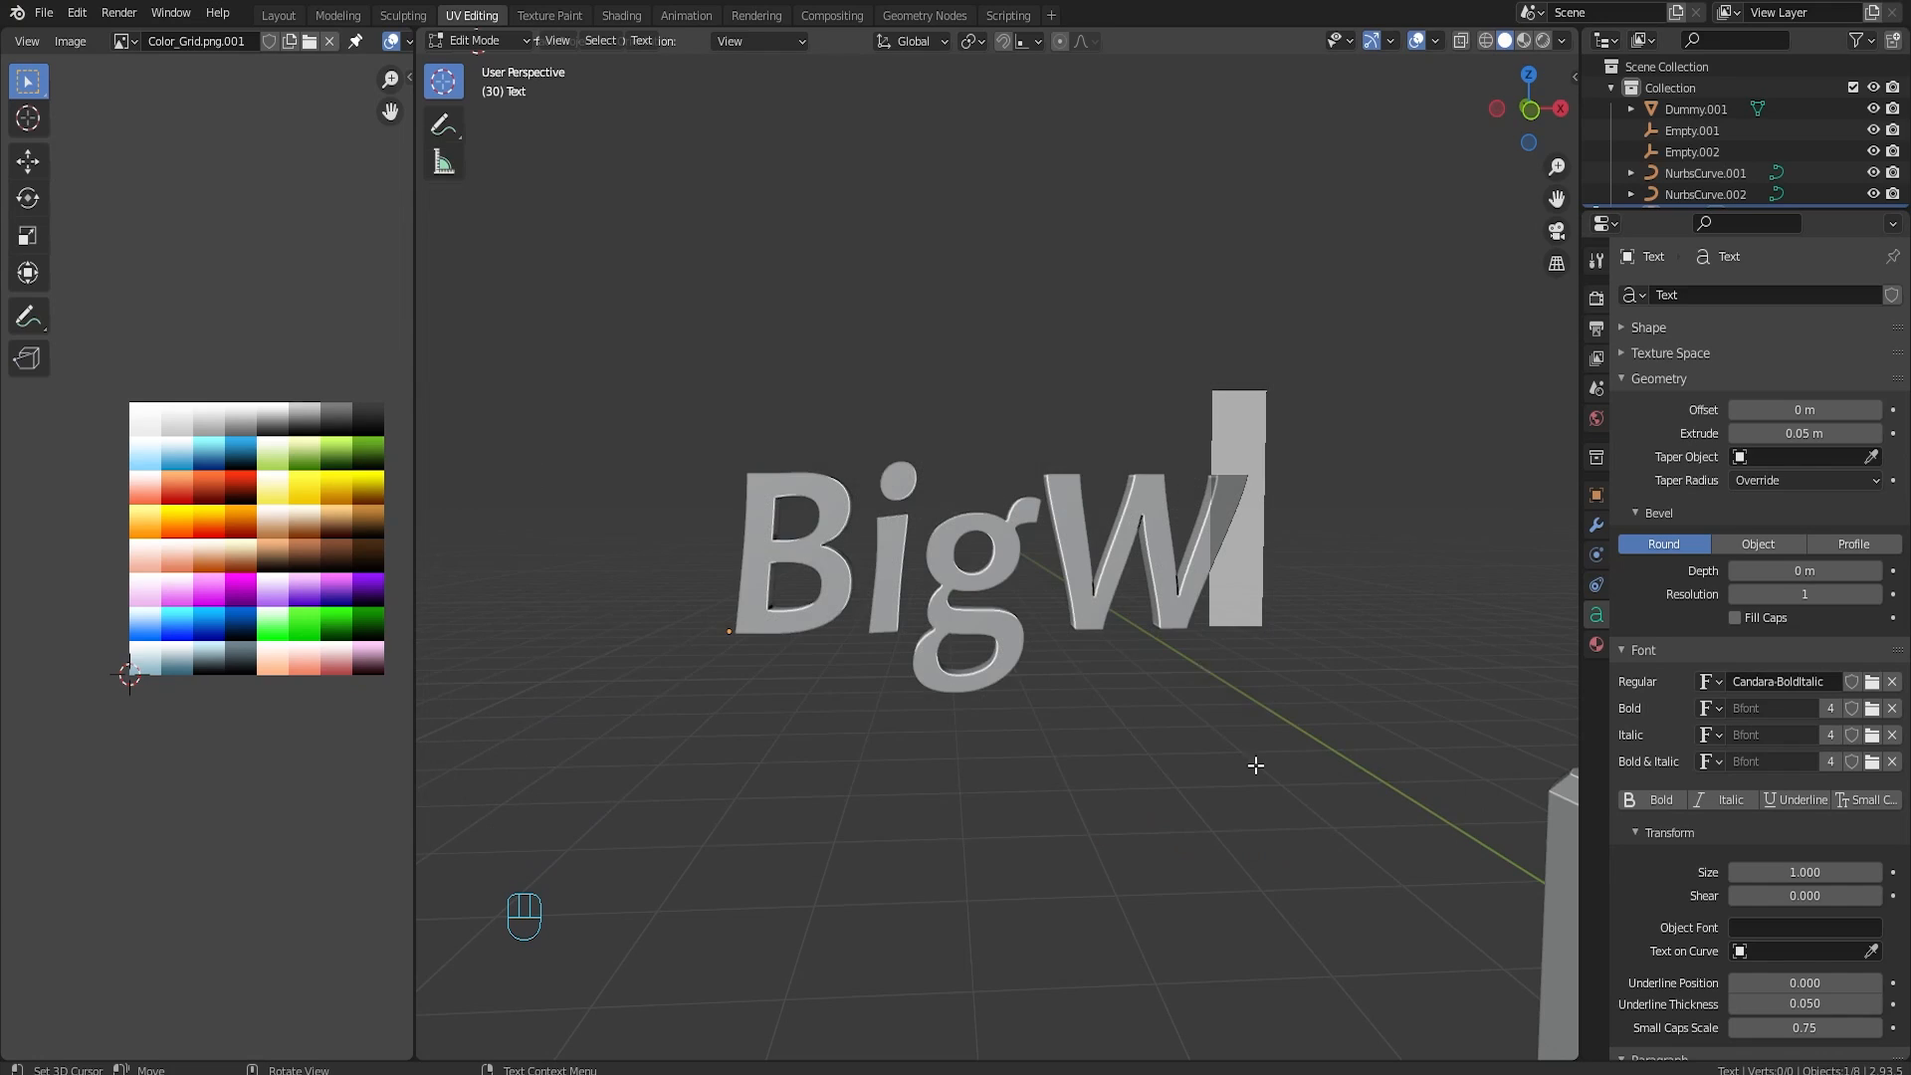
Step: Load Arial Black as the text's regular font and set the text's shear to 0.3
{"action": "left_click", "coordinate": [1872, 682]}
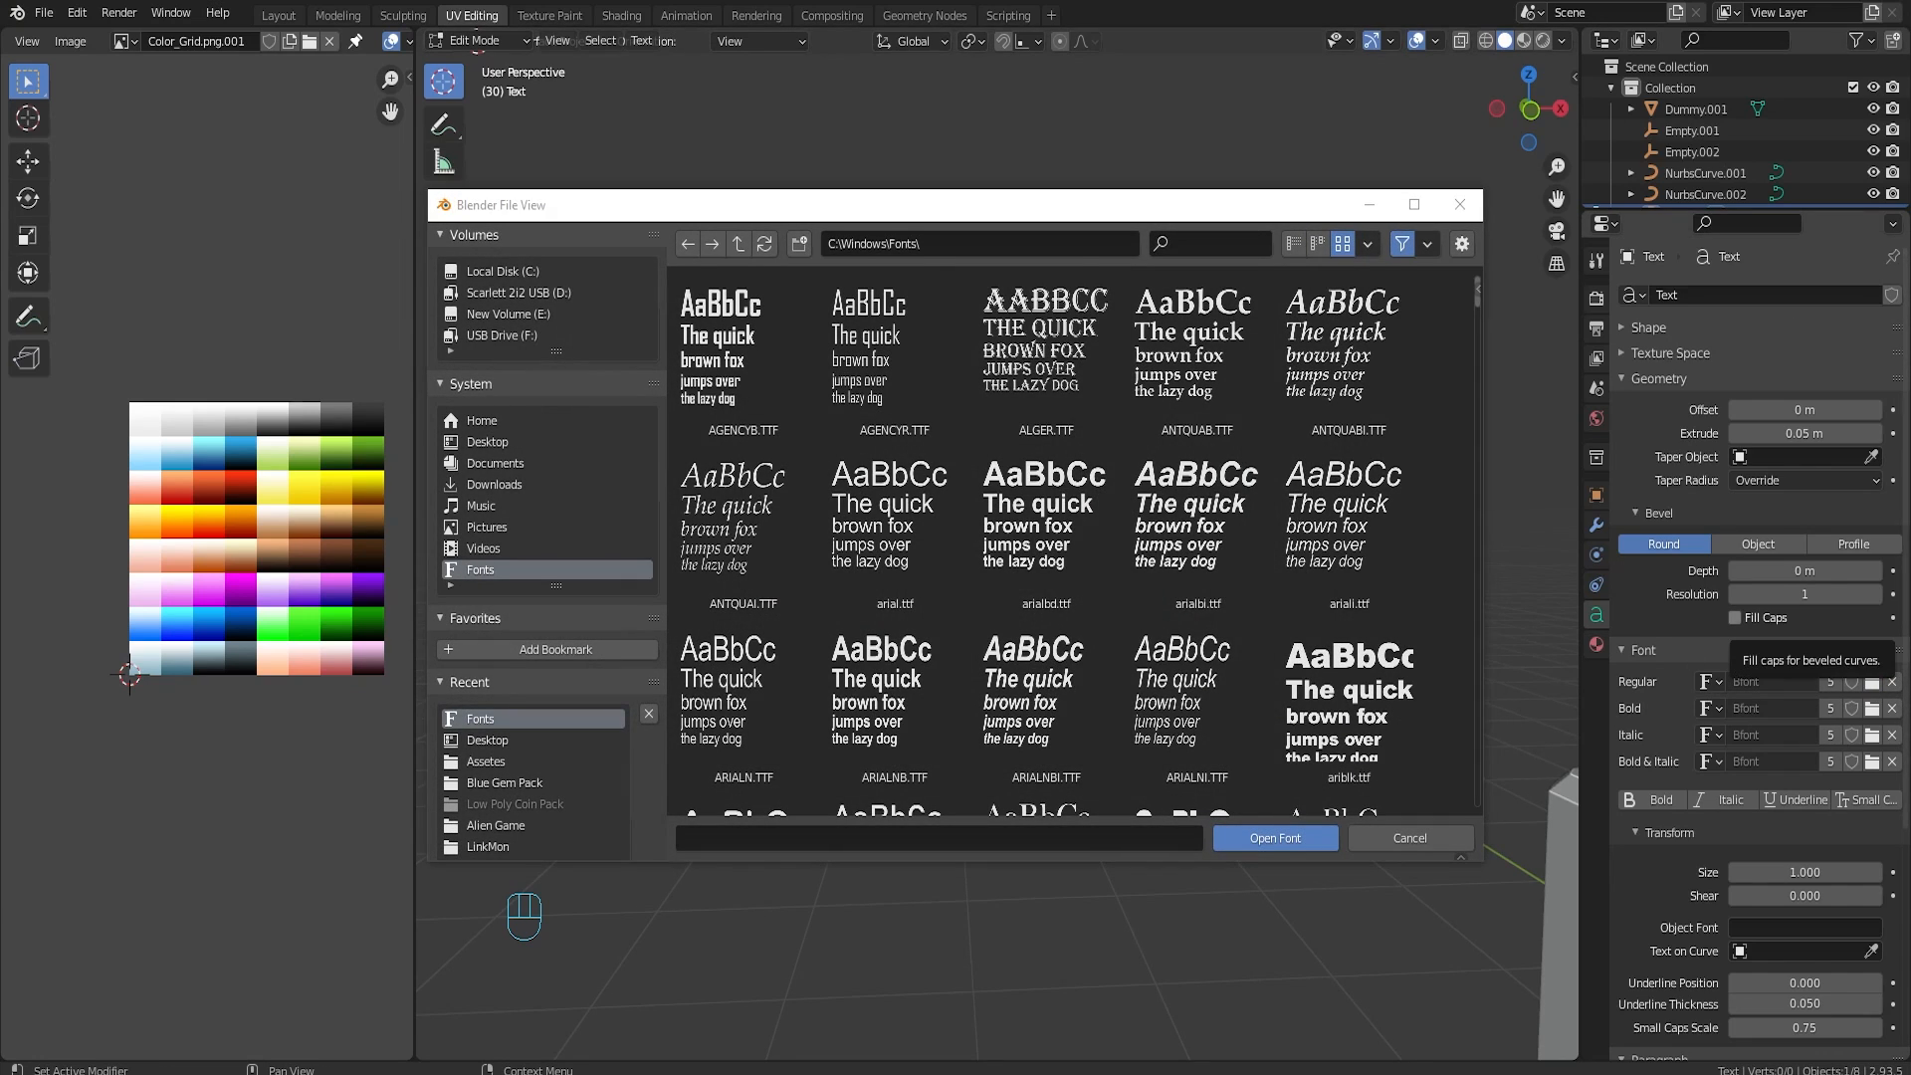
{"action": "scroll", "coordinate": [1145, 528], "scroll_direction": "down", "scroll_amount": 2}
{"action": "double_click", "coordinate": [1349, 568]}
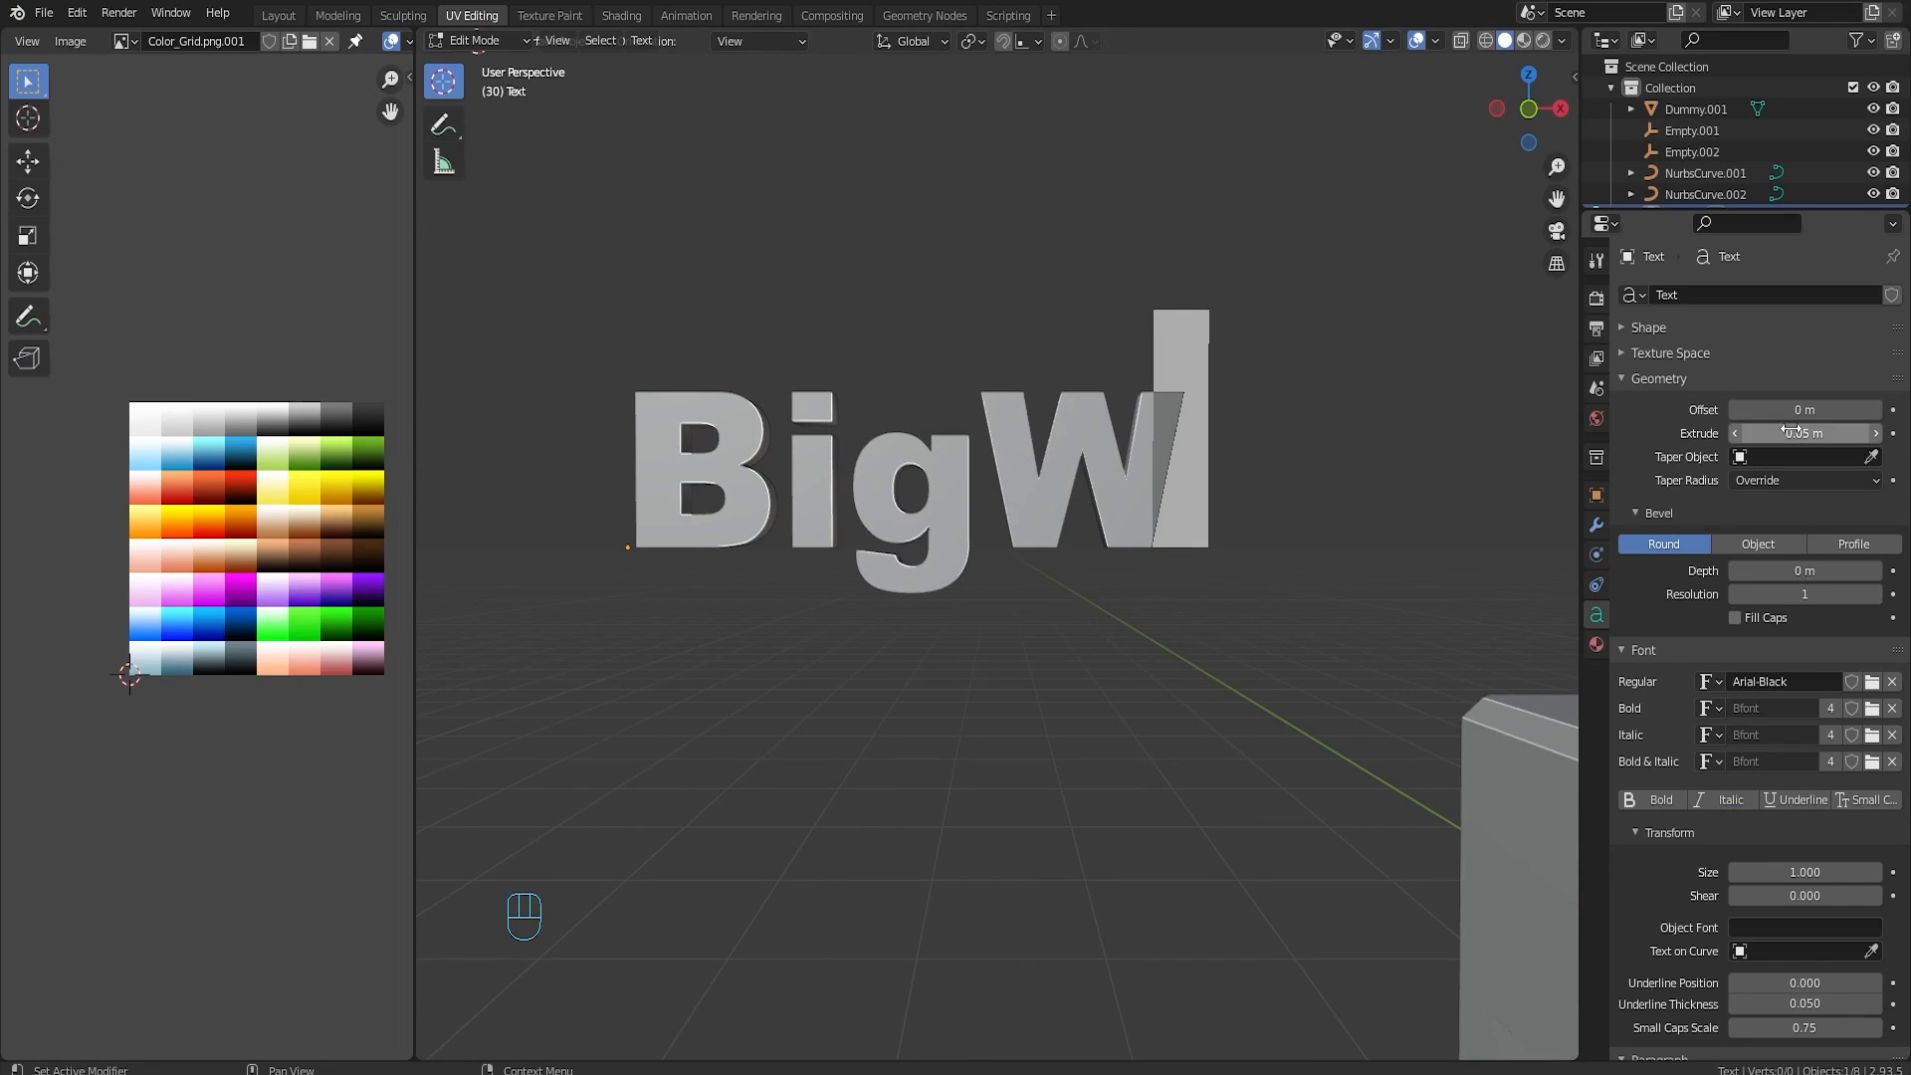
{"action": "scroll", "coordinate": [1789, 431], "scroll_direction": "down", "scroll_amount": 4}
{"action": "left_click_drag", "start_coordinate": [1805, 725], "coordinate": [1836, 725]}
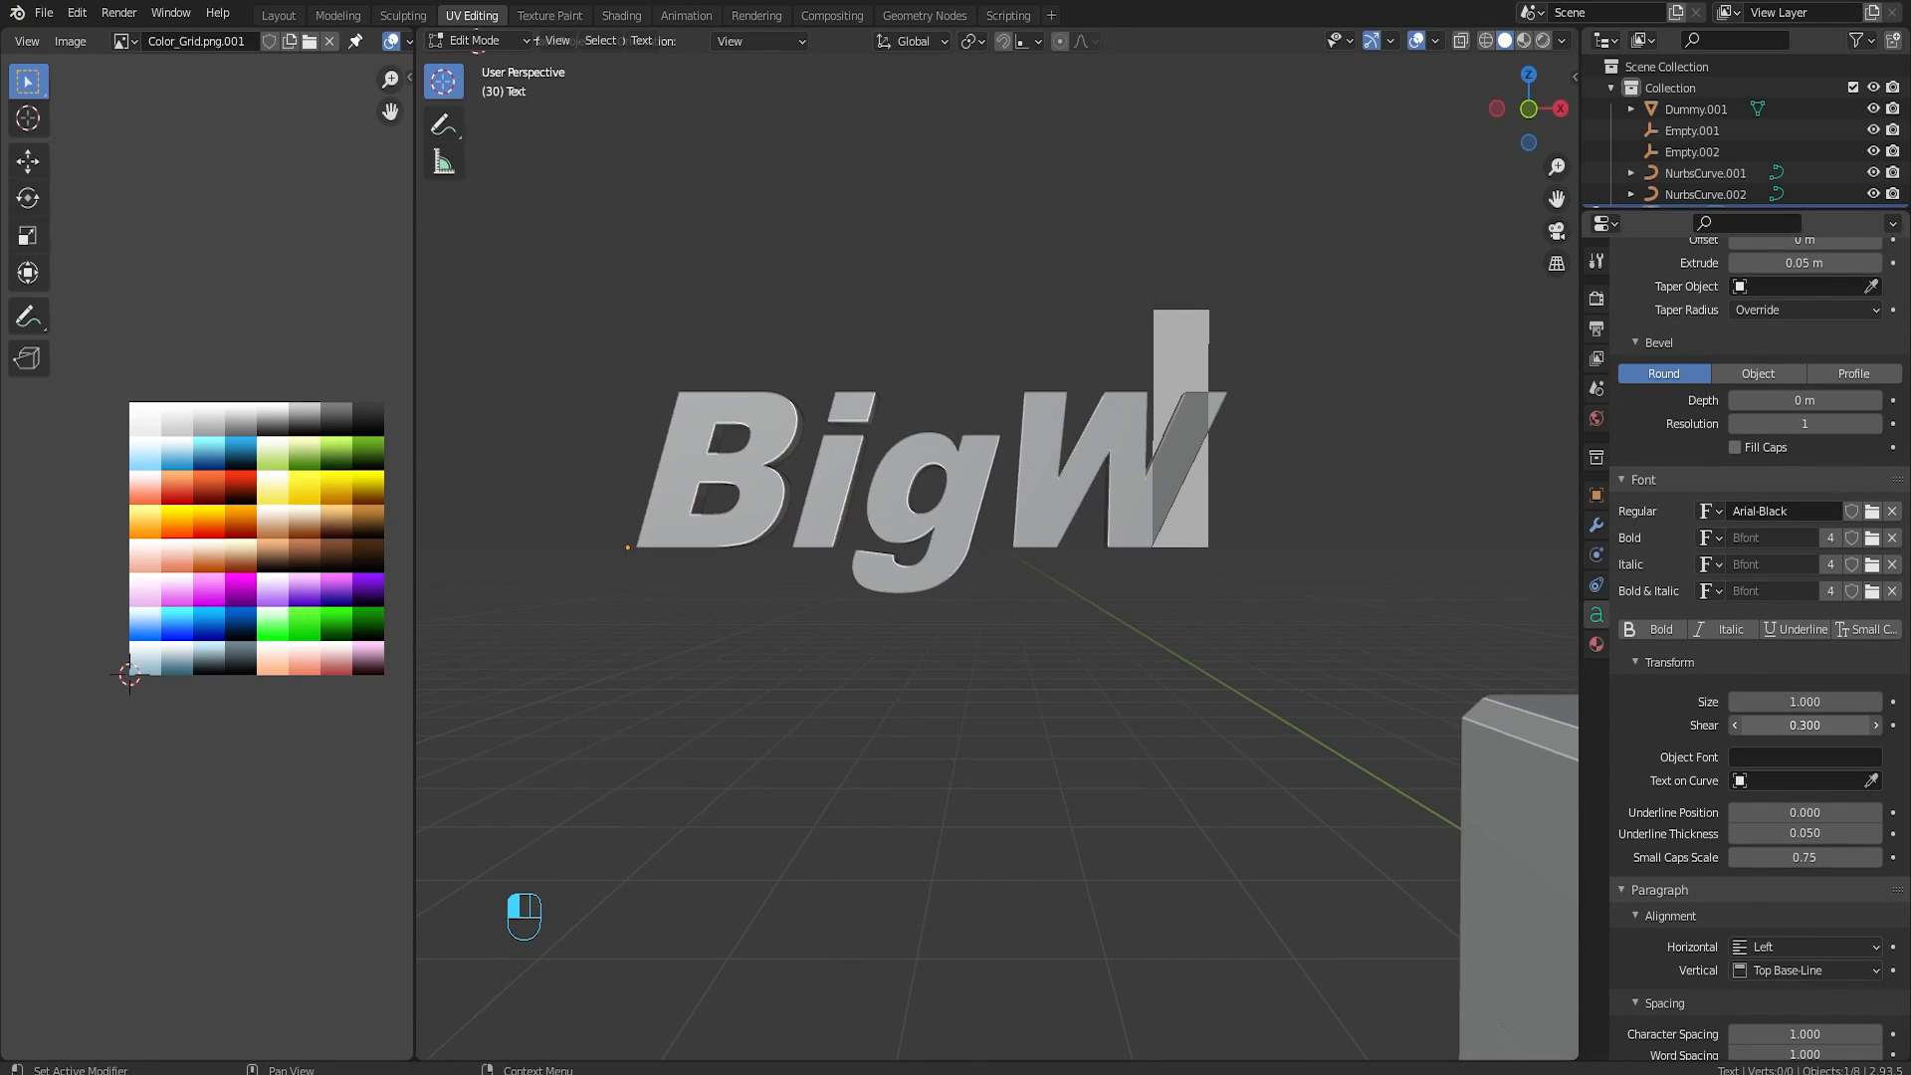
{"action": "left_click", "coordinate": [44, 13]}
{"action": "left_click", "coordinate": [44, 12]}
{"action": "mouse_move", "coordinate": [157, 121]}
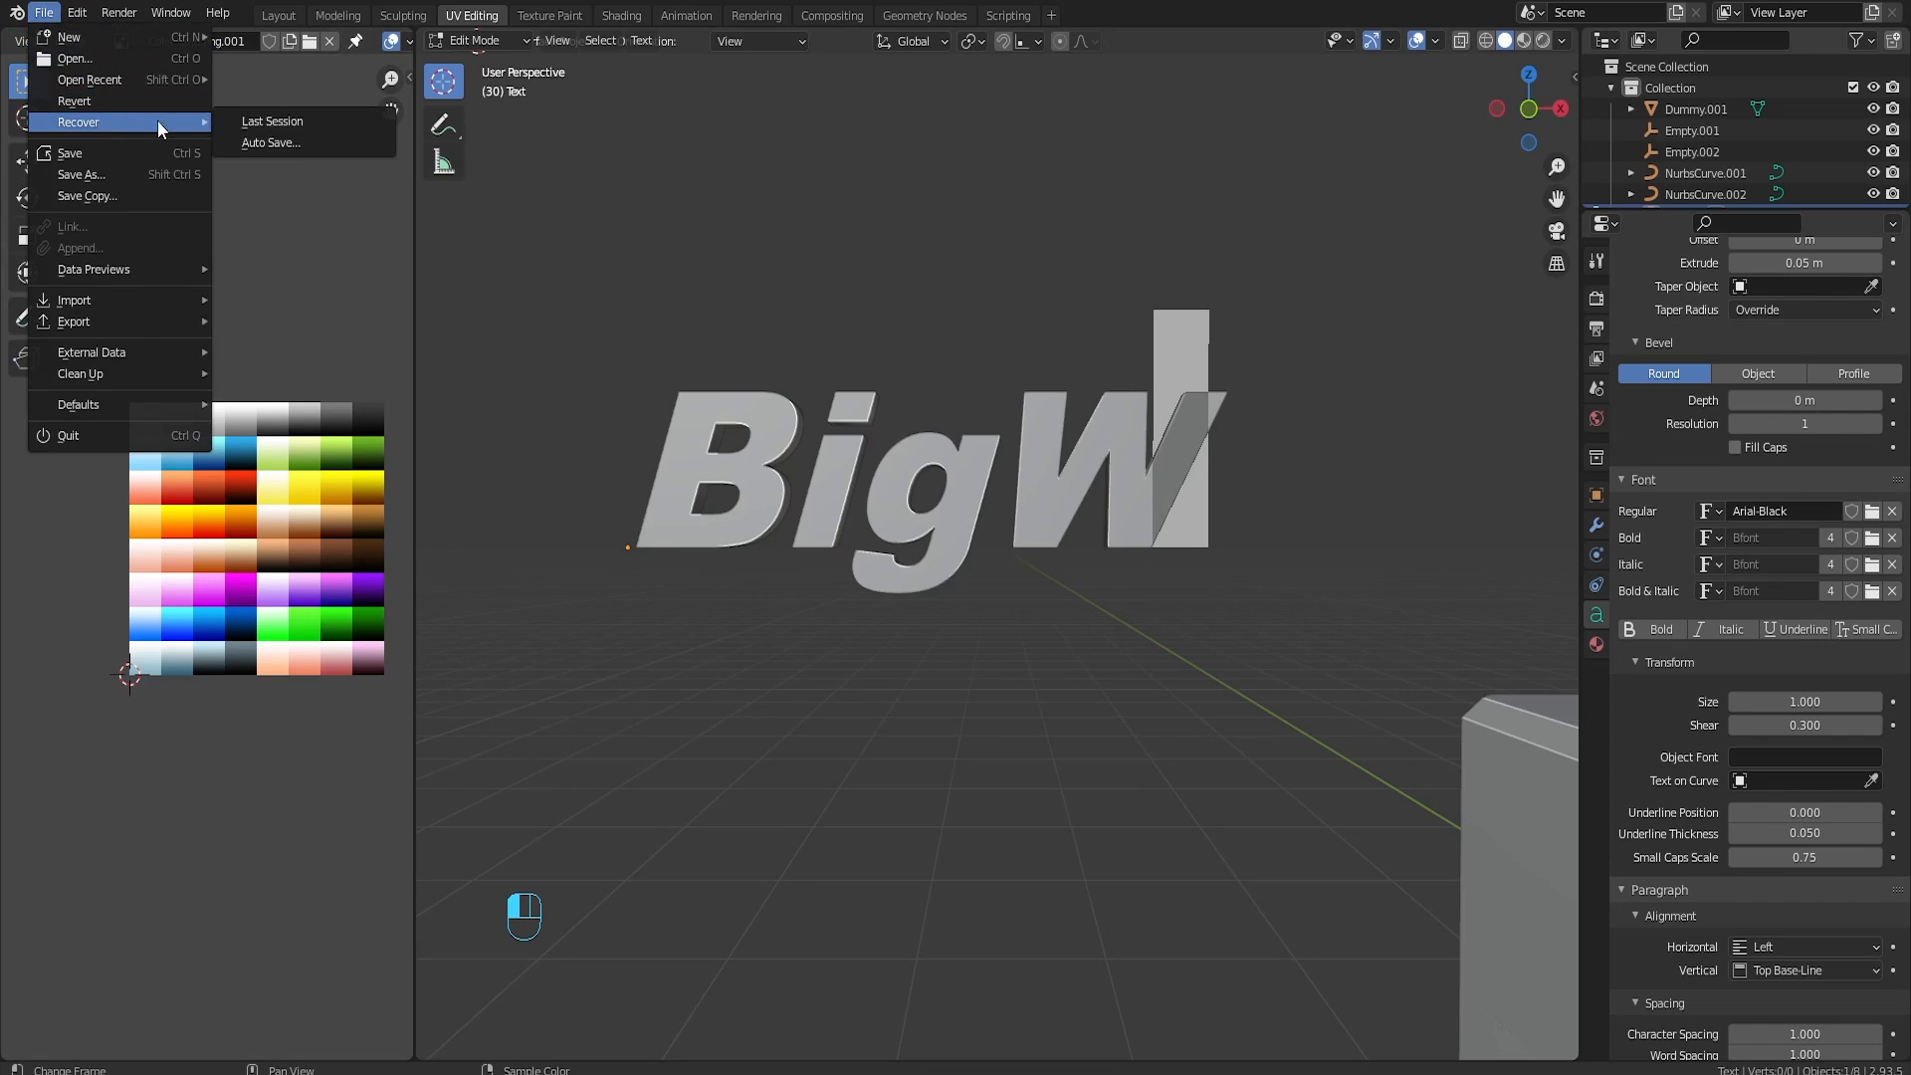
{"action": "left_click", "coordinate": [333, 145]}
{"action": "key", "text": "Escape"}
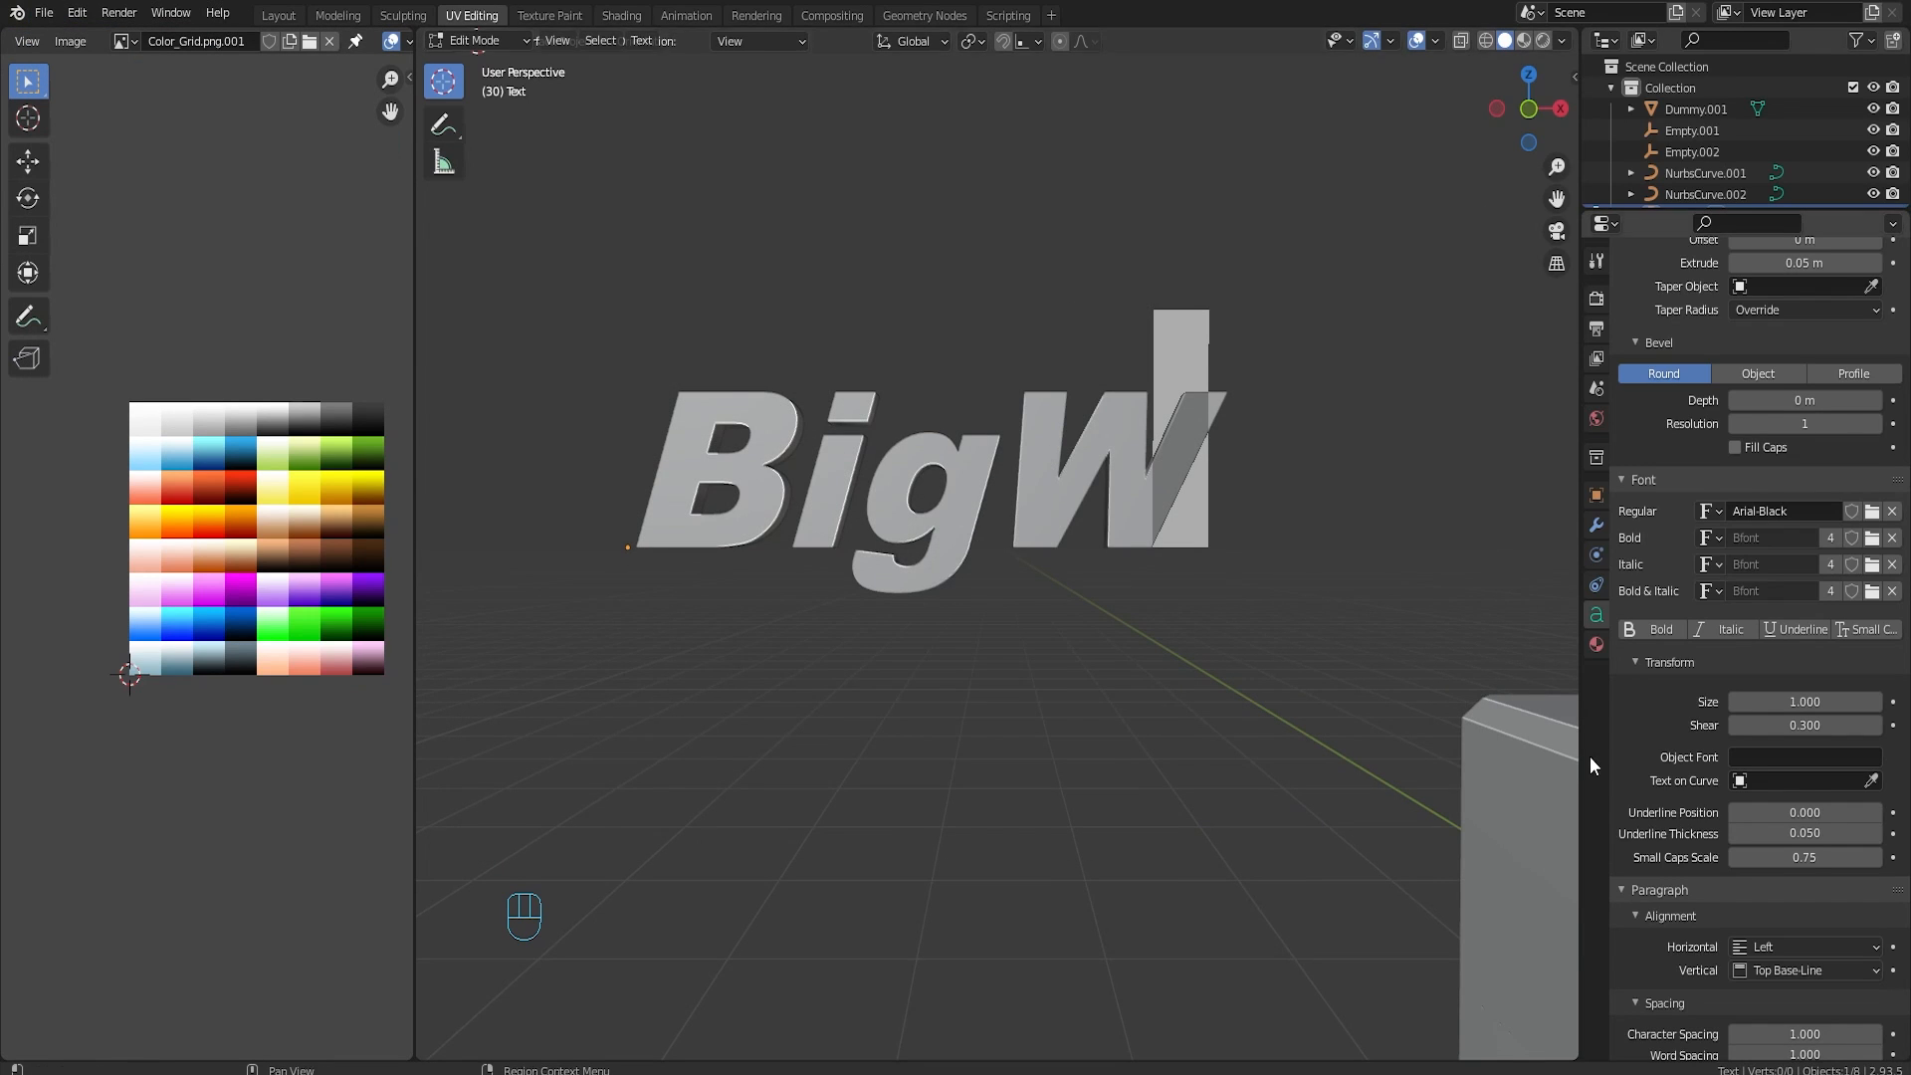
Step: Duplicate the BigW text, place the copy above the original, and convert the lower text to a mesh
{"action": "scroll", "coordinate": [998, 575], "scroll_direction": "down", "scroll_amount": 6}
{"action": "key", "text": "Tab"}
{"action": "key", "text": "Tab"}
{"action": "key", "text": "Tab"}
{"action": "key", "text": "shift+d"}
{"action": "right_click", "coordinate": [998, 576]}
{"action": "left_click_drag", "start_coordinate": [879, 482], "coordinate": [885, 362]}
{"action": "left_click", "coordinate": [944, 537]}
{"action": "right_click", "coordinate": [942, 538]}
{"action": "mouse_move", "coordinate": [941, 617]}
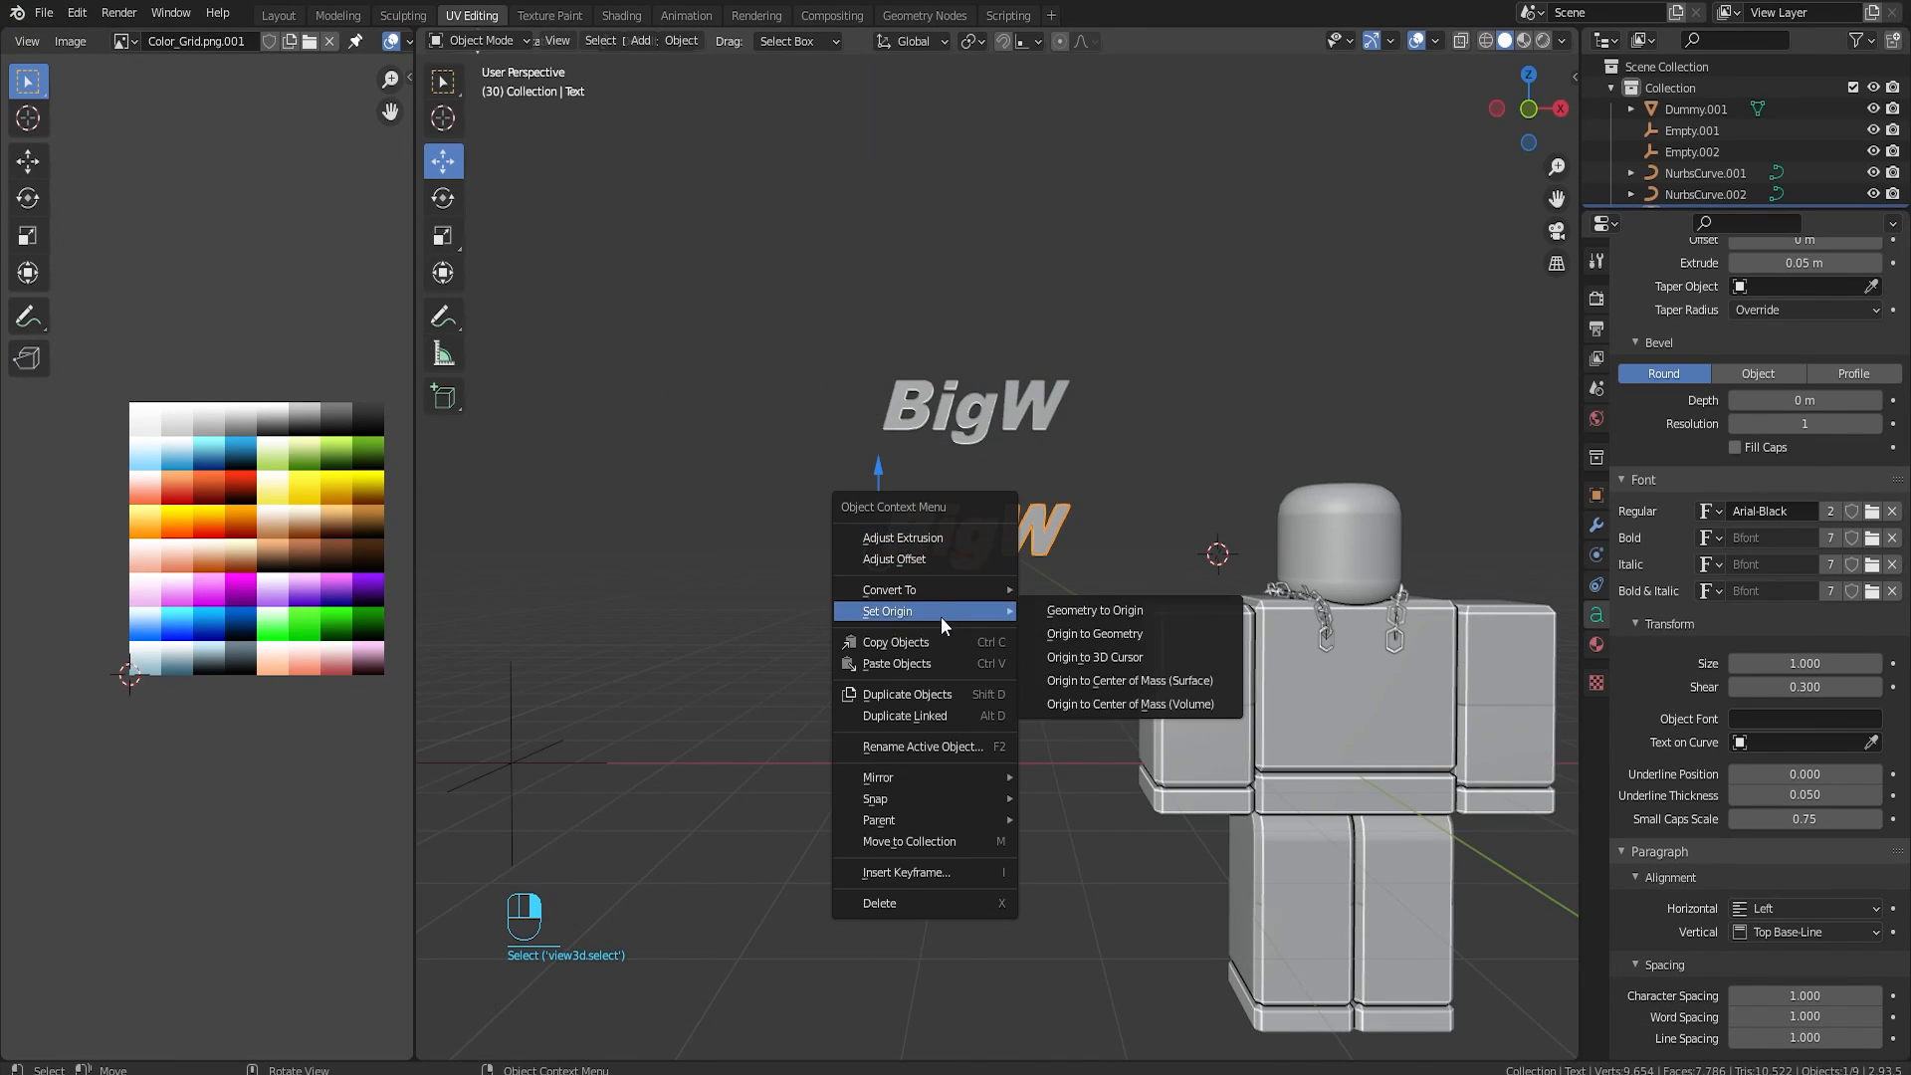
{"action": "left_click", "coordinate": [1095, 611]}
{"action": "key", "text": "Tab"}
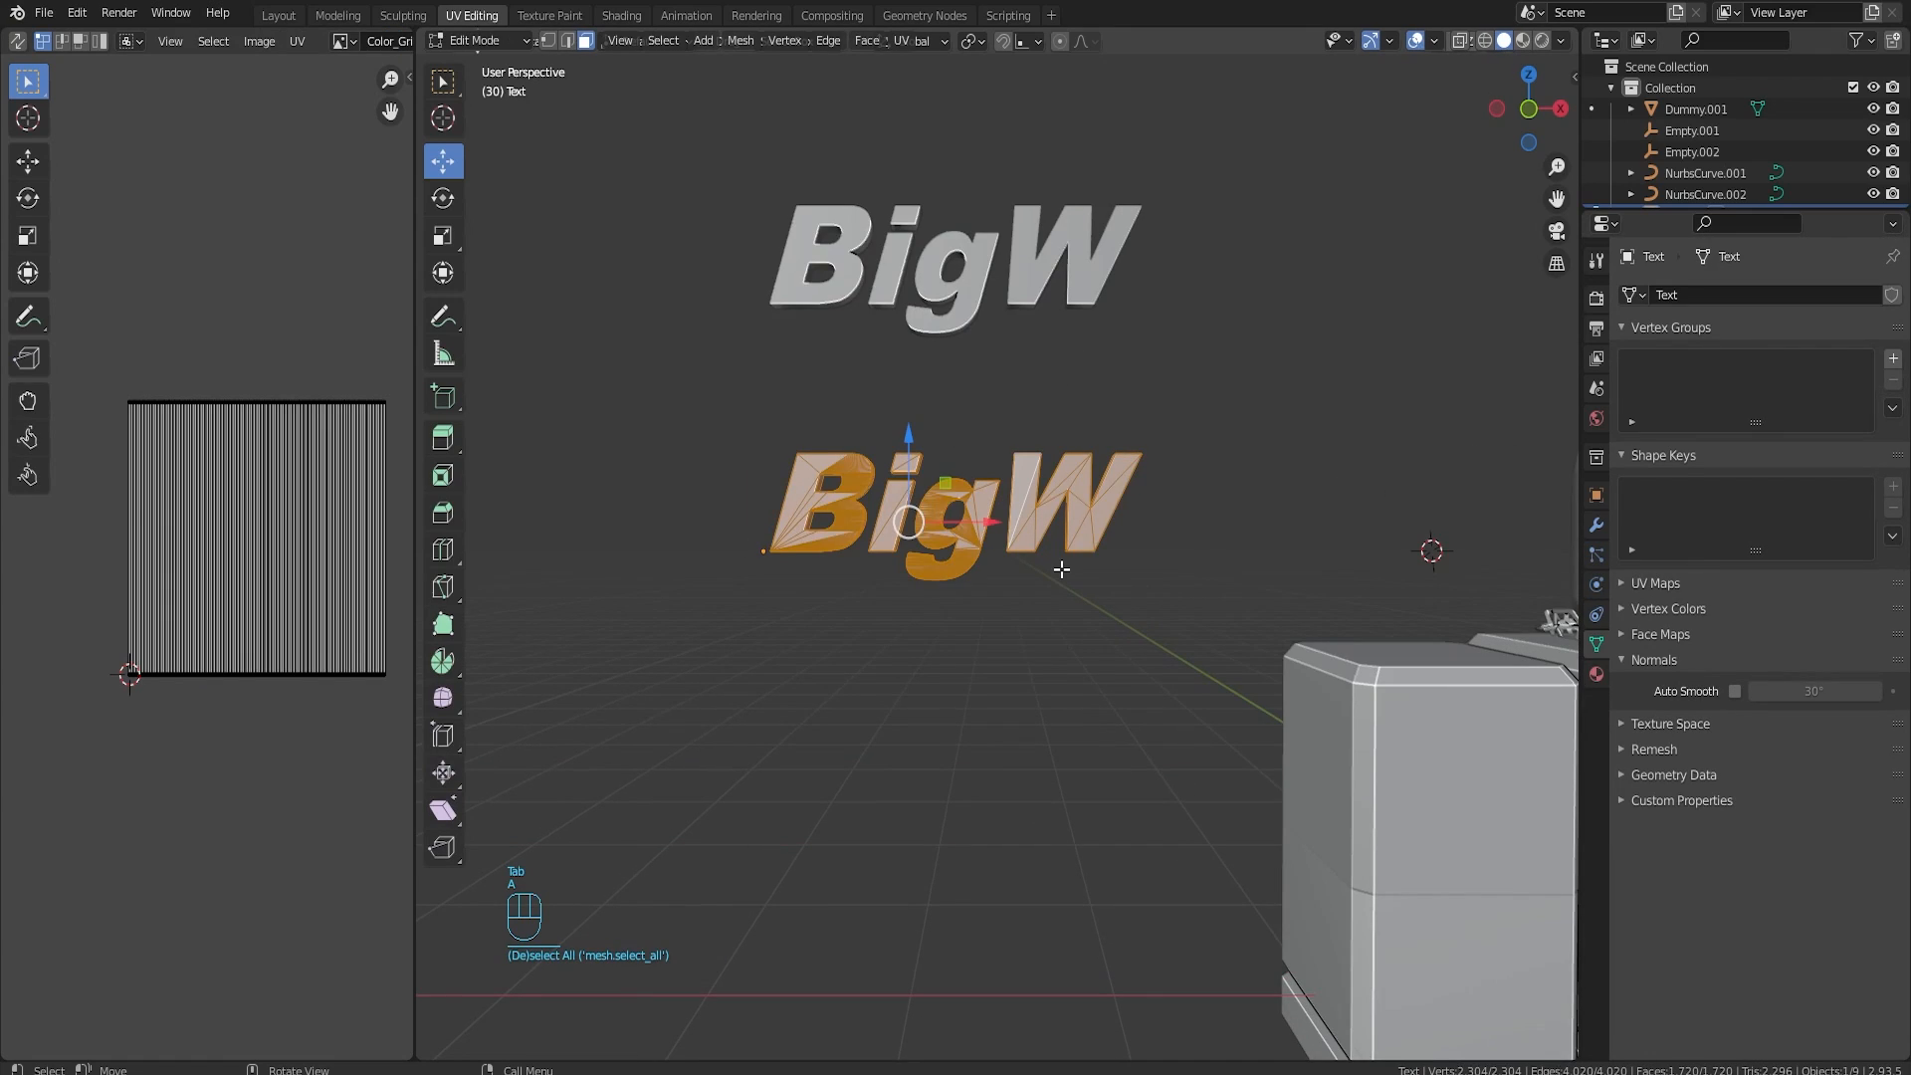
Step: Simplify the converted text's entire mesh with Limited Dissolve
{"action": "scroll", "coordinate": [1073, 613], "scroll_direction": "up", "scroll_amount": 4}
{"action": "key", "text": "x"}
{"action": "left_click", "coordinate": [1070, 805]}
{"action": "scroll", "coordinate": [1067, 713], "scroll_direction": "down", "scroll_amount": 3}
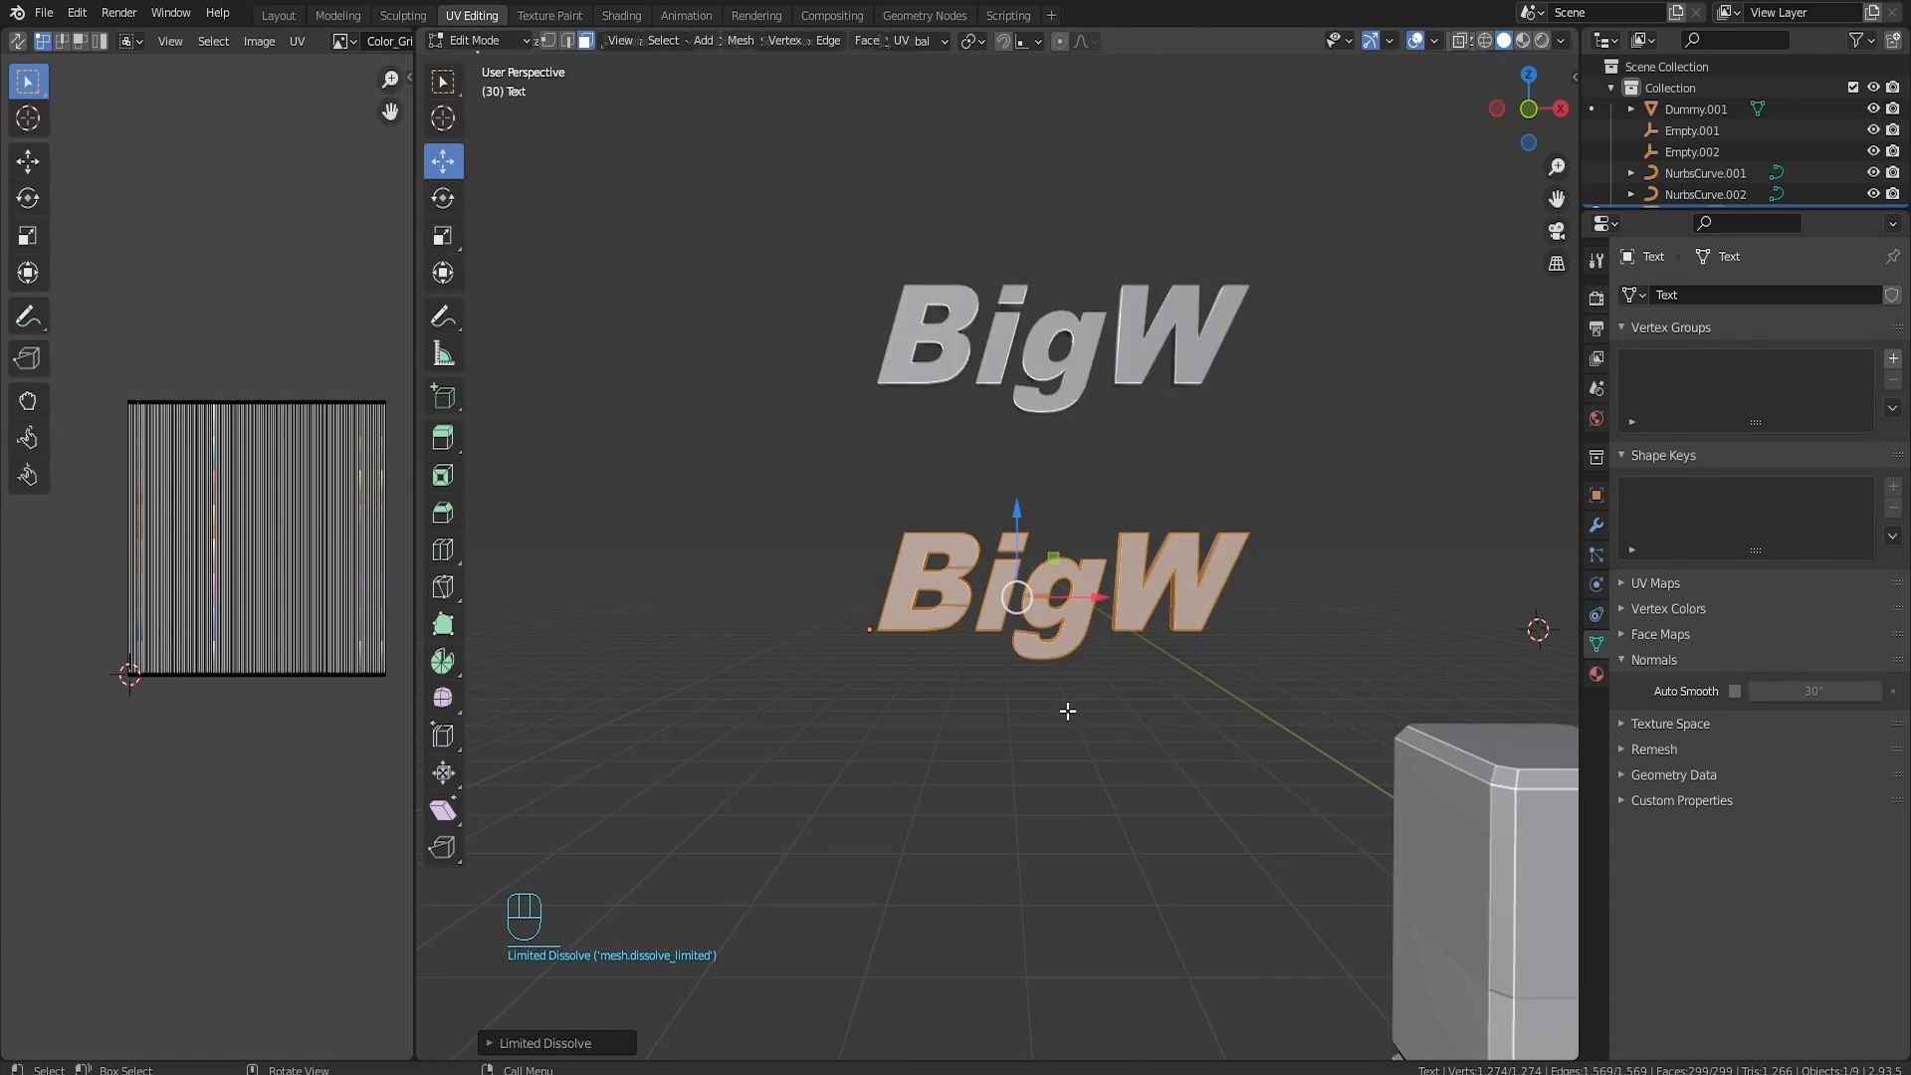
{"action": "middle_click_drag", "start_coordinate": [1067, 713], "coordinate": [1071, 731]}
{"action": "middle_click_drag", "start_coordinate": [1070, 731], "coordinate": [968, 667], "text": "shift"}
{"action": "scroll", "coordinate": [1145, 850], "scroll_direction": "up", "scroll_amount": 3}
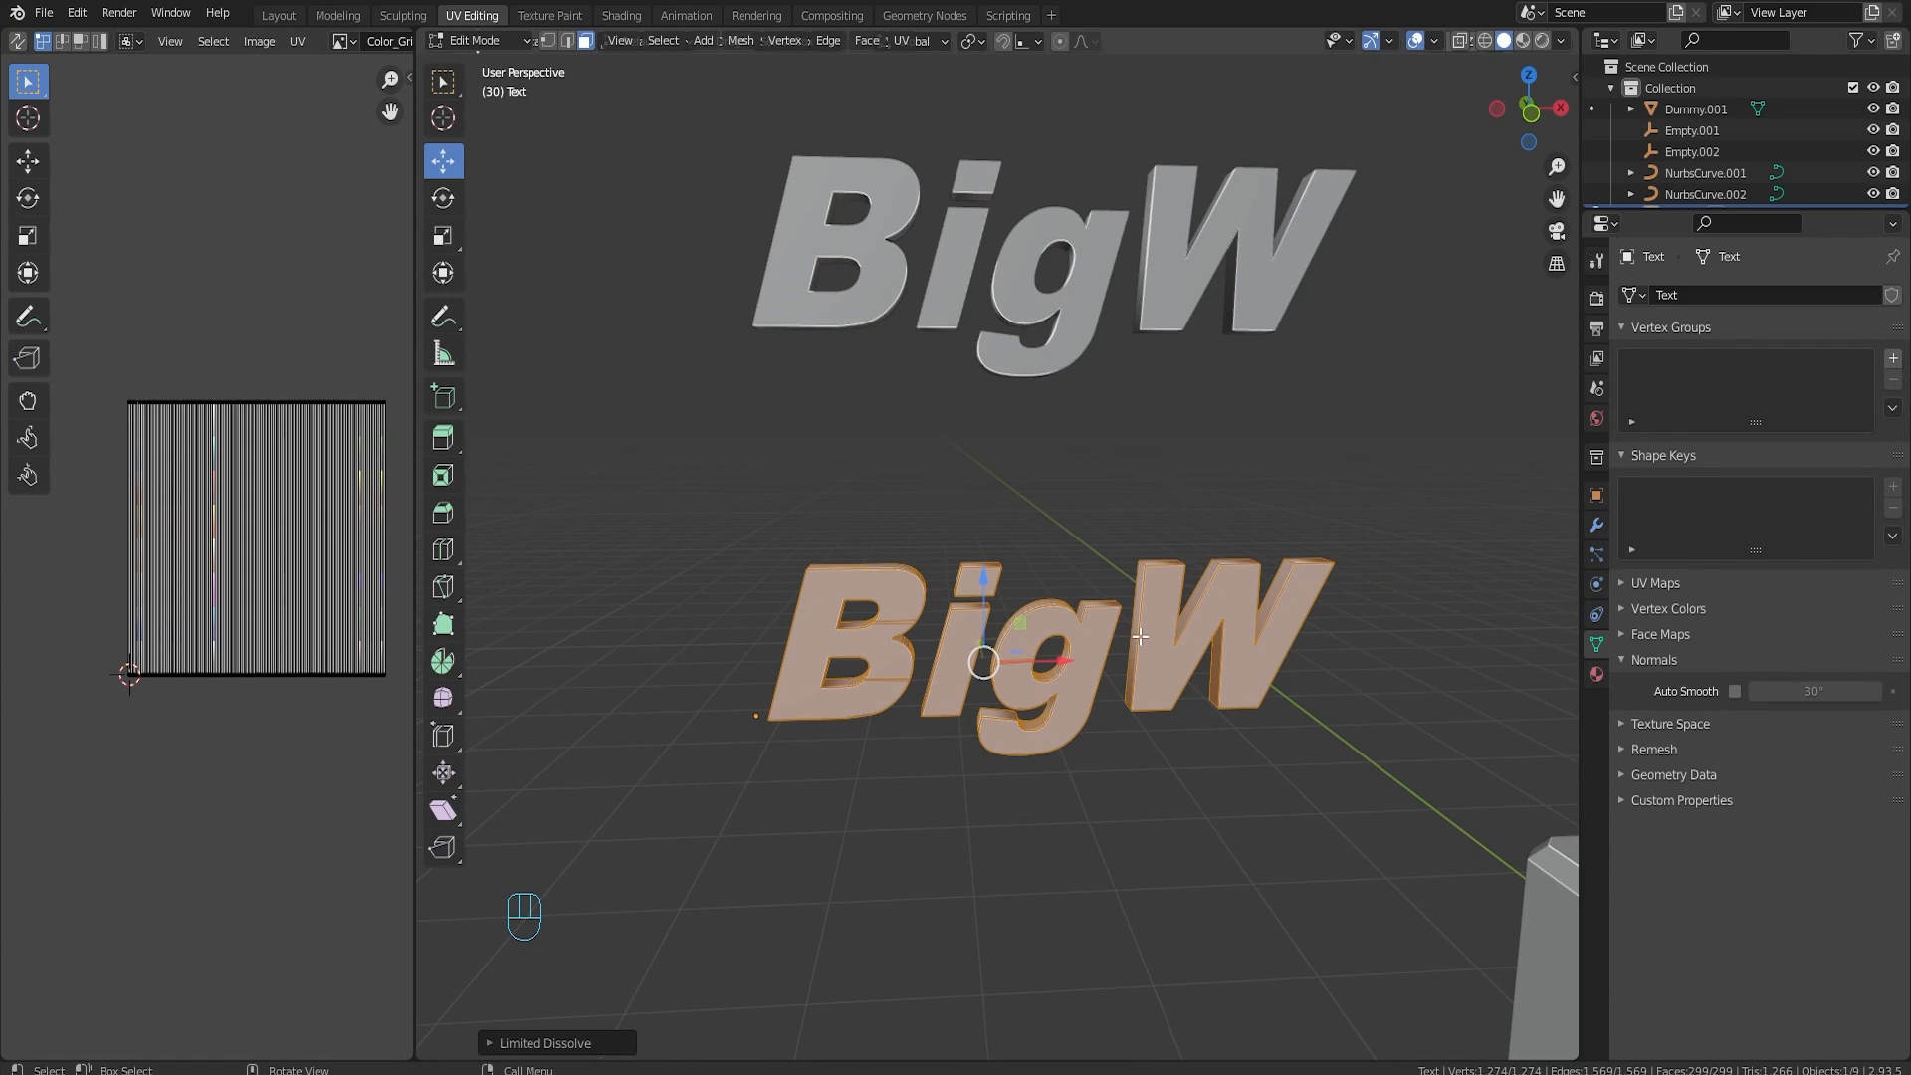
{"action": "middle_click_drag", "start_coordinate": [1172, 742], "coordinate": [1105, 614], "text": "shift"}
{"action": "scroll", "coordinate": [1105, 615], "scroll_direction": "up", "scroll_amount": 3}
{"action": "scroll", "coordinate": [1105, 614], "scroll_direction": "down", "scroll_amount": 3}
Step: Leave Edit Mode and delete the converted lower text mesh
{"action": "left_click", "coordinate": [1597, 525]}
{"action": "left_click", "coordinate": [1747, 297]}
{"action": "key", "text": "Tab"}
{"action": "scroll", "coordinate": [1127, 426], "scroll_direction": "down", "scroll_amount": 4}
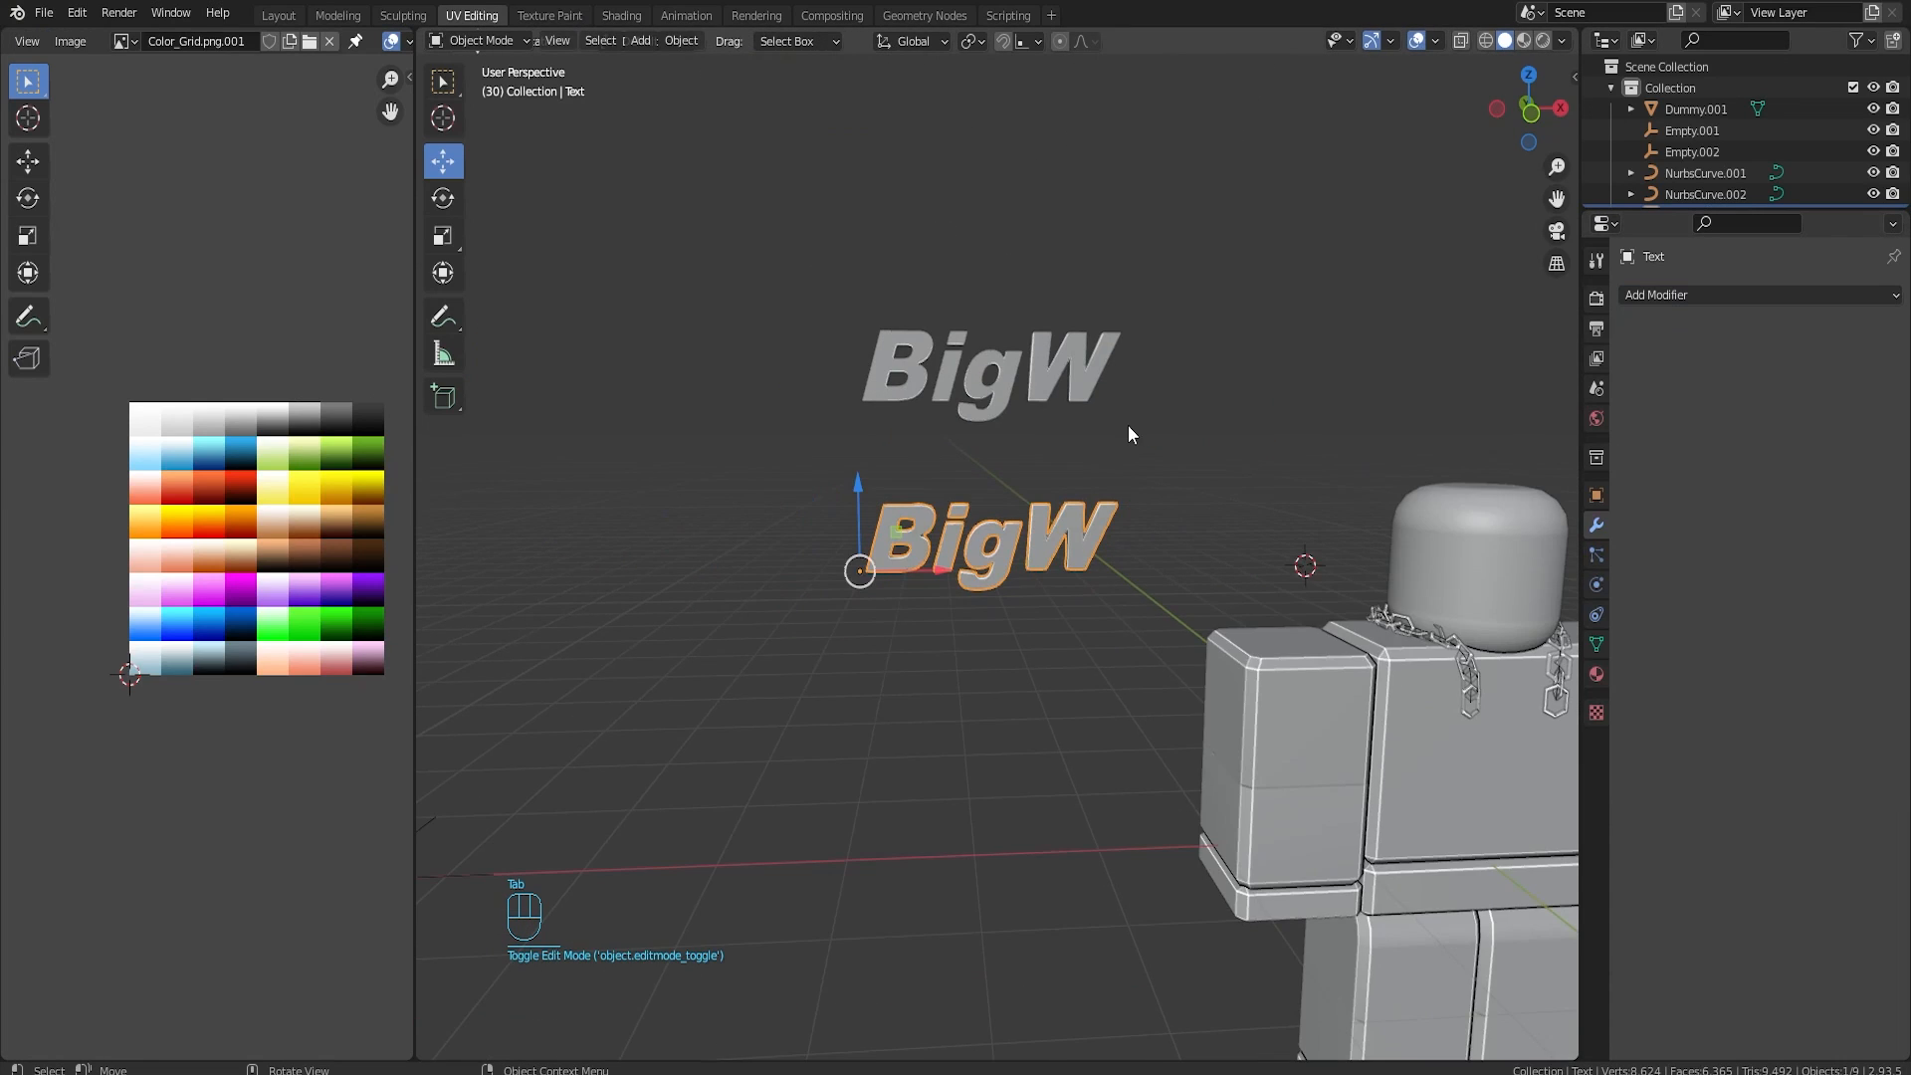
{"action": "scroll", "coordinate": [1127, 426], "scroll_direction": "up", "scroll_amount": 2}
{"action": "left_click", "coordinate": [1067, 518]}
{"action": "key", "text": "Delete"}
Step: Duplicate the remaining BigW text upward and move the original down beneath the copy
{"action": "left_click", "coordinate": [1107, 317]}
{"action": "key", "text": "Tab"}
{"action": "key", "text": "Tab"}
{"action": "key", "text": "shift+d"}
{"action": "left_click_drag", "start_coordinate": [755, 407], "coordinate": [756, 239]}
{"action": "left_click", "coordinate": [801, 394]}
{"action": "left_click_drag", "start_coordinate": [759, 356], "coordinate": [768, 452]}
Step: Set the lower text's preview resolution to 1
{"action": "key", "text": "Tab"}
{"action": "left_click", "coordinate": [1596, 614]}
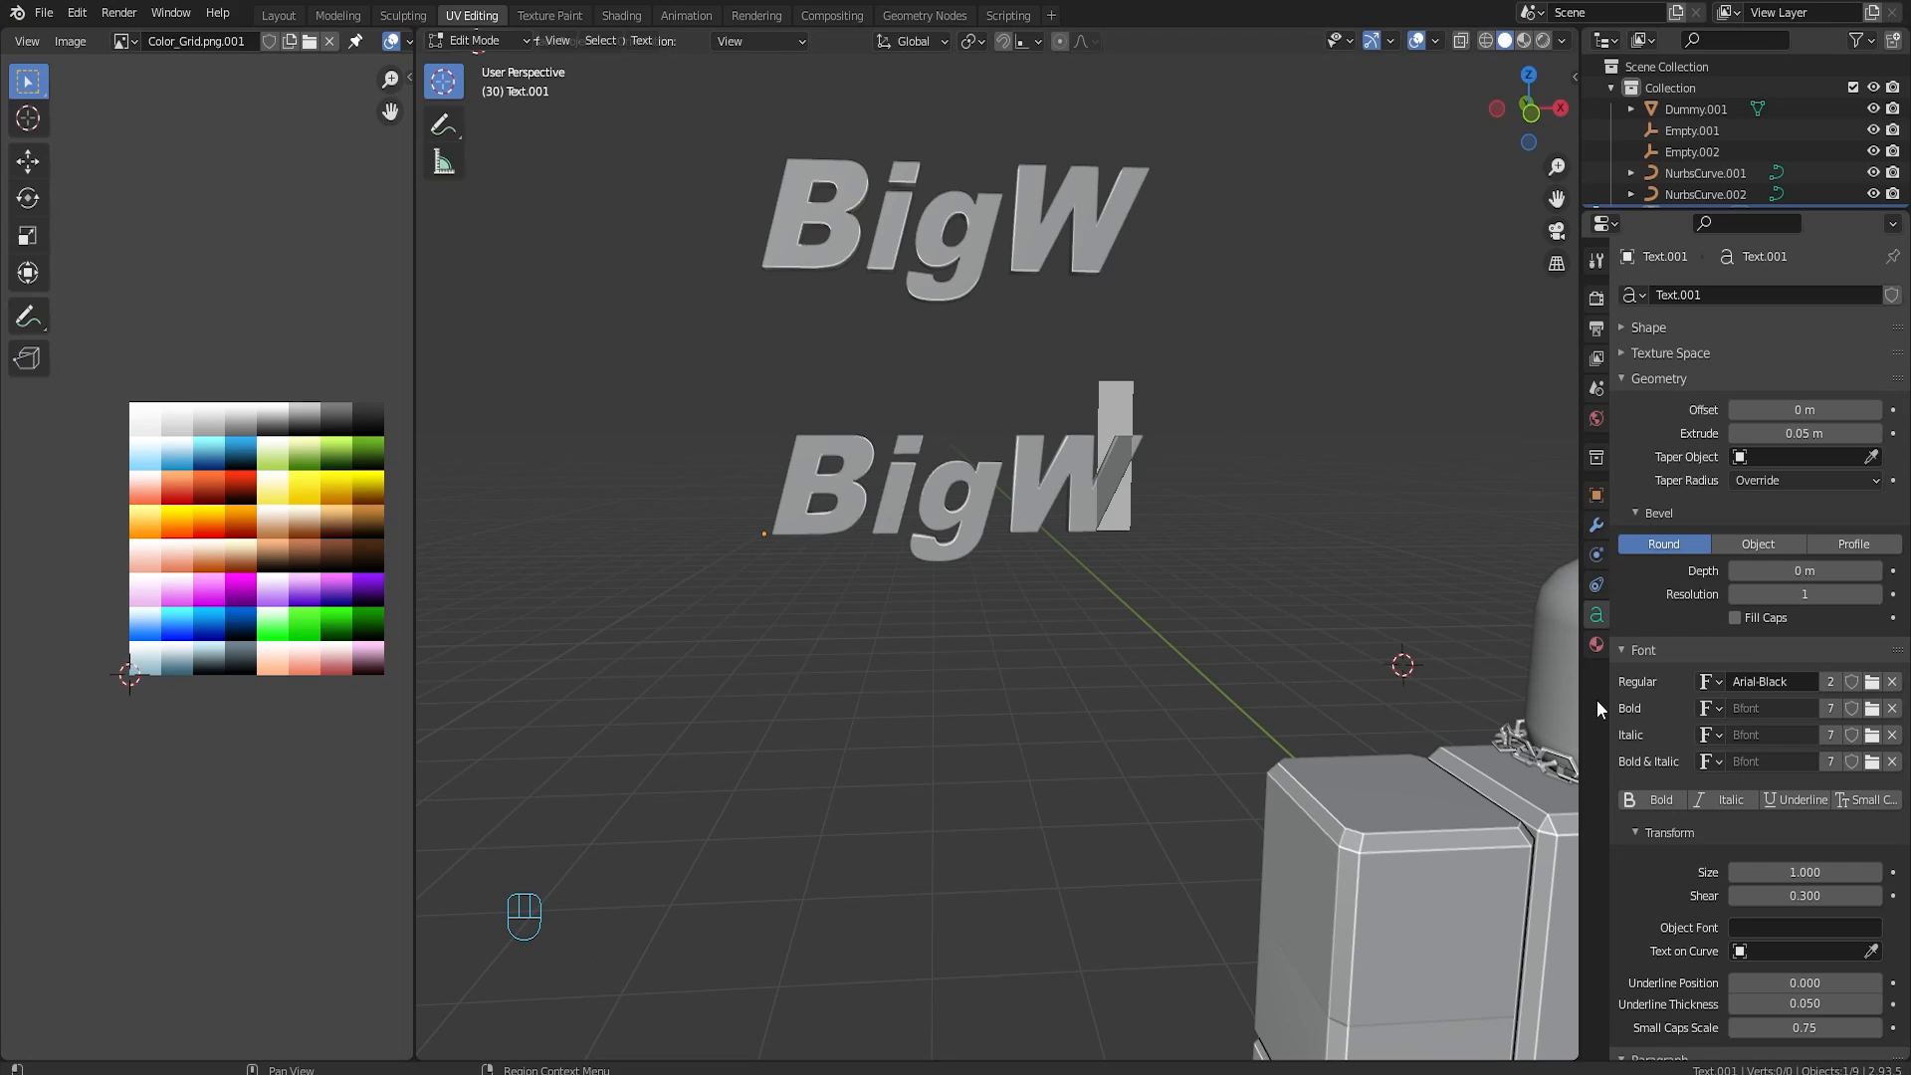
{"action": "left_click", "coordinate": [1682, 327]}
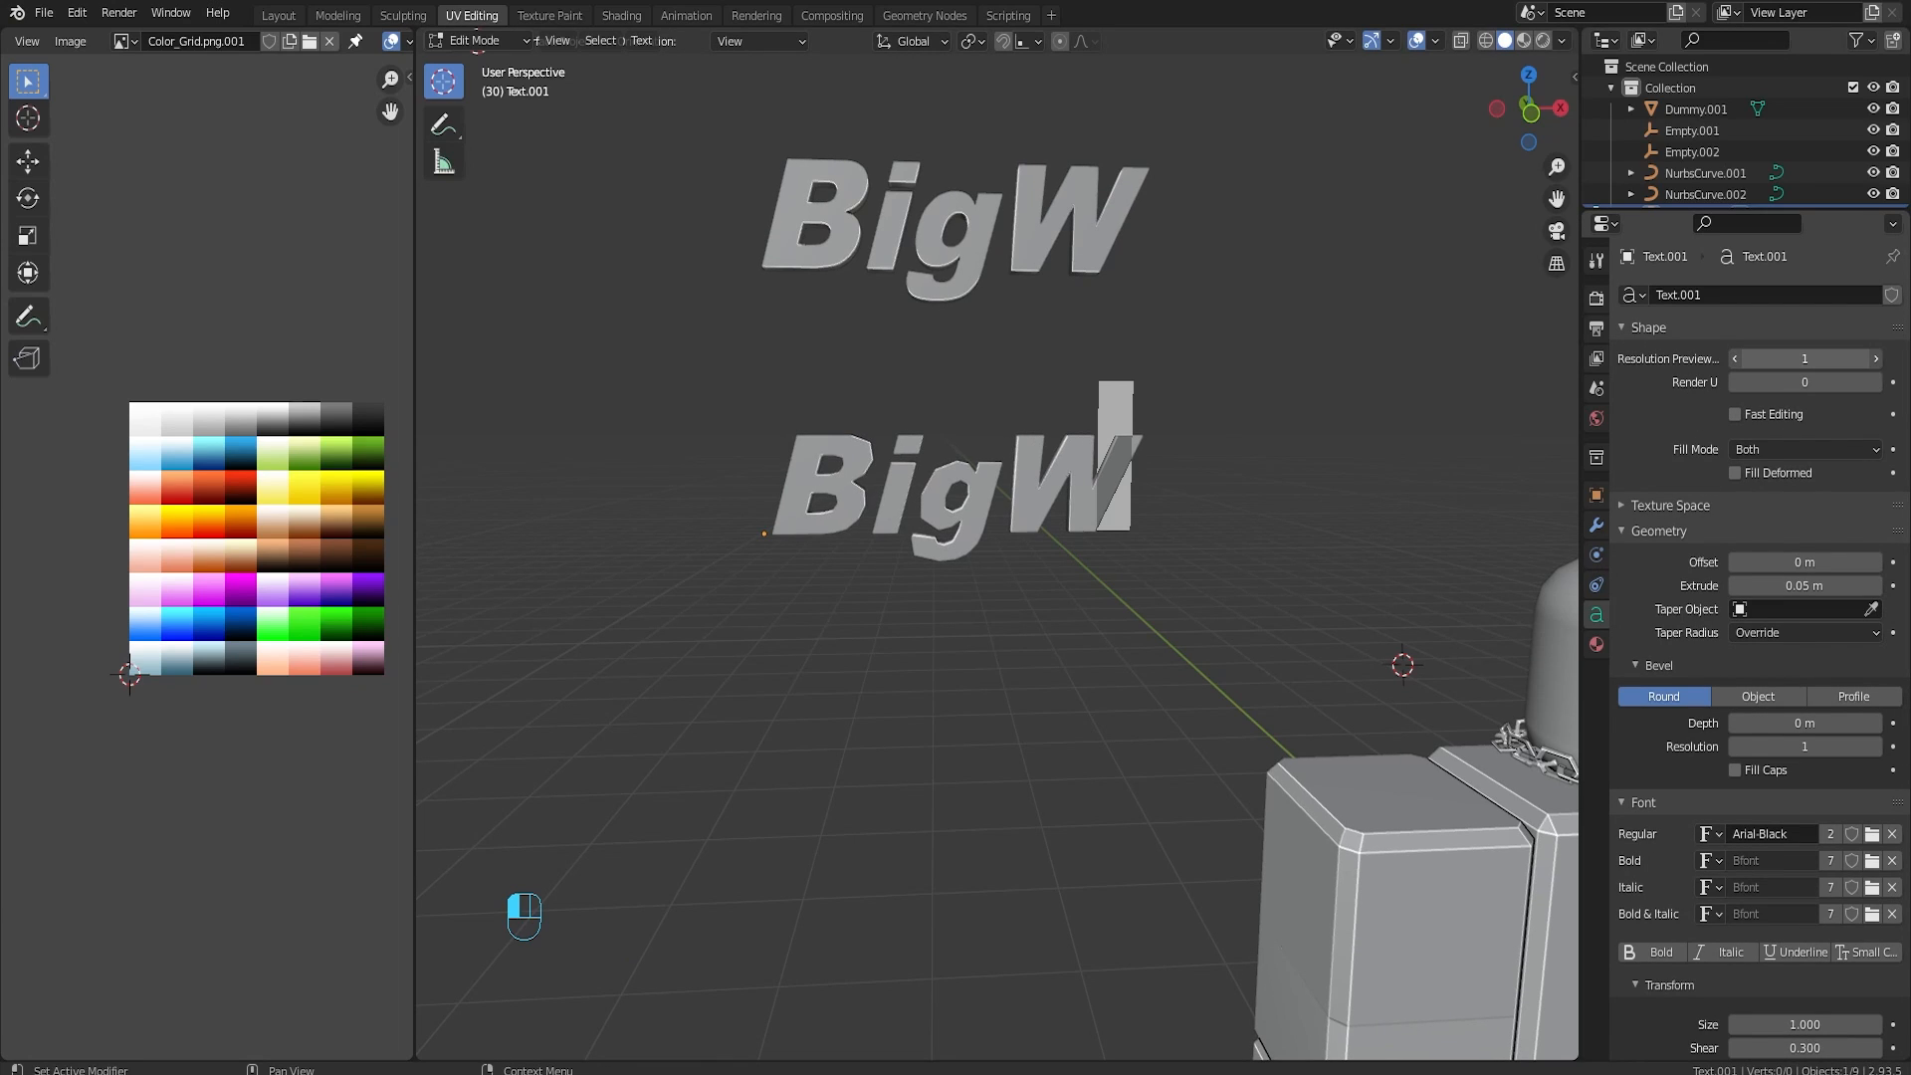
{"action": "scroll", "coordinate": [1770, 927], "scroll_direction": "down", "scroll_amount": 9}
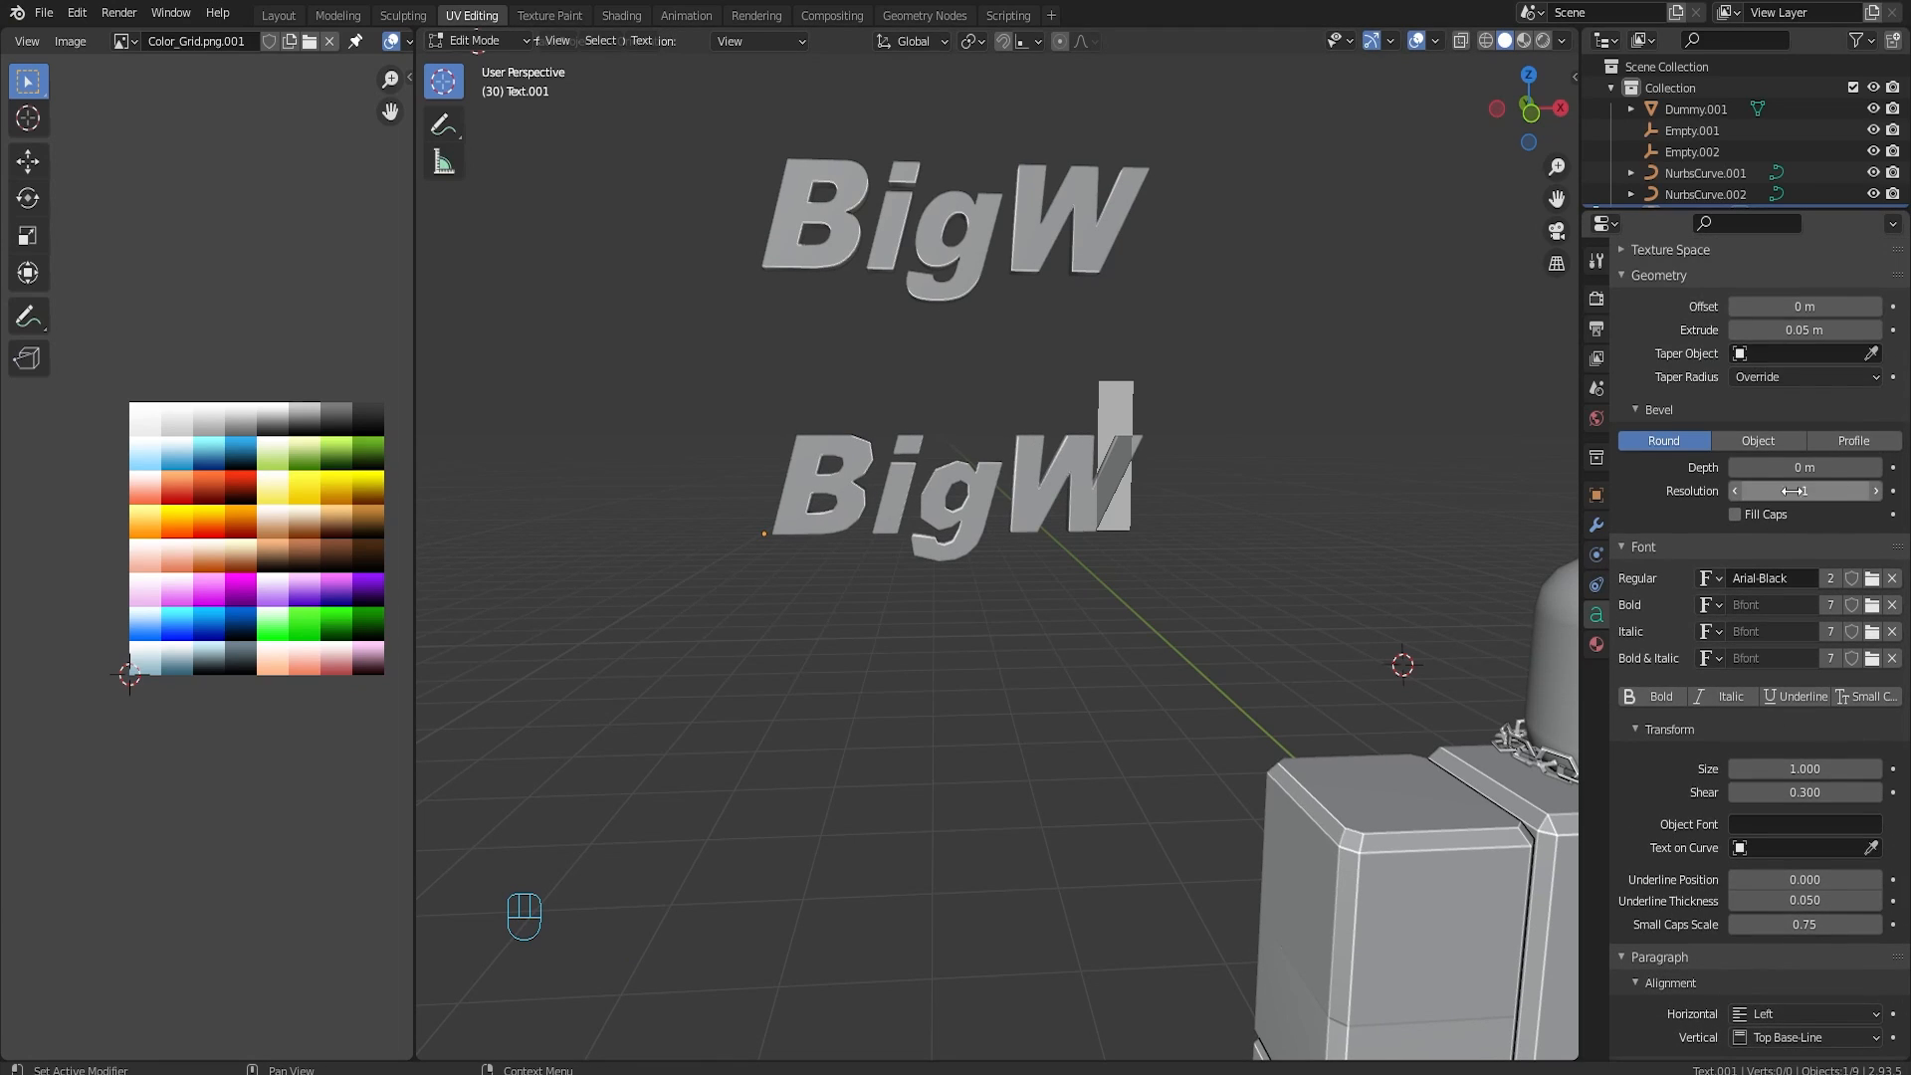
{"action": "scroll", "coordinate": [1790, 604], "scroll_direction": "up", "scroll_amount": 1}
Step: Delete the smoother BigW text copy above the low-resolution one
{"action": "key", "text": "Tab"}
{"action": "left_click", "coordinate": [955, 259]}
{"action": "key", "text": "Delete"}
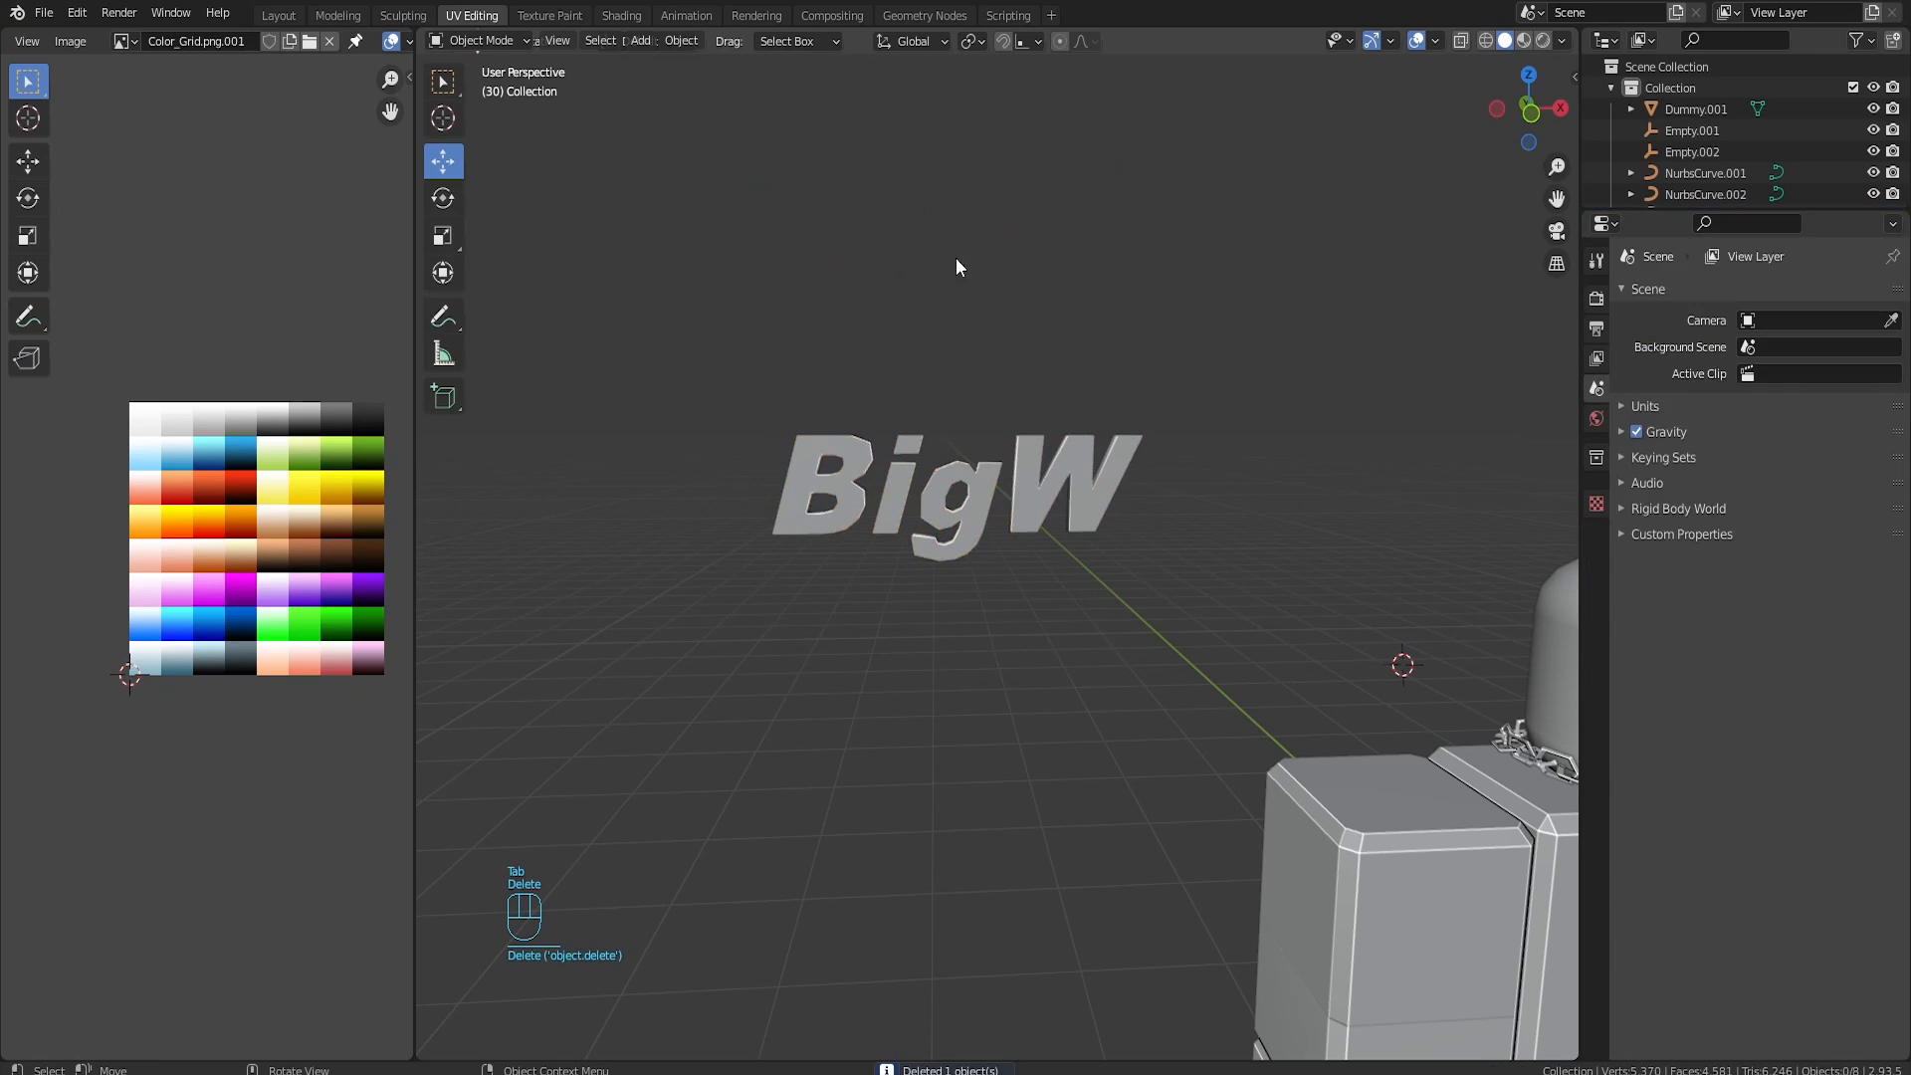
Step: Duplicate the low-resolution BigW text, keep the copy above, and convert the lower text to a mesh
{"action": "left_click", "coordinate": [934, 482]}
{"action": "key", "text": "shift+d"}
{"action": "right_click", "coordinate": [906, 482]}
{"action": "right_click", "coordinate": [752, 452]}
{"action": "left_click", "coordinate": [944, 483]}
{"action": "key", "text": "Tab"}
{"action": "key", "text": "a"}
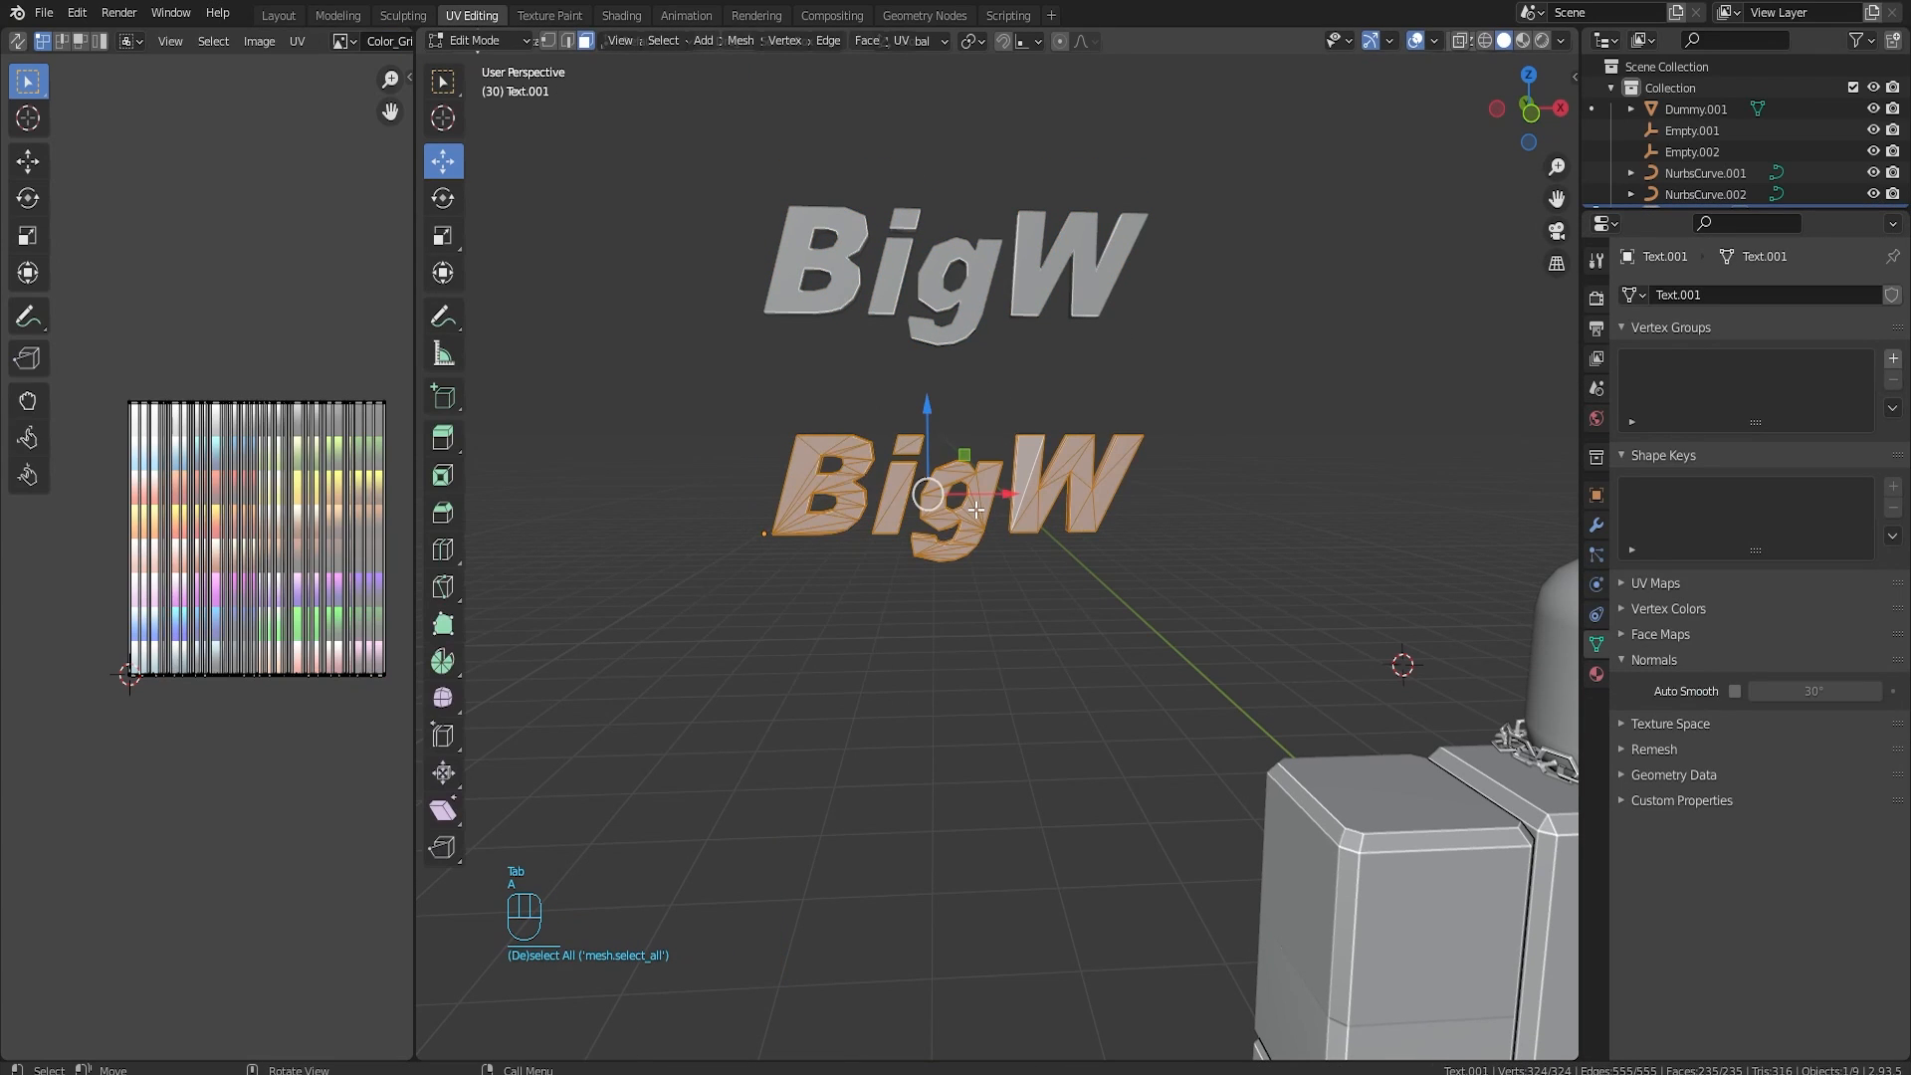
Step: Merge the text mesh's flat faces with a planar Decimate modifier and apply it
{"action": "key", "text": "Tab"}
{"action": "key", "text": "Tab"}
{"action": "scroll", "coordinate": [955, 526], "scroll_direction": "up", "scroll_amount": 2}
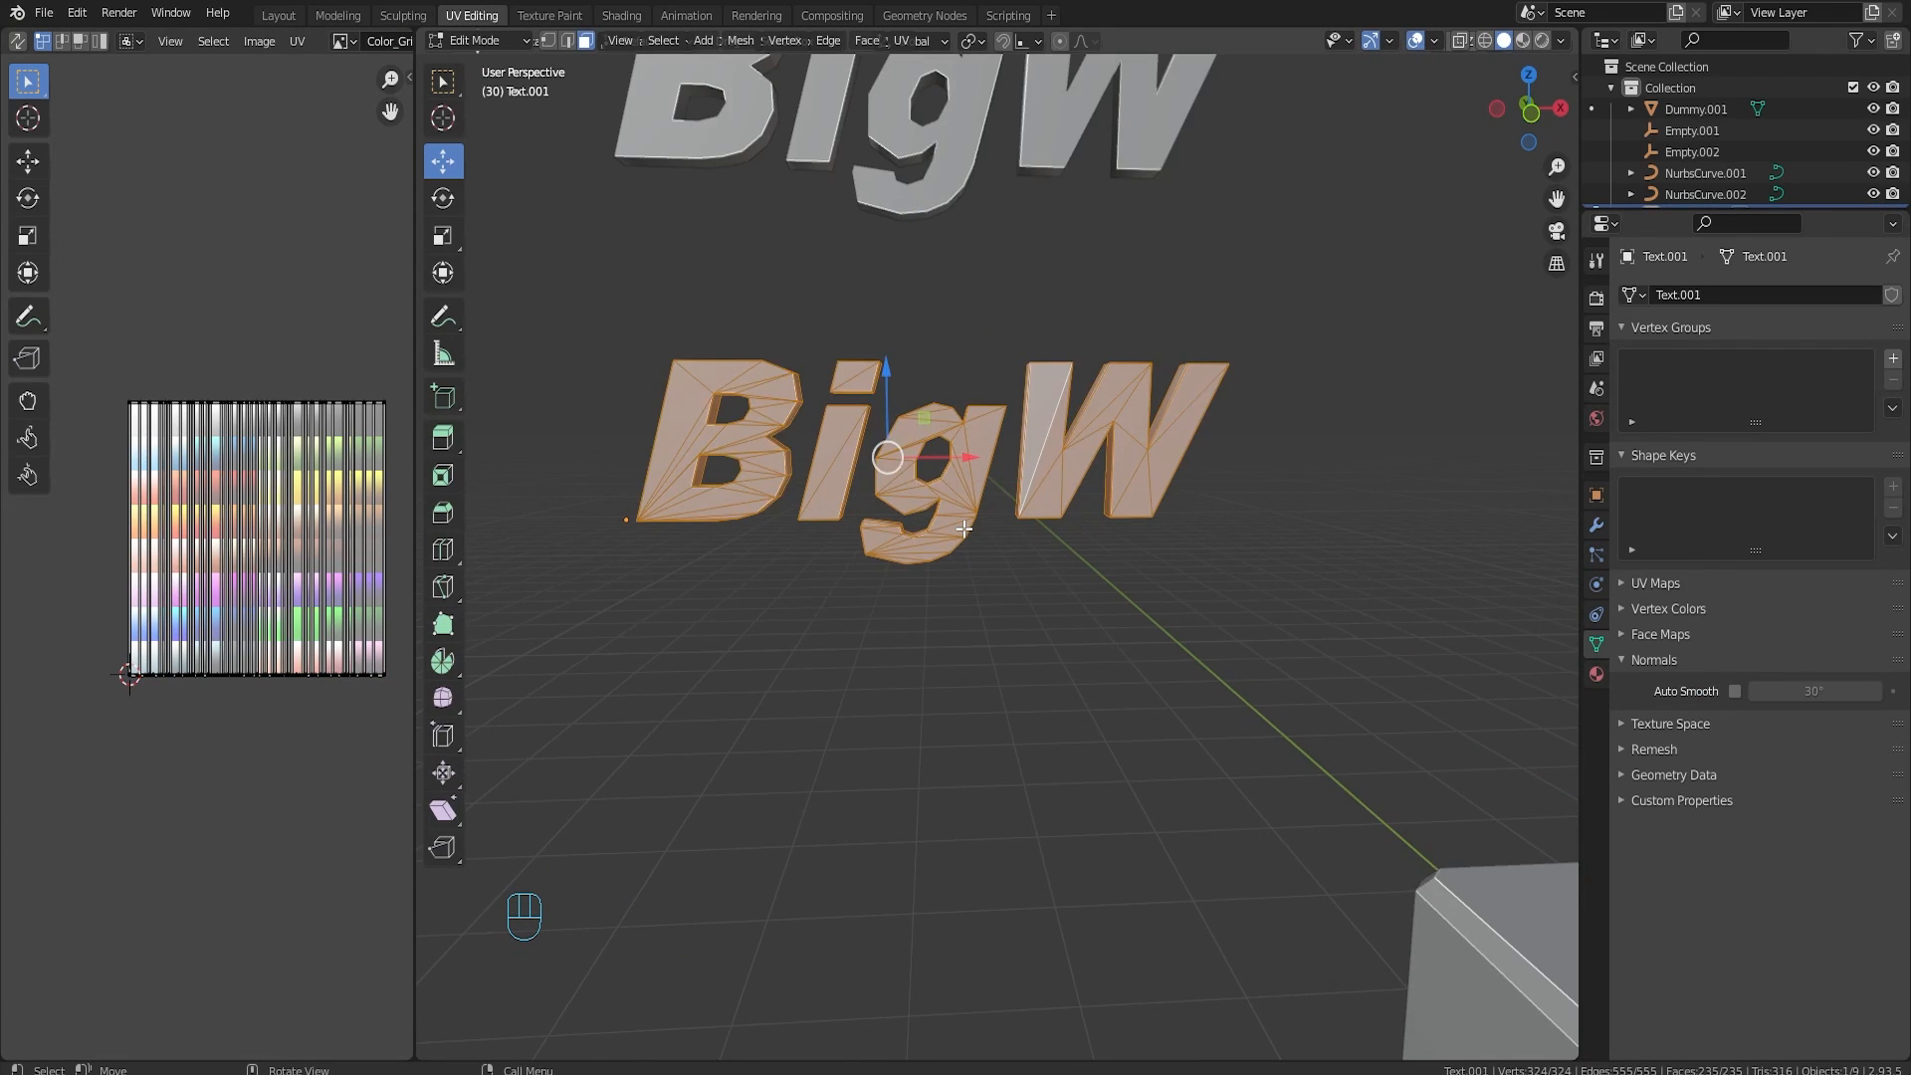
{"action": "key", "text": "Tab"}
{"action": "left_click", "coordinate": [1596, 525]}
{"action": "left_click", "coordinate": [1669, 295]}
{"action": "left_click", "coordinate": [1543, 442]}
{"action": "left_click", "coordinate": [1852, 362]}
{"action": "left_click", "coordinate": [1846, 331]}
{"action": "left_click", "coordinate": [1791, 352]}
{"action": "key", "text": "Tab"}
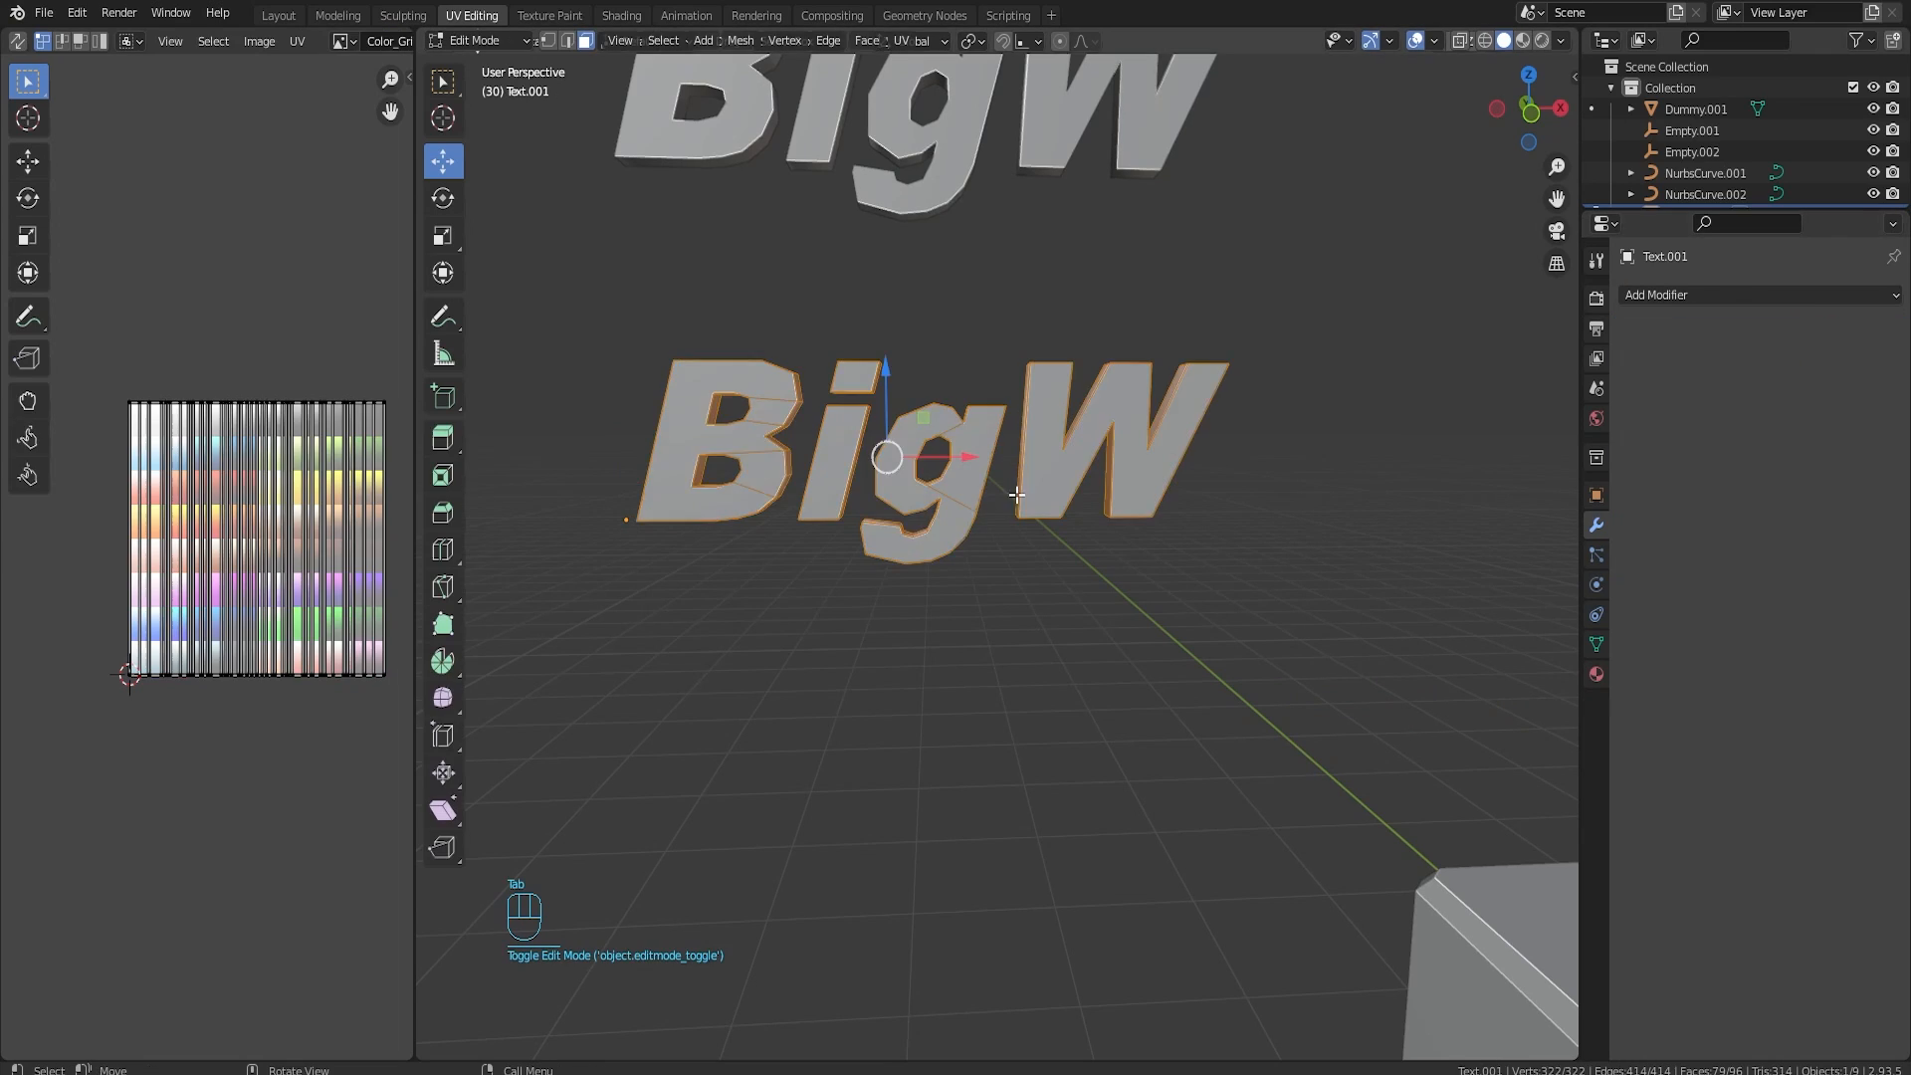
Step: Examine the simplified text mesh and the necklace chain's mesh and UV layout
{"action": "mouse_move", "coordinate": [1035, 523]}
{"action": "middle_mouse_down"}
{"action": "mouse_move", "coordinate": [1155, 528]}
{"action": "mouse_move", "coordinate": [1002, 523]}
{"action": "middle_mouse_up"}
{"action": "key", "text": "a"}
{"action": "key", "text": "Tab"}
{"action": "scroll", "coordinate": [1067, 609], "scroll_direction": "down", "scroll_amount": 8}
{"action": "left_click", "coordinate": [1173, 625]}
{"action": "key", "text": "Tab"}
{"action": "key", "text": "a"}
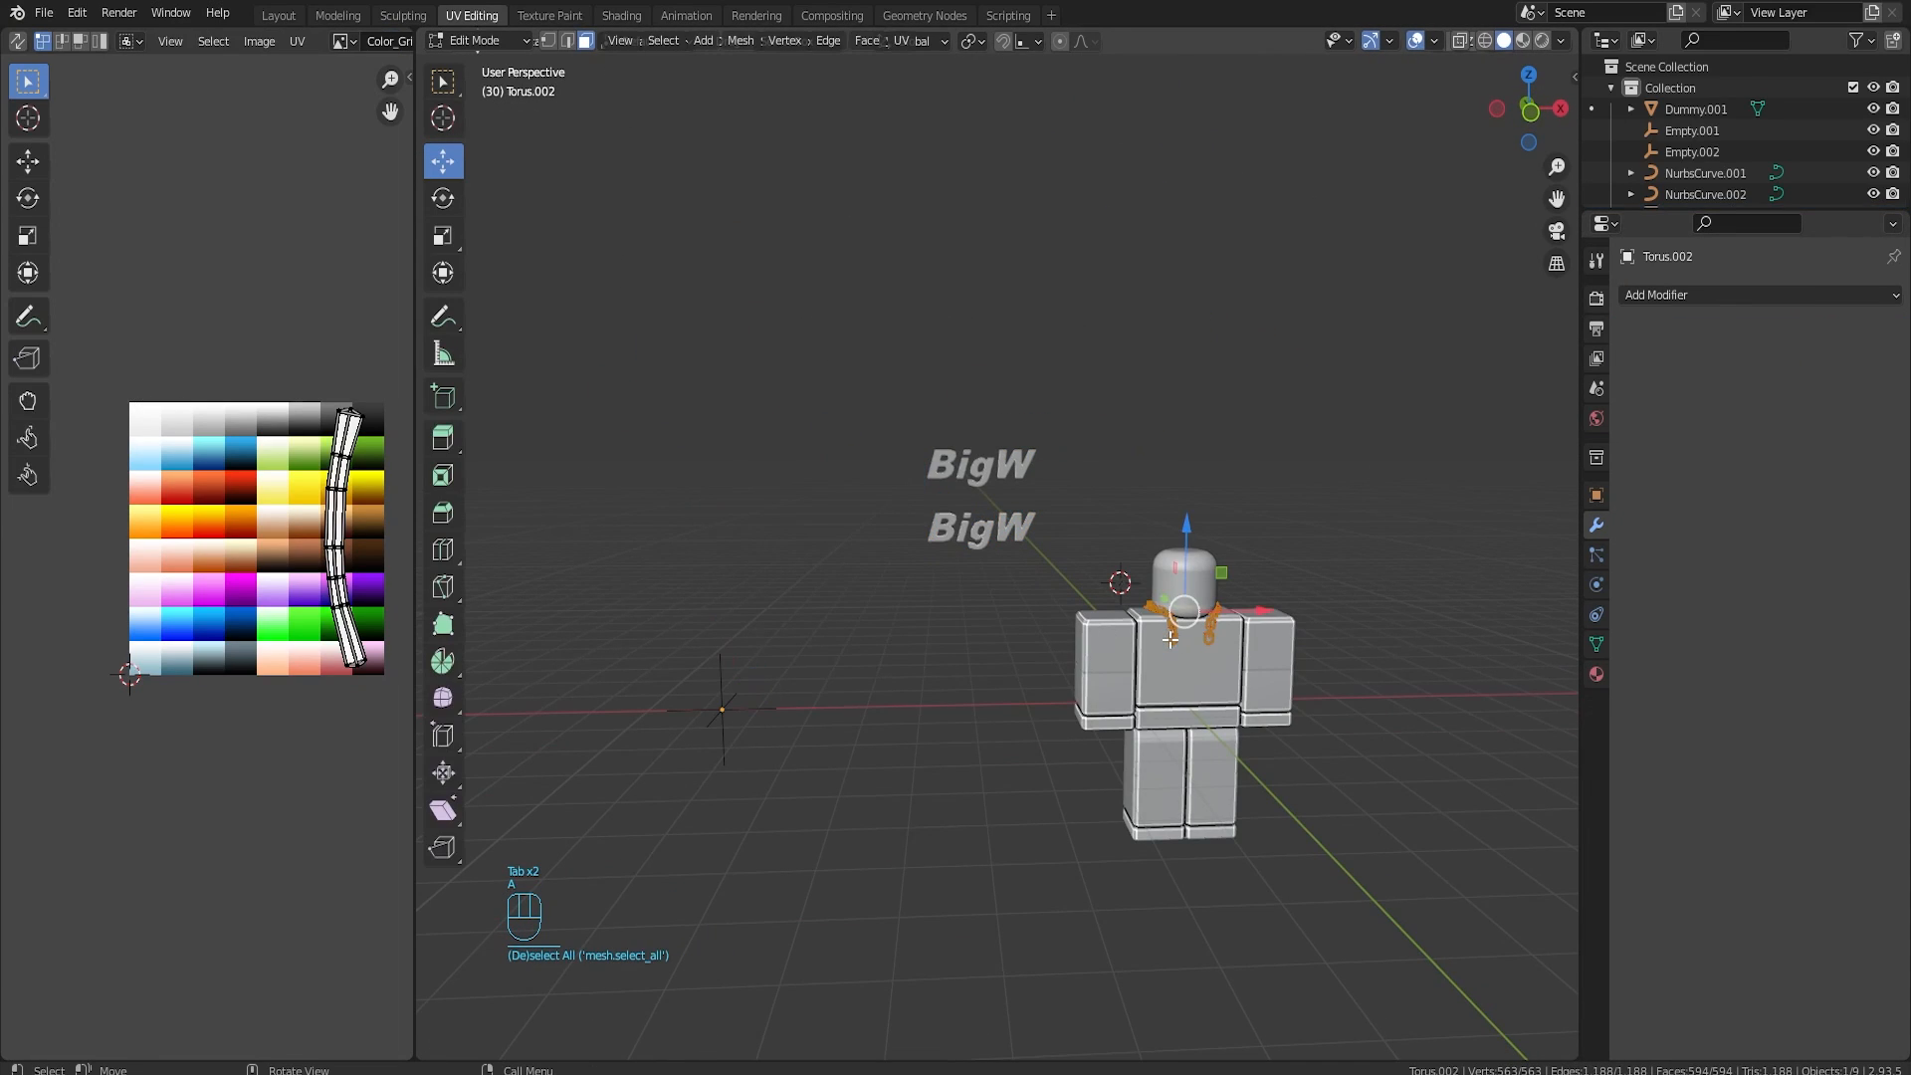
{"action": "key", "text": "a"}
{"action": "key", "text": "Tab"}
Step: Set the BigW mesh's origin to the center of its geometry
{"action": "scroll", "coordinate": [988, 516], "scroll_direction": "up", "scroll_amount": 5}
{"action": "right_click", "coordinate": [922, 506]}
{"action": "mouse_move", "coordinate": [940, 521]}
{"action": "left_click", "coordinate": [1057, 541]}
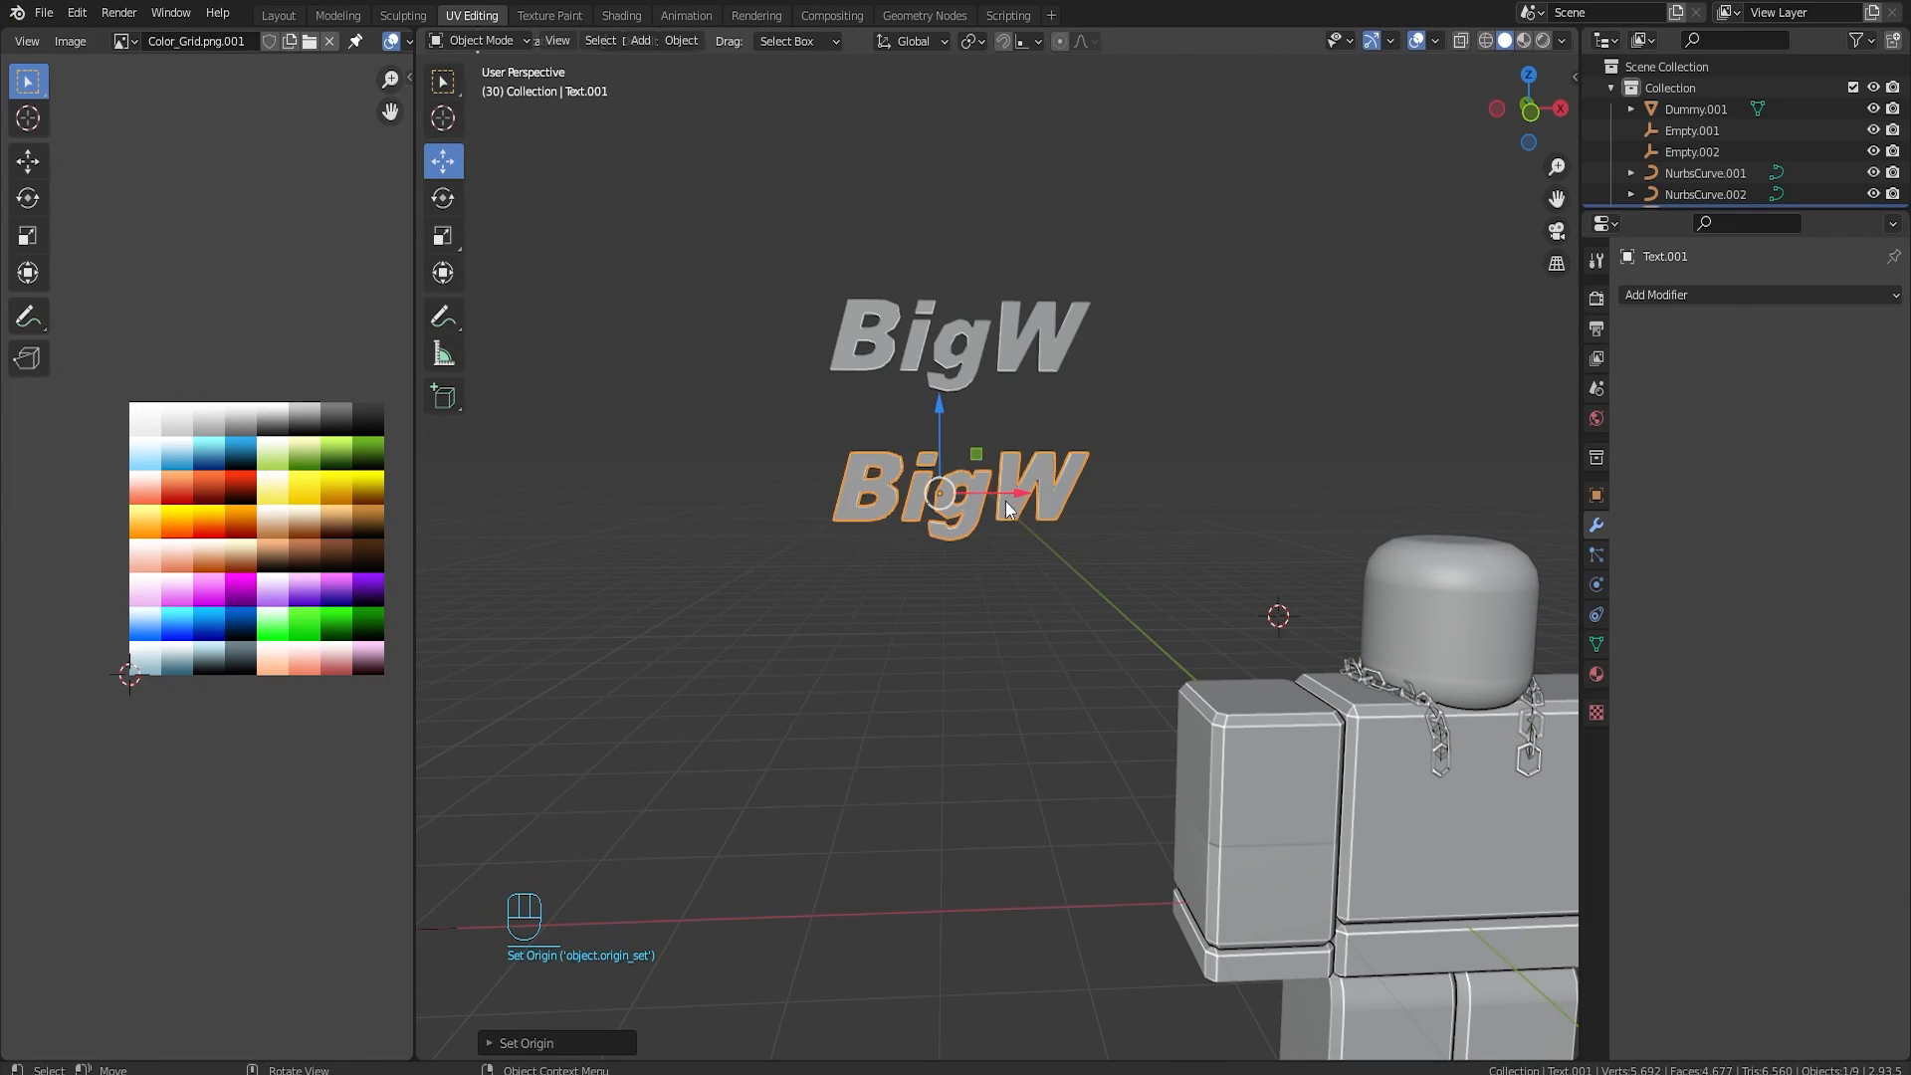
Step: Move the BigW mesh in front of the dummy's chest, level with the hanging chain ends
{"action": "left_click_drag", "start_coordinate": [1030, 494], "coordinate": [1553, 498]}
{"action": "middle_click_drag", "start_coordinate": [1434, 570], "coordinate": [1214, 576]}
{"action": "left_click_drag", "start_coordinate": [695, 540], "coordinate": [542, 553]}
{"action": "key", "text": "KP_3"}
{"action": "scroll", "coordinate": [1022, 541], "scroll_direction": "up", "scroll_amount": 3}
{"action": "left_click_drag", "start_coordinate": [826, 296], "coordinate": [1148, 531]}
Step: Align the BigW mesh beneath both chain ends in front view and scale it down slightly
{"action": "key", "text": "KP_1"}
{"action": "scroll", "coordinate": [1193, 529], "scroll_direction": "up", "scroll_amount": 3}
{"action": "left_click_drag", "start_coordinate": [1186, 646], "coordinate": [1197, 646]}
{"action": "left_click_drag", "start_coordinate": [1141, 576], "coordinate": [1142, 579]}
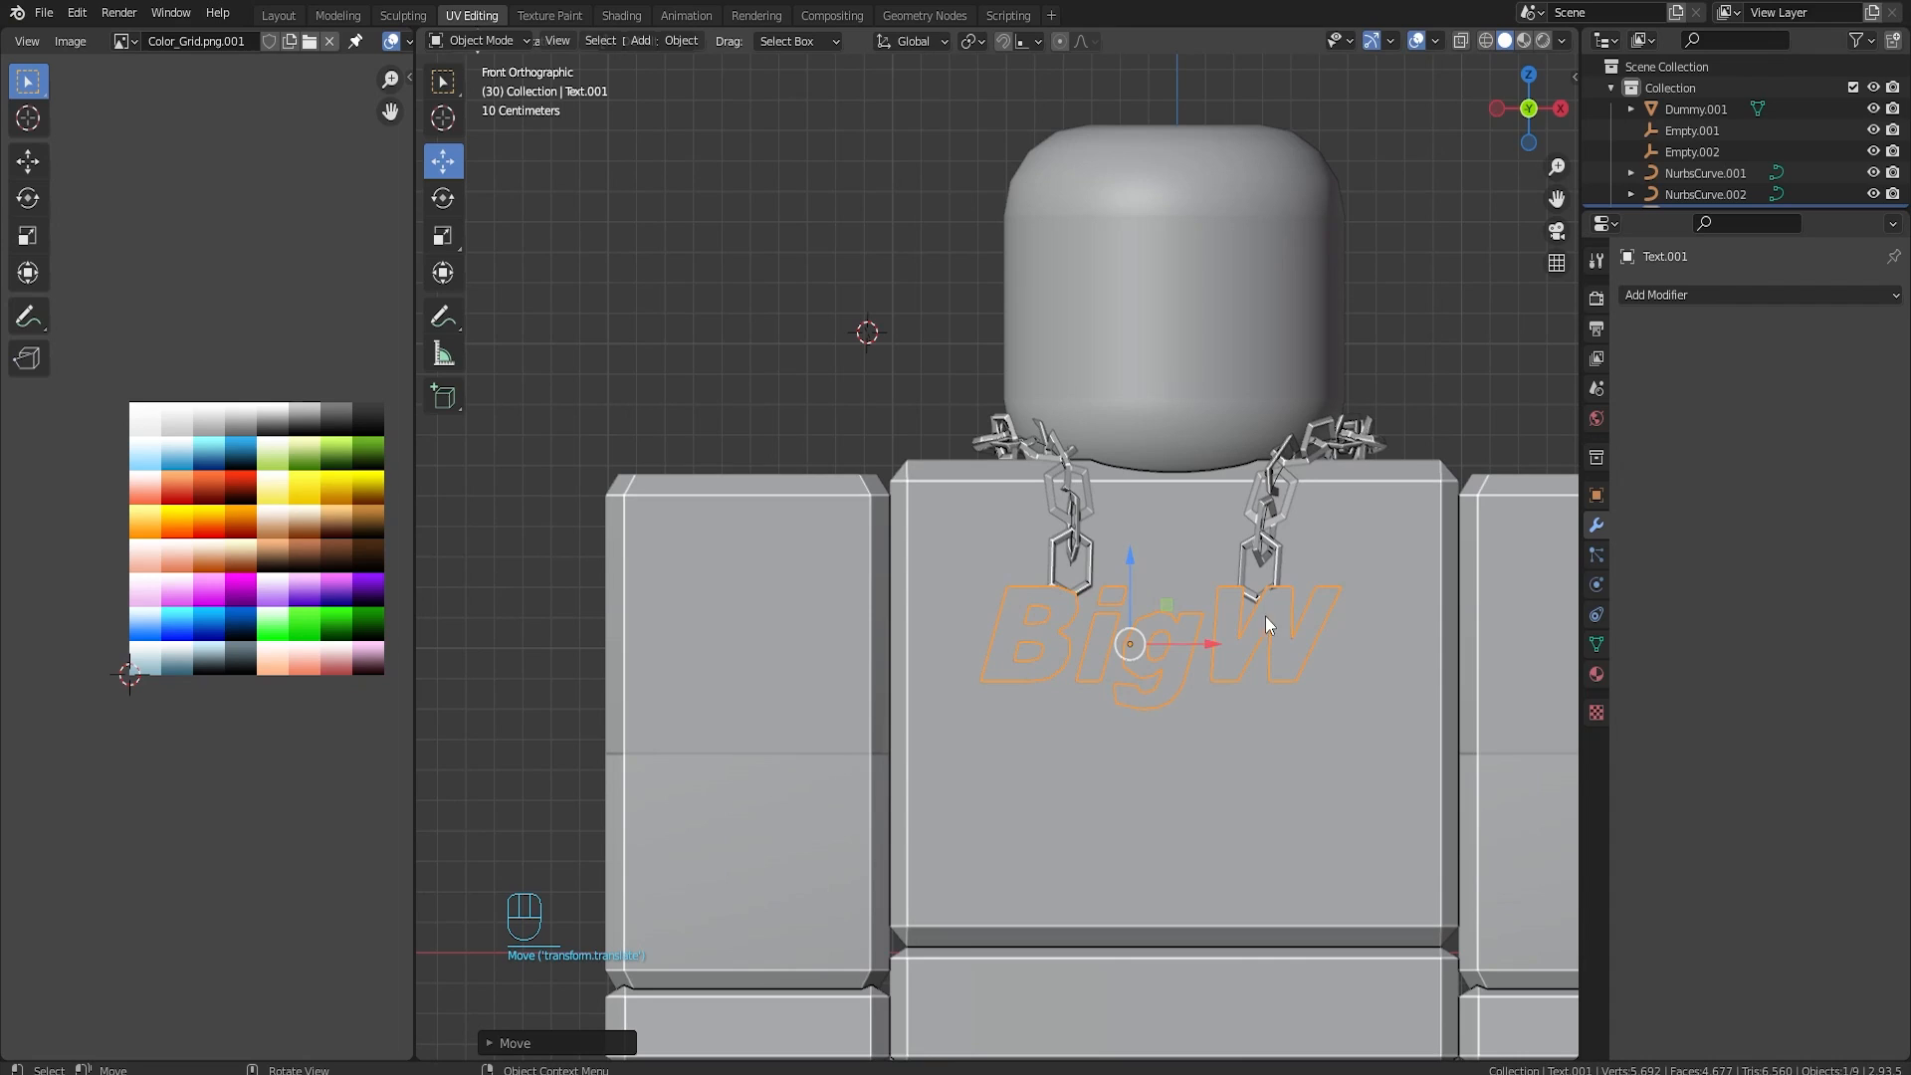
{"action": "key", "text": "s"}
{"action": "left_click", "coordinate": [1128, 580]}
{"action": "key", "text": "Tab"}
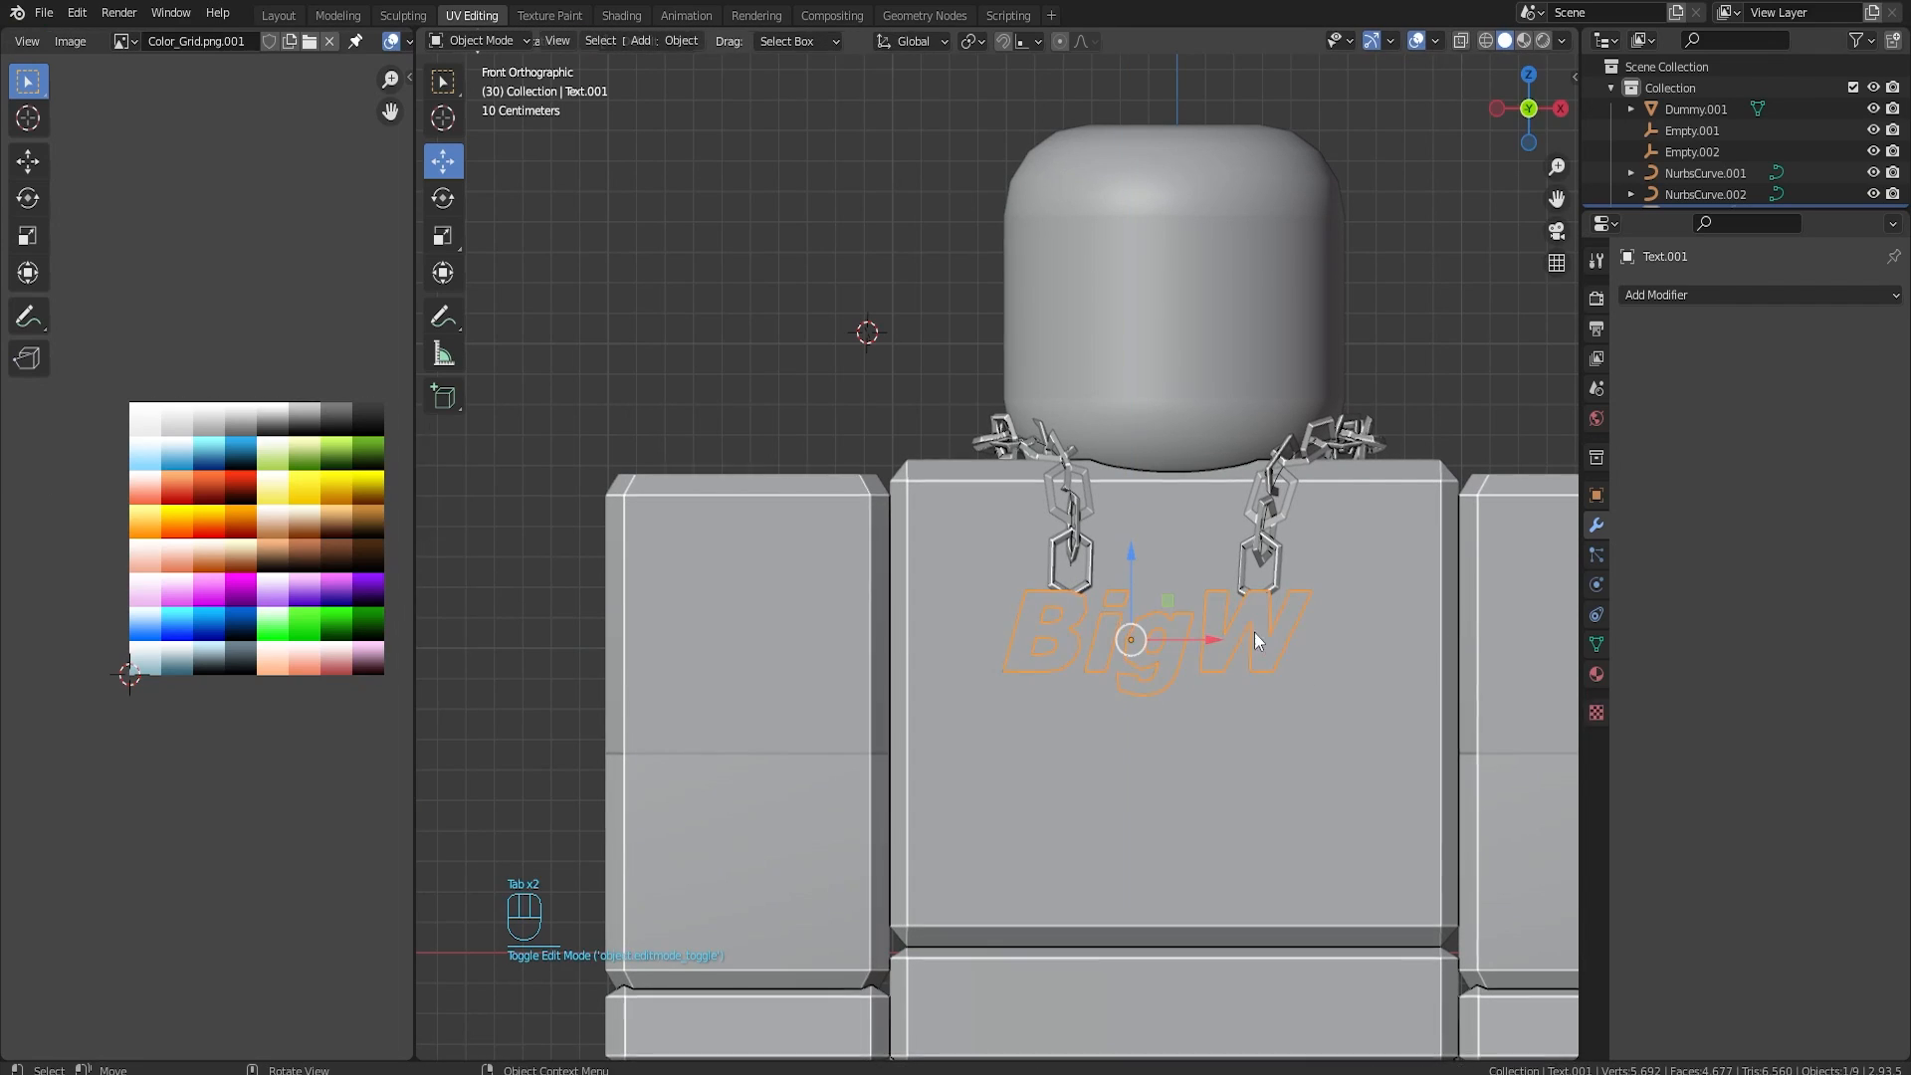
{"action": "key", "text": "Tab"}
Step: Open the BigW mesh for editing in side view and switch the viewport to wireframe display
{"action": "middle_click_drag", "start_coordinate": [1254, 633], "coordinate": [979, 523]}
{"action": "scroll", "coordinate": [971, 525], "scroll_direction": "up", "scroll_amount": 2}
{"action": "key", "text": "Tab"}
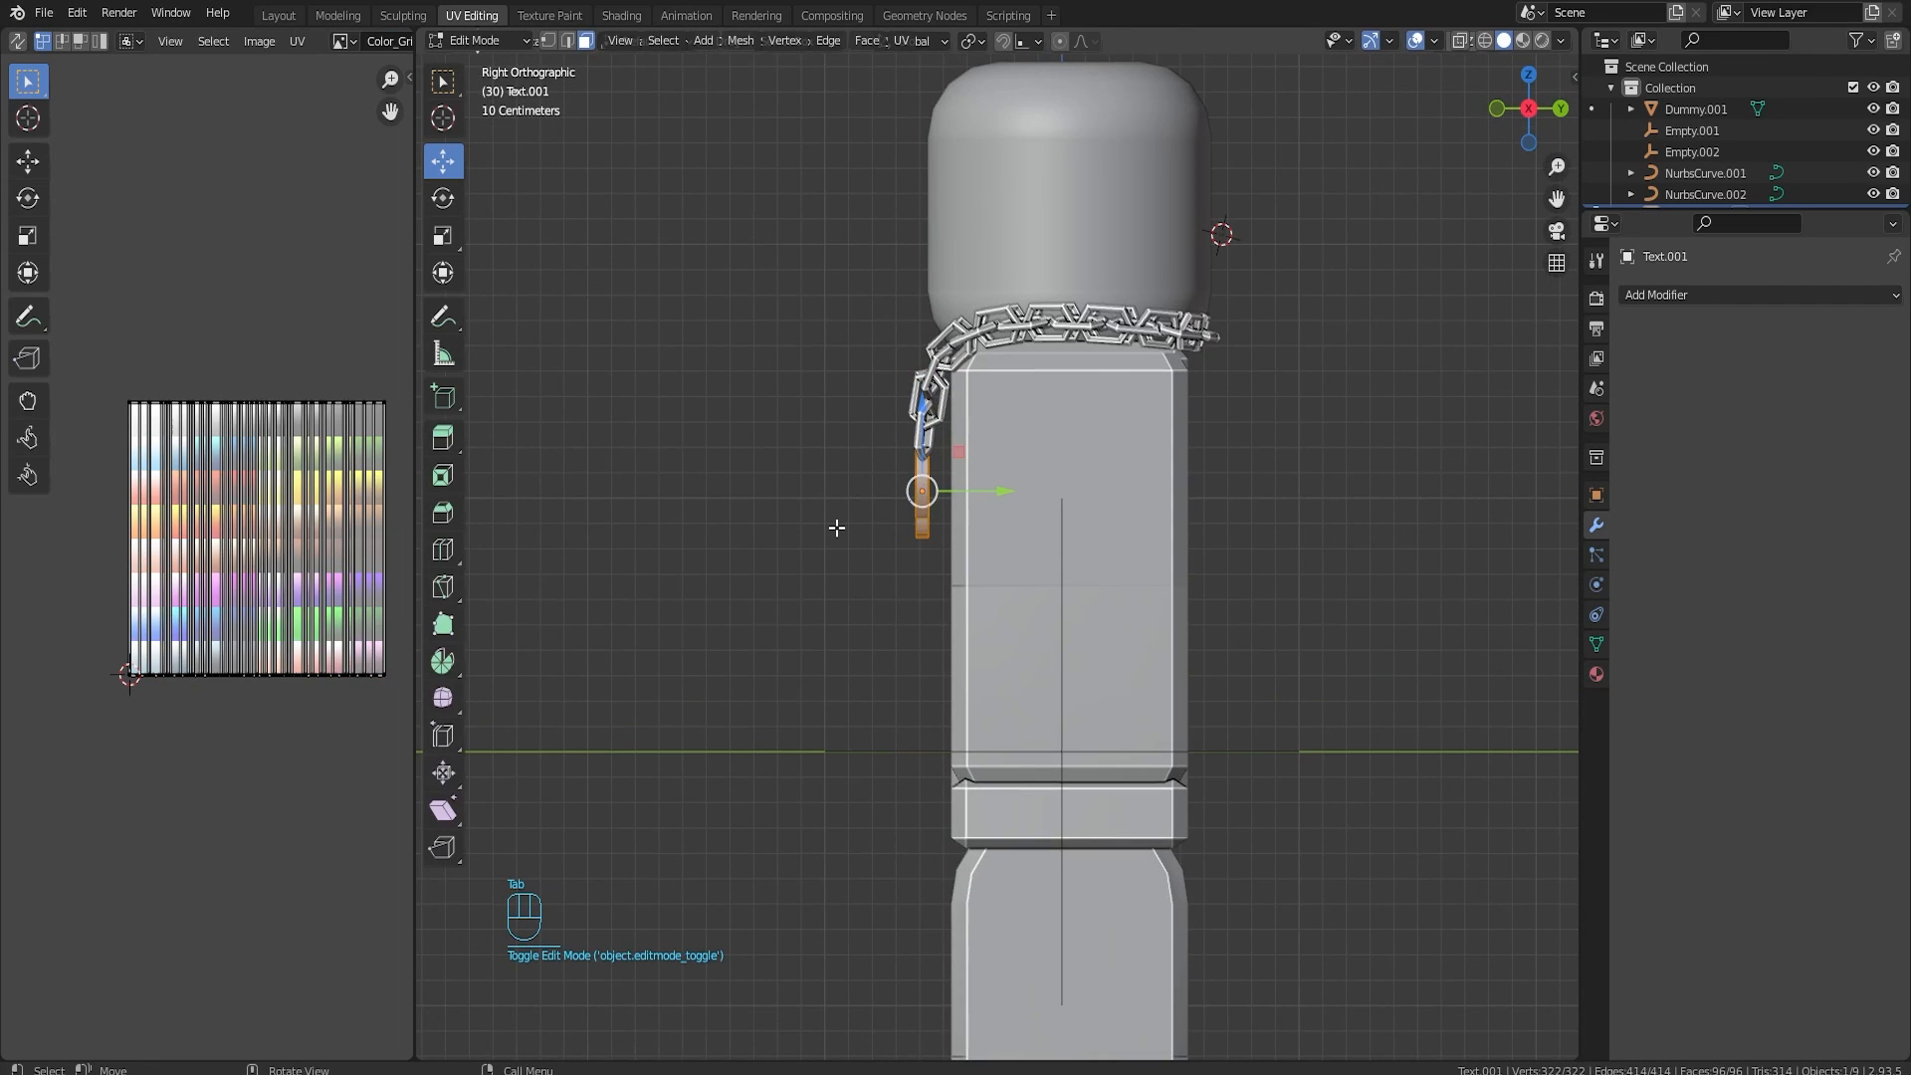
{"action": "key", "text": "z"}
{"action": "key", "text": "z"}
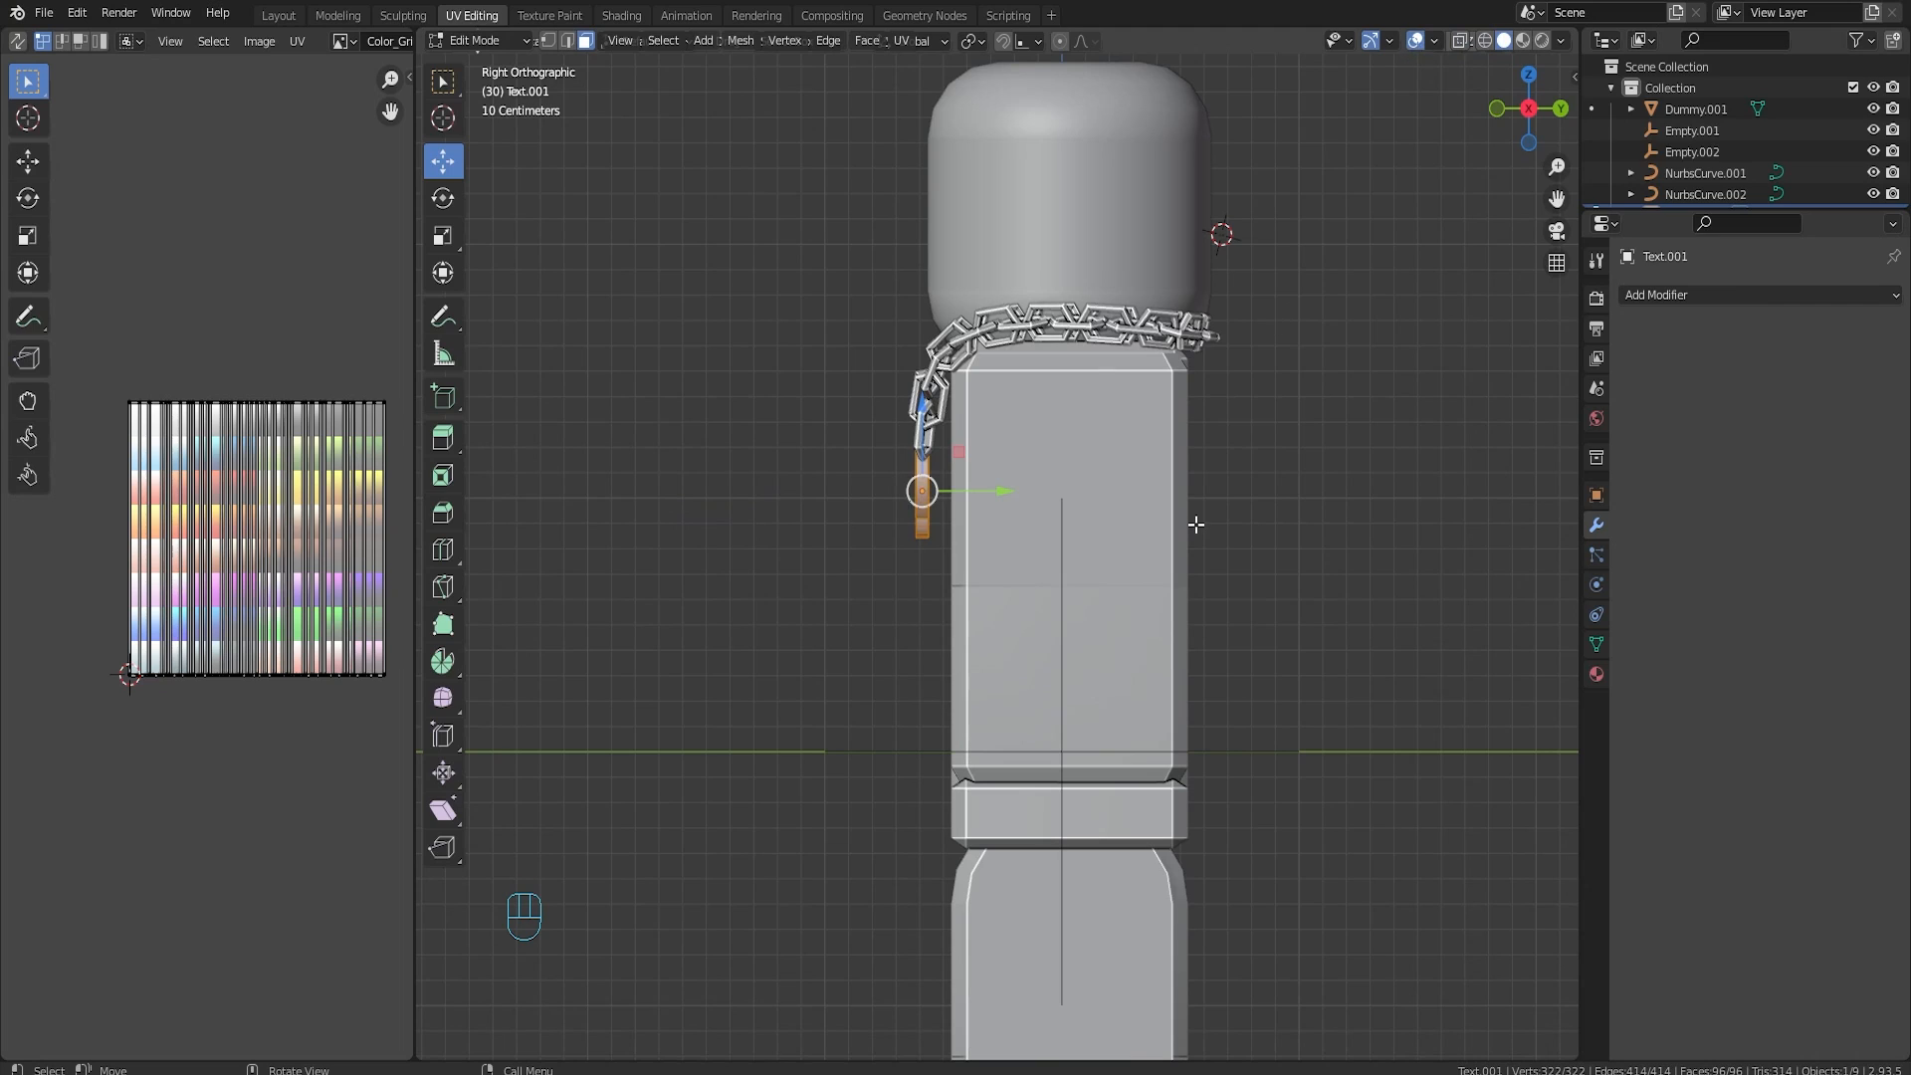
{"action": "key", "text": "alt+z"}
{"action": "key", "text": "alt+z"}
{"action": "mouse_move", "coordinate": [962, 528]}
{"action": "middle_mouse_down"}
{"action": "mouse_move", "coordinate": [1045, 576]}
{"action": "mouse_move", "coordinate": [1152, 581]}
{"action": "mouse_move", "coordinate": [1110, 587]}
{"action": "middle_mouse_up"}
{"action": "key", "text": "z"}
{"action": "mouse_move", "coordinate": [1294, 483]}
{"action": "middle_mouse_down"}
{"action": "mouse_move", "coordinate": [1332, 475]}
{"action": "mouse_move", "coordinate": [982, 457]}
{"action": "middle_mouse_up"}
Step: Box-select the BigW mesh's extruded side faces and unwrap them using Smart UV Project with a 66° angle limit
{"action": "left_click", "coordinate": [802, 457]}
{"action": "scroll", "coordinate": [813, 518], "scroll_direction": "up", "scroll_amount": 10}
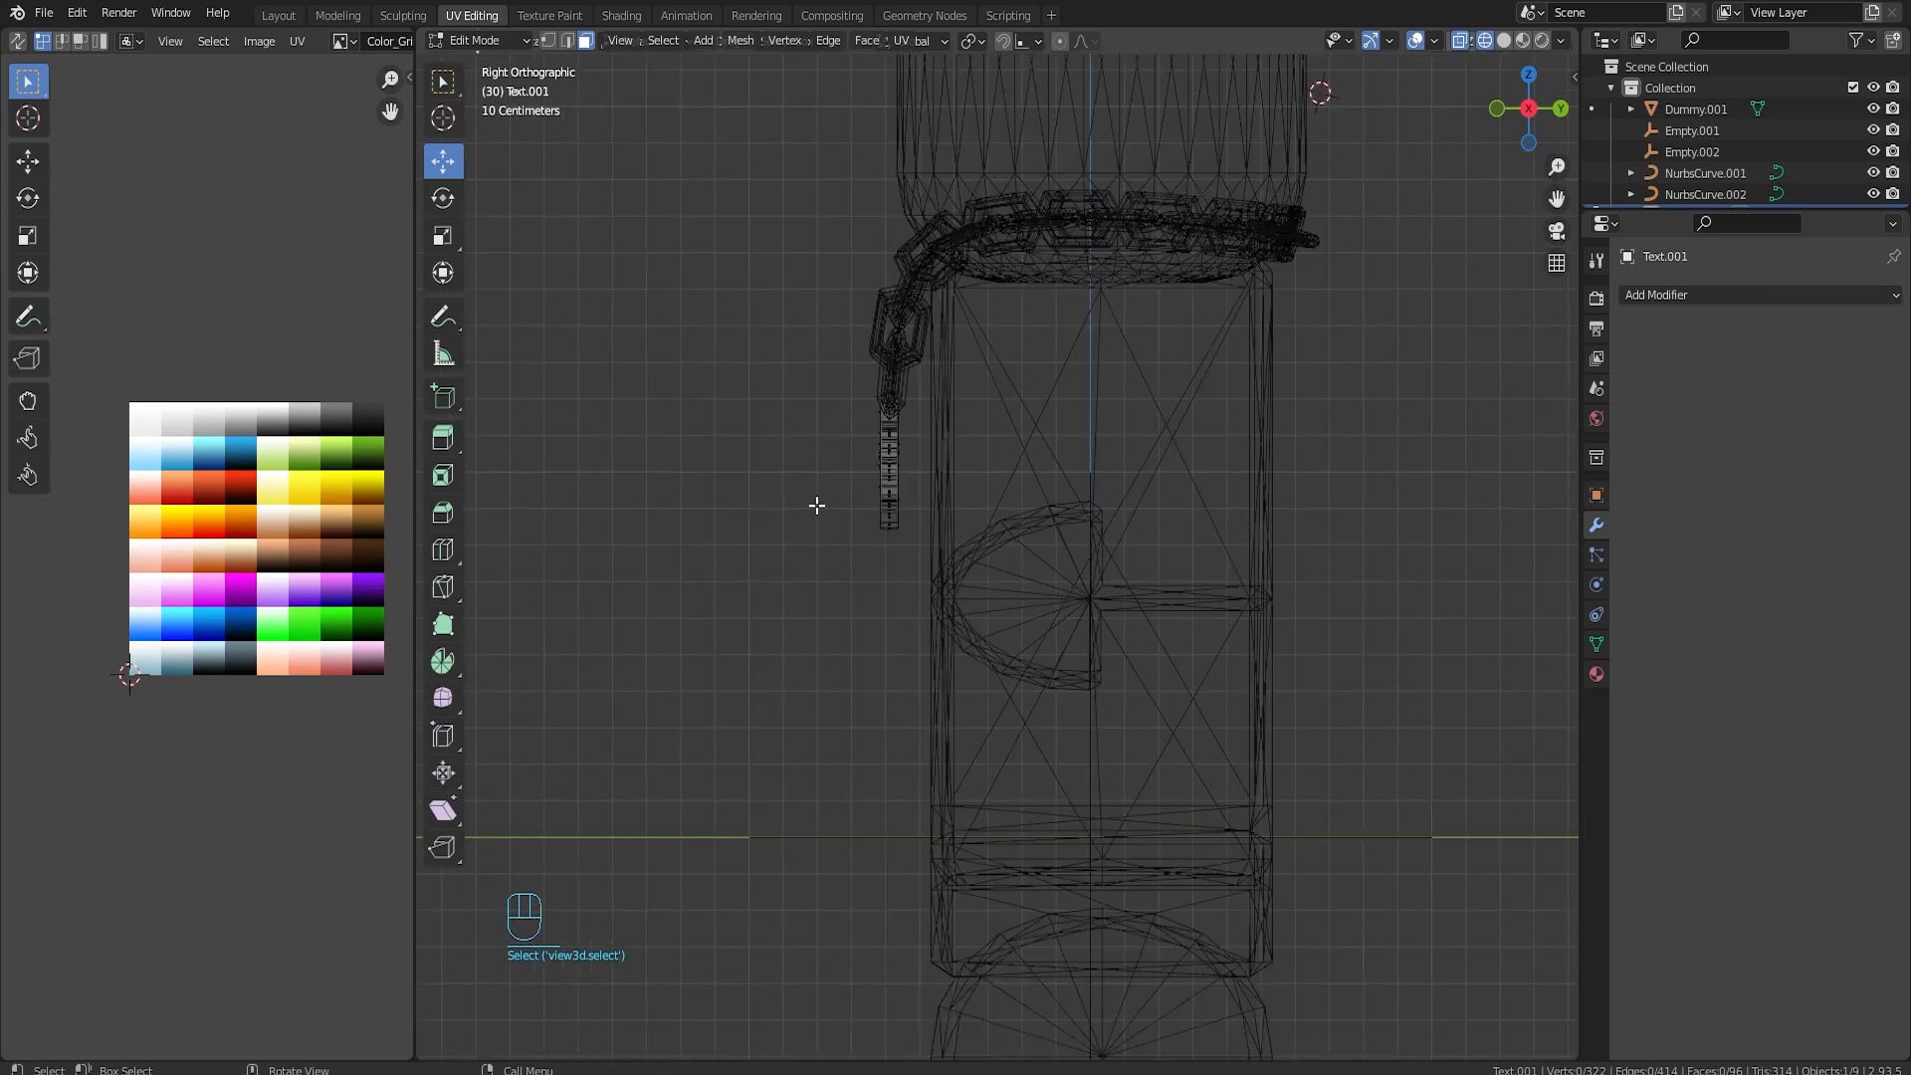
{"action": "scroll", "coordinate": [774, 519], "scroll_direction": "down", "scroll_amount": 3}
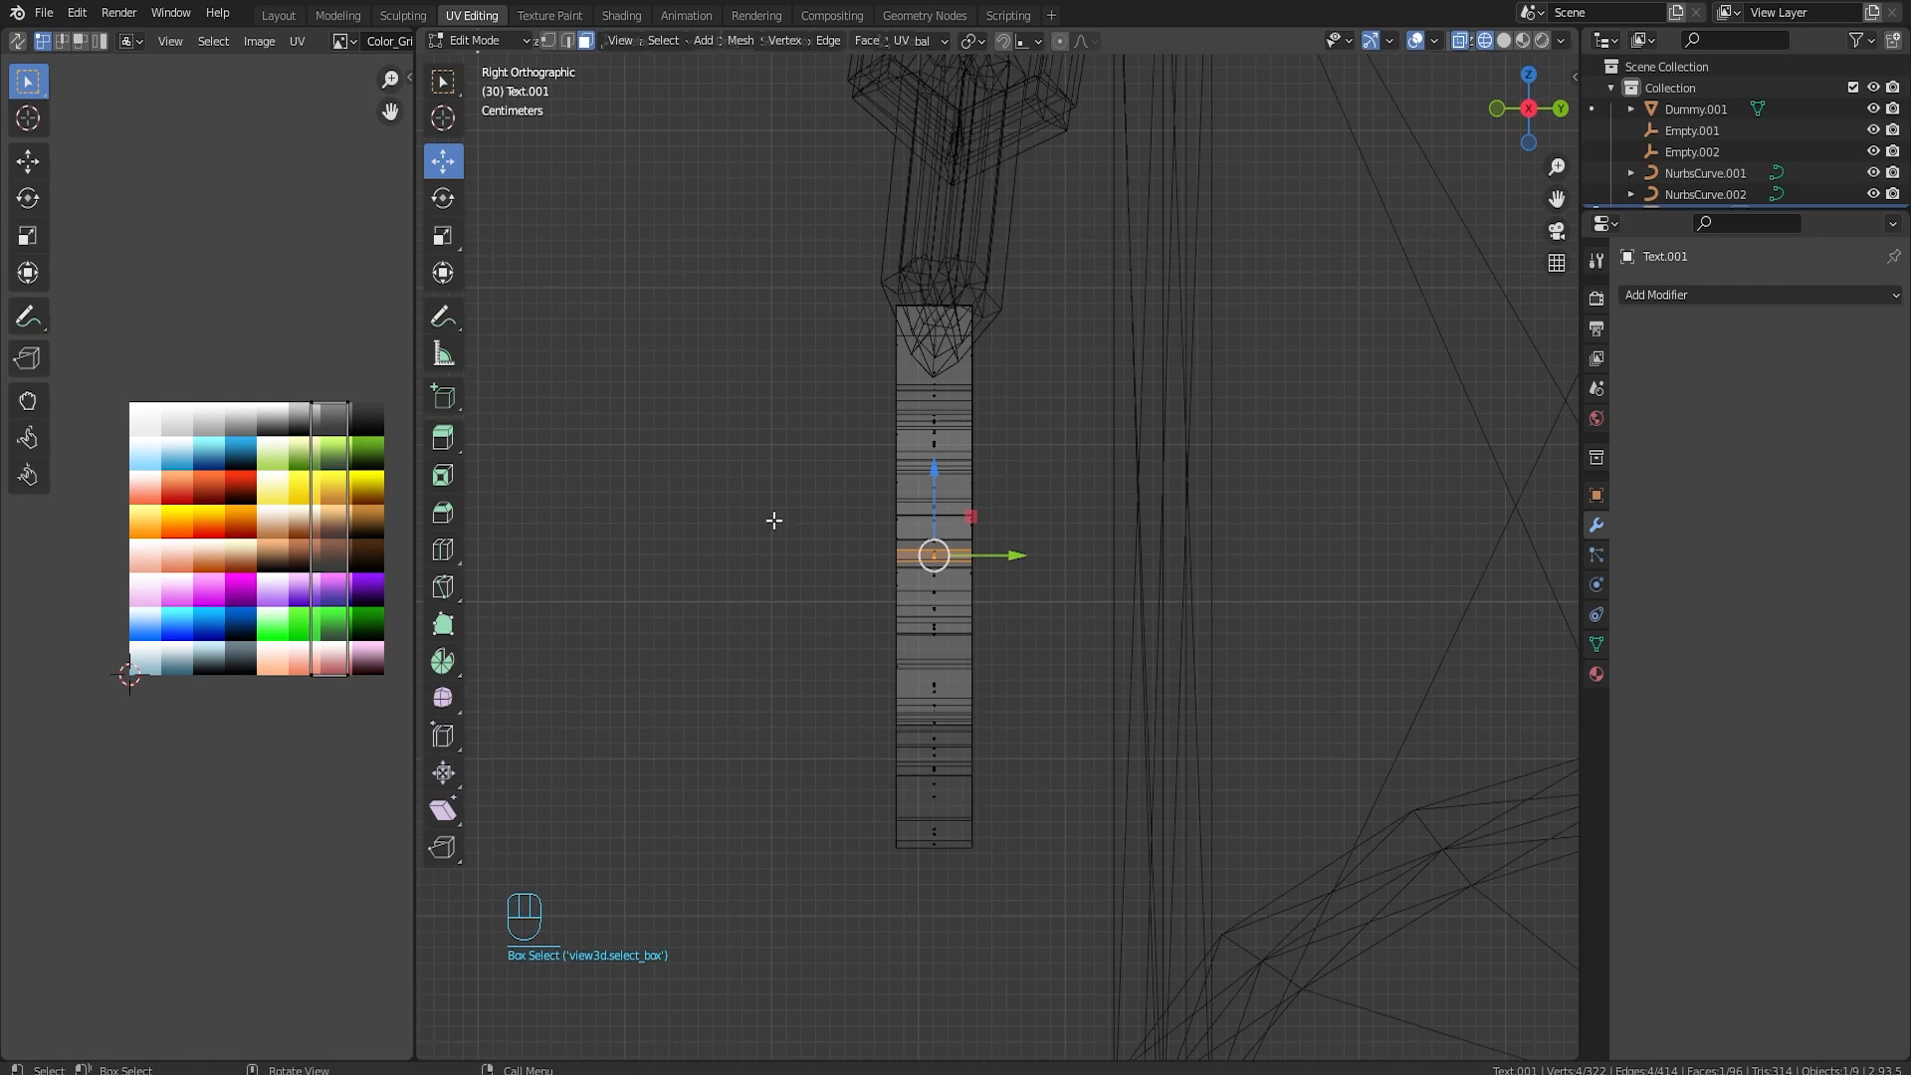
{"action": "left_click_drag", "start_coordinate": [945, 760], "coordinate": [948, 756]}
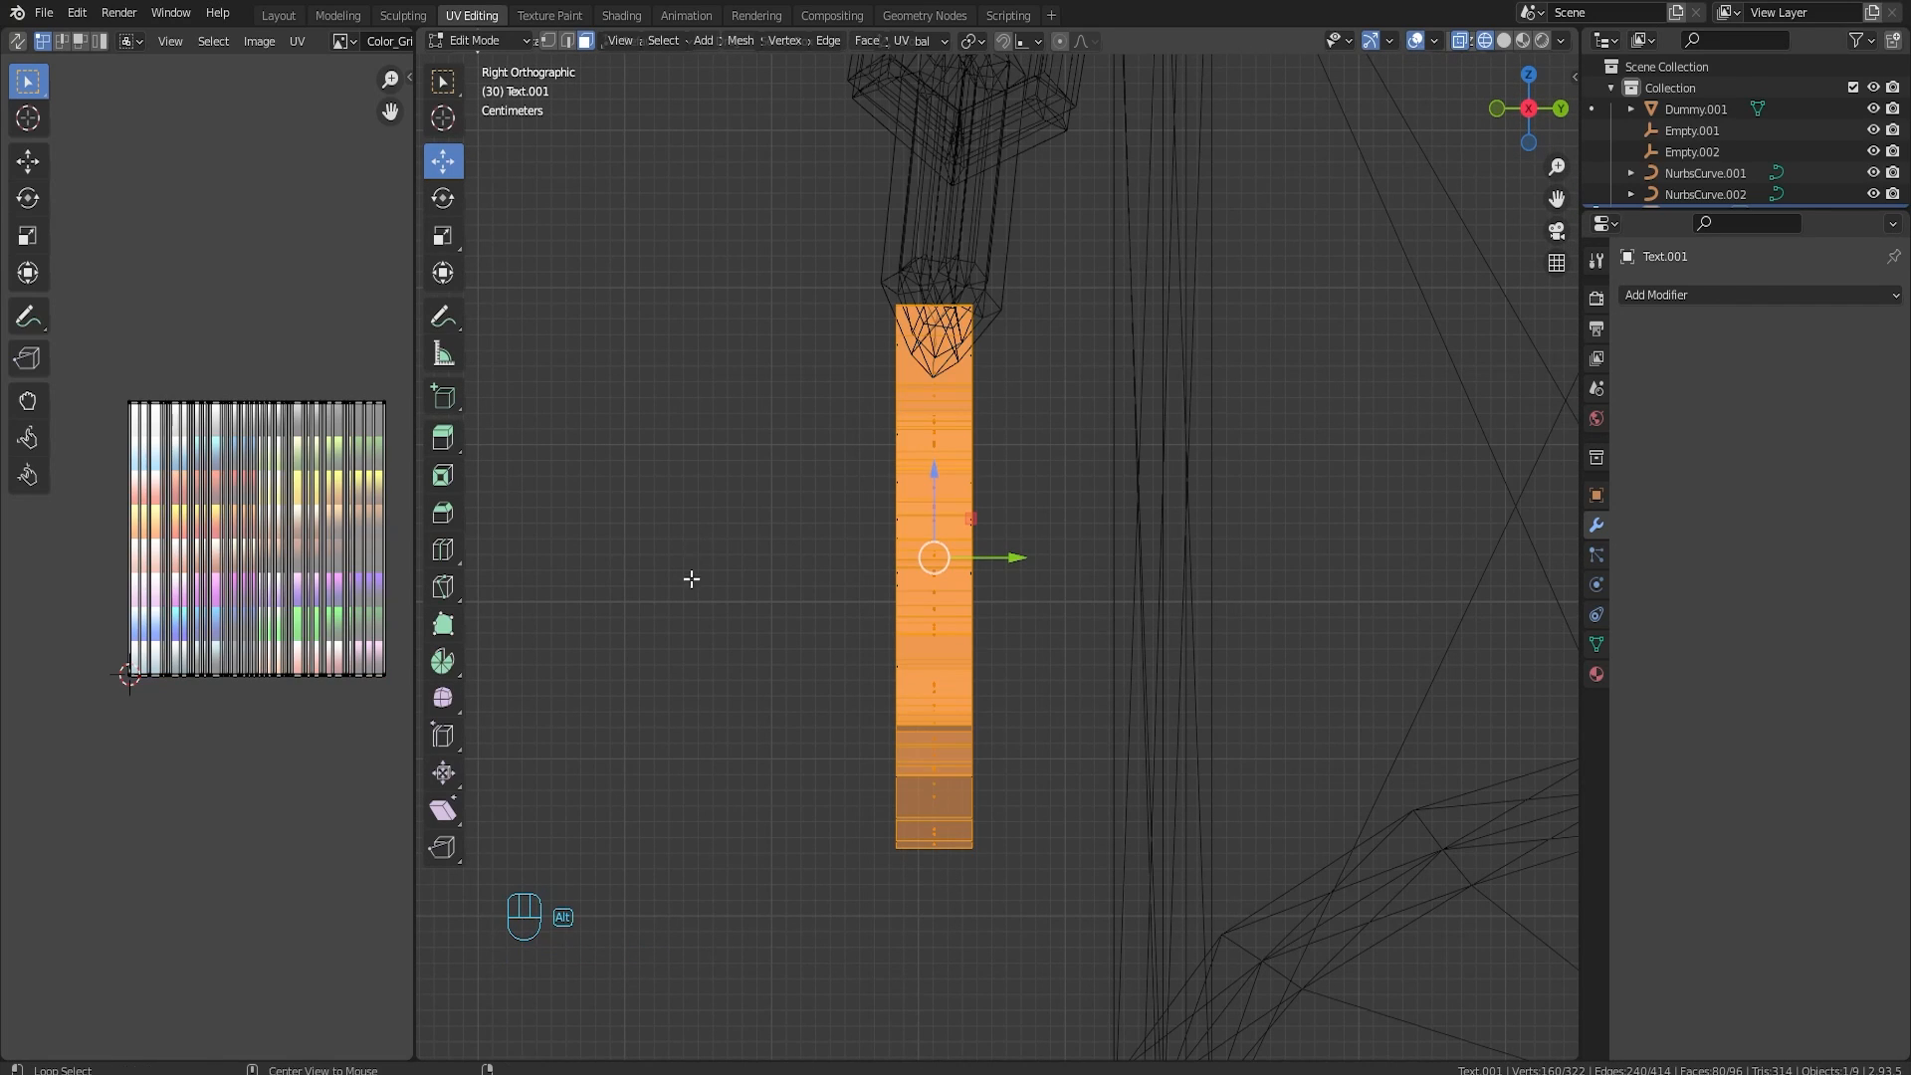
{"action": "middle_click_drag", "start_coordinate": [692, 578], "coordinate": [983, 631], "text": "alt"}
{"action": "key", "text": "u"}
{"action": "left_click", "coordinate": [1037, 673]}
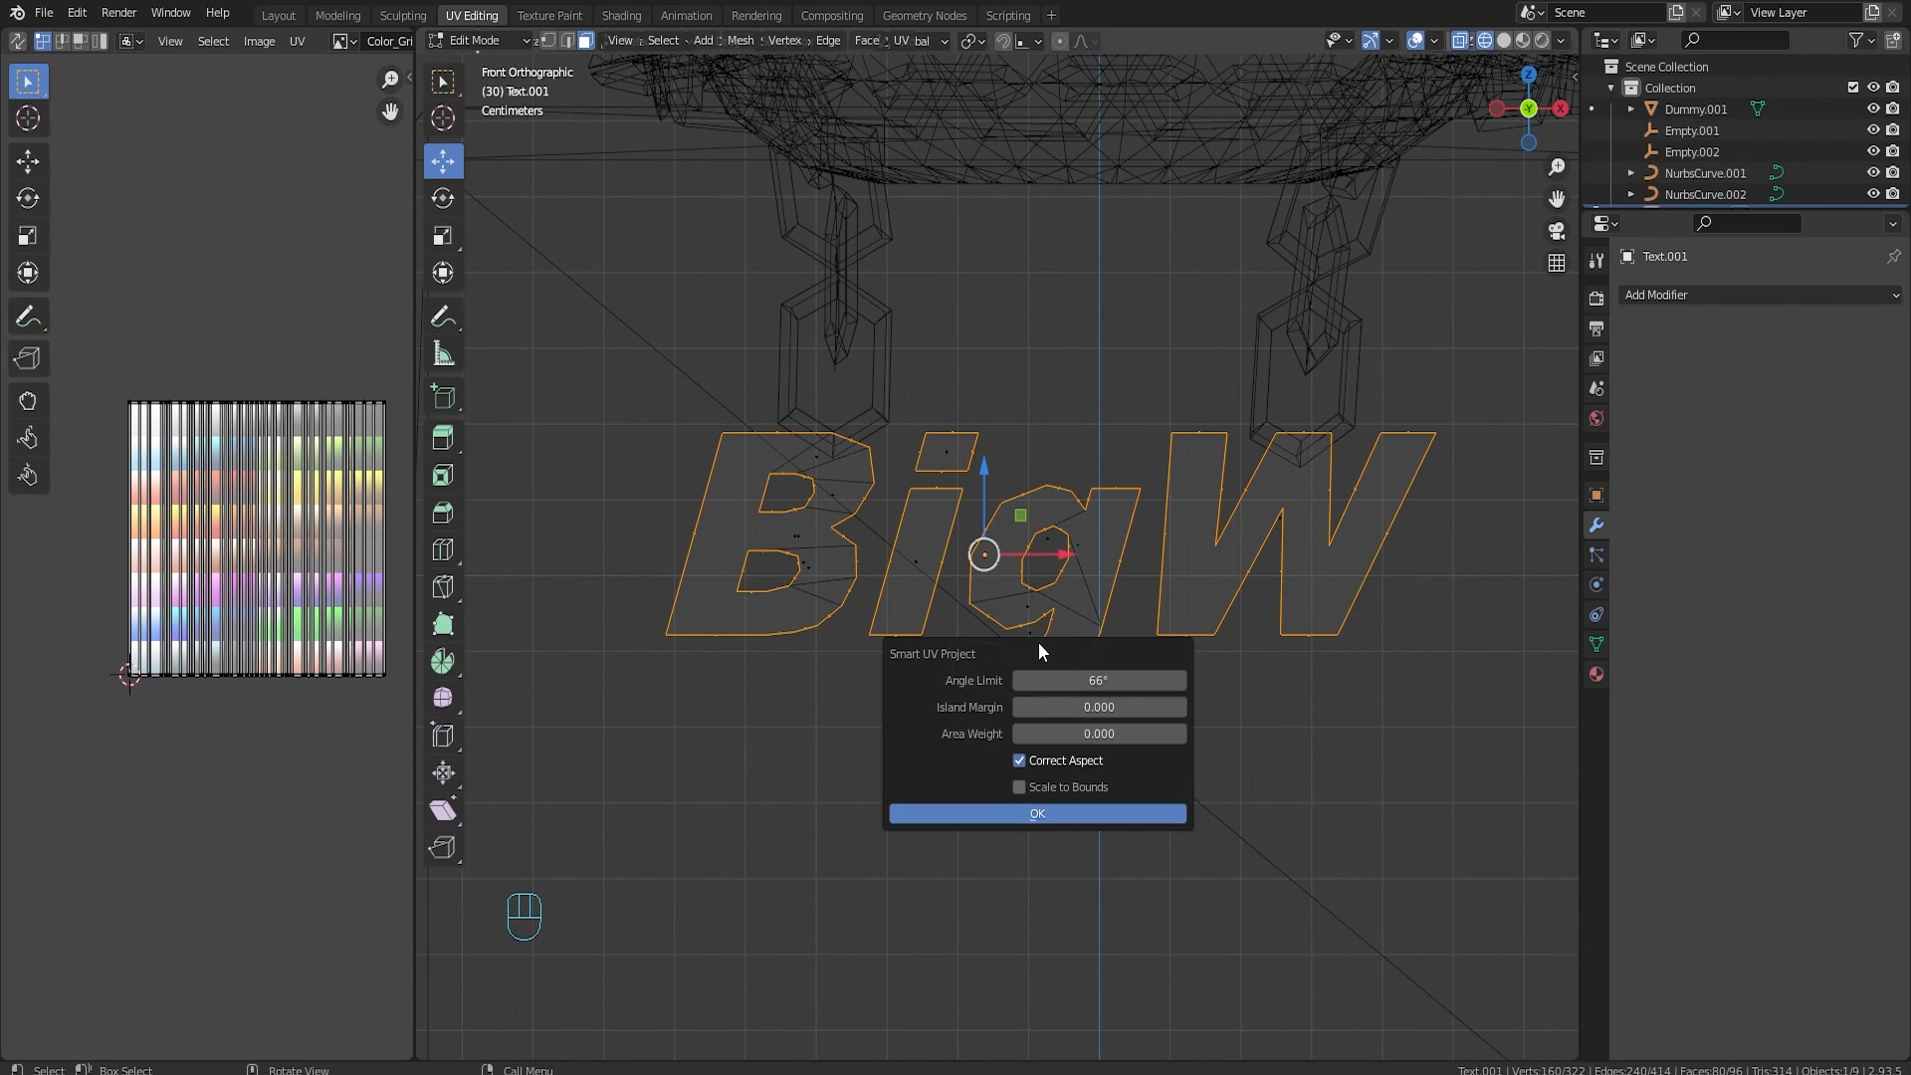
{"action": "key", "text": "Return"}
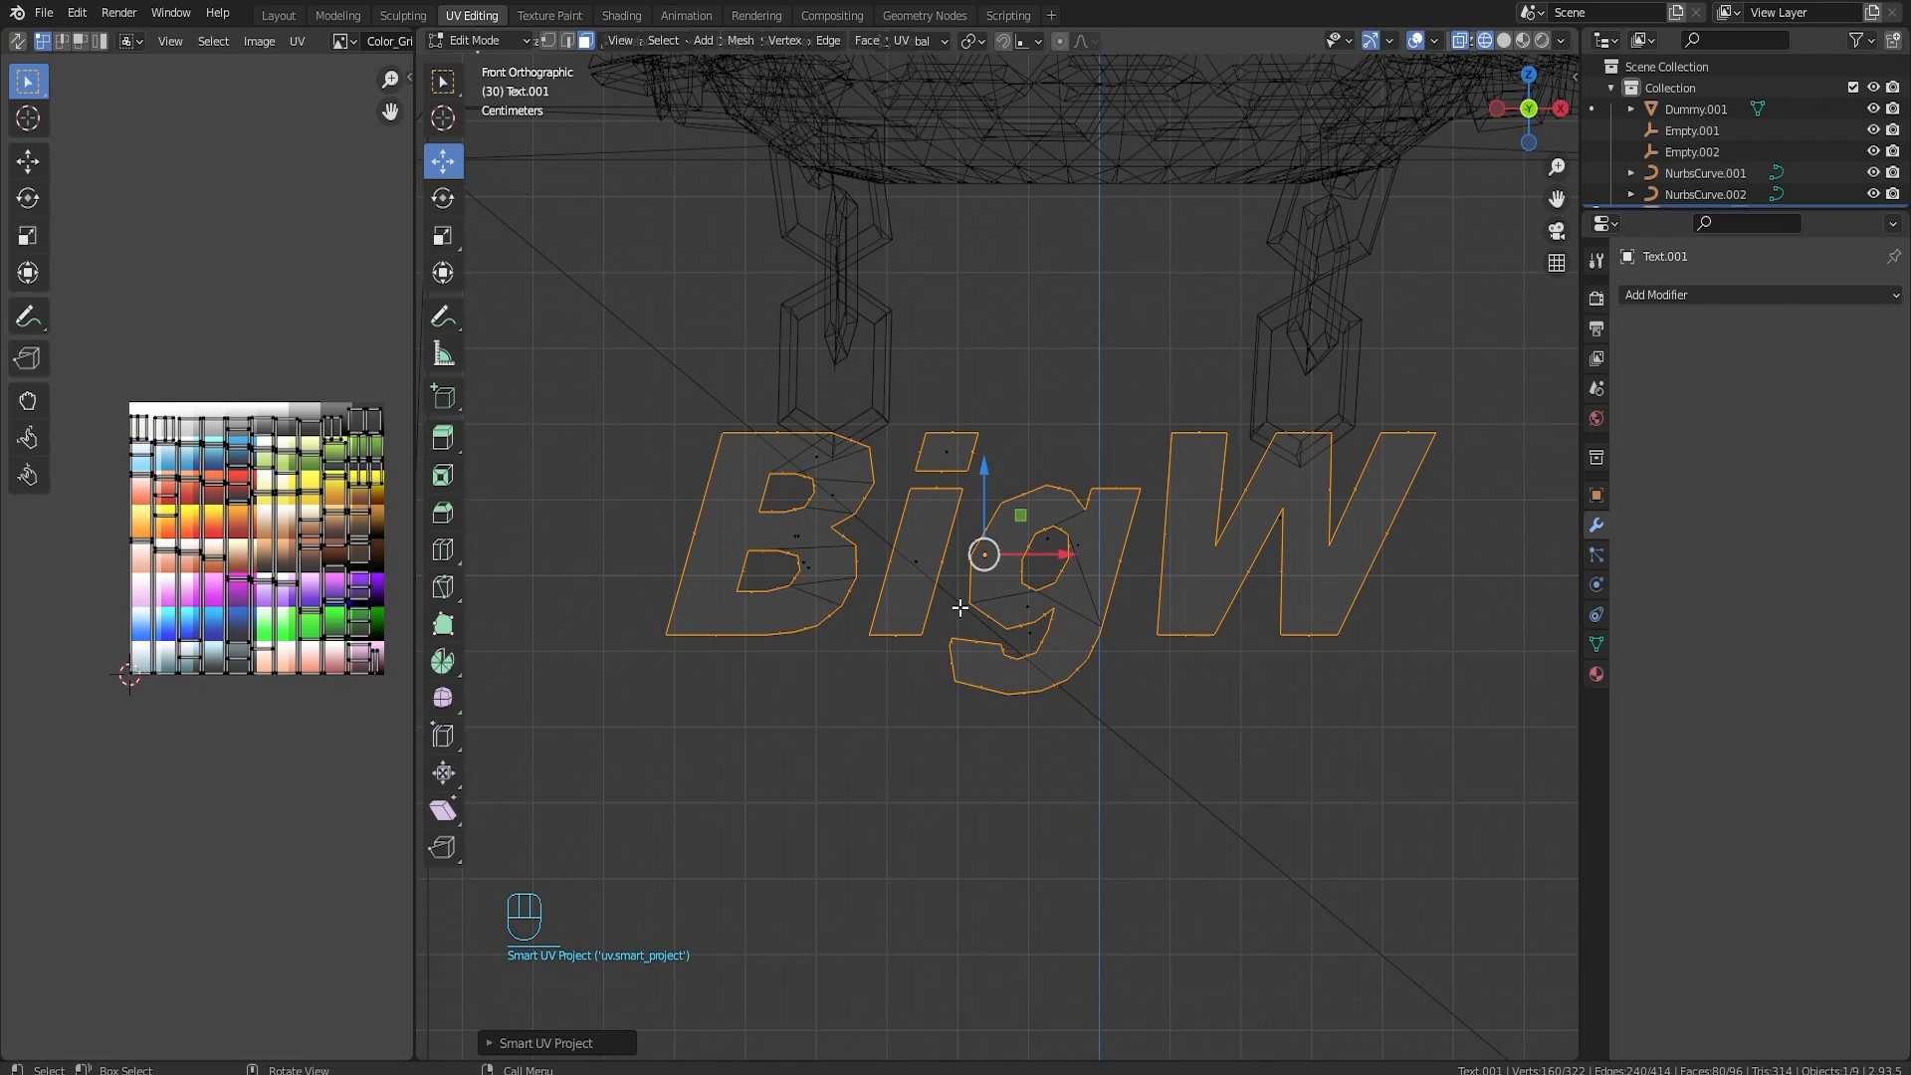
{"action": "scroll", "coordinate": [1010, 582], "scroll_direction": "down", "scroll_amount": 2}
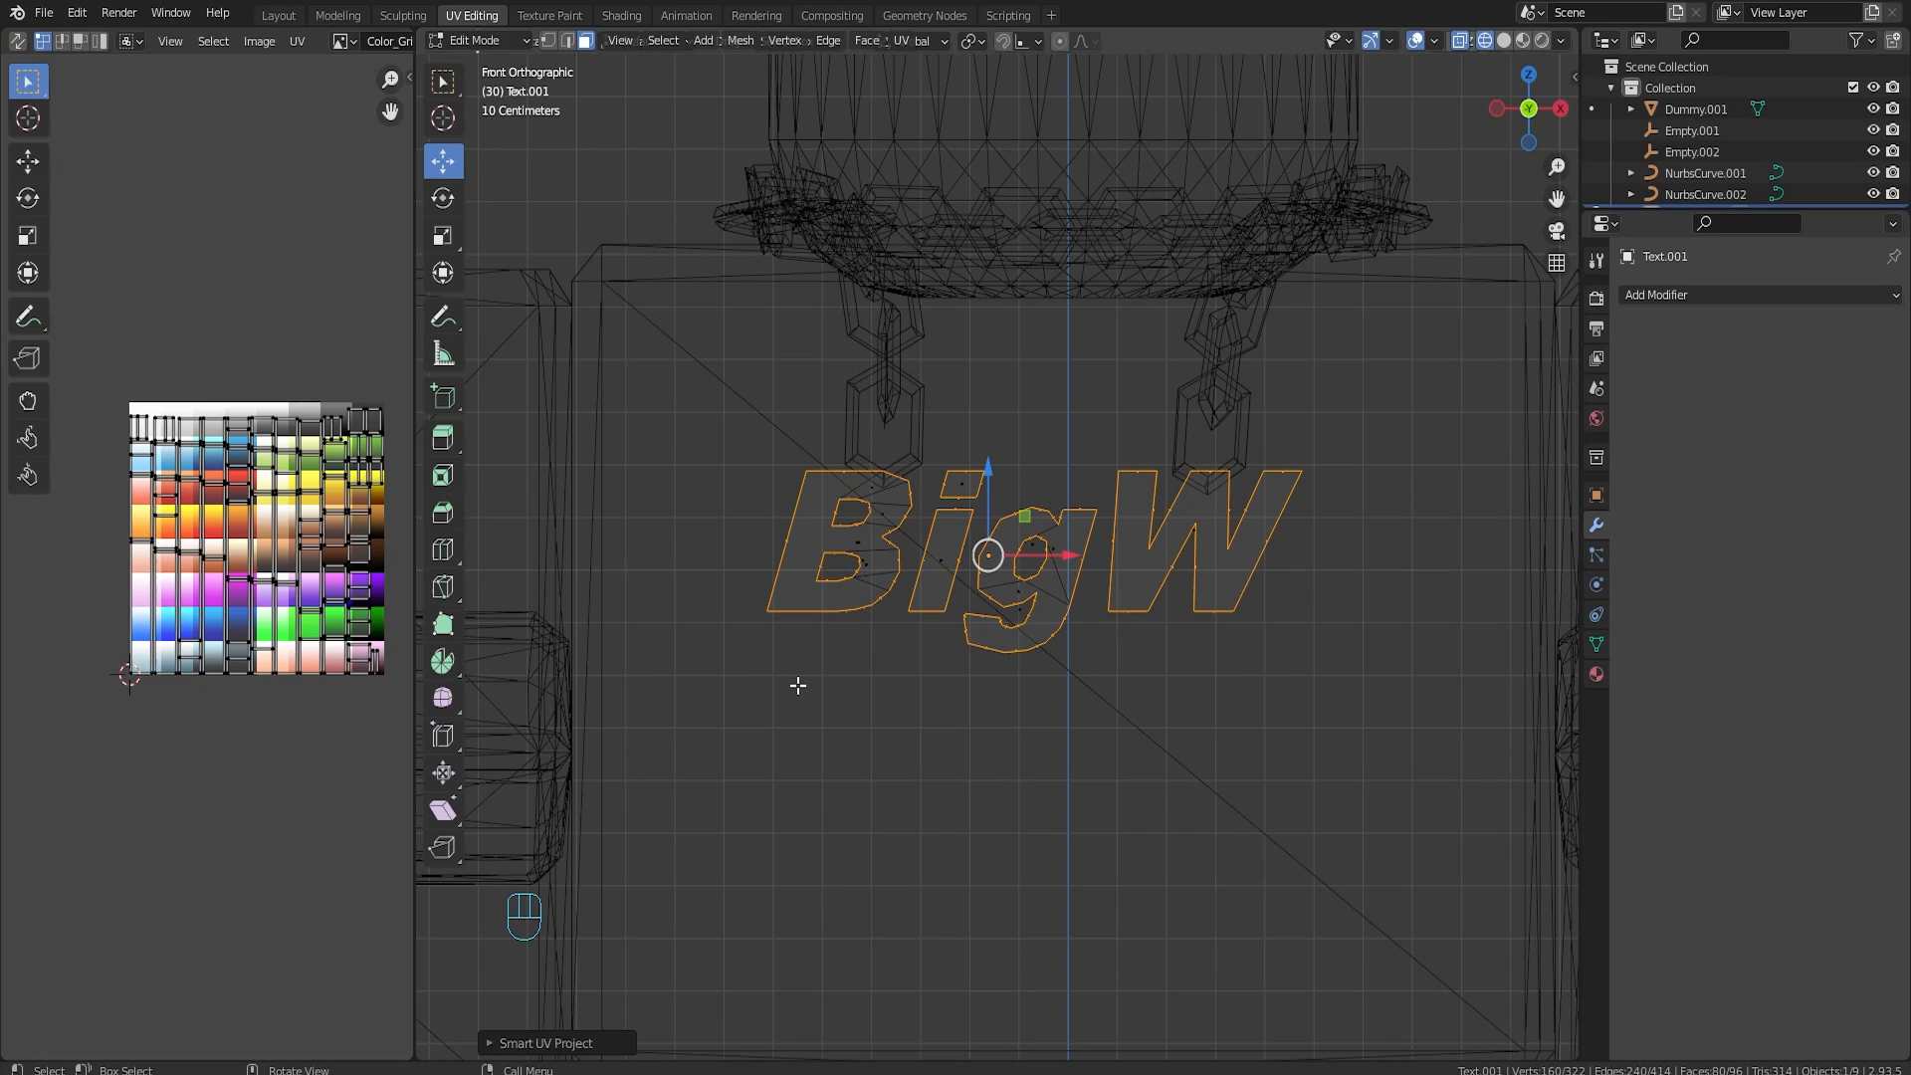
Step: Invert the selection to the lettering's front and back faces and unwrap them with Project from View
{"action": "left_click", "coordinate": [663, 40]}
{"action": "left_click", "coordinate": [663, 39]}
{"action": "left_click", "coordinate": [696, 114]}
{"action": "key", "text": "u"}
{"action": "left_click", "coordinate": [1064, 623]}
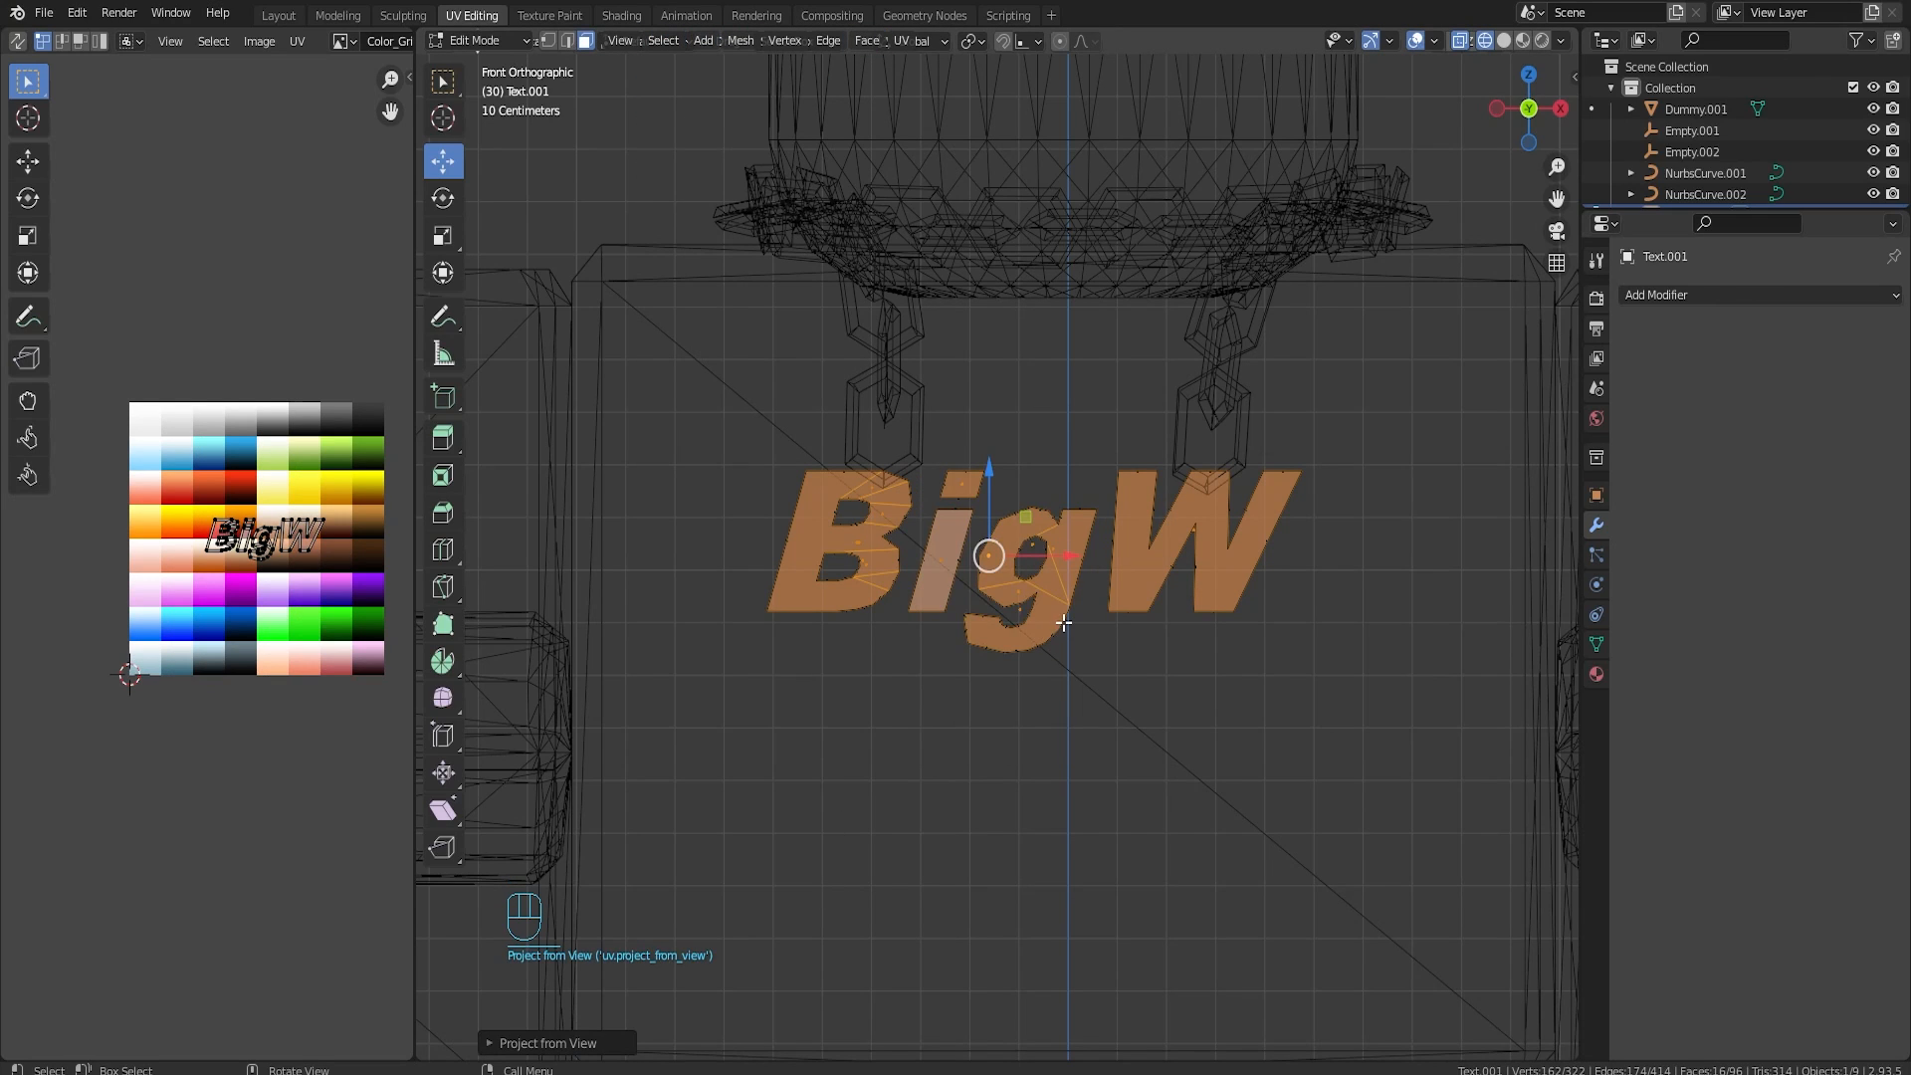
Step: Widen the UV editor and move the projected BigW UV islands above the color grid texture
{"action": "scroll", "coordinate": [403, 564], "scroll_direction": "up", "scroll_amount": 1}
{"action": "left_click_drag", "start_coordinate": [416, 547], "coordinate": [665, 441]}
{"action": "scroll", "coordinate": [490, 597], "scroll_direction": "up", "scroll_amount": 3}
{"action": "key", "text": "a"}
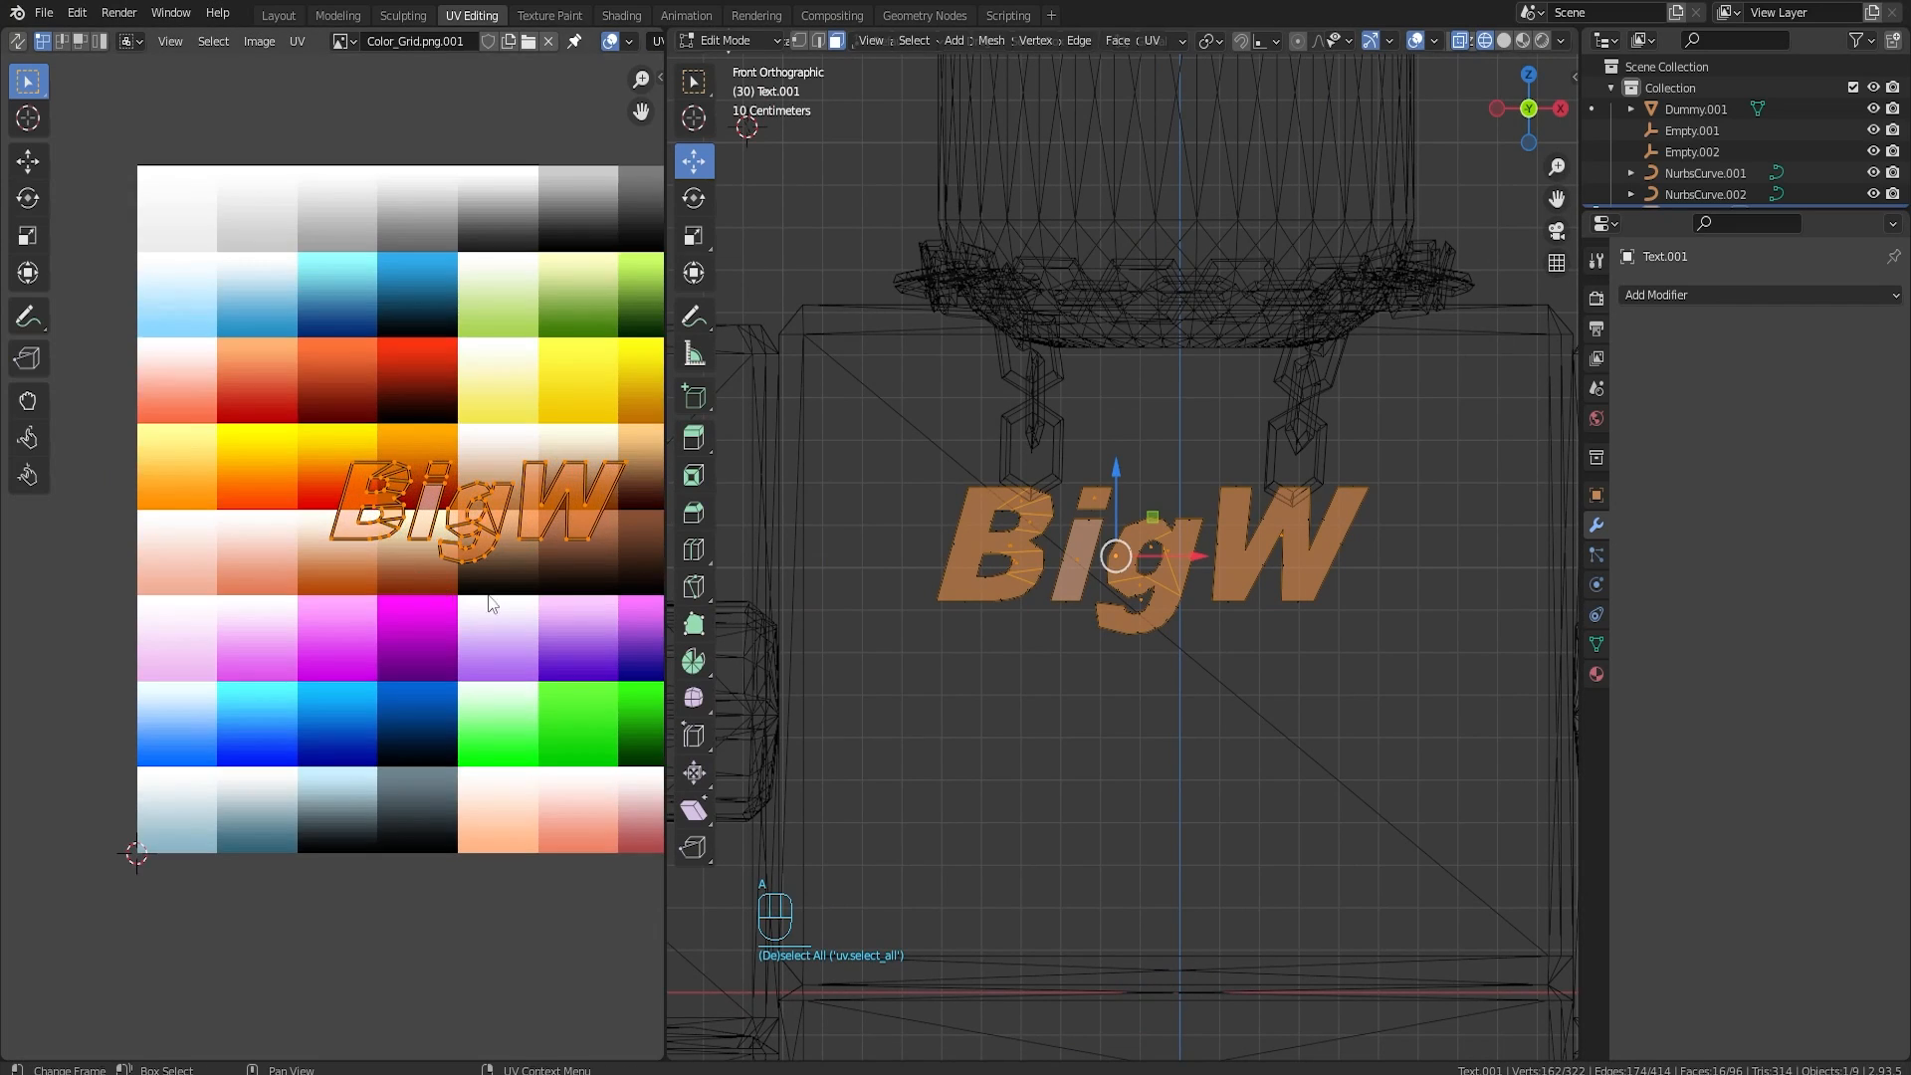
{"action": "scroll", "coordinate": [478, 598], "scroll_direction": "down", "scroll_amount": 4}
{"action": "key", "text": "g"}
{"action": "left_click", "coordinate": [340, 416]}
Step: Select the side-face UV islands, scale them down to about a third, and move them to the texture's upper-left corner
{"action": "key", "text": "a"}
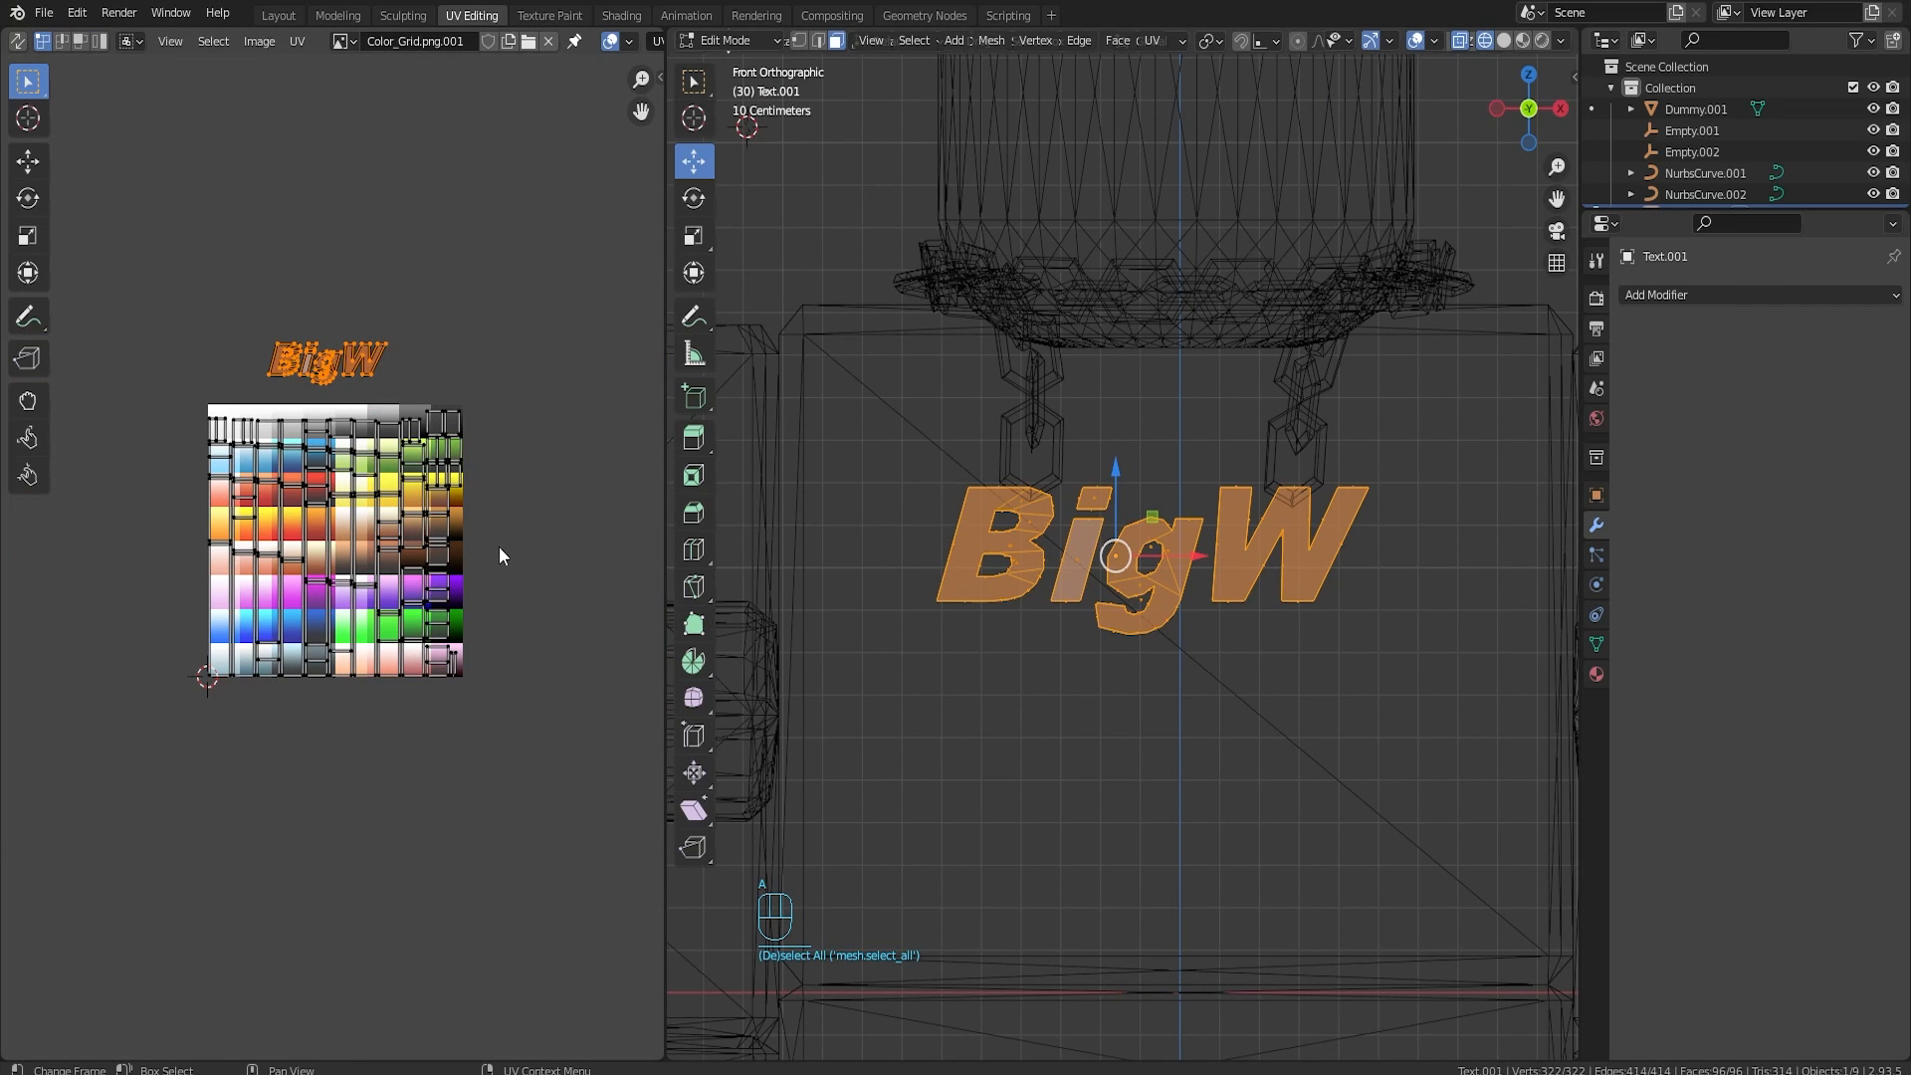
{"action": "left_click_drag", "start_coordinate": [181, 403], "coordinate": [511, 694]}
{"action": "key", "text": "s"}
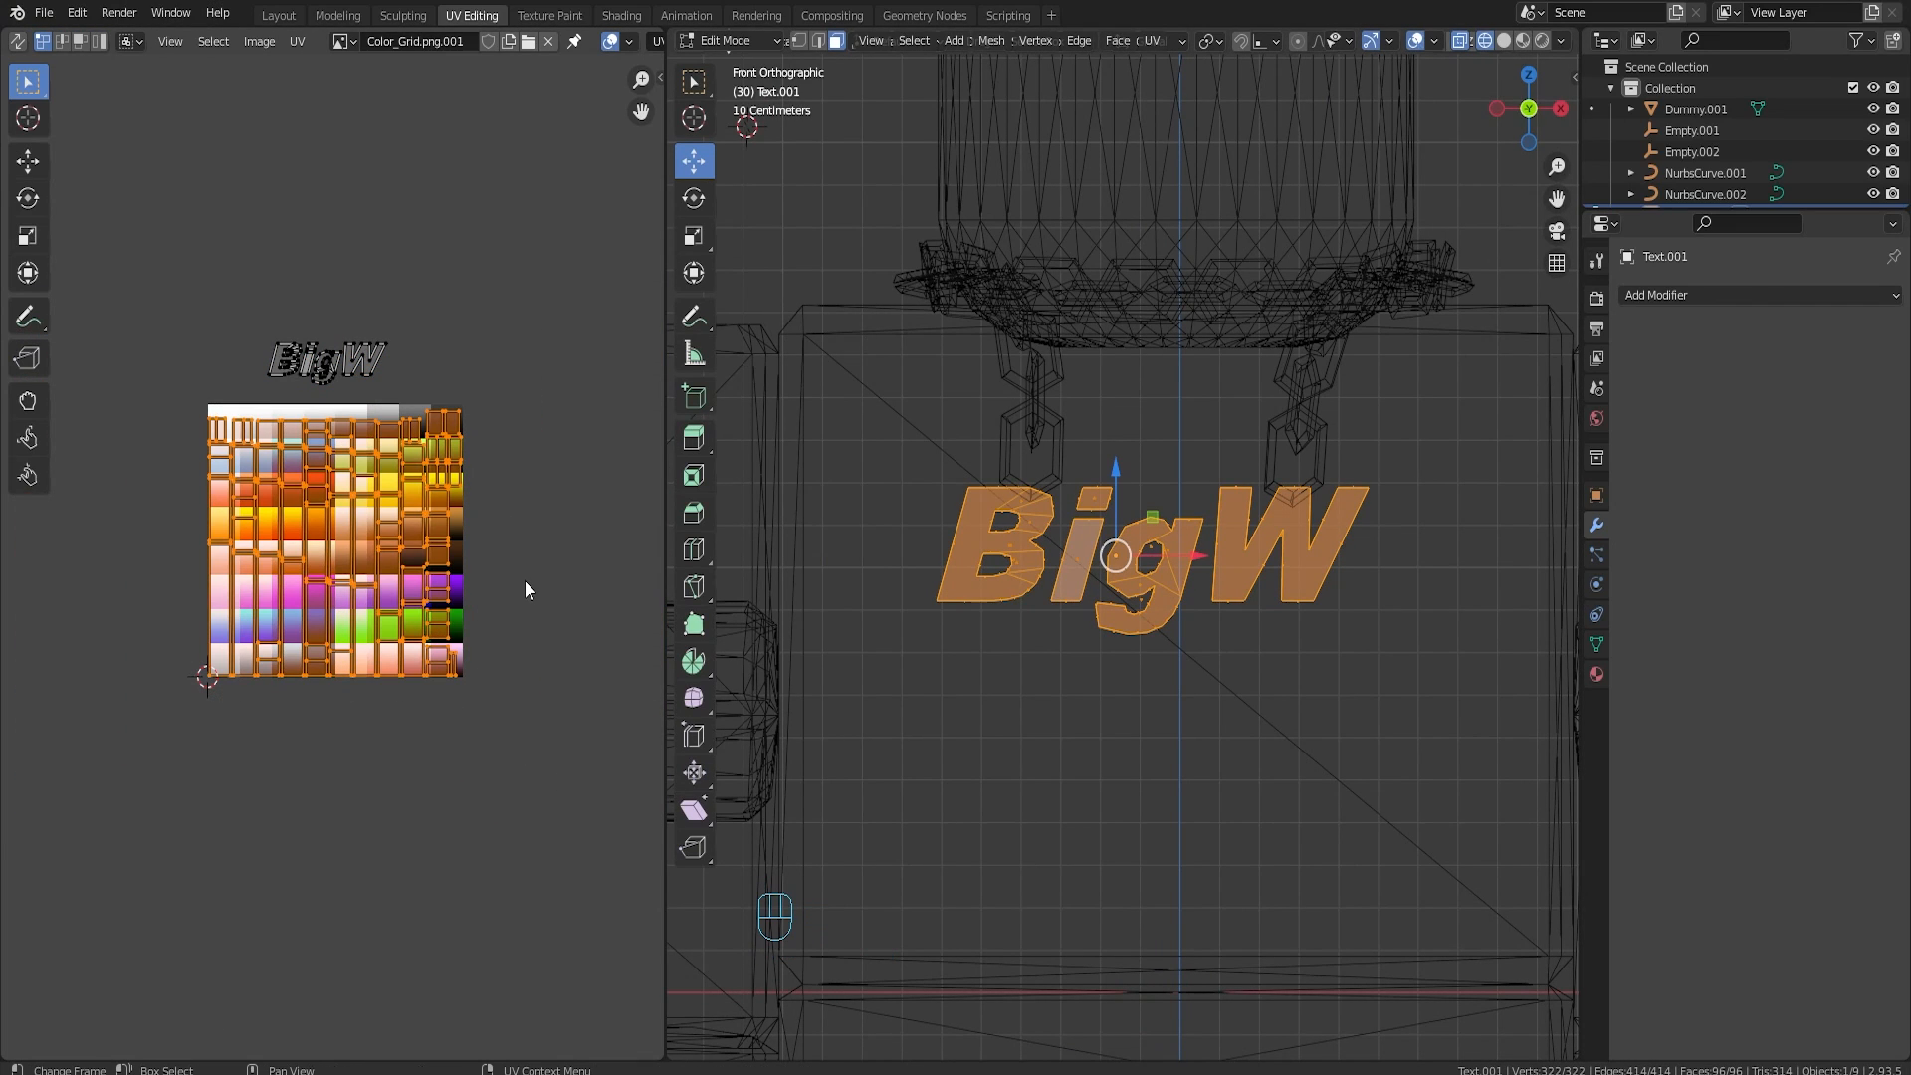
{"action": "left_click", "coordinate": [531, 588]}
{"action": "key", "text": "s"}
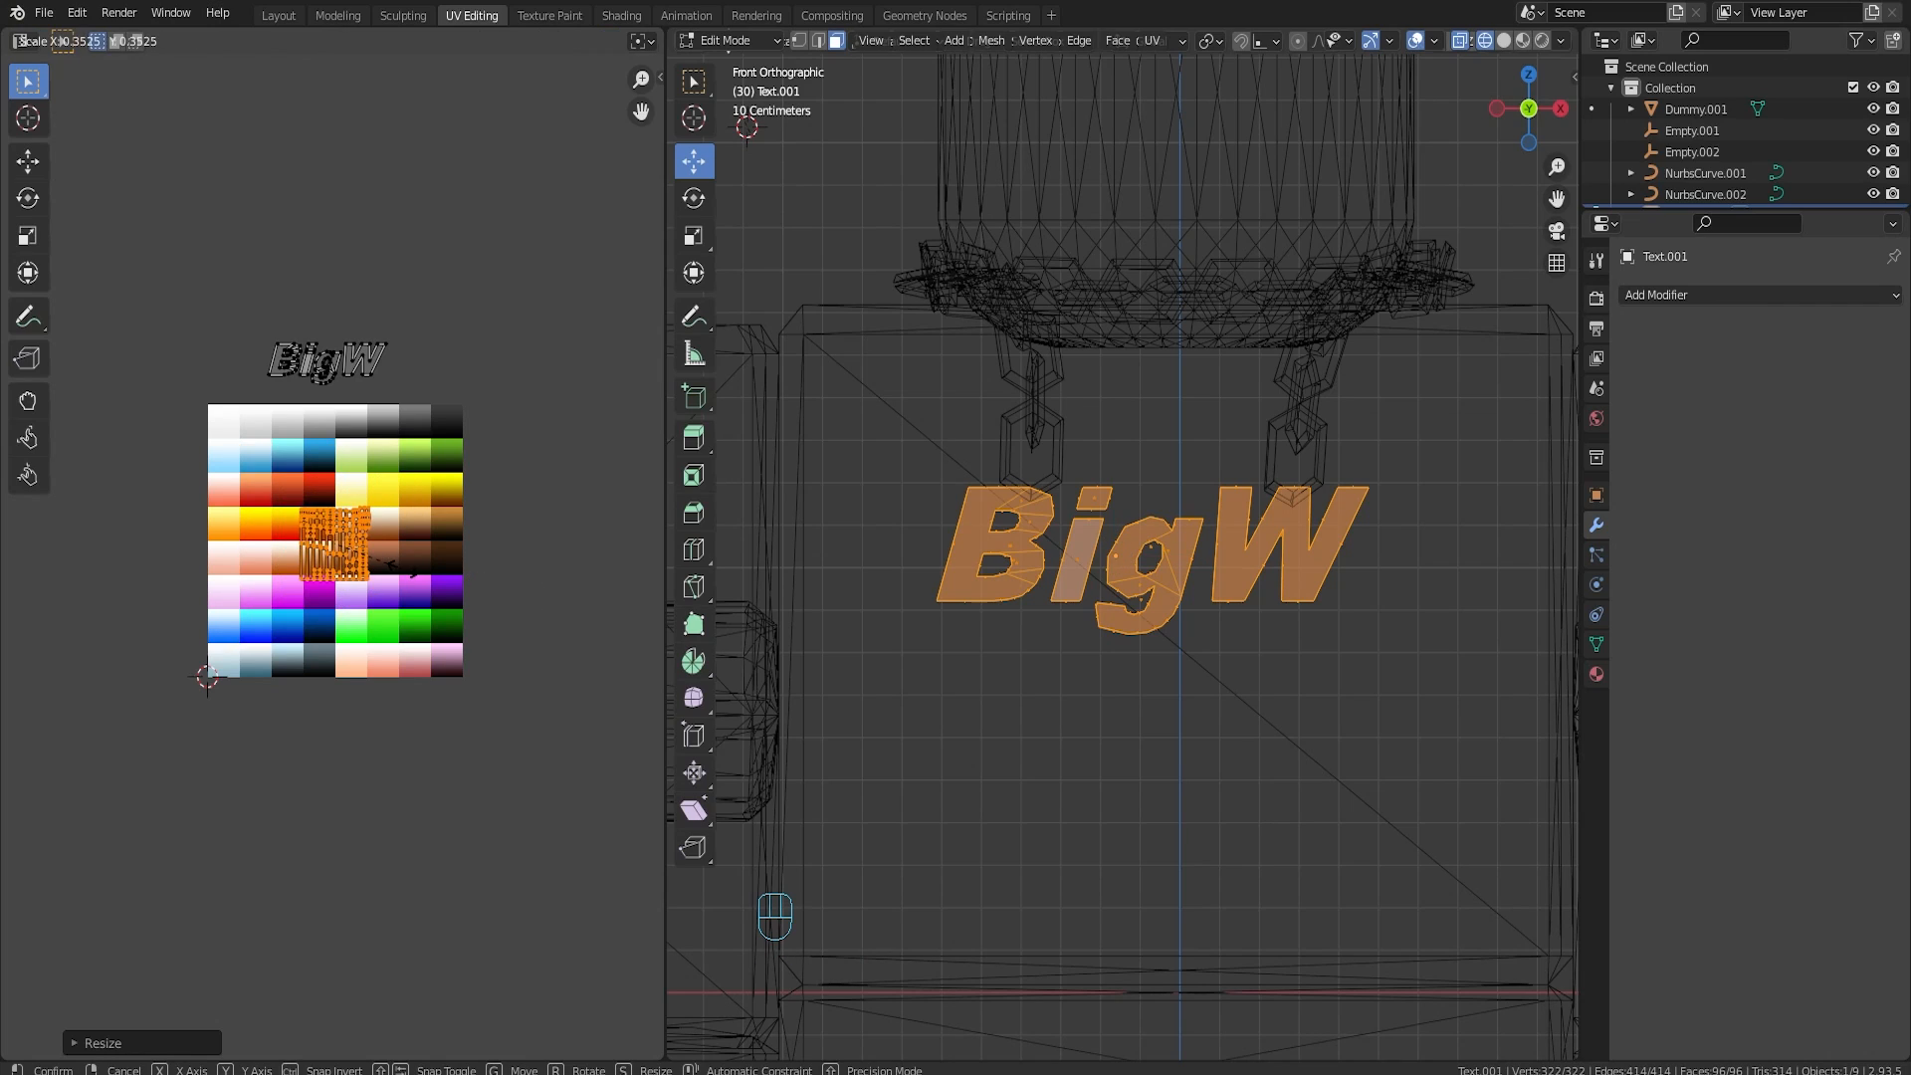
{"action": "key", "text": "g"}
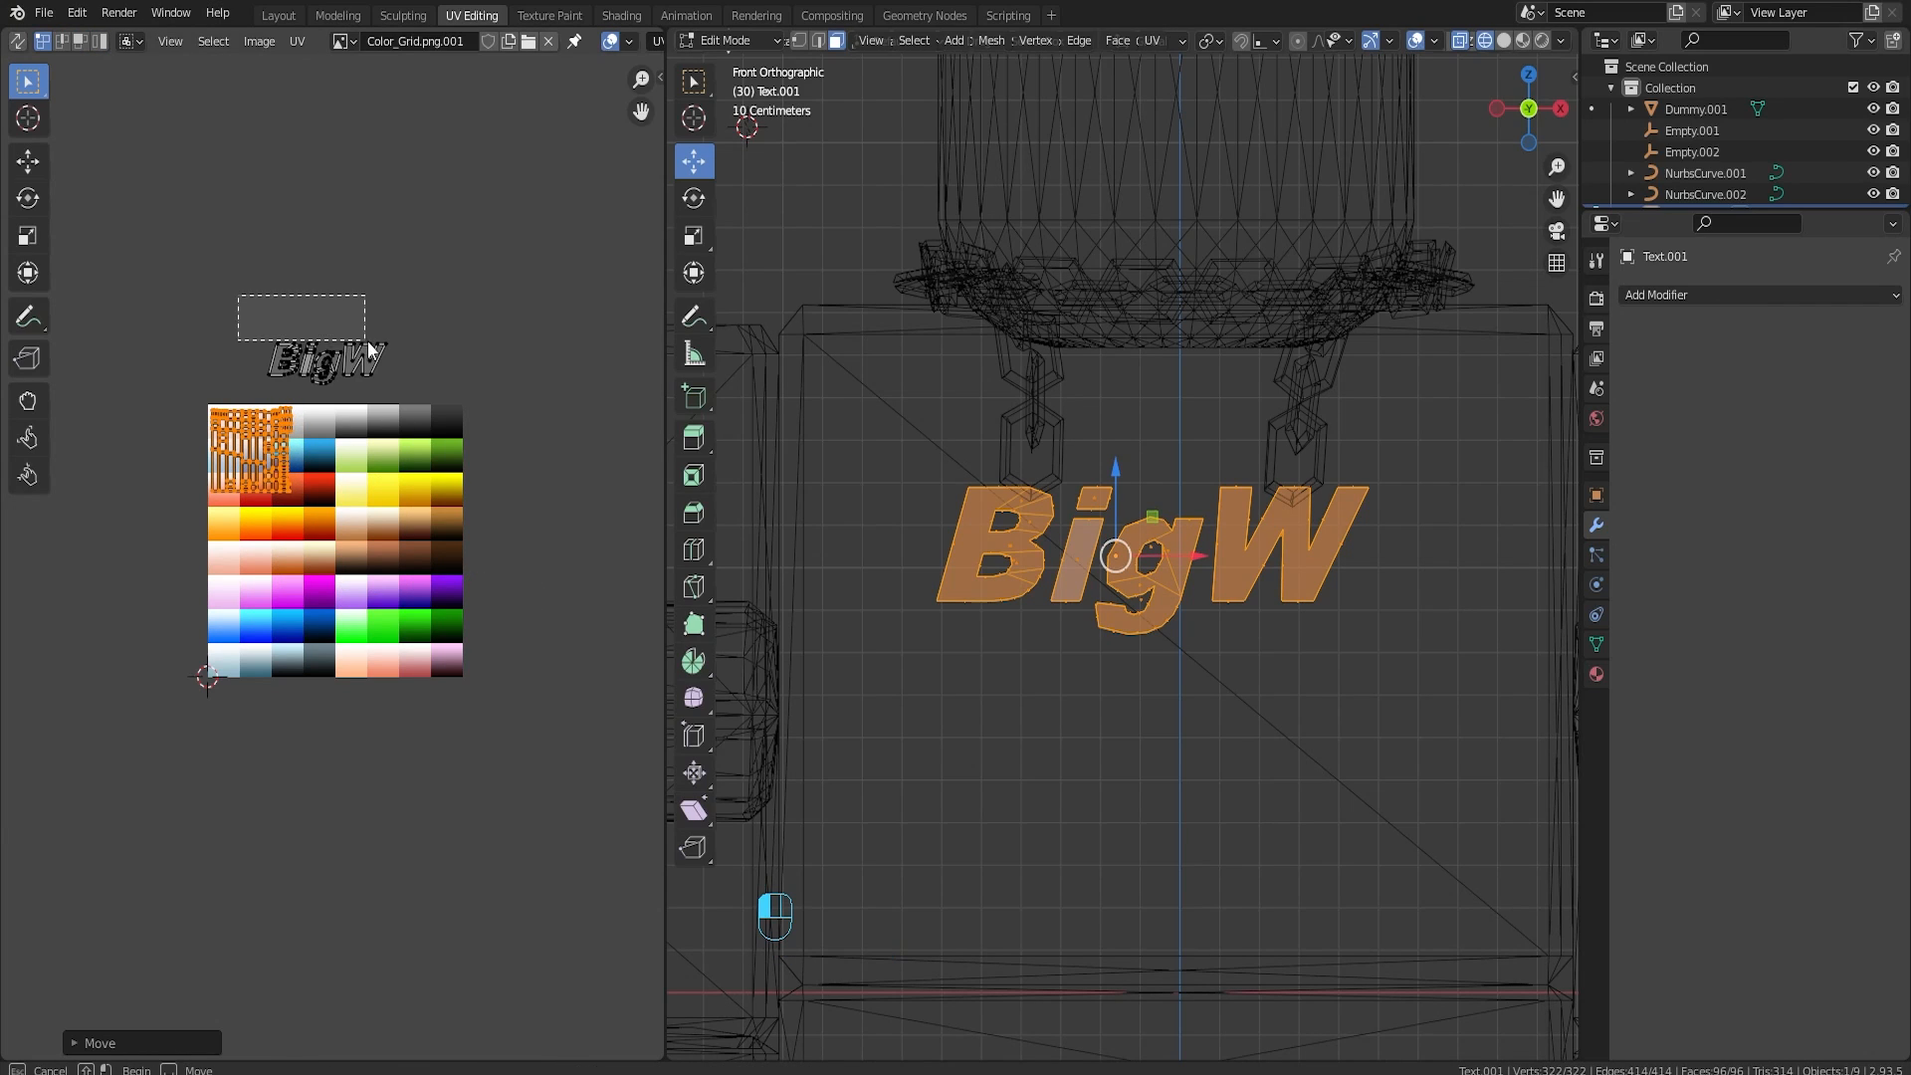
Step: Join the necklace chain with the BigW mesh and reopen the combined object for editing
{"action": "left_click_drag", "start_coordinate": [368, 340], "coordinate": [367, 340]}
{"action": "key", "text": "Tab"}
{"action": "key", "text": "ctrl+j"}
{"action": "key", "text": "Tab"}
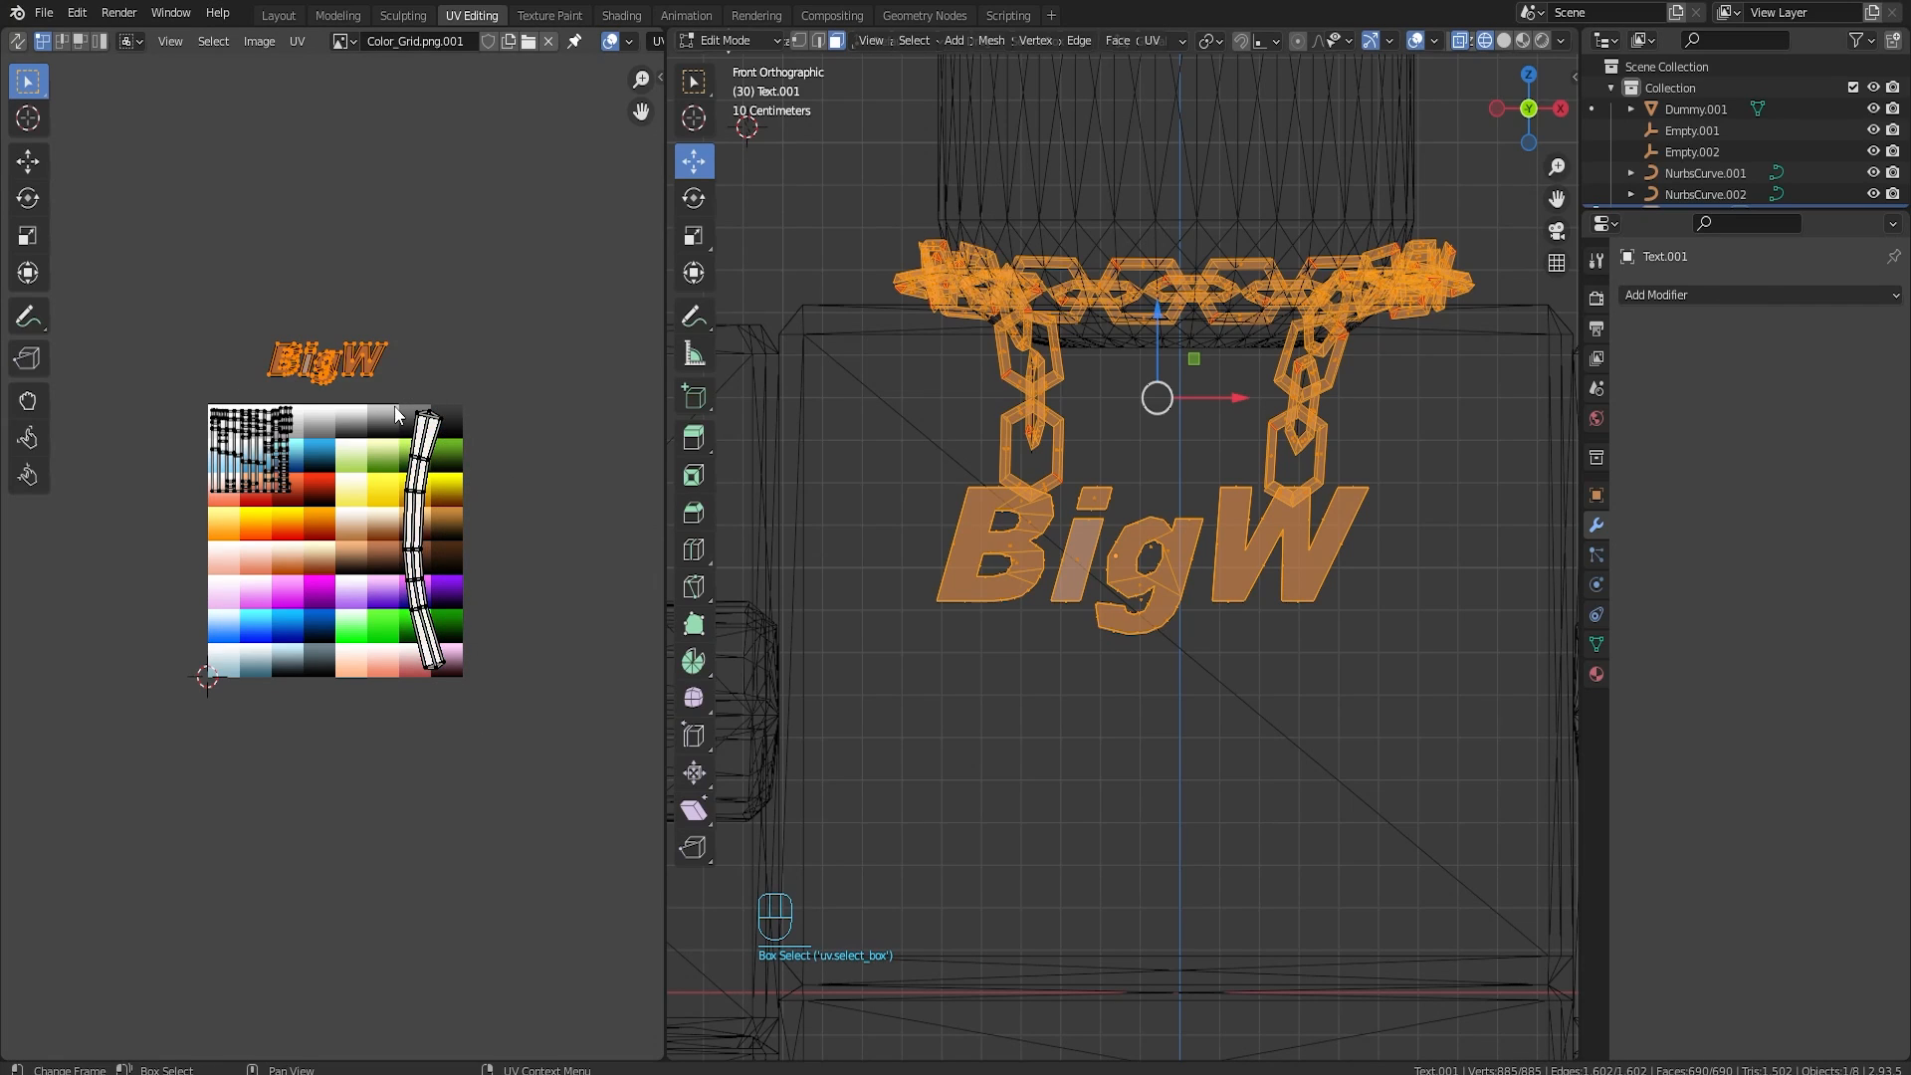
Step: Rotate the BigW lettering UVs by 90 degrees, move them onto the texture, and enlarge them
{"action": "type", "text": "r90"}
{"action": "key", "text": "Return"}
{"action": "key", "text": "d"}
{"action": "key", "text": "g"}
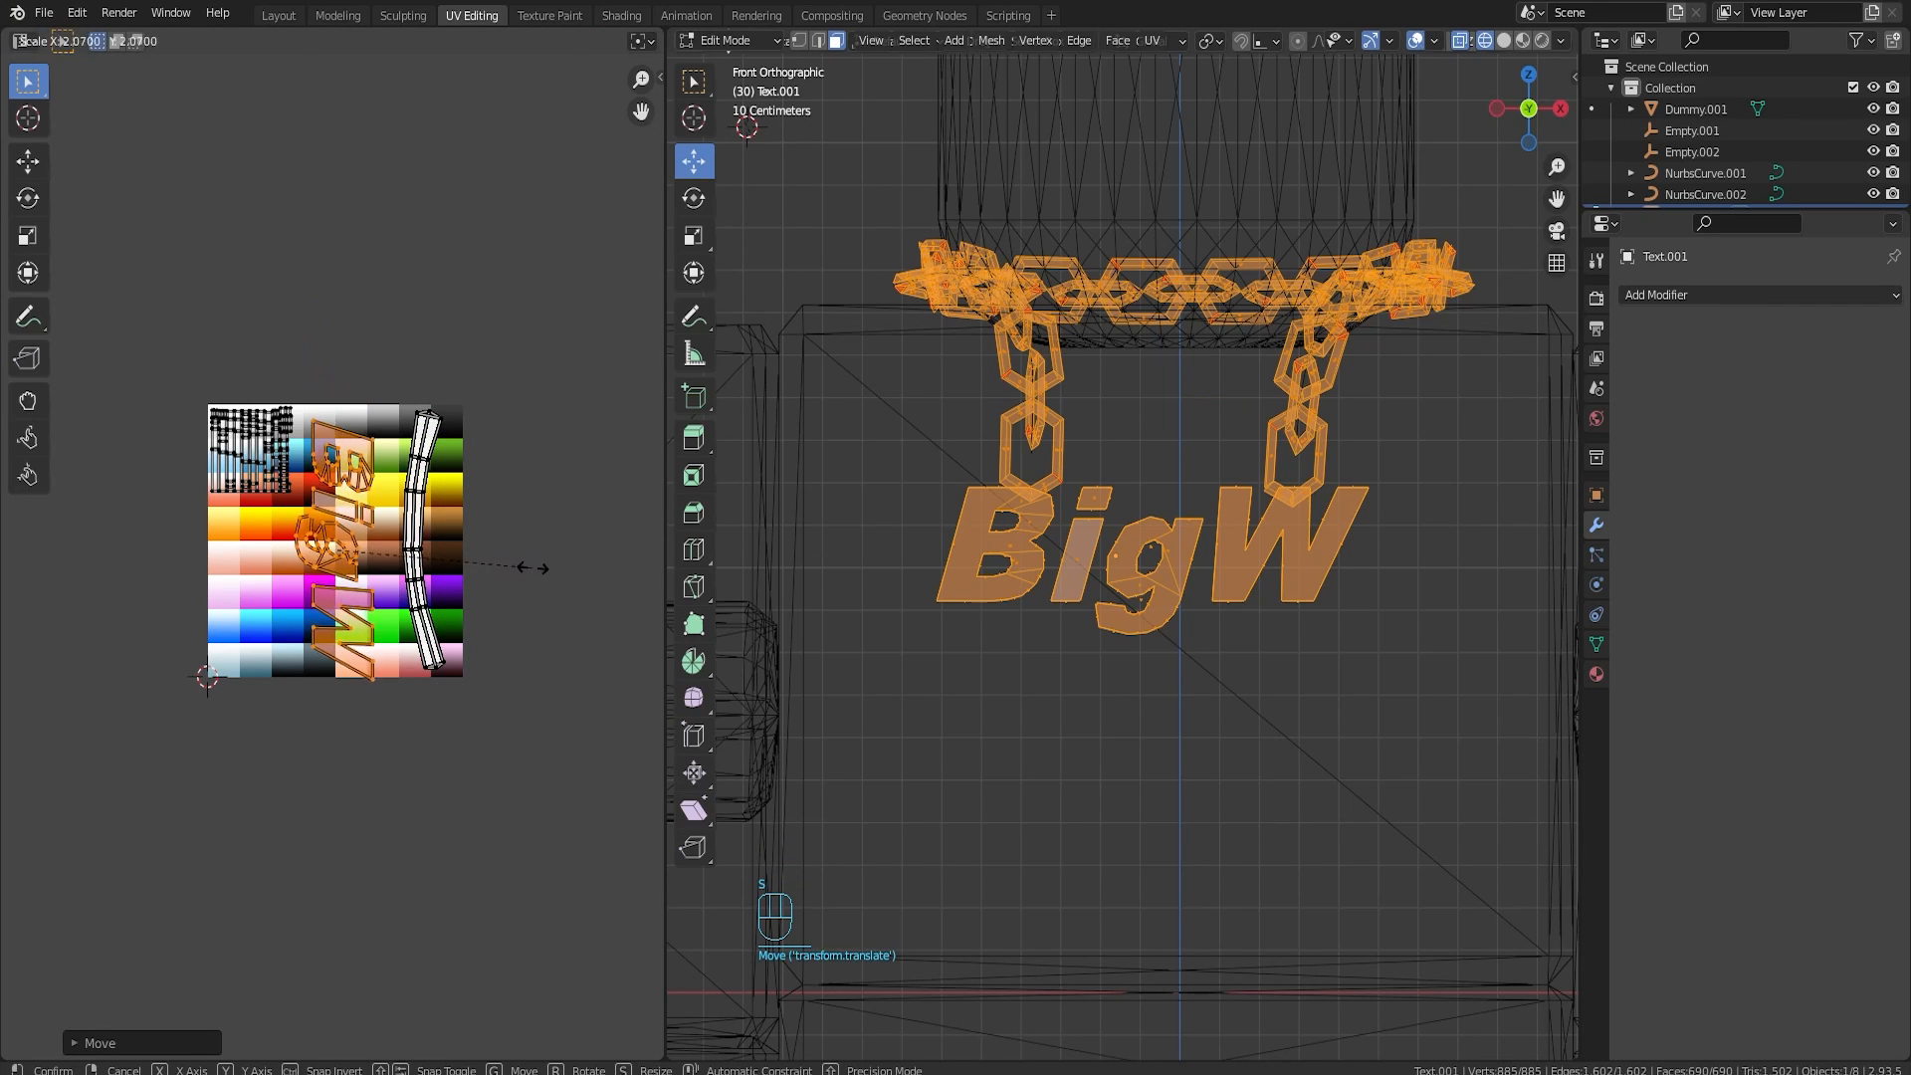
Step: Tilt the lettering UVs diagonally and resize them to fit between the side-face islands and the chain strip
{"action": "key", "text": "g"}
{"action": "key", "text": "r"}
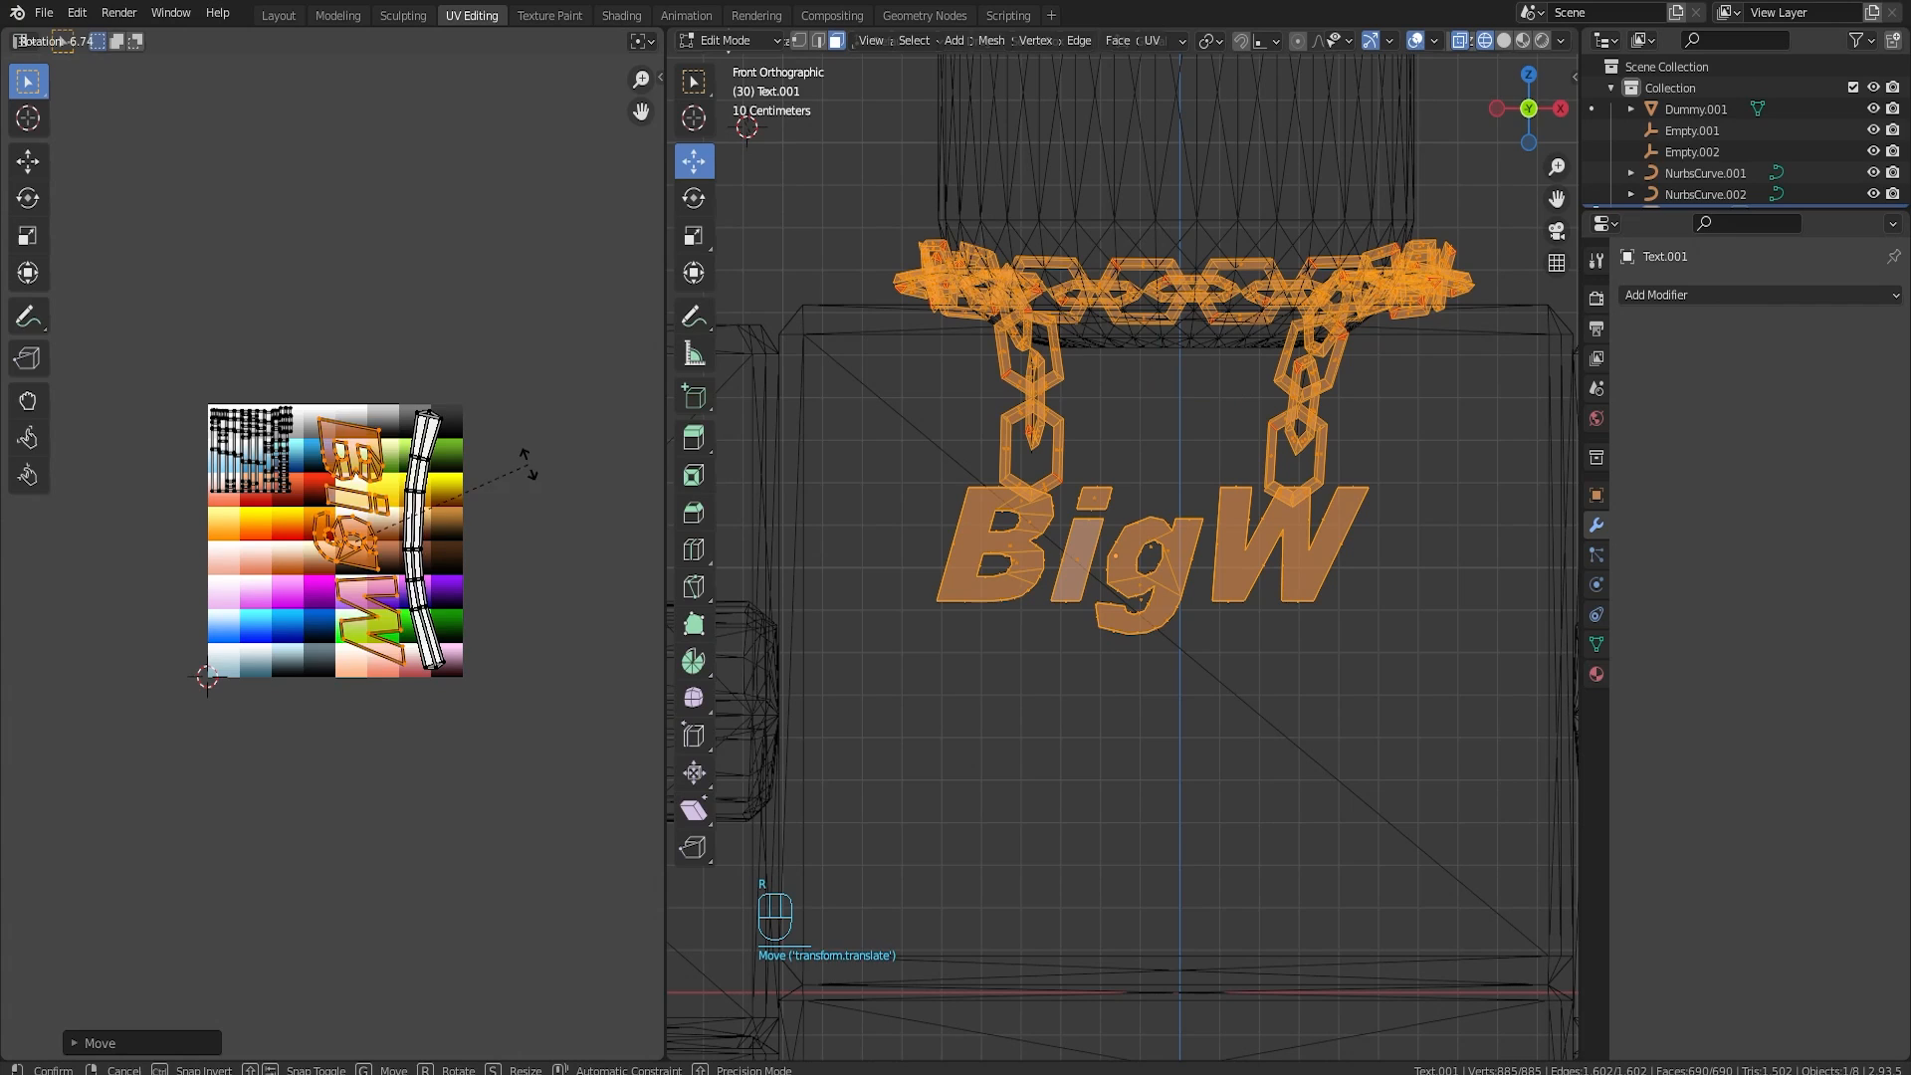
{"action": "left_click", "coordinate": [581, 602]}
{"action": "key", "text": "g"}
{"action": "left_click", "coordinate": [504, 575]}
{"action": "key", "text": "s"}
{"action": "left_click", "coordinate": [559, 572]}
{"action": "key", "text": "s"}
{"action": "left_click", "coordinate": [496, 574]}
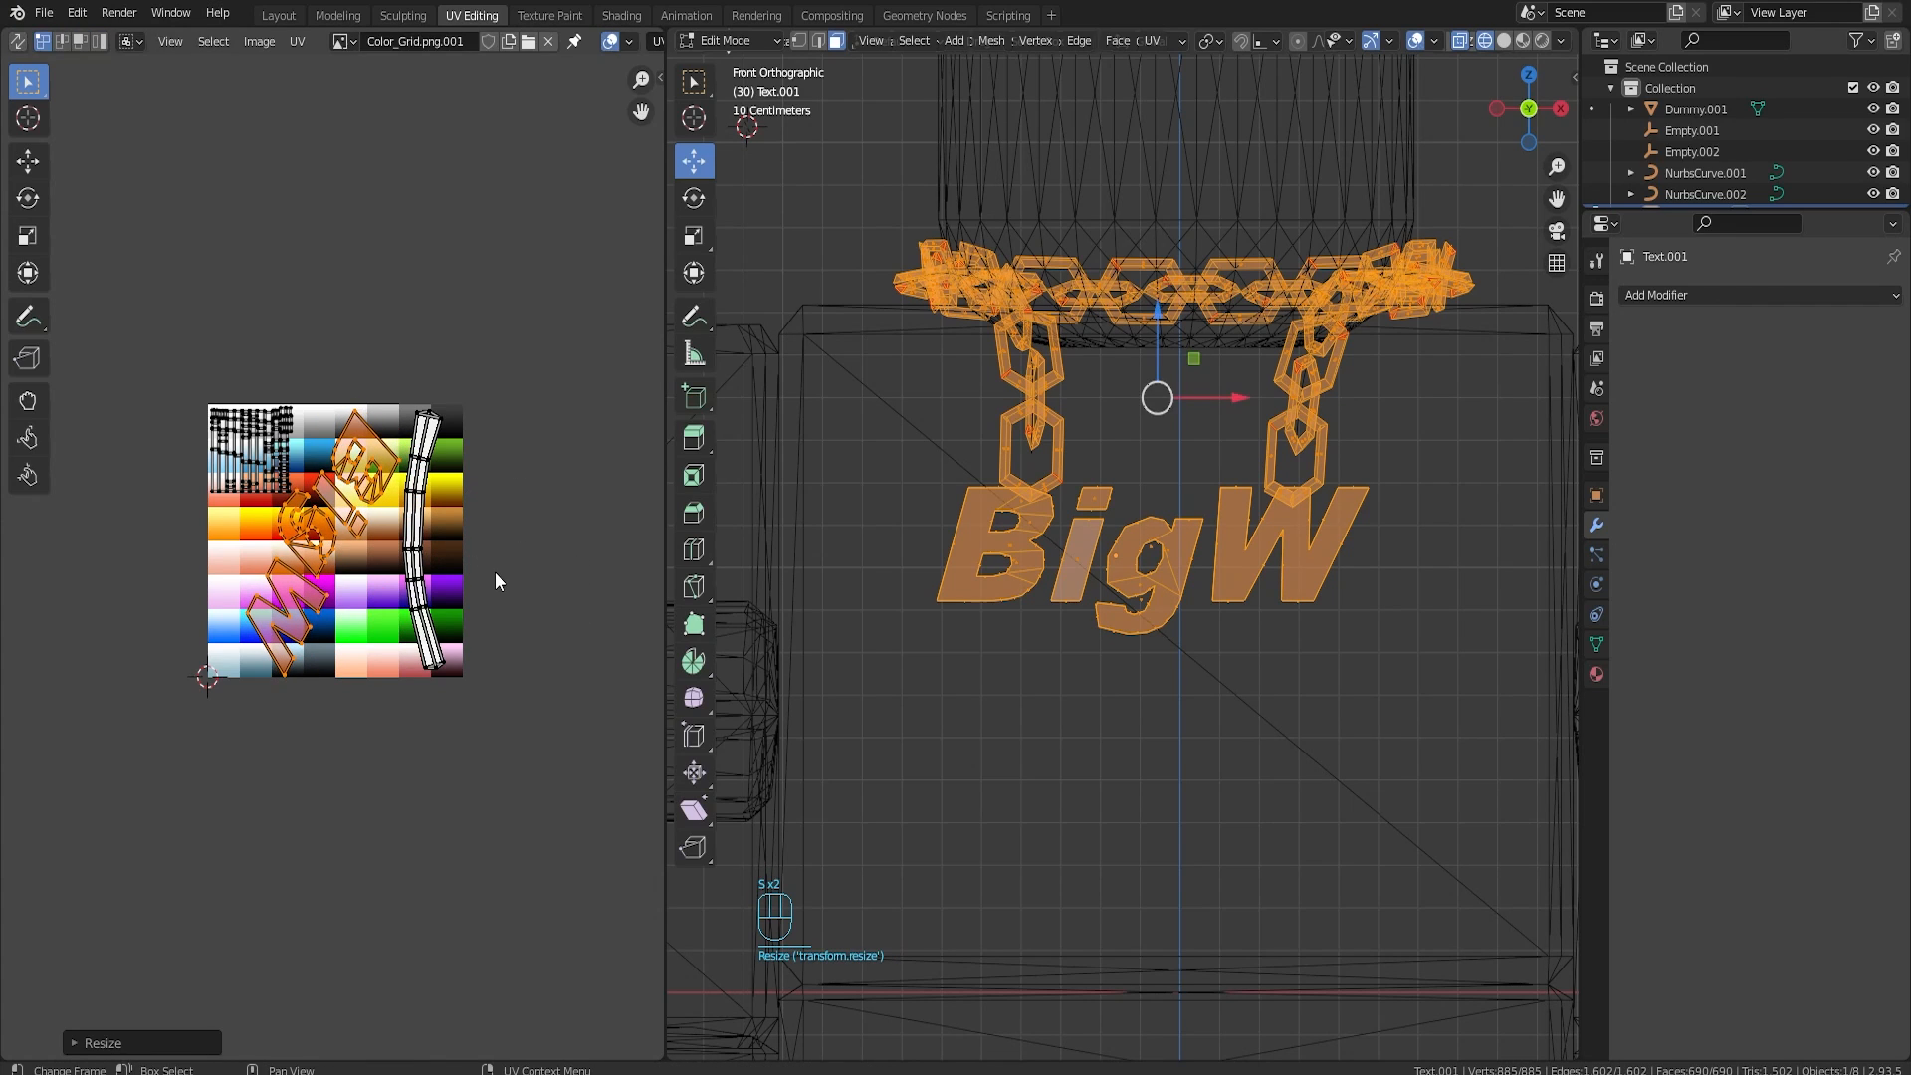
{"action": "scroll", "coordinate": [368, 588], "scroll_direction": "up", "scroll_amount": 9}
{"action": "scroll", "coordinate": [367, 497], "scroll_direction": "down", "scroll_amount": 7}
{"action": "middle_click_drag", "start_coordinate": [418, 451], "coordinate": [380, 581]}
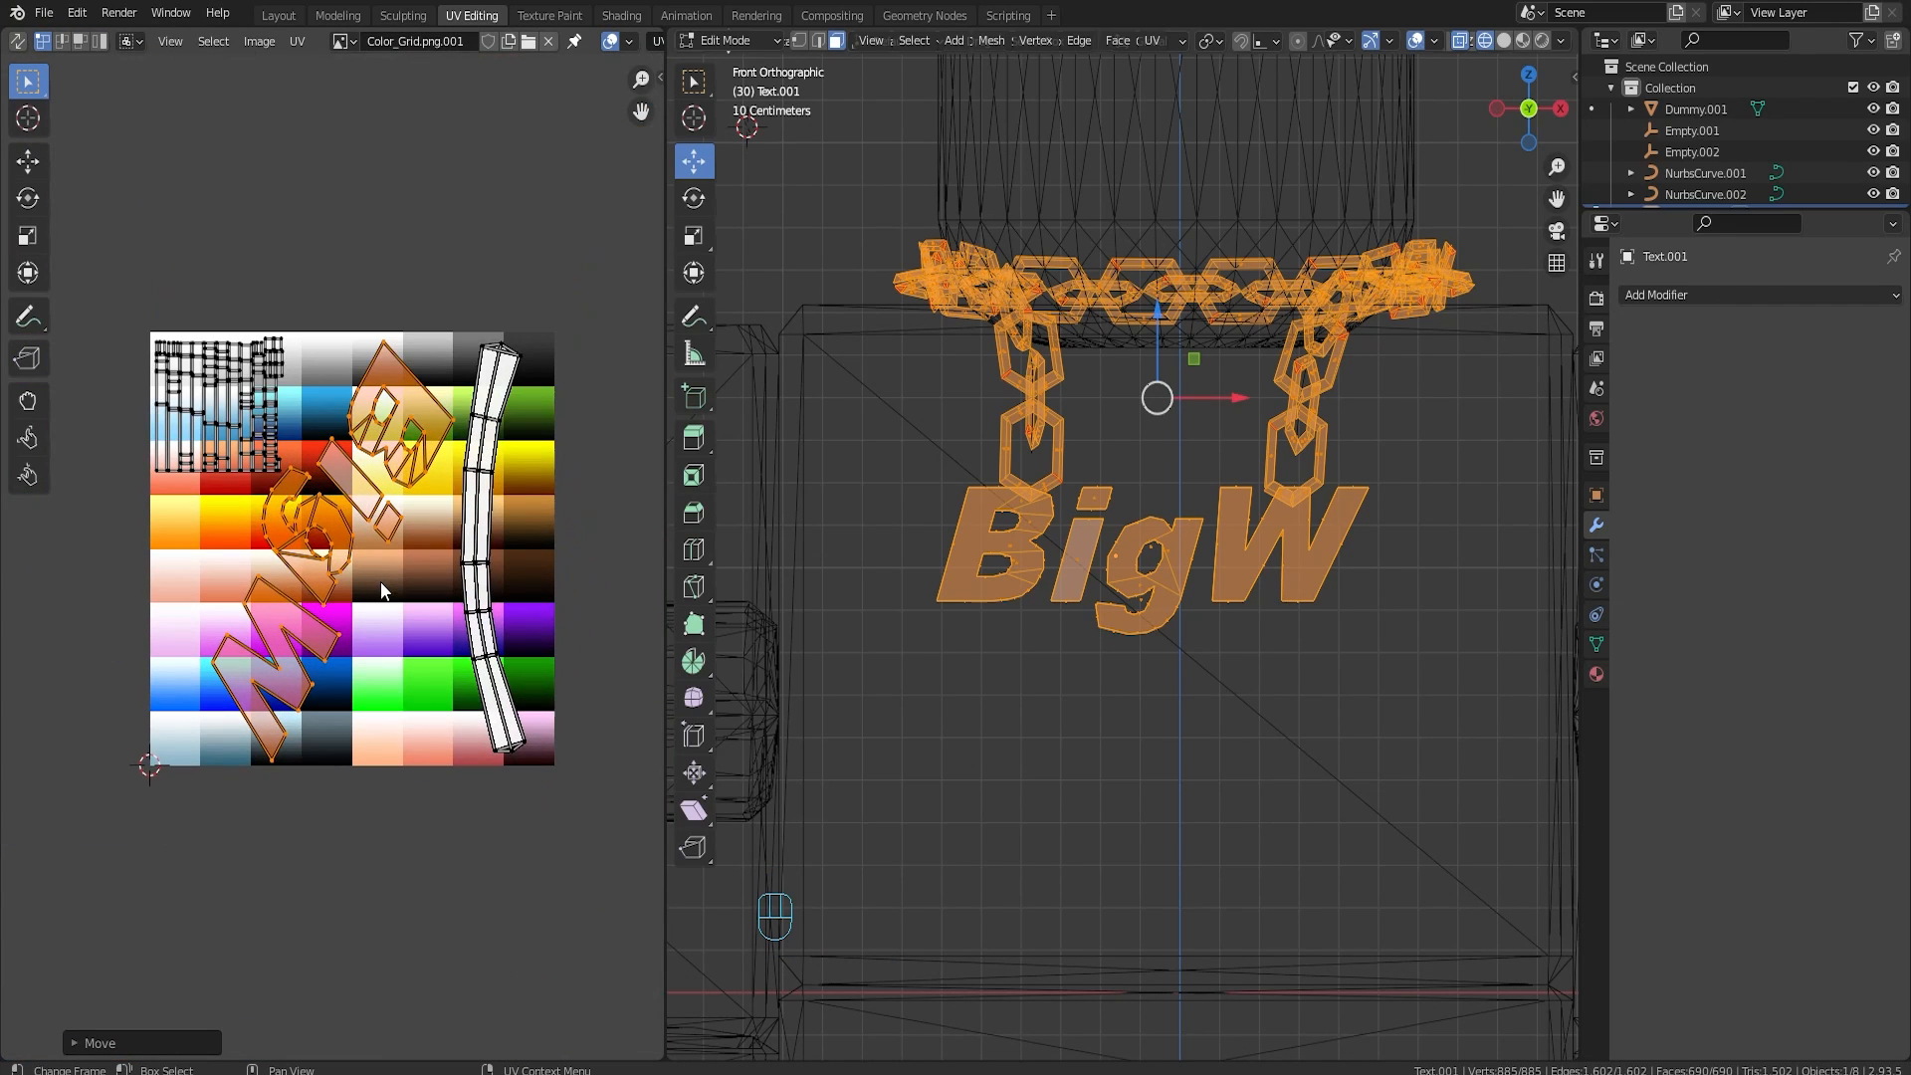
{"action": "left_click_drag", "start_coordinate": [227, 445], "coordinate": [284, 476]}
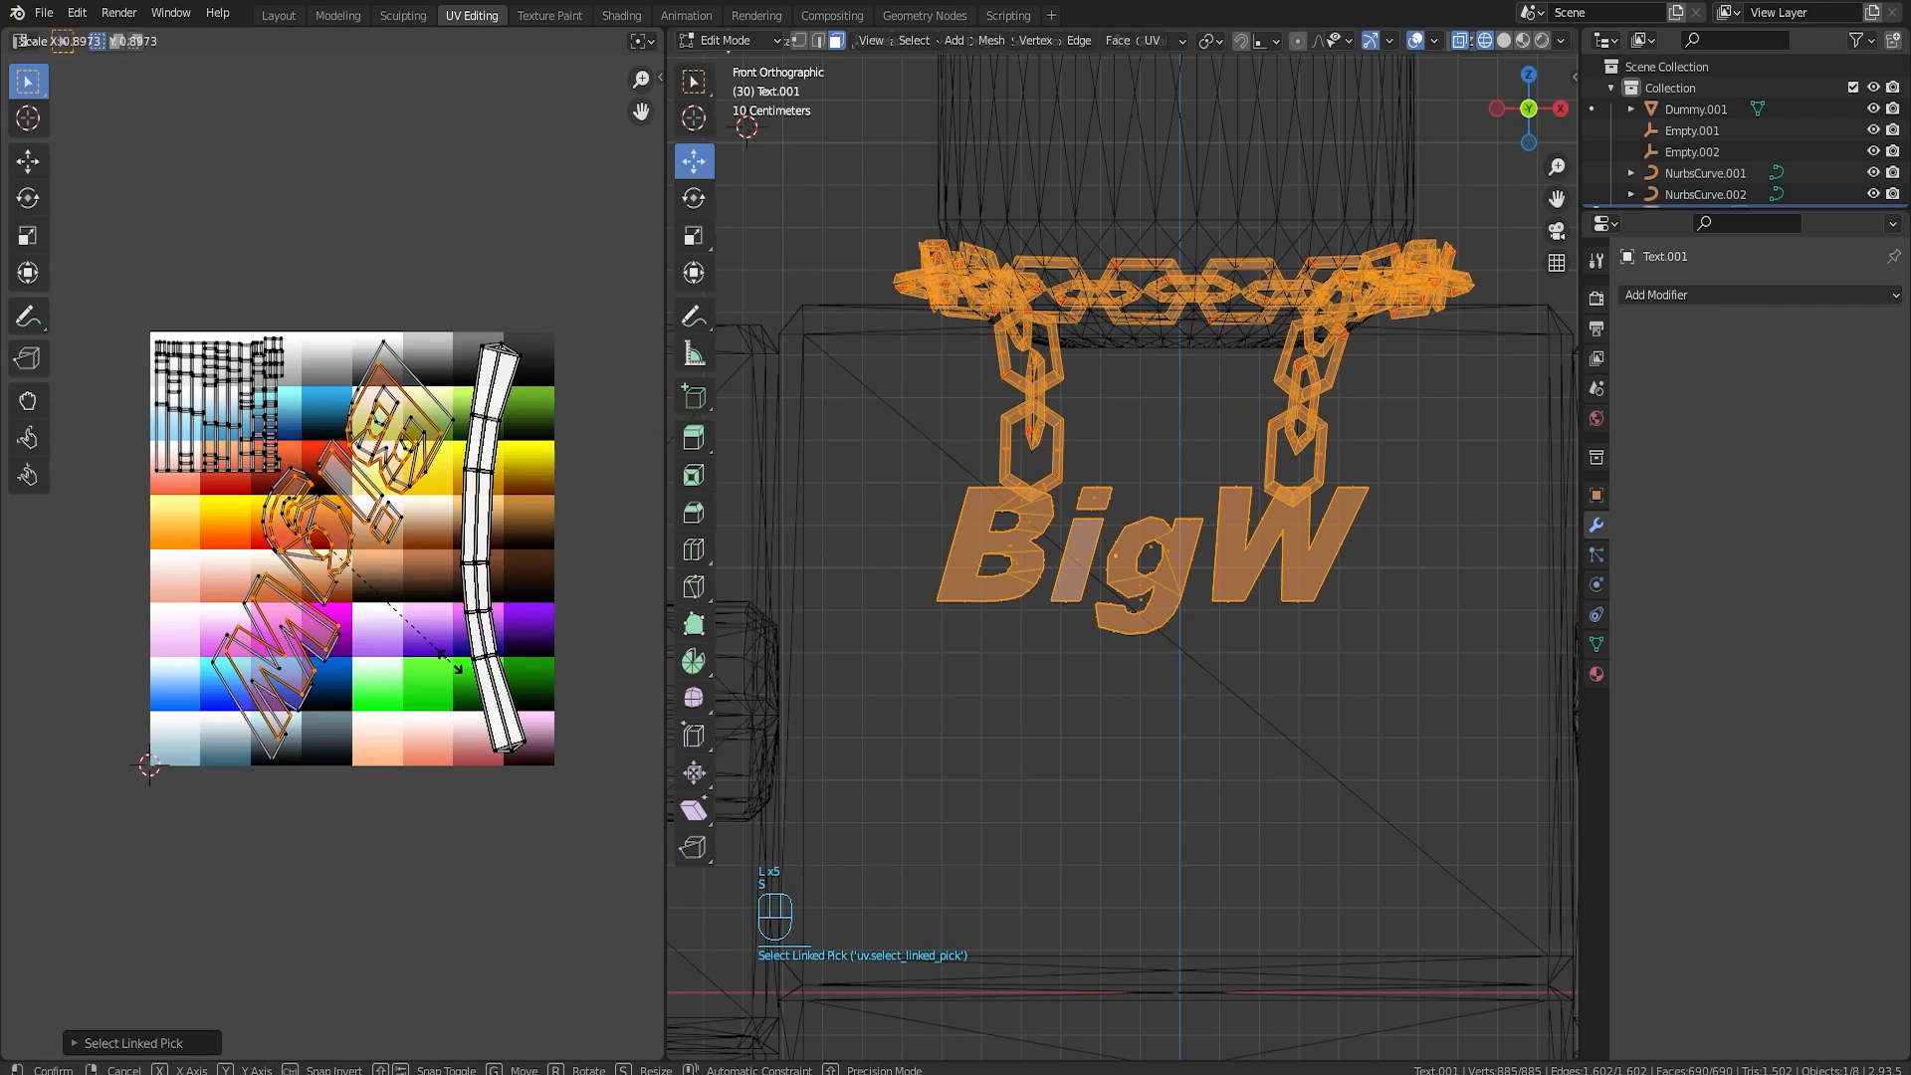
{"action": "left_click_drag", "start_coordinate": [911, 567], "coordinate": [1443, 649]}
{"action": "key", "text": "ctrl+KP_Add"}
{"action": "key", "text": "ctrl+KP_Add"}
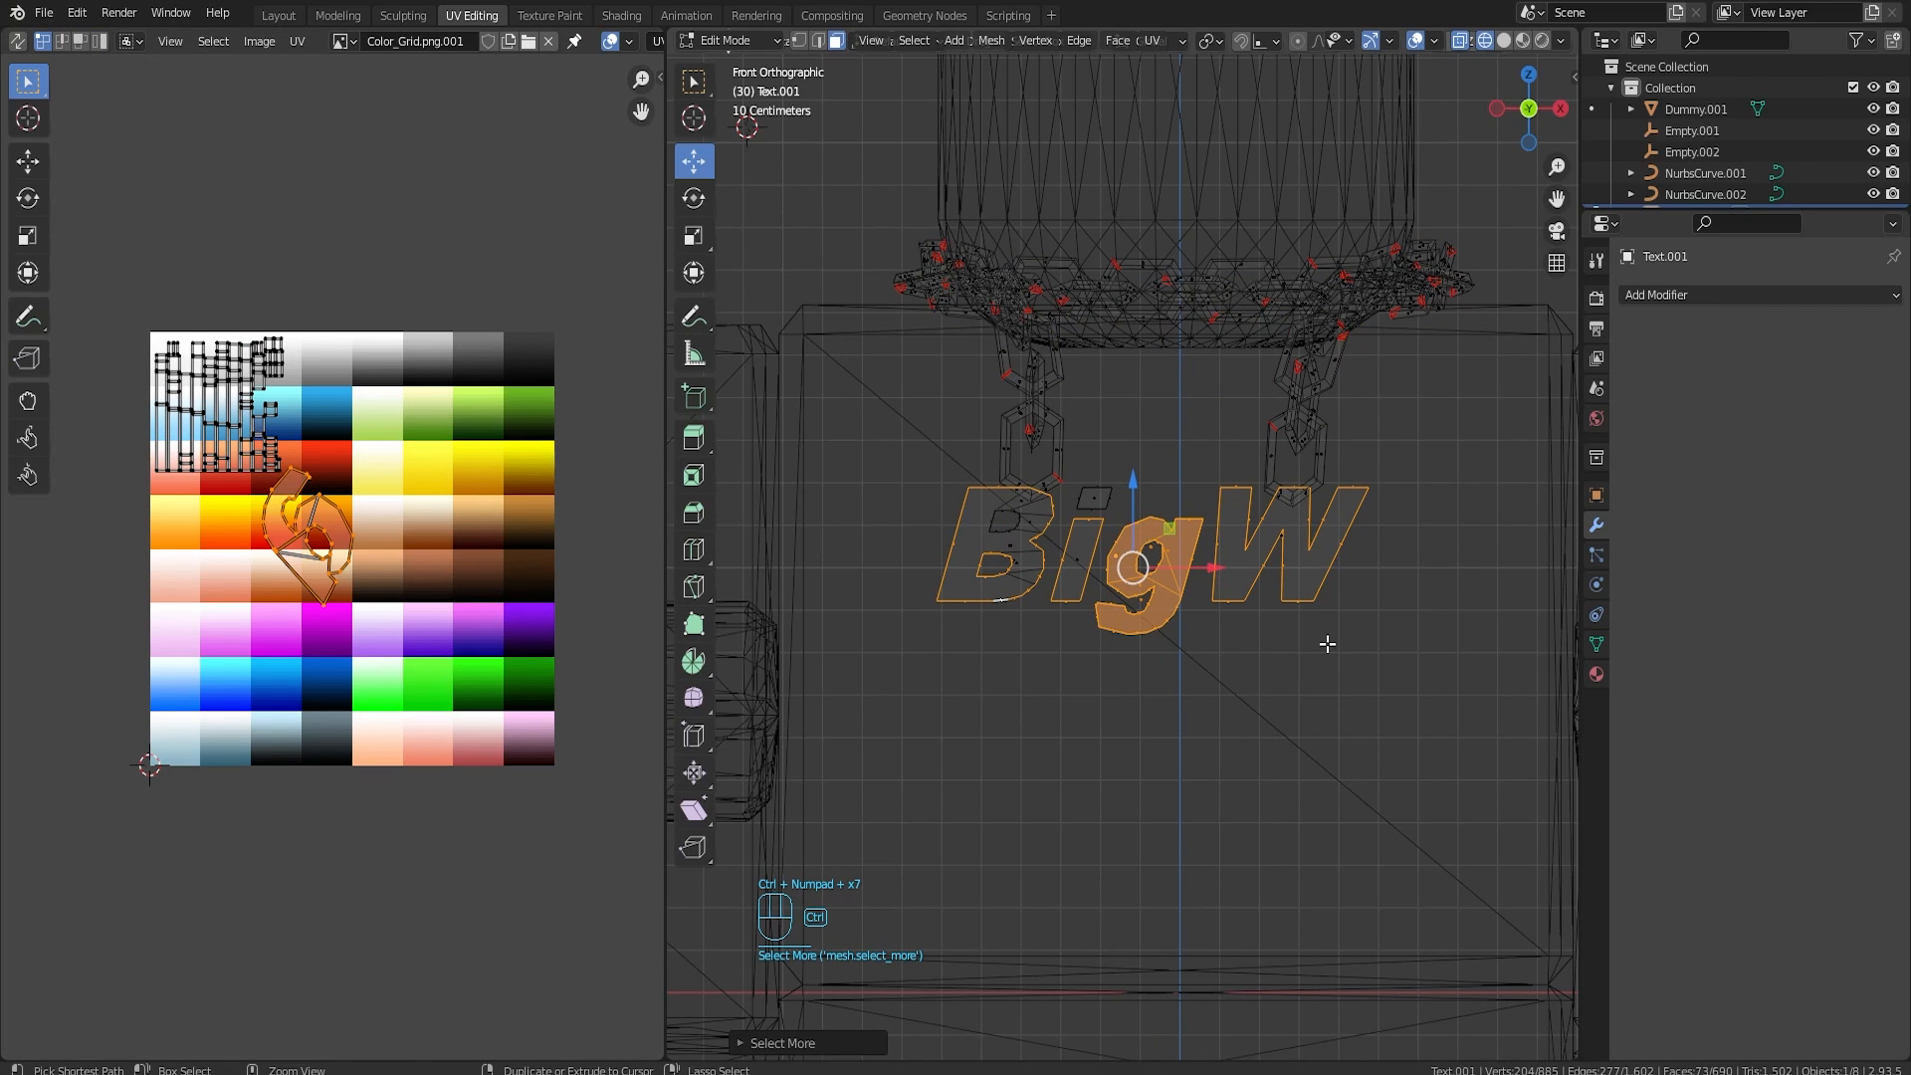
{"action": "middle_click_drag", "start_coordinate": [1327, 645], "coordinate": [1156, 628]}
{"action": "key", "text": "a"}
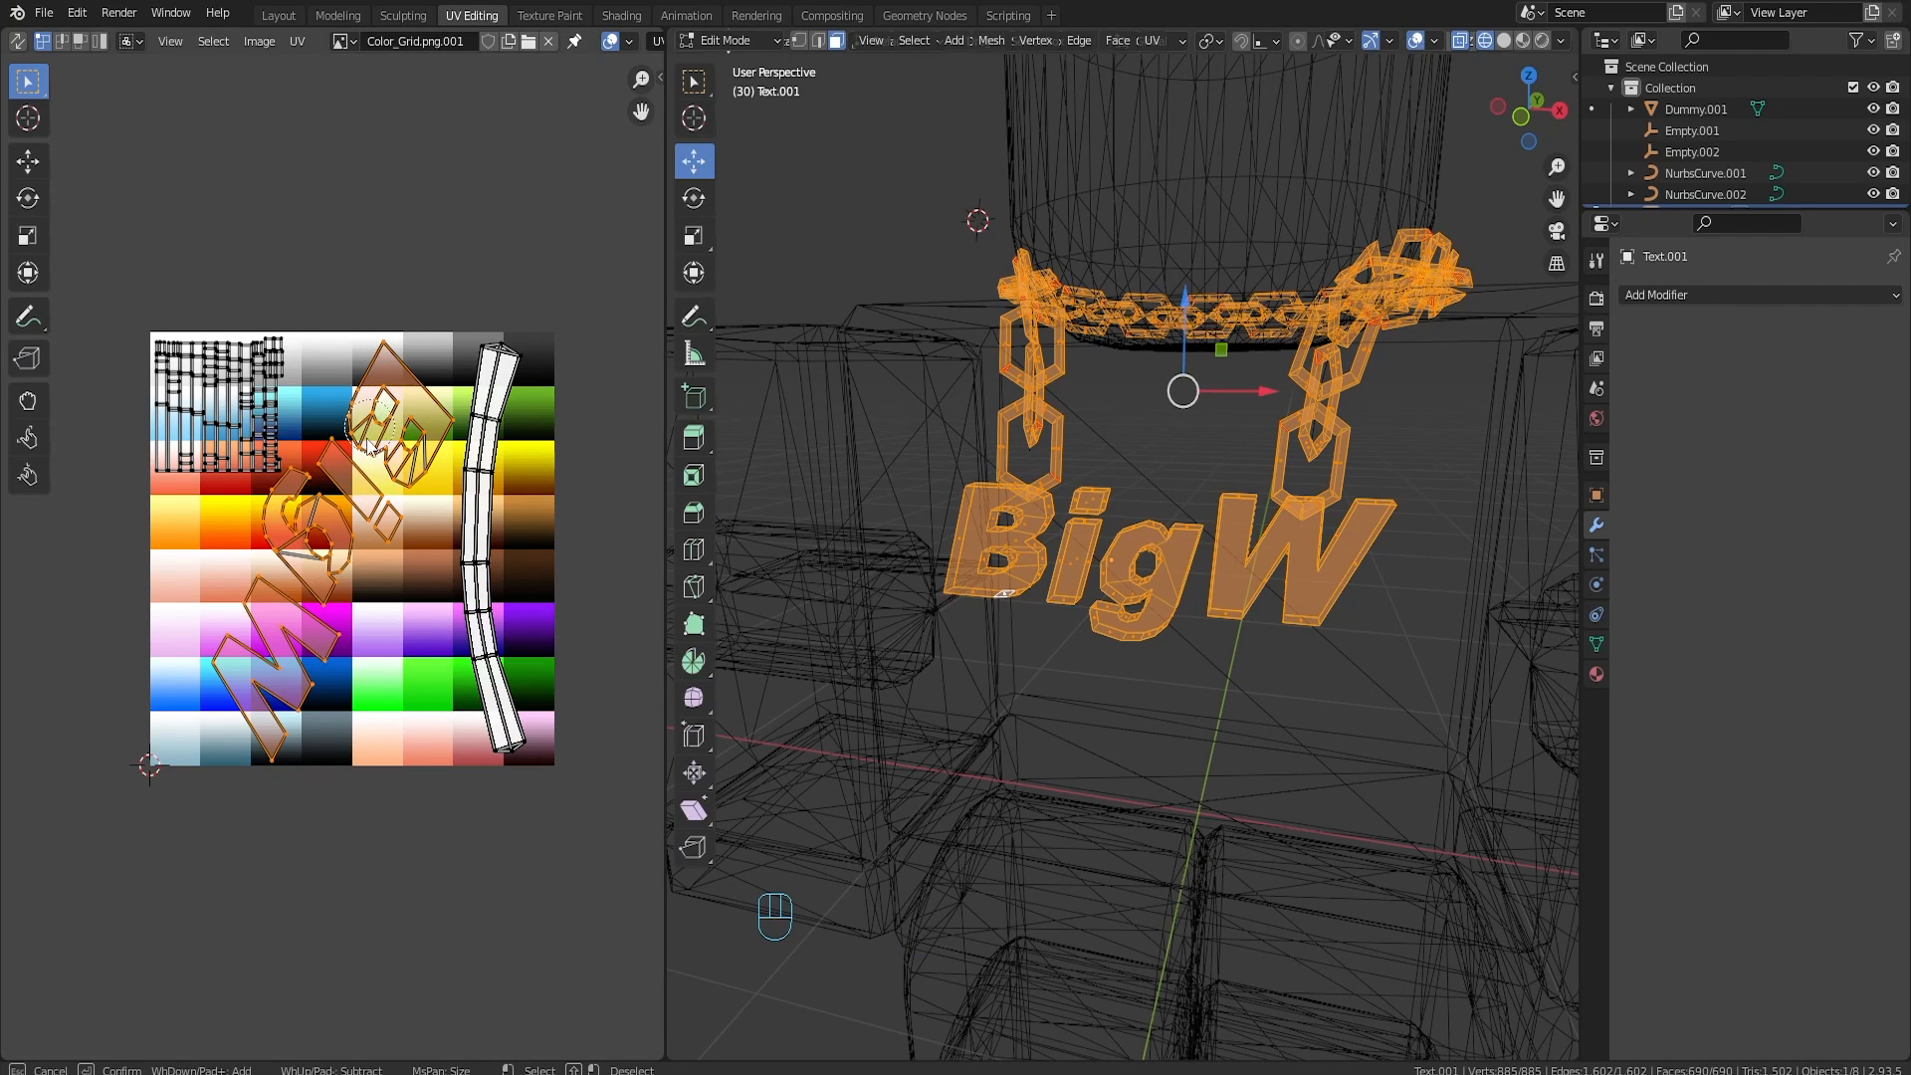
{"action": "key", "text": "s"}
{"action": "right_click", "coordinate": [458, 658]}
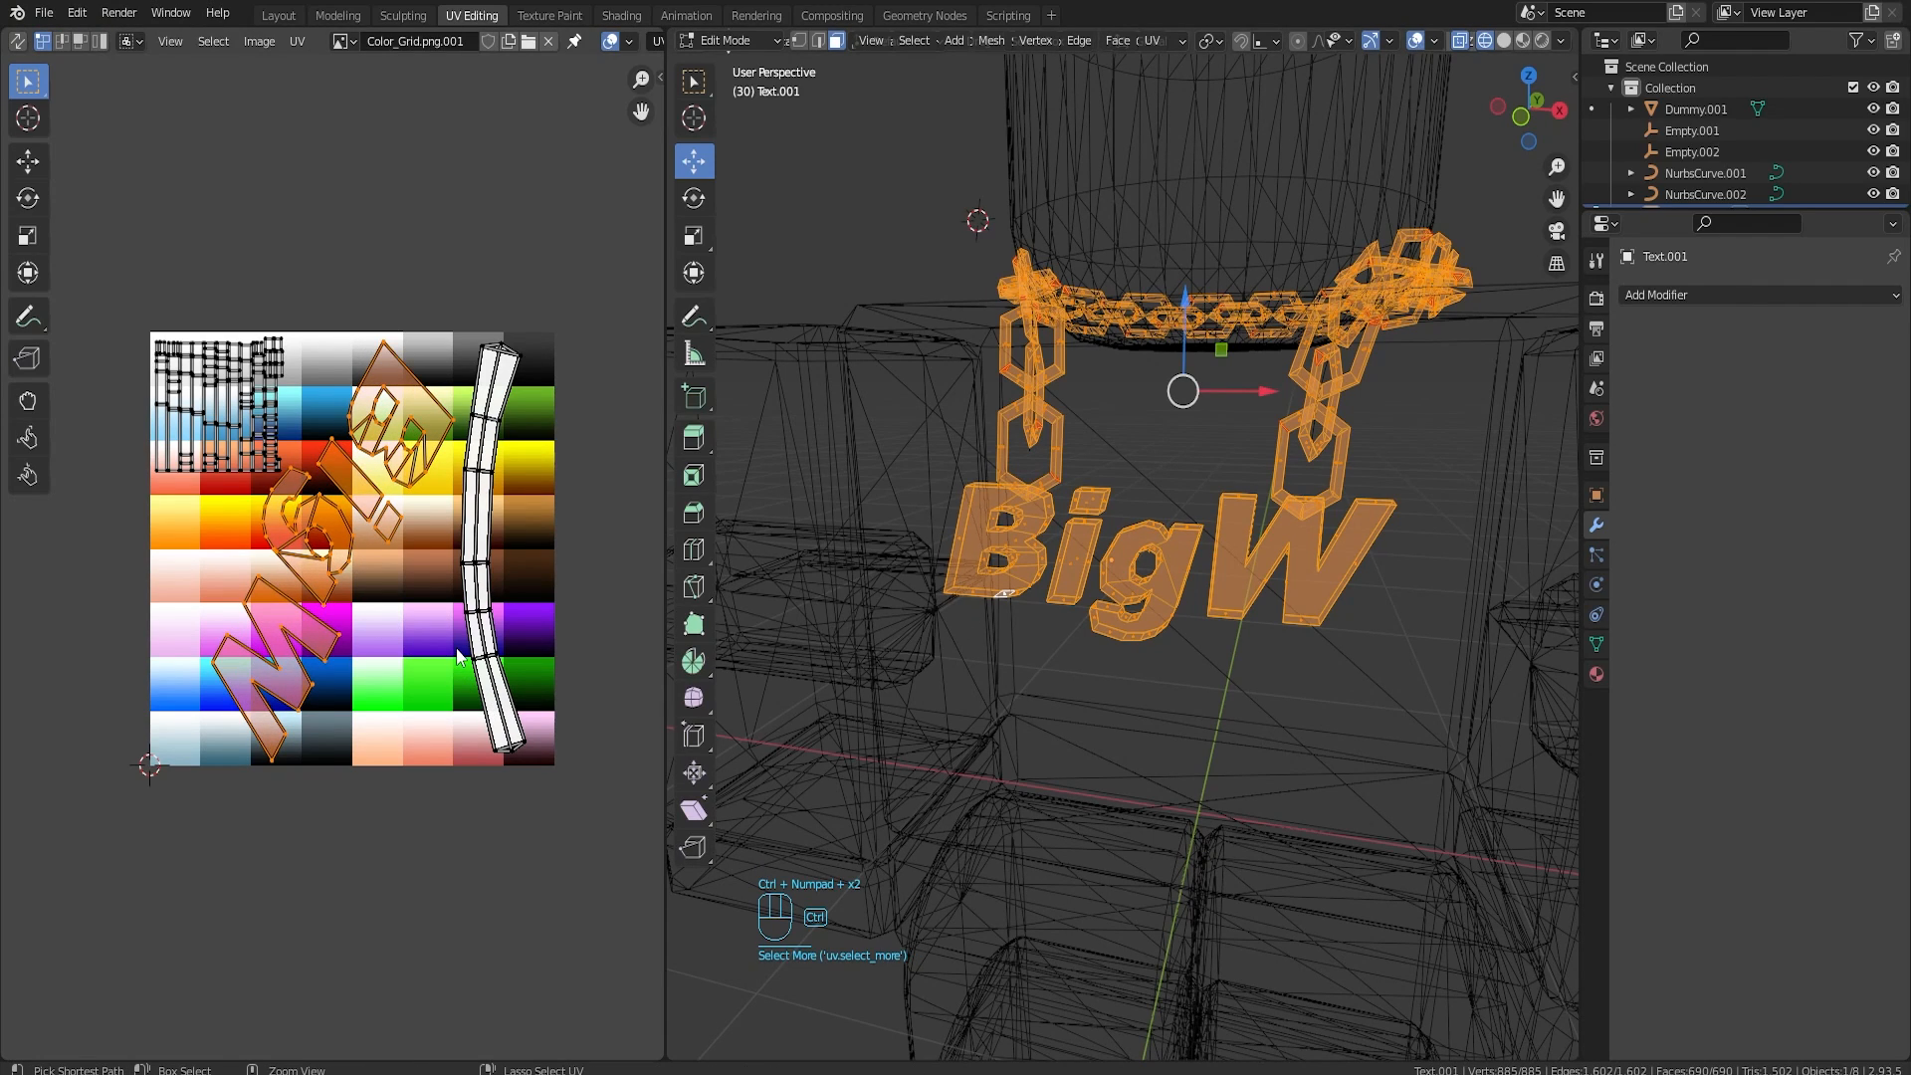
{"action": "key", "text": "s"}
{"action": "right_click", "coordinate": [370, 576]}
Step: Shrink the BigW lettering UVs slightly and shift them clear of the side-face islands and the chain strip
{"action": "key", "text": "ctrl+KP_Add"}
{"action": "key", "text": "ctrl+KP_Add"}
{"action": "key", "text": "ctrl+KP_Add"}
{"action": "key", "text": "ctrl+KP_Add"}
{"action": "key", "text": "ctrl+KP_Add"}
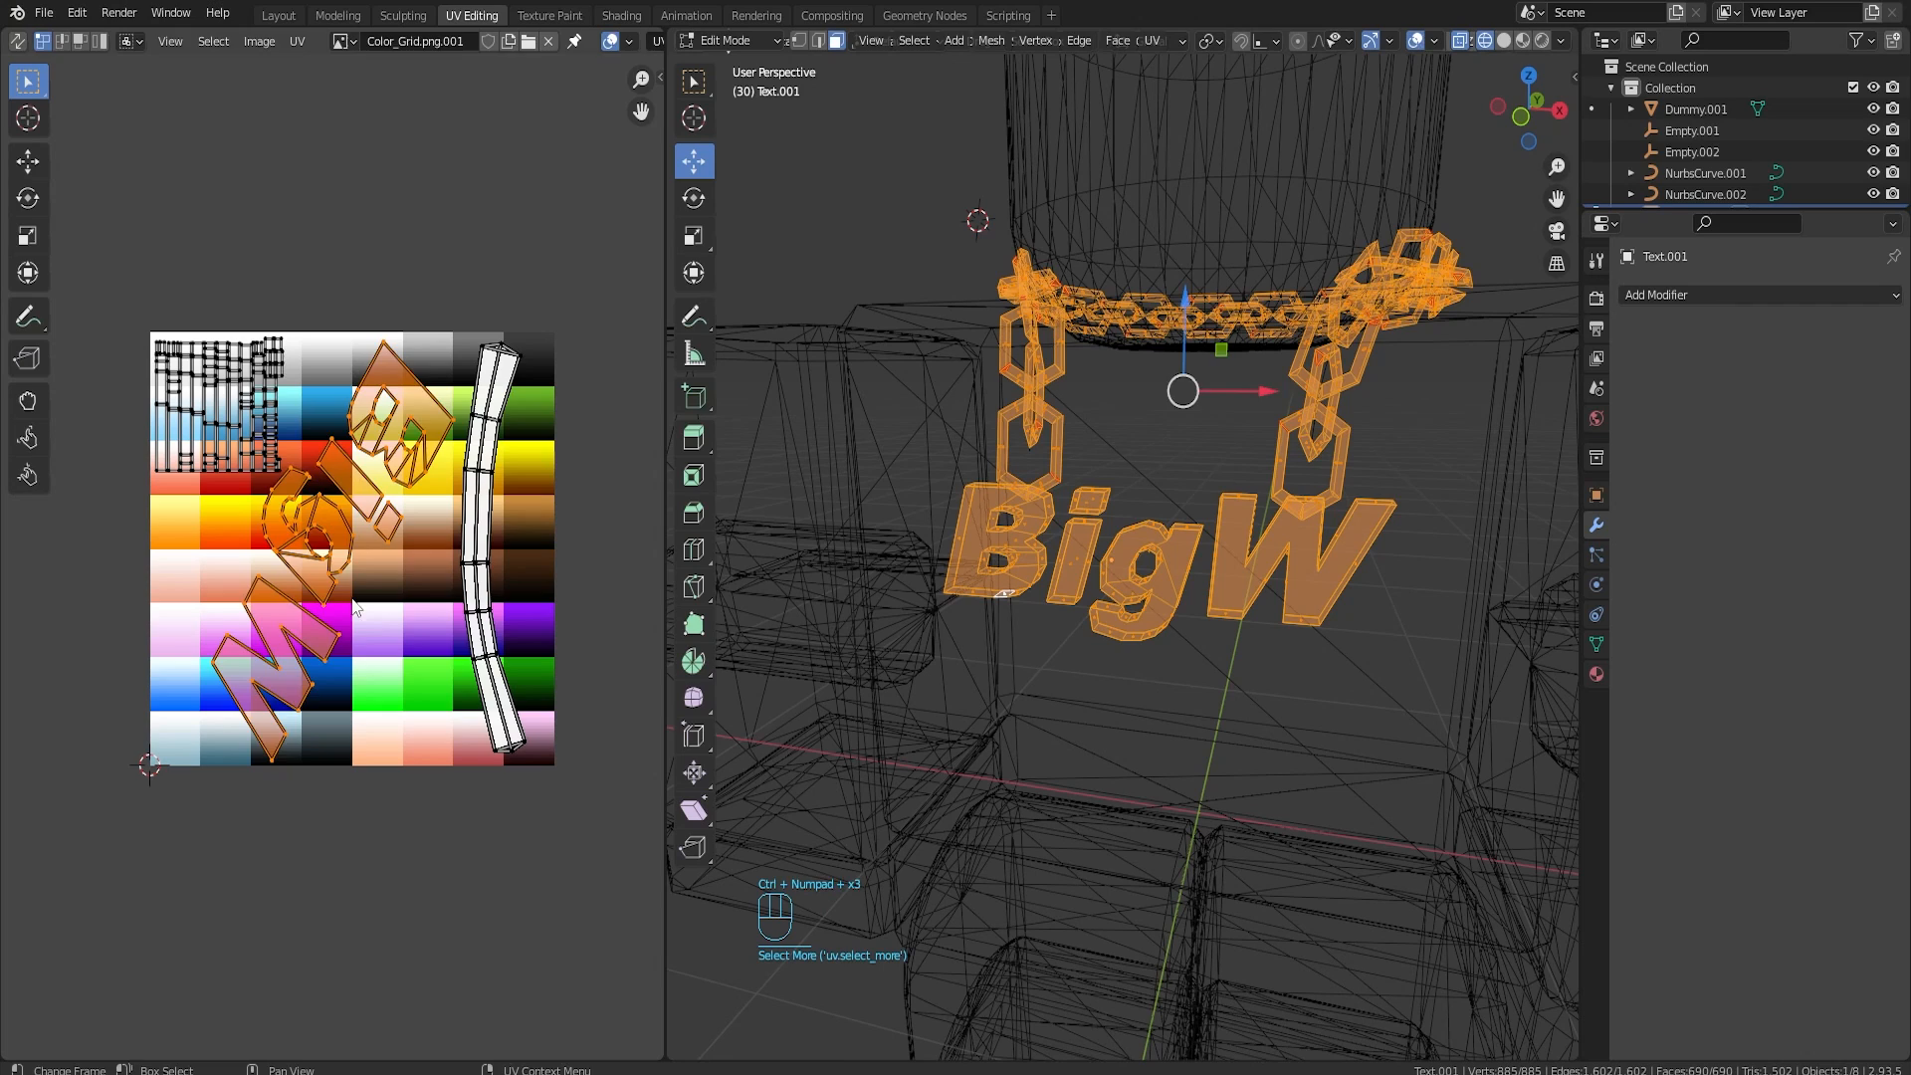
{"action": "key", "text": "s"}
{"action": "left_click", "coordinate": [506, 629]}
{"action": "key", "text": "g"}
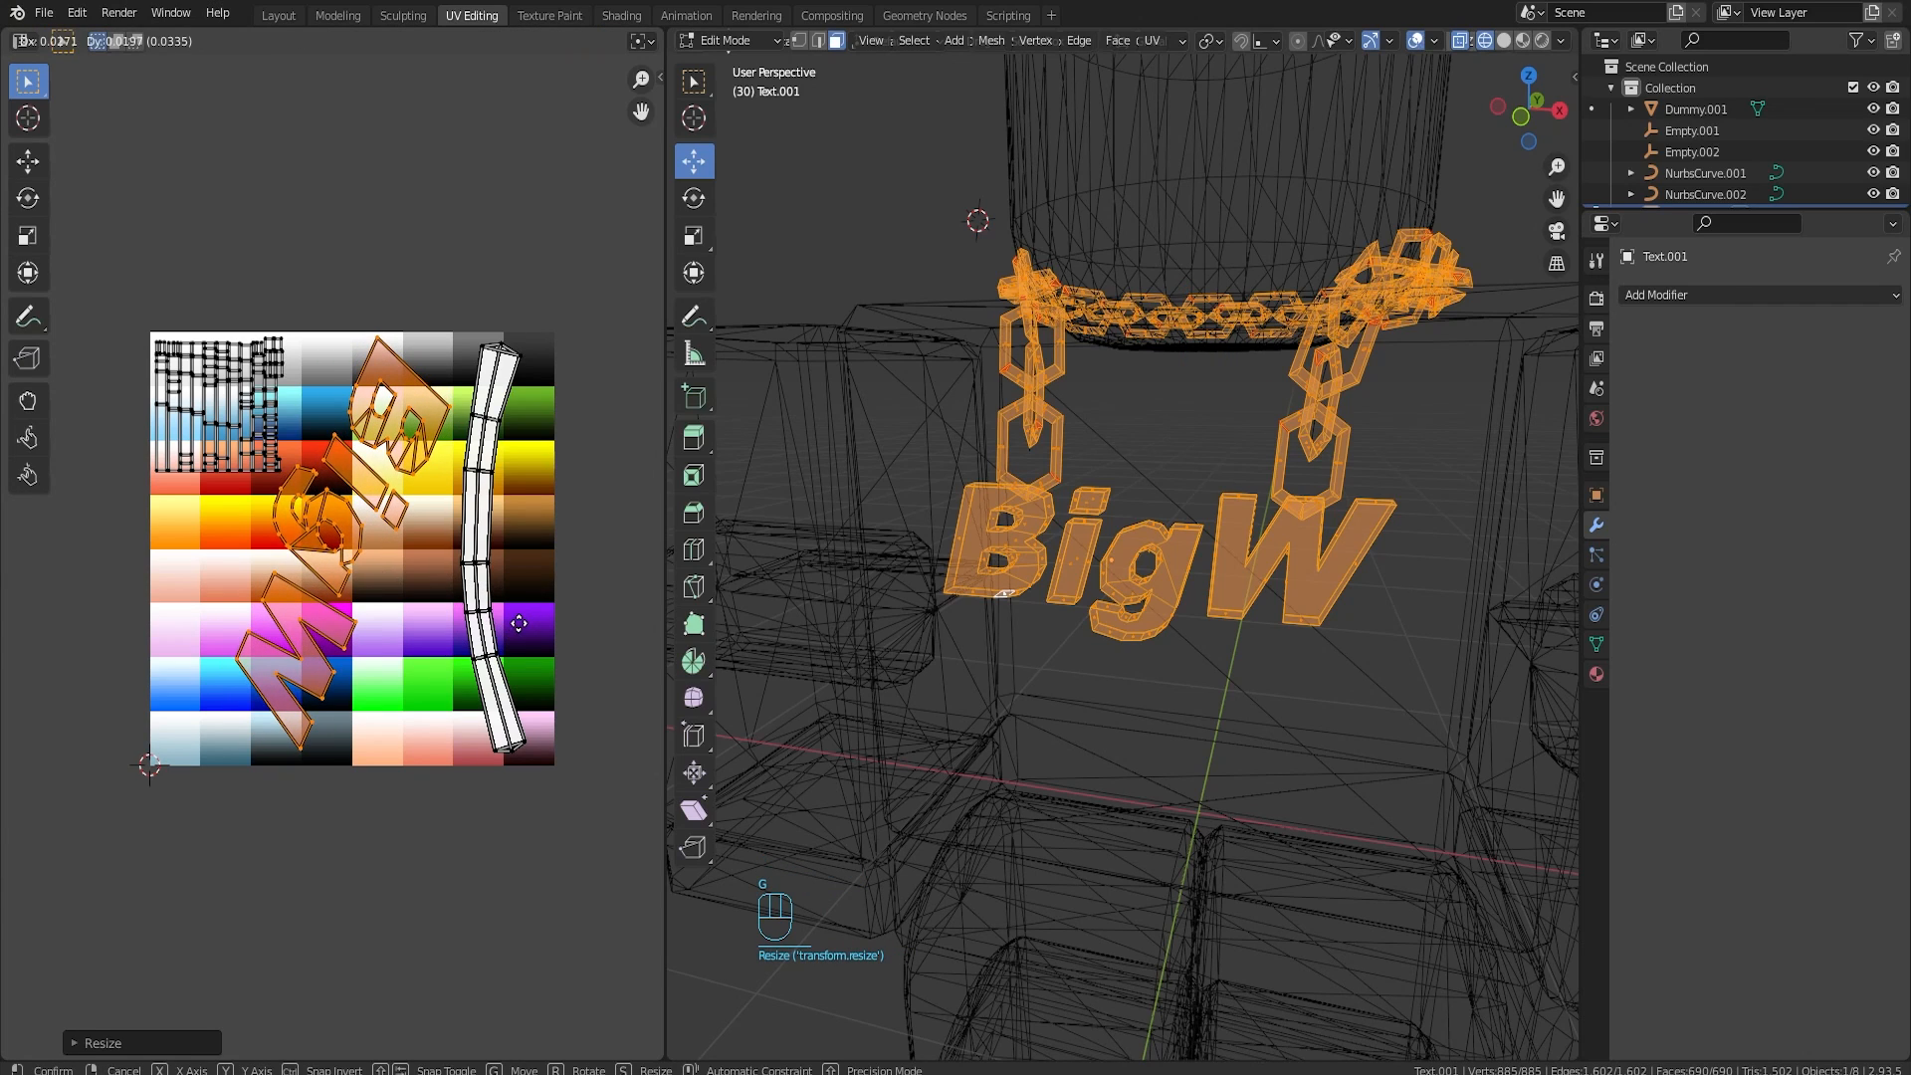
{"action": "left_click", "coordinate": [519, 623]}
{"action": "left_click", "coordinate": [383, 794]}
{"action": "scroll", "coordinate": [328, 706], "scroll_direction": "up", "scroll_amount": 2}
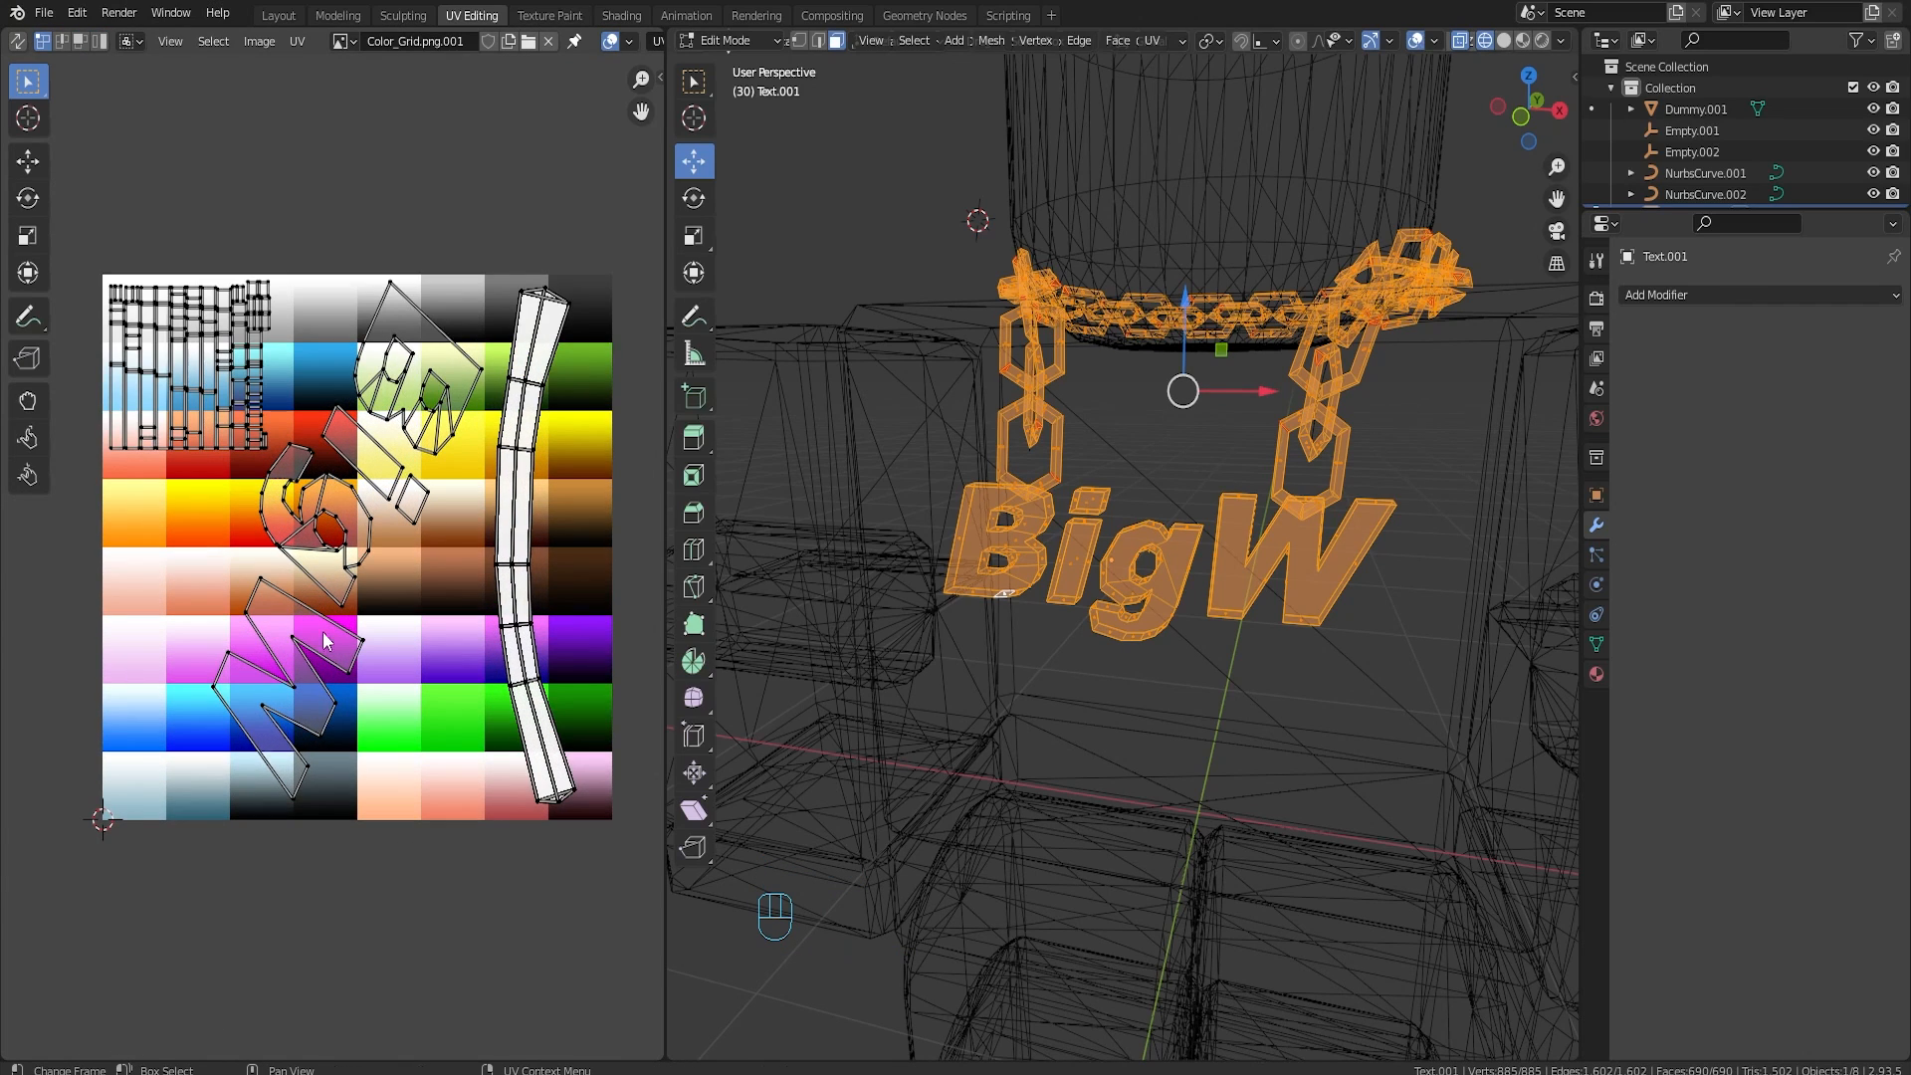
{"action": "key", "text": "ctrl+z"}
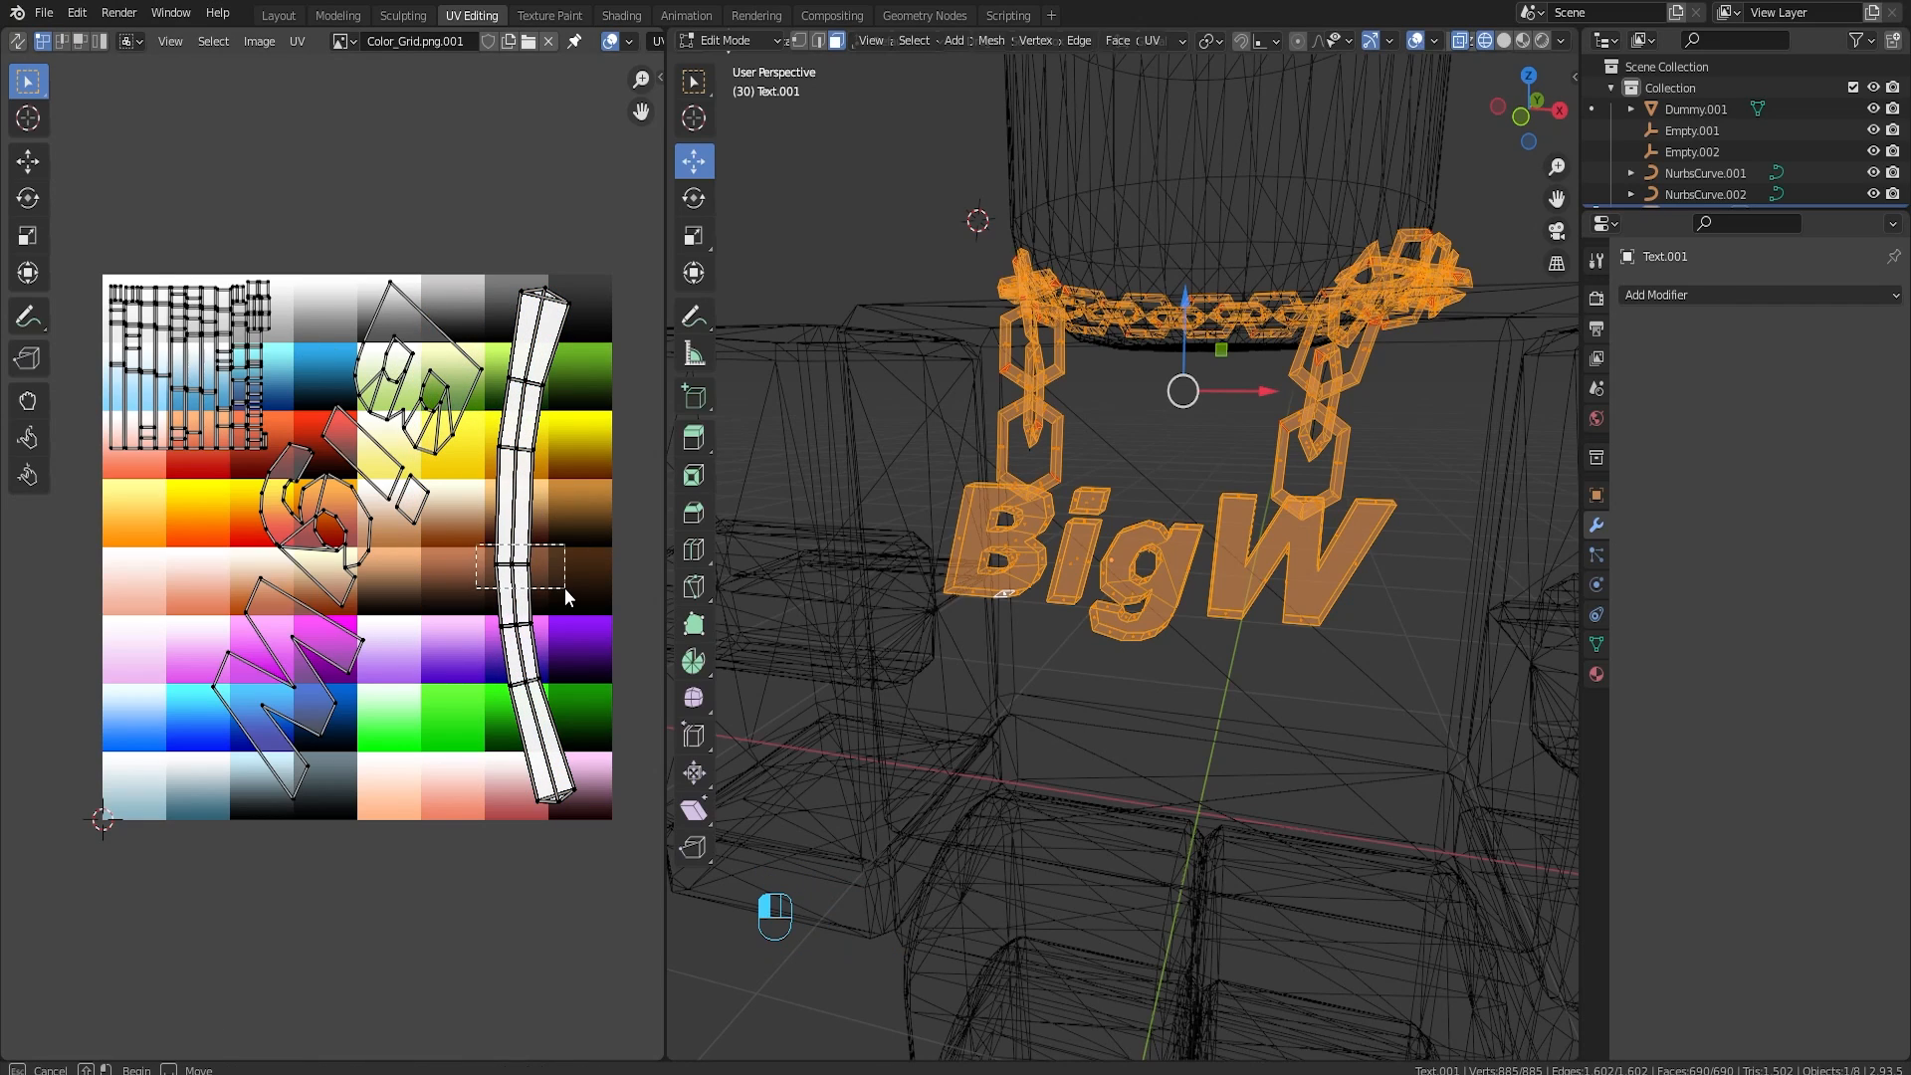
{"action": "left_click", "coordinate": [520, 560]}
{"action": "key", "text": "ctrl+KP_Add"}
{"action": "key", "text": "ctrl+KP_Add"}
{"action": "key", "text": "ctrl+KP_Add"}
{"action": "key", "text": "ctrl+KP_Add"}
{"action": "key", "text": "ctrl+KP_Add"}
{"action": "key", "text": "ctrl+KP_Add"}
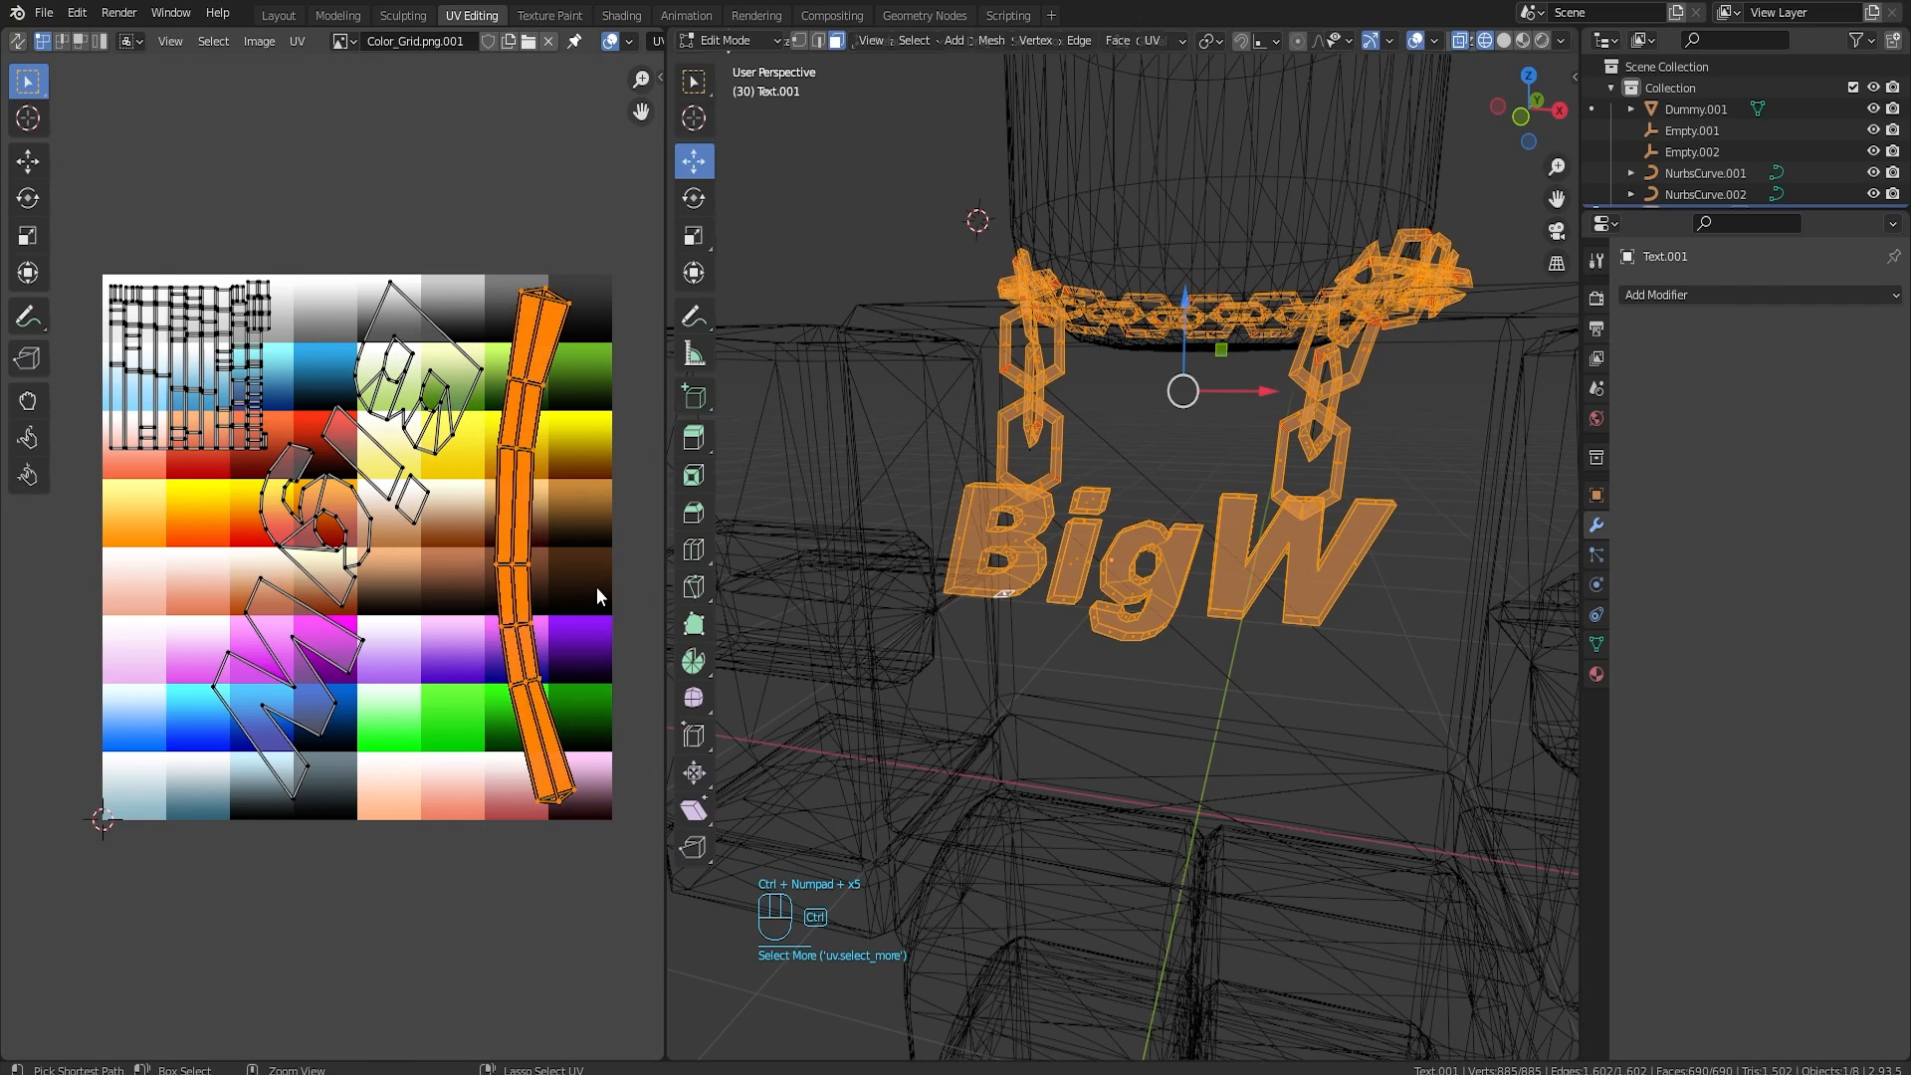
{"action": "key", "text": "g"}
{"action": "right_click", "coordinate": [559, 588]}
{"action": "left_click", "coordinate": [519, 784]}
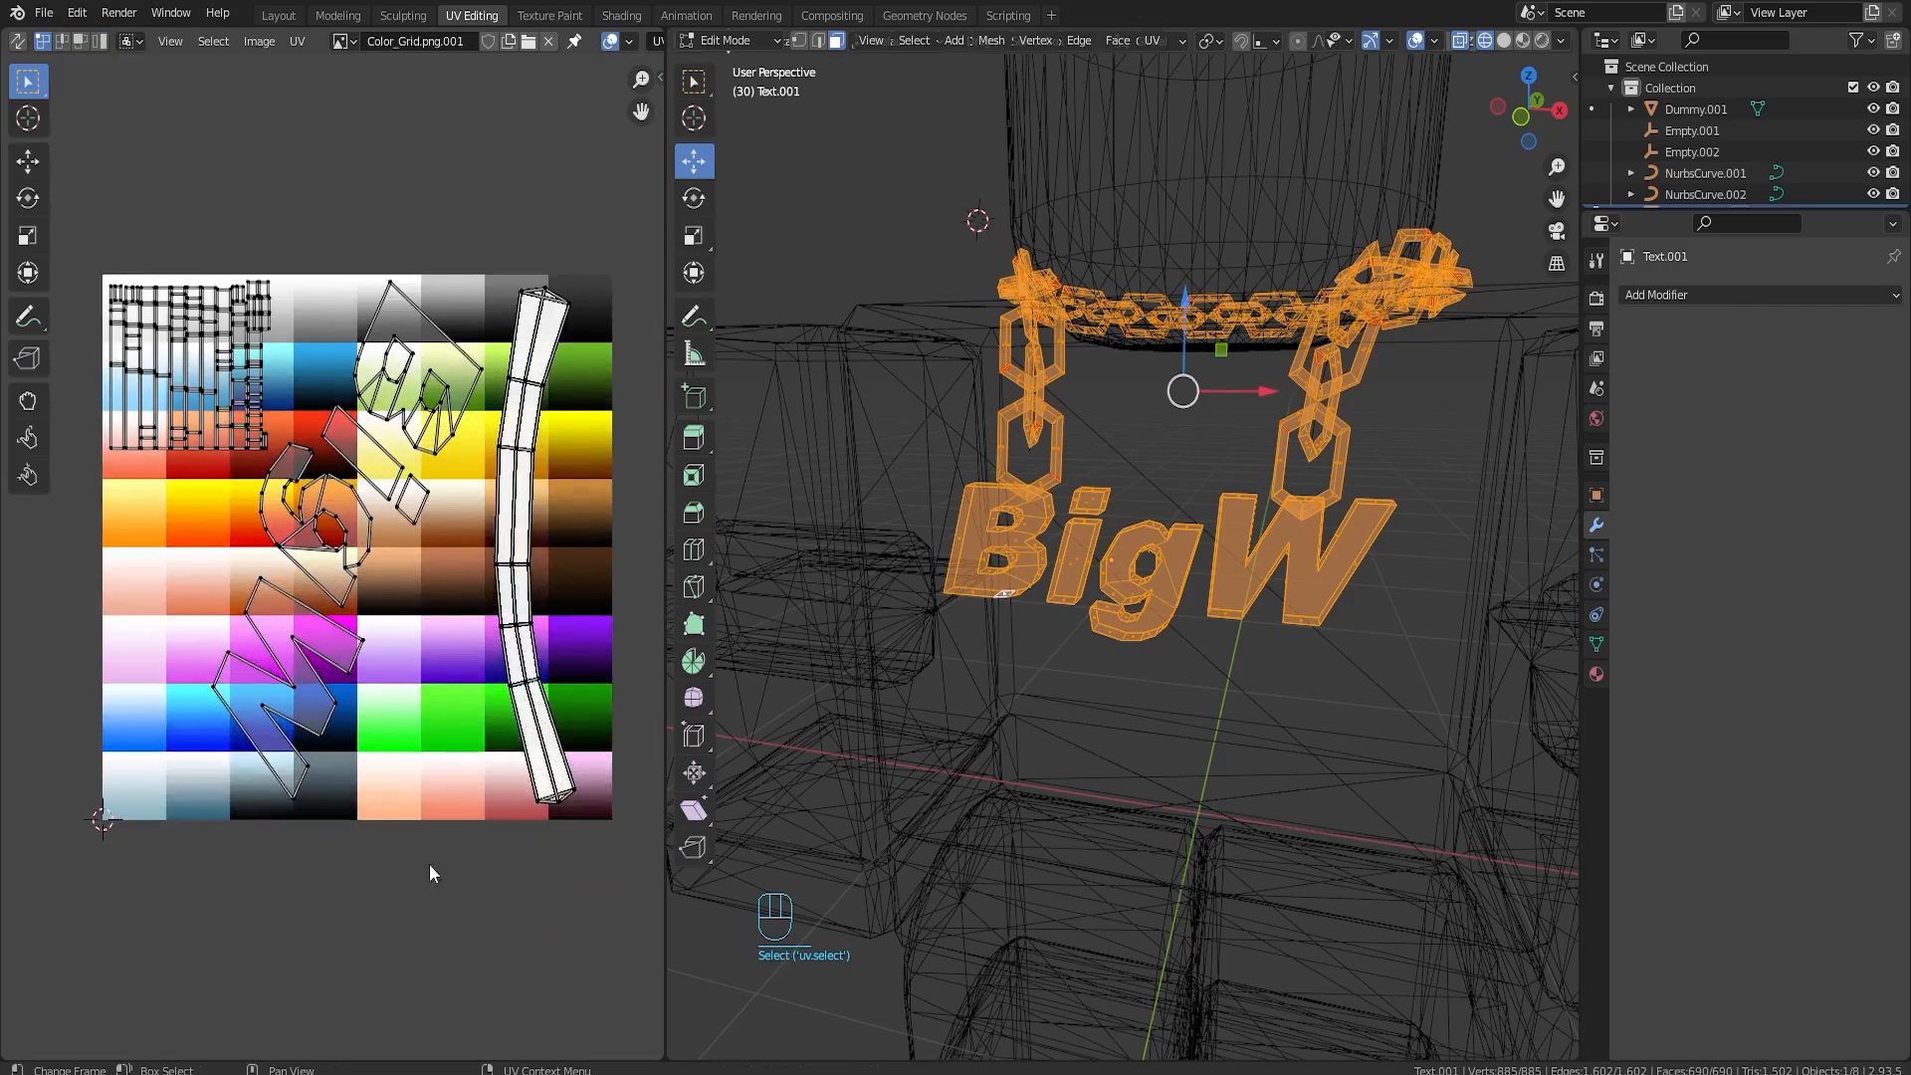
{"action": "mouse_move", "coordinate": [1185, 517]}
{"action": "middle_mouse_down"}
{"action": "mouse_move", "coordinate": [1279, 515]}
{"action": "mouse_move", "coordinate": [1190, 552]}
{"action": "mouse_move", "coordinate": [1304, 528]}
{"action": "mouse_move", "coordinate": [1145, 547]}
{"action": "middle_mouse_up"}
{"action": "scroll", "coordinate": [1304, 528], "scroll_direction": "down", "scroll_amount": 4}
{"action": "scroll", "coordinate": [1304, 528], "scroll_direction": "up", "scroll_amount": 3}
{"action": "scroll", "coordinate": [1169, 545], "scroll_direction": "down", "scroll_amount": 5}
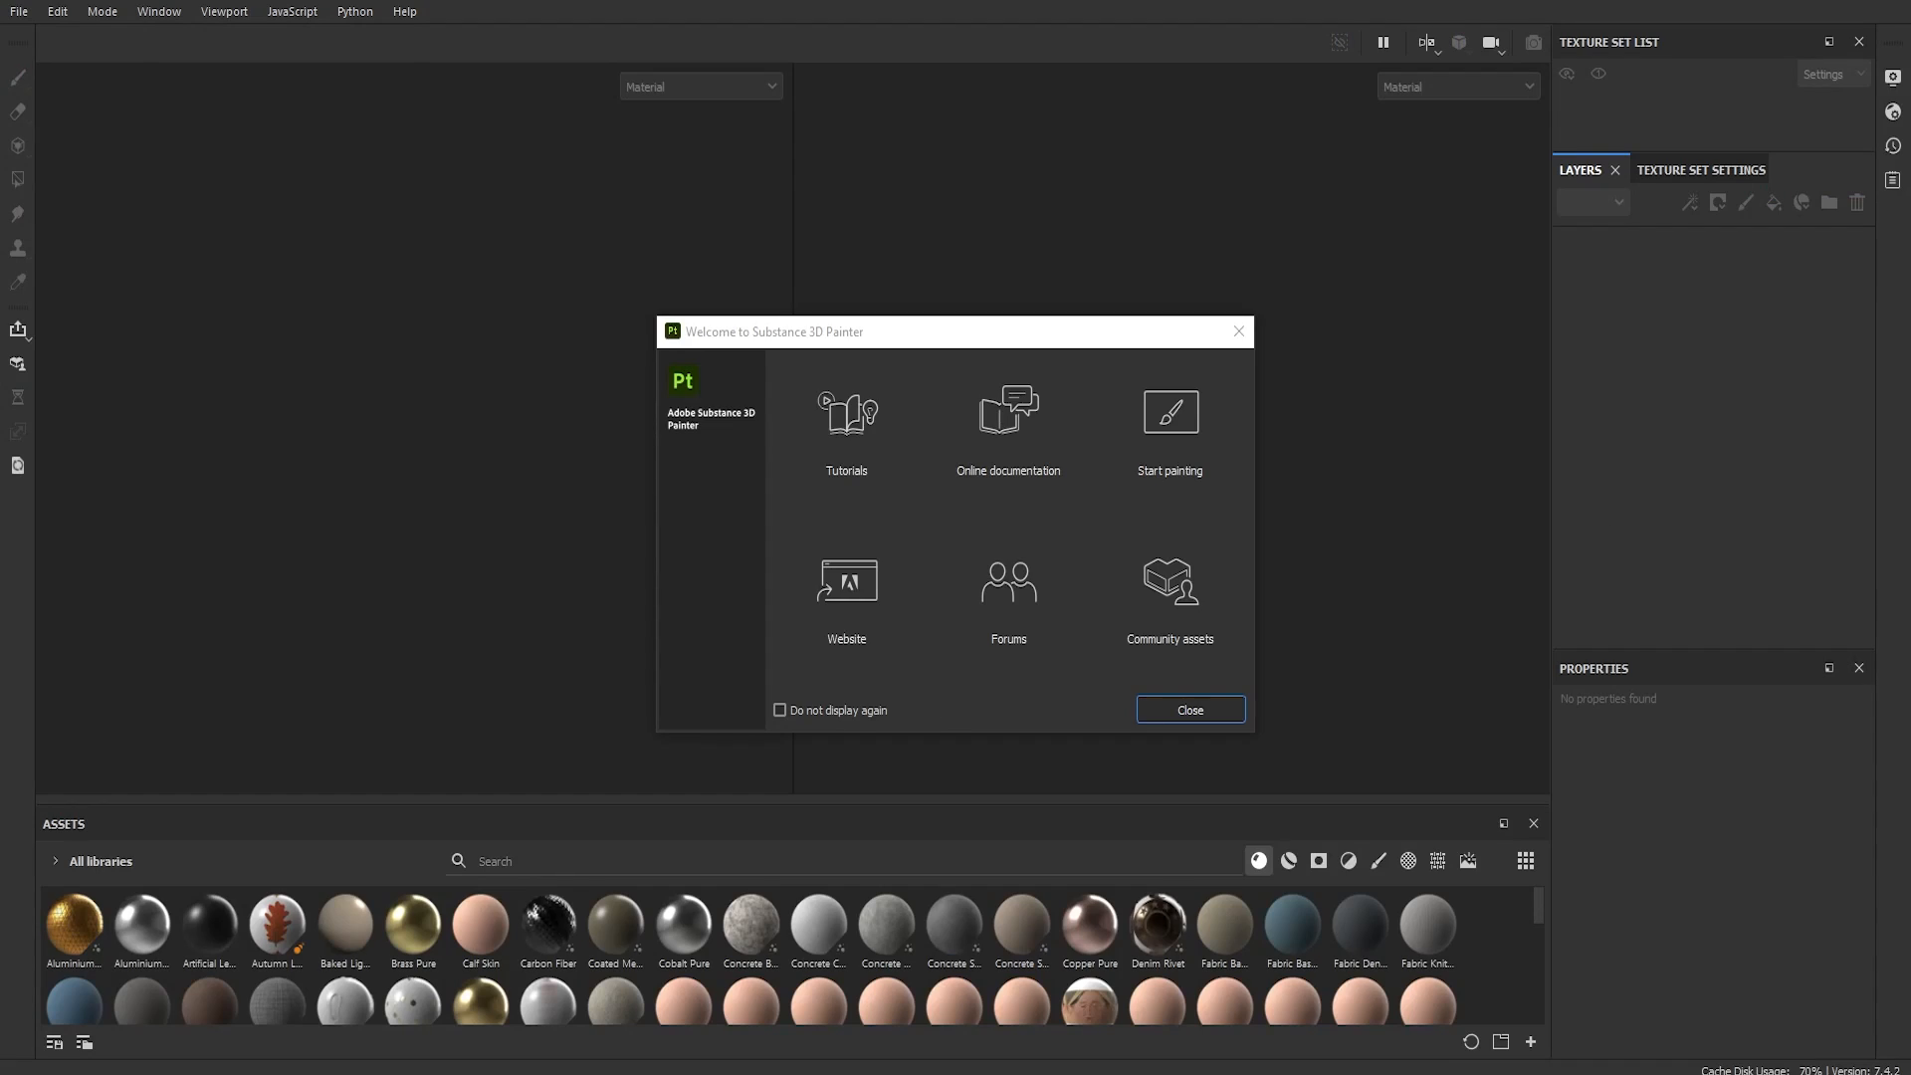
Step: Try to create a Substance 3D Painter project at 256 resolution with a mesh from the desktop, and dismiss the bug report
{"action": "left_click", "coordinate": [1194, 709]}
{"action": "left_click", "coordinate": [18, 12]}
{"action": "left_click", "coordinate": [49, 36]}
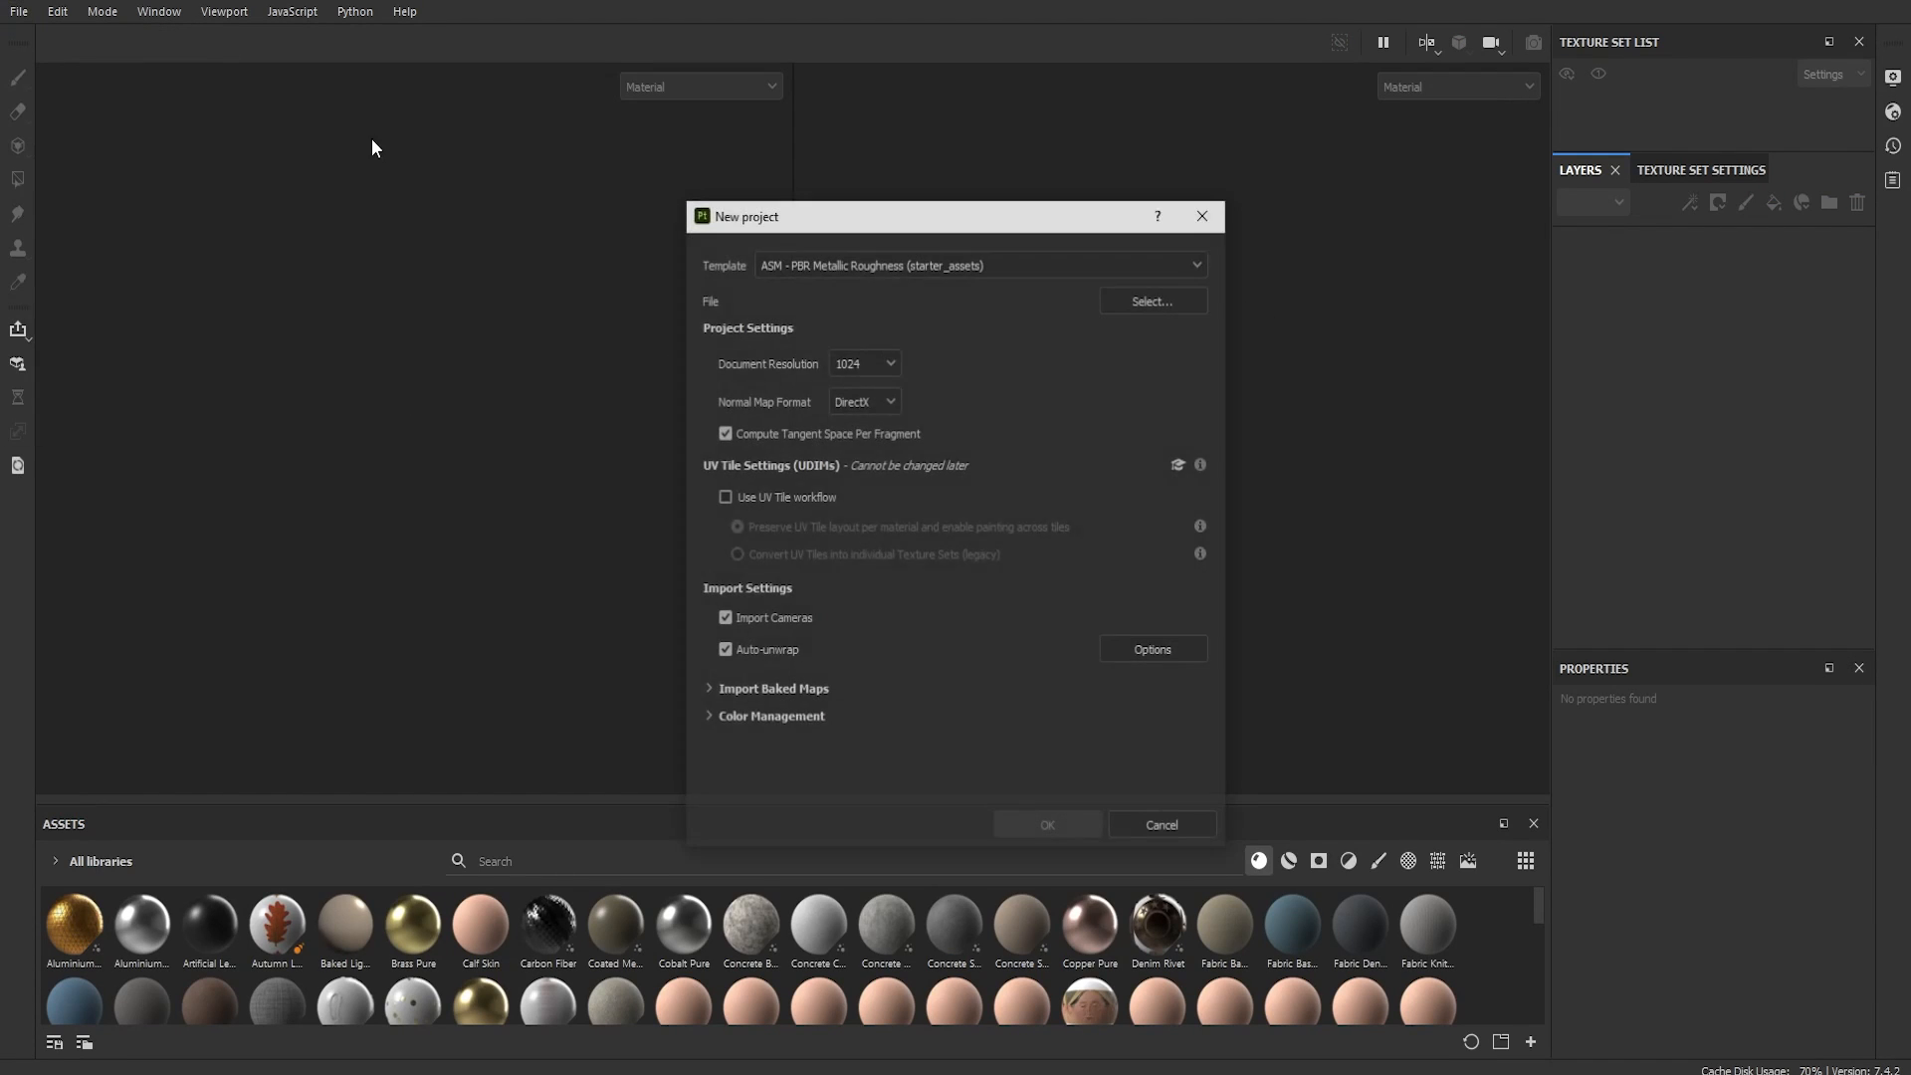
{"action": "left_click", "coordinate": [866, 362]}
{"action": "left_click", "coordinate": [862, 411]}
{"action": "left_click", "coordinate": [1155, 300]}
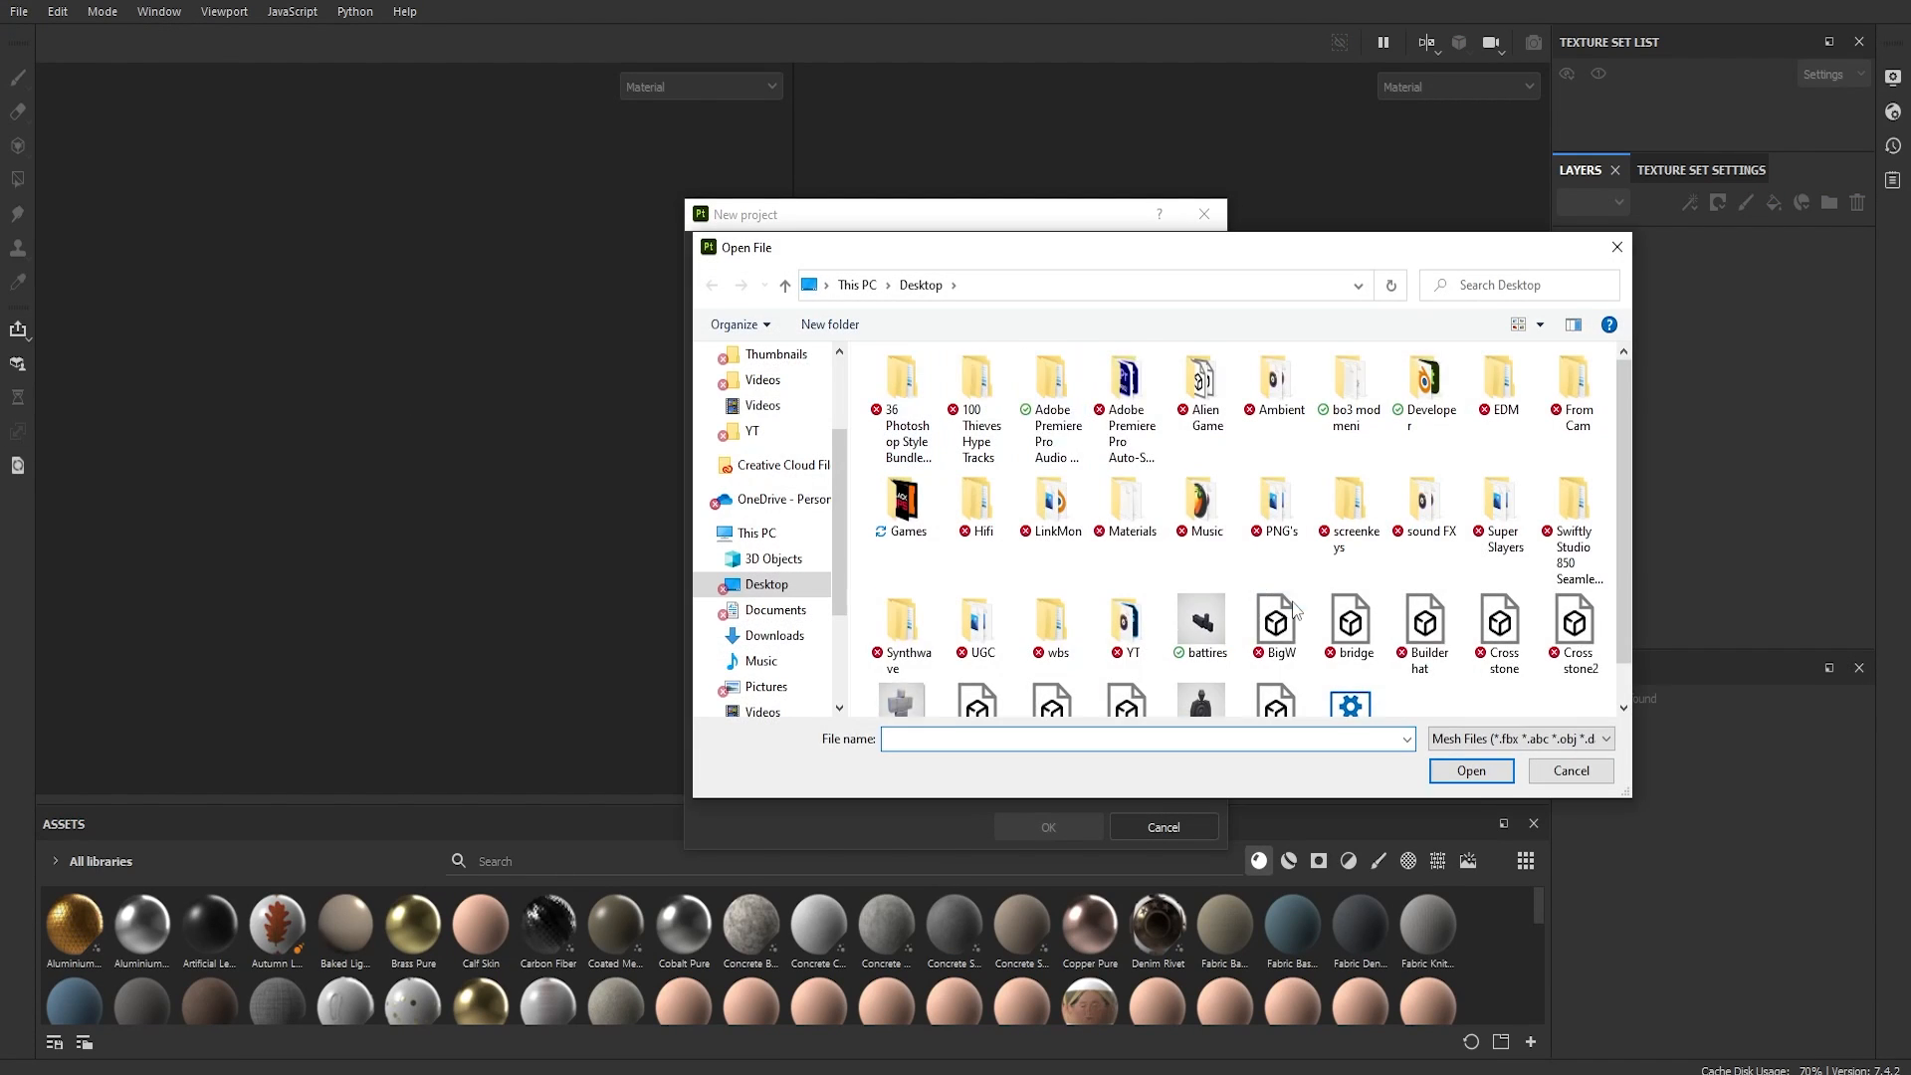
{"action": "left_click", "coordinate": [1463, 768]}
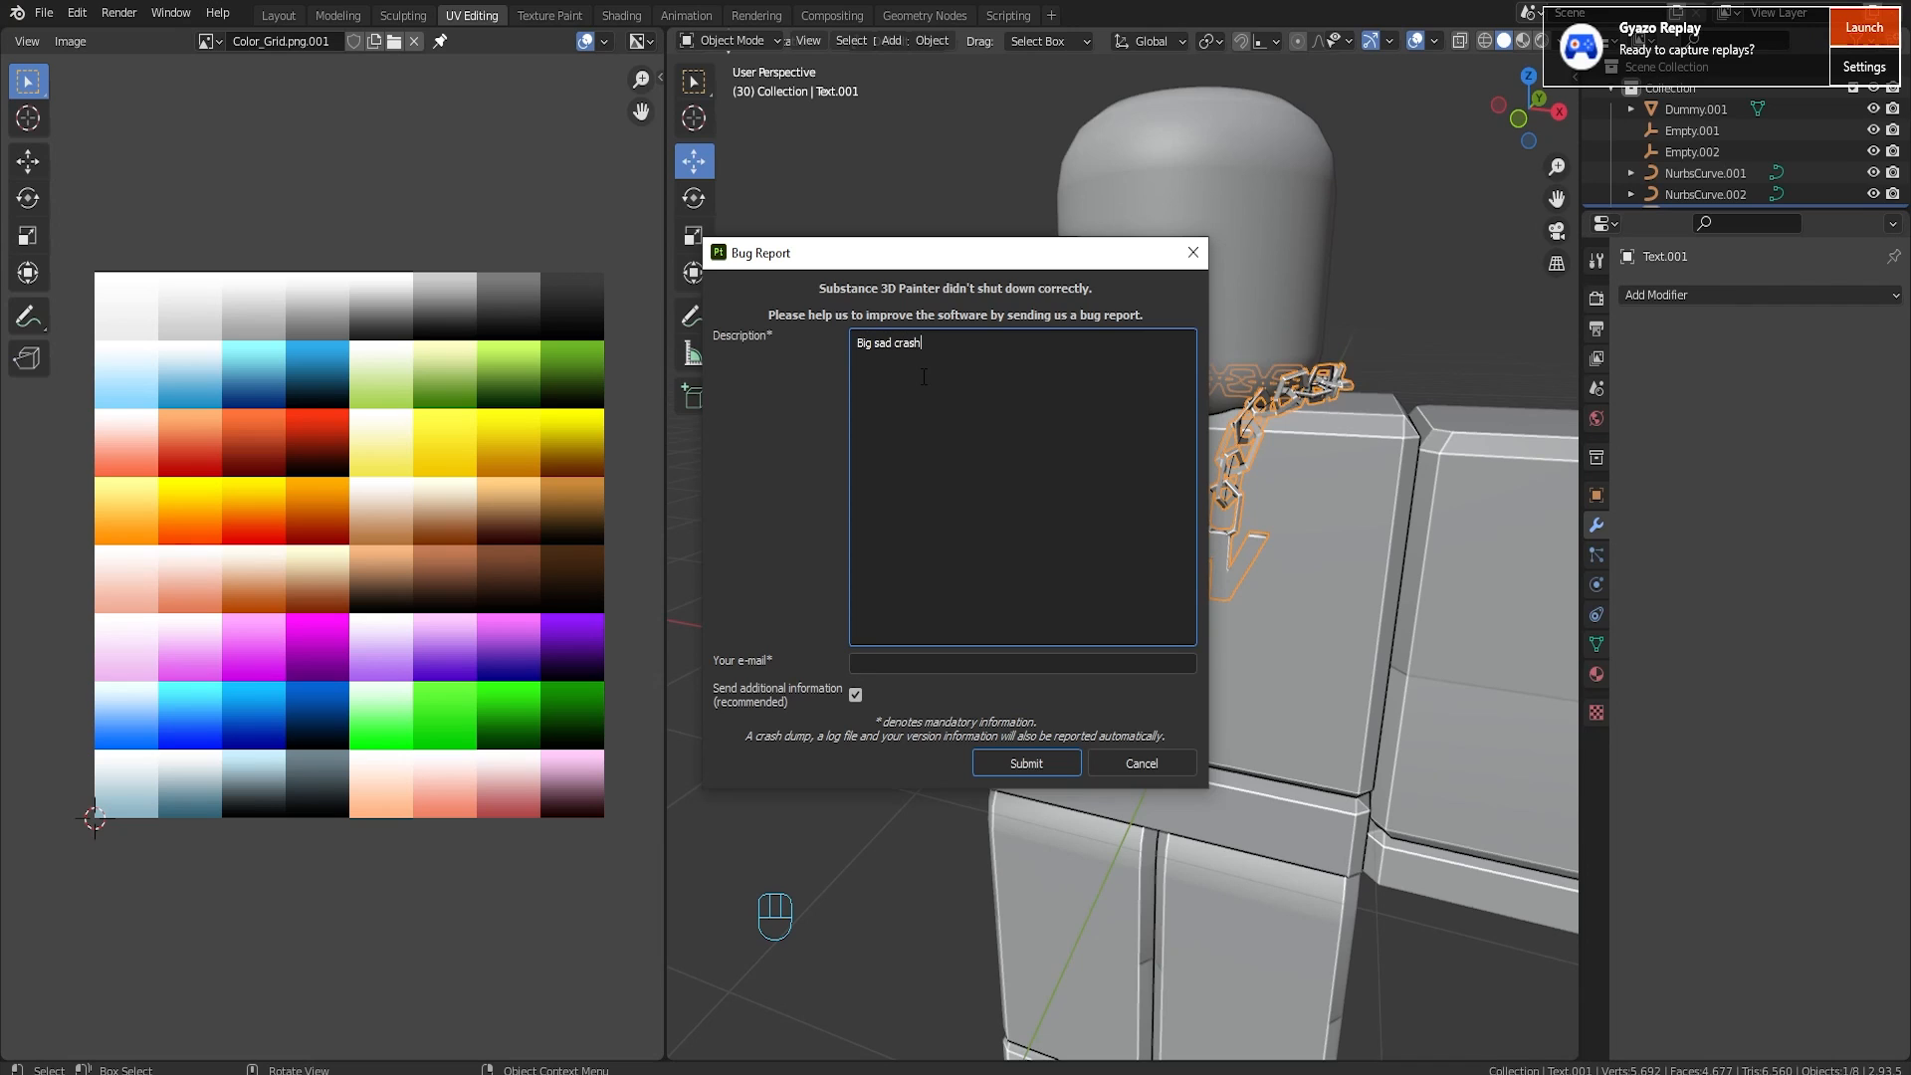
{"action": "left_click", "coordinate": [1131, 762]}
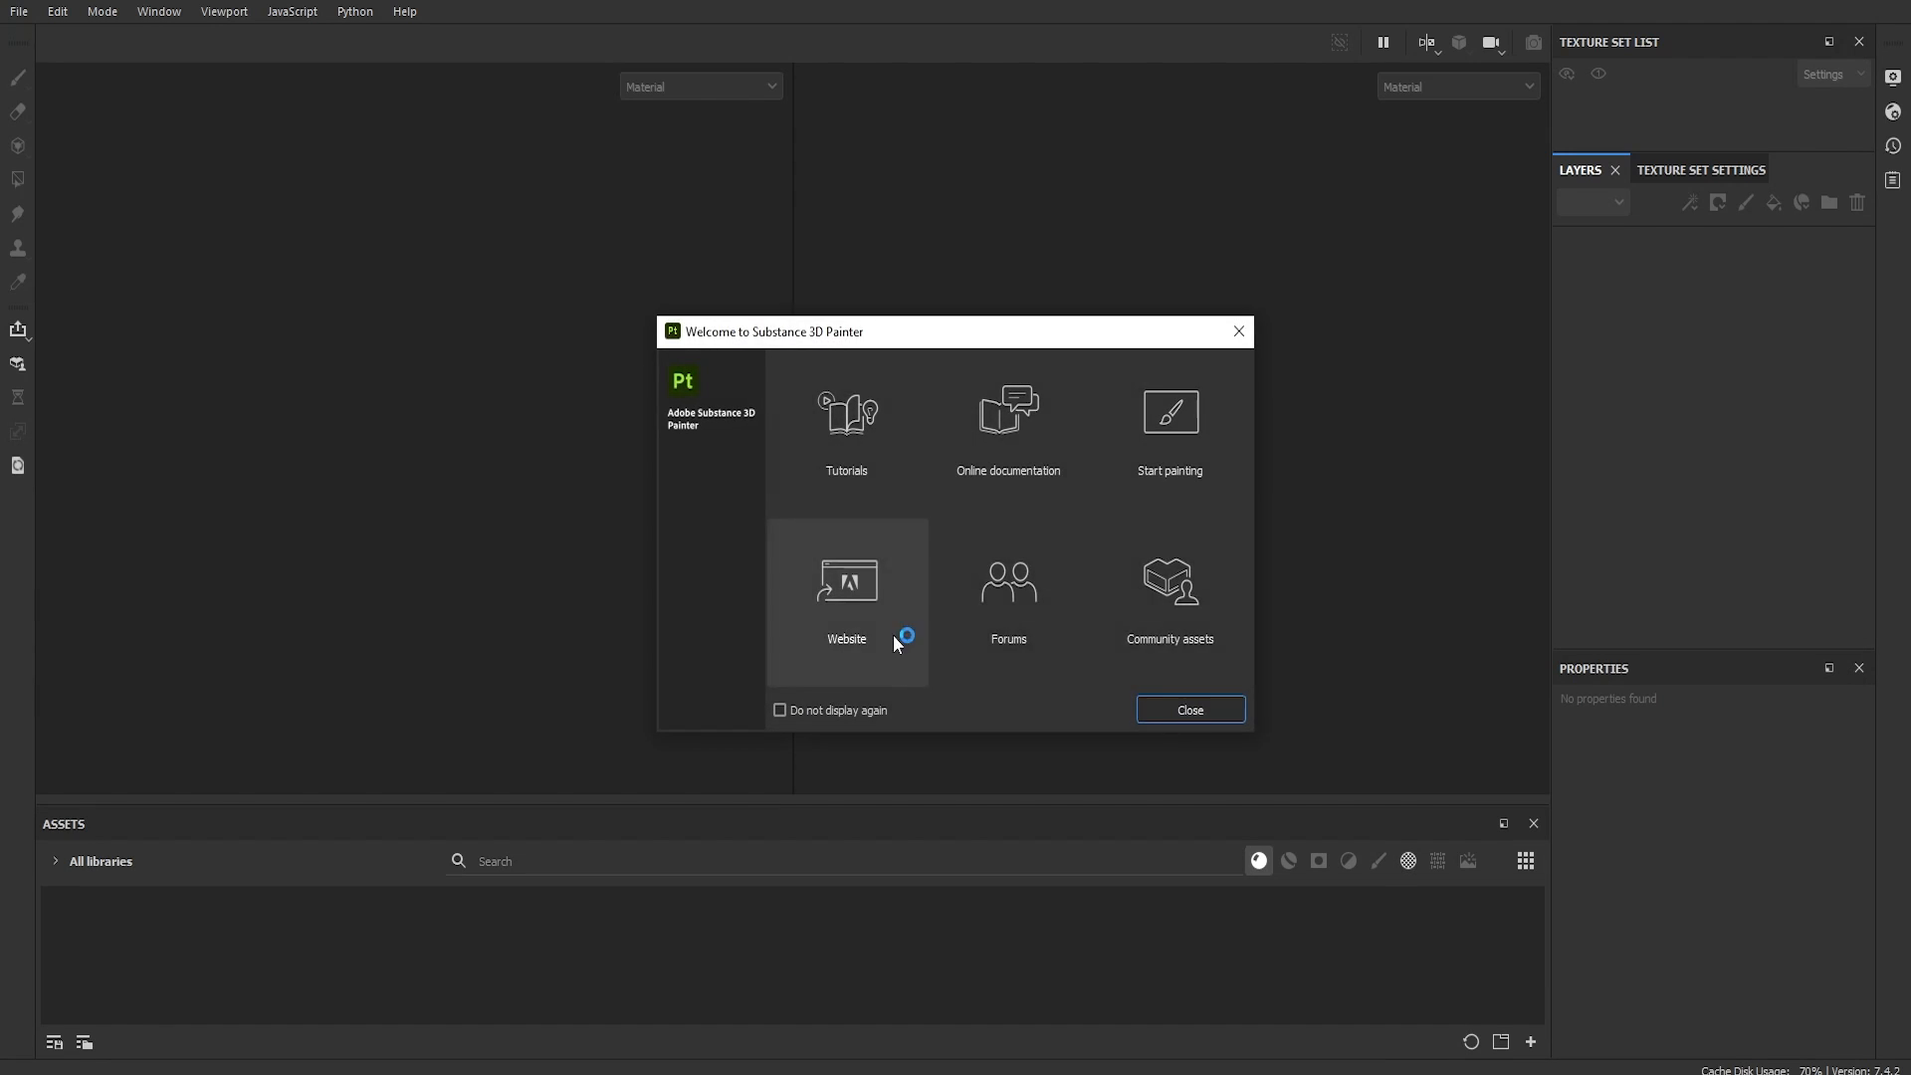
Step: Set up a new Substance 3D Painter project with document resolution 256 and BigW.obj as the mesh file
{"action": "key", "text": "Escape"}
{"action": "left_click", "coordinate": [18, 11]}
{"action": "left_click", "coordinate": [36, 35]}
{"action": "left_click", "coordinate": [862, 364]}
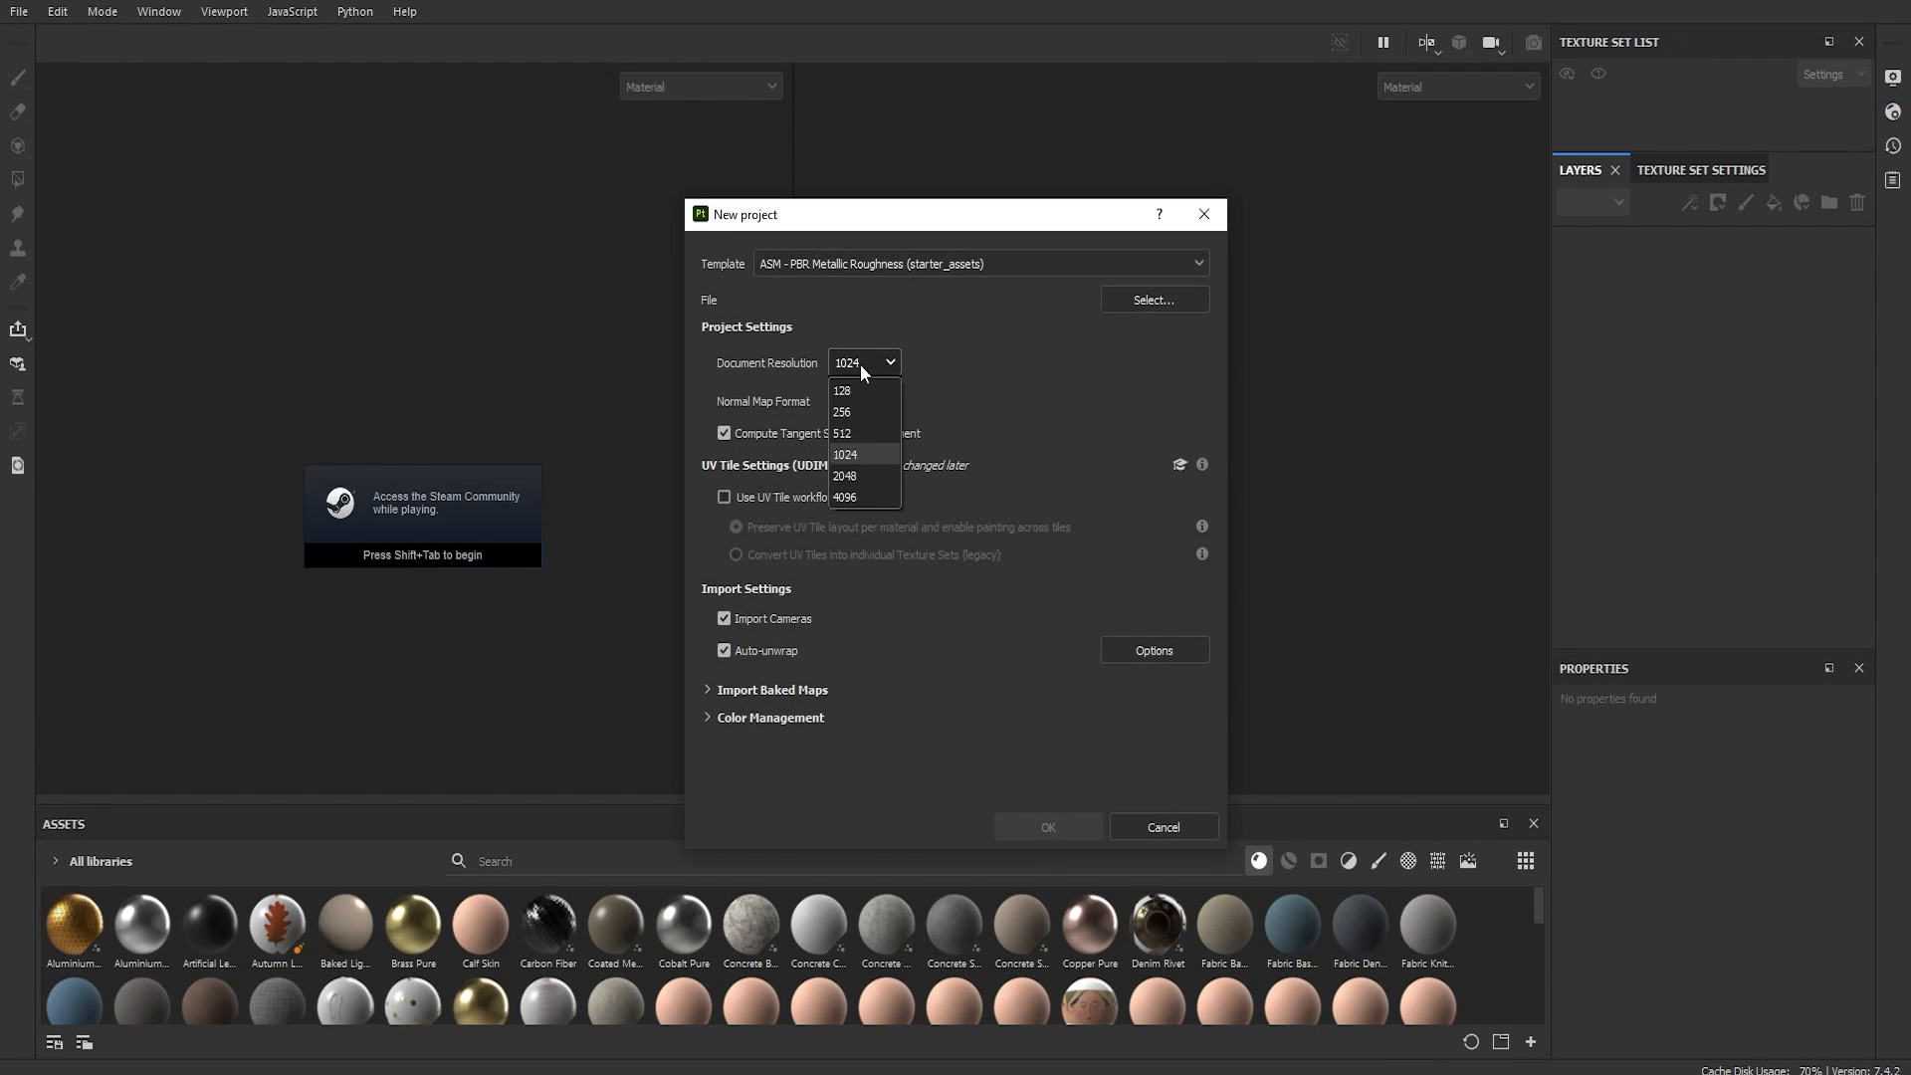
{"action": "left_click", "coordinate": [1165, 304]}
{"action": "double_click", "coordinate": [994, 404]}
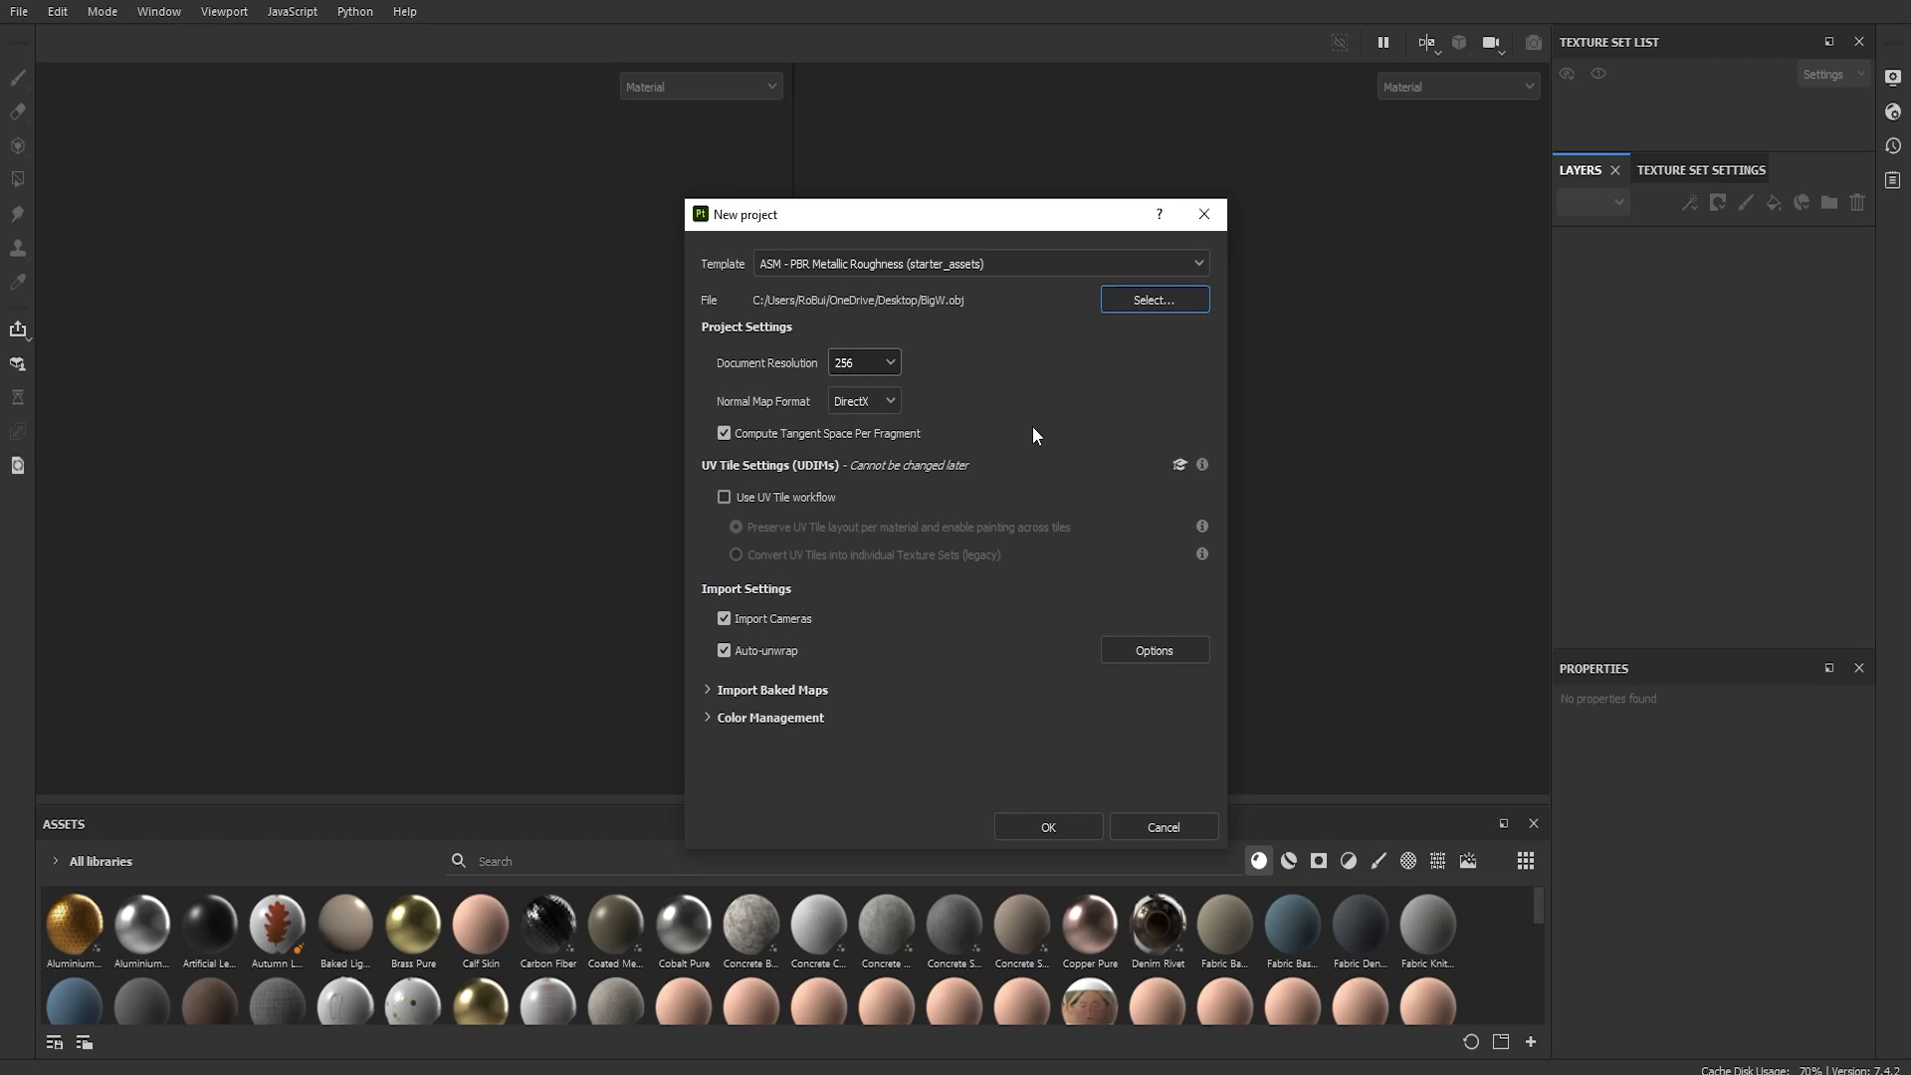
Step: Switch to Blender, export the BigW necklace as an OBJ, and return to Substance 3D Painter to create the project
{"action": "left_click", "coordinate": [857, 1073]}
{"action": "left_click", "coordinate": [942, 1045]}
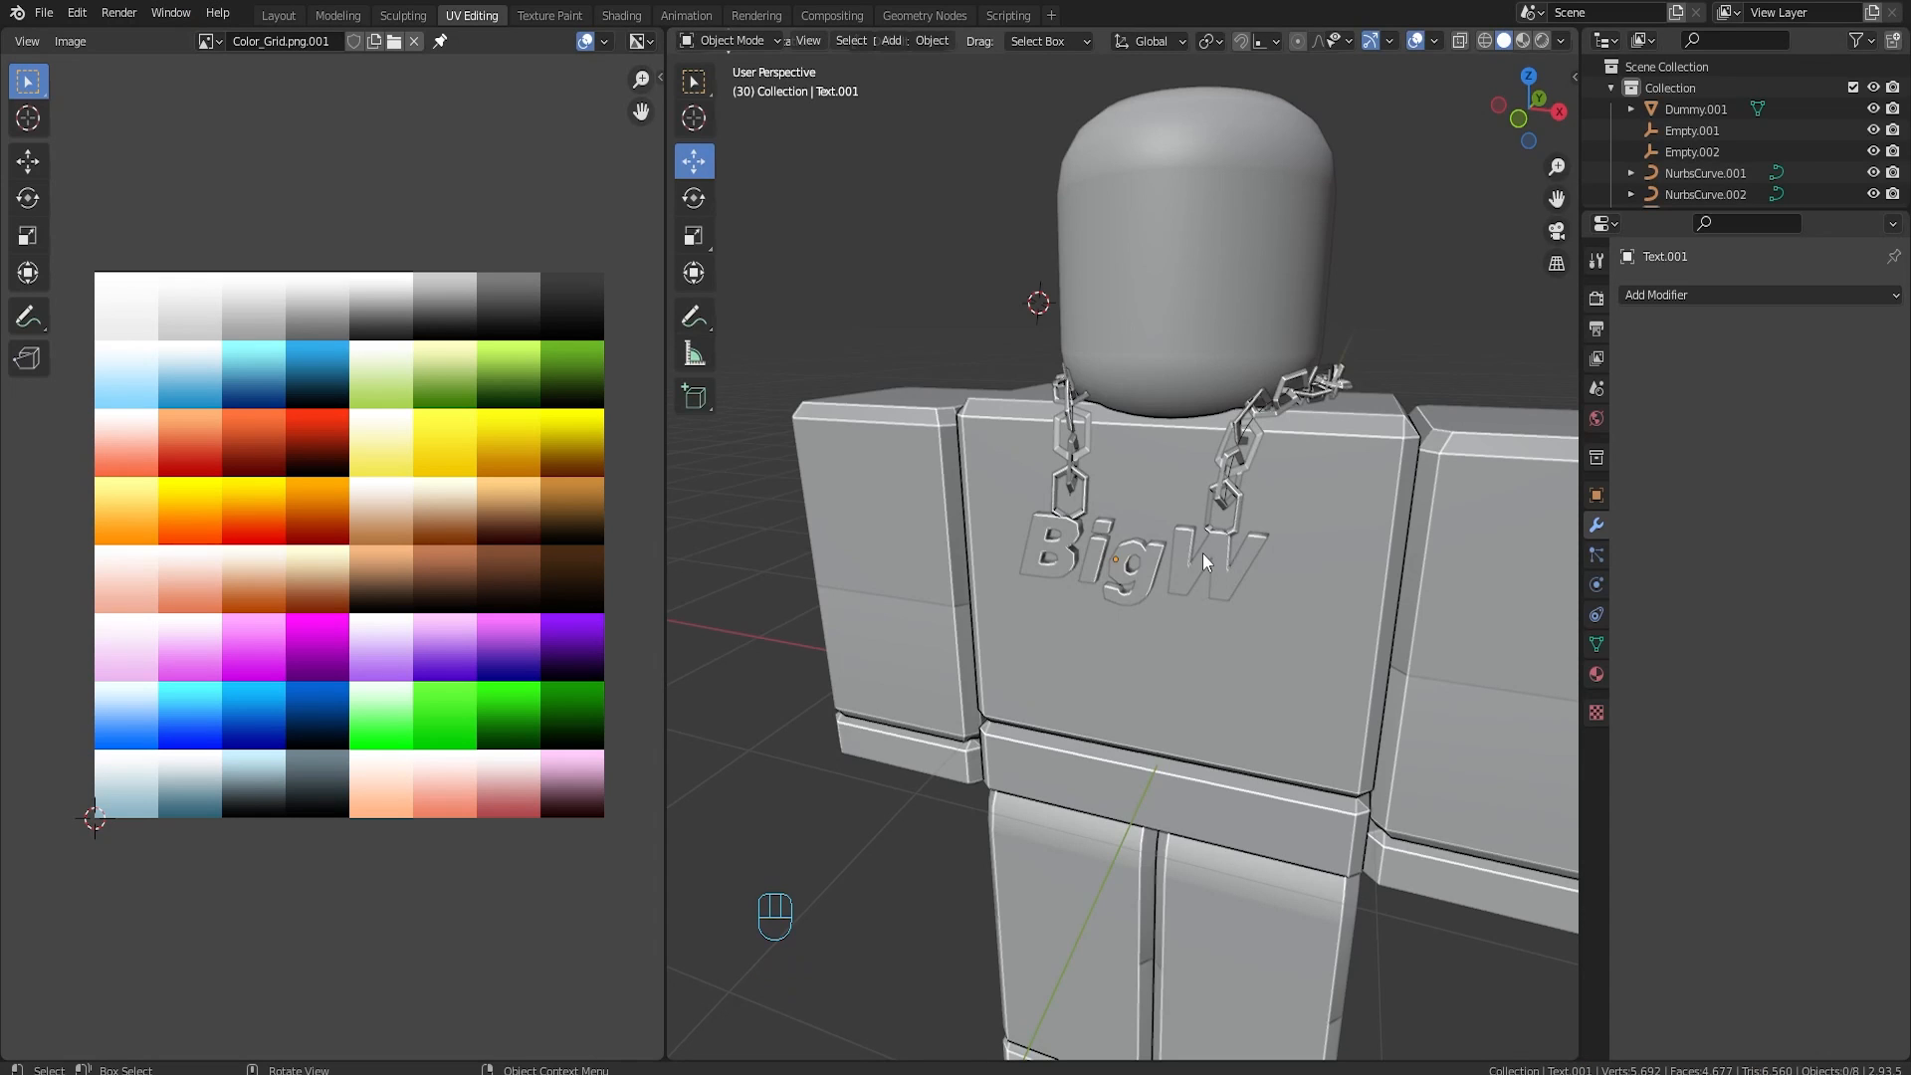
{"action": "left_click", "coordinate": [1203, 553]}
{"action": "left_click", "coordinate": [44, 11]}
{"action": "mouse_move", "coordinate": [74, 321]}
{"action": "left_click", "coordinate": [319, 535]}
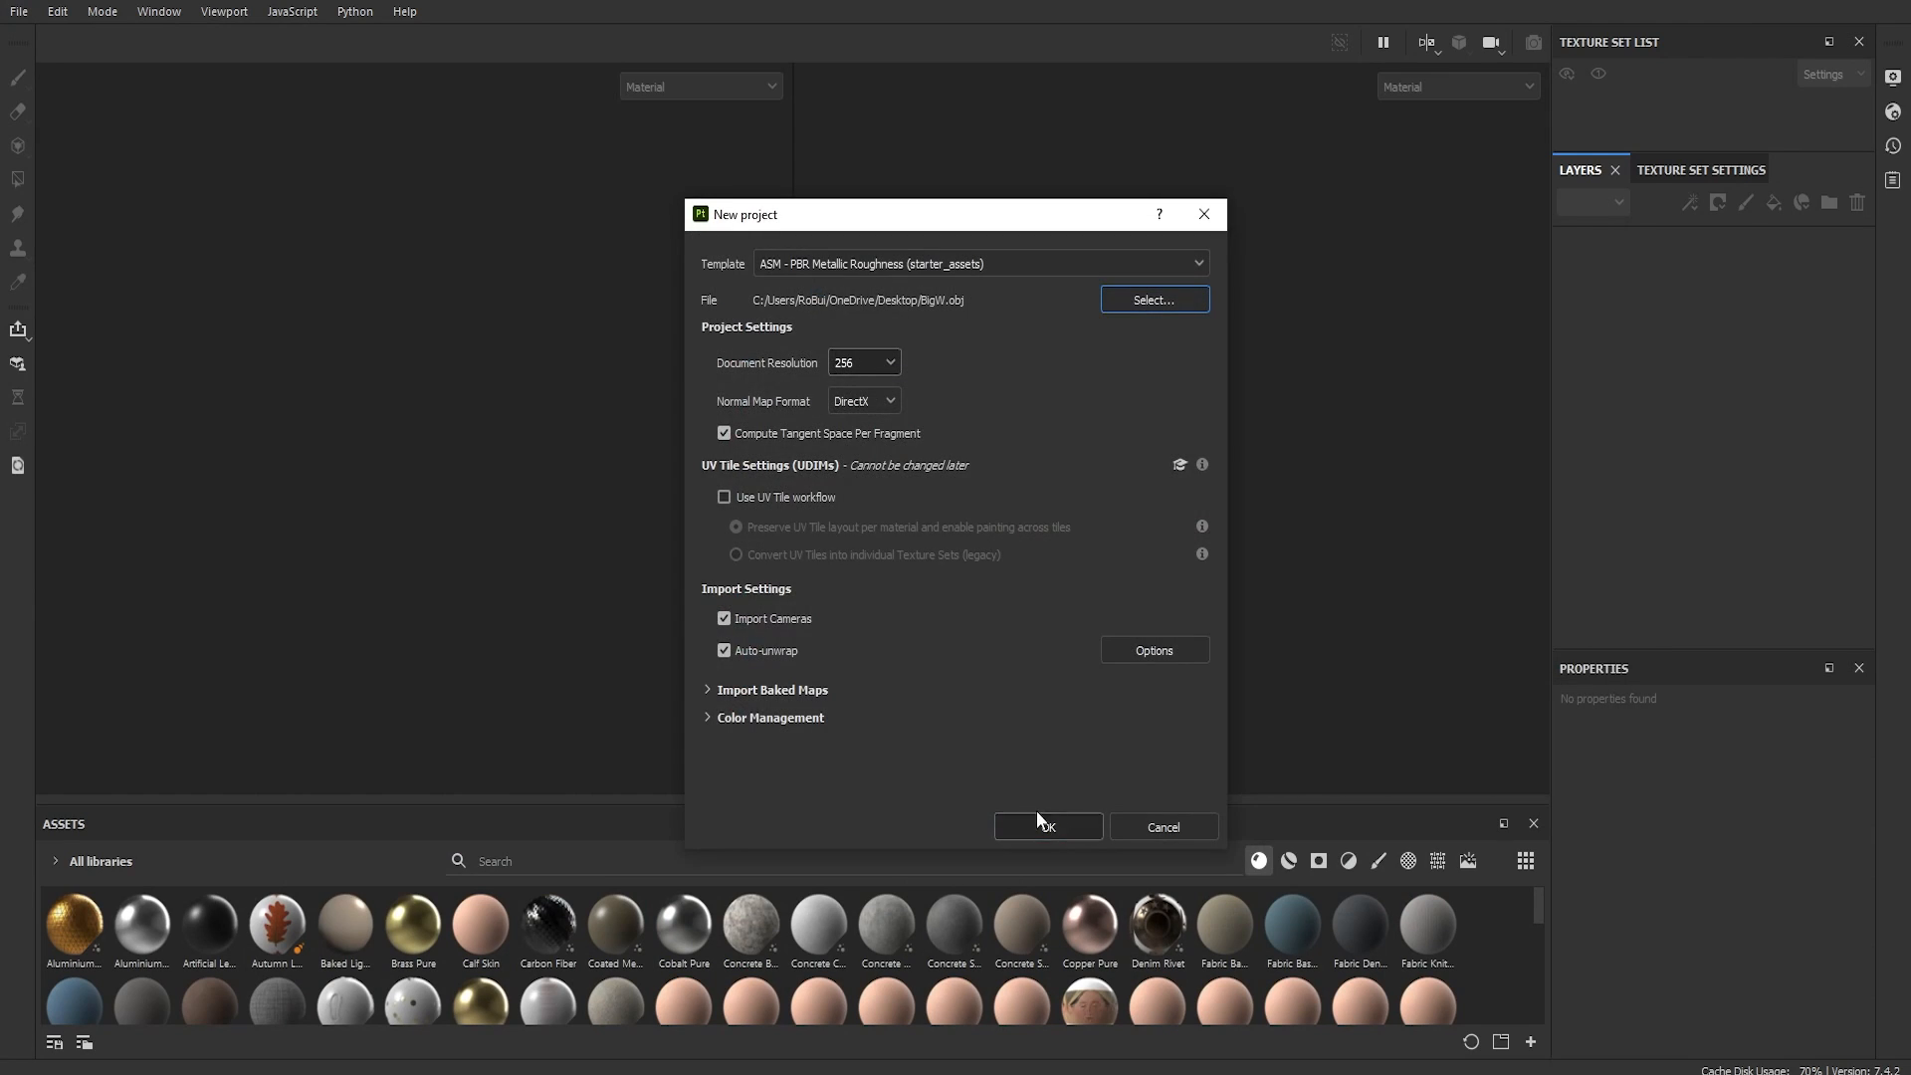
{"action": "left_click", "coordinate": [1042, 826]}
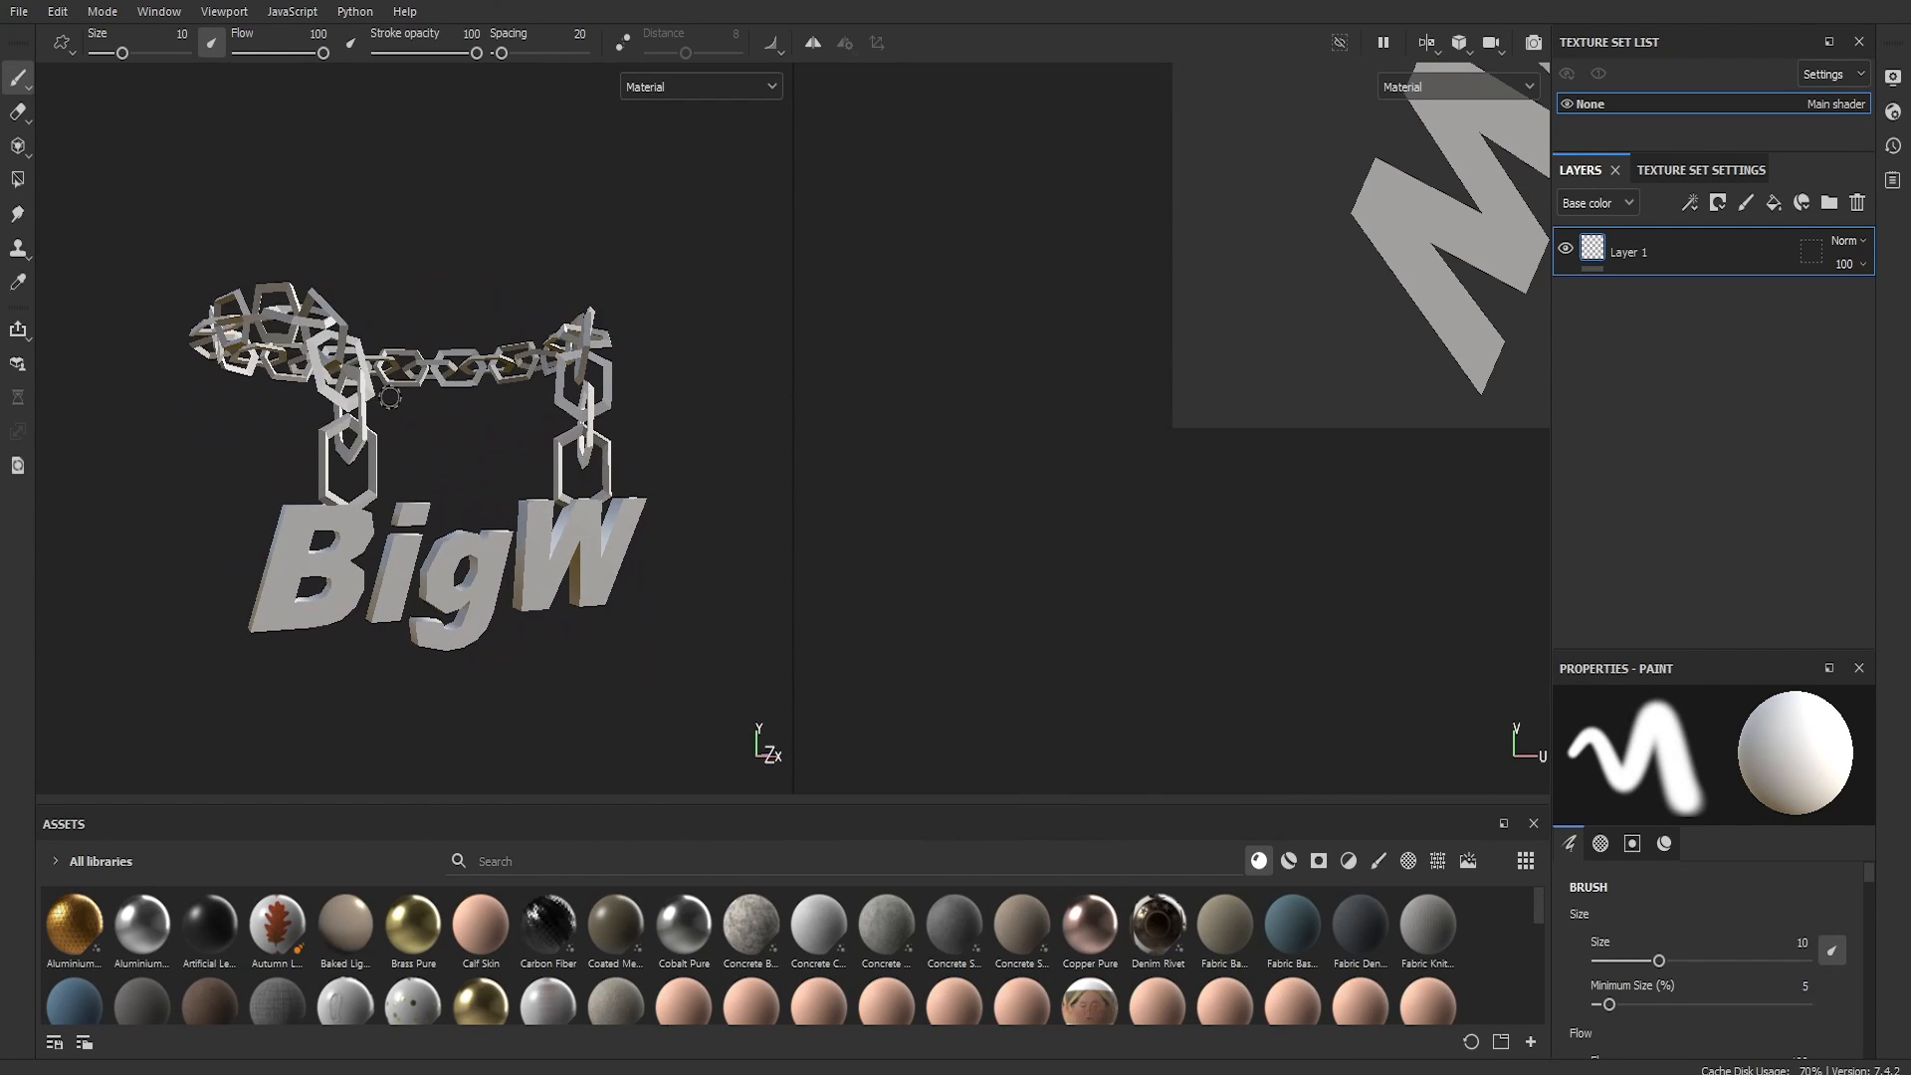
Step: Change the output size of the mesh maps and bake all seven selected maps
{"action": "left_click", "coordinate": [59, 13]}
{"action": "left_click", "coordinate": [131, 134]}
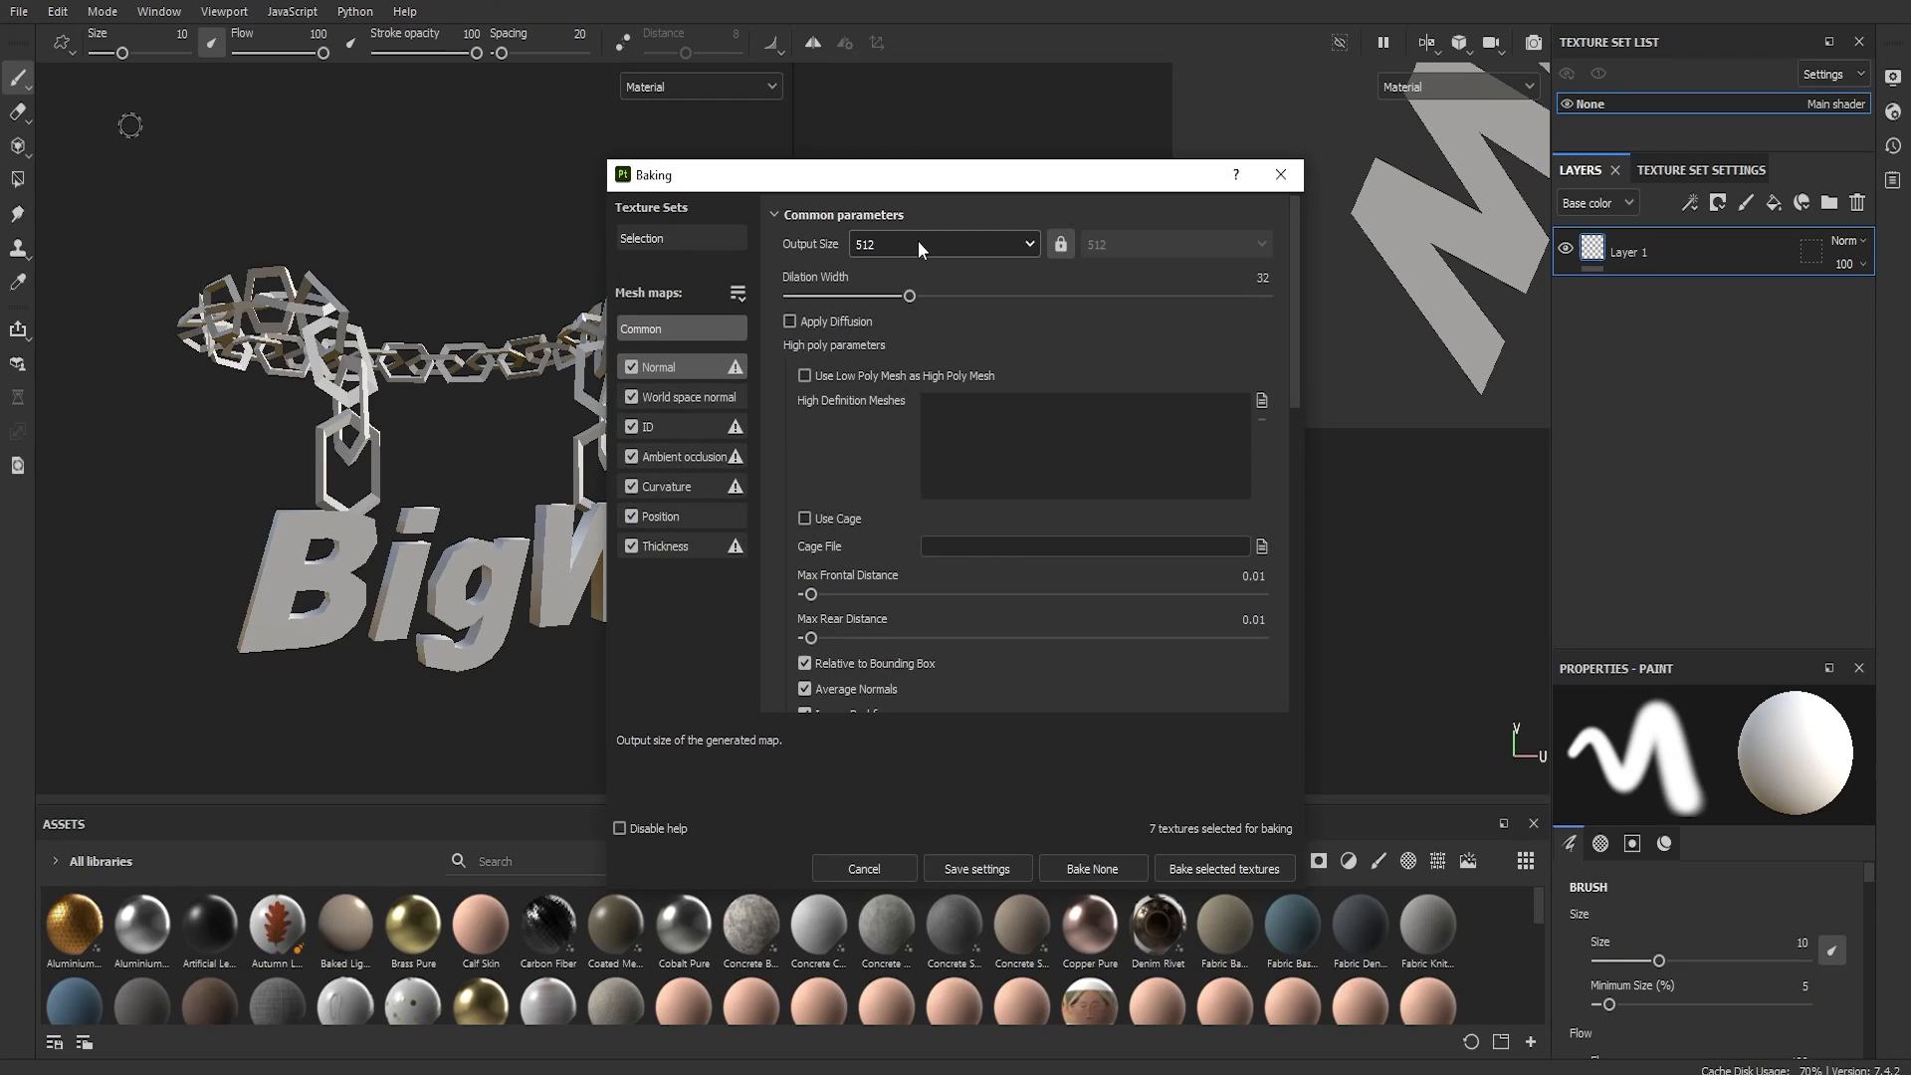
{"action": "left_click", "coordinate": [918, 240]}
{"action": "left_click", "coordinate": [1023, 245]}
{"action": "left_click", "coordinate": [1023, 245]}
{"action": "left_click", "coordinate": [936, 358]}
{"action": "left_click", "coordinate": [930, 250]}
{"action": "left_click", "coordinate": [926, 385]}
{"action": "scroll", "coordinate": [904, 588], "scroll_direction": "down", "scroll_amount": 1}
{"action": "scroll", "coordinate": [926, 577], "scroll_direction": "up", "scroll_amount": 1}
{"action": "left_click", "coordinate": [1209, 870]}
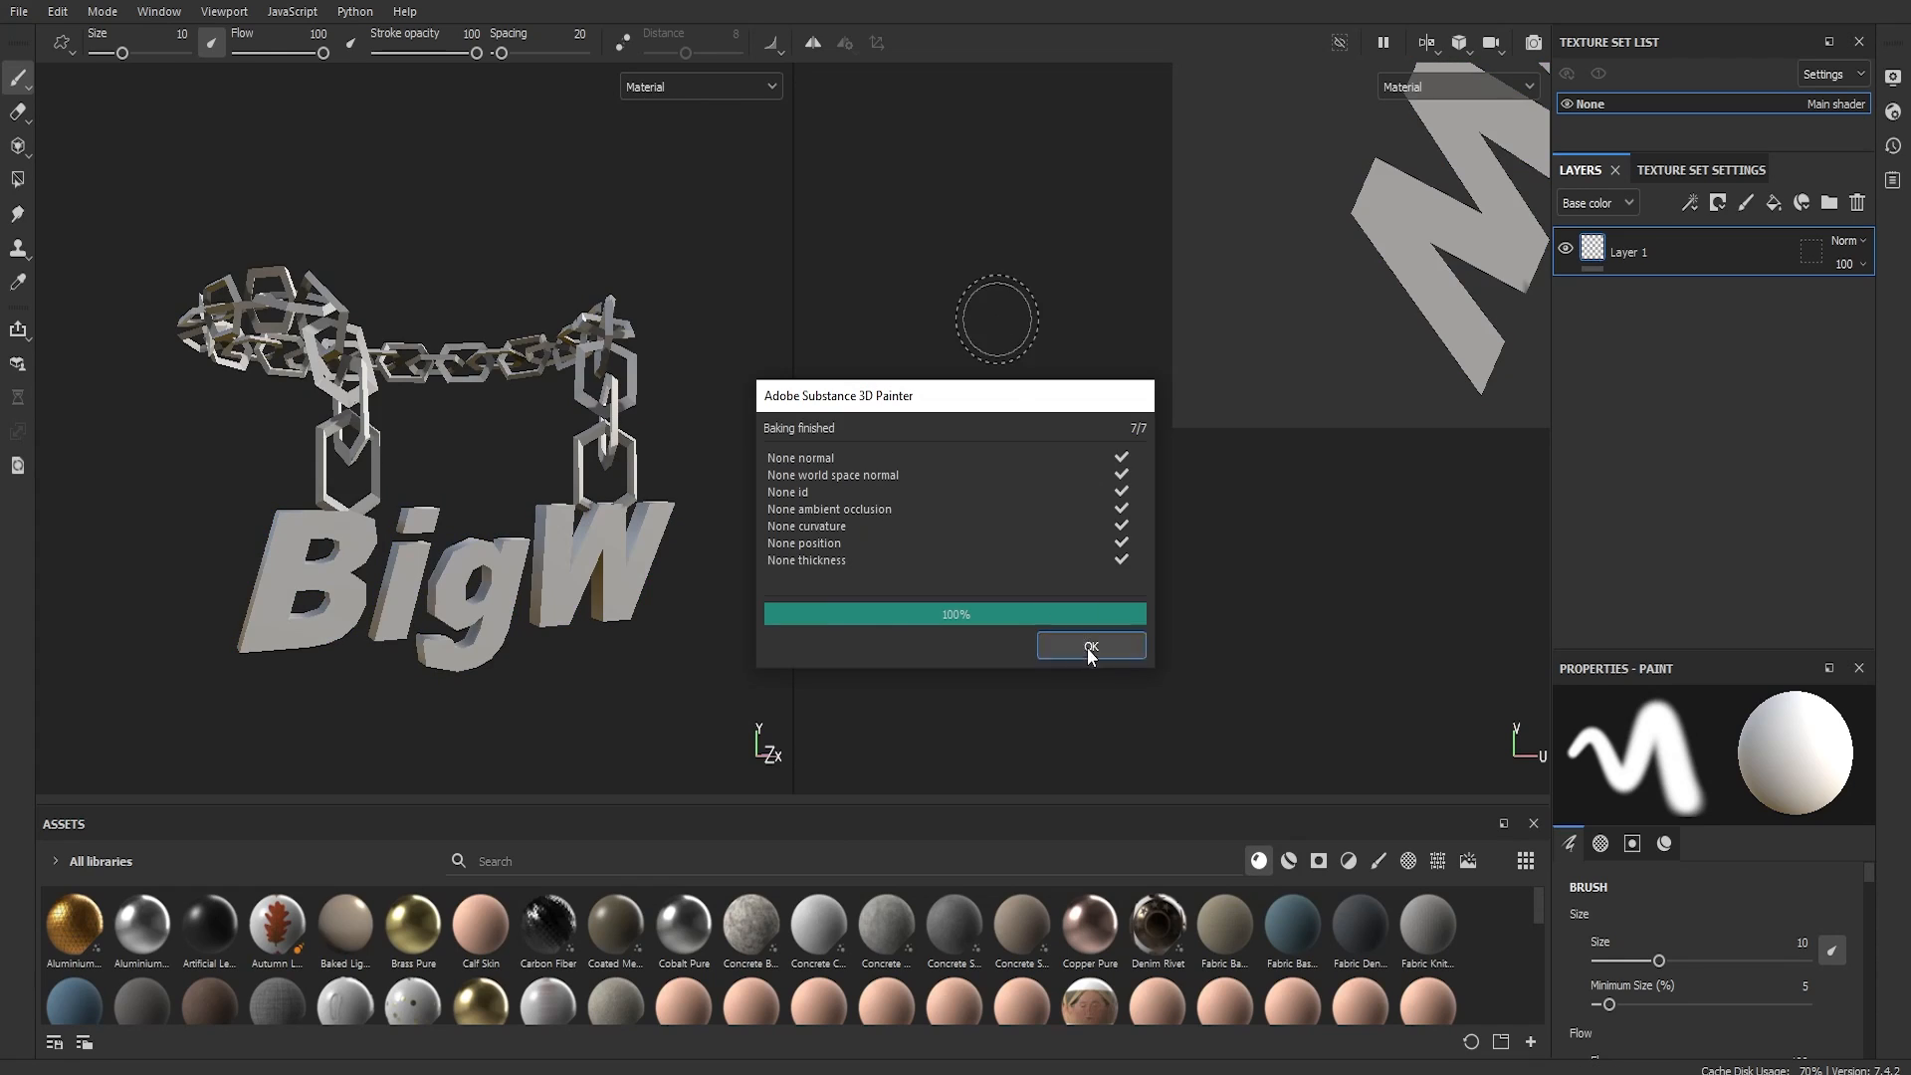
{"action": "left_click", "coordinate": [1092, 648]}
Step: Preview the Curvature map and other channels on the necklace, restore the Material view, and review the baked maps in the texture set settings
{"action": "left_click", "coordinate": [701, 87]}
{"action": "scroll", "coordinate": [675, 182], "scroll_direction": "down", "scroll_amount": 3}
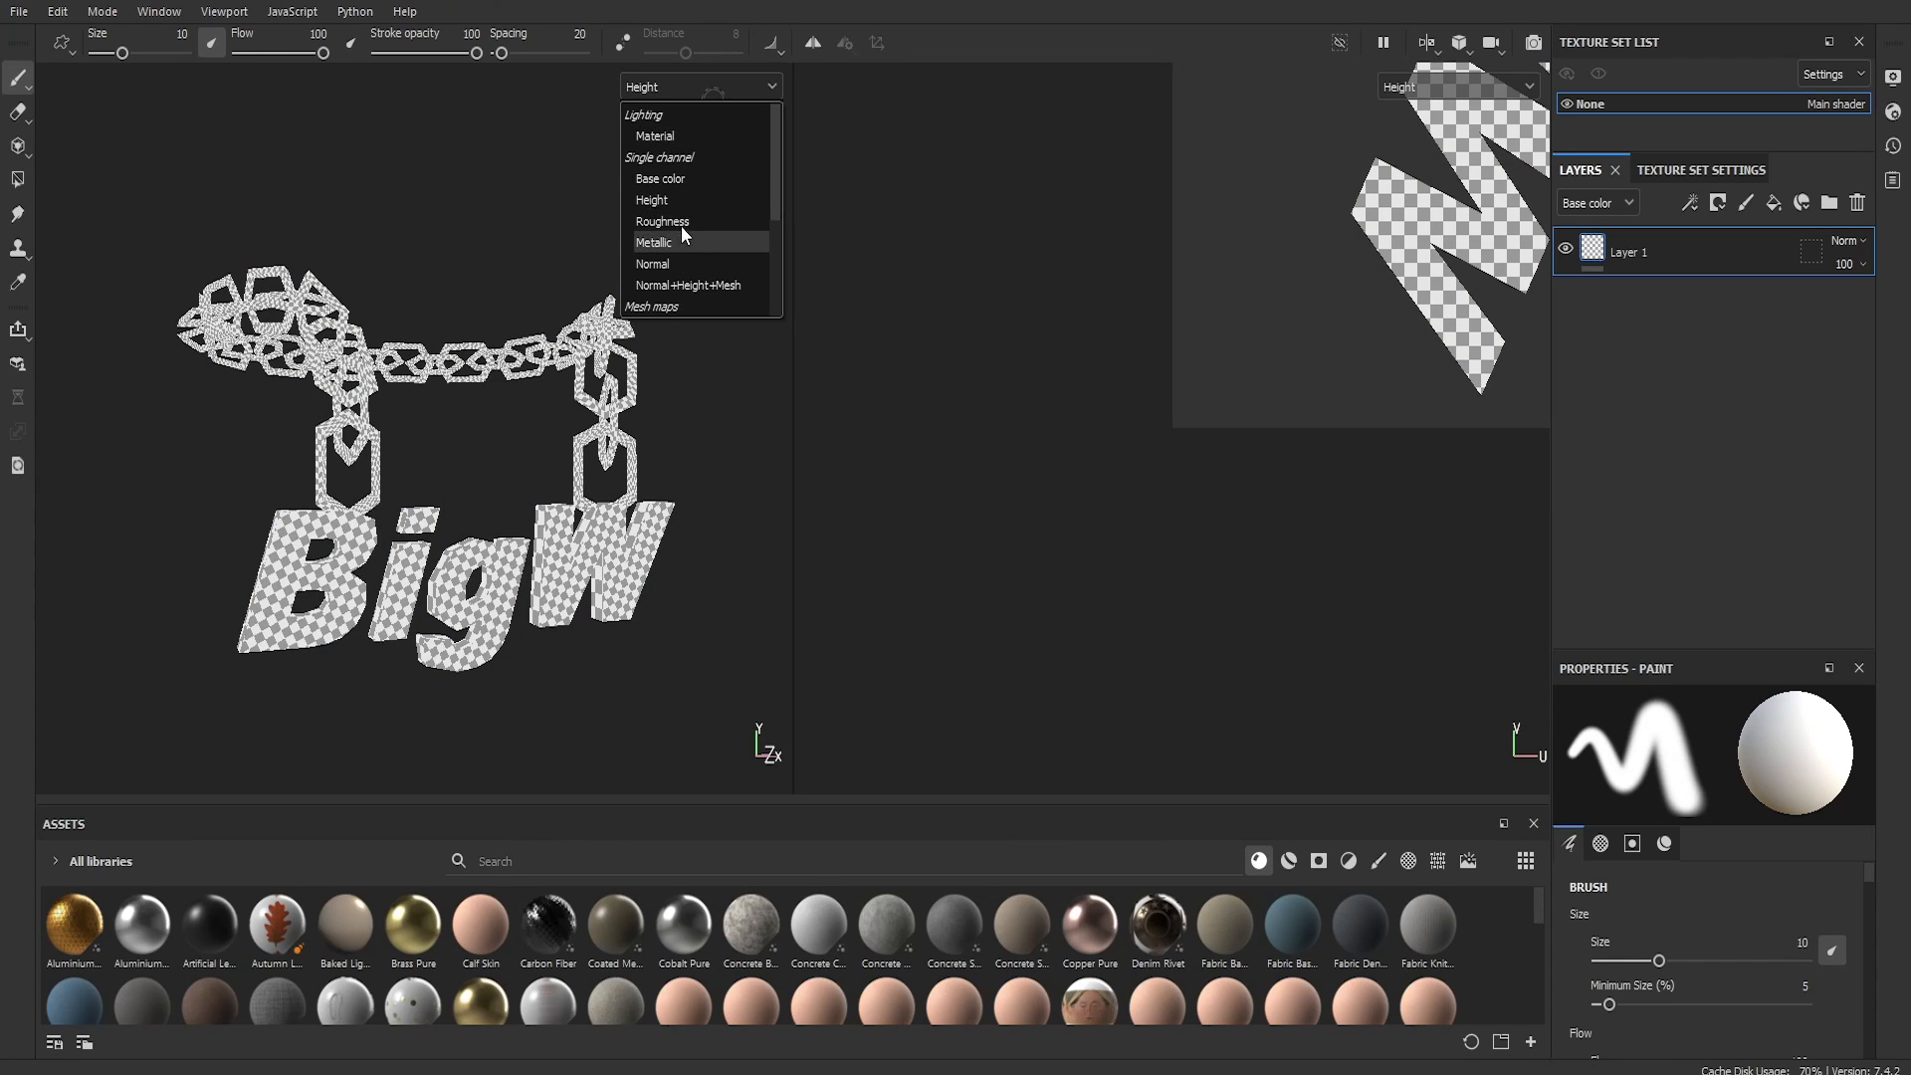
{"action": "left_click", "coordinate": [661, 285]}
{"action": "left_click", "coordinate": [663, 88]}
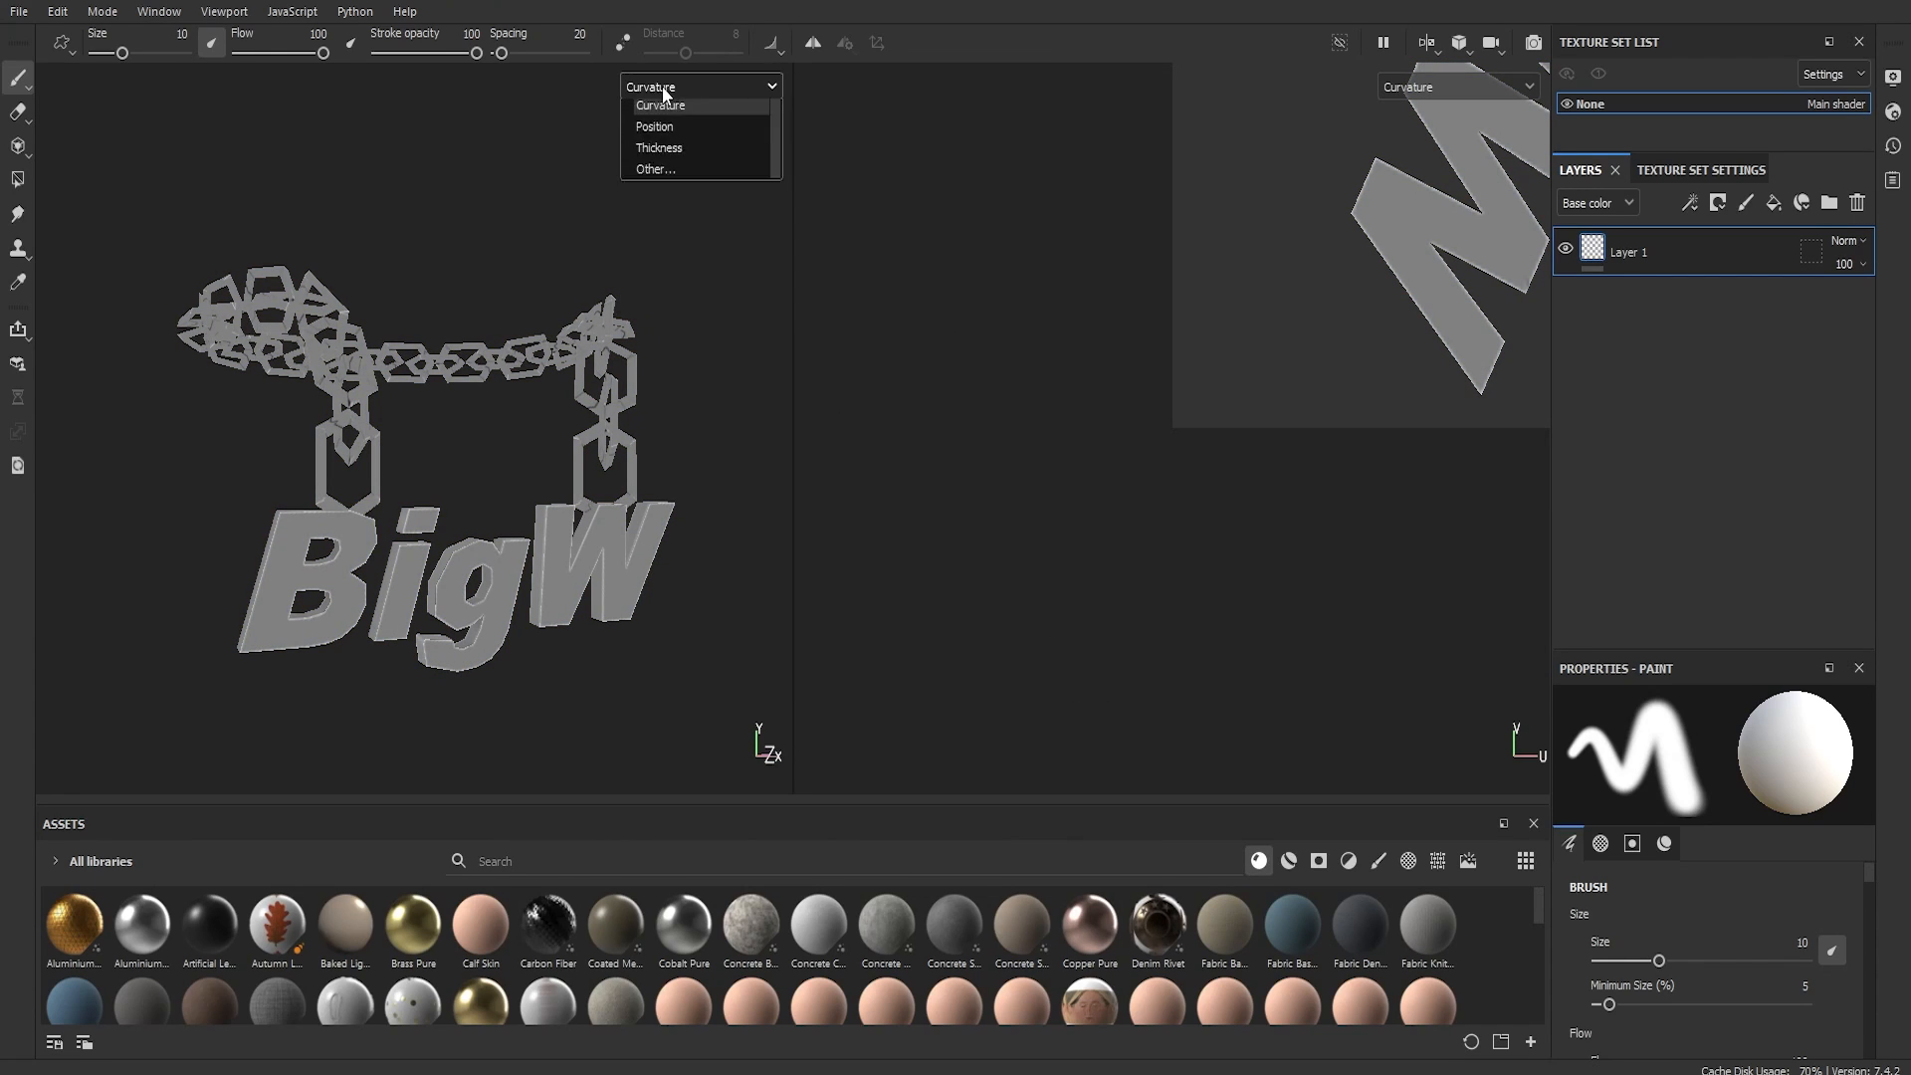
{"action": "left_click", "coordinate": [678, 221]}
{"action": "left_click_drag", "start_coordinate": [438, 430], "coordinate": [593, 415], "text": "alt"}
{"action": "left_click", "coordinate": [701, 87]}
{"action": "left_click", "coordinate": [655, 136]}
{"action": "left_click_drag", "start_coordinate": [431, 439], "coordinate": [628, 450], "text": "alt"}
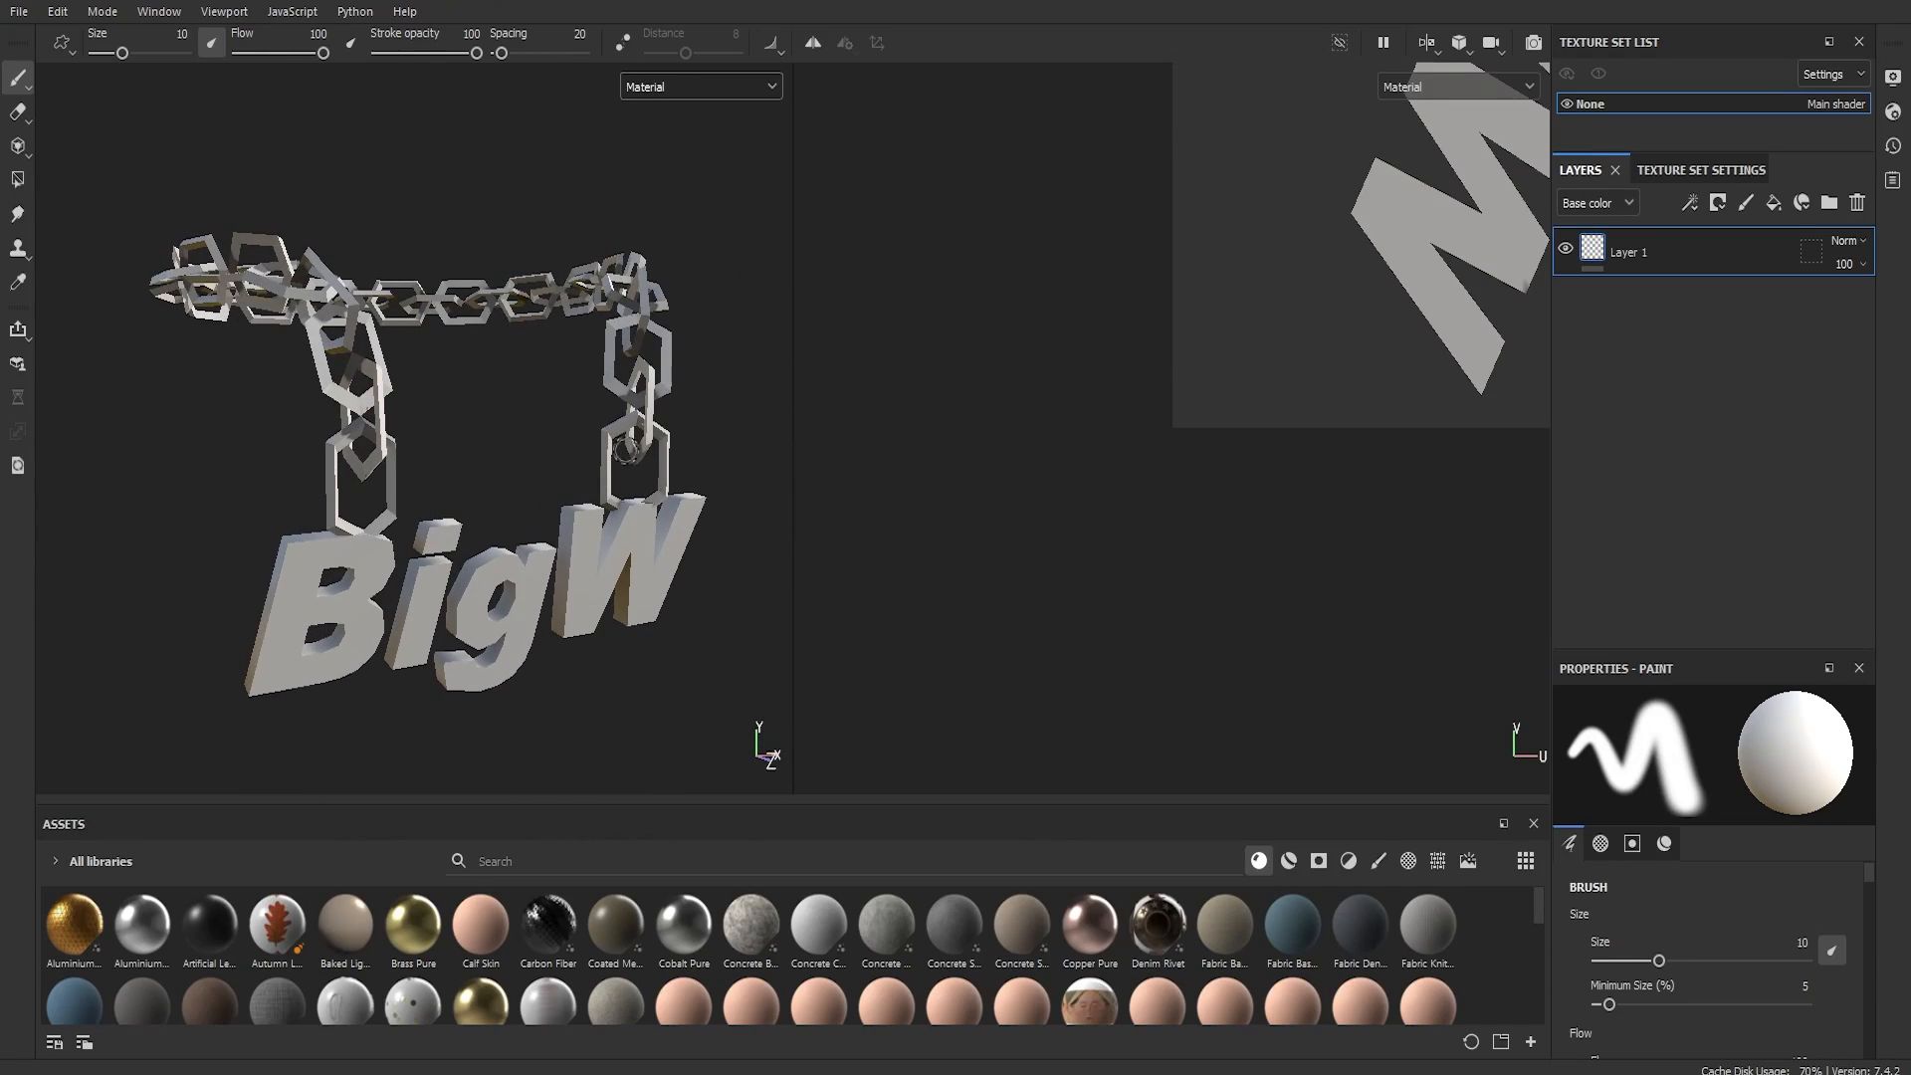
{"action": "left_click_drag", "start_coordinate": [354, 366], "coordinate": [436, 405], "text": "alt"}
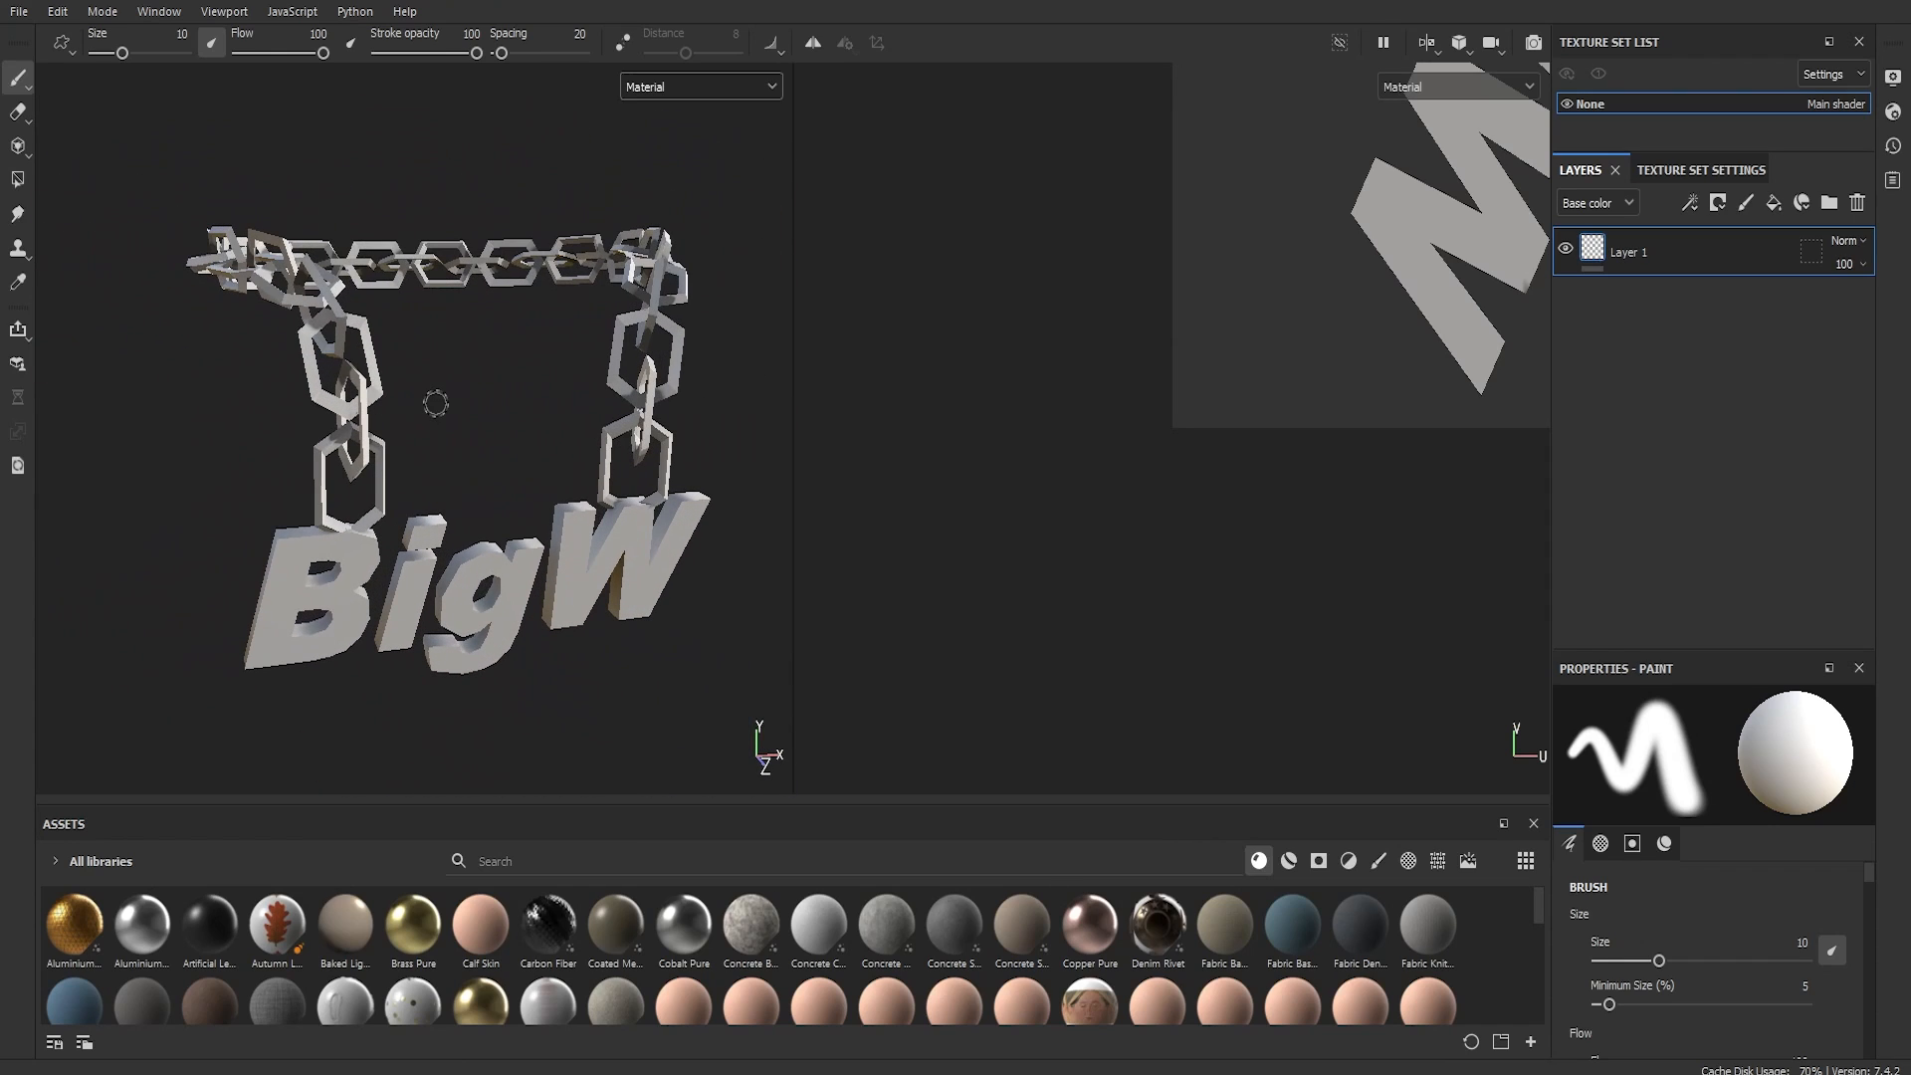
{"action": "left_click", "coordinate": [1717, 171]}
{"action": "scroll", "coordinate": [1647, 533], "scroll_direction": "down", "scroll_amount": 10}
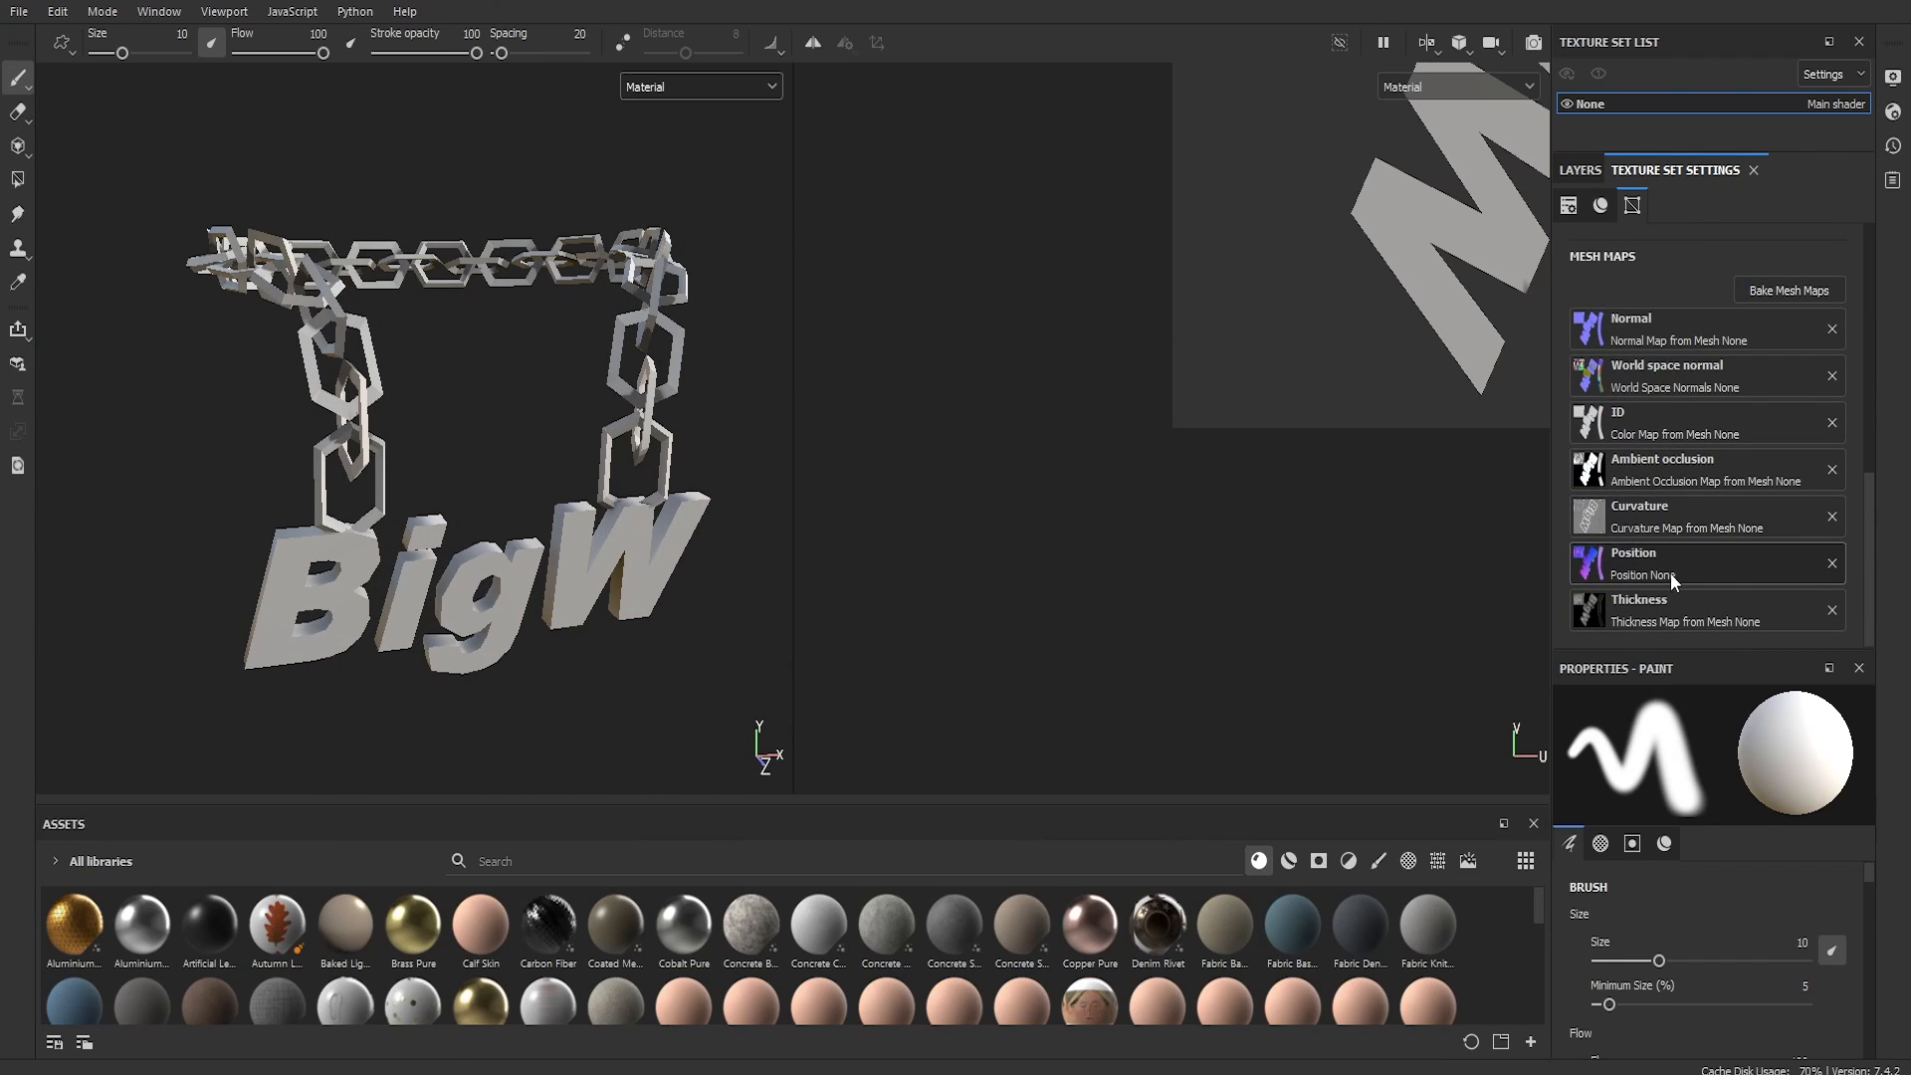
{"action": "left_click_drag", "start_coordinate": [525, 453], "coordinate": [485, 370], "text": "alt"}
Step: Delete the default paint layer and add a fill layer in its place
{"action": "left_click", "coordinate": [1579, 169]}
{"action": "left_click", "coordinate": [1641, 251]}
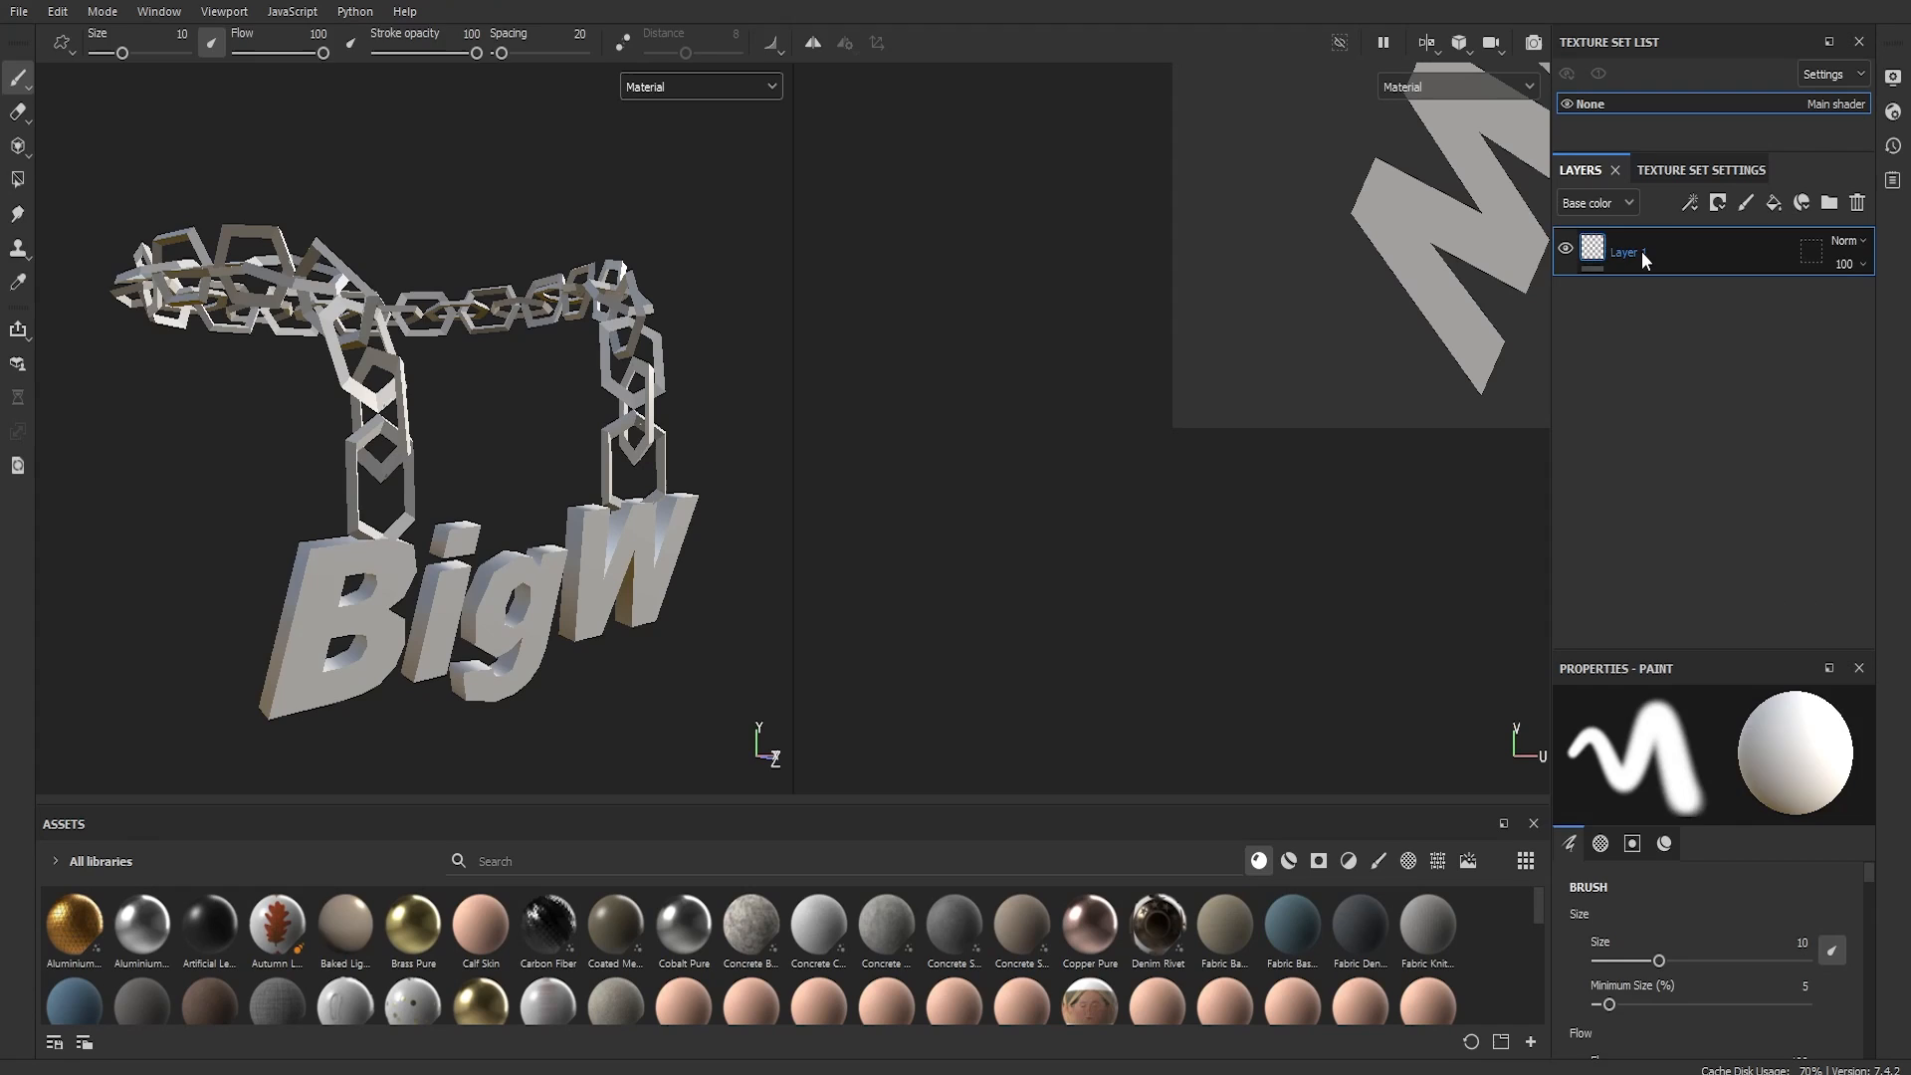
{"action": "key", "text": "Delete"}
{"action": "left_click", "coordinate": [1775, 205]}
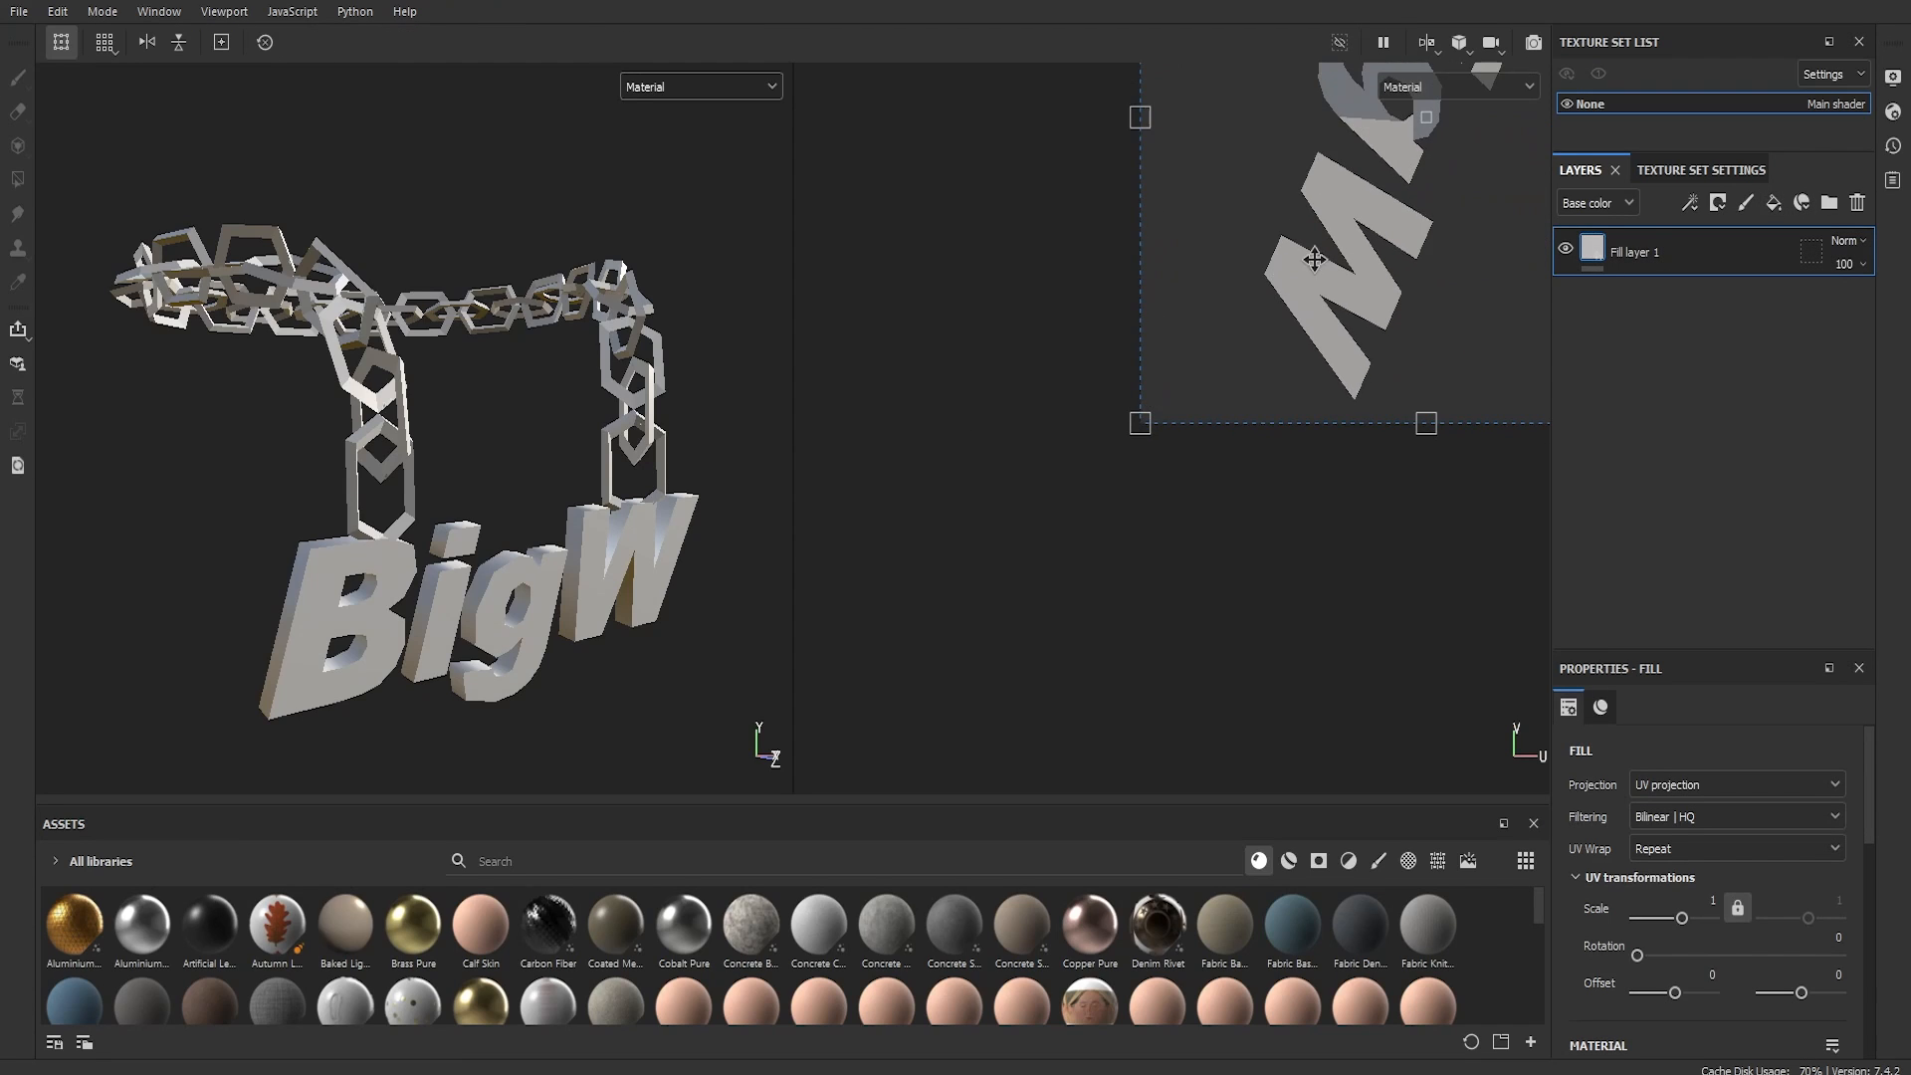
Step: Add a black mask to the fill layer and apply a Curvature generator to the mask
{"action": "right_click", "coordinate": [1673, 254]}
{"action": "left_click", "coordinate": [1715, 136]}
{"action": "right_click", "coordinate": [1629, 249]}
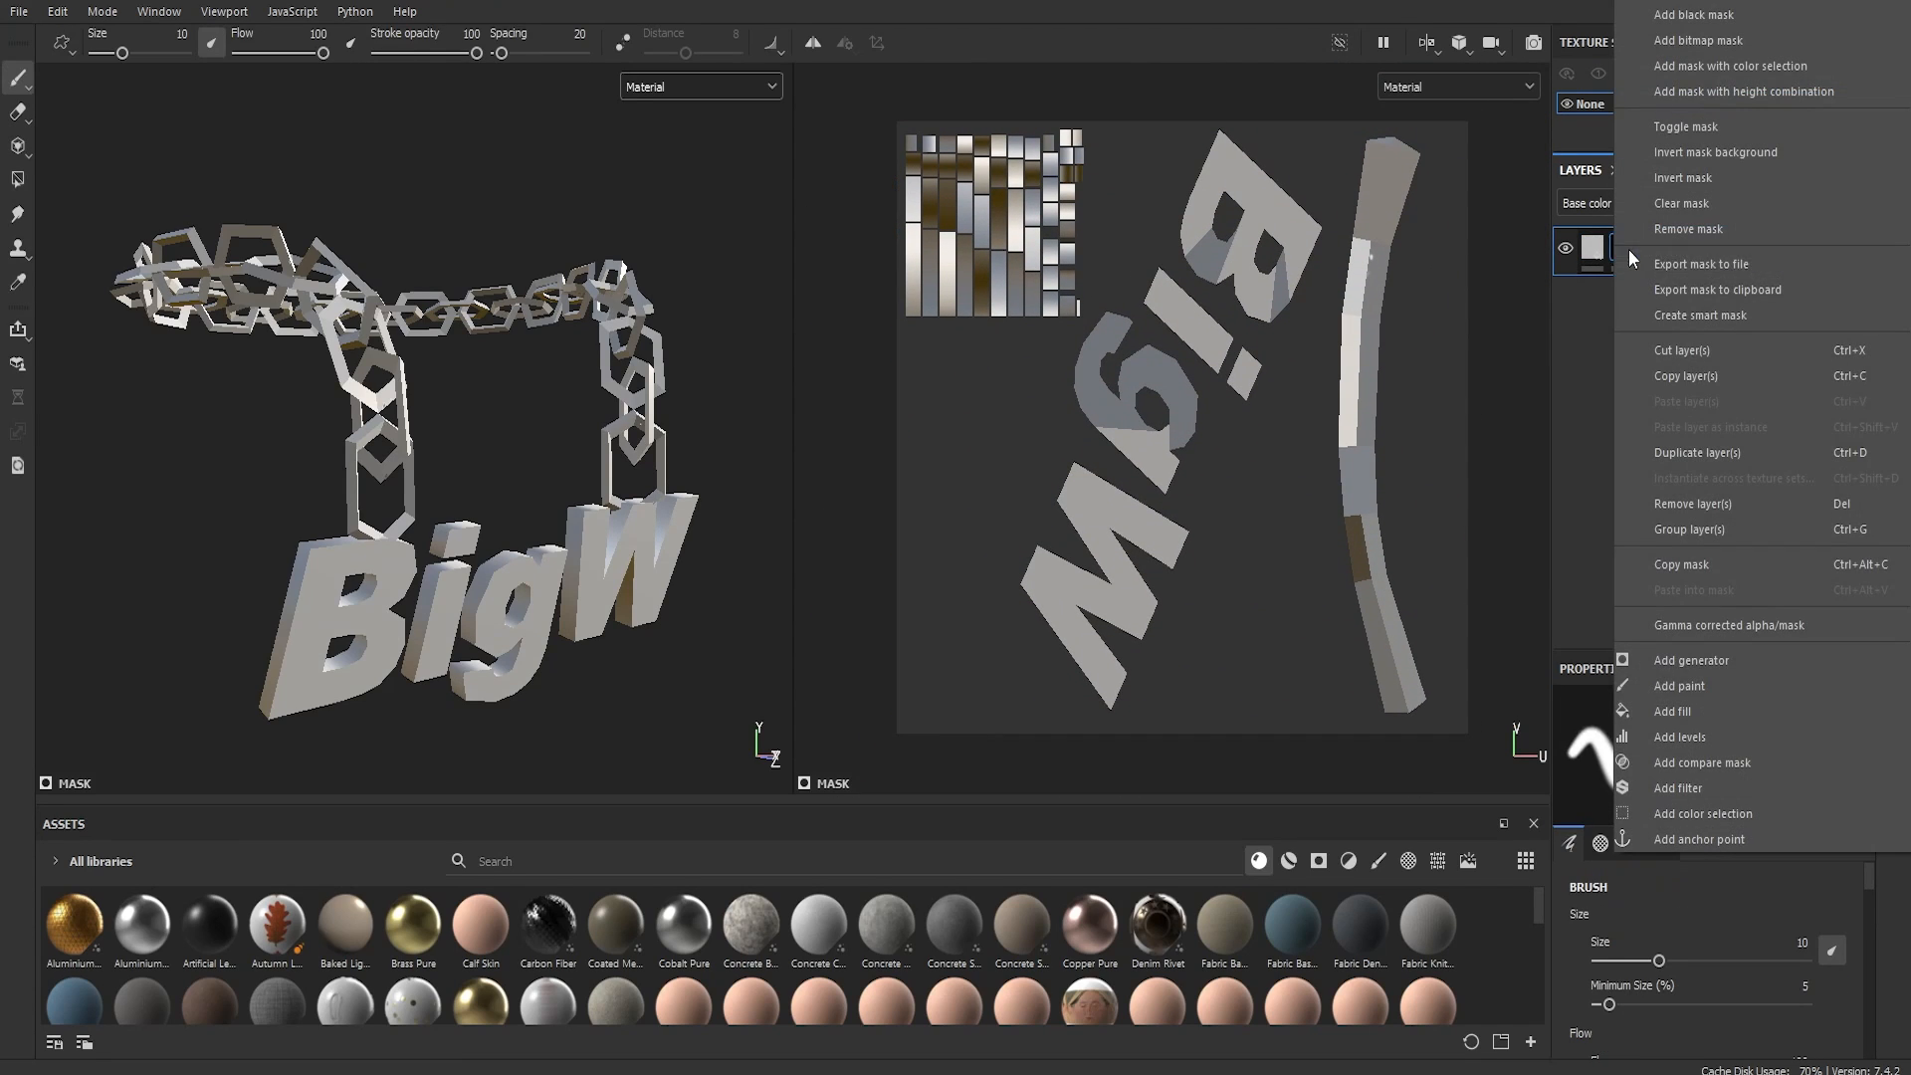
{"action": "left_click", "coordinate": [1718, 665]}
{"action": "left_click", "coordinate": [1723, 769]}
{"action": "type", "text": "cu"}
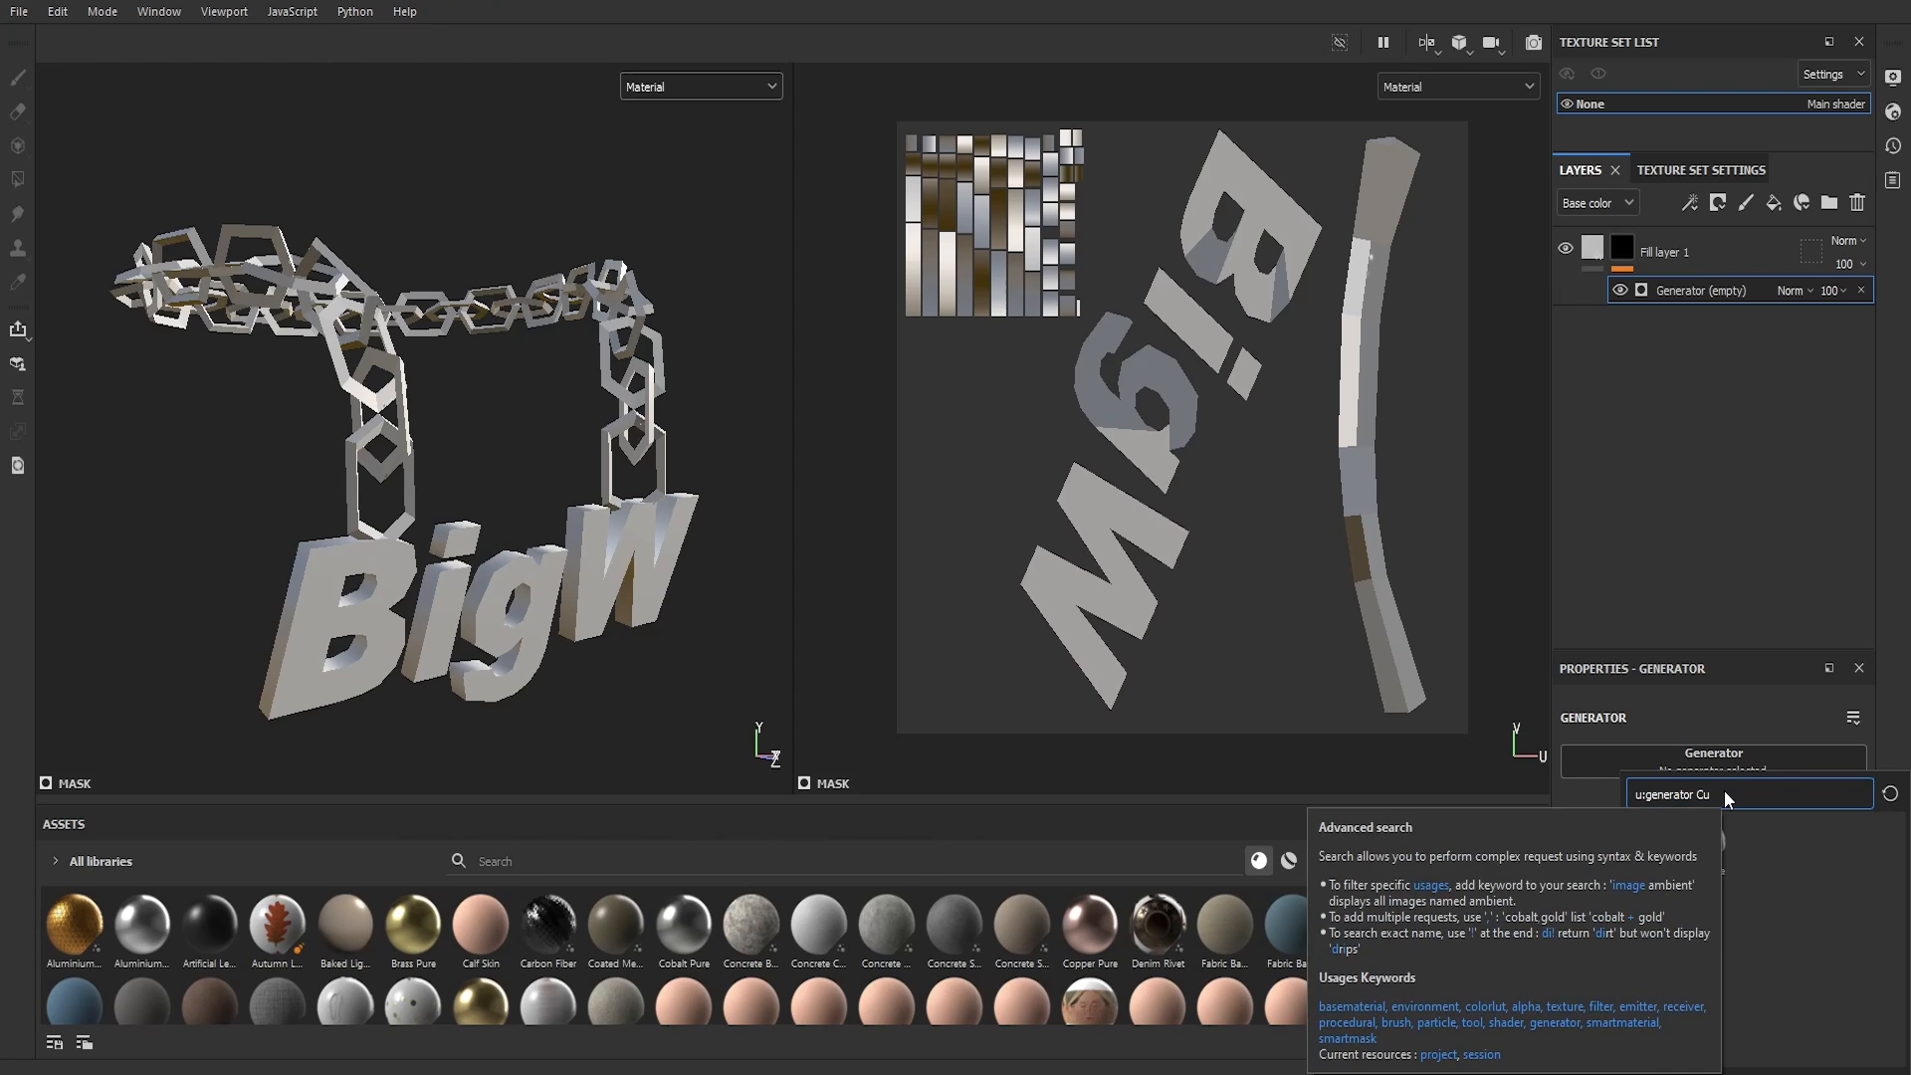
{"action": "left_click", "coordinate": [1595, 844]}
{"action": "scroll", "coordinate": [1692, 846], "scroll_direction": "down", "scroll_amount": 1}
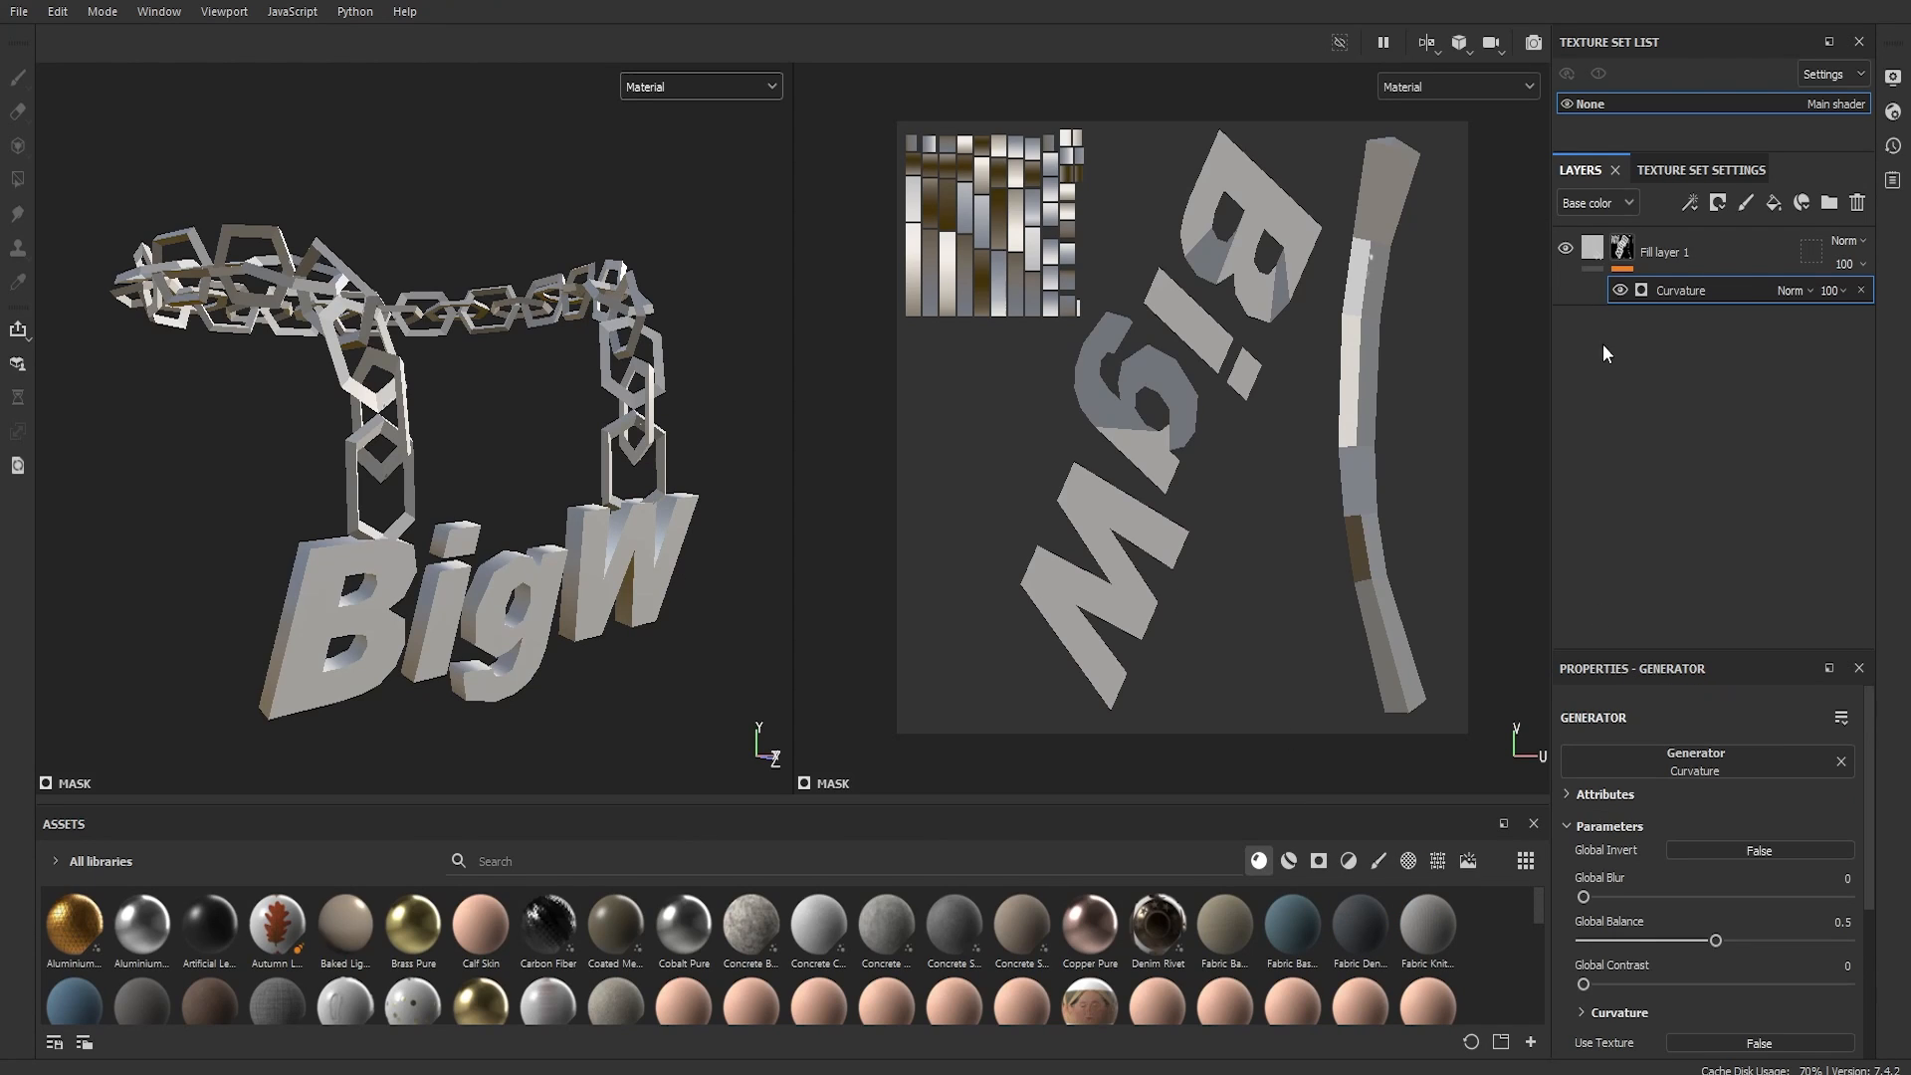
Step: Set the fill layer's base color to a golden orange, about C68201
{"action": "left_click", "coordinate": [1593, 248]}
{"action": "scroll", "coordinate": [1730, 846], "scroll_direction": "down", "scroll_amount": 5}
{"action": "left_click", "coordinate": [1742, 912]}
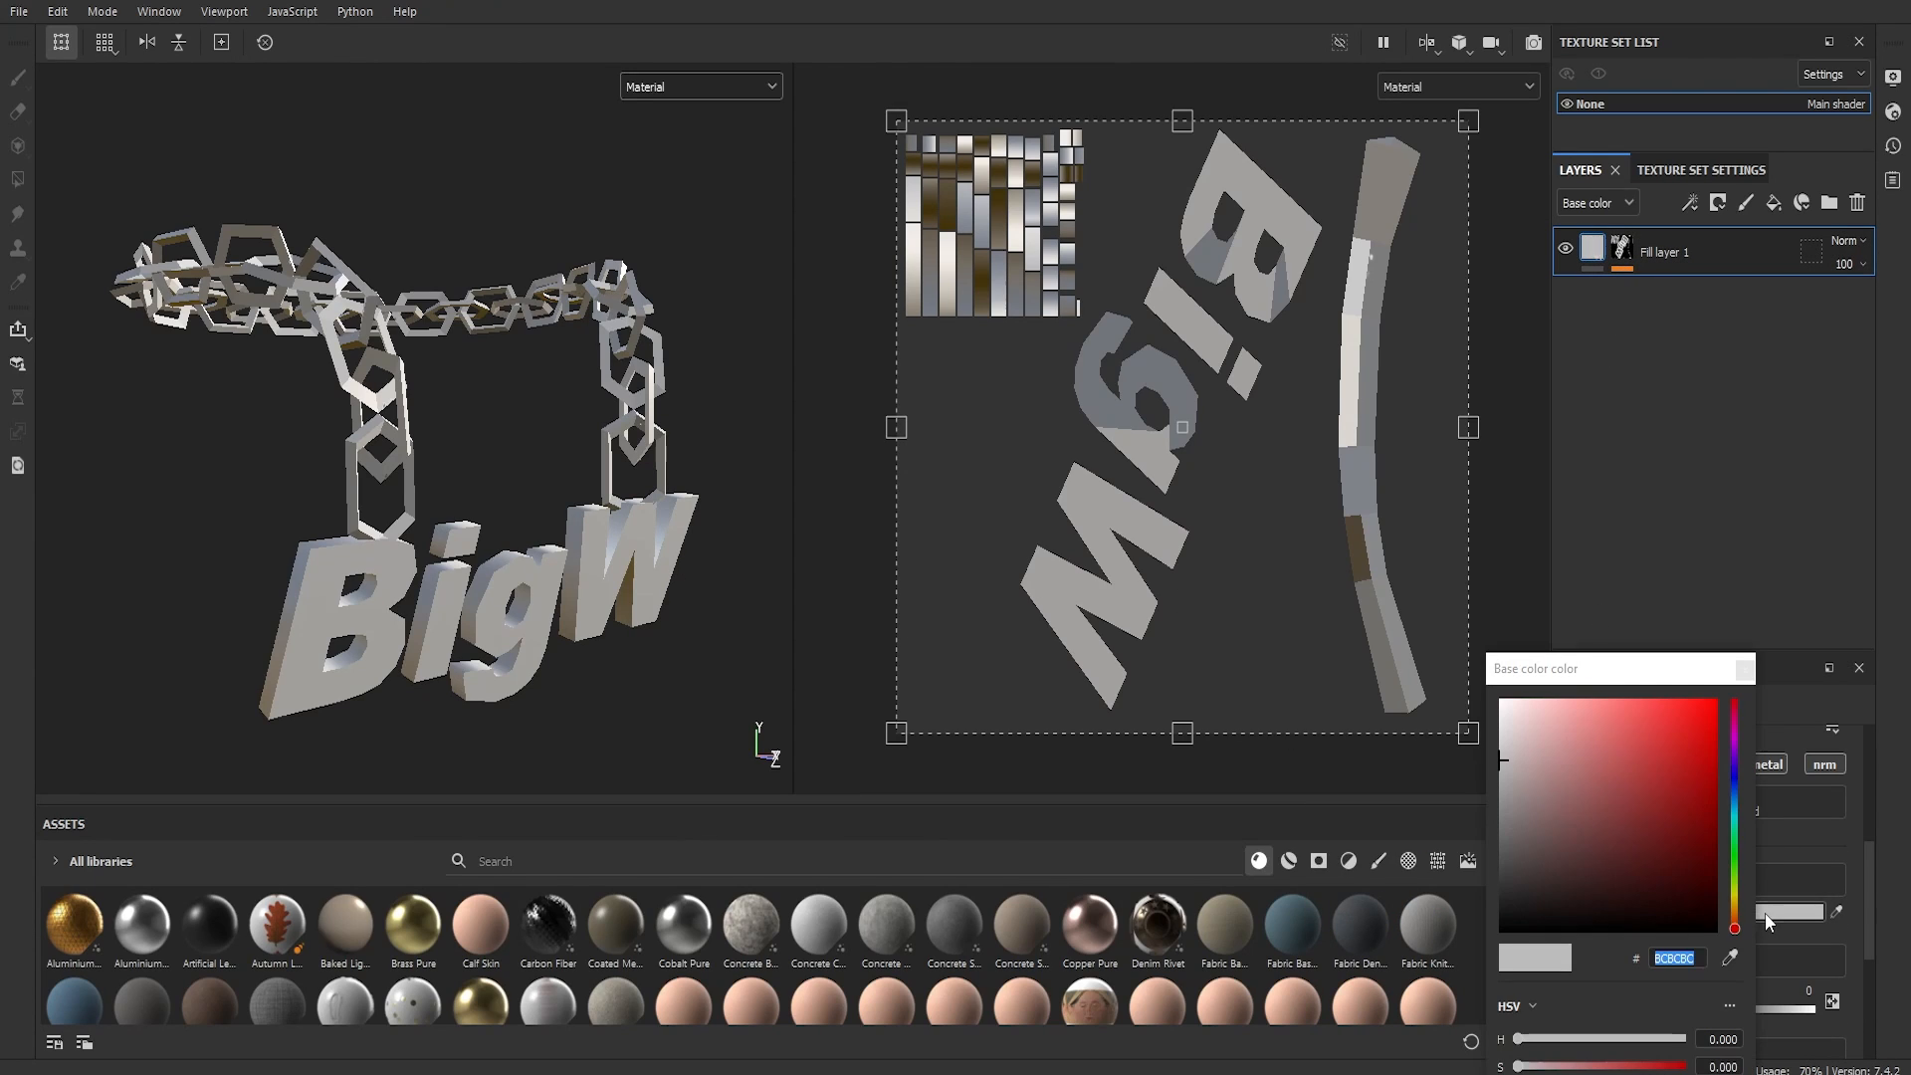
{"action": "left_click", "coordinate": [1736, 907]}
{"action": "left_click", "coordinate": [1713, 751]}
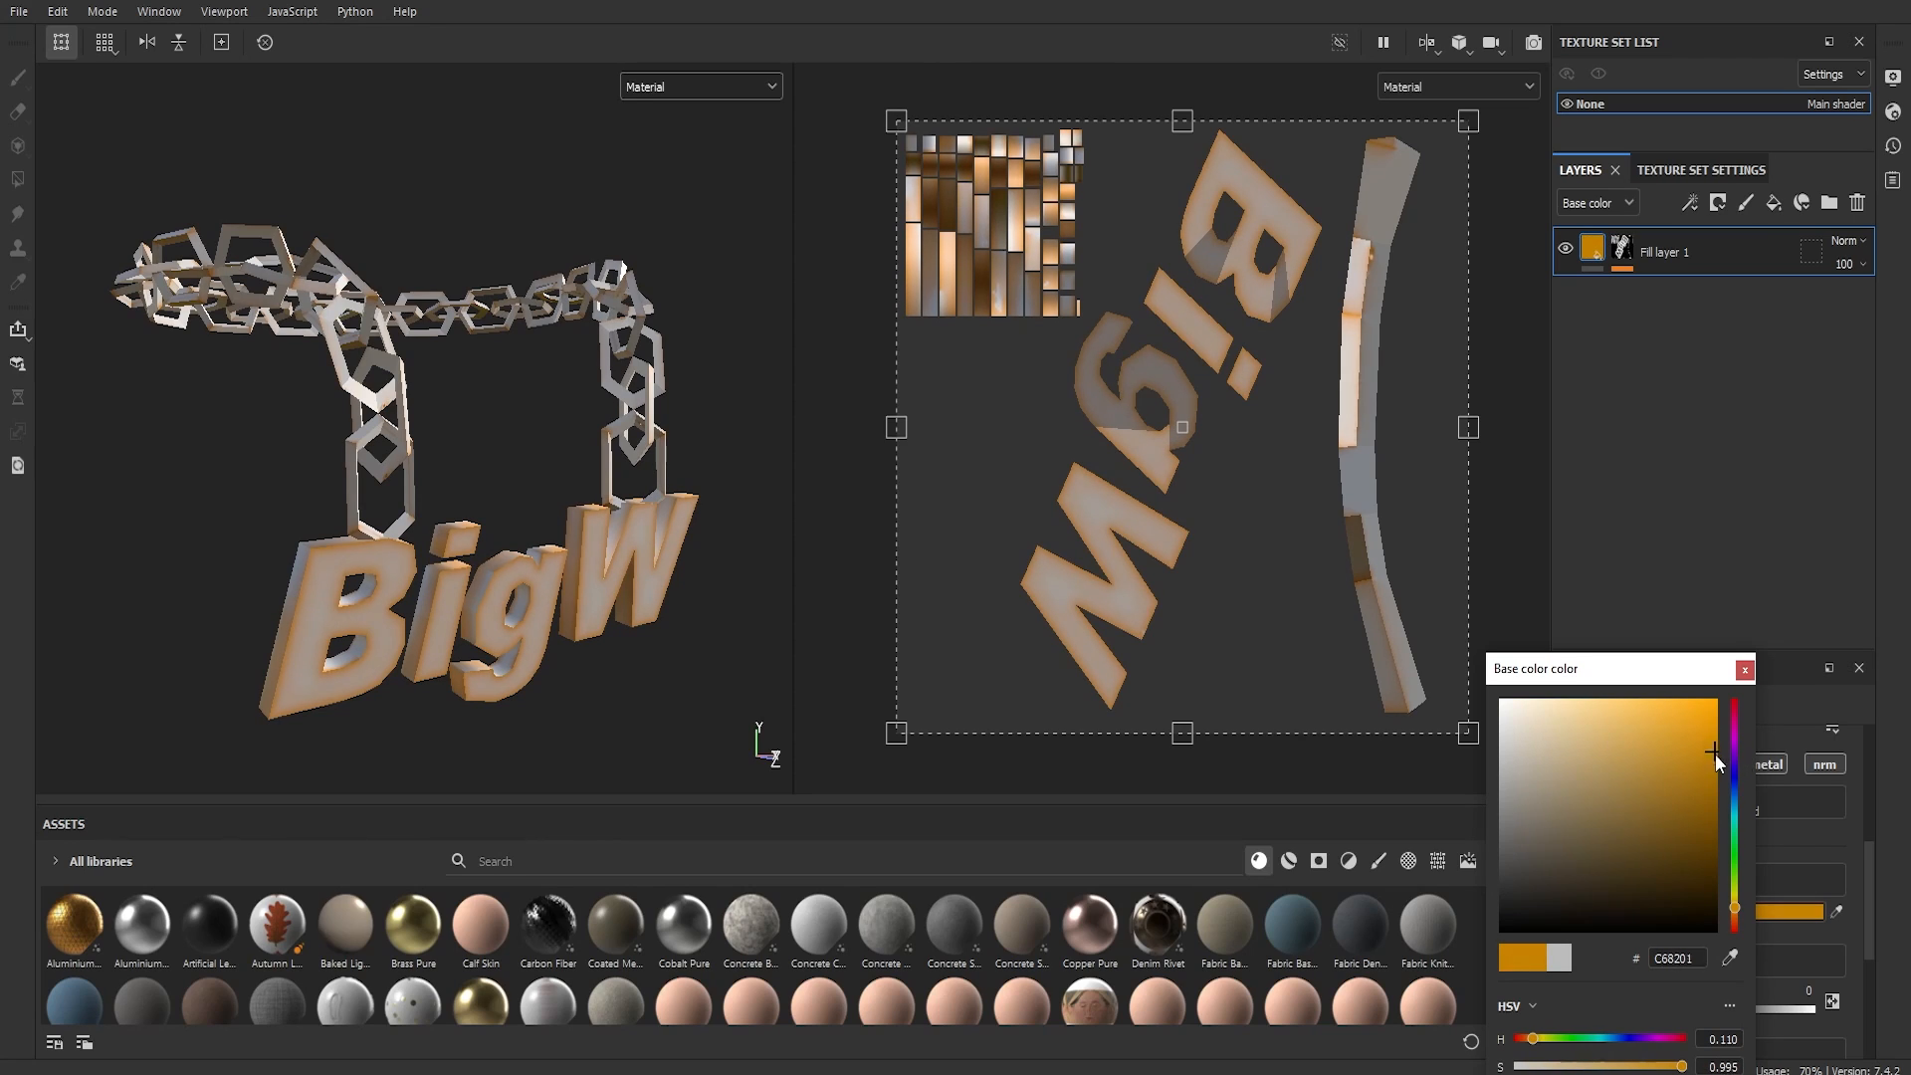
{"action": "left_click", "coordinate": [1716, 754]}
{"action": "left_click", "coordinate": [1745, 669]}
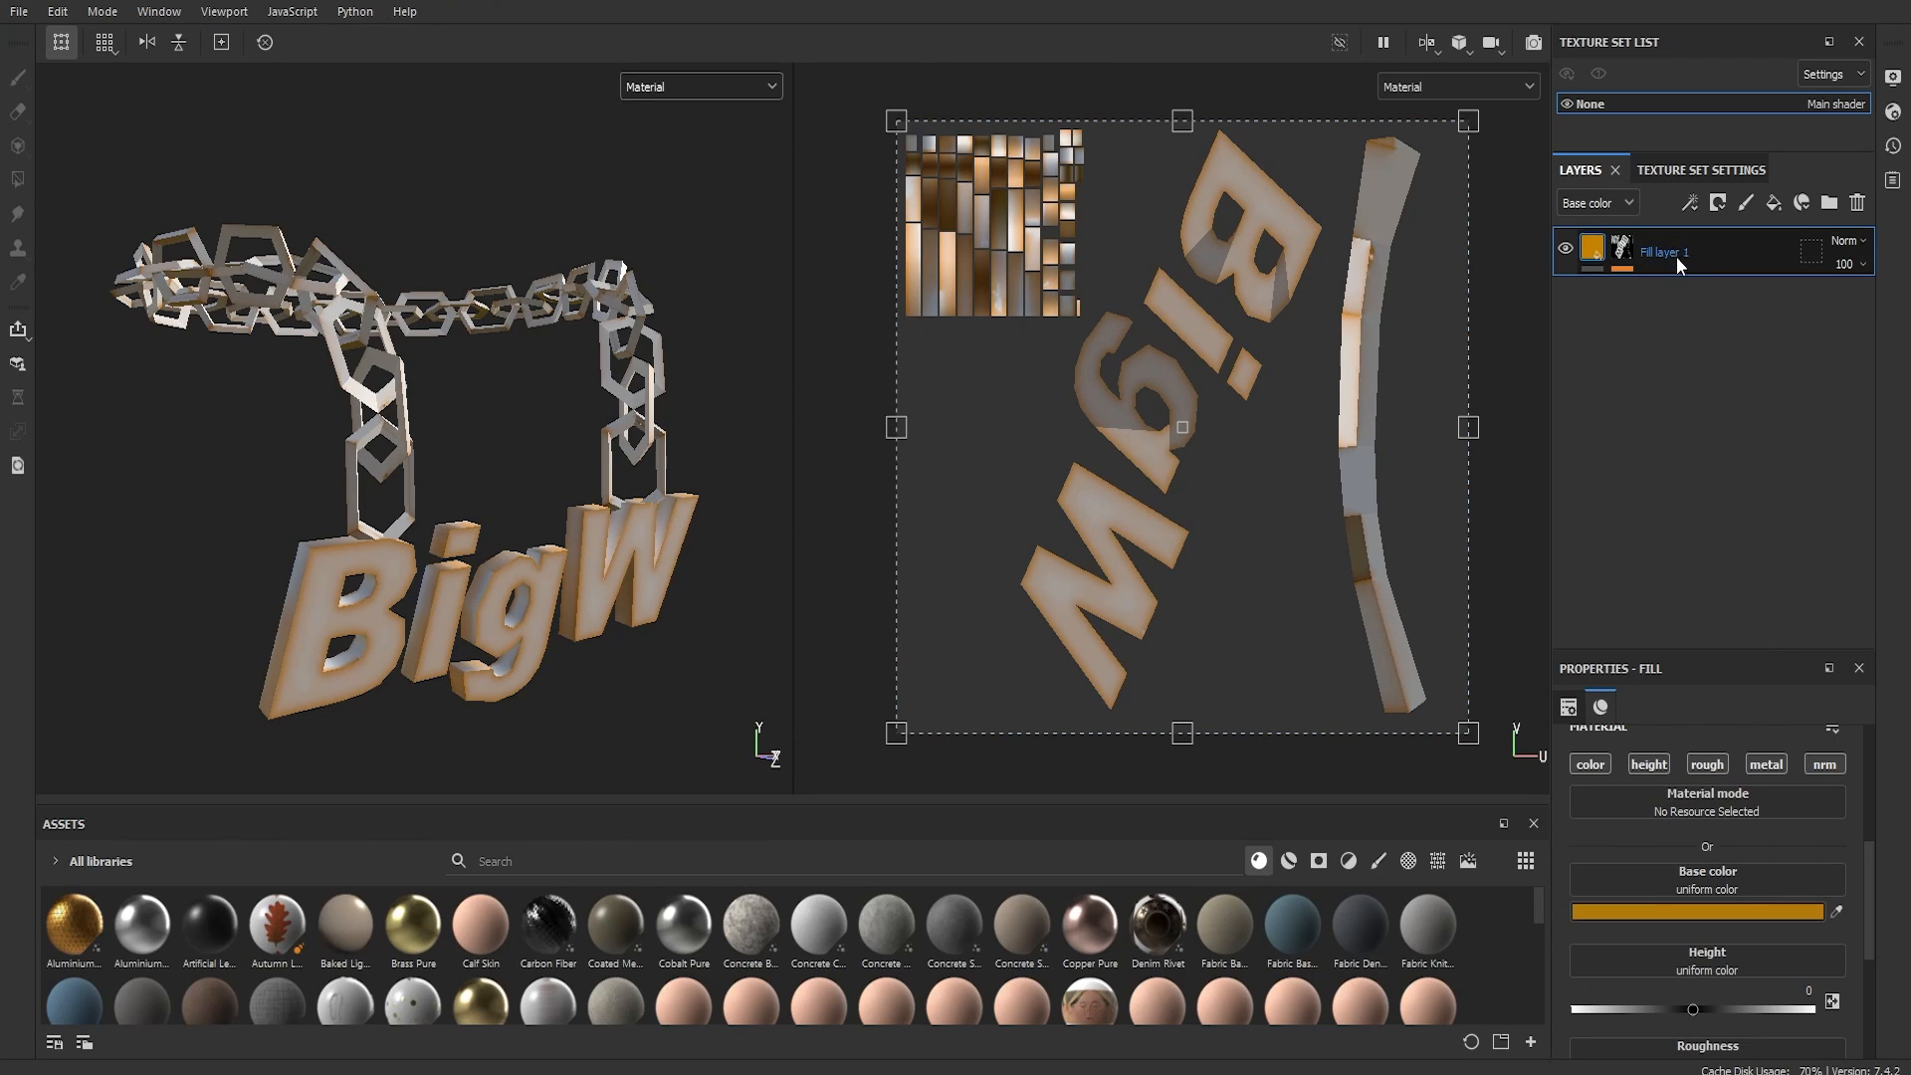
Step: Add a second fill layer beneath the masked one and set its base color to a bright golden yellow, about FFAF00
{"action": "left_click", "coordinate": [1774, 202]}
{"action": "left_click", "coordinate": [1697, 912]}
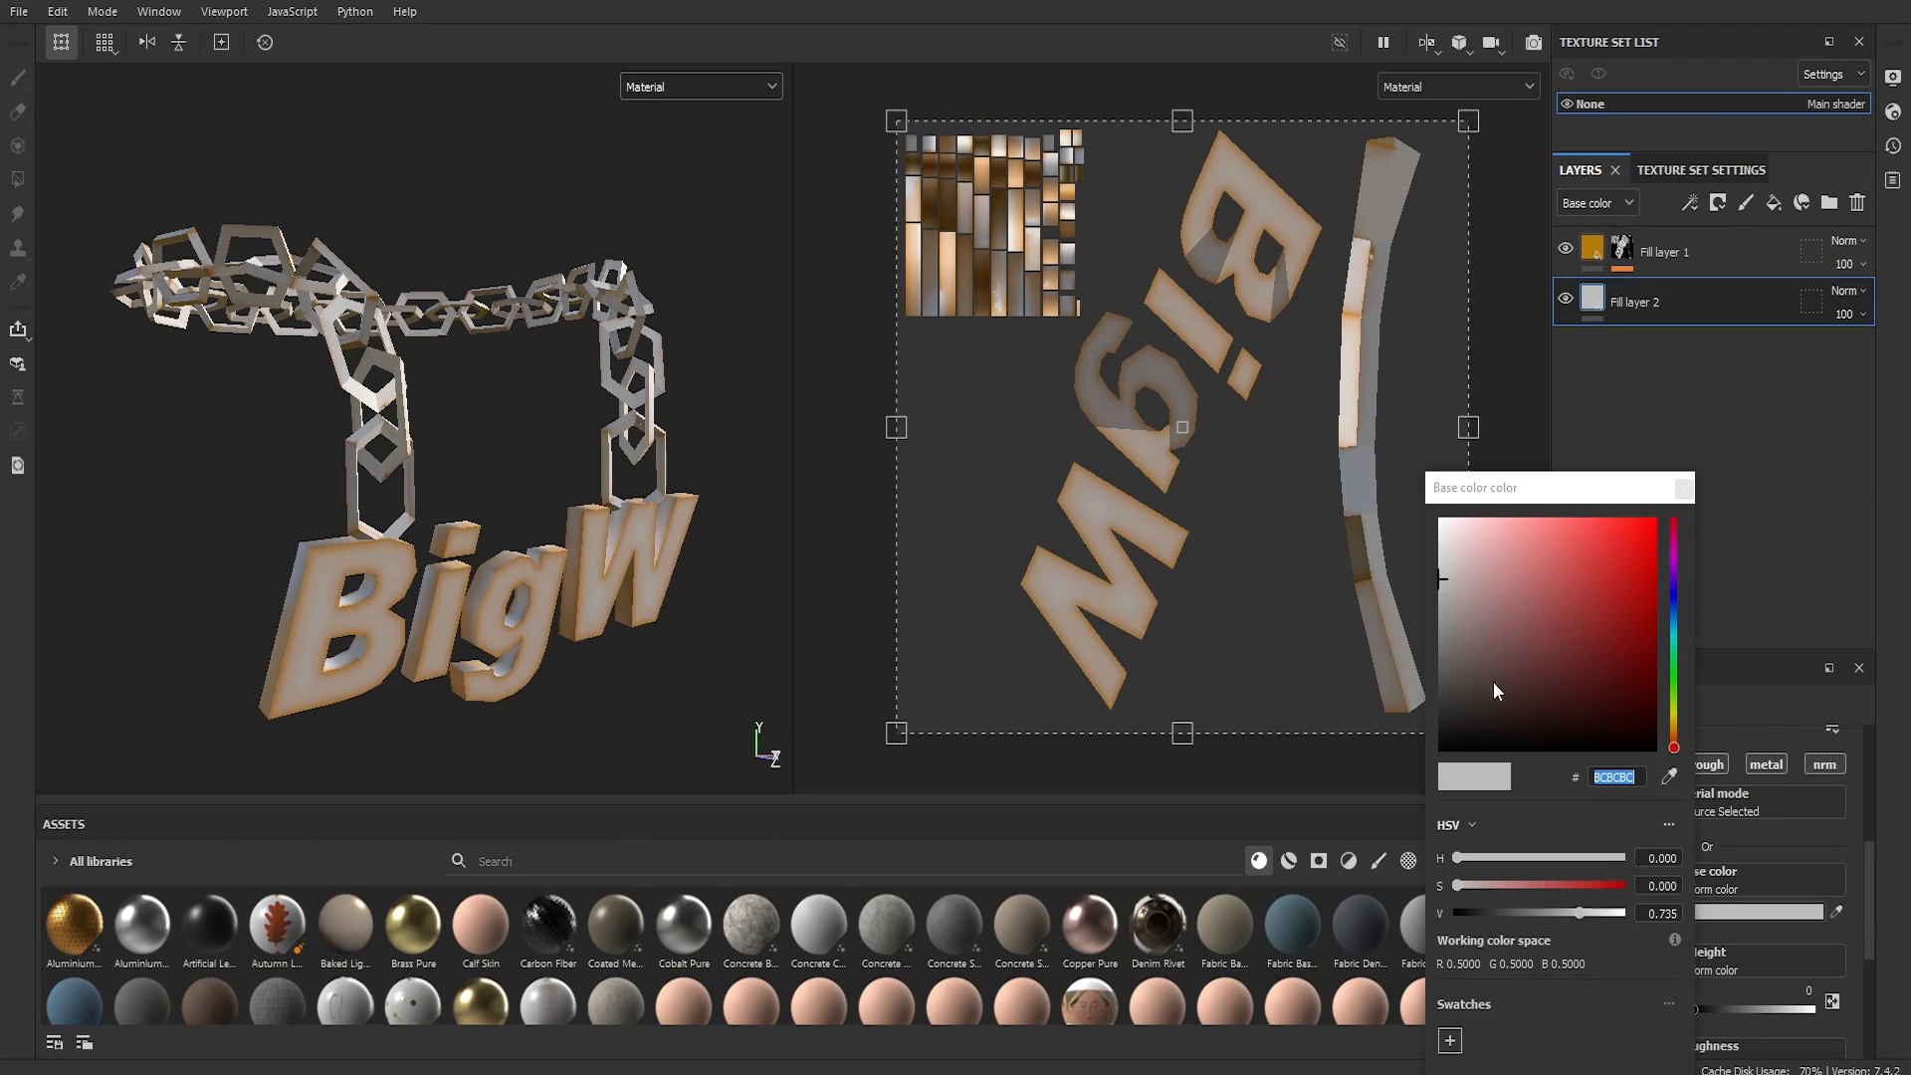
{"action": "left_click_drag", "start_coordinate": [1674, 689], "coordinate": [1675, 725]}
{"action": "left_click", "coordinate": [1654, 553]}
{"action": "left_click", "coordinate": [1650, 520]}
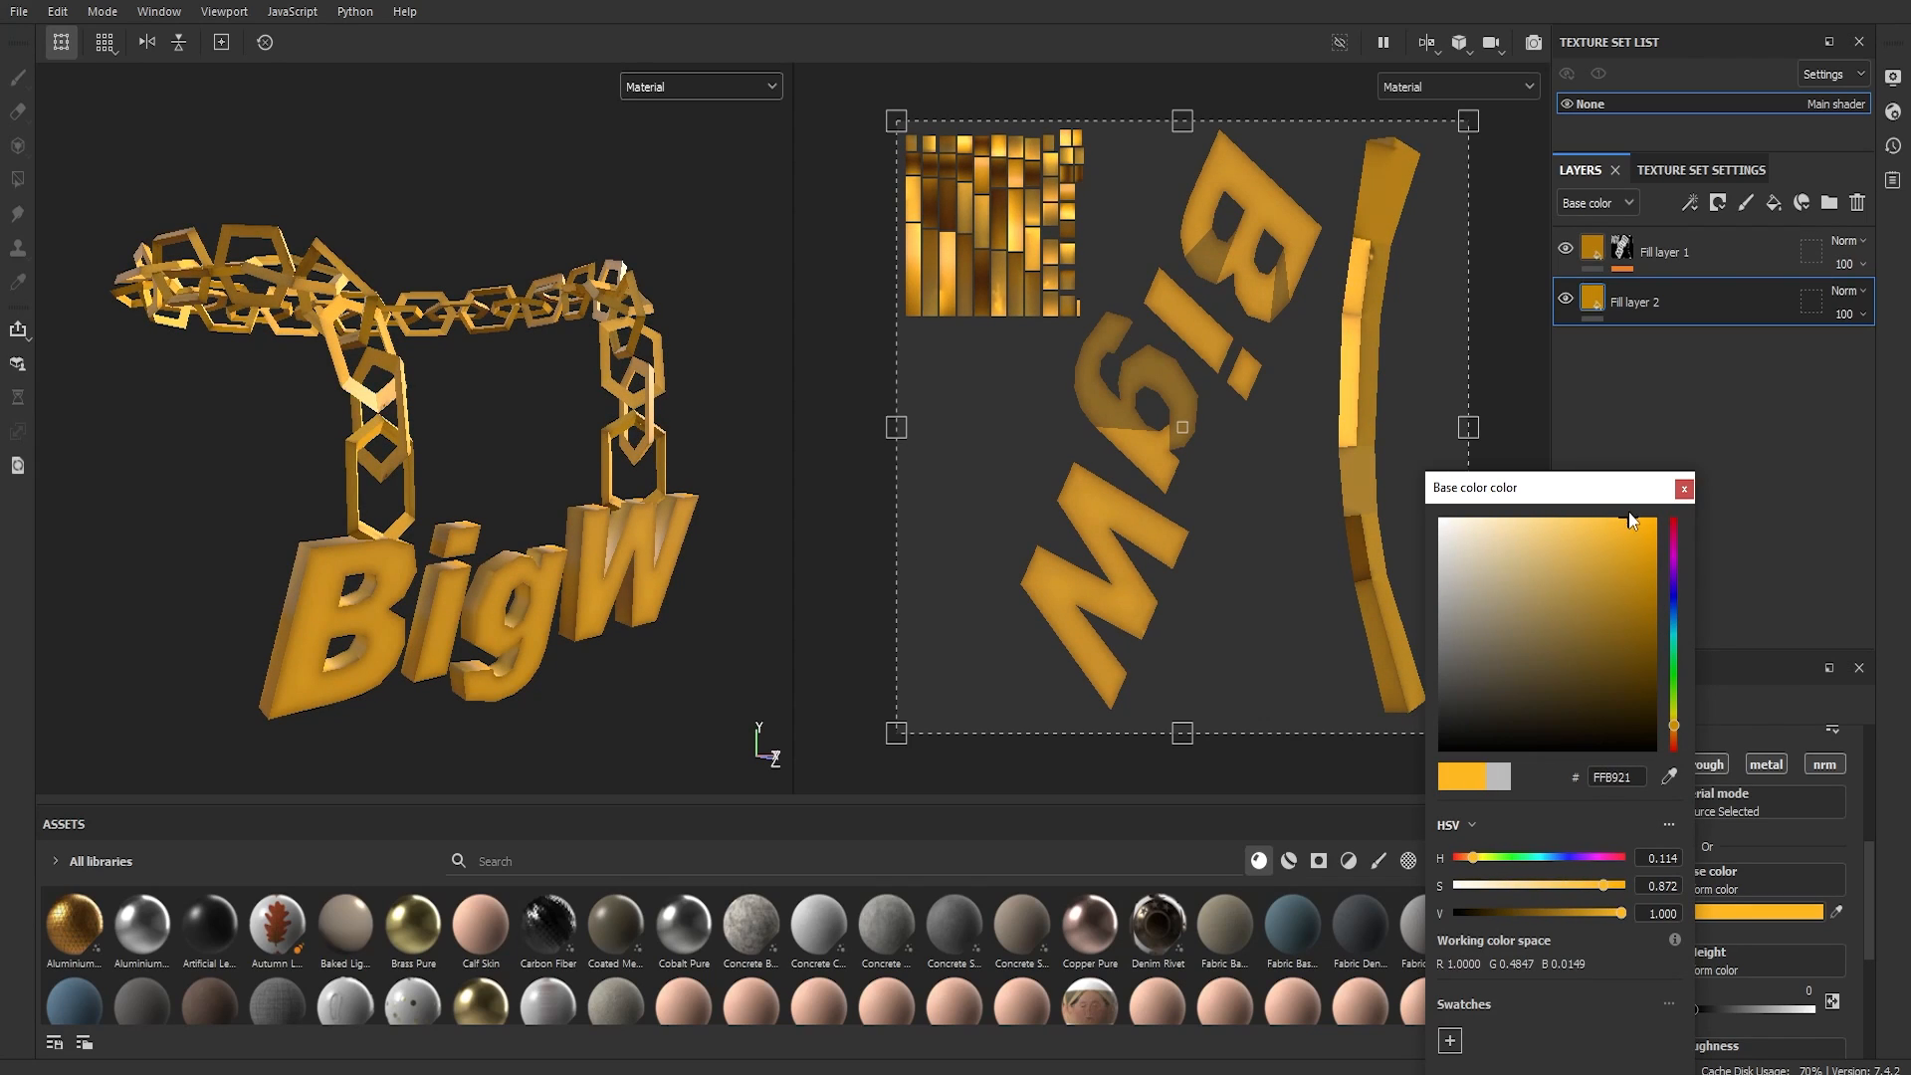
{"action": "mouse_move", "coordinate": [509, 429]}
{"action": "left_mouse_down", "text": "alt"}
{"action": "mouse_move", "coordinate": [205, 405]}
{"action": "mouse_move", "coordinate": [498, 428]}
{"action": "left_mouse_up", "text": "alt"}
{"action": "right_click_drag", "start_coordinate": [298, 588], "coordinate": [384, 478], "text": "alt"}
{"action": "middle_click_drag", "start_coordinate": [384, 478], "coordinate": [542, 708], "text": "alt"}
{"action": "left_click_drag", "start_coordinate": [545, 706], "coordinate": [464, 596], "text": "alt"}
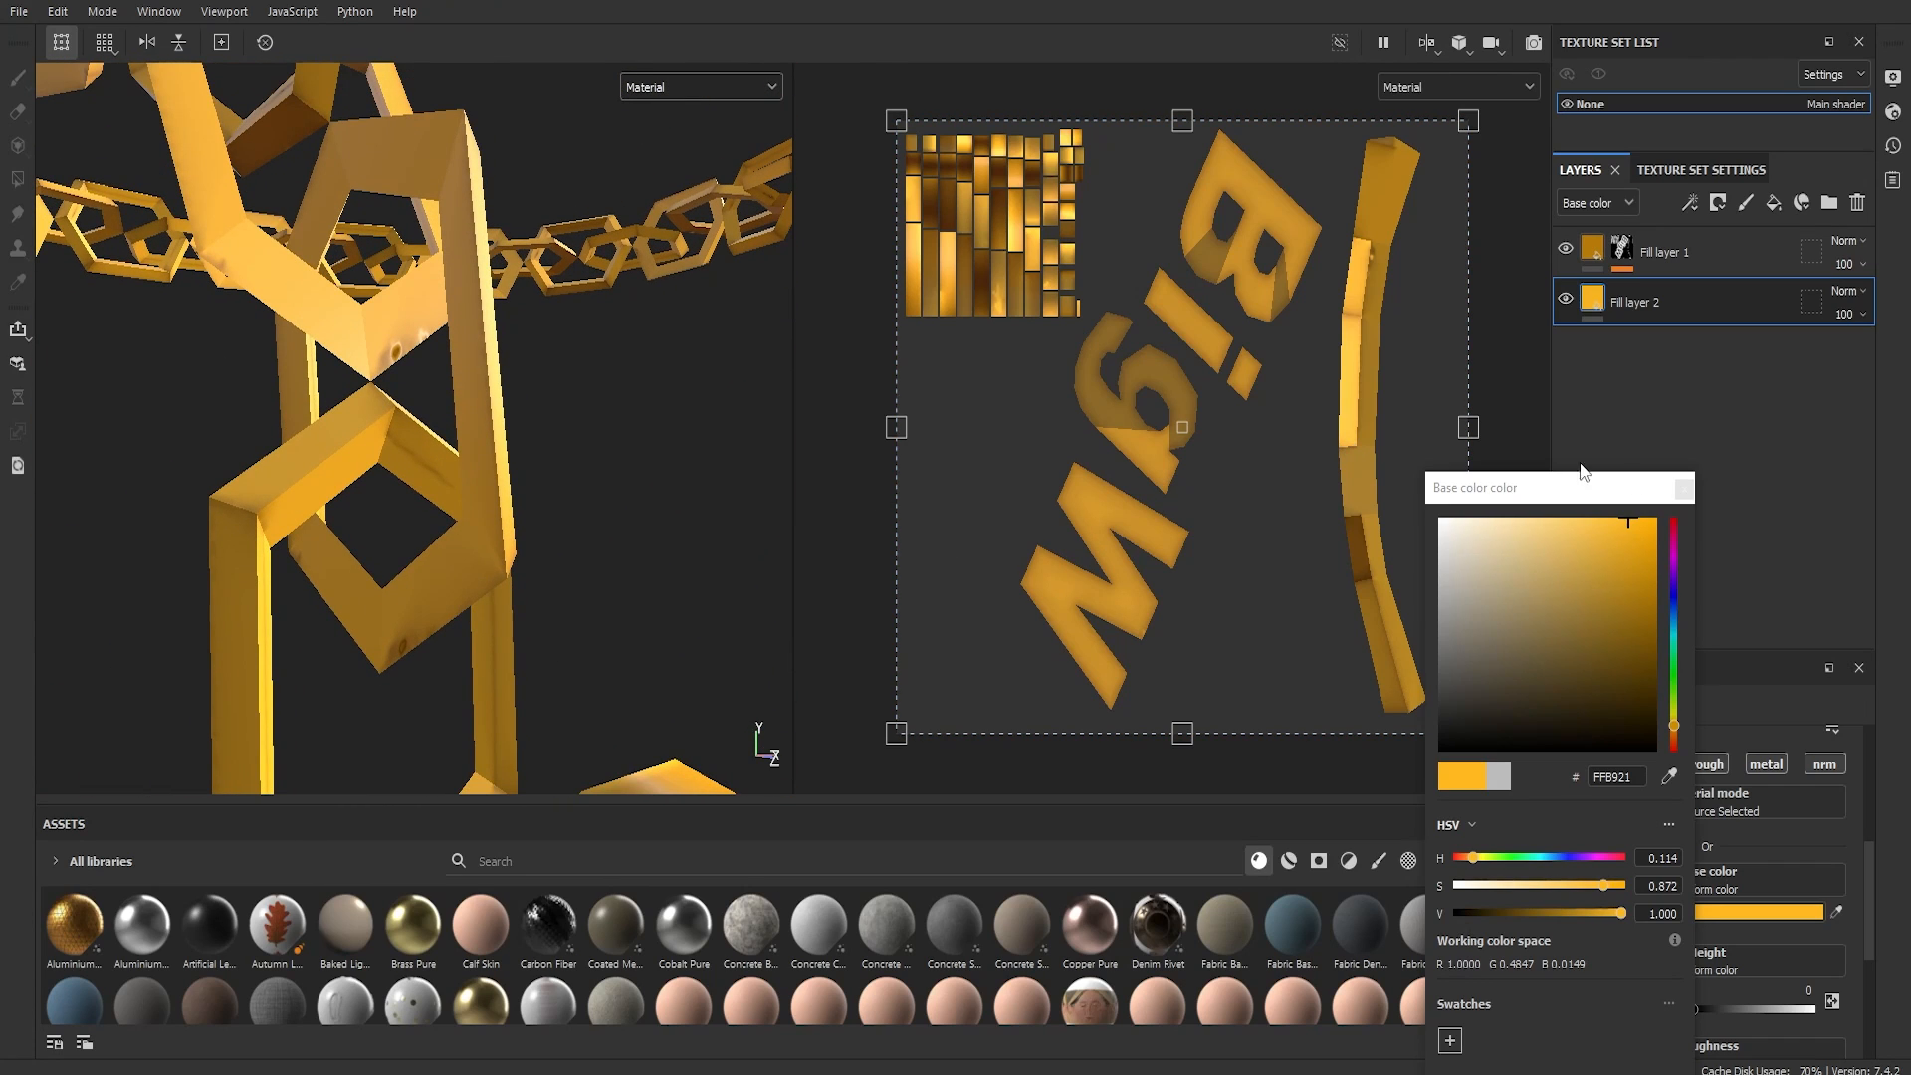
{"action": "left_click", "coordinate": [1684, 489]}
Step: Darken the masked Fill layer 1's base color to a brownish gold, about 9E6800
{"action": "left_click", "coordinate": [1672, 252]}
{"action": "left_click", "coordinate": [1697, 910]}
{"action": "left_click", "coordinate": [1648, 625]}
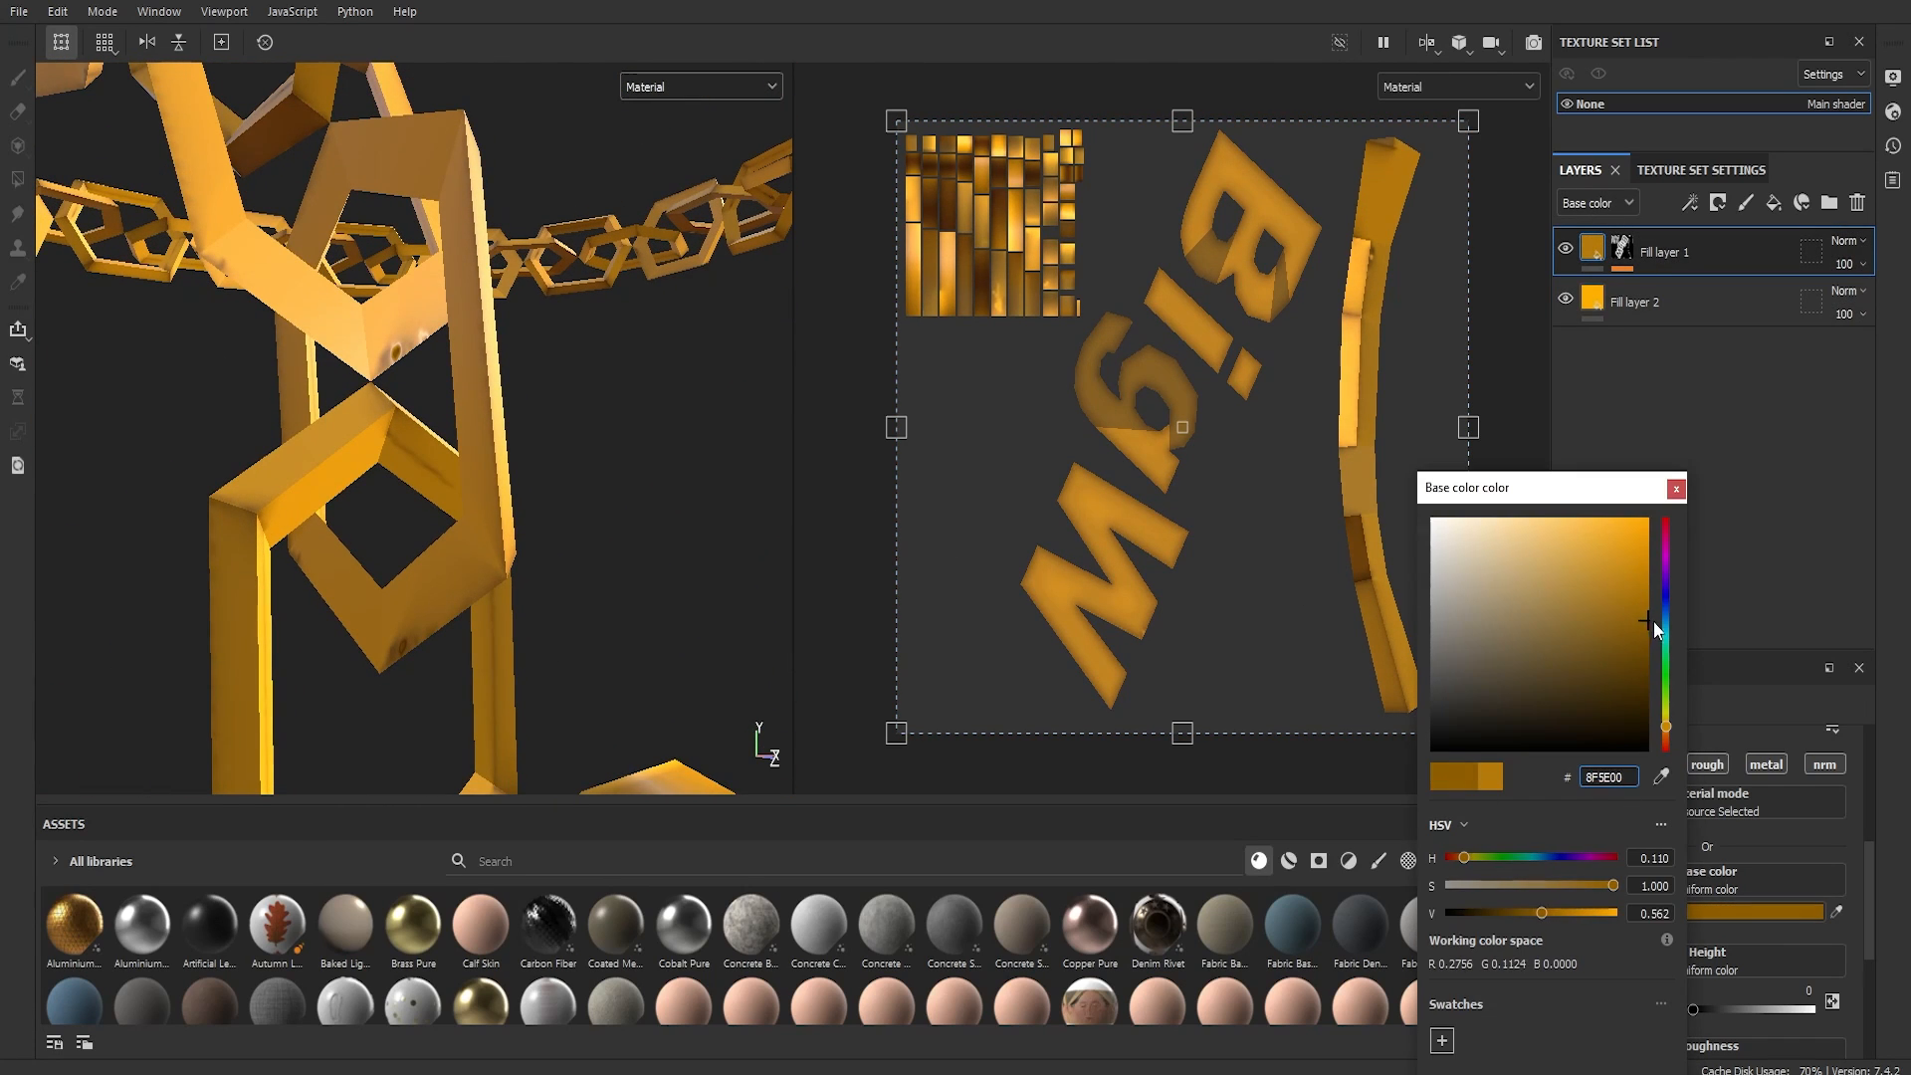
{"action": "scroll", "coordinate": [505, 544], "scroll_direction": "down", "scroll_amount": 3}
{"action": "scroll", "coordinate": [505, 545], "scroll_direction": "down", "scroll_amount": 4}
{"action": "middle_click_drag", "start_coordinate": [524, 628], "coordinate": [428, 512], "text": "alt"}
{"action": "left_click", "coordinate": [1649, 606]}
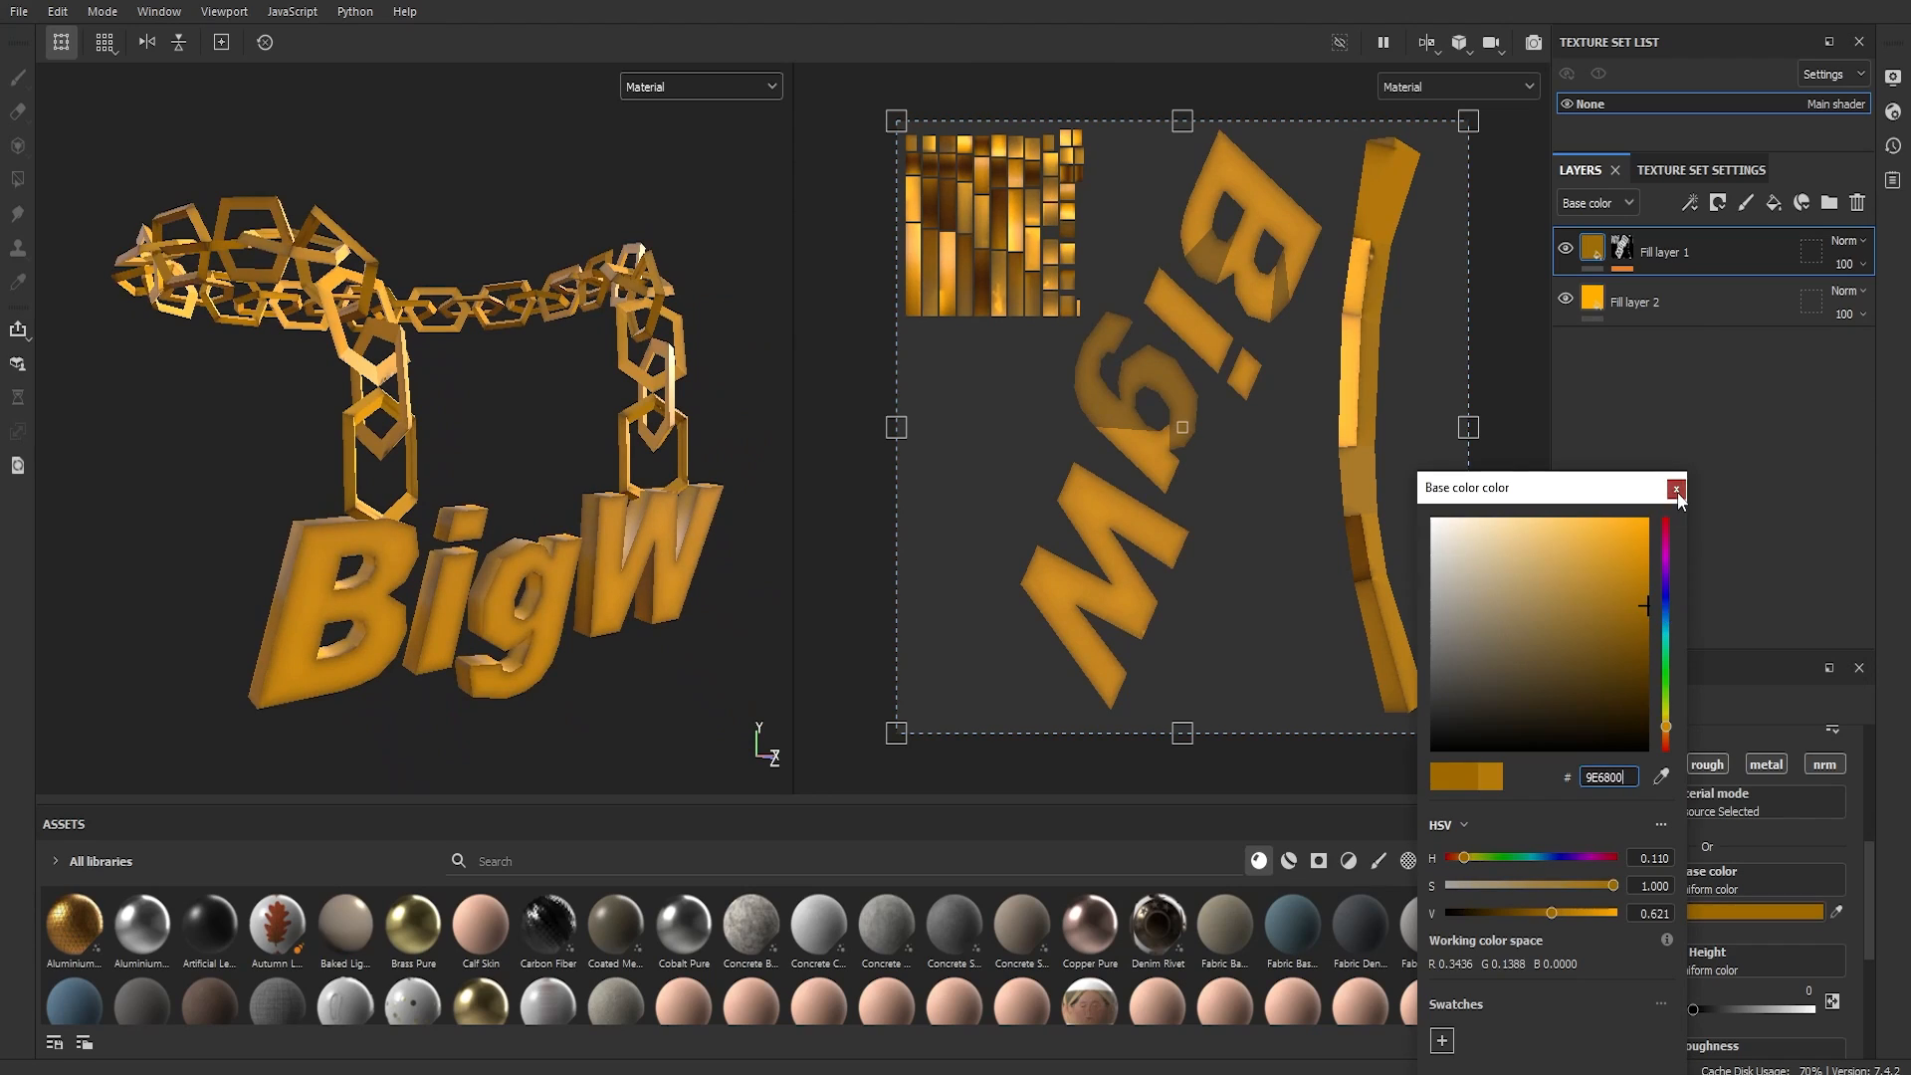
{"action": "left_click", "coordinate": [1676, 490]}
Step: Try a Blur Slope filter on Fill layer 1's mask and remove it again
{"action": "right_click", "coordinate": [1682, 254]}
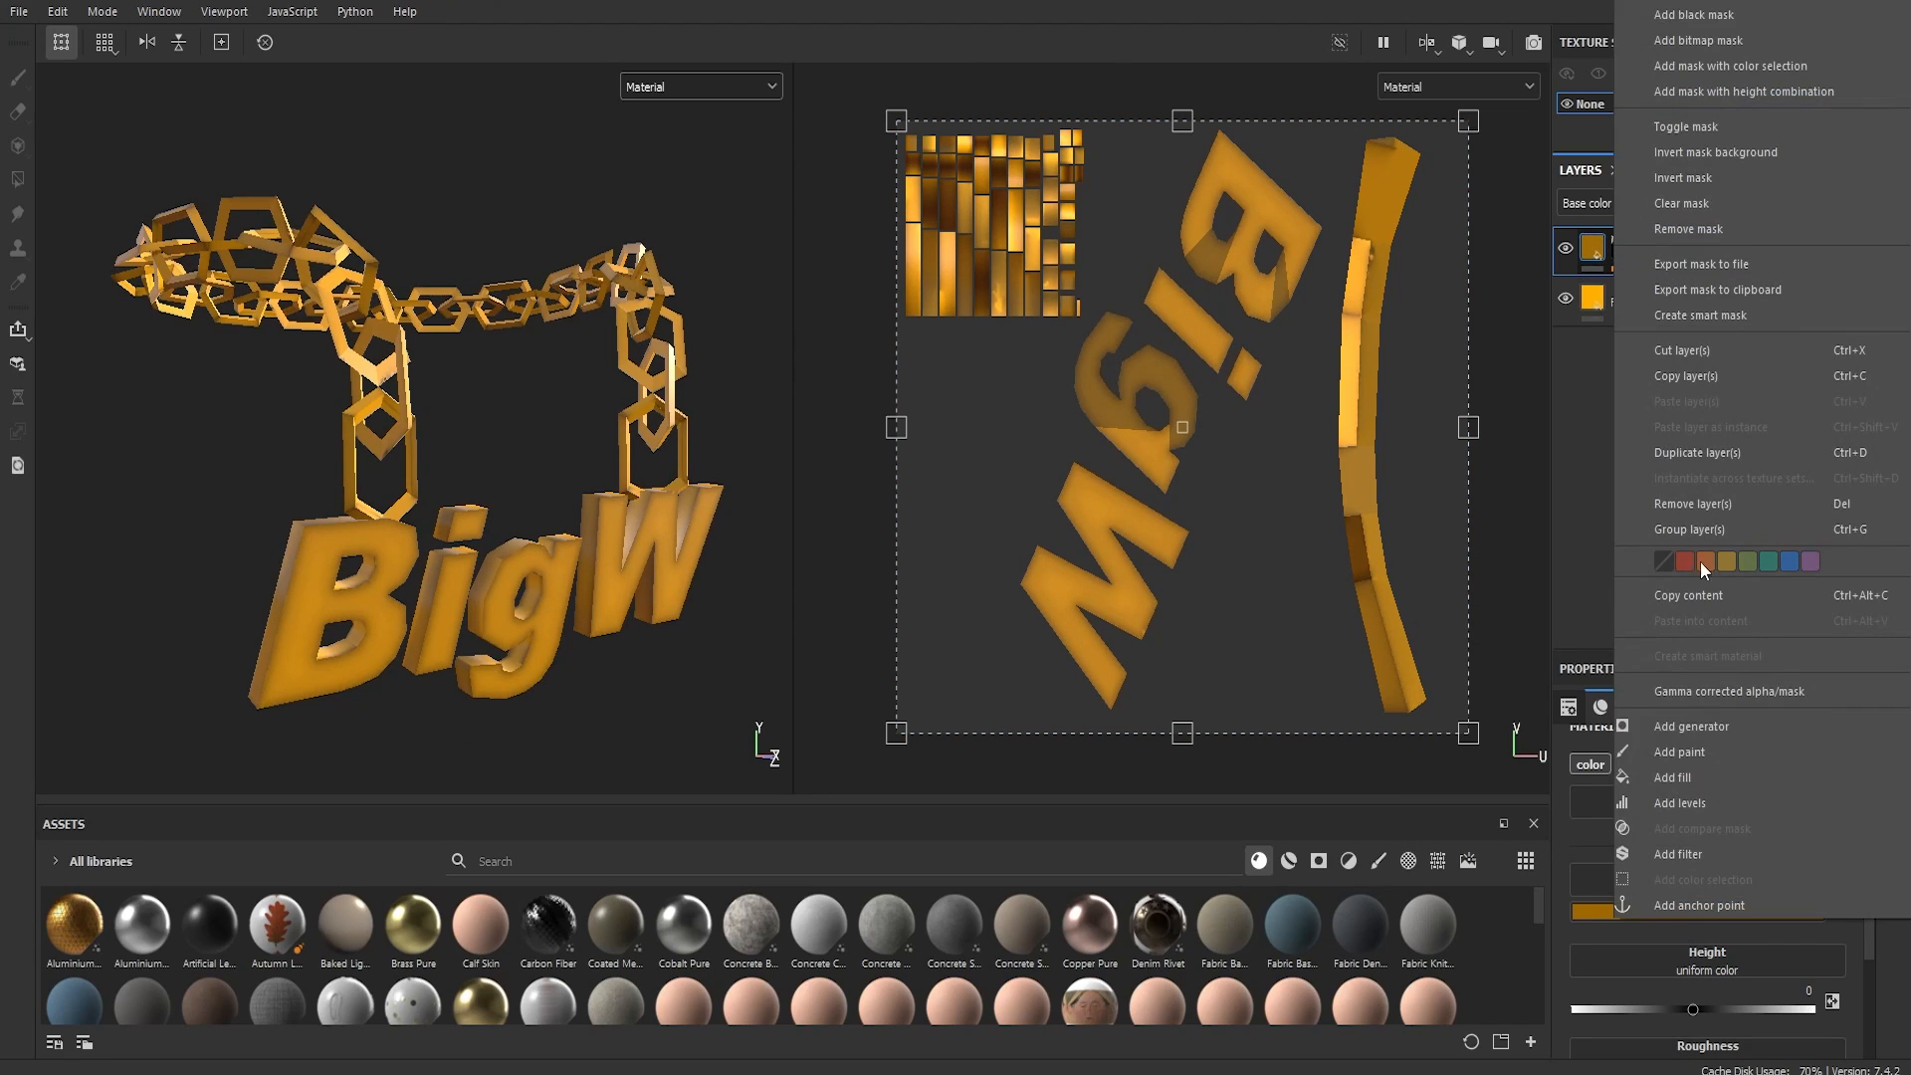
{"action": "left_click", "coordinate": [1590, 488]}
{"action": "right_click", "coordinate": [1624, 253]}
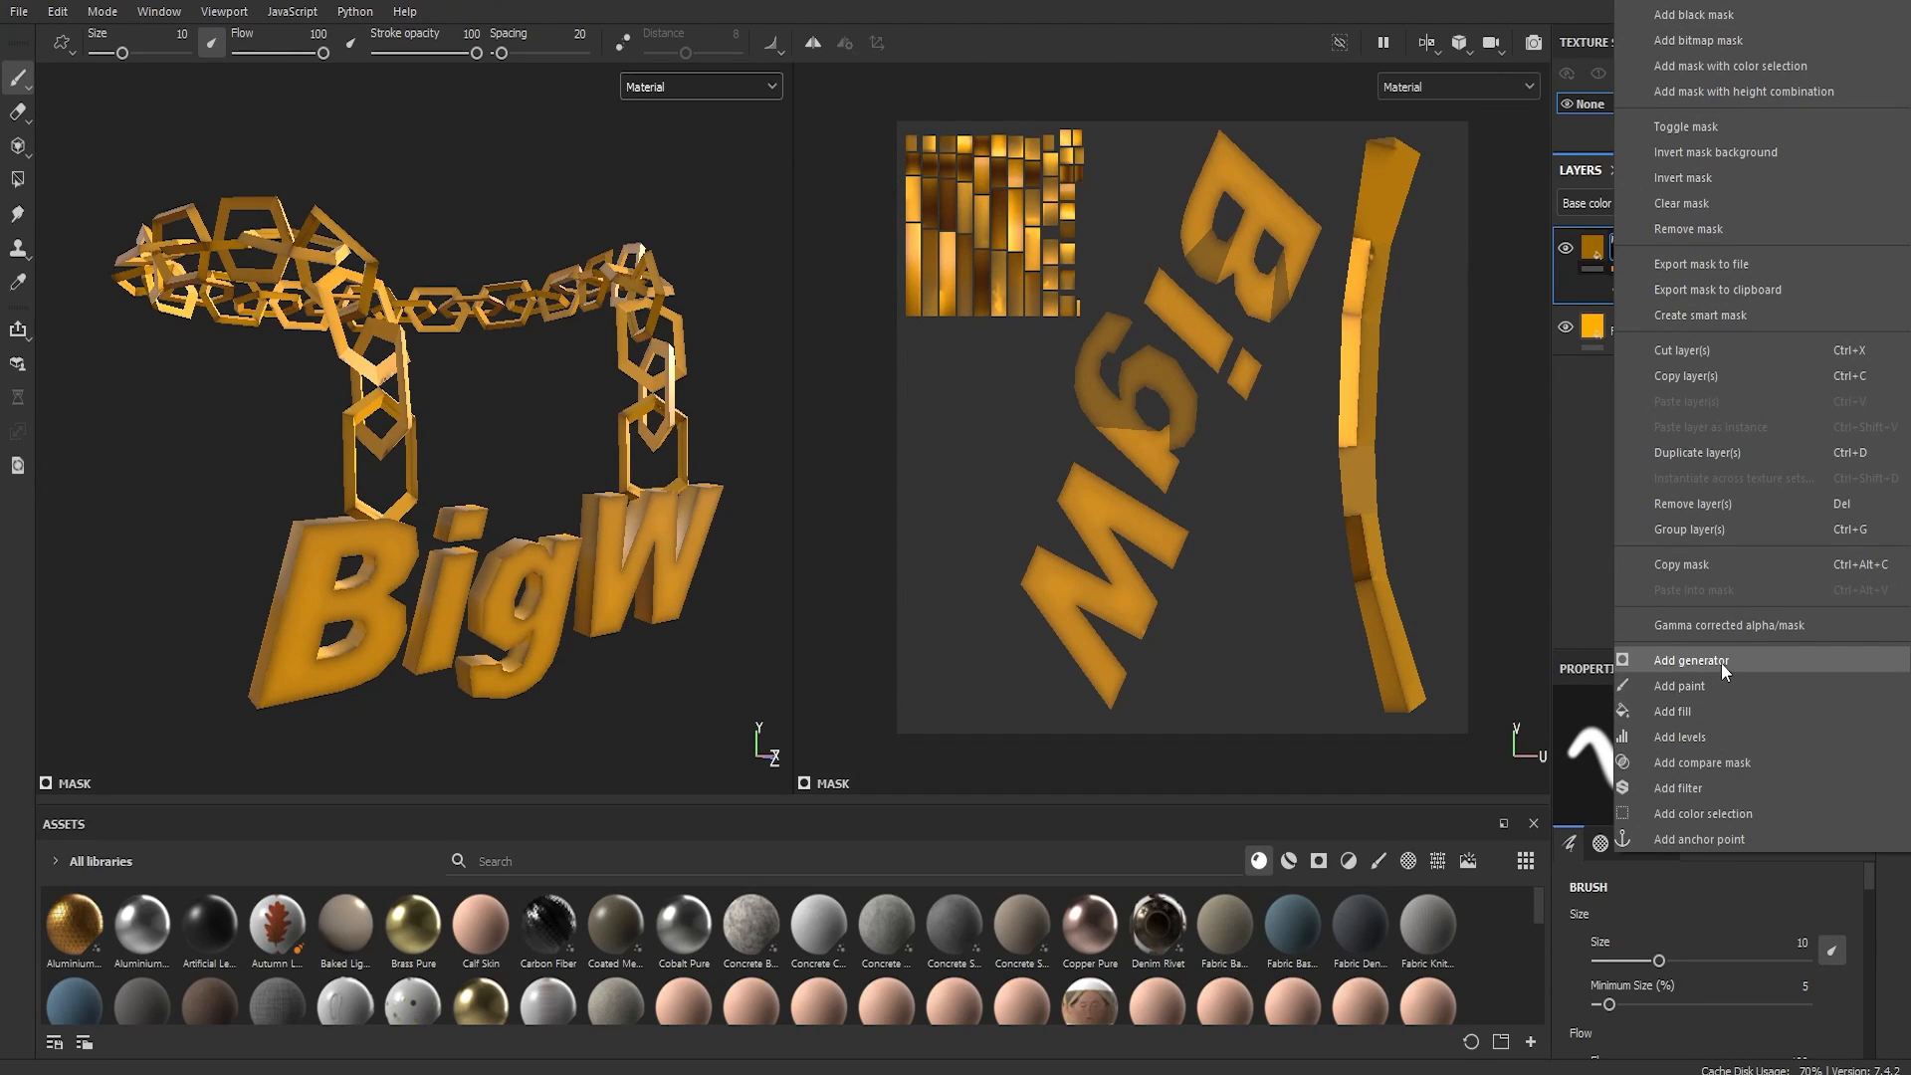
{"action": "left_click", "coordinate": [1677, 789]}
{"action": "left_click", "coordinate": [1704, 757]}
{"action": "type", "text": "blu"}
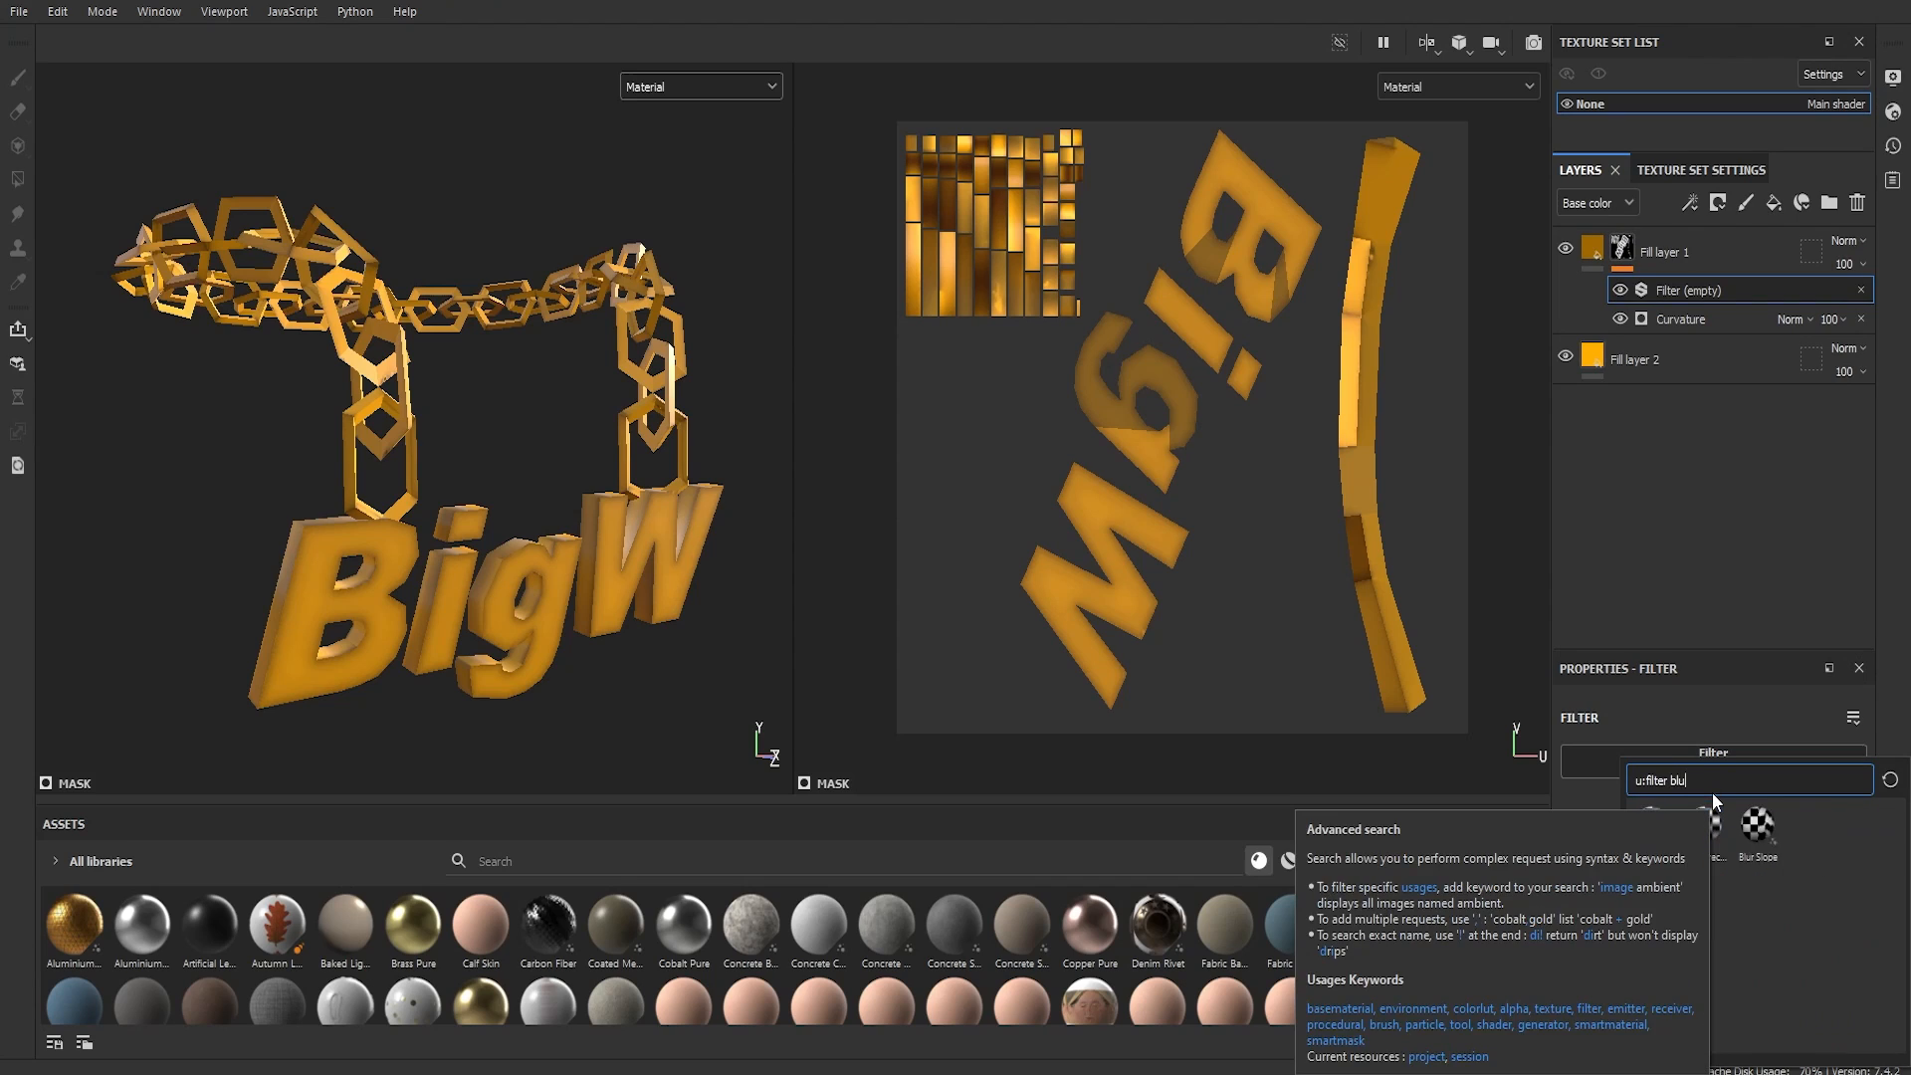
{"action": "left_click", "coordinate": [1758, 824]}
{"action": "scroll", "coordinate": [1624, 805], "scroll_direction": "down", "scroll_amount": 1}
{"action": "left_click_drag", "start_coordinate": [1625, 807], "coordinate": [1523, 858]}
{"action": "key", "text": "Delete"}
Step: Add a Blur filter above the Curvature generator in Fill layer 1's mask and inspect the edges on the chain links
{"action": "right_click", "coordinate": [1628, 251]}
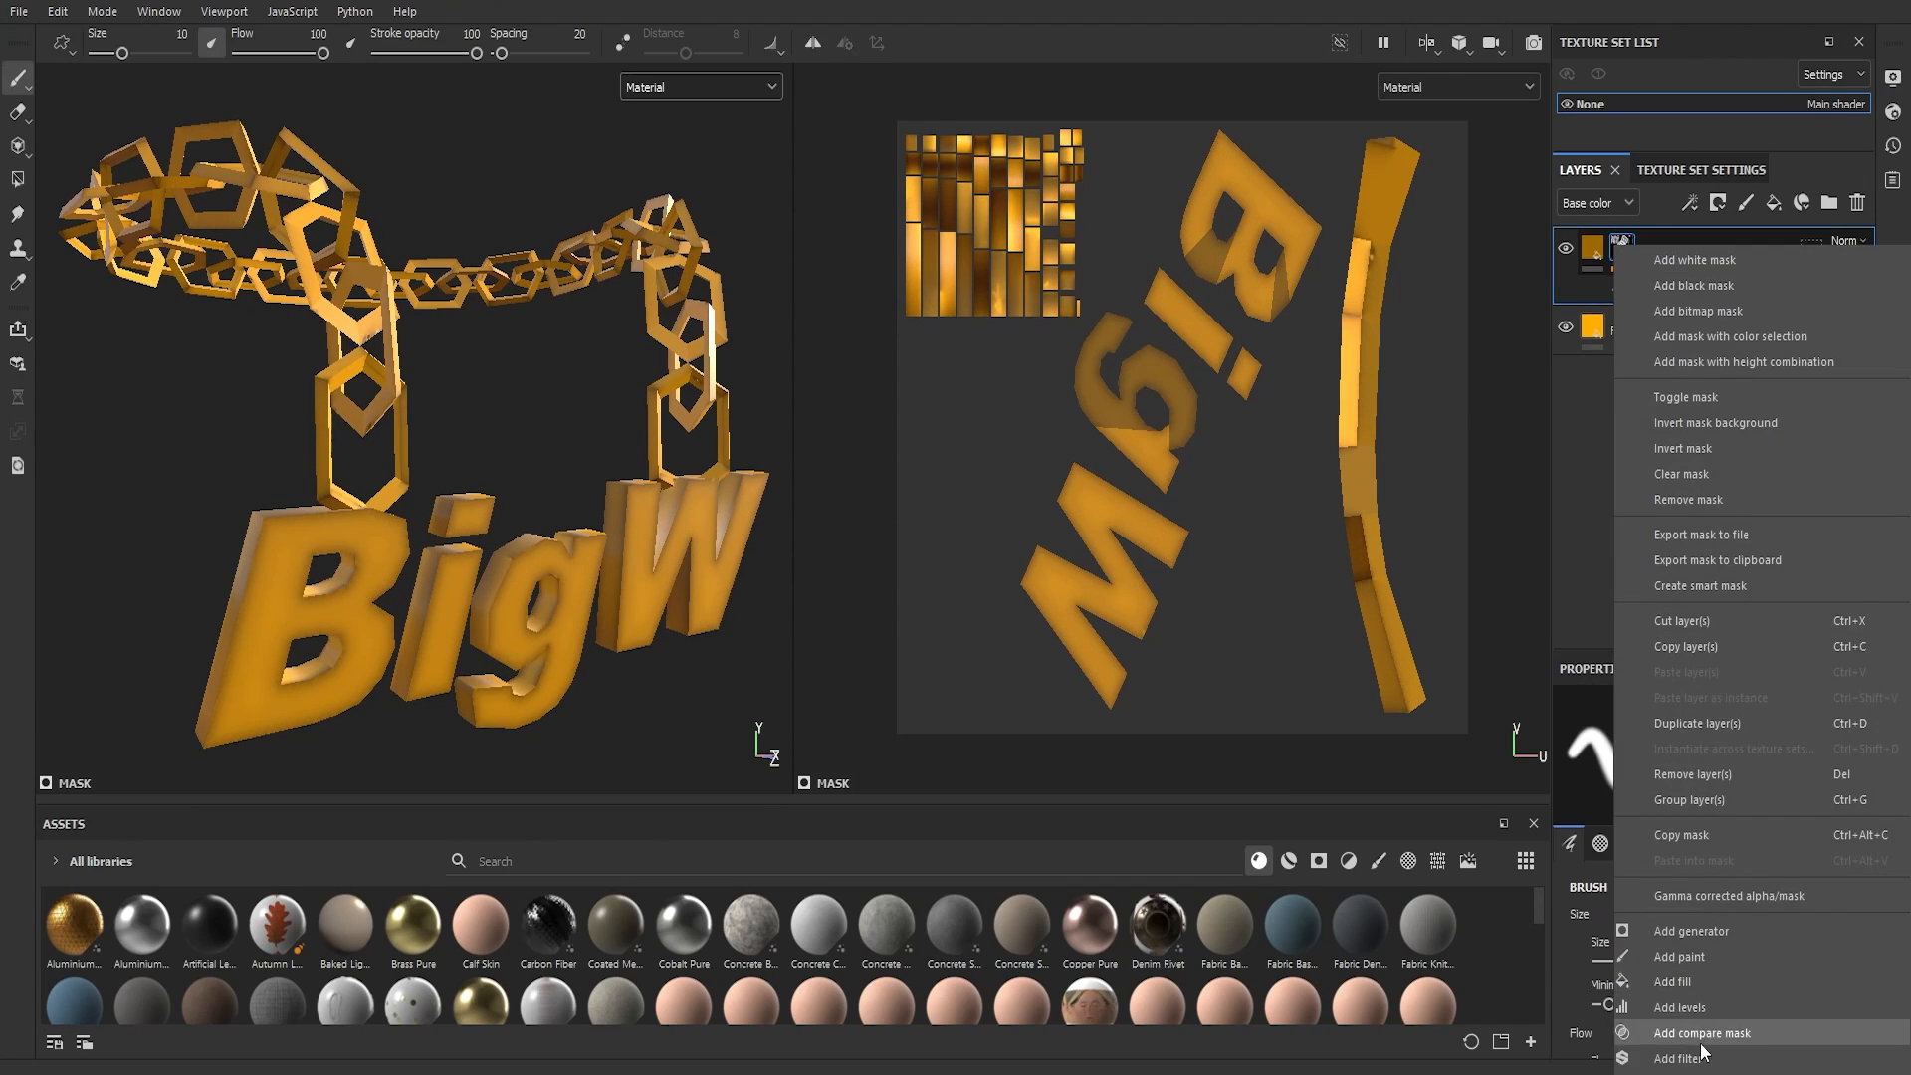
{"action": "left_click", "coordinate": [1814, 1057]}
{"action": "left_click", "coordinate": [1698, 760]}
{"action": "type", "text": "blu"}
{"action": "left_click", "coordinate": [1655, 834]}
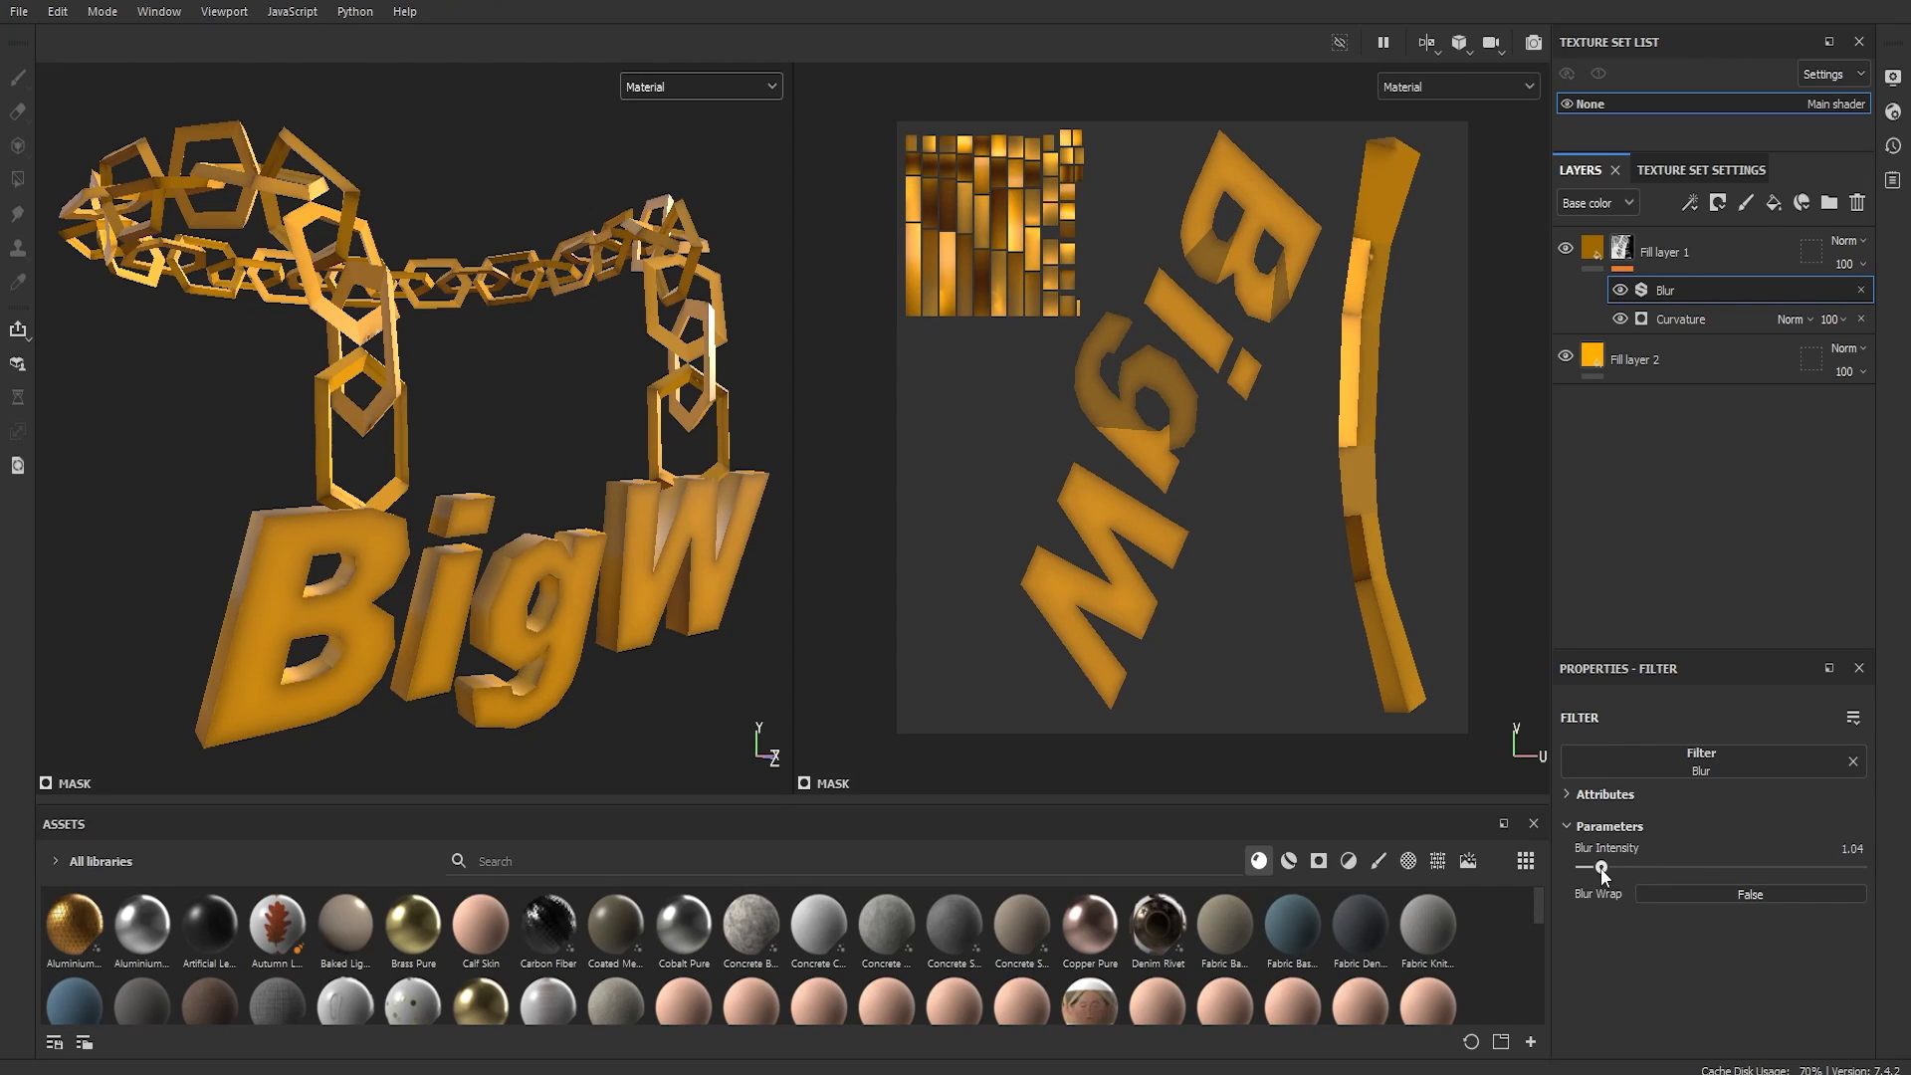
{"action": "scroll", "coordinate": [363, 320], "scroll_direction": "up", "scroll_amount": 3}
{"action": "middle_click_drag", "start_coordinate": [363, 321], "coordinate": [486, 500], "text": "alt"}
{"action": "scroll", "coordinate": [486, 500], "scroll_direction": "up", "scroll_amount": 2}
{"action": "left_click_drag", "start_coordinate": [486, 499], "coordinate": [505, 523], "text": "alt"}
{"action": "middle_click_drag", "start_coordinate": [505, 524], "coordinate": [550, 541], "text": "alt"}
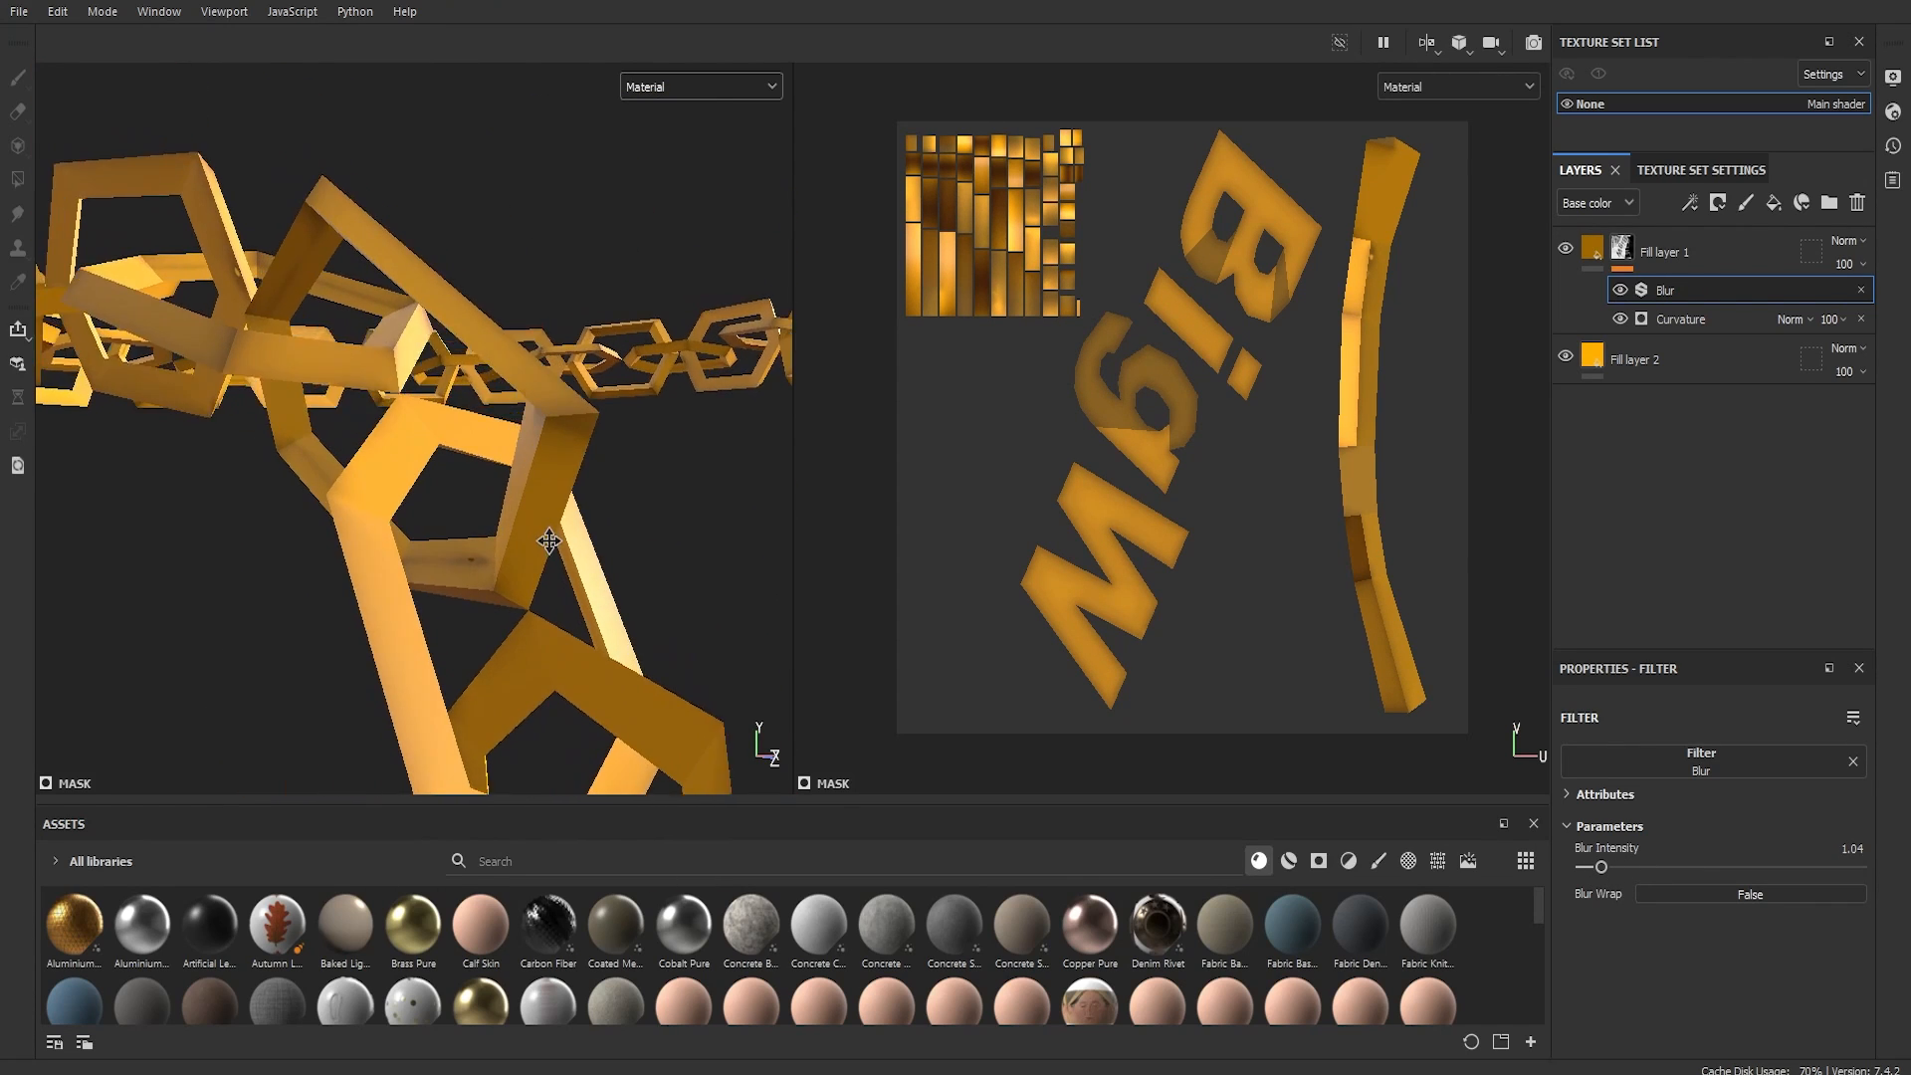
{"action": "scroll", "coordinate": [468, 552], "scroll_direction": "down", "scroll_amount": 10}
Step: Set the Curvature generator's Global Balance to 0.3
{"action": "left_click", "coordinate": [1682, 318]}
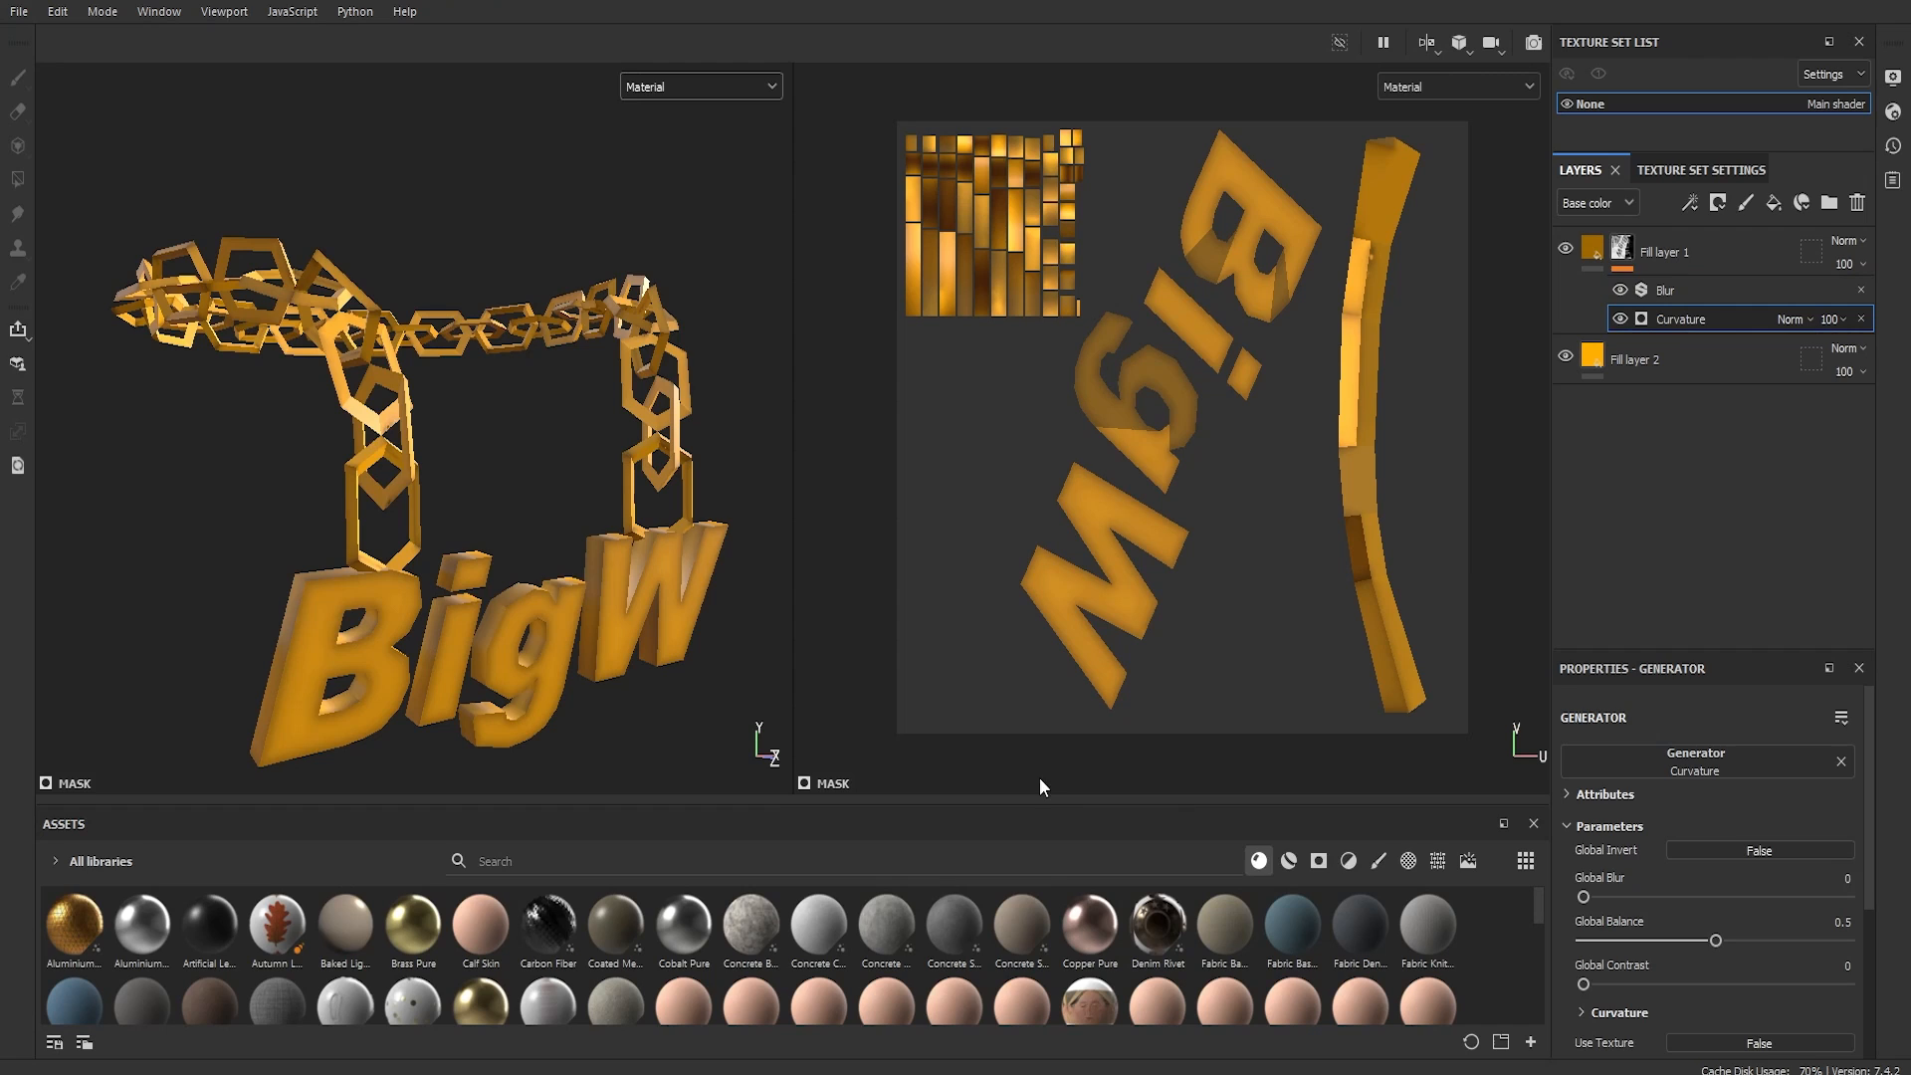
{"action": "mouse_move", "coordinate": [1714, 945]}
{"action": "left_mouse_down"}
{"action": "mouse_move", "coordinate": [1847, 941]}
{"action": "mouse_move", "coordinate": [1646, 942]}
{"action": "mouse_move", "coordinate": [1663, 963]}
{"action": "left_mouse_up"}
{"action": "scroll", "coordinate": [540, 732], "scroll_direction": "up", "scroll_amount": 8}
{"action": "scroll", "coordinate": [537, 613], "scroll_direction": "down", "scroll_amount": 8}
Step: Preview the necklace in the Base color channel and restore the Material view
{"action": "left_click", "coordinate": [694, 87]}
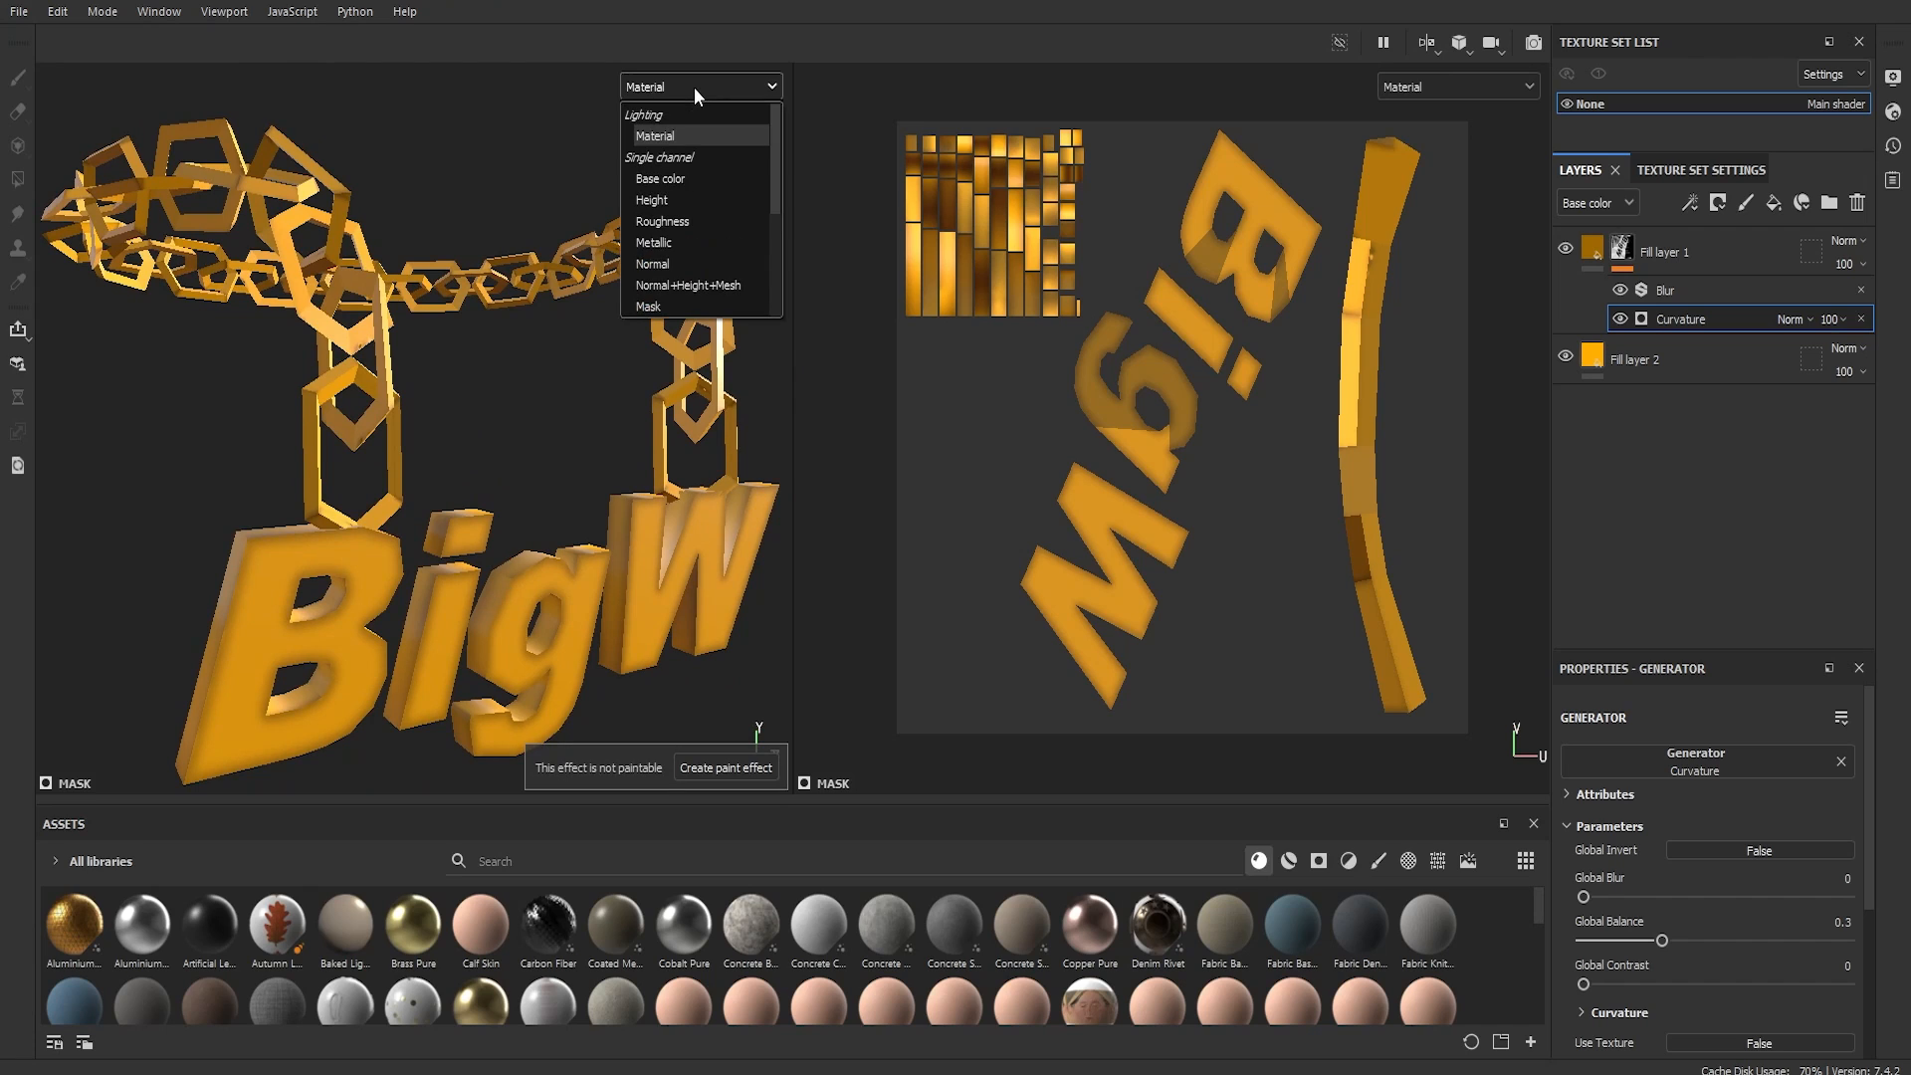
{"action": "left_click", "coordinate": [660, 178]}
{"action": "left_click_drag", "start_coordinate": [625, 374], "coordinate": [561, 538], "text": "alt"}
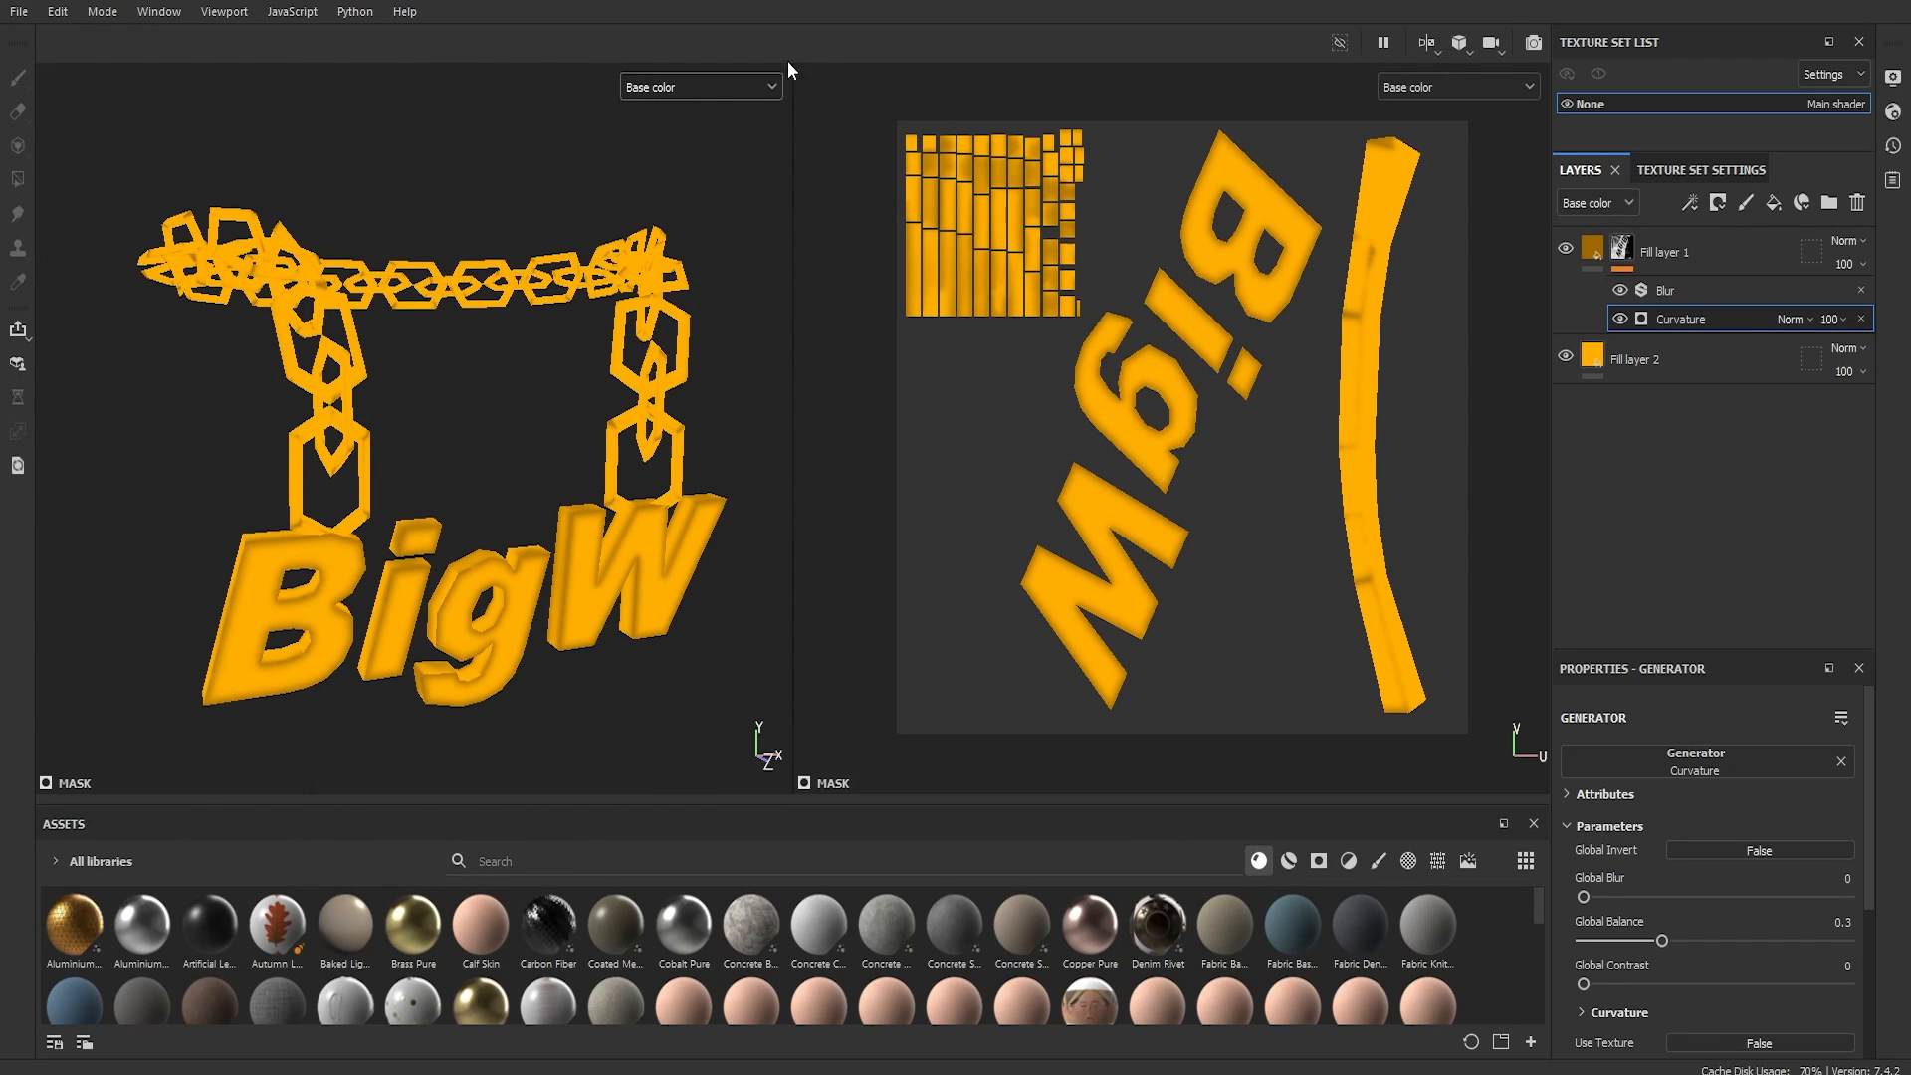
{"action": "key", "text": "m"}
{"action": "left_click_drag", "start_coordinate": [548, 386], "coordinate": [554, 387], "text": "alt"}
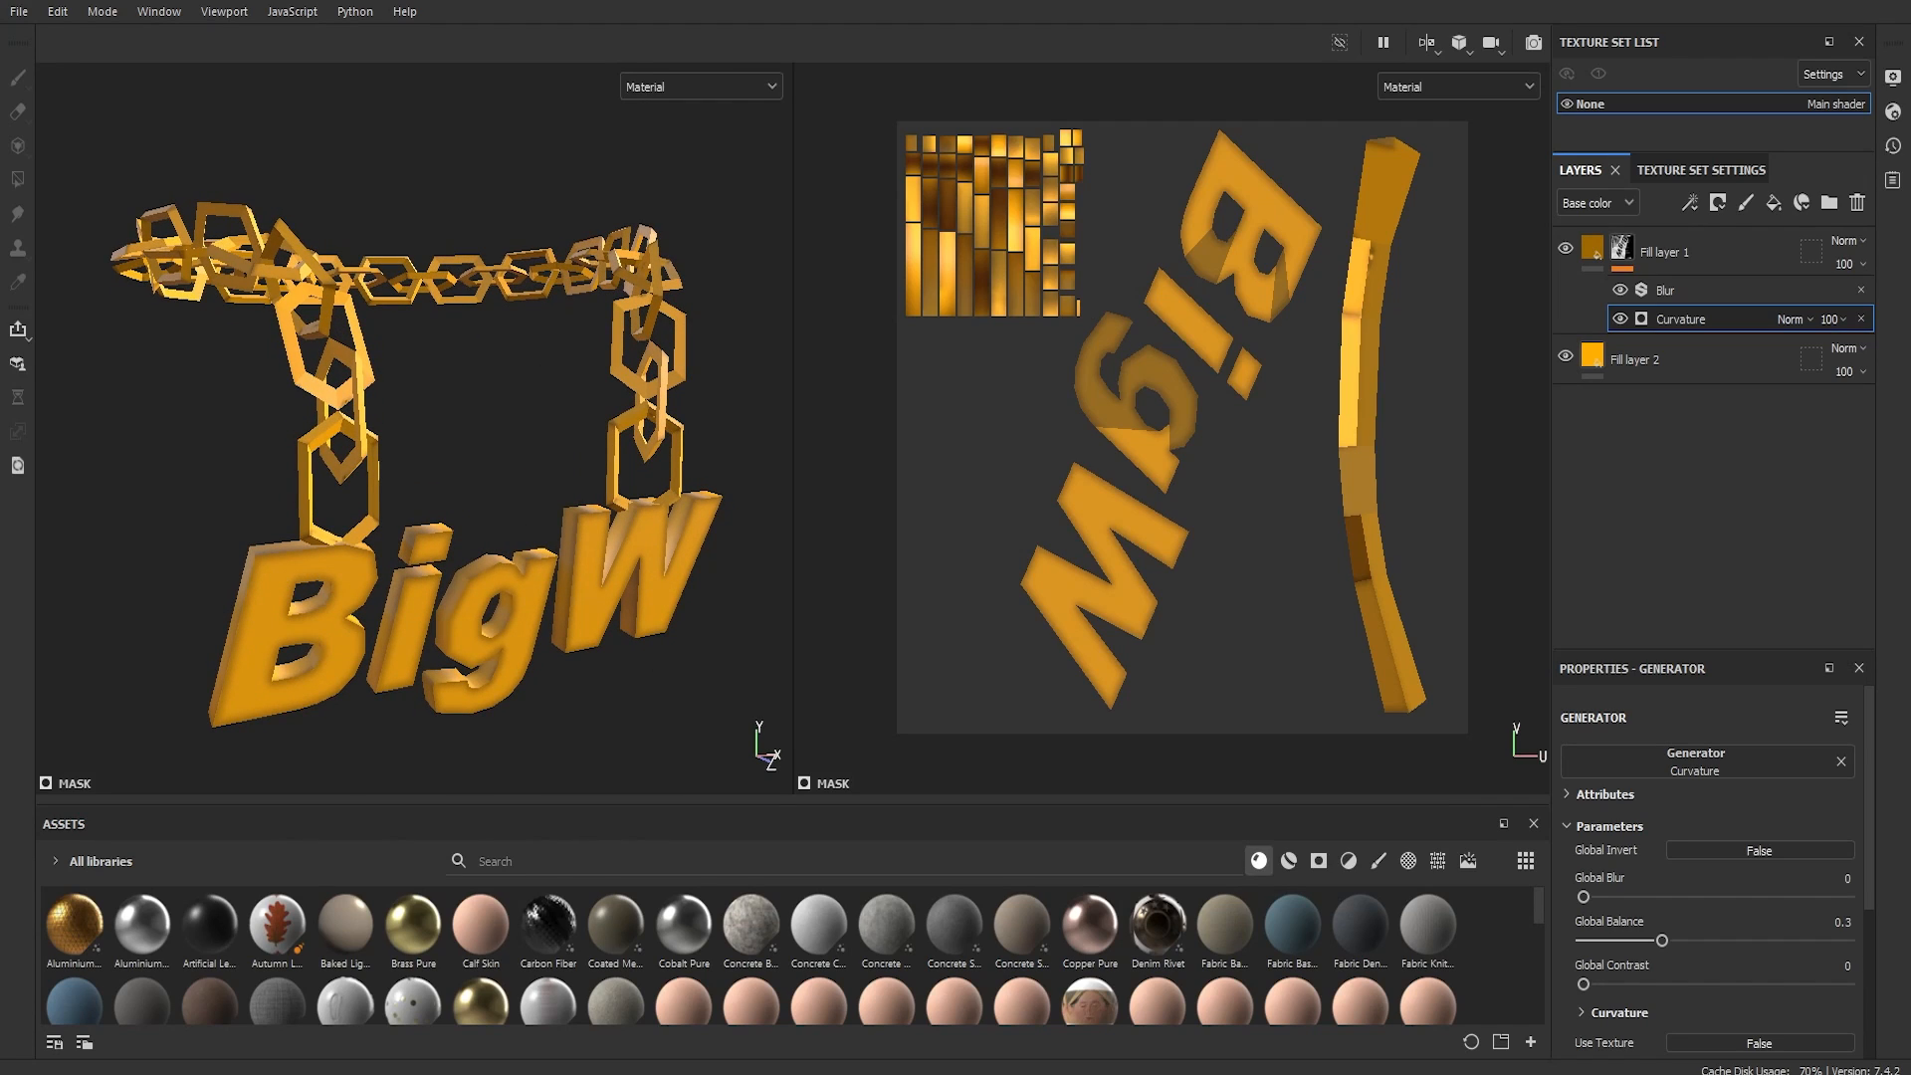
Step: Group both fill layers into a folder and add a black mask to that folder
{"action": "left_click", "coordinate": [1692, 257]}
{"action": "left_click", "coordinate": [1682, 349], "text": "shift"}
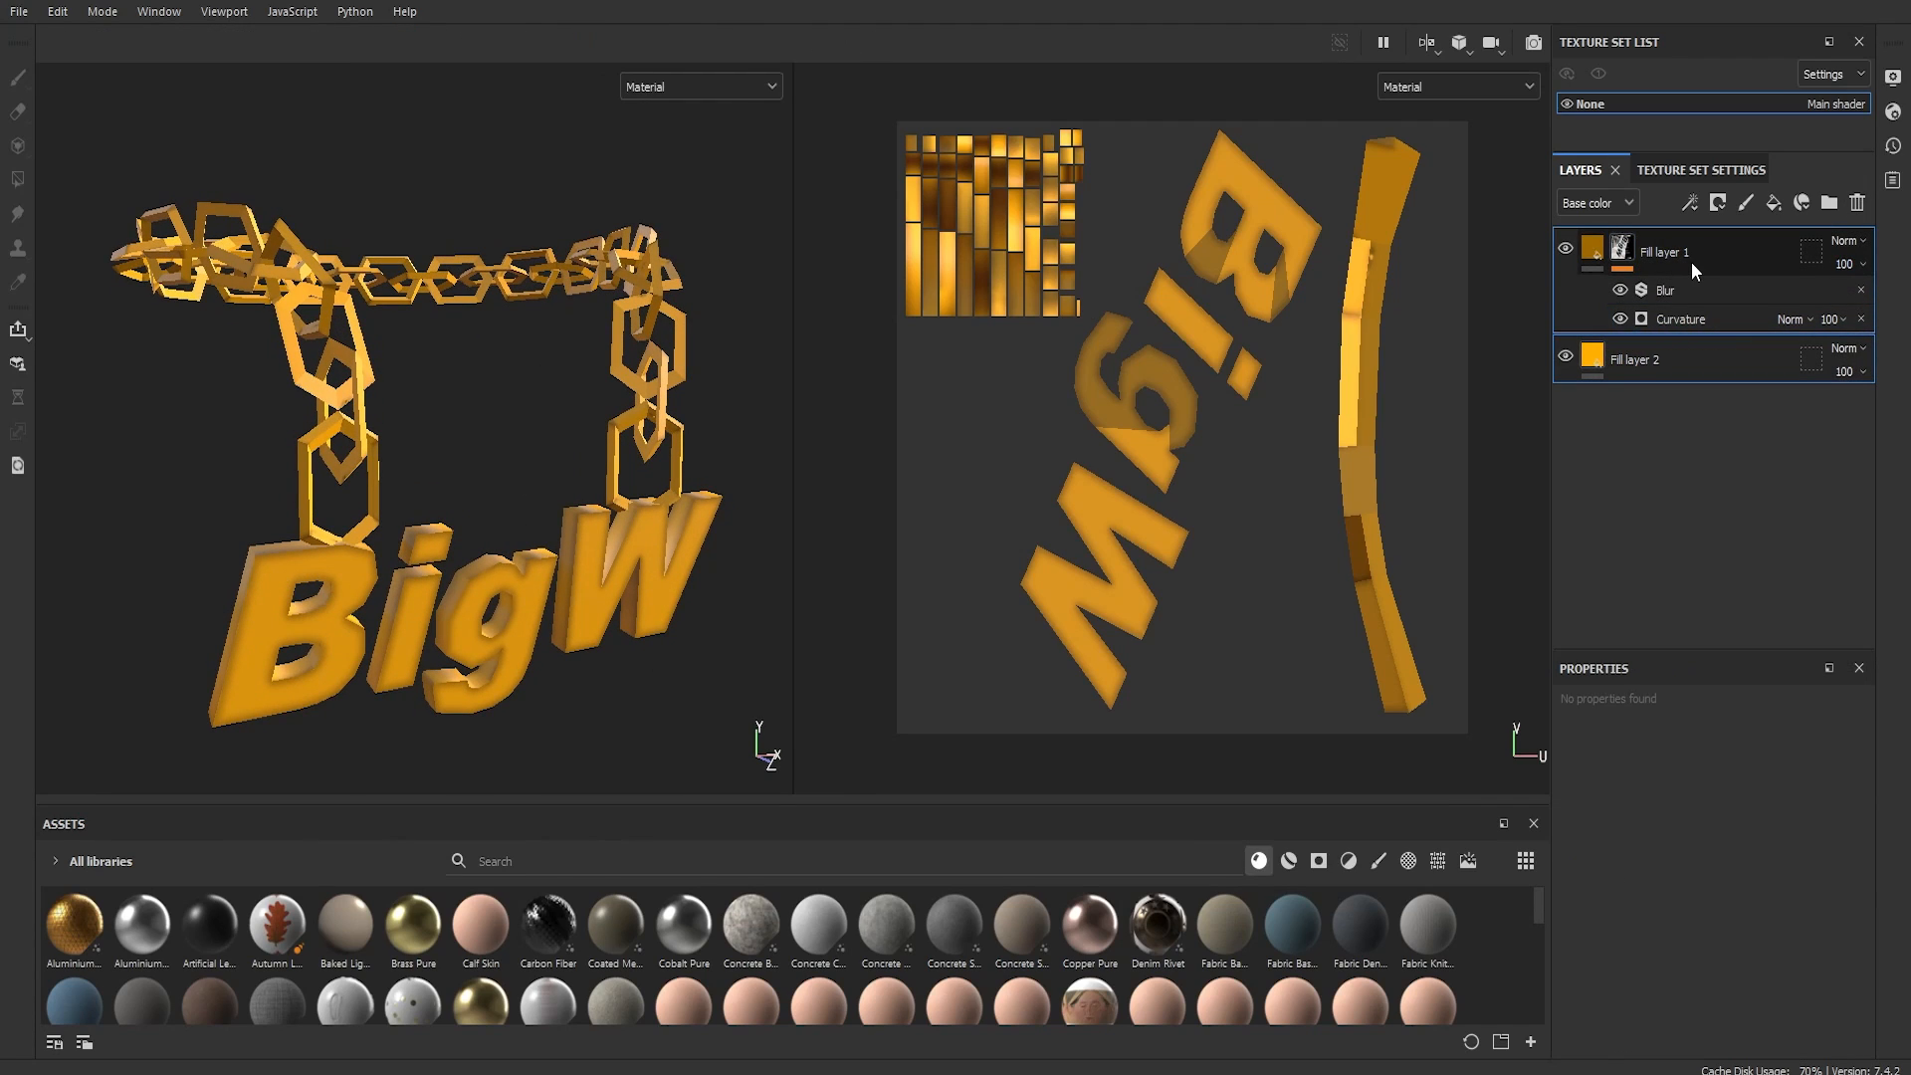
{"action": "key", "text": "ctrl+g"}
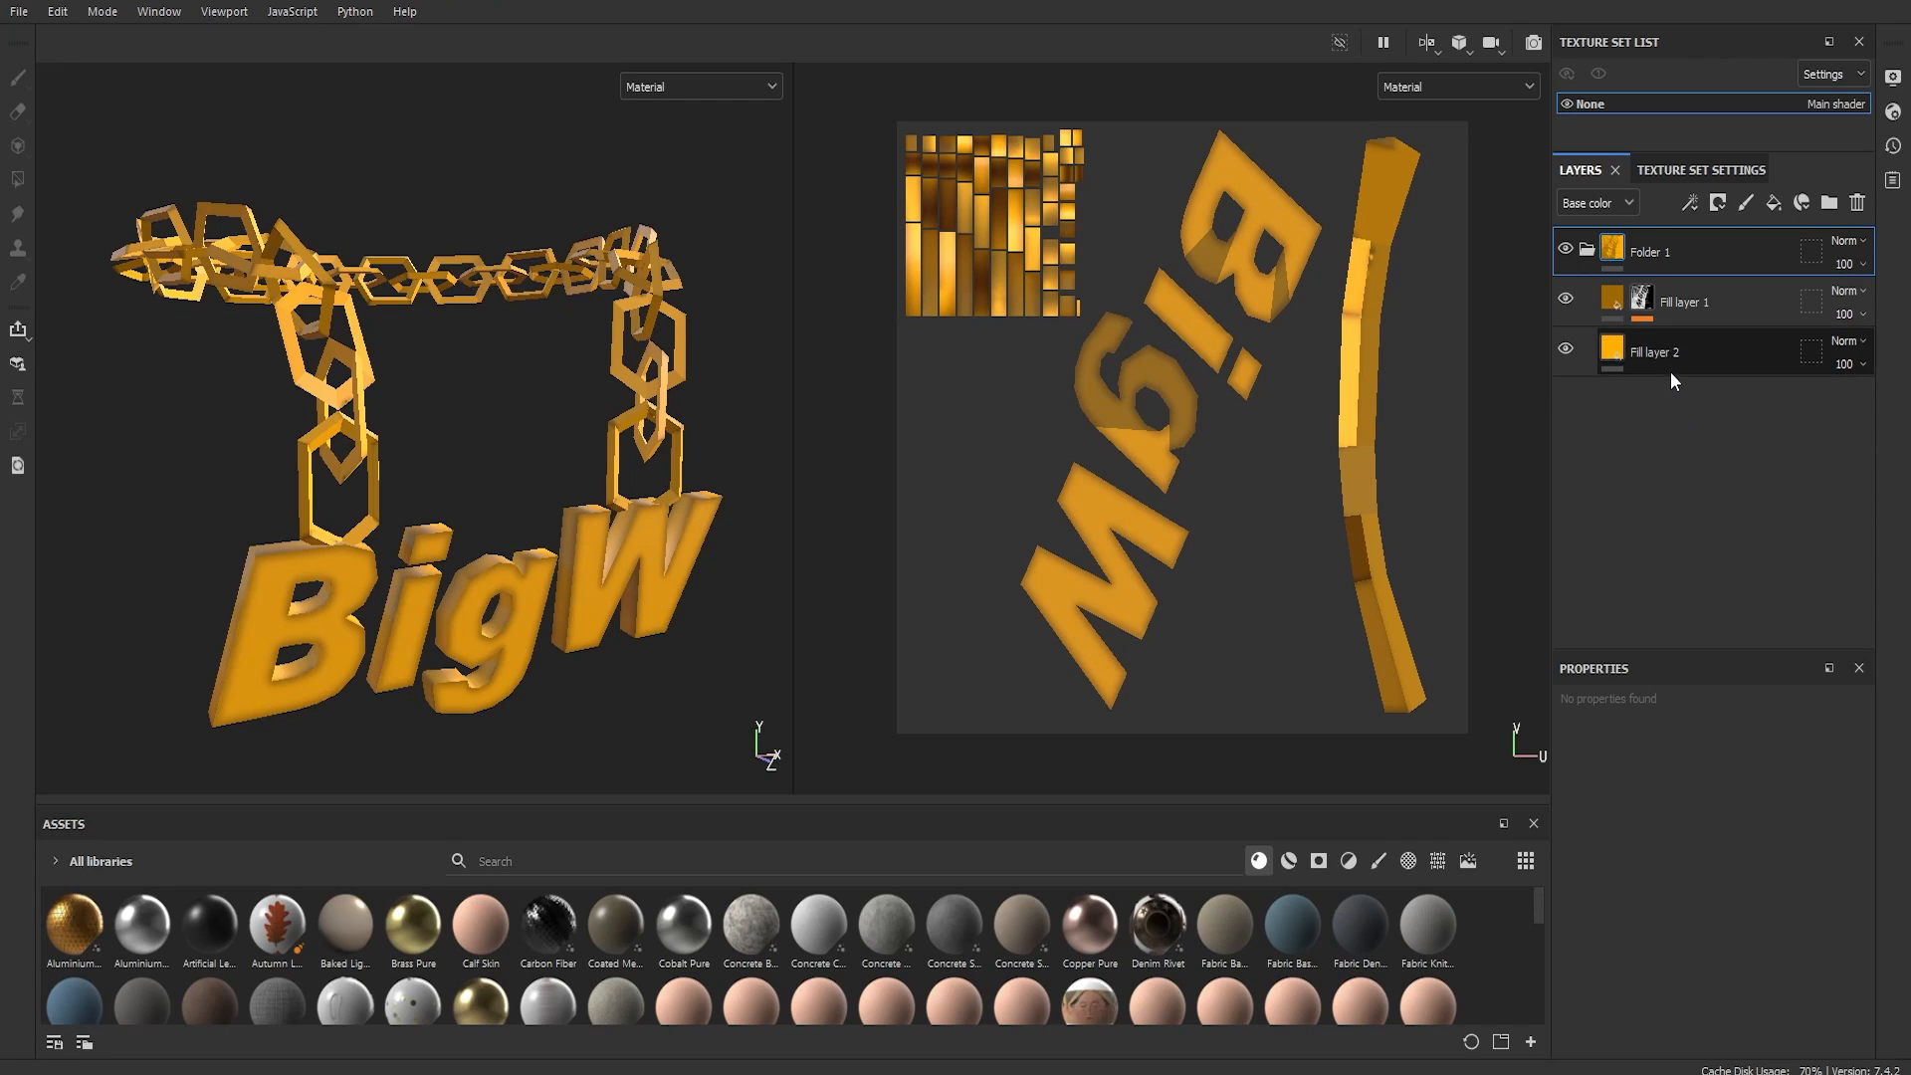
{"action": "left_click", "coordinate": [1604, 313]}
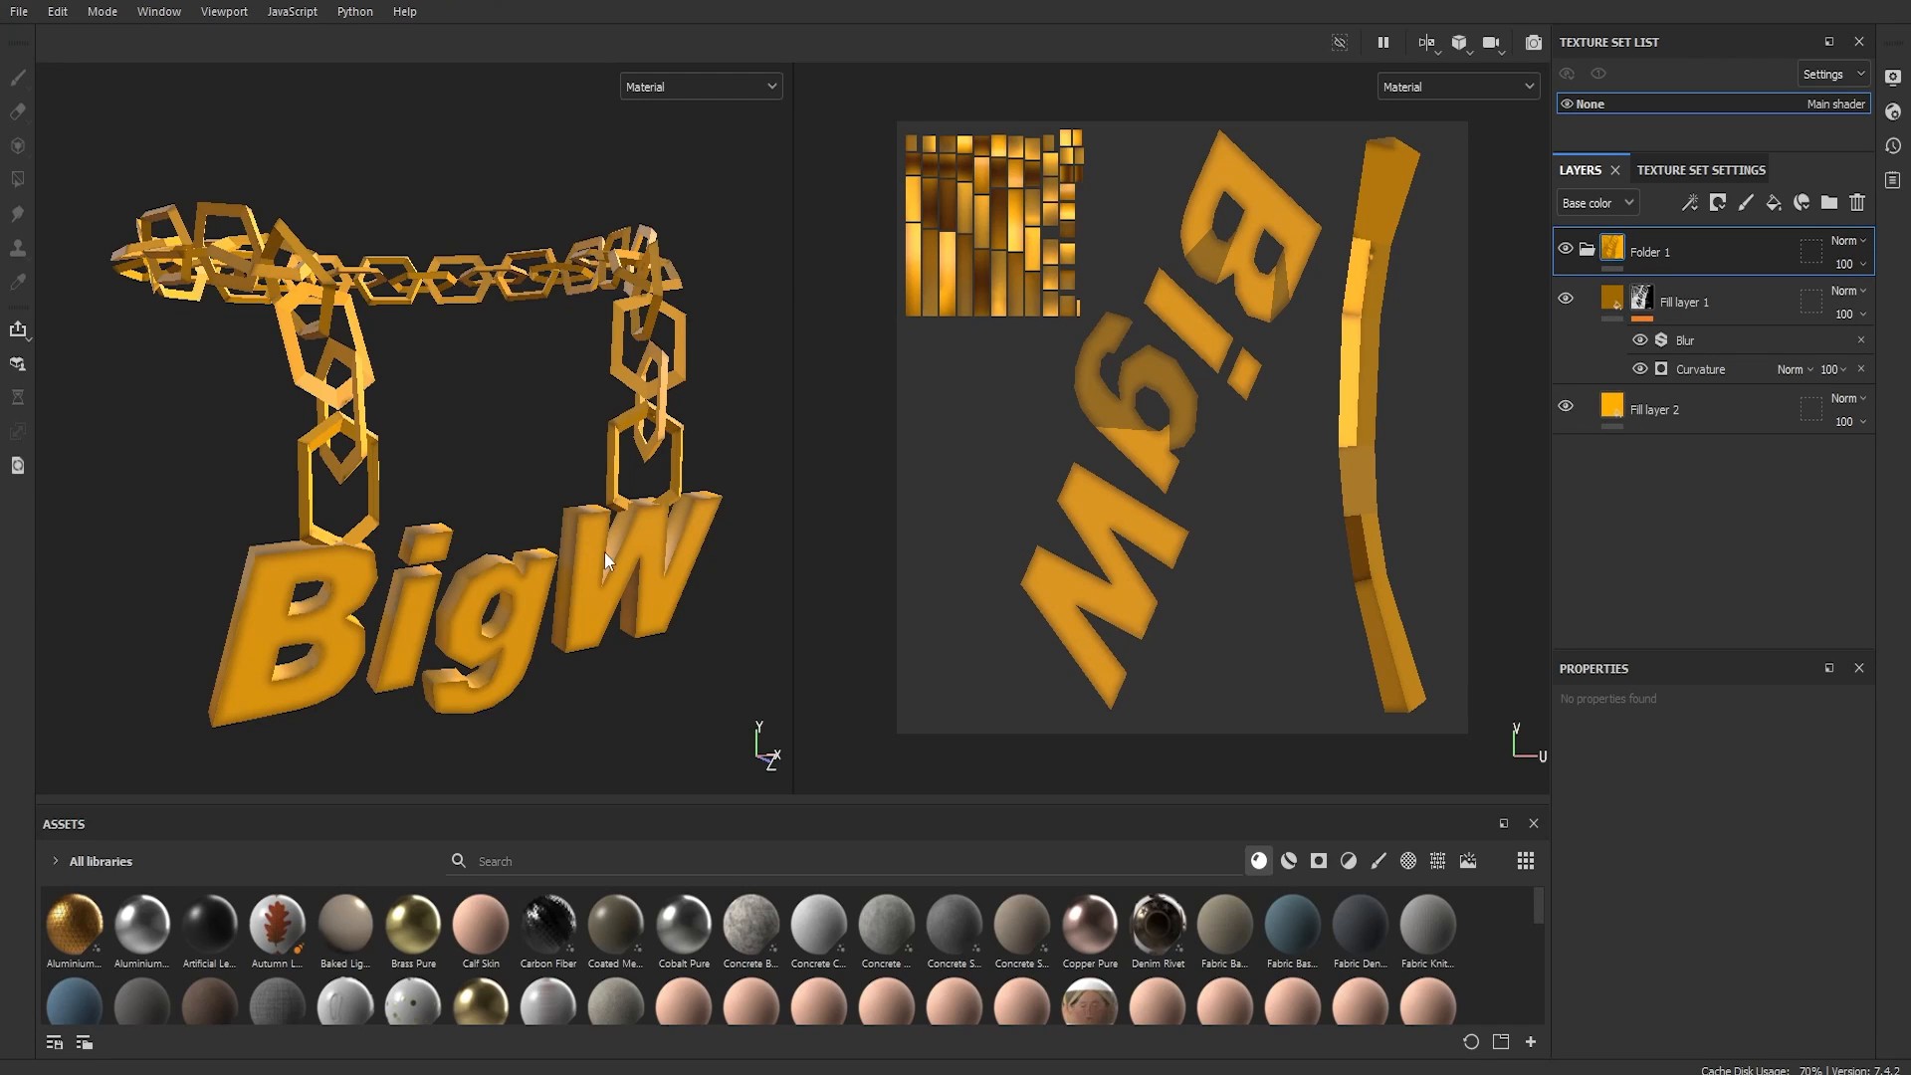
{"action": "left_click_drag", "start_coordinate": [606, 561], "coordinate": [567, 547], "text": "alt"}
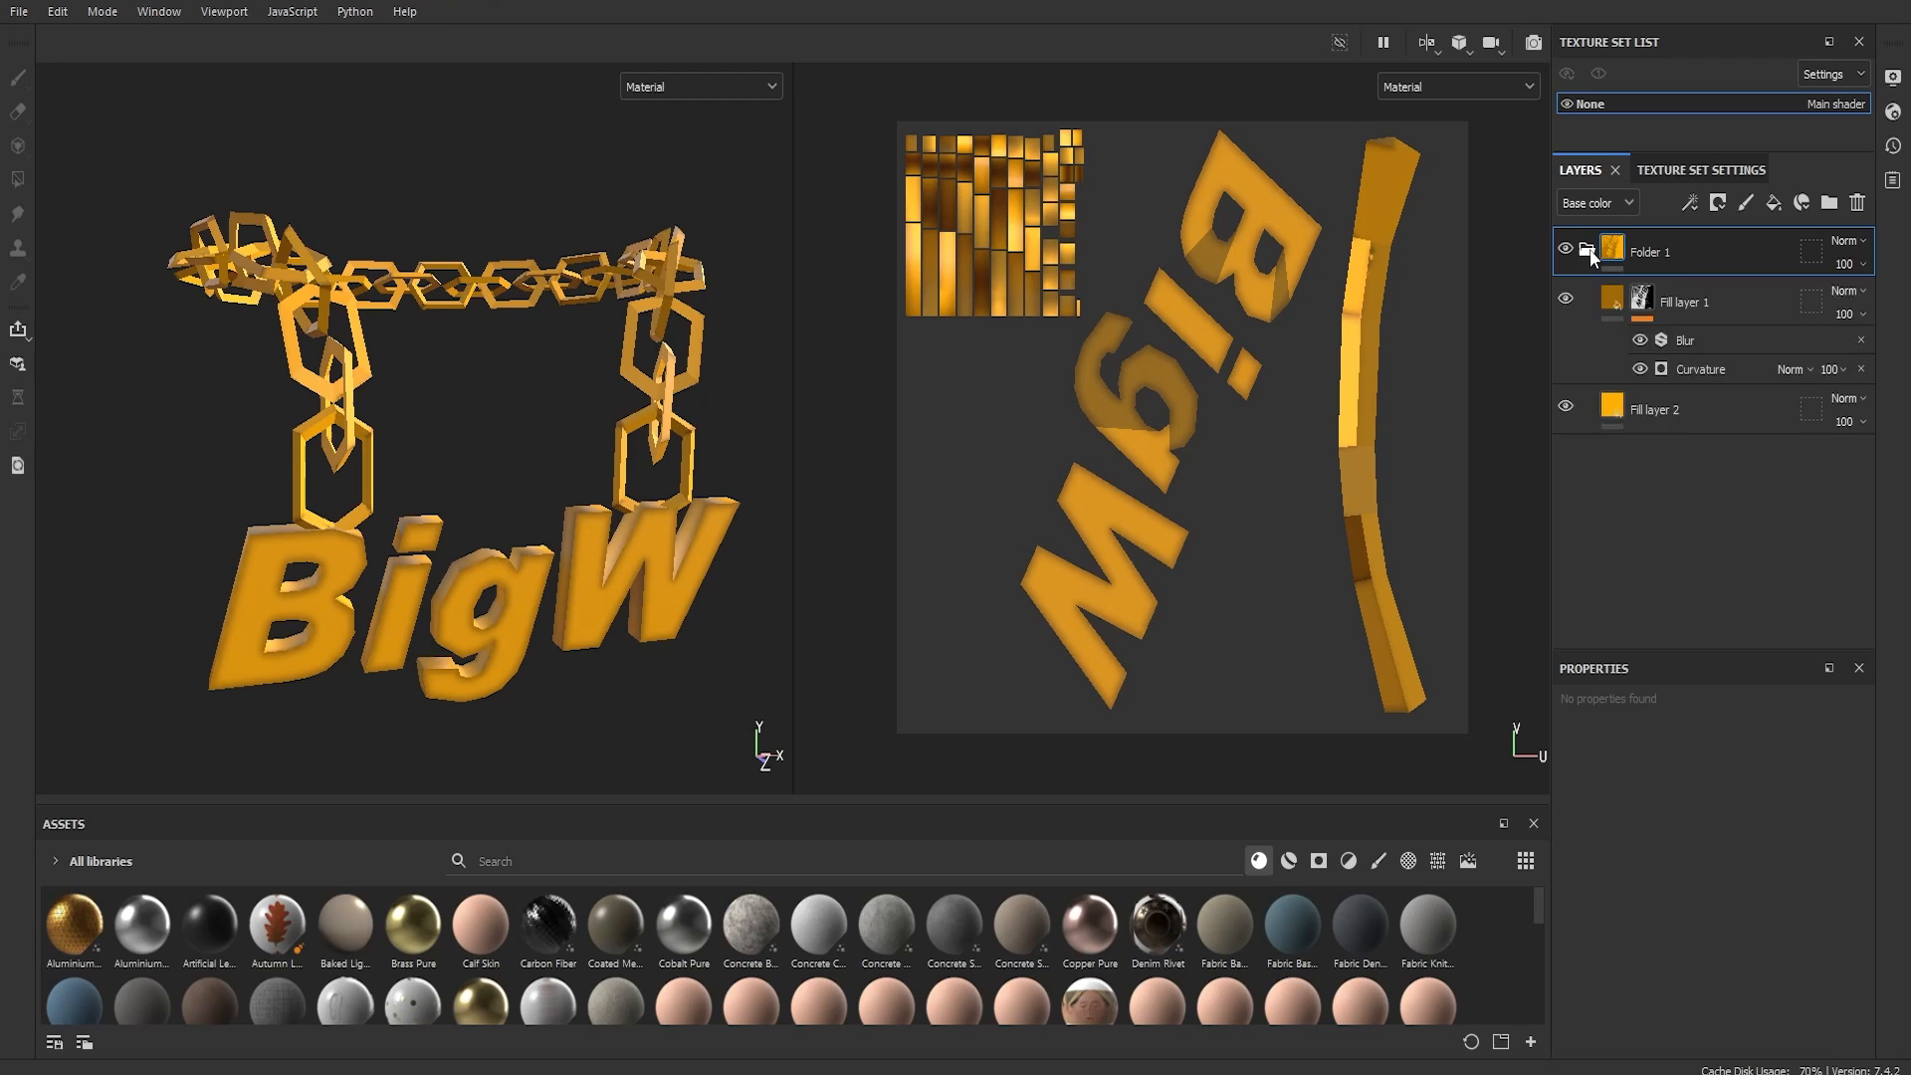
{"action": "right_click", "coordinate": [1658, 411]}
{"action": "left_click", "coordinate": [1695, 37]}
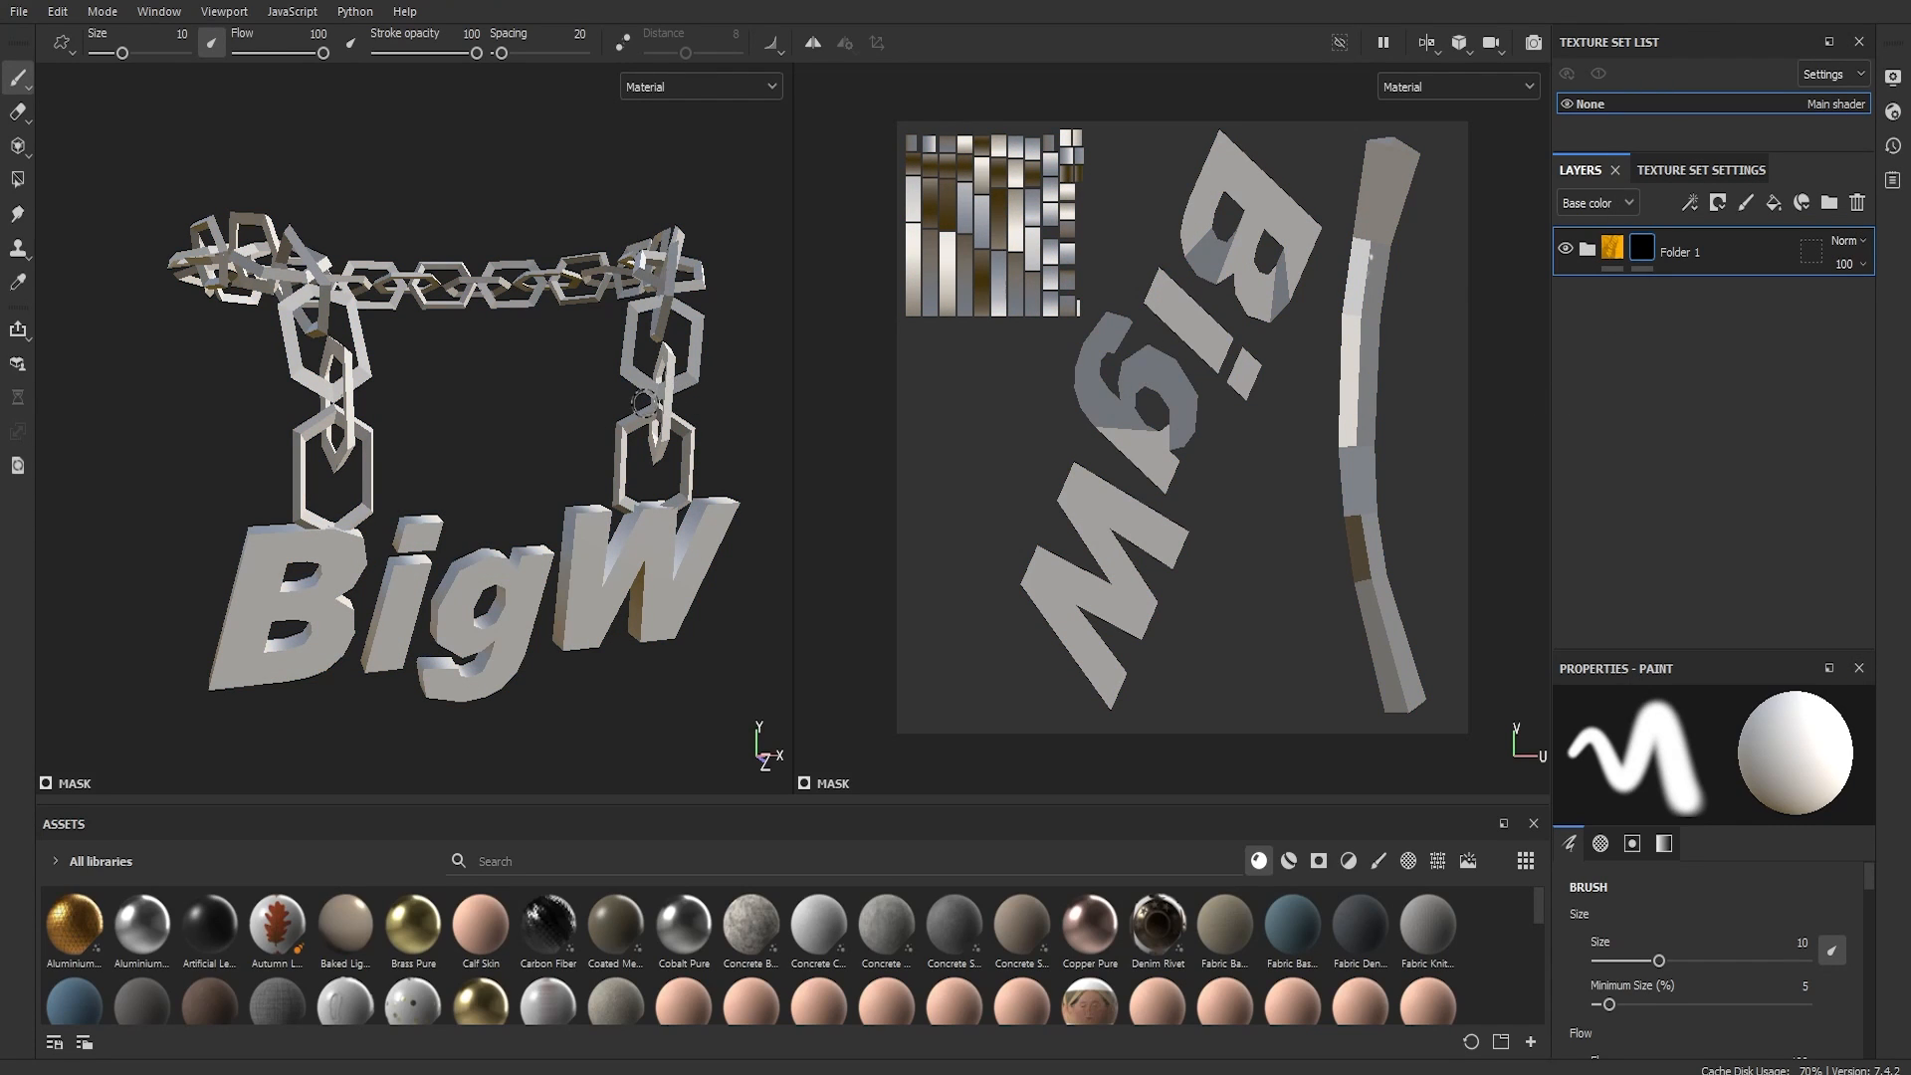
Step: Reveal the folder's gold on the chain by filling the long chain strip's UV island in the mask with Polygon Fill
{"action": "left_click", "coordinate": [16, 179]}
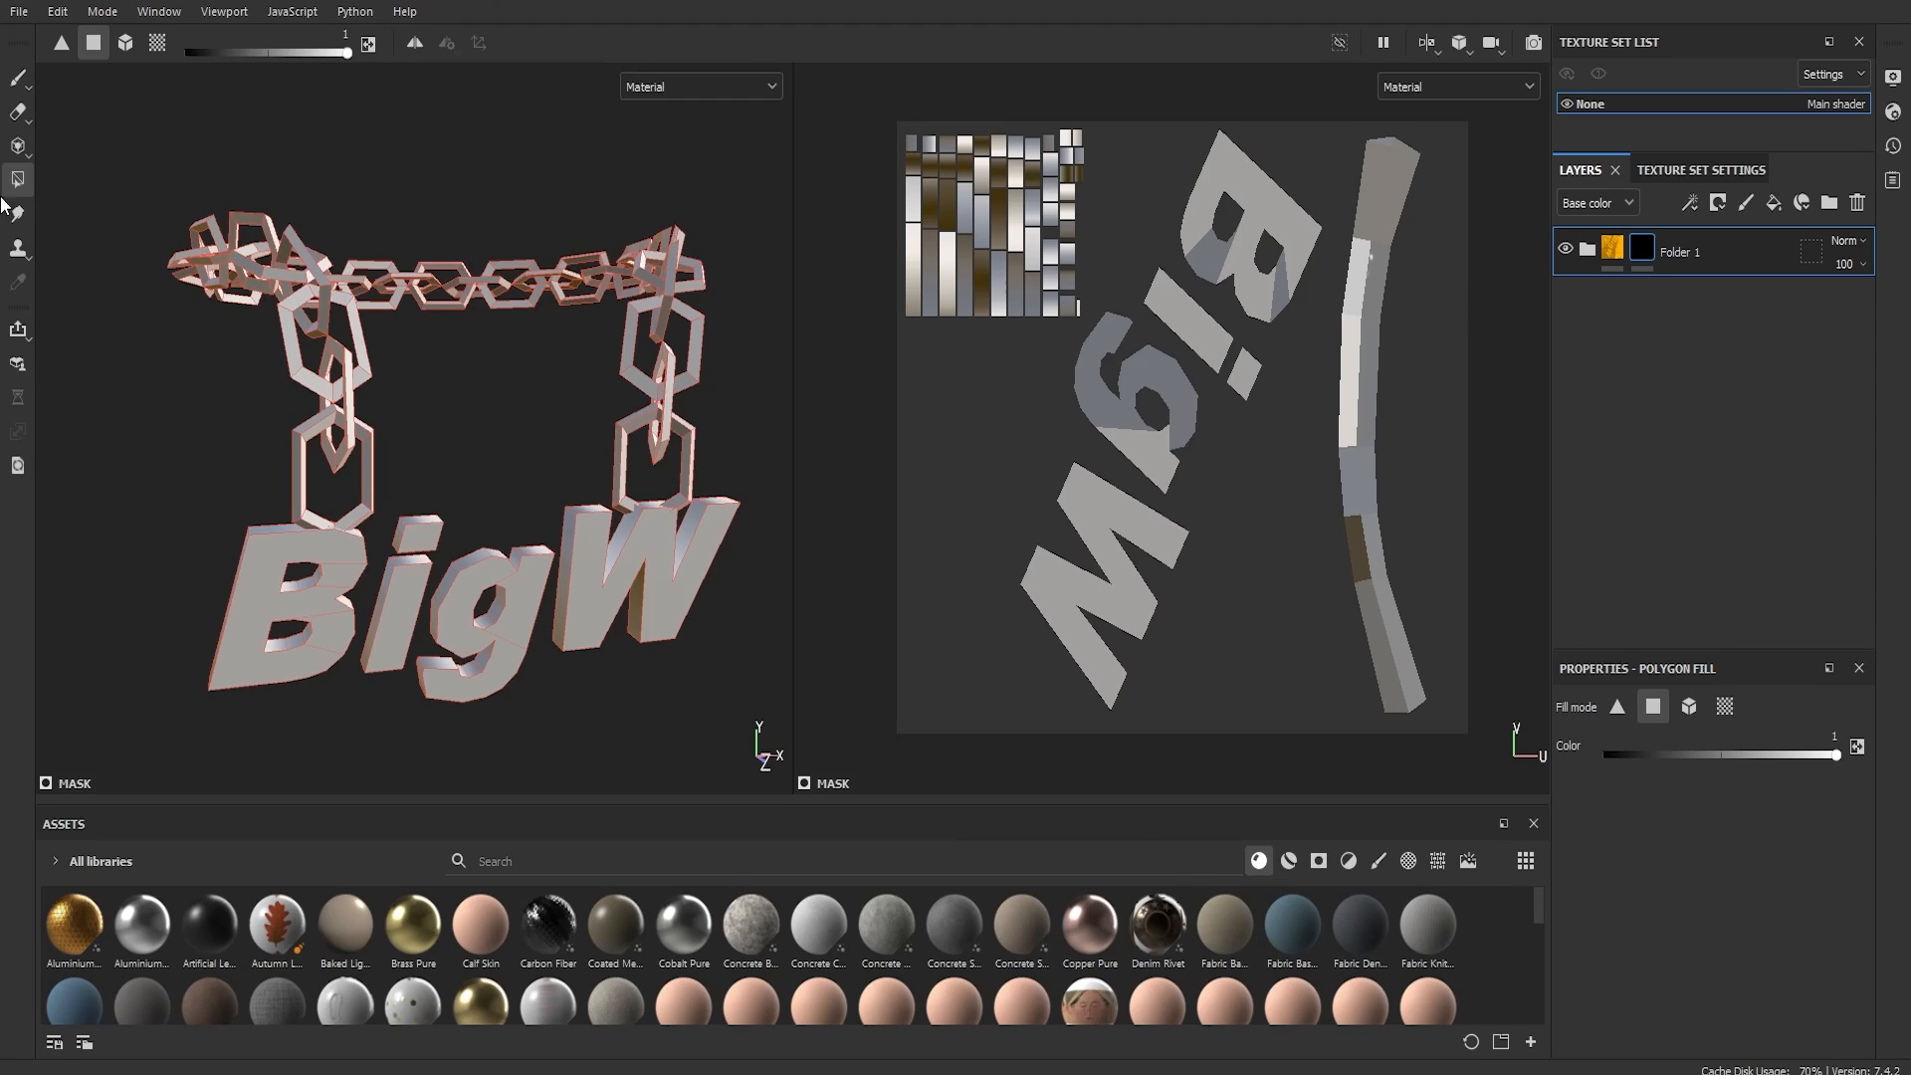
{"action": "left_click", "coordinate": [157, 43]}
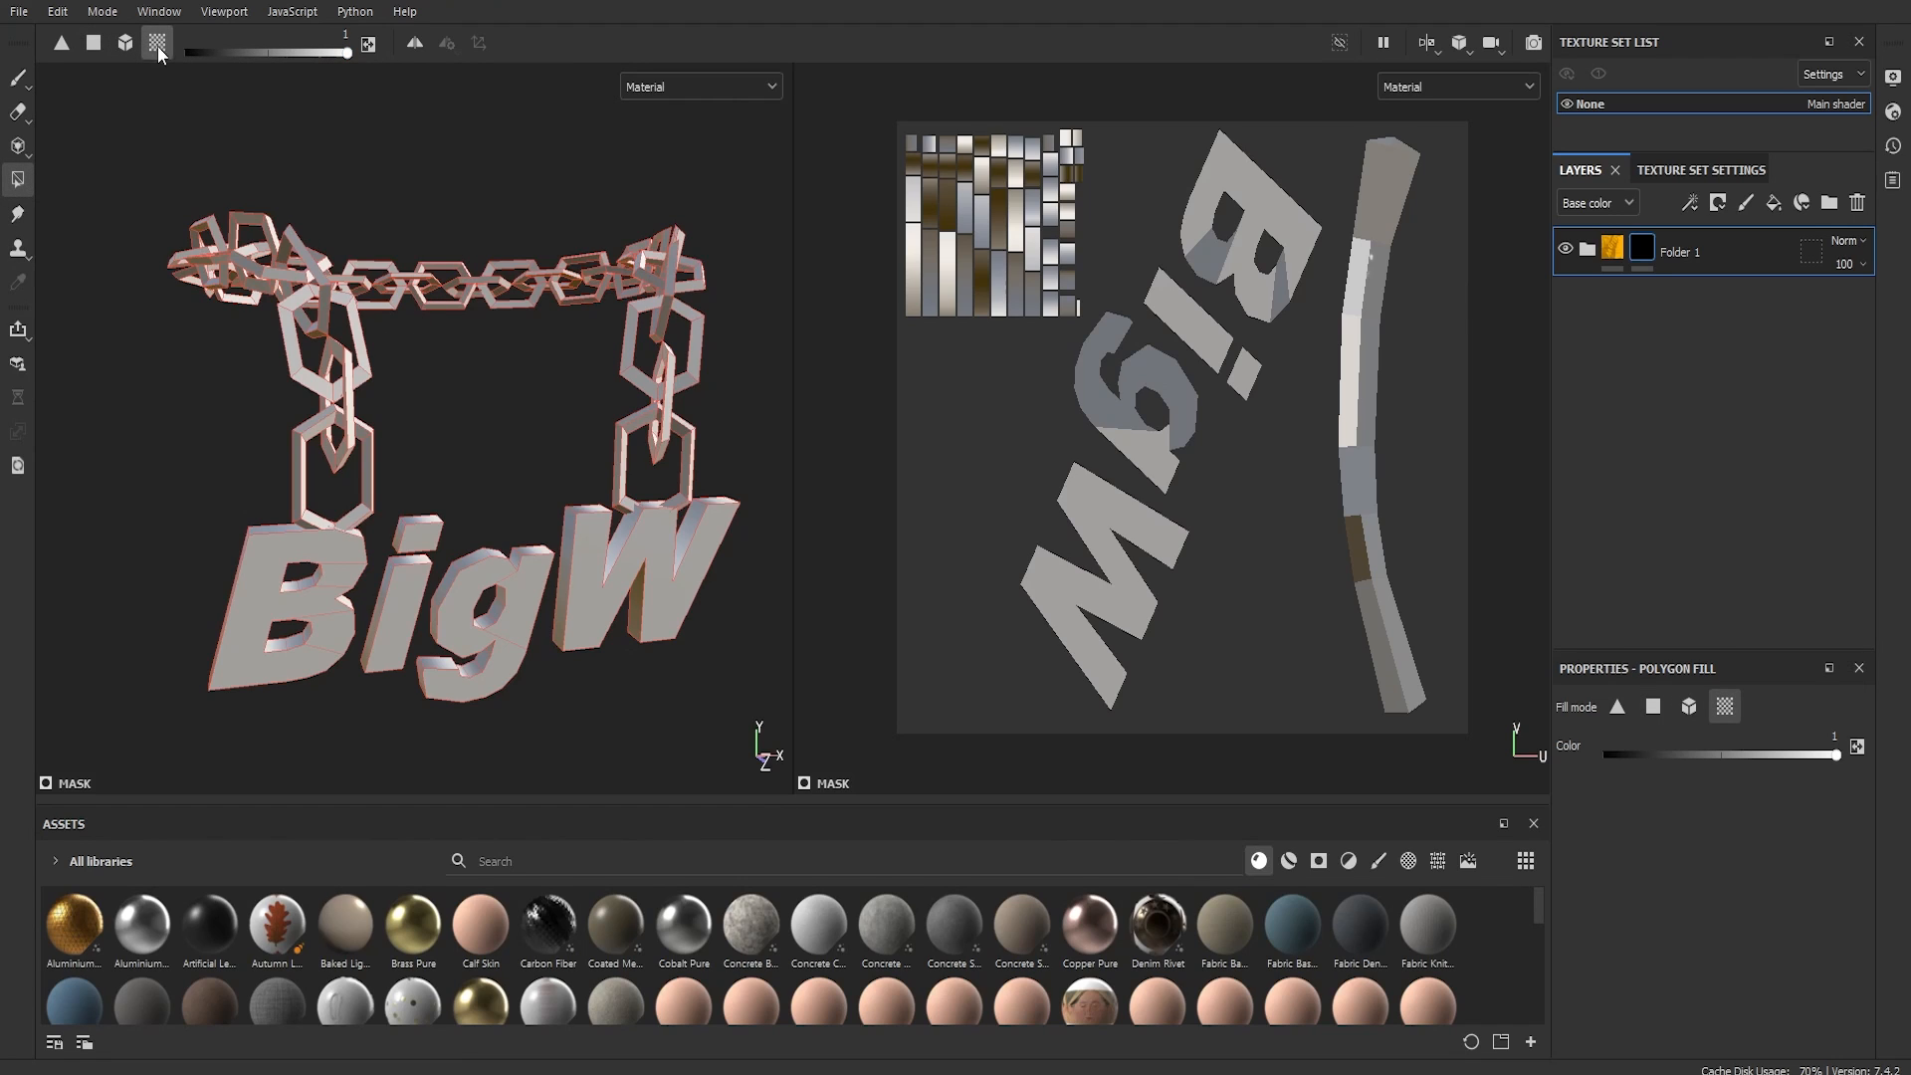
{"action": "left_click_drag", "start_coordinate": [361, 251], "coordinate": [406, 392], "text": "alt"}
{"action": "left_click", "coordinate": [1362, 189]}
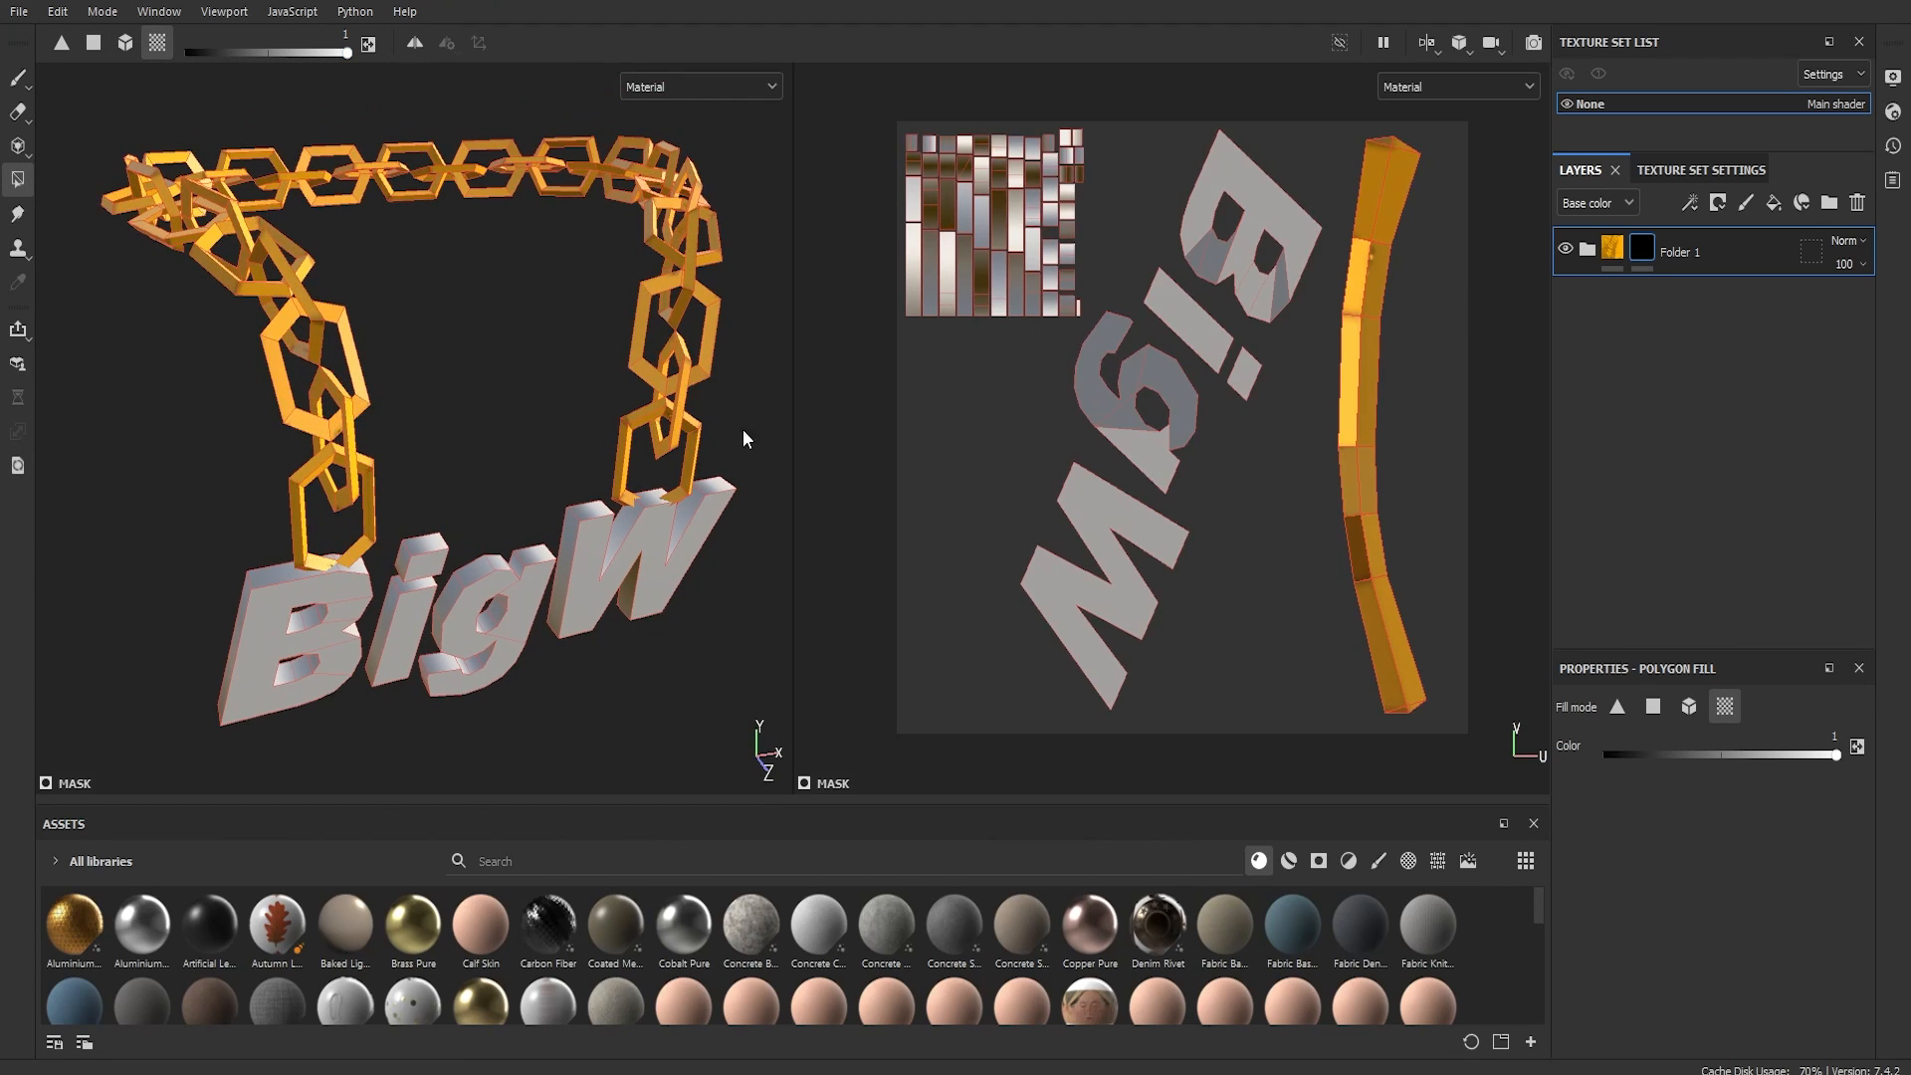
{"action": "left_click_drag", "start_coordinate": [624, 444], "coordinate": [544, 419], "text": "alt"}
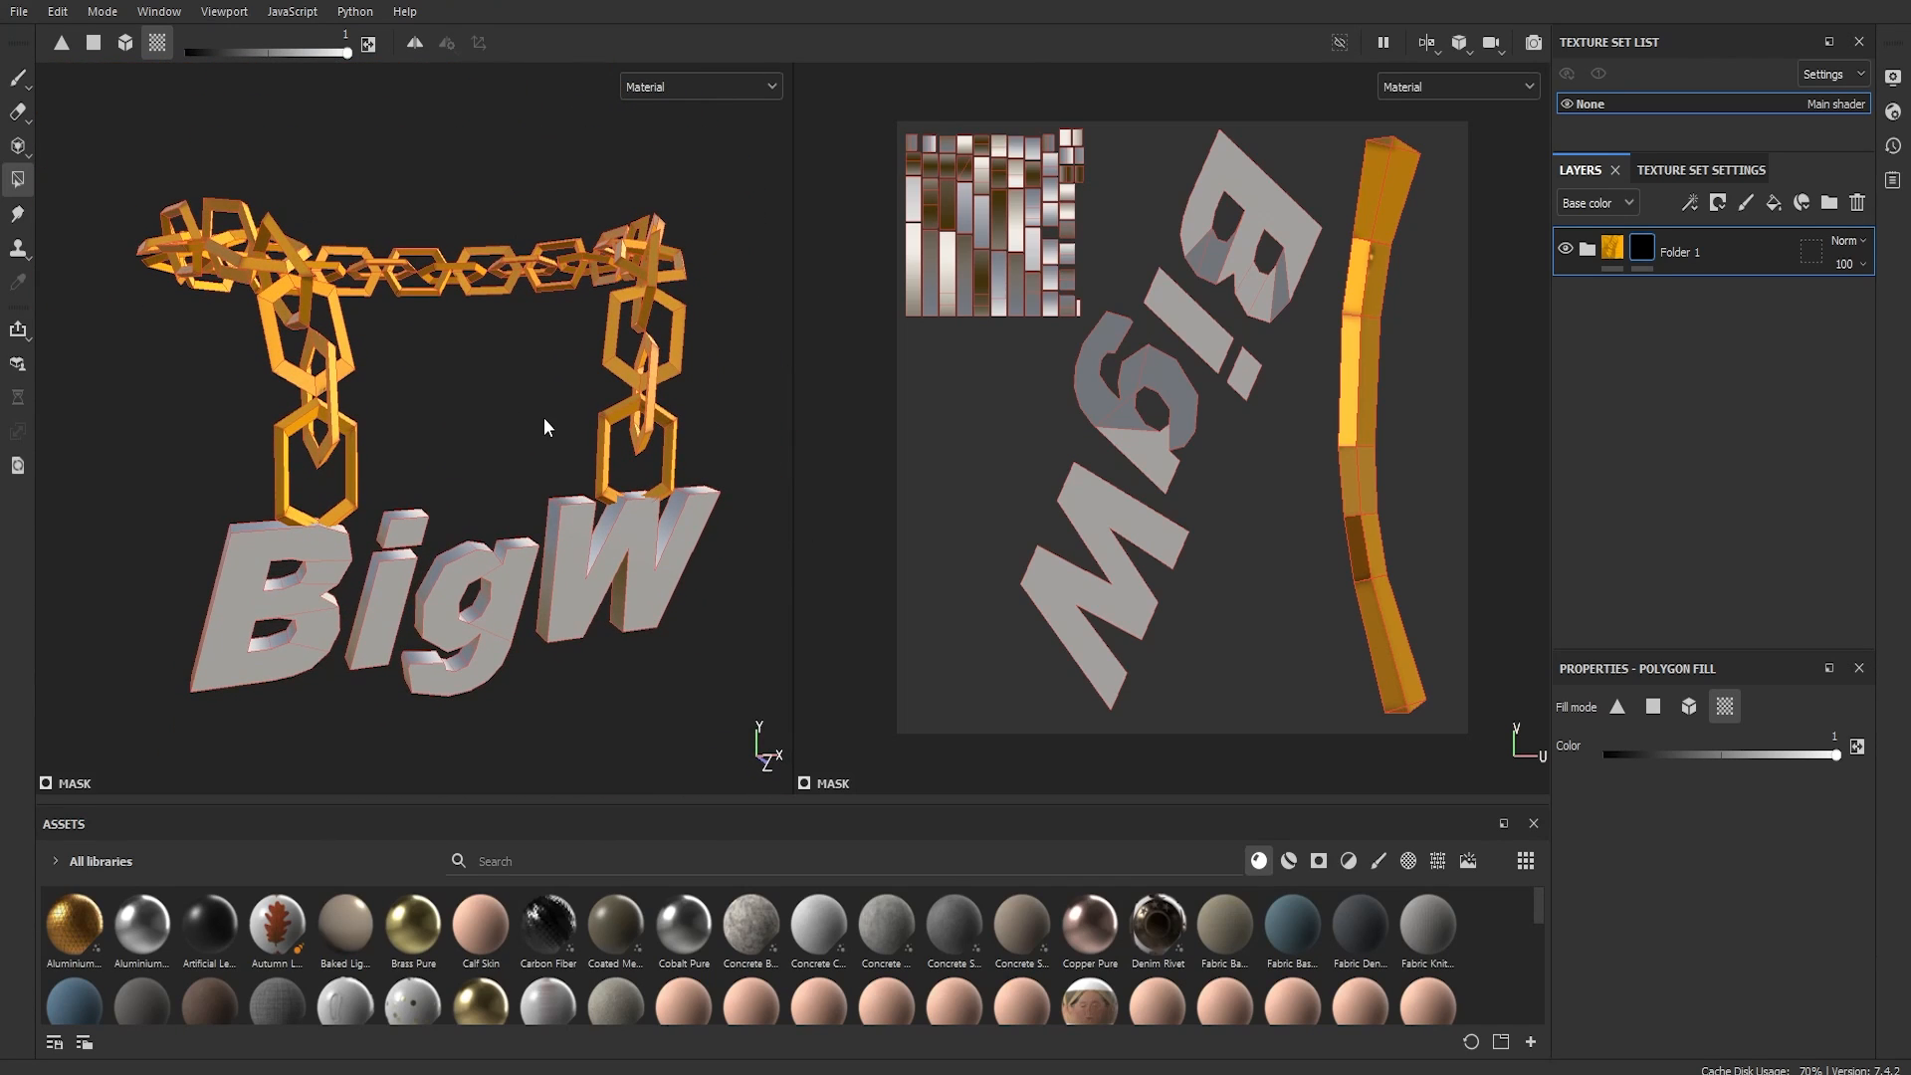
Step: Add a fill layer below the folder and set its base color to a dark yellow, about C1AA04
{"action": "left_click", "coordinate": [1777, 204]}
{"action": "left_click_drag", "start_coordinate": [1615, 254], "coordinate": [1622, 420]}
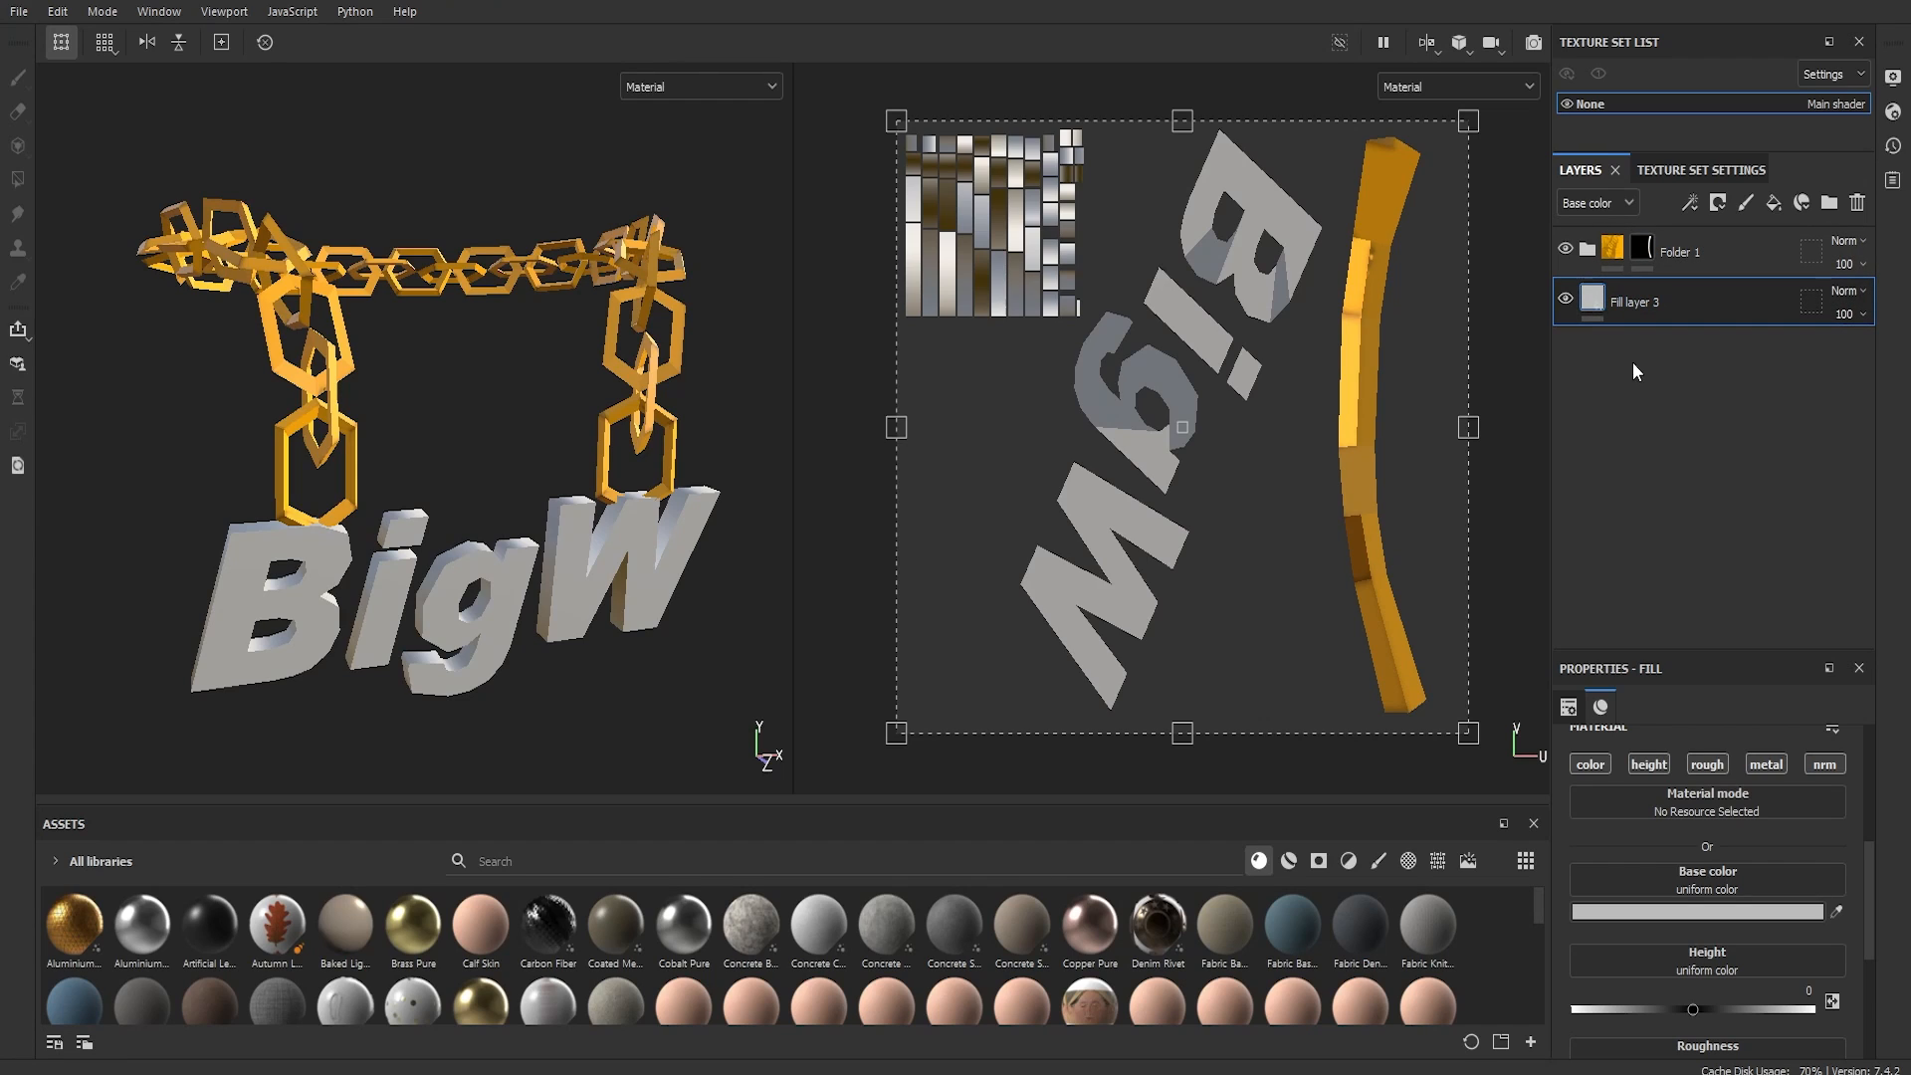
{"action": "scroll", "coordinate": [1708, 876], "scroll_direction": "down", "scroll_amount": 2}
{"action": "left_click", "coordinate": [1752, 783]}
{"action": "left_click", "coordinate": [1684, 718]}
{"action": "left_click", "coordinate": [1652, 577]}
Step: Expand the folder and check the base colors of Fill layer 1 and Fill layer 2
{"action": "left_click", "coordinate": [1587, 250]}
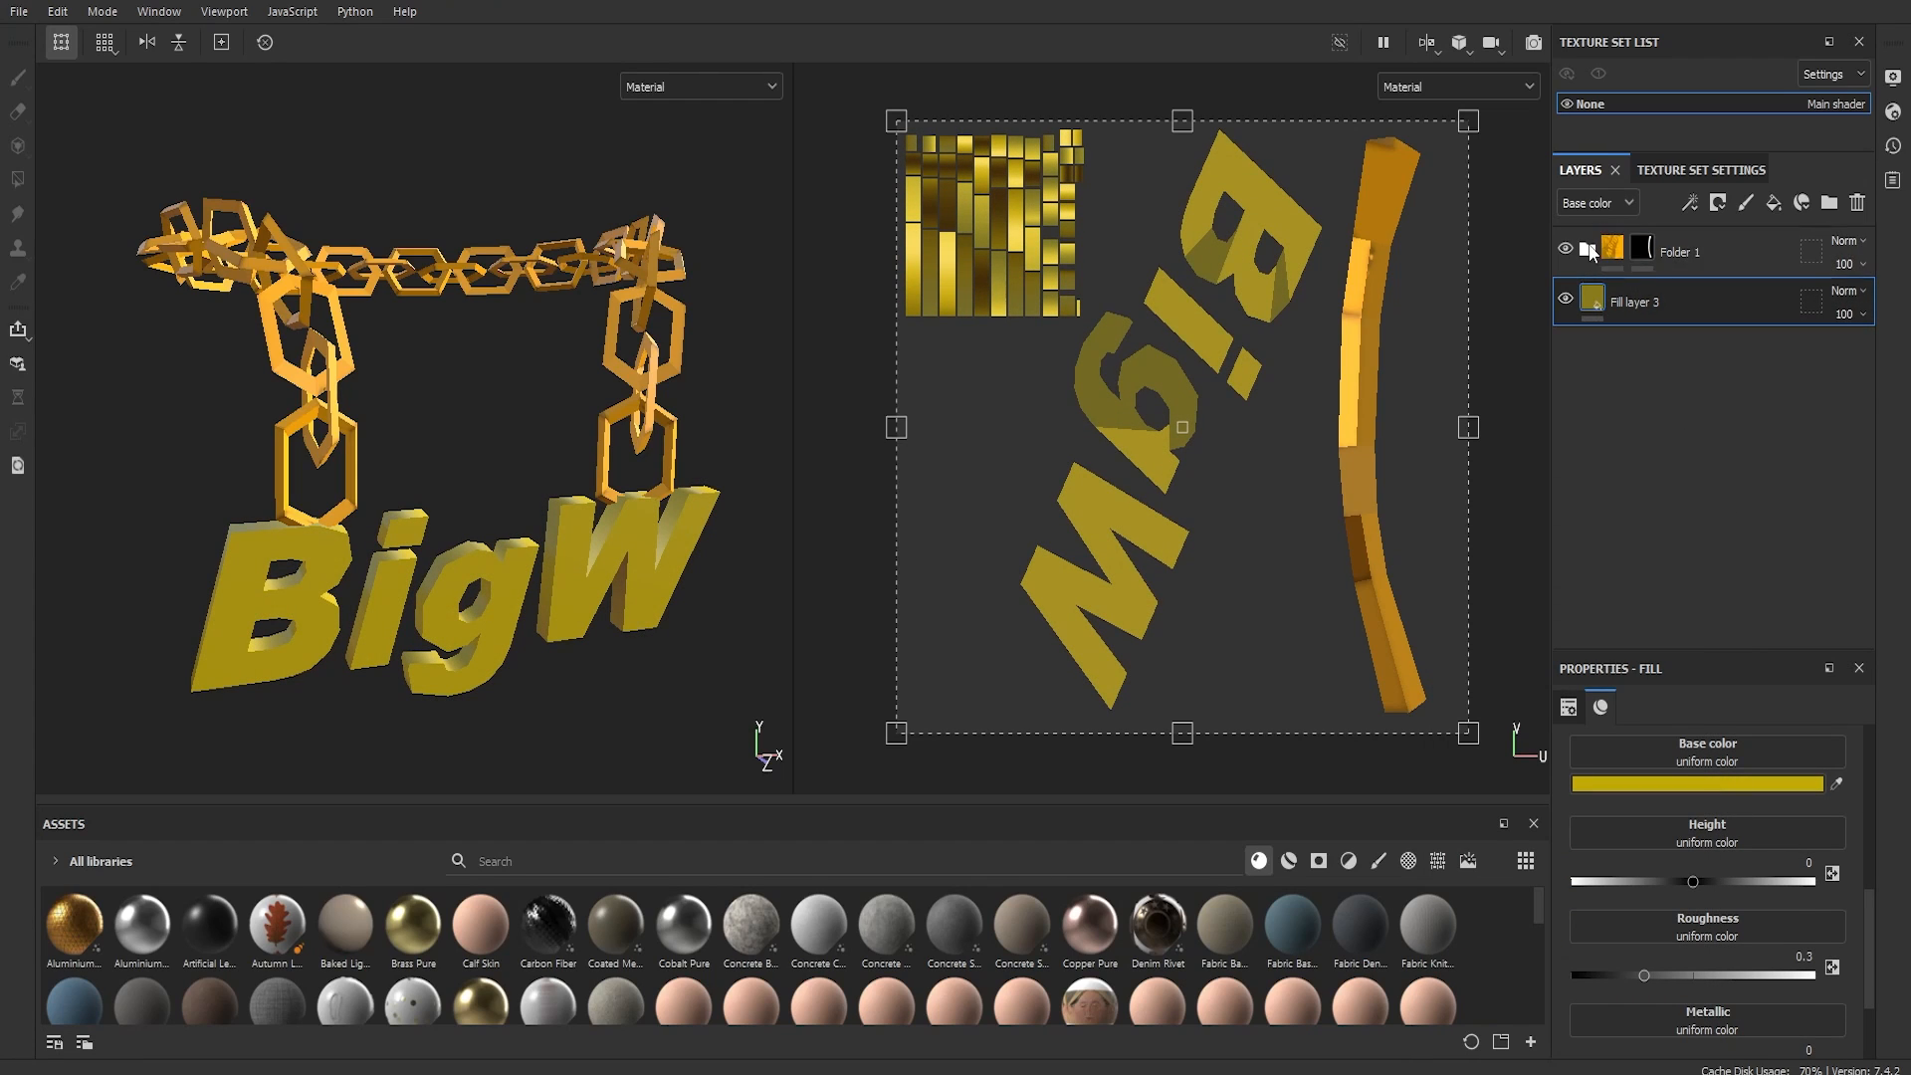
{"action": "left_click", "coordinate": [1613, 299]}
{"action": "left_click", "coordinate": [1750, 784]}
{"action": "double_click", "coordinate": [1623, 777]}
{"action": "left_click", "coordinate": [1589, 396]}
{"action": "left_click", "coordinate": [1611, 350]}
{"action": "left_click", "coordinate": [1710, 784]}
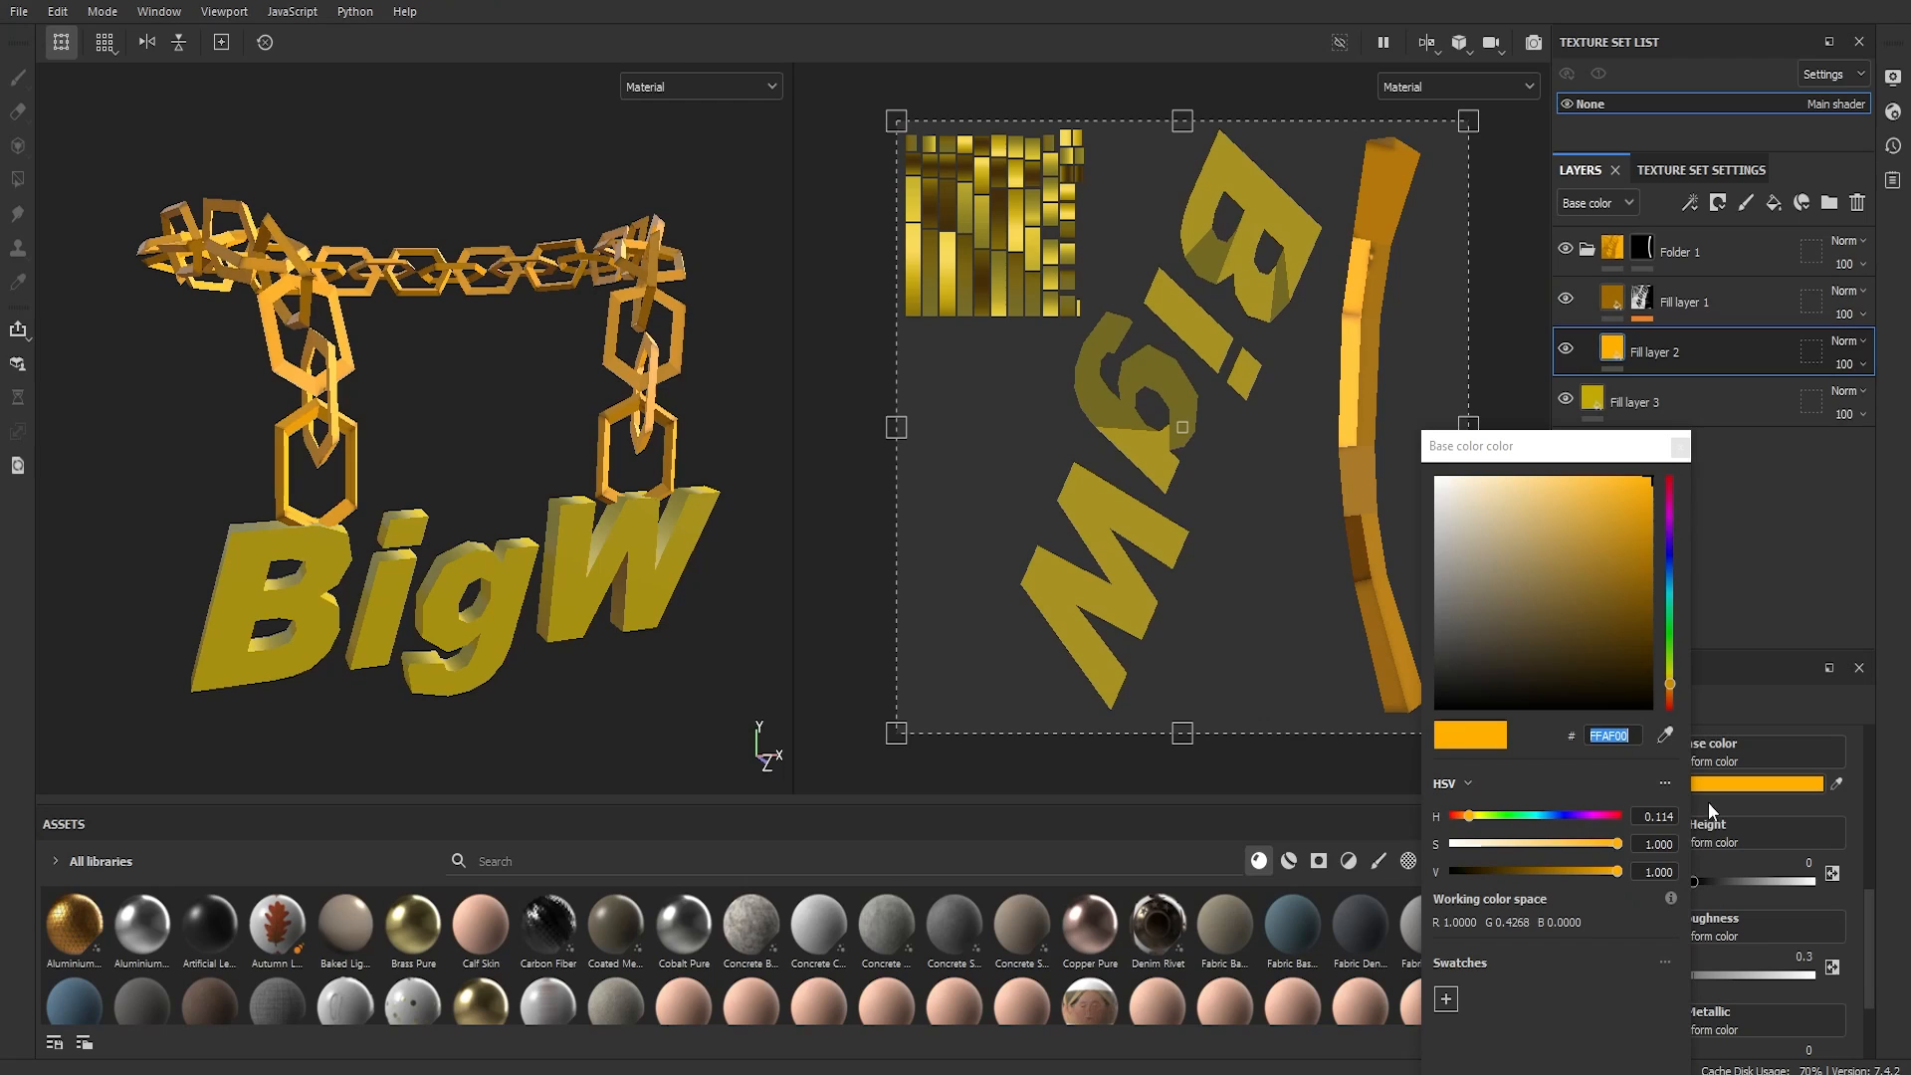
Step: Set Fill layer 3's base color to black, 000000
{"action": "left_click", "coordinate": [1693, 401]}
{"action": "left_click", "coordinate": [1752, 783]}
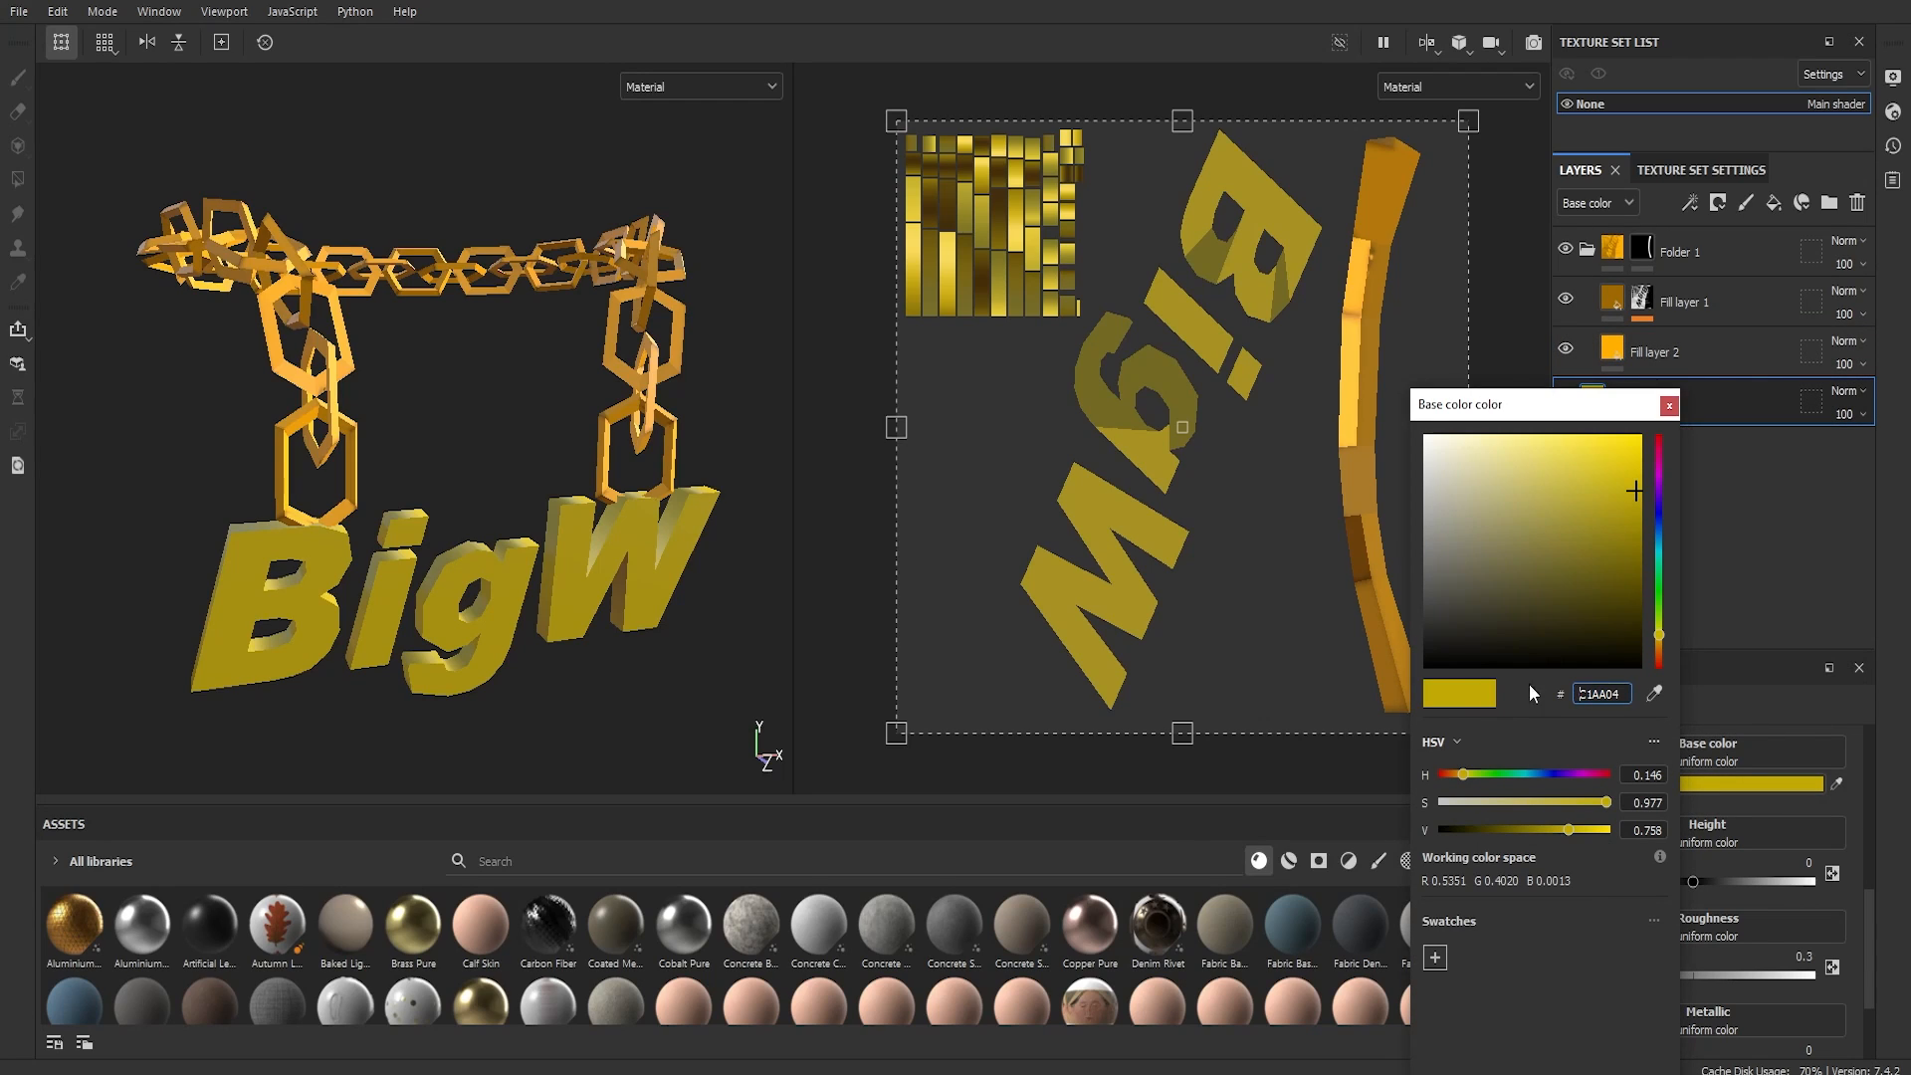
{"action": "type", "text": "000000"}
{"action": "key", "text": "Return"}
{"action": "left_click", "coordinate": [1670, 406]}
Step: Set Fill layer 3's base color by sampling the light gold of the chain strip in the 2D view
{"action": "left_click", "coordinate": [1673, 352]}
{"action": "left_click", "coordinate": [1703, 784]}
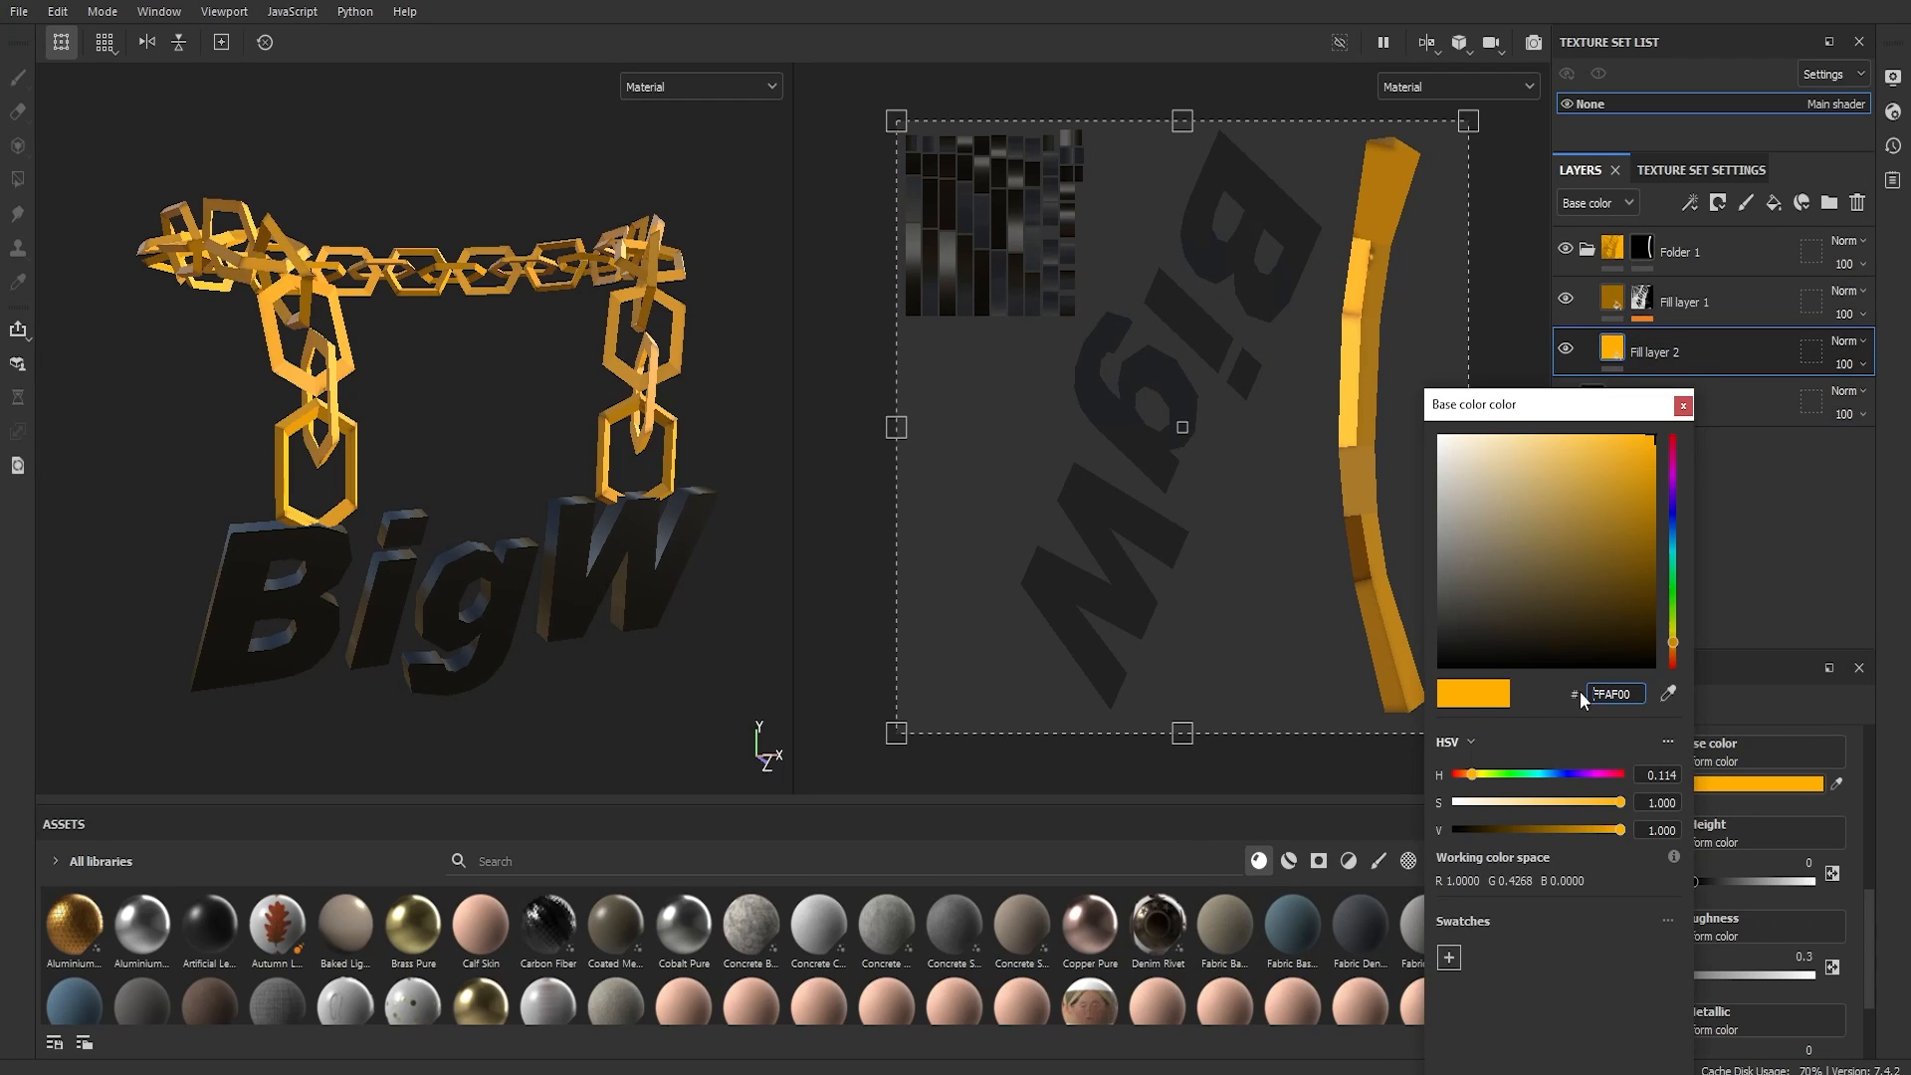
{"action": "left_click", "coordinate": [1752, 401]}
{"action": "left_click", "coordinate": [1757, 784]}
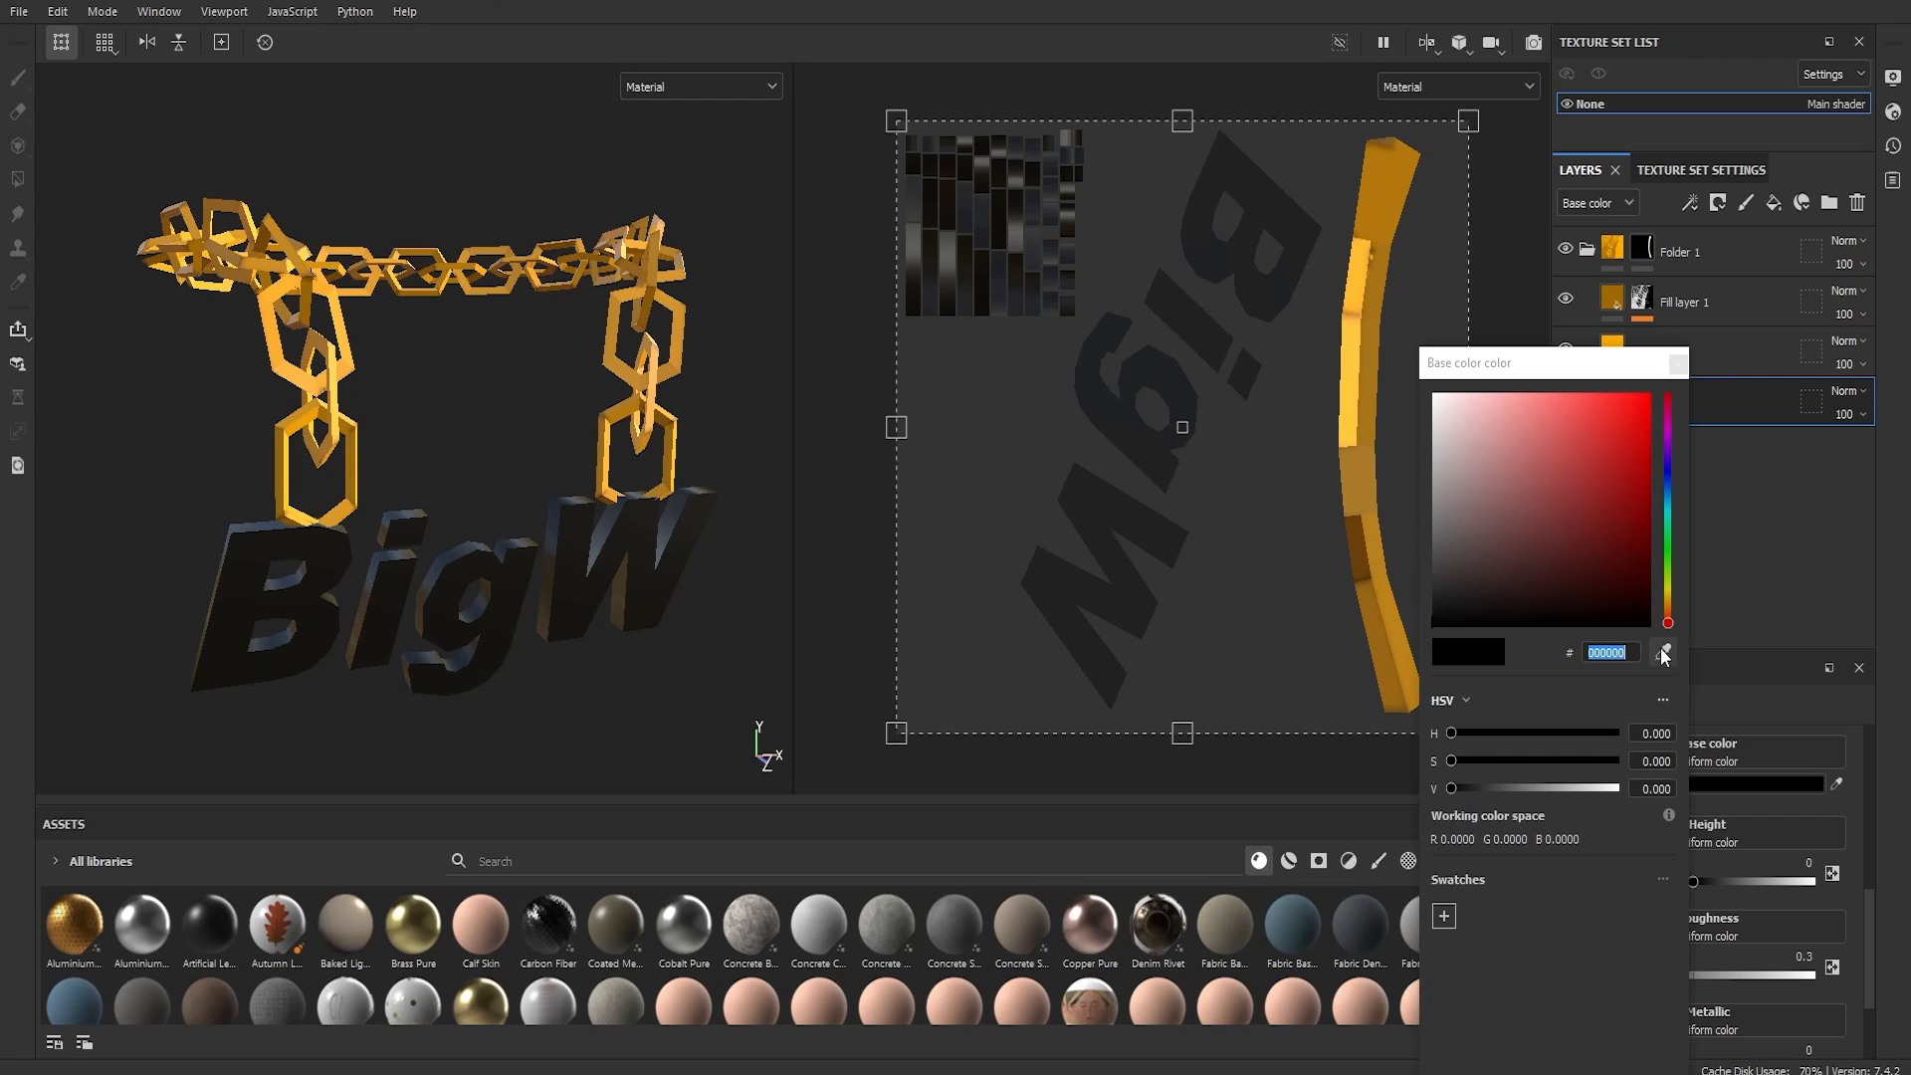
{"action": "left_click_drag", "start_coordinate": [1662, 652], "coordinate": [1353, 422]}
{"action": "left_click", "coordinate": [1677, 365]}
Step: Add another fill layer with a darker gold sampled from the chain strip and place it below Fill layer 3
{"action": "right_click", "coordinate": [1639, 408]}
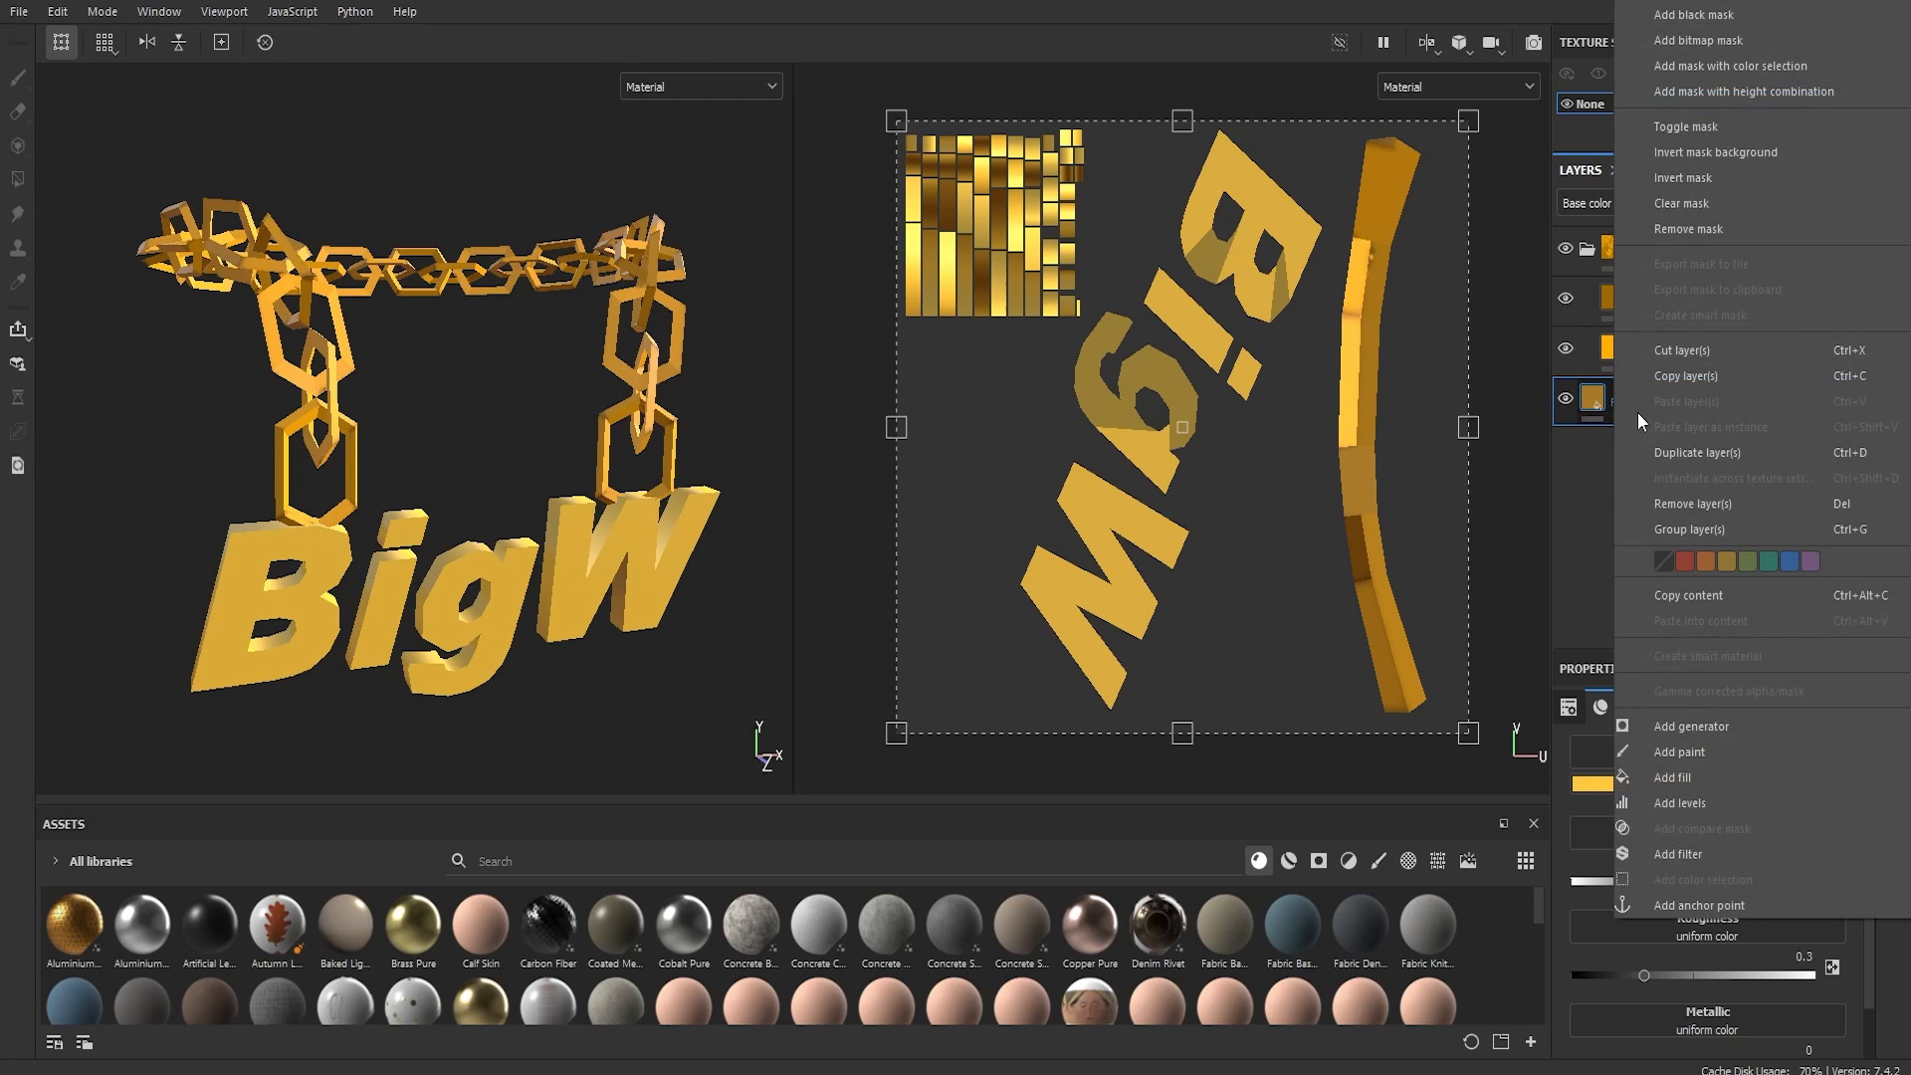
{"action": "left_click", "coordinate": [1778, 207]}
{"action": "left_click", "coordinate": [1752, 783]}
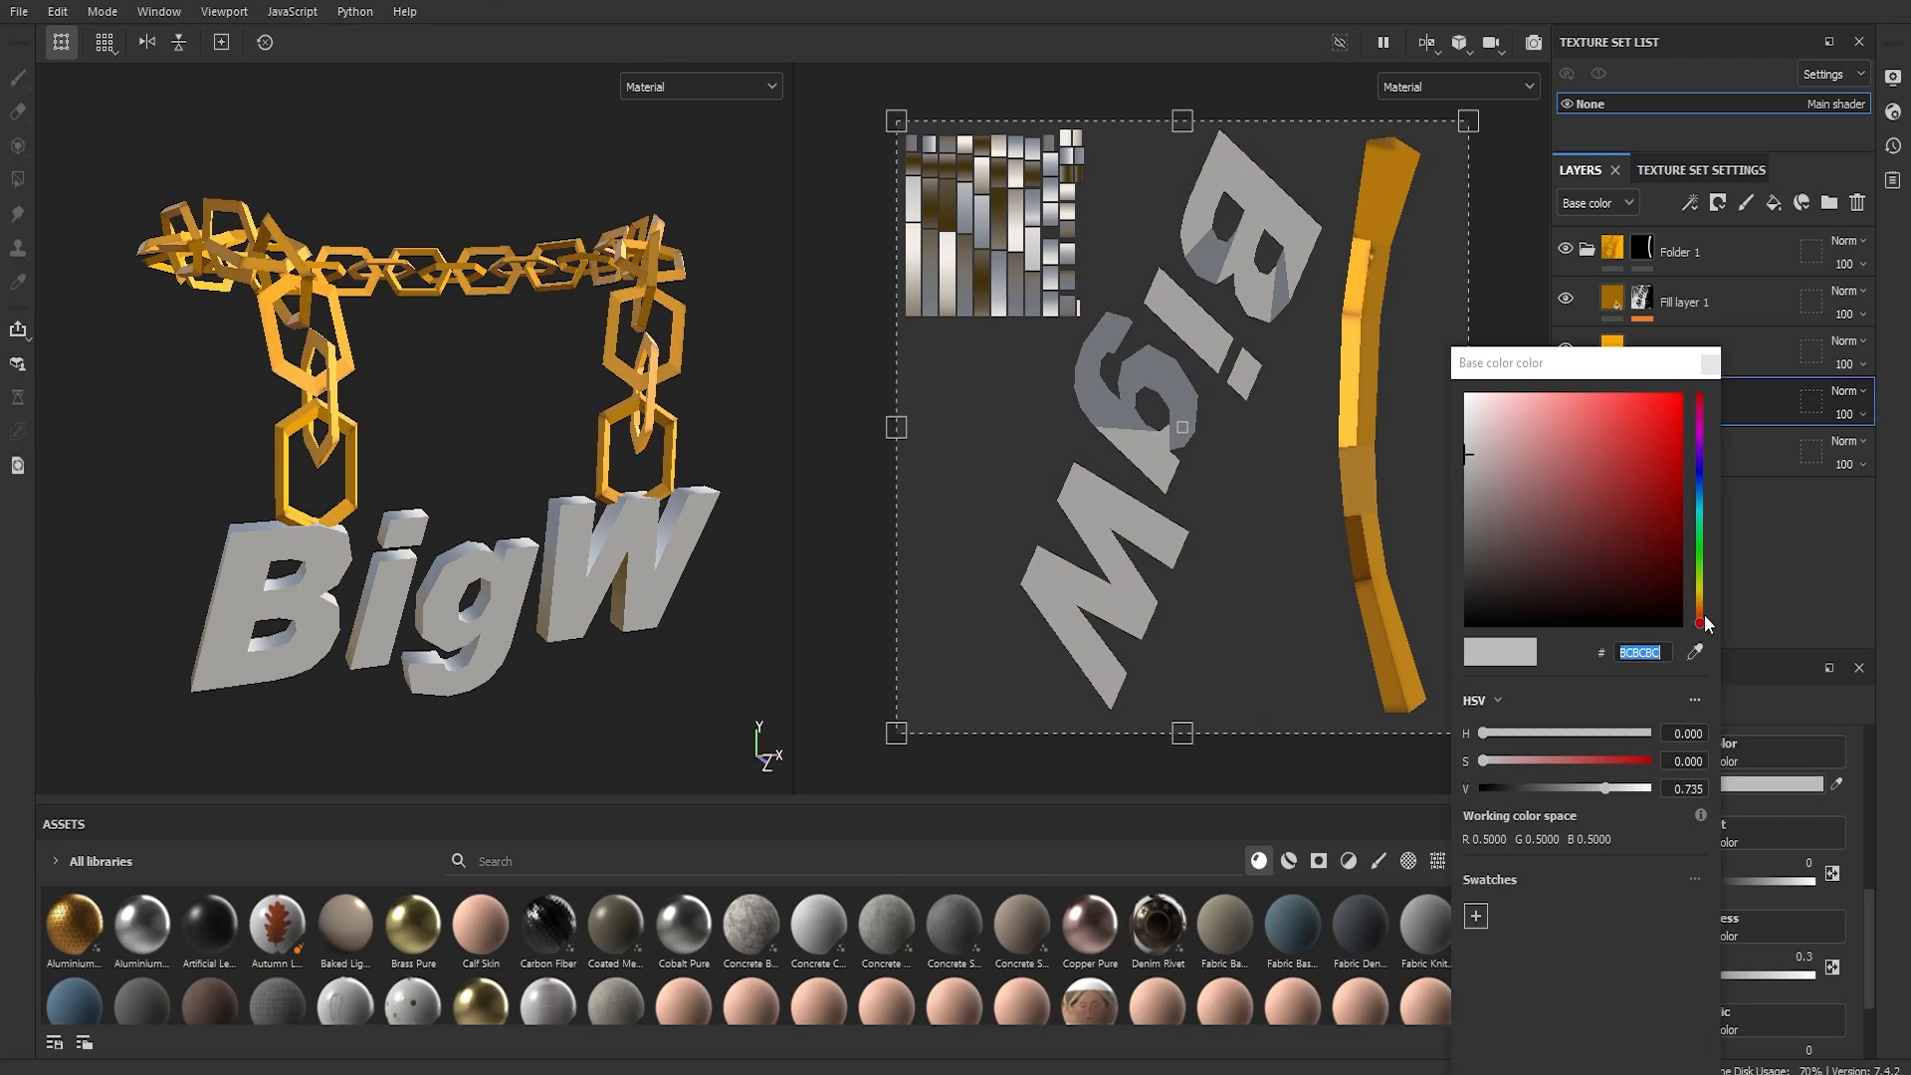
{"action": "left_click_drag", "start_coordinate": [1694, 652], "coordinate": [1357, 487]}
{"action": "left_click", "coordinate": [1709, 363]}
{"action": "left_click_drag", "start_coordinate": [1673, 401], "coordinate": [1640, 448]}
Step: Add a black mask to Fill layer 3, the light gold layer
{"action": "left_click", "coordinate": [1644, 408]}
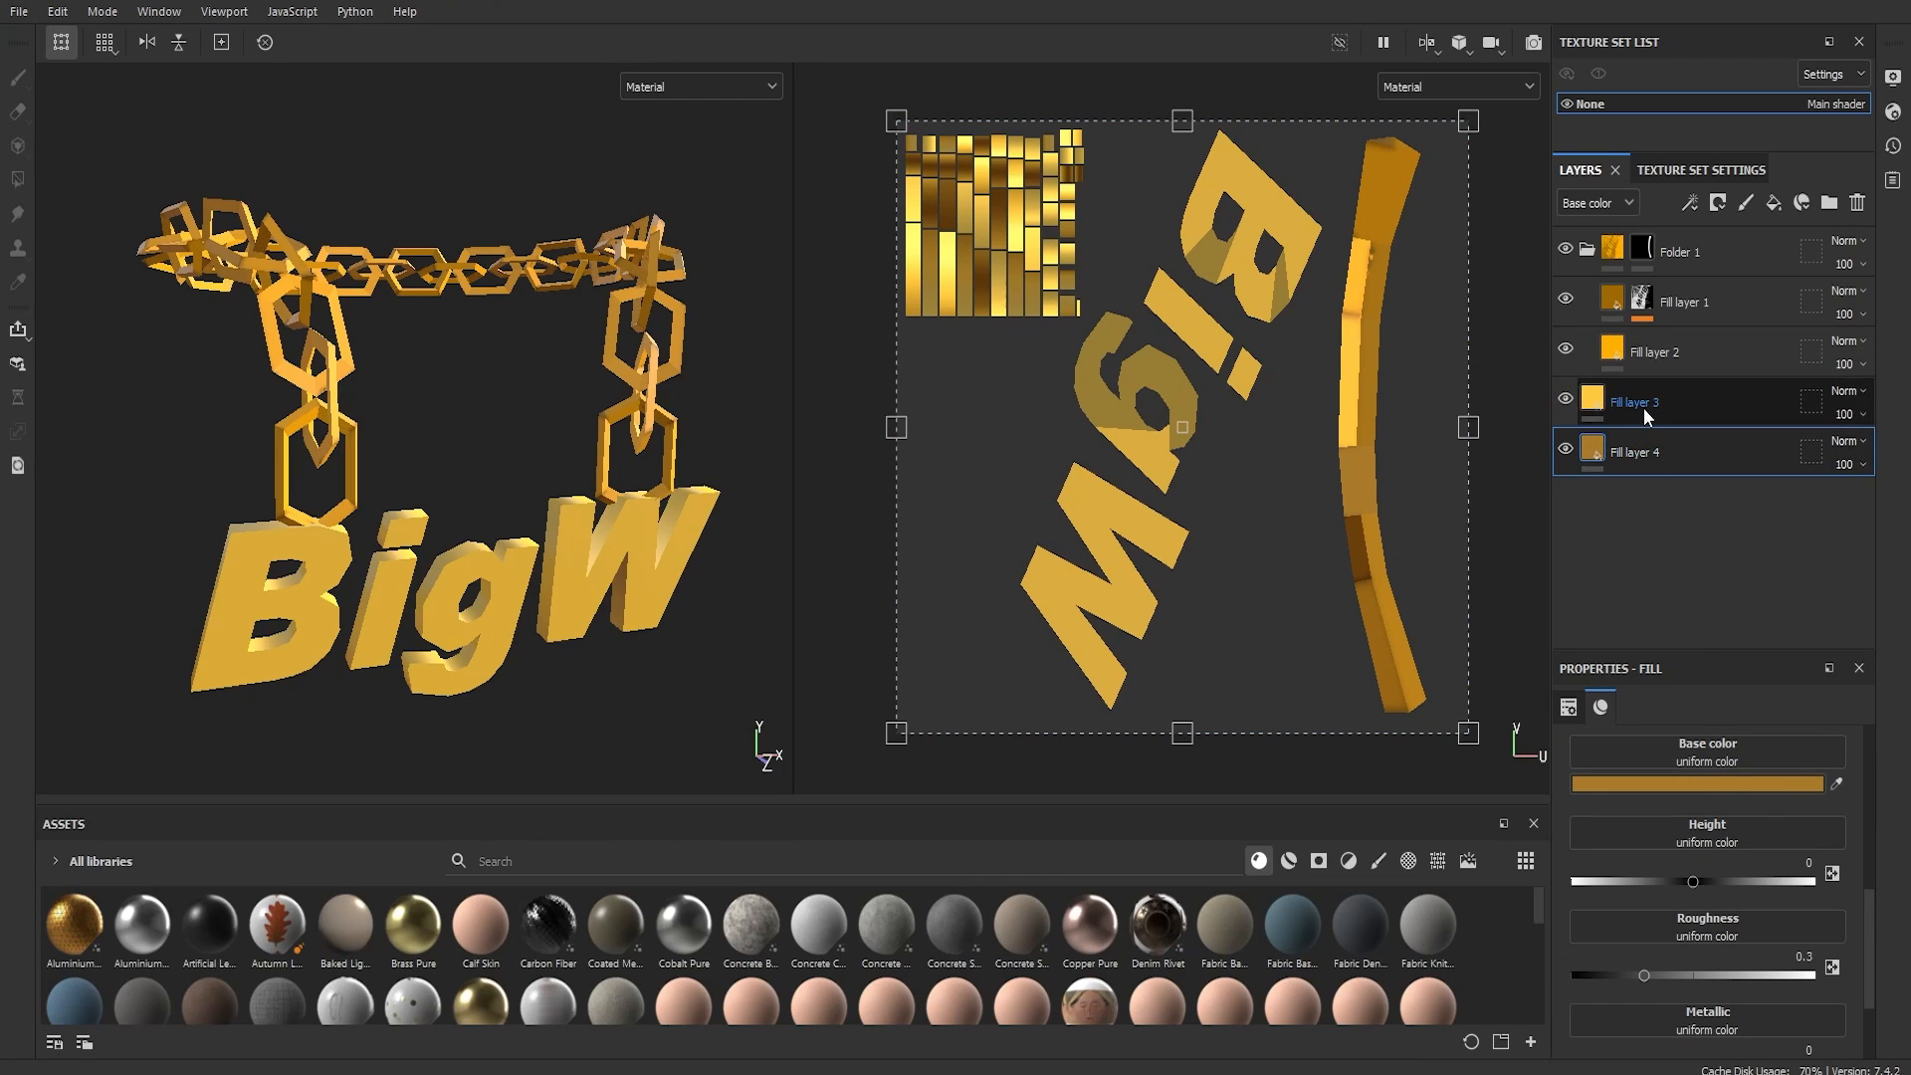
{"action": "right_click", "coordinate": [1645, 408]}
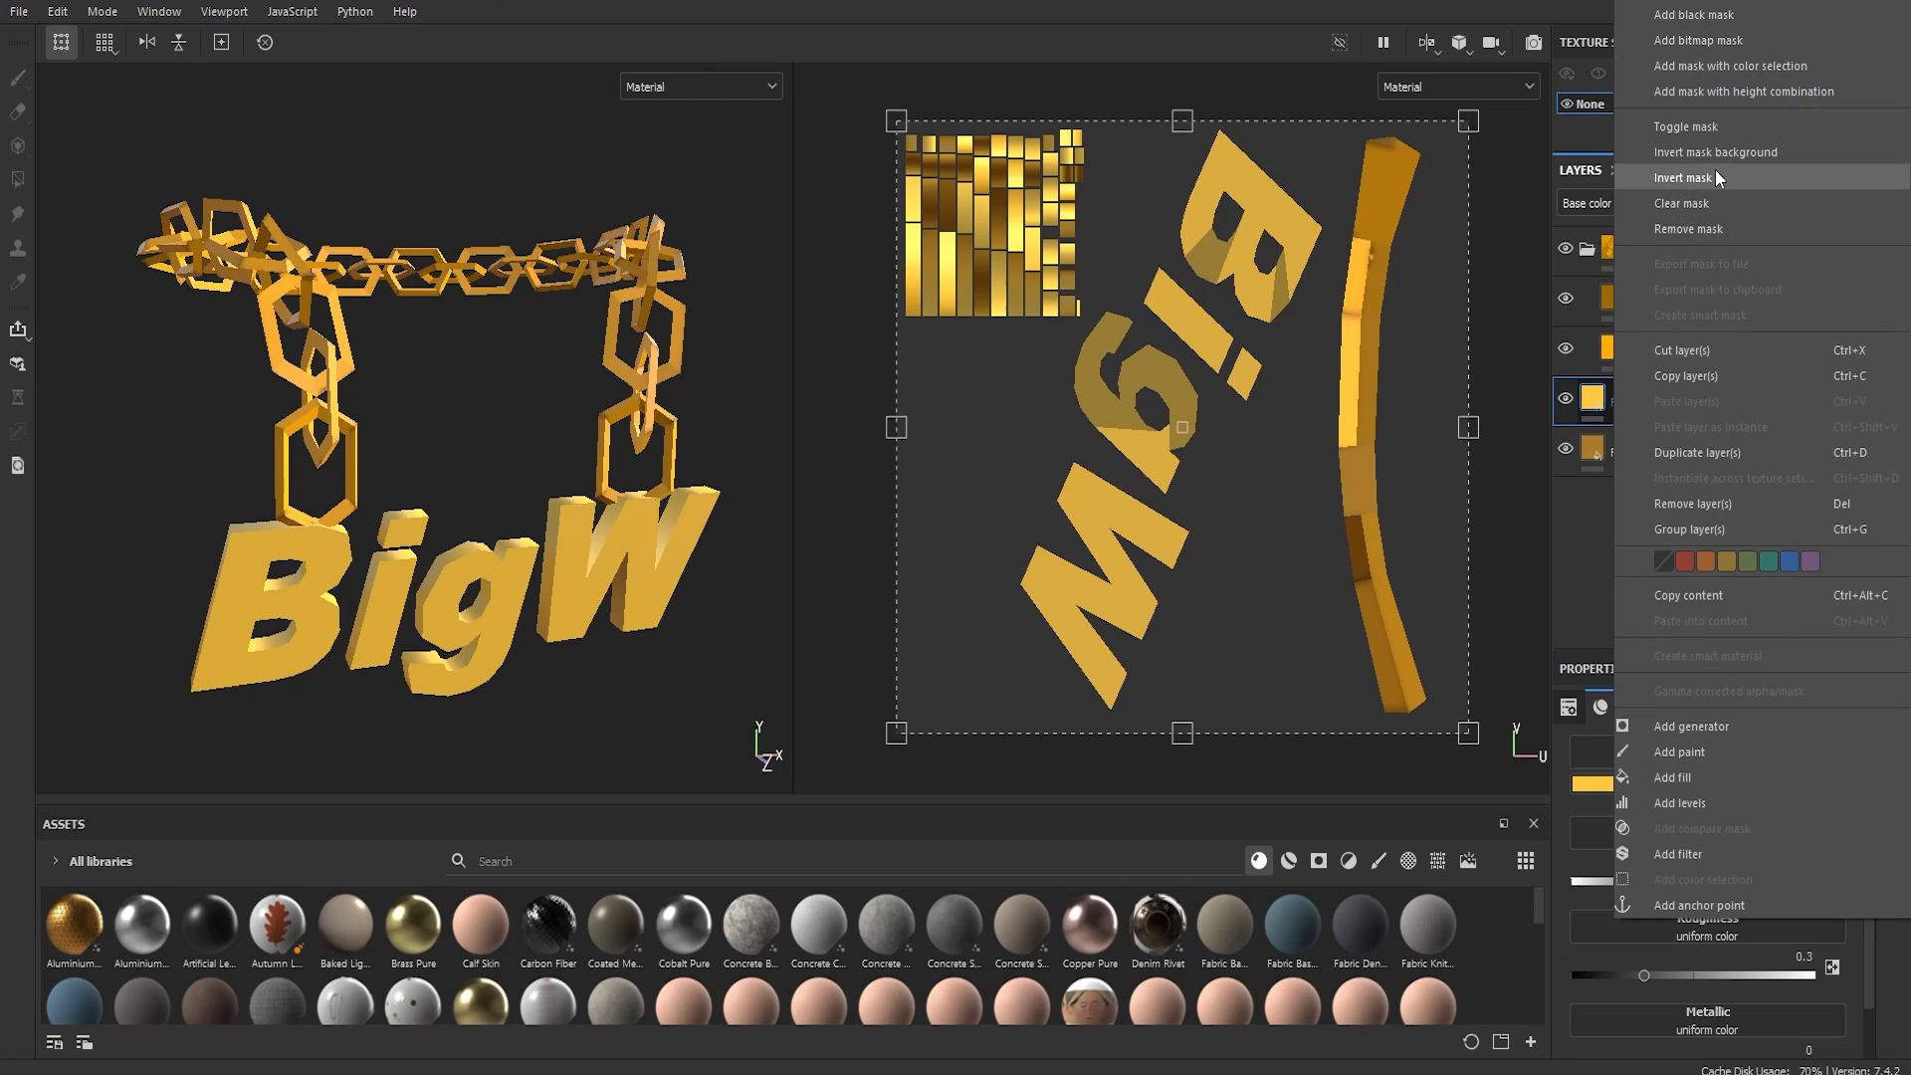
{"action": "left_click", "coordinate": [1692, 13]}
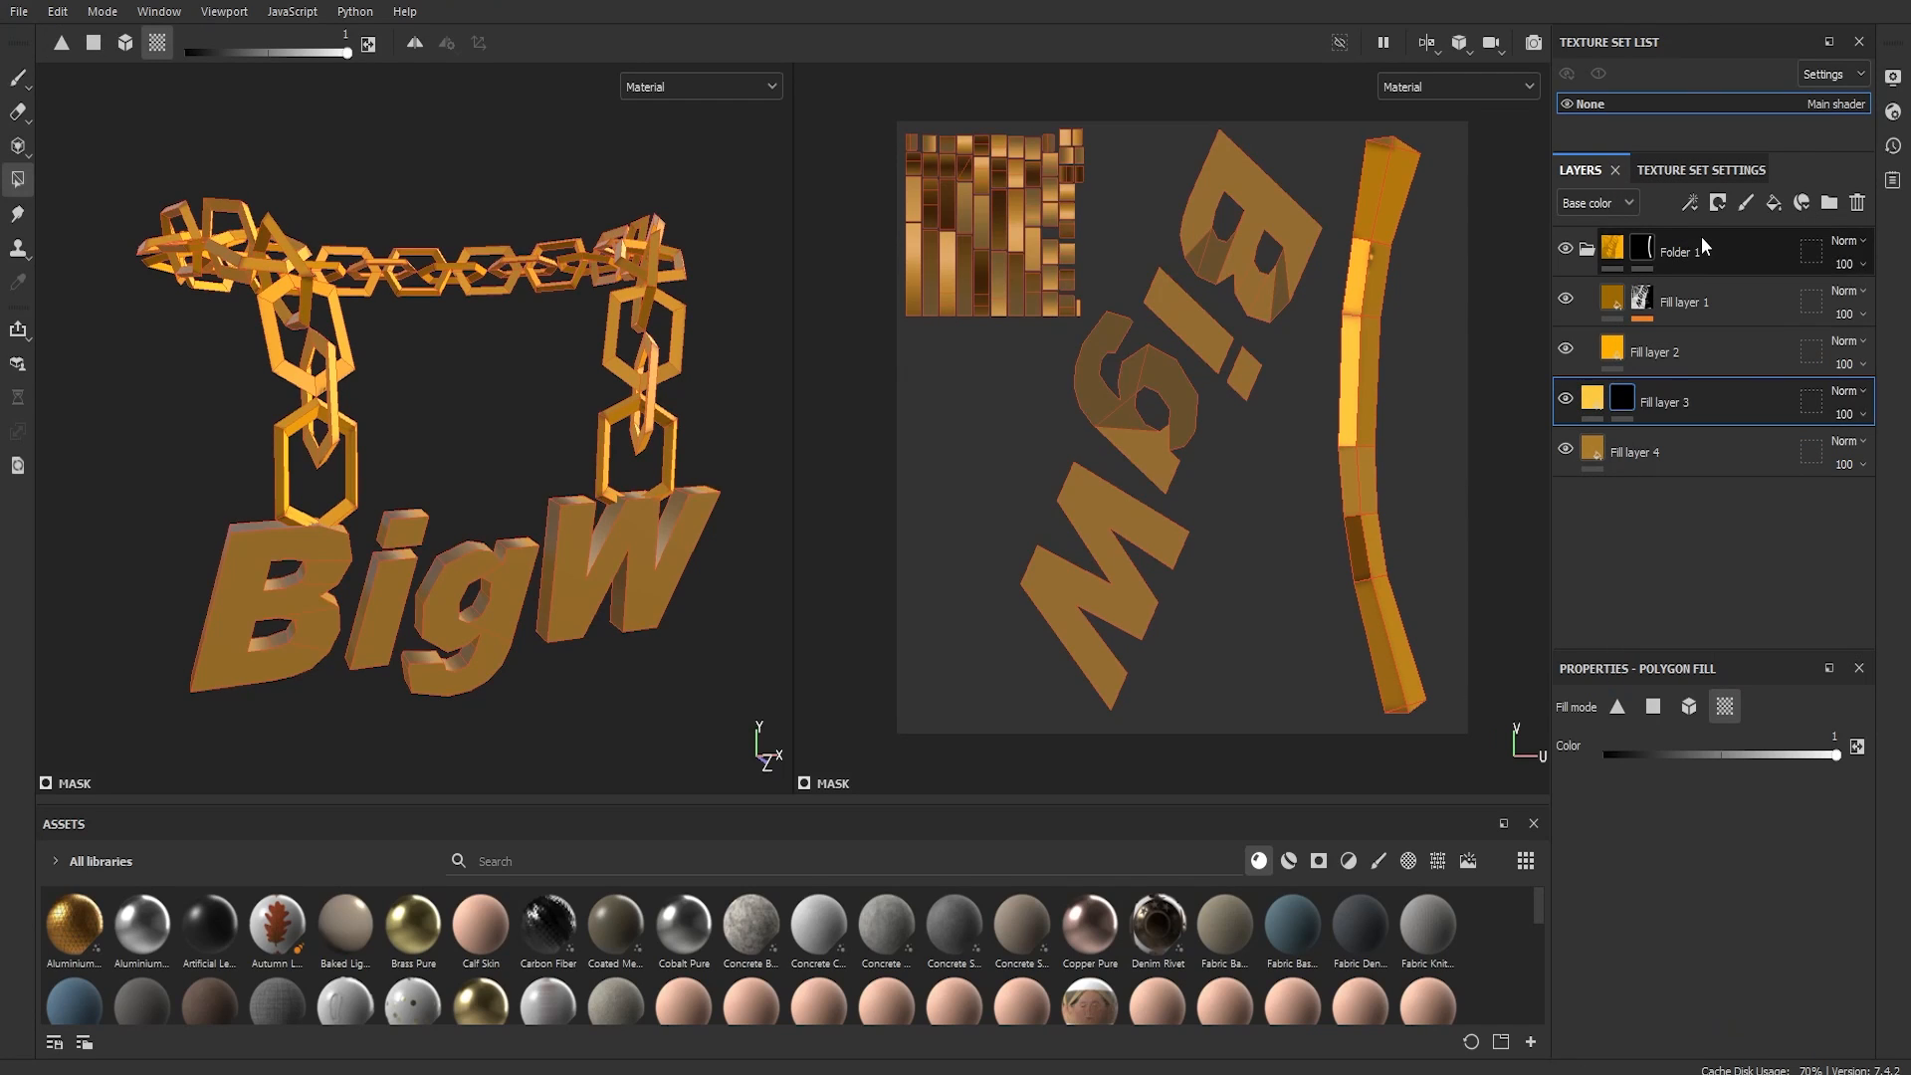
Step: Add a Curvature generator to Fill layer 3's mask and set Global Invert to True
{"action": "right_click", "coordinate": [1646, 402]}
{"action": "left_click", "coordinate": [1700, 661]}
{"action": "left_click", "coordinate": [1730, 761]}
{"action": "left_click", "coordinate": [1653, 836]}
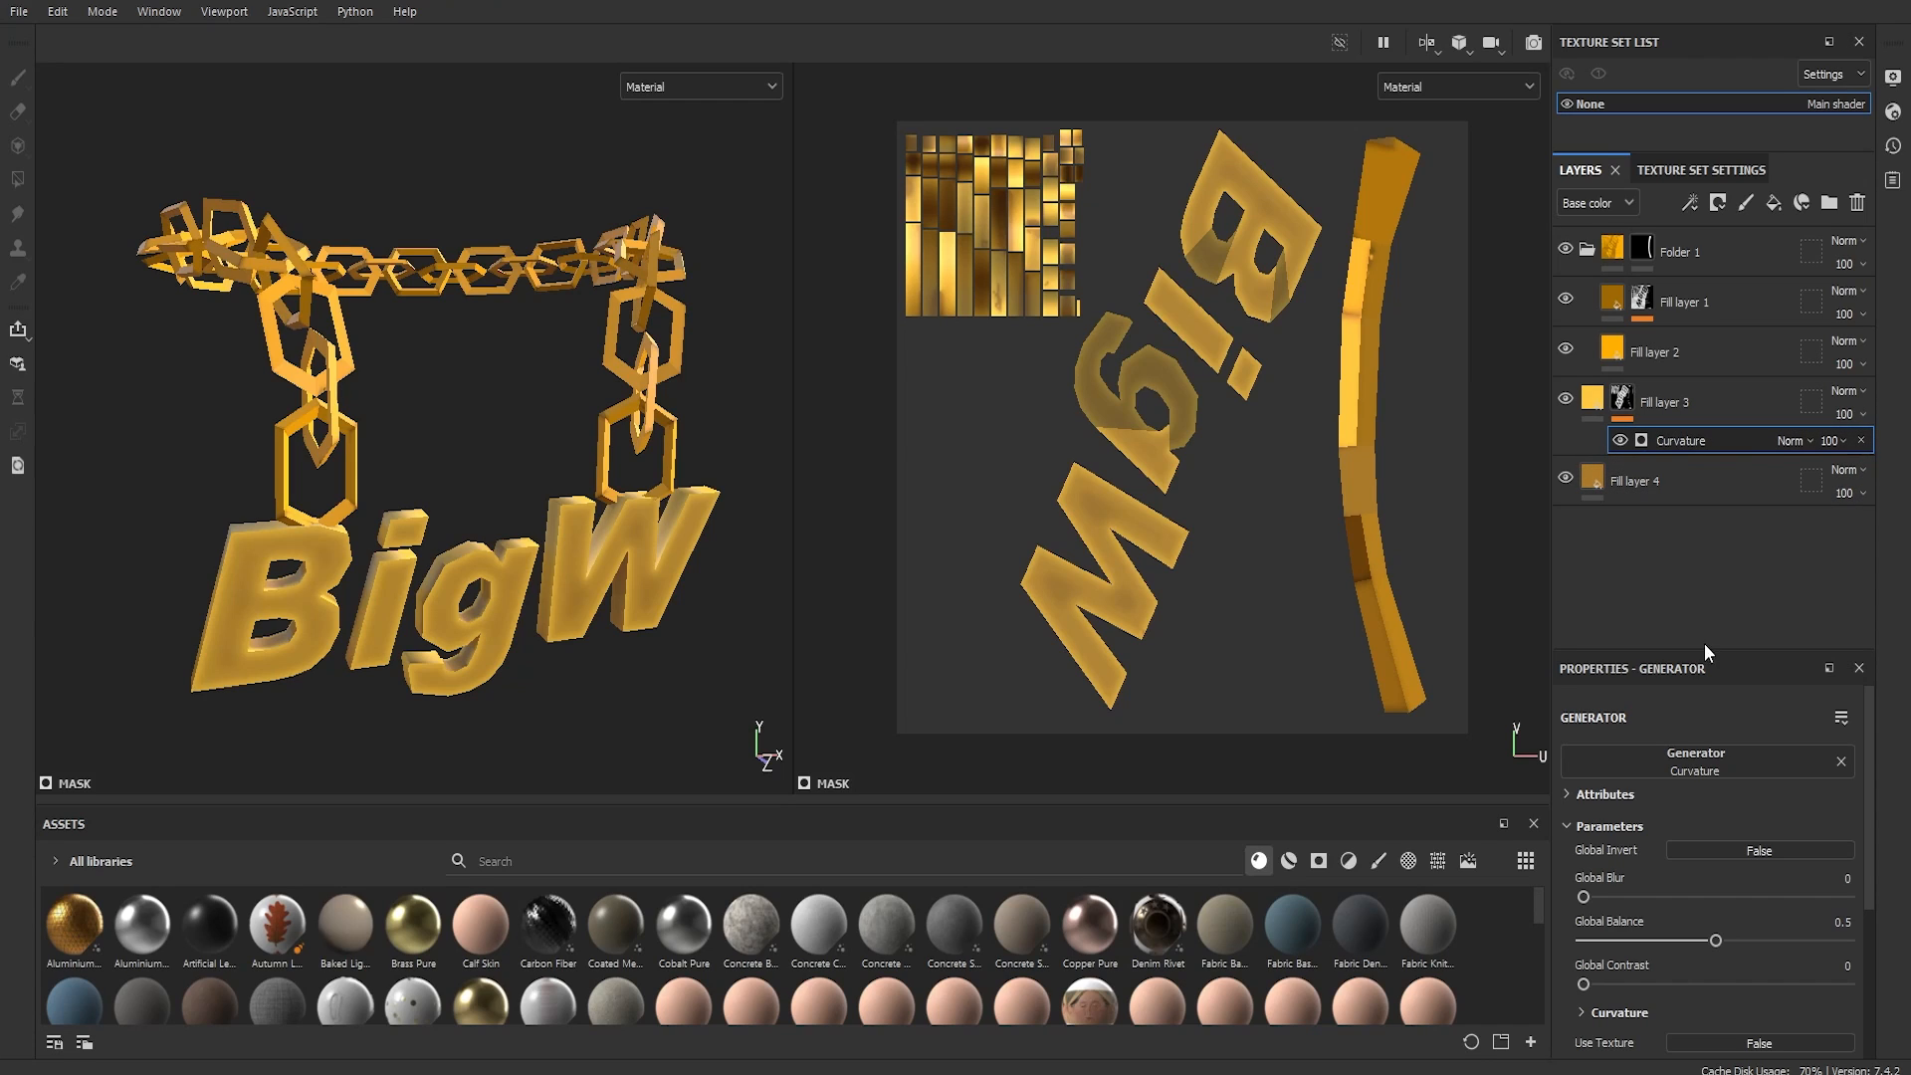
{"action": "left_click", "coordinate": [1759, 851]}
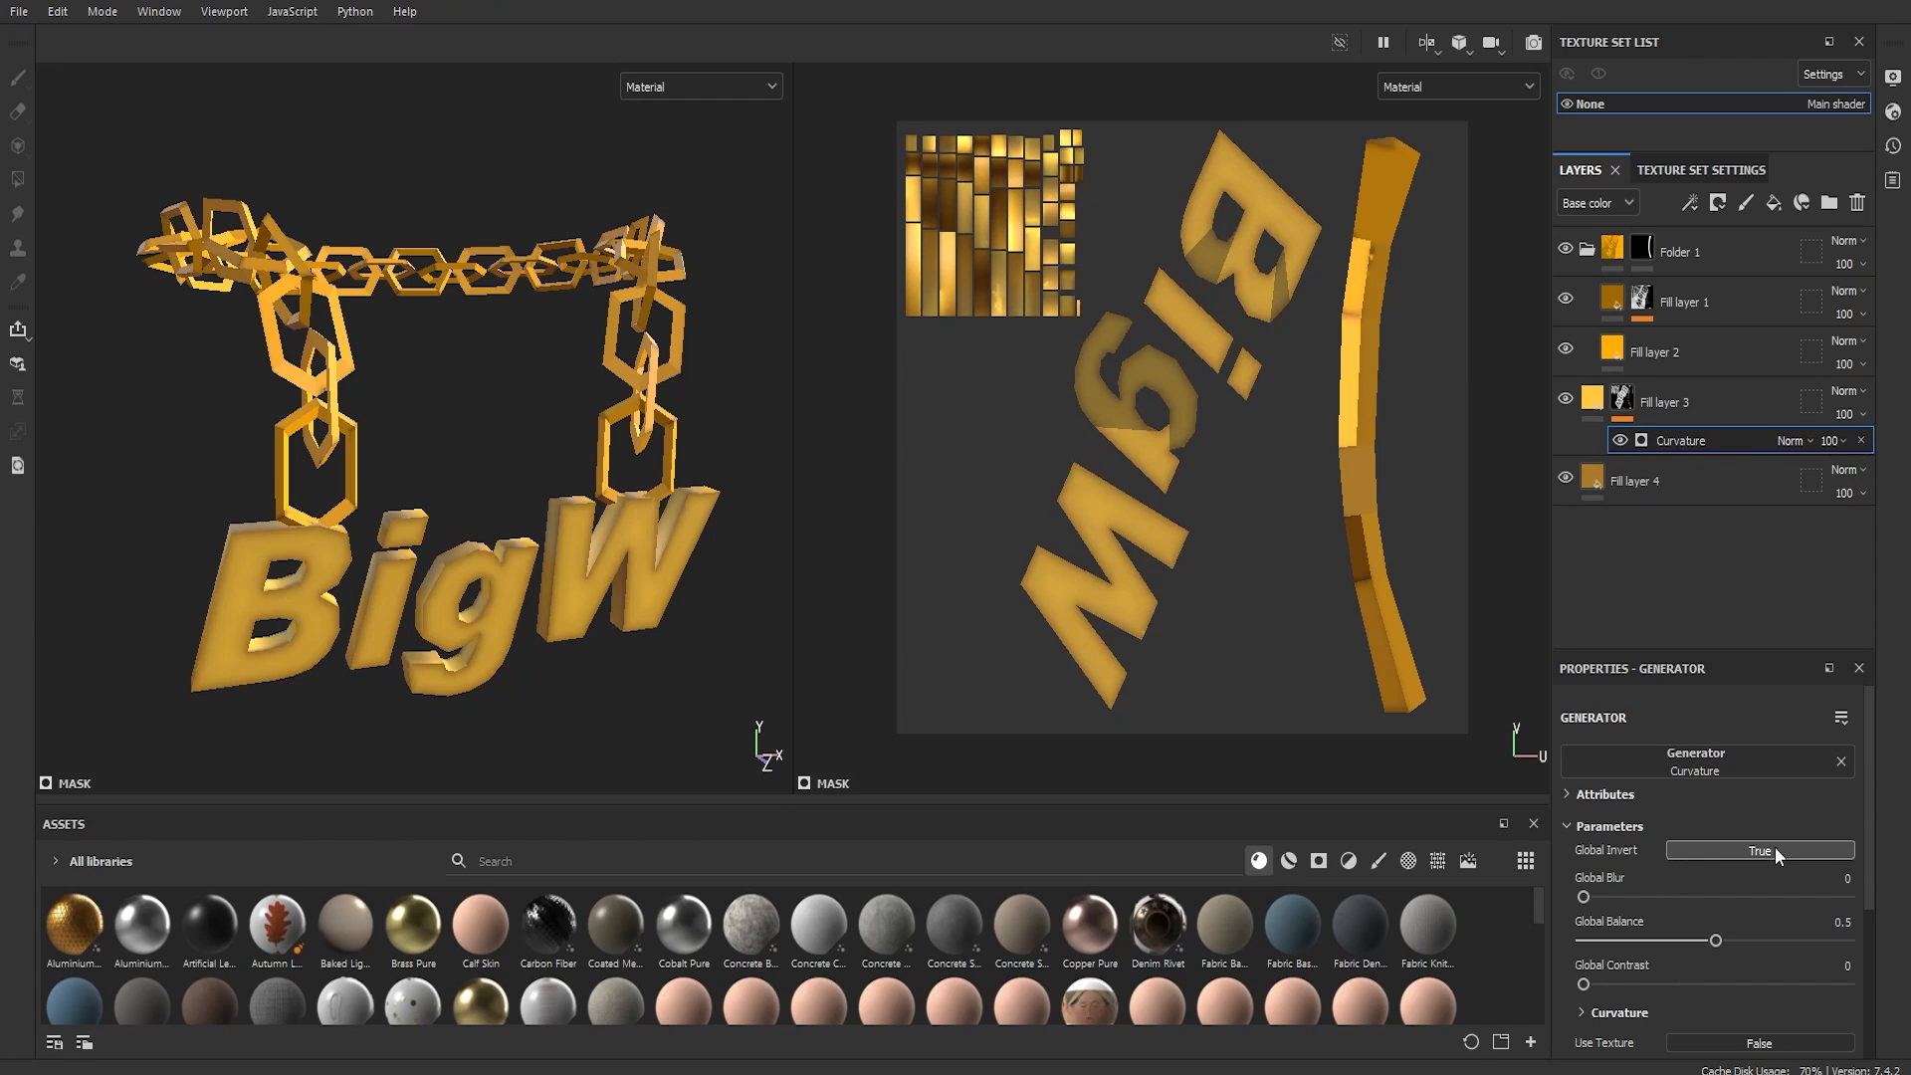
Step: Add a Blur filter to Fill layer 3's mask above the Curvature generator
{"action": "right_click", "coordinate": [1669, 409]}
{"action": "left_click", "coordinate": [1691, 786]}
{"action": "left_click", "coordinate": [1690, 762]}
{"action": "left_click", "coordinate": [1653, 832]}
{"action": "scroll", "coordinate": [470, 641], "scroll_direction": "up", "scroll_amount": 2}
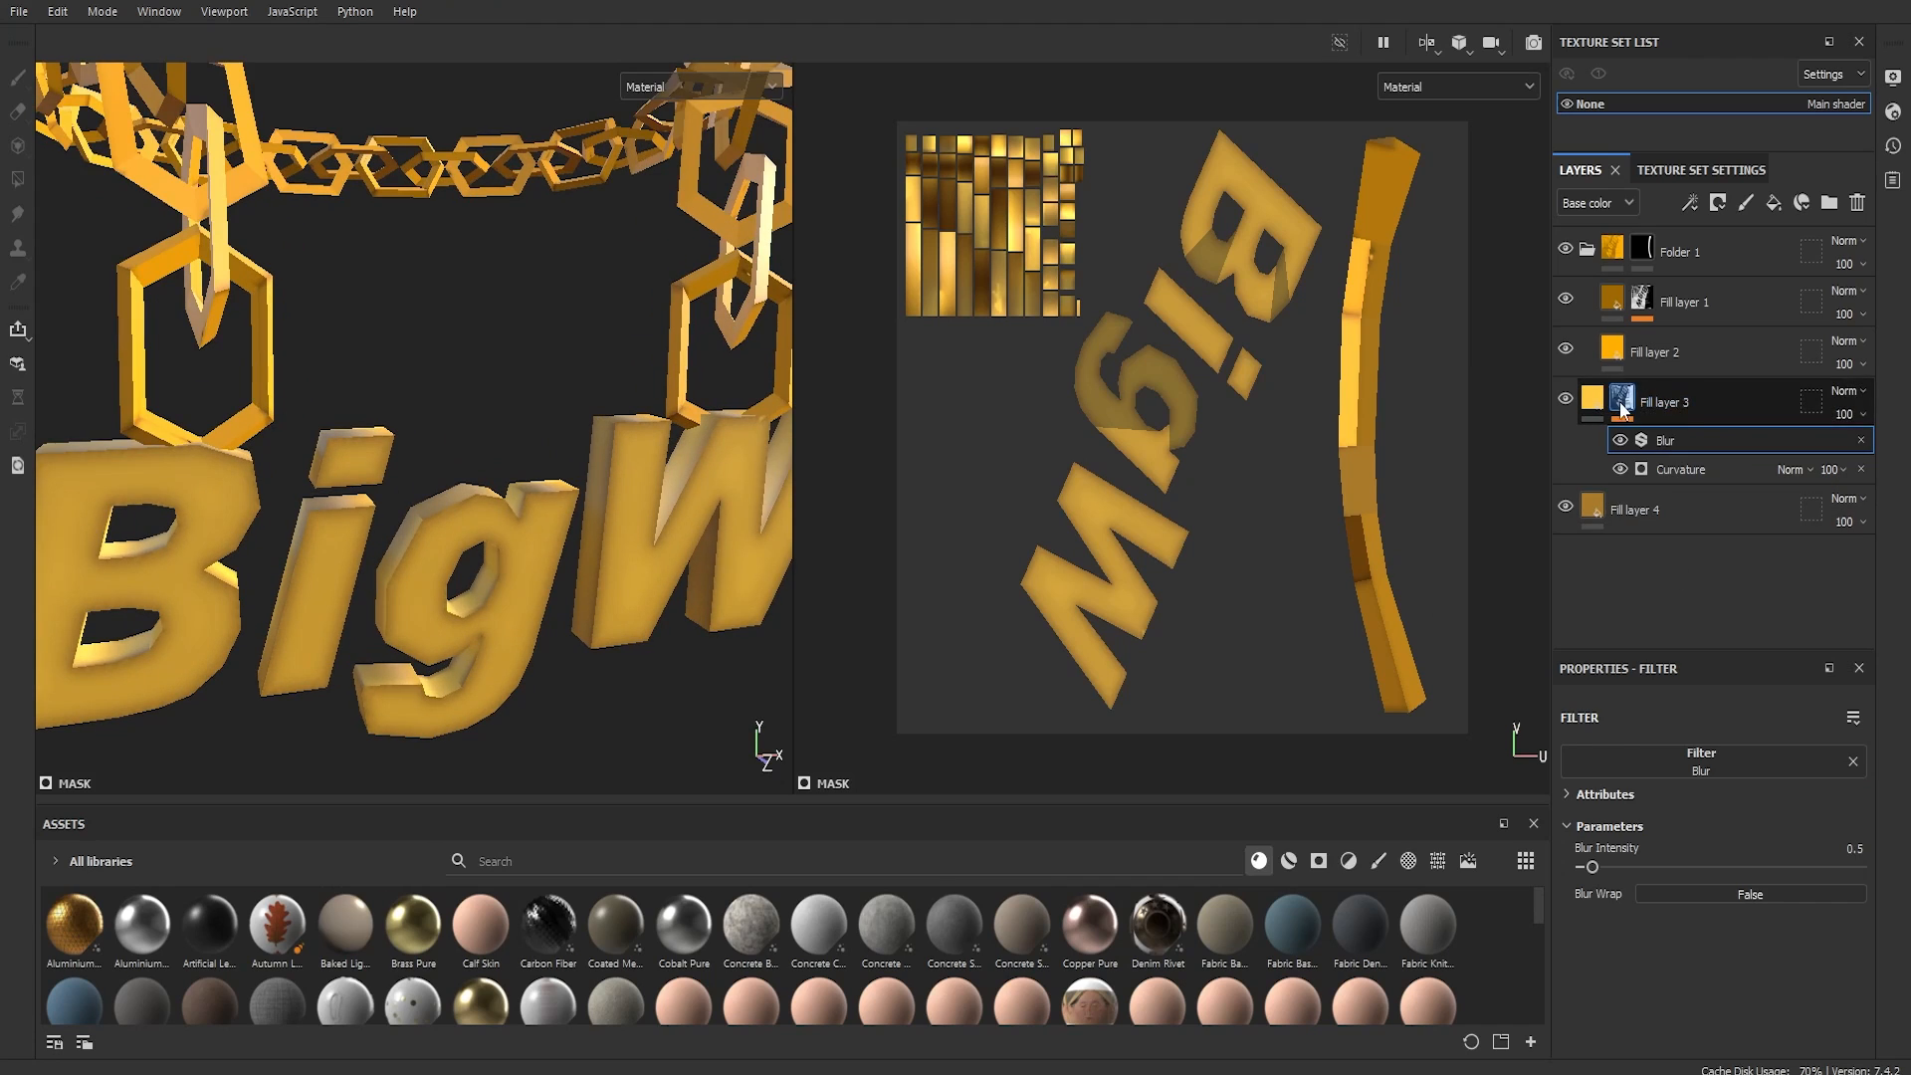
Step: Undo the Blur choice and use a Blur Slope filter above the Curvature generator in Fill layer 3's mask
{"action": "right_click", "coordinate": [1683, 440]}
{"action": "left_click", "coordinate": [1720, 667]}
{"action": "key", "text": "ctrl+z"}
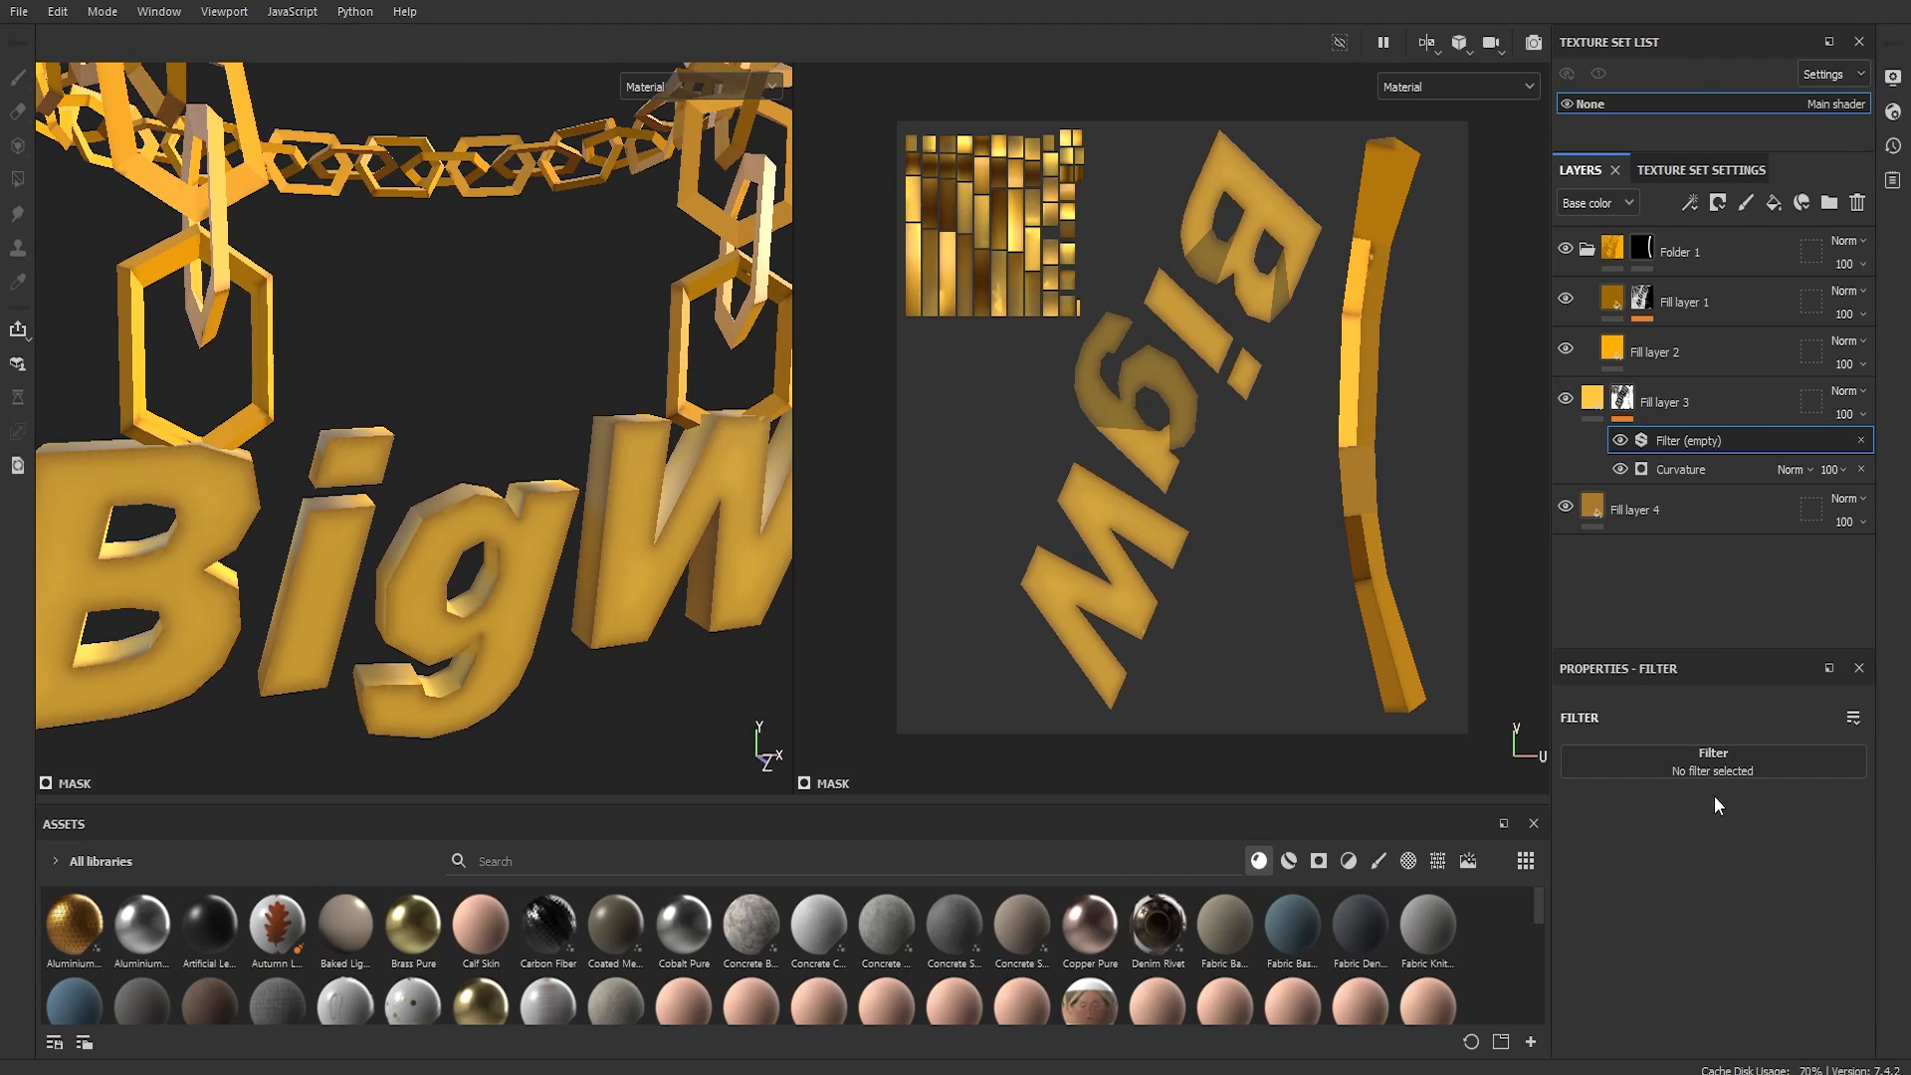
{"action": "scroll", "coordinate": [482, 610], "scroll_direction": "up", "scroll_amount": 3}
{"action": "scroll", "coordinate": [588, 580], "scroll_direction": "down", "scroll_amount": 2}
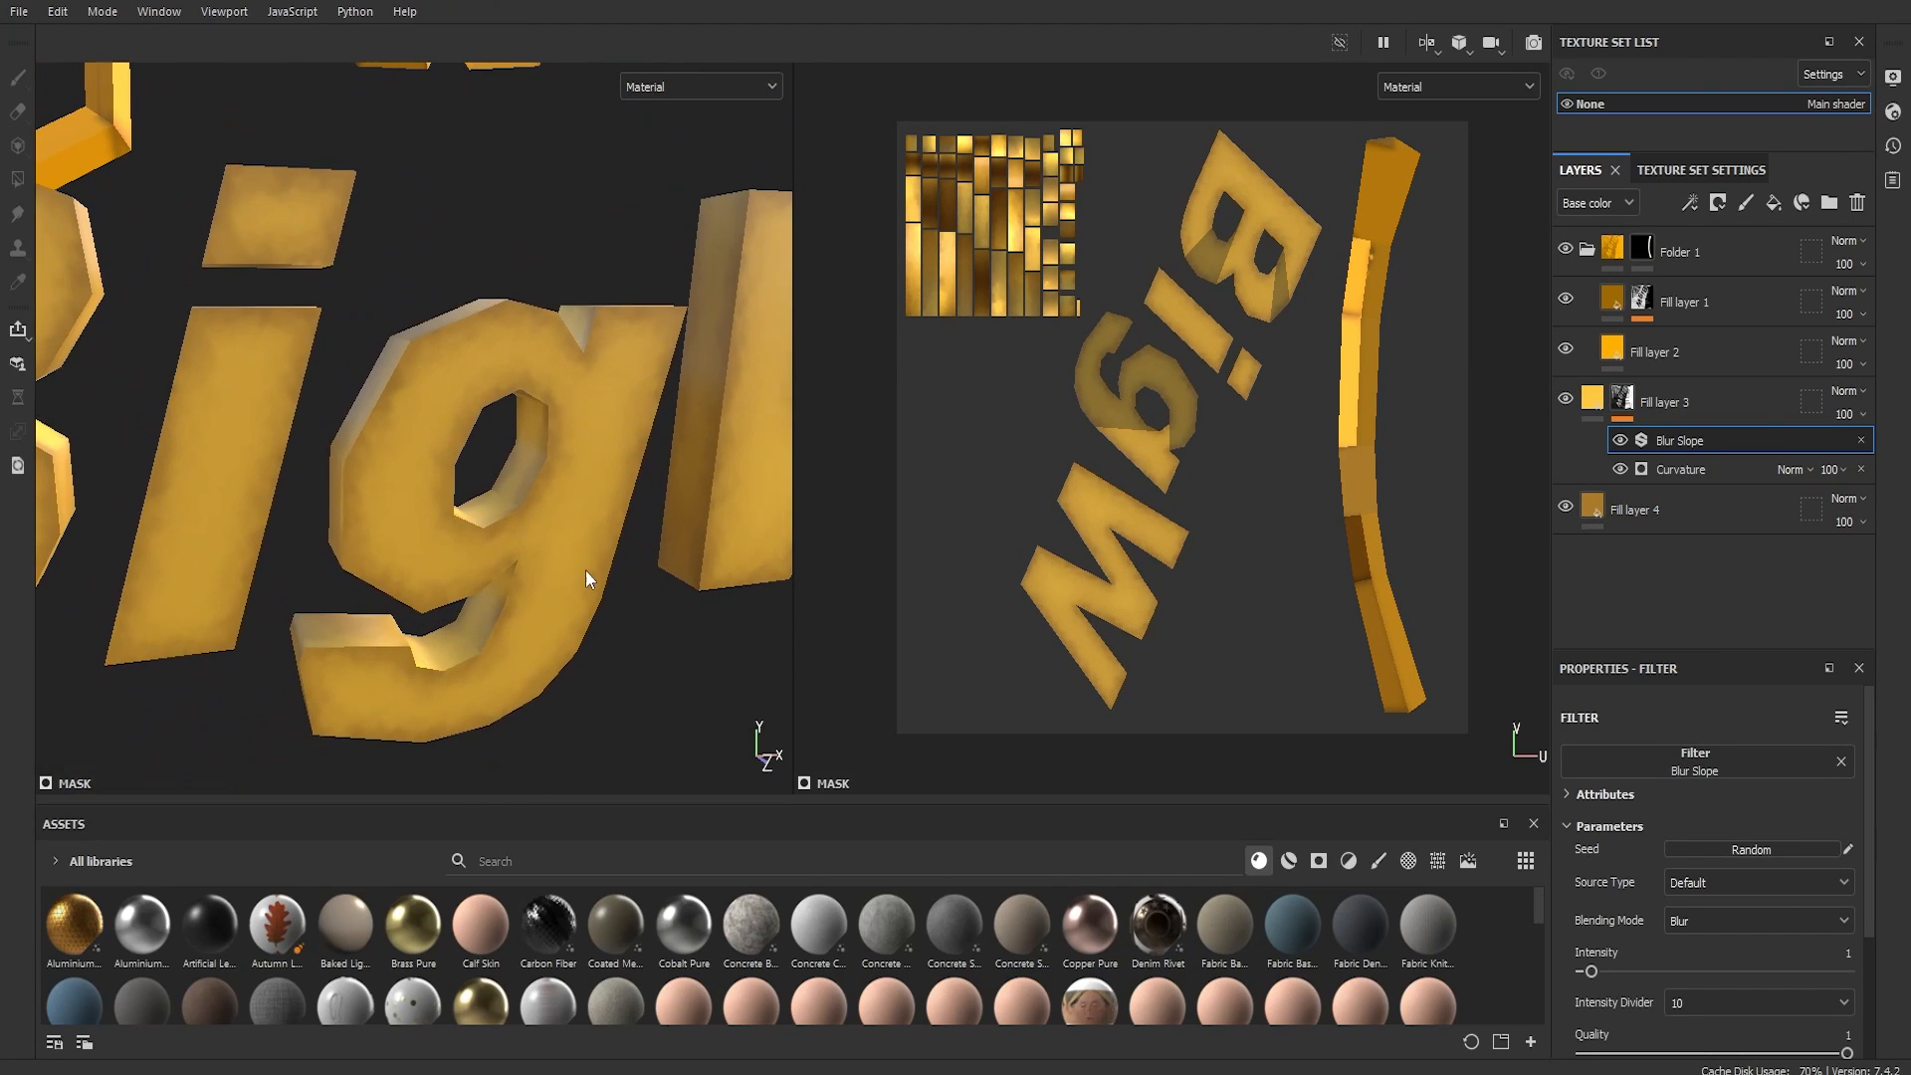
Step: Add a Blur filter above Blur Slope in Fill layer 3's mask and set its Blur Intensity to 0.87
{"action": "right_click", "coordinate": [1623, 398]}
{"action": "left_click", "coordinate": [1672, 787]}
{"action": "key", "text": "ctrl+z"}
{"action": "right_click", "coordinate": [1622, 398]}
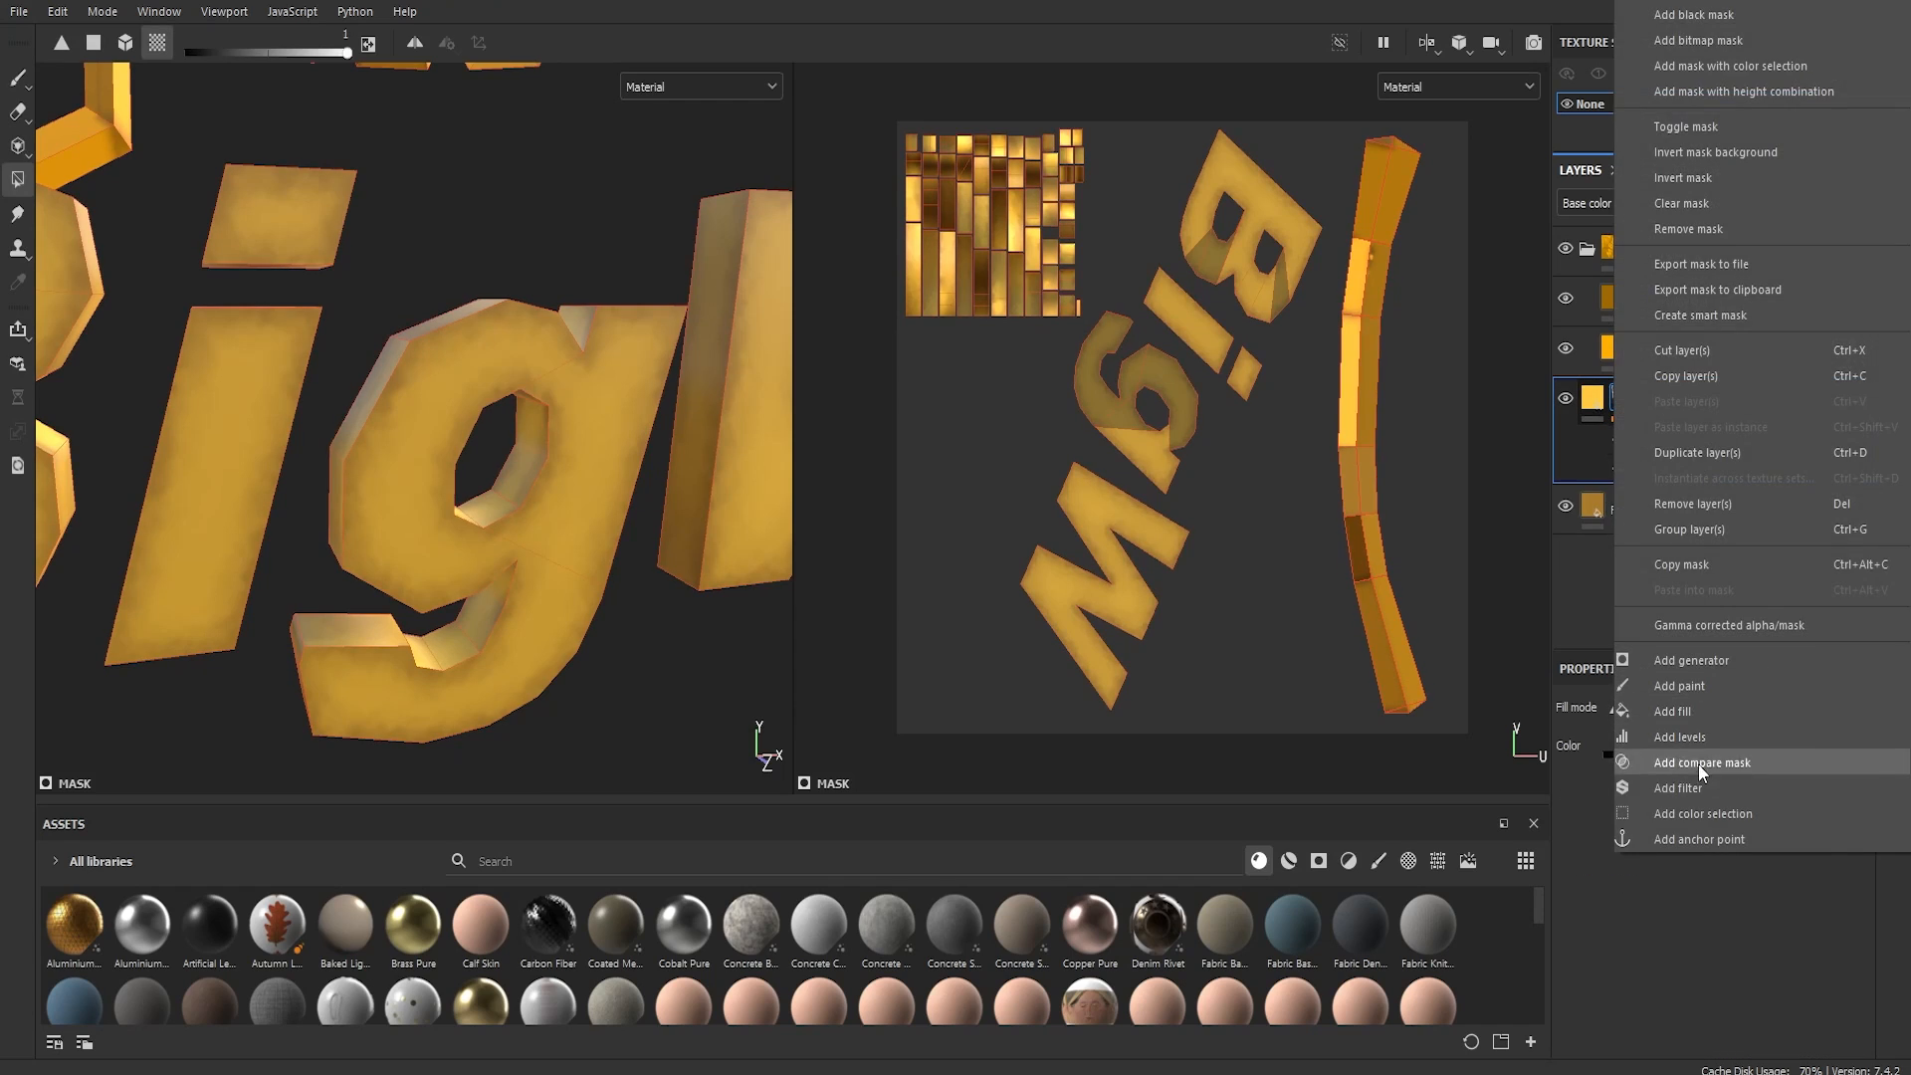
{"action": "left_click", "coordinate": [1692, 788]}
{"action": "left_click", "coordinate": [1701, 762]}
{"action": "left_click", "coordinate": [1649, 830]}
{"action": "scroll", "coordinate": [354, 414], "scroll_direction": "down", "scroll_amount": 4}
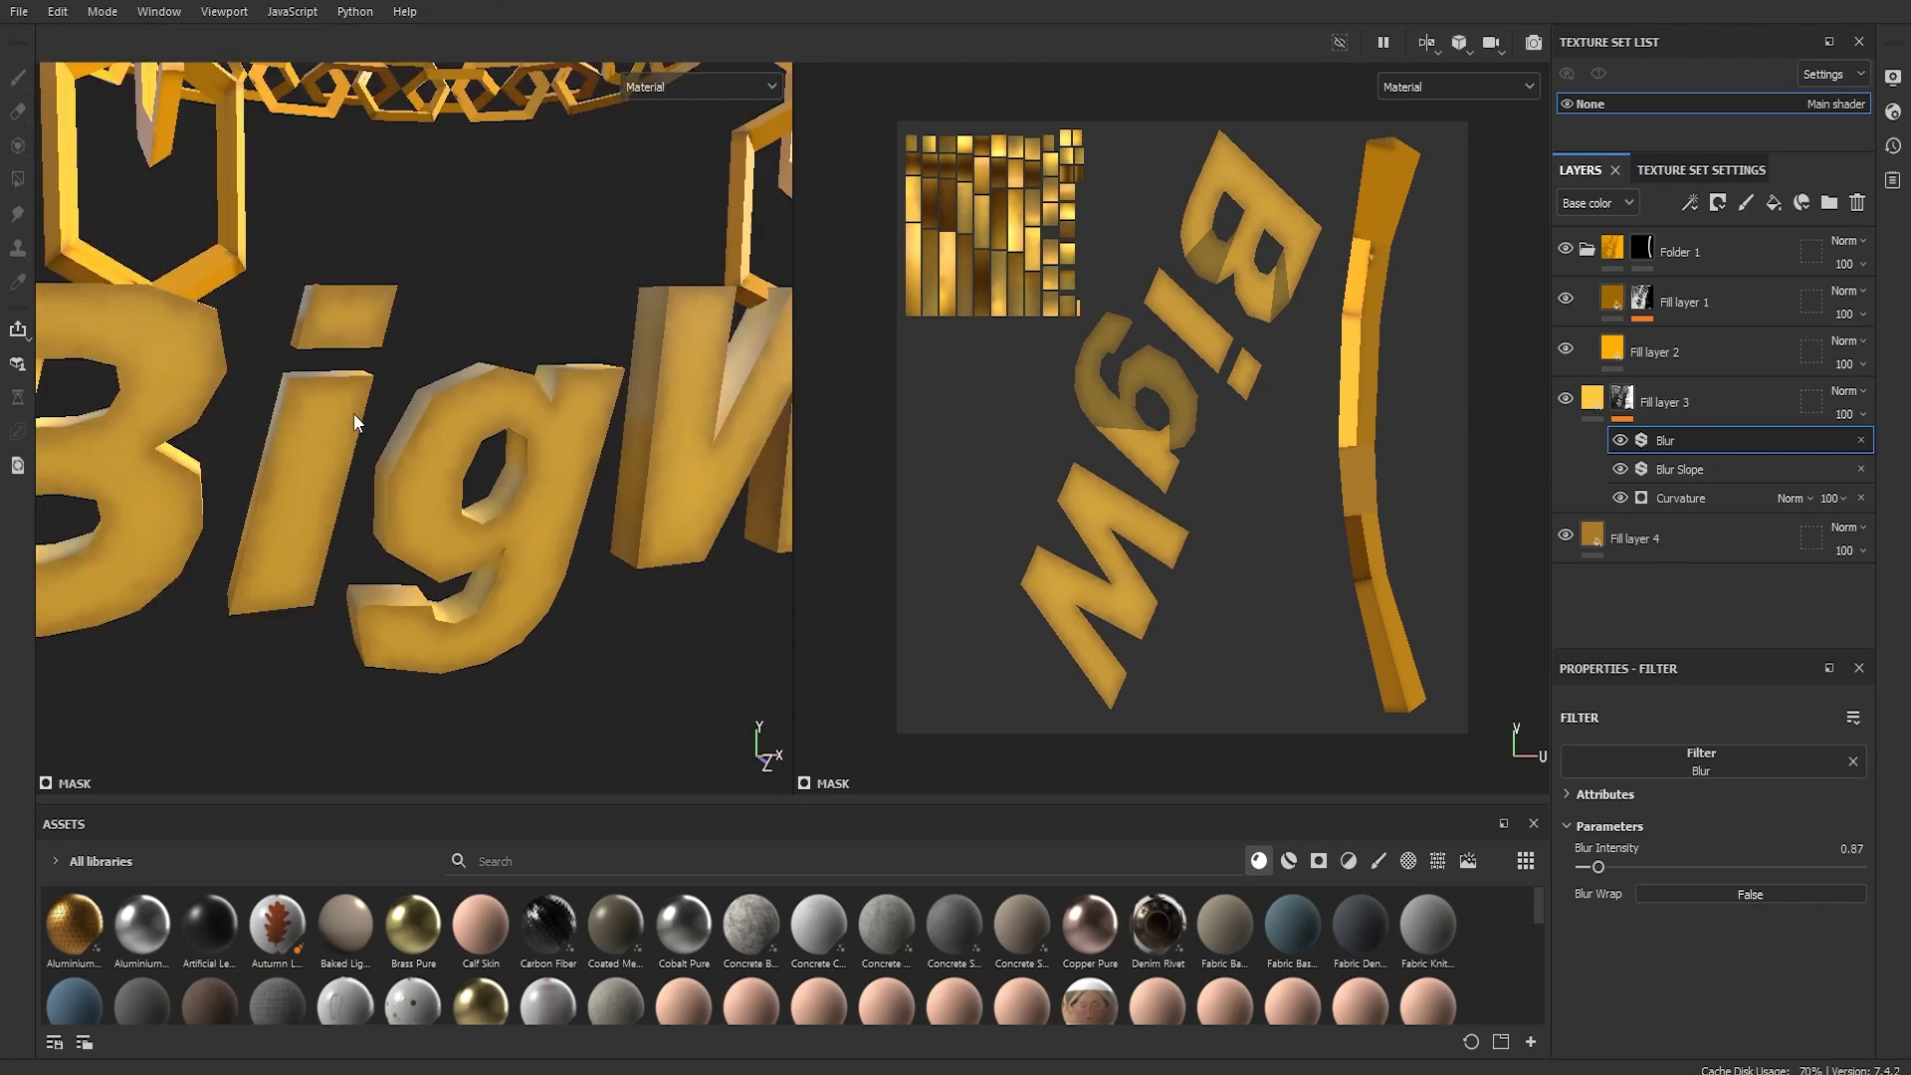
{"action": "scroll", "coordinate": [375, 411], "scroll_direction": "up", "scroll_amount": 1}
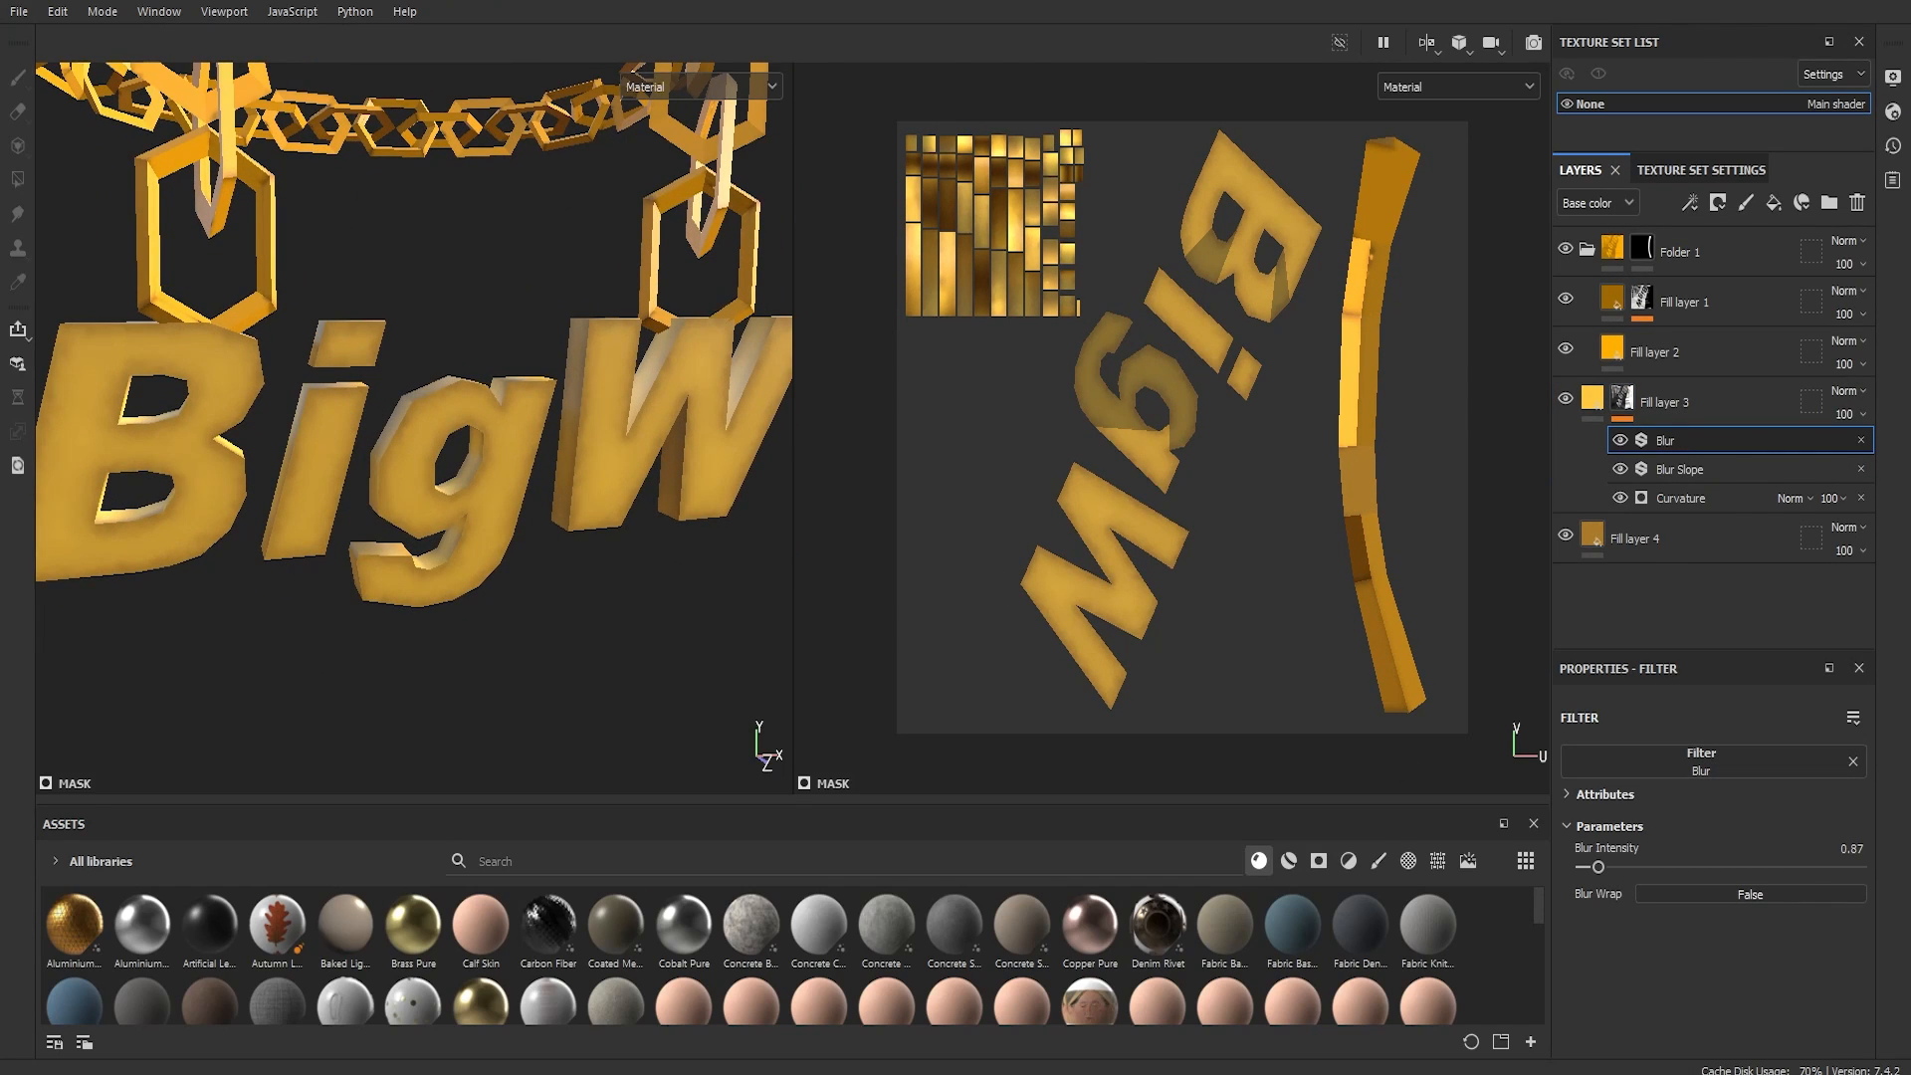
{"action": "scroll", "coordinate": [538, 439], "scroll_direction": "down", "scroll_amount": 1}
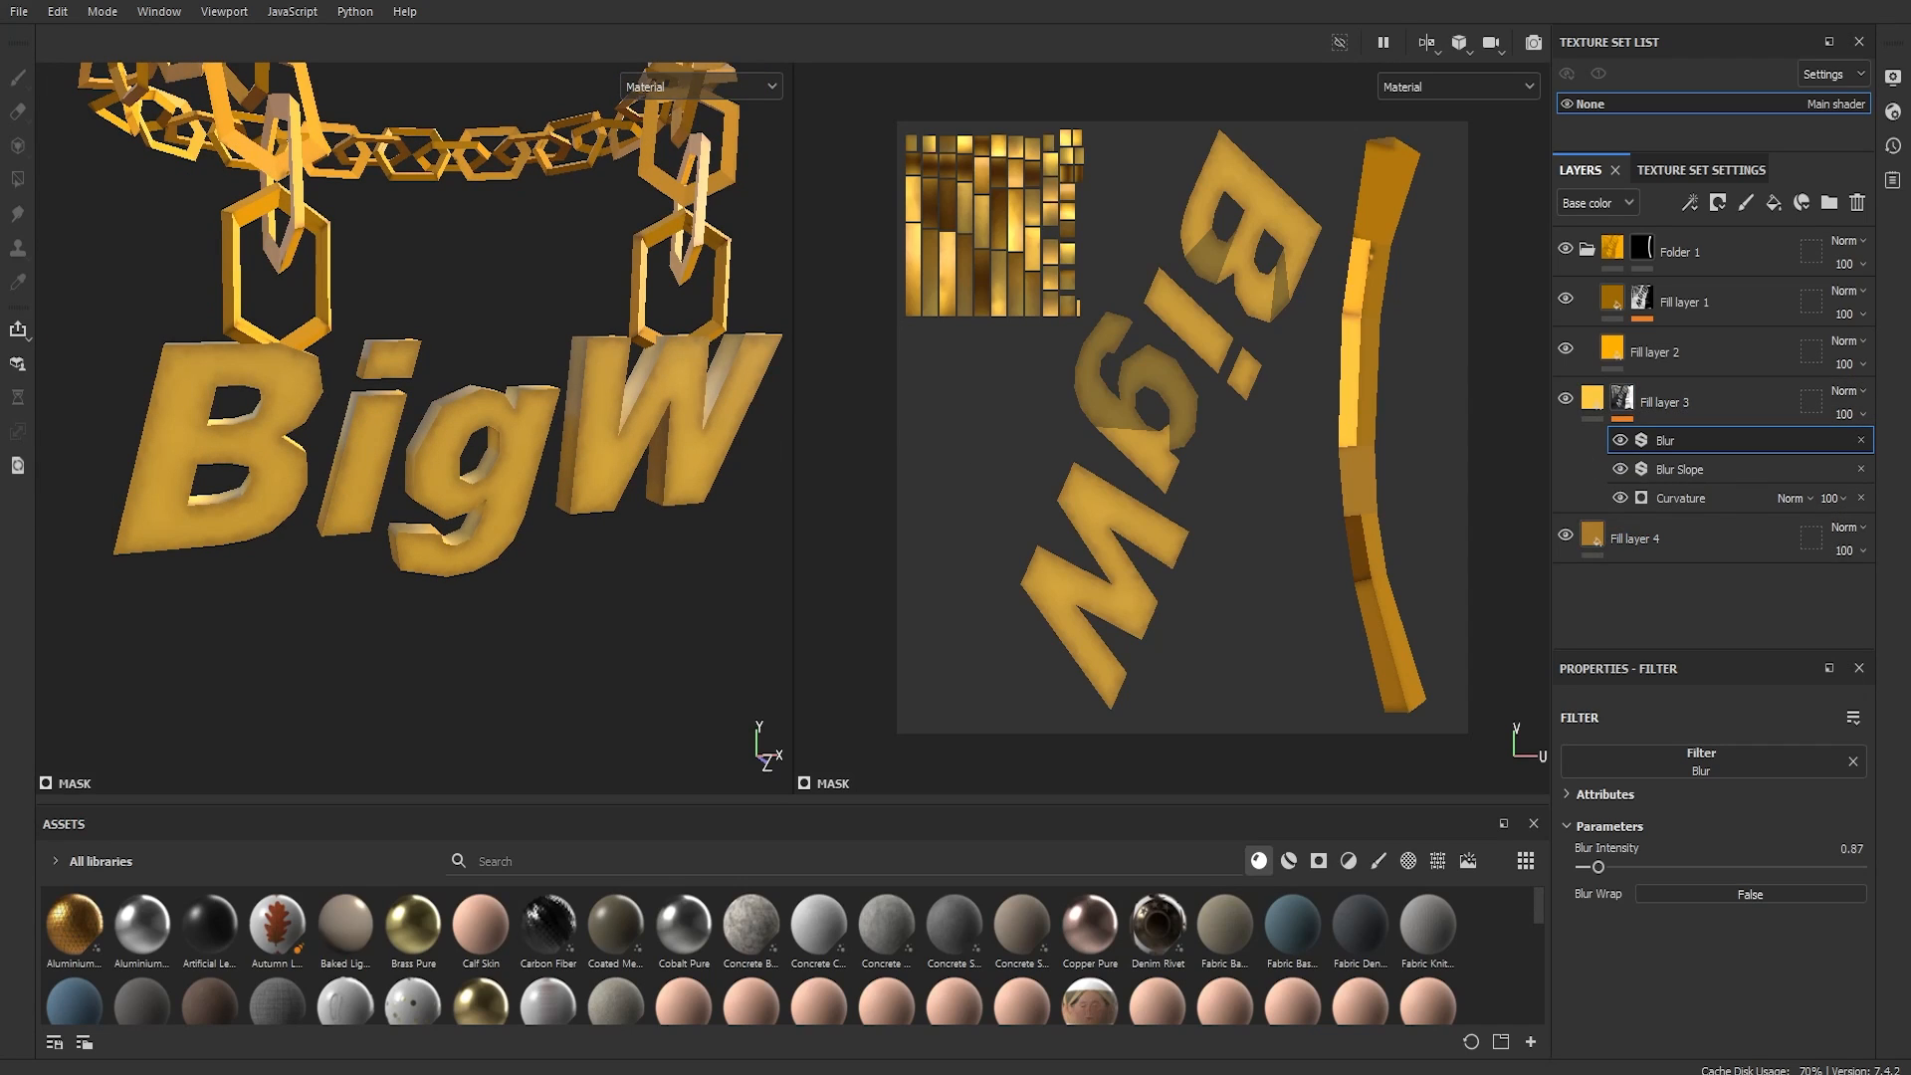
Step: Start a resource import and add the diamond_texture_by_cringe PNG from the Desktop
{"action": "left_click", "coordinate": [19, 12]}
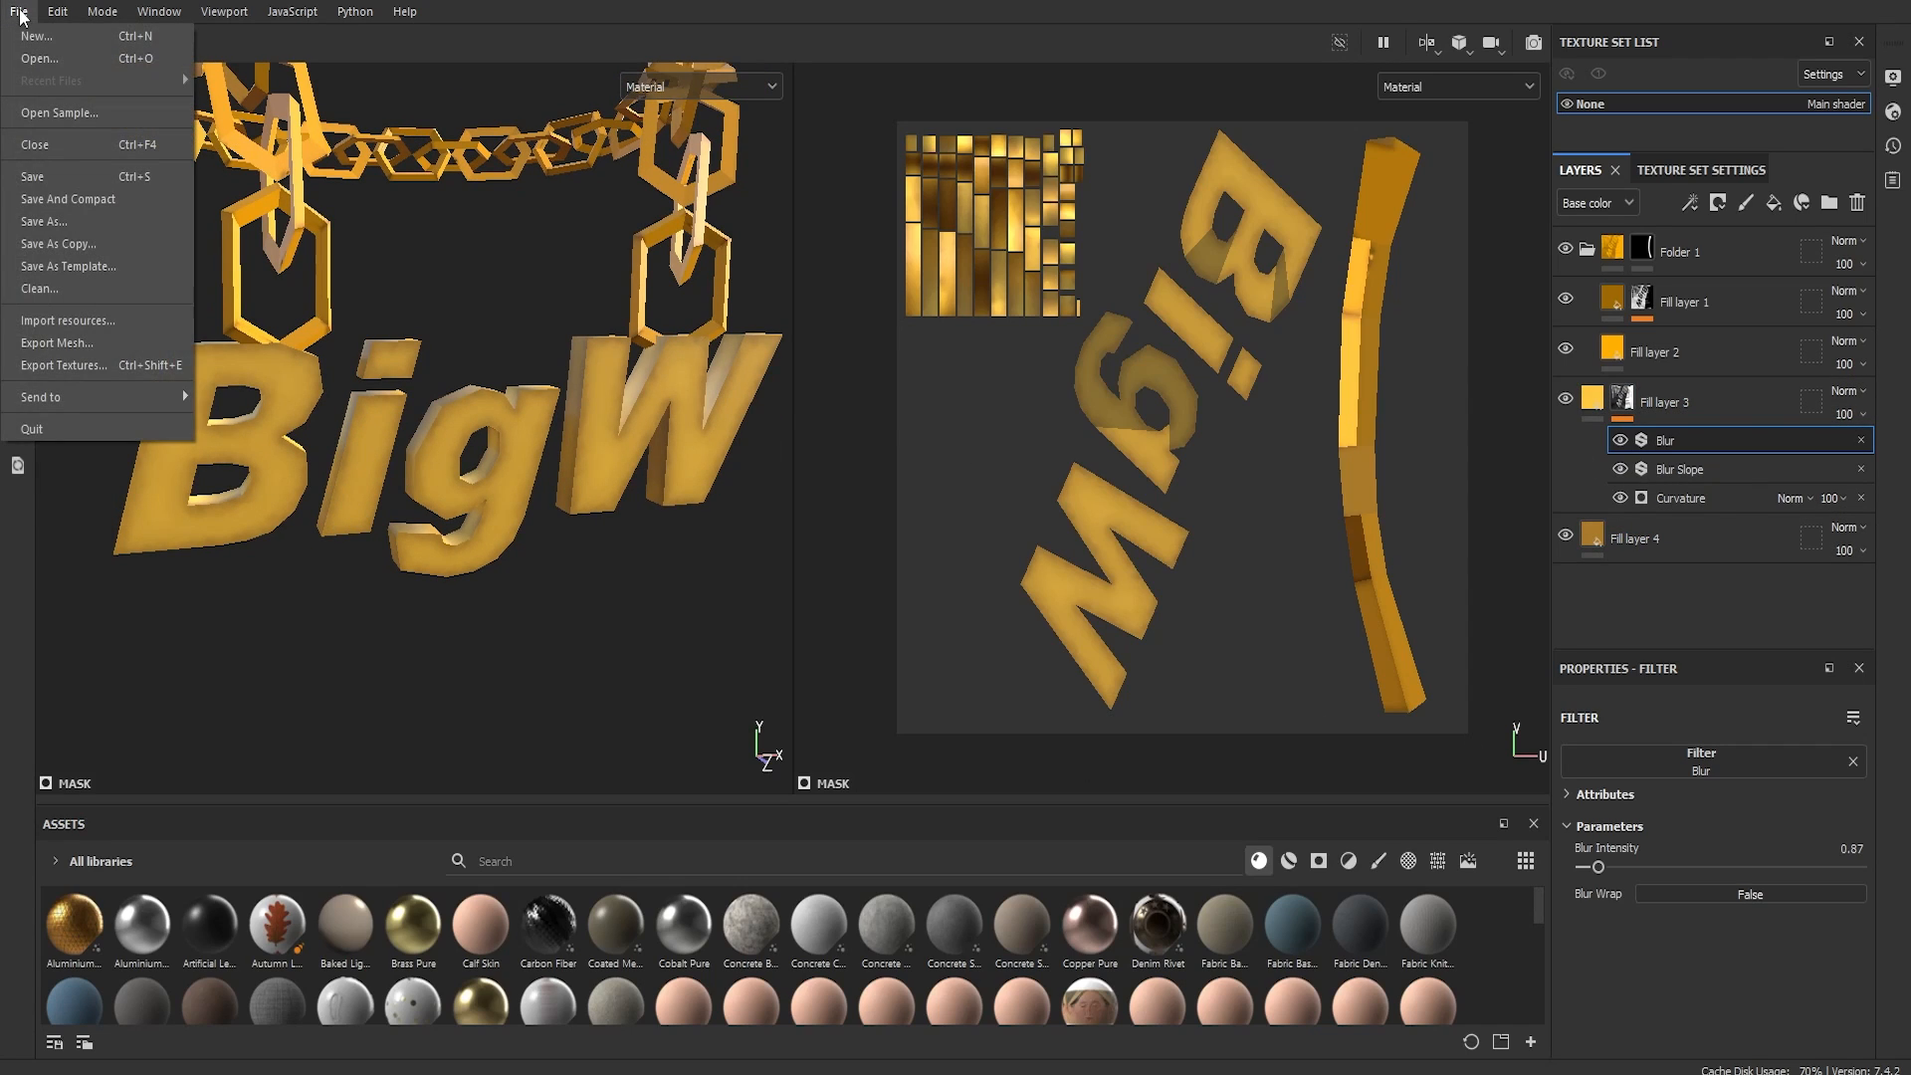
{"action": "left_click", "coordinate": [66, 320]}
{"action": "left_click", "coordinate": [1062, 254]}
{"action": "scroll", "coordinate": [1563, 517], "scroll_direction": "down", "scroll_amount": 5}
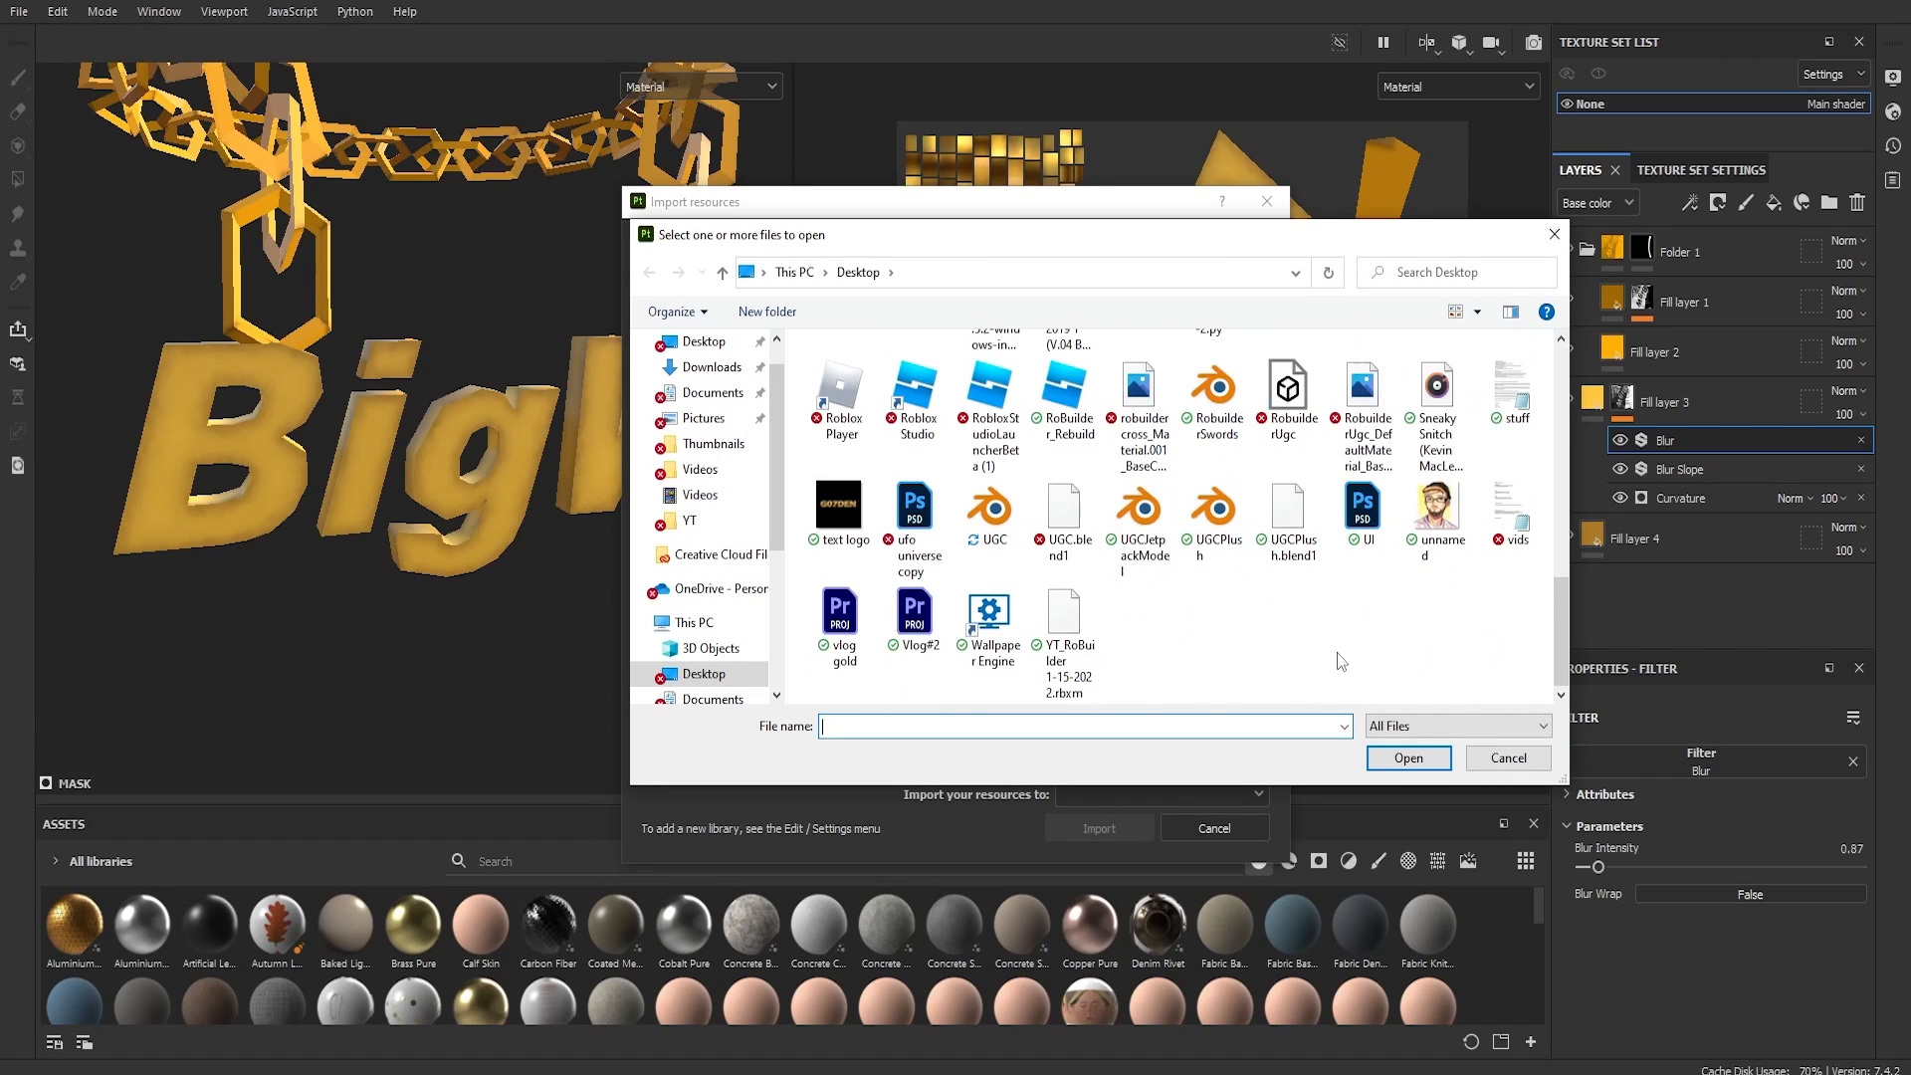
{"action": "scroll", "coordinate": [1563, 518], "scroll_direction": "up", "scroll_amount": 3}
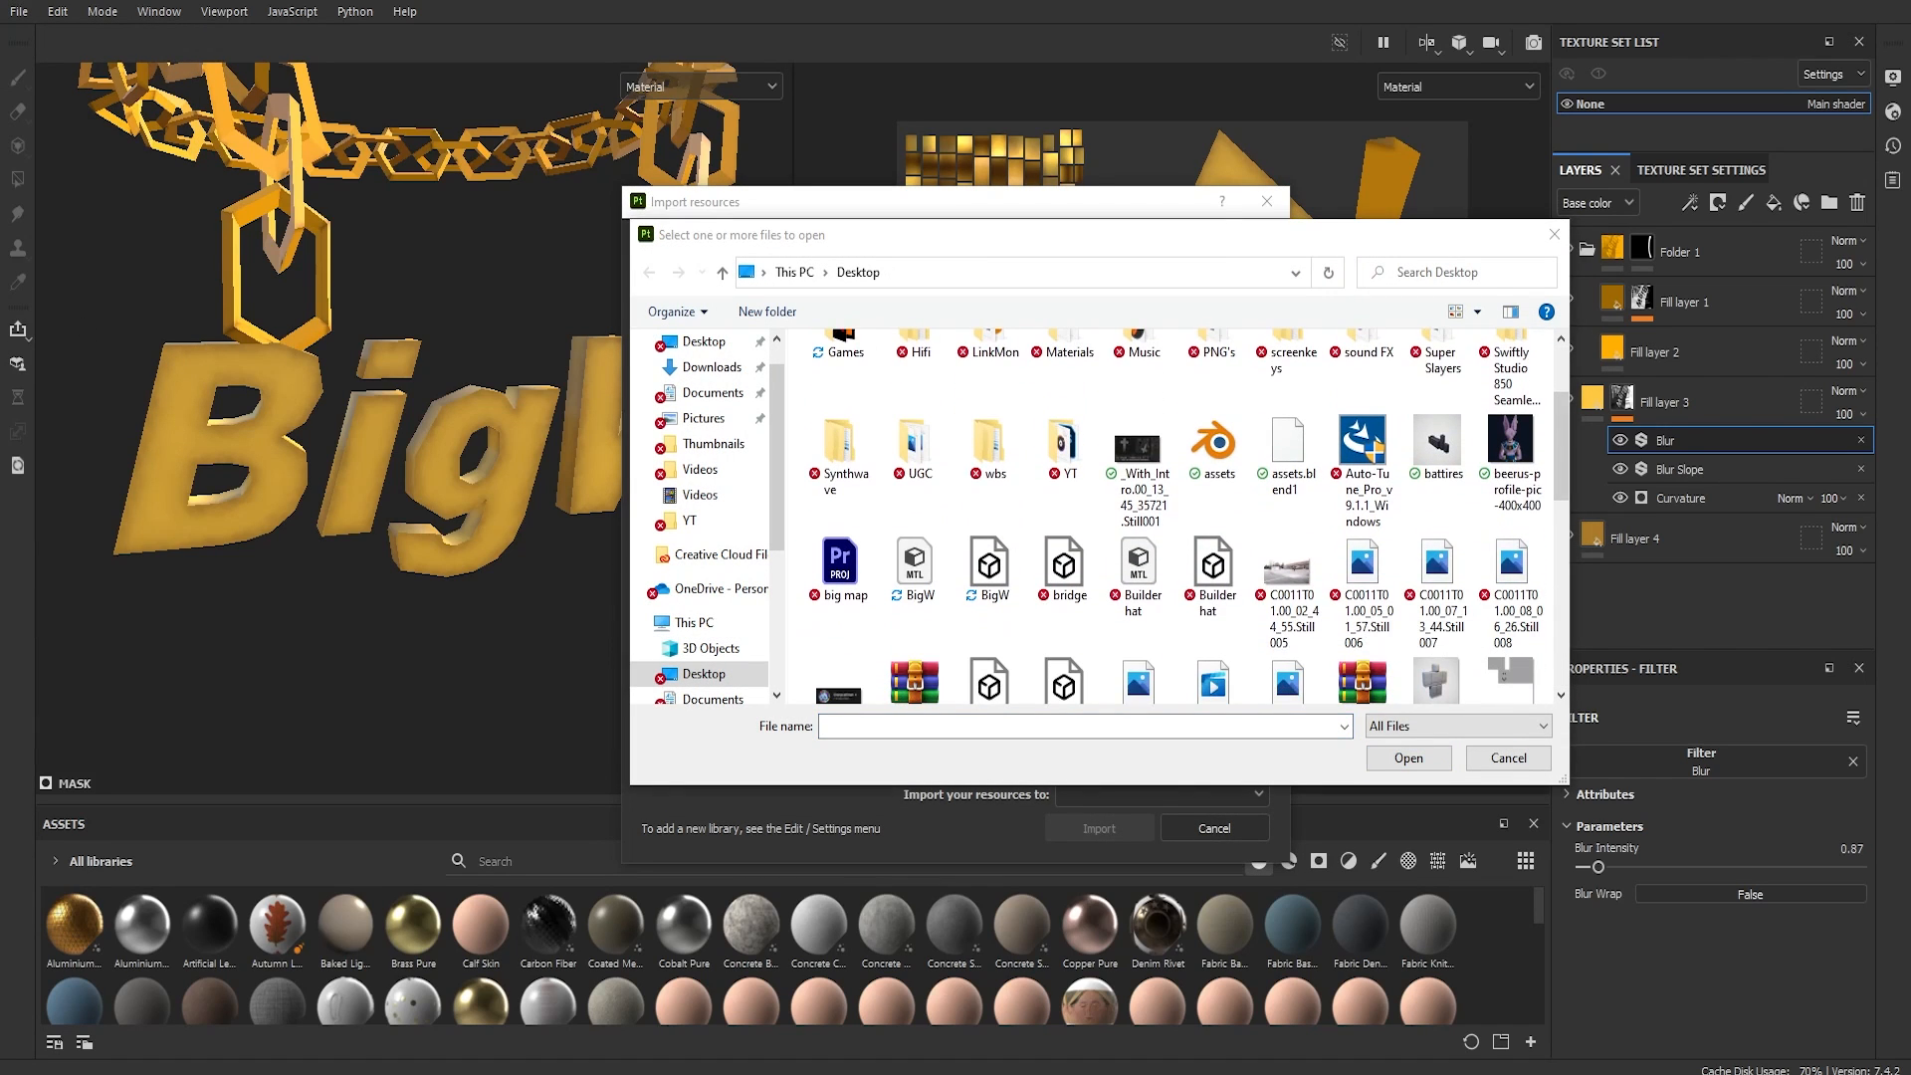
{"action": "scroll", "coordinate": [1324, 597], "scroll_direction": "down", "scroll_amount": 2}
{"action": "scroll", "coordinate": [1141, 602], "scroll_direction": "up", "scroll_amount": 2}
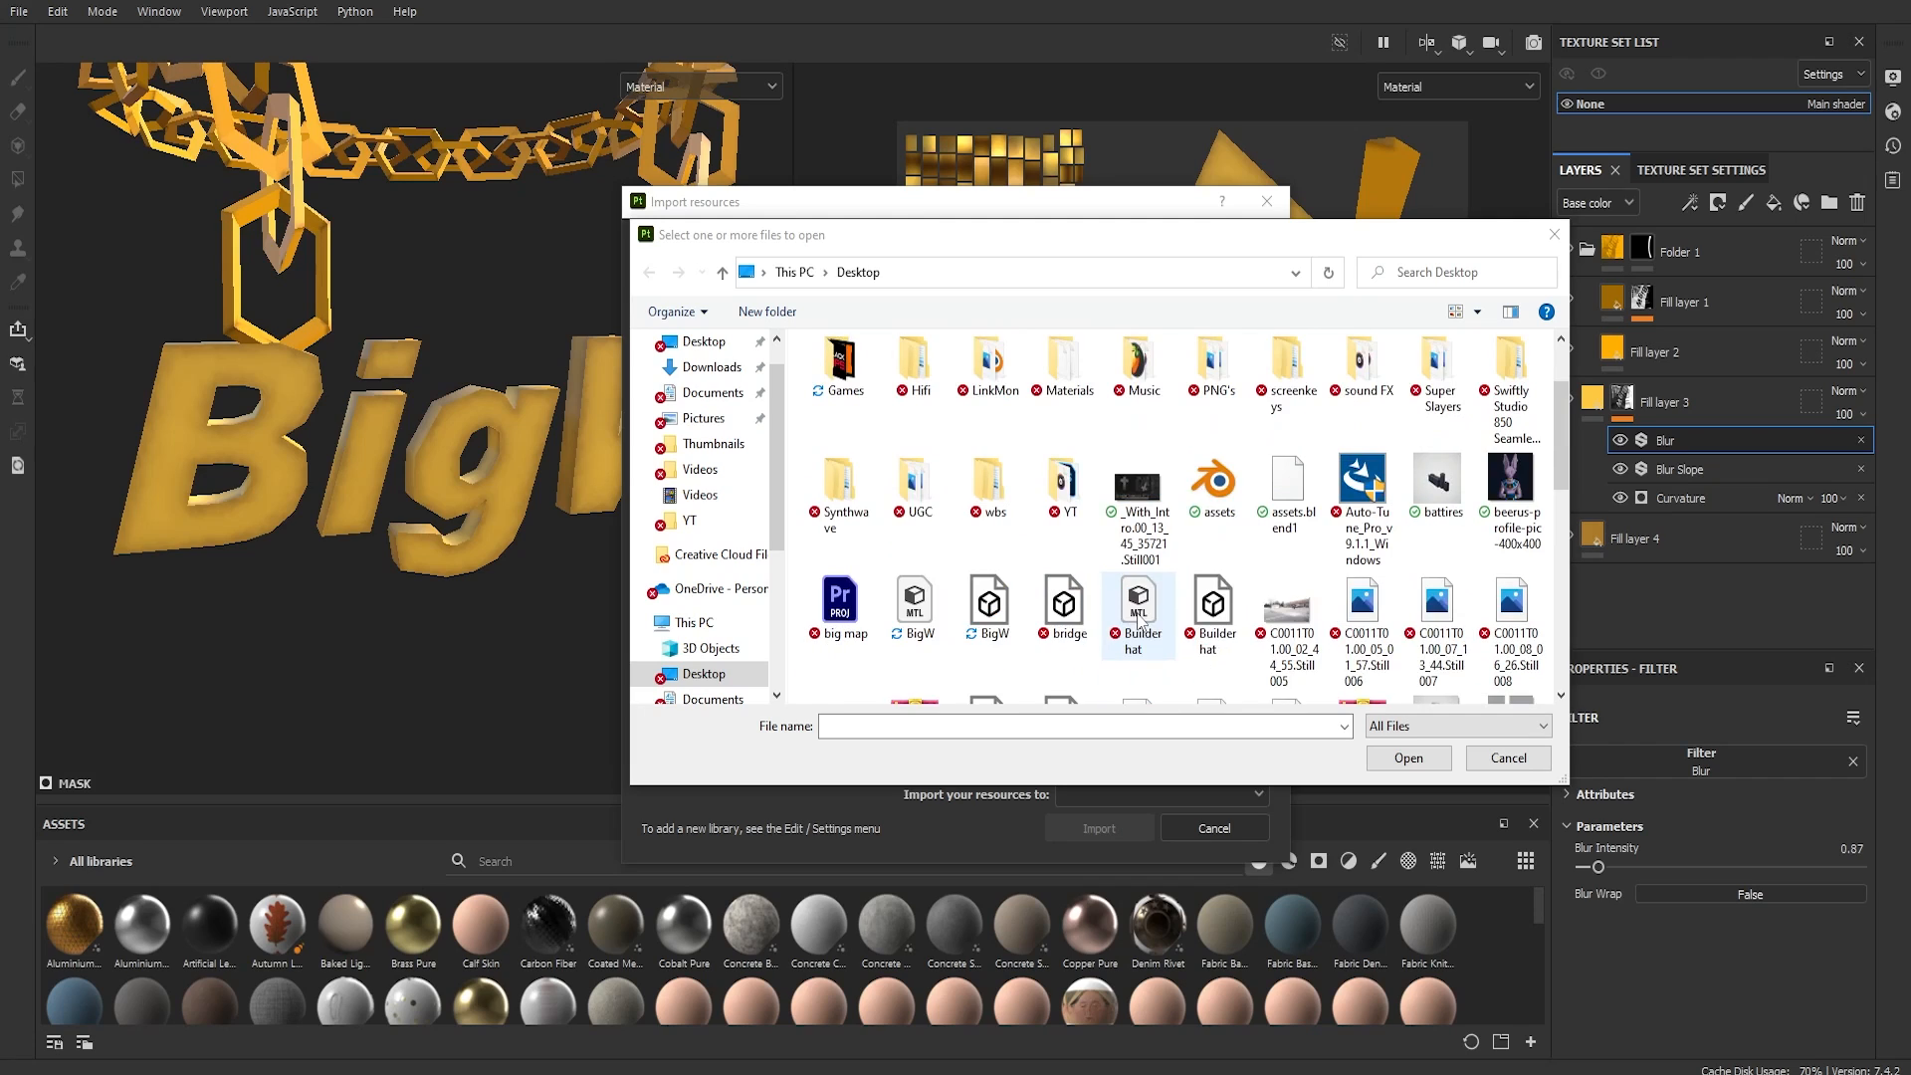
{"action": "scroll", "coordinate": [717, 448], "scroll_direction": "up", "scroll_amount": 1}
{"action": "scroll", "coordinate": [1284, 548], "scroll_direction": "down", "scroll_amount": 6}
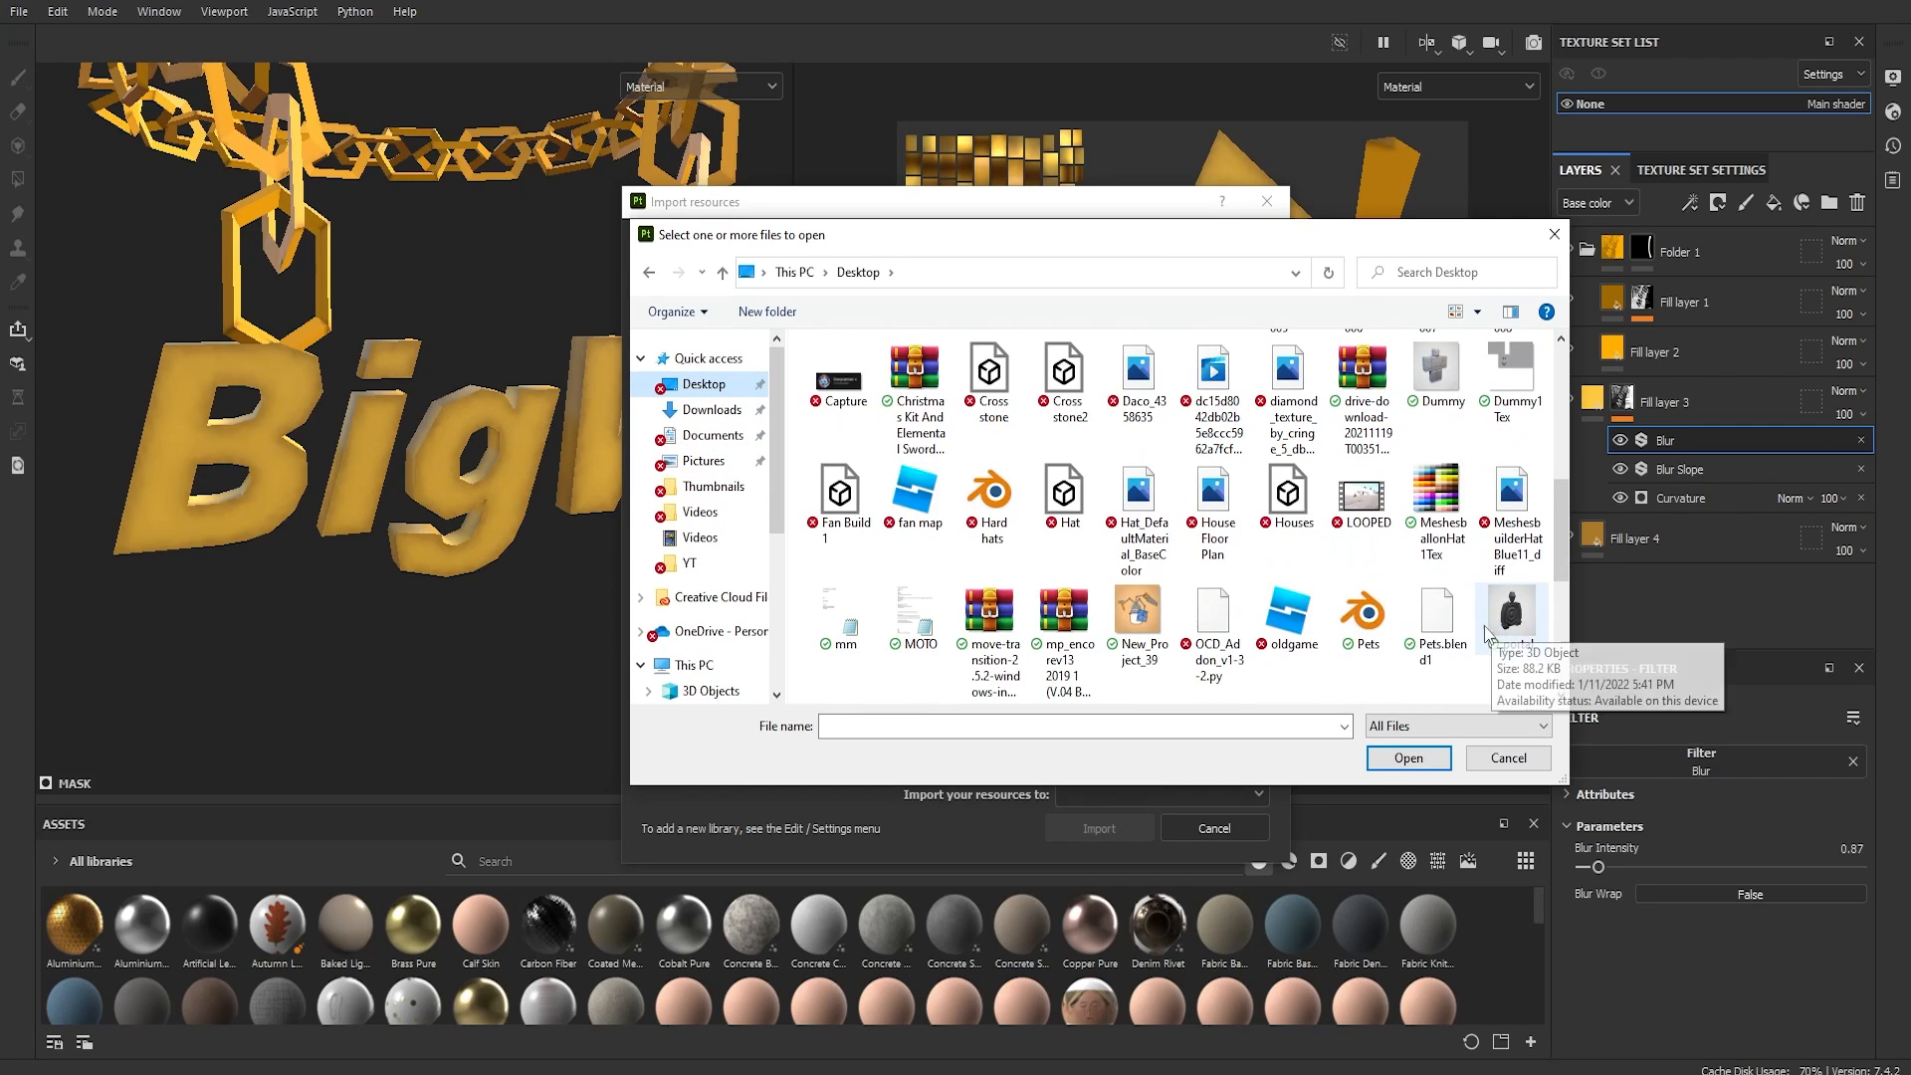
{"action": "double_click", "coordinate": [1288, 384]}
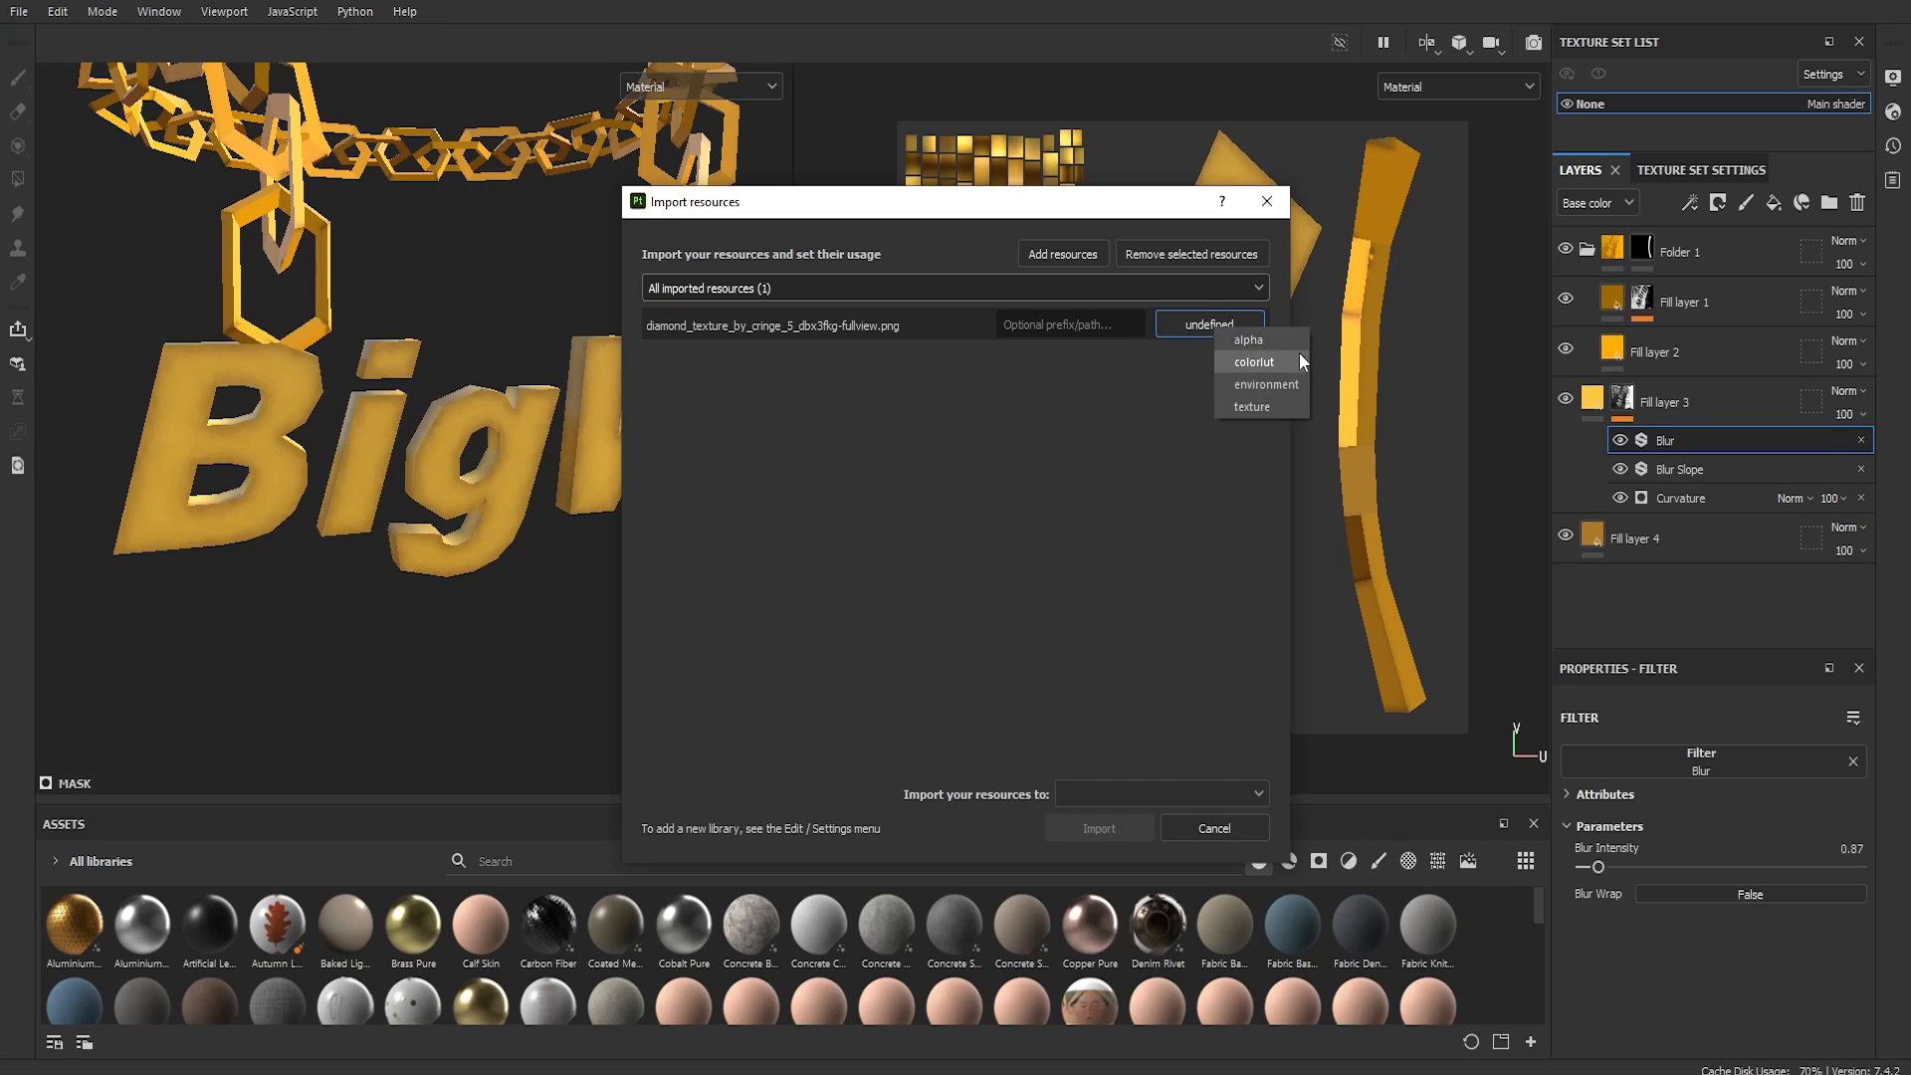
Step: Set the diamond image's usage to texture, choose an import destination and import it
{"action": "left_click", "coordinate": [1274, 406]}
{"action": "left_click", "coordinate": [1162, 793]}
{"action": "left_click", "coordinate": [1139, 810]}
{"action": "left_click", "coordinate": [1134, 826]}
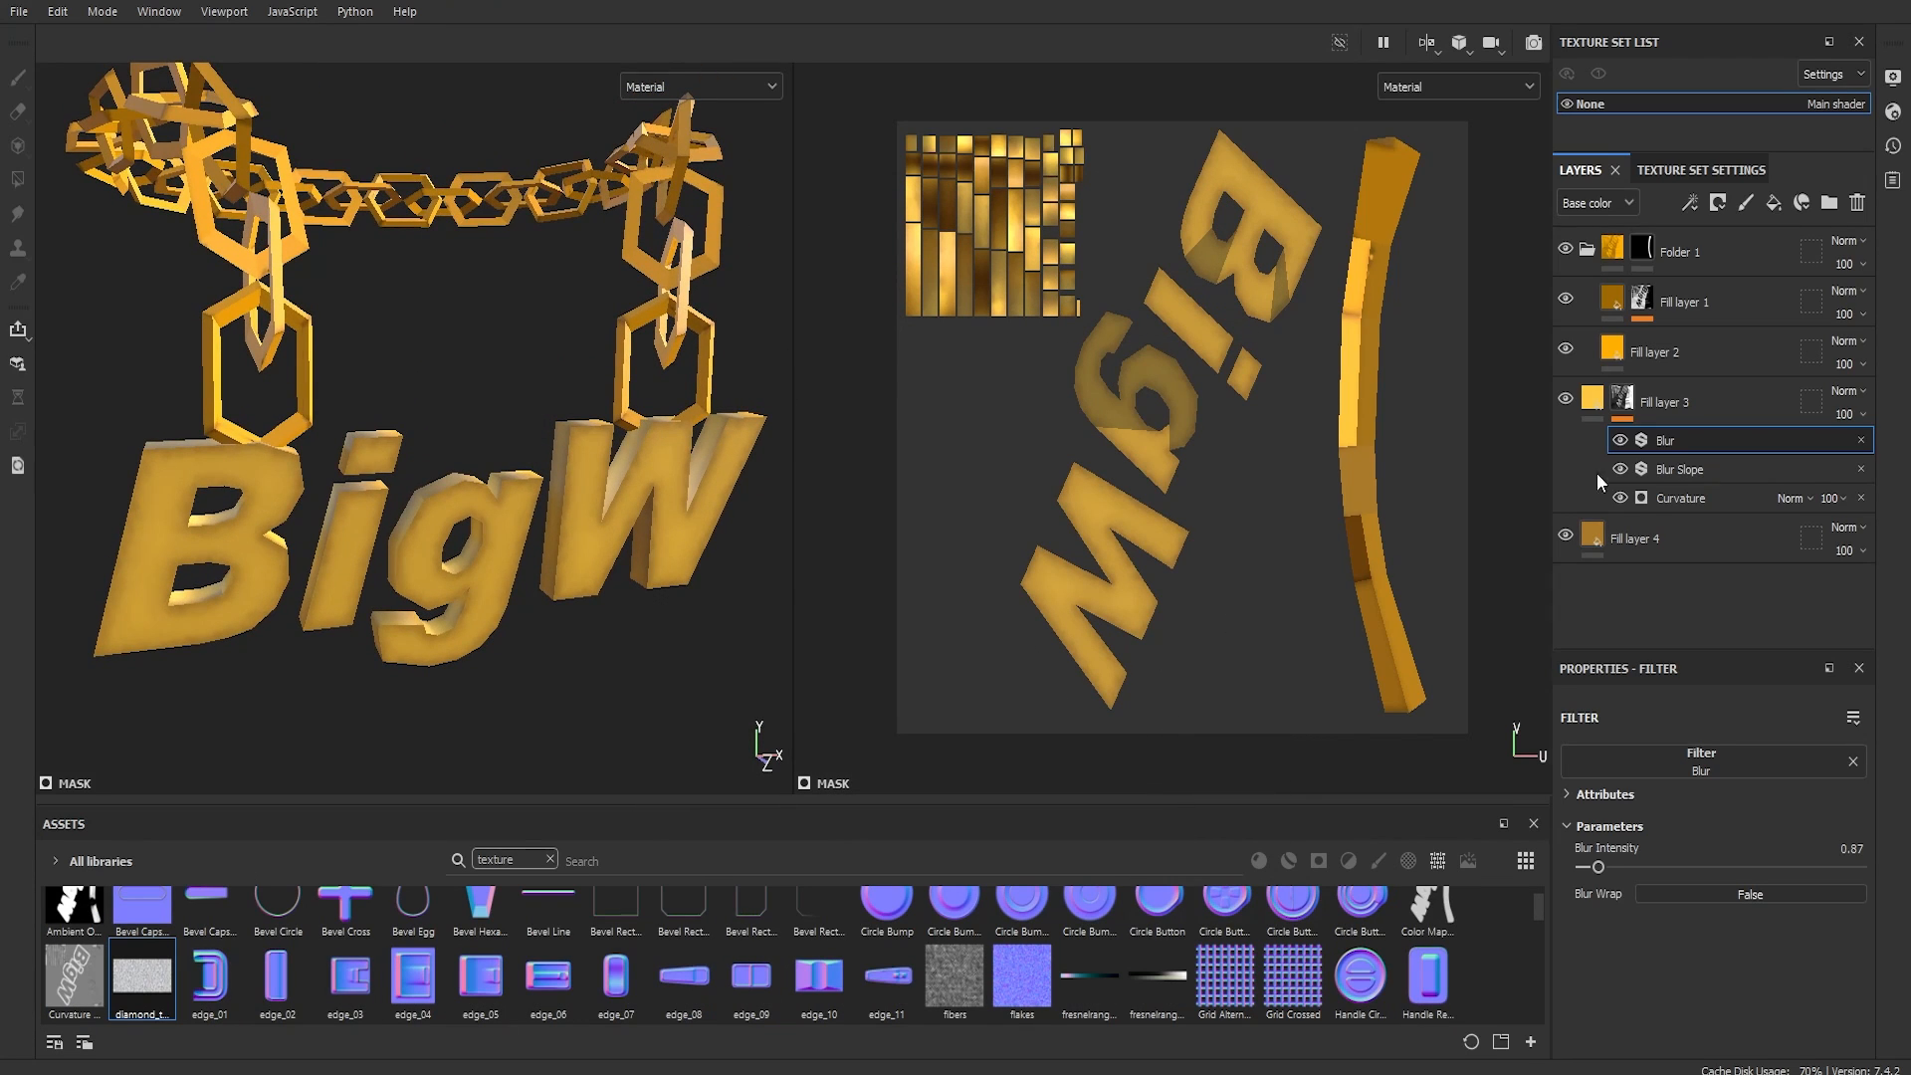
Step: Assign the imported diamond texture to Fill layer 3's base color
{"action": "left_click", "coordinate": [1599, 397]}
{"action": "left_click", "coordinate": [1656, 784]}
{"action": "left_click_drag", "start_coordinate": [1567, 570], "coordinate": [1557, 454]}
{"action": "left_click", "coordinate": [1681, 364]}
{"action": "key", "text": "ctrl+z"}
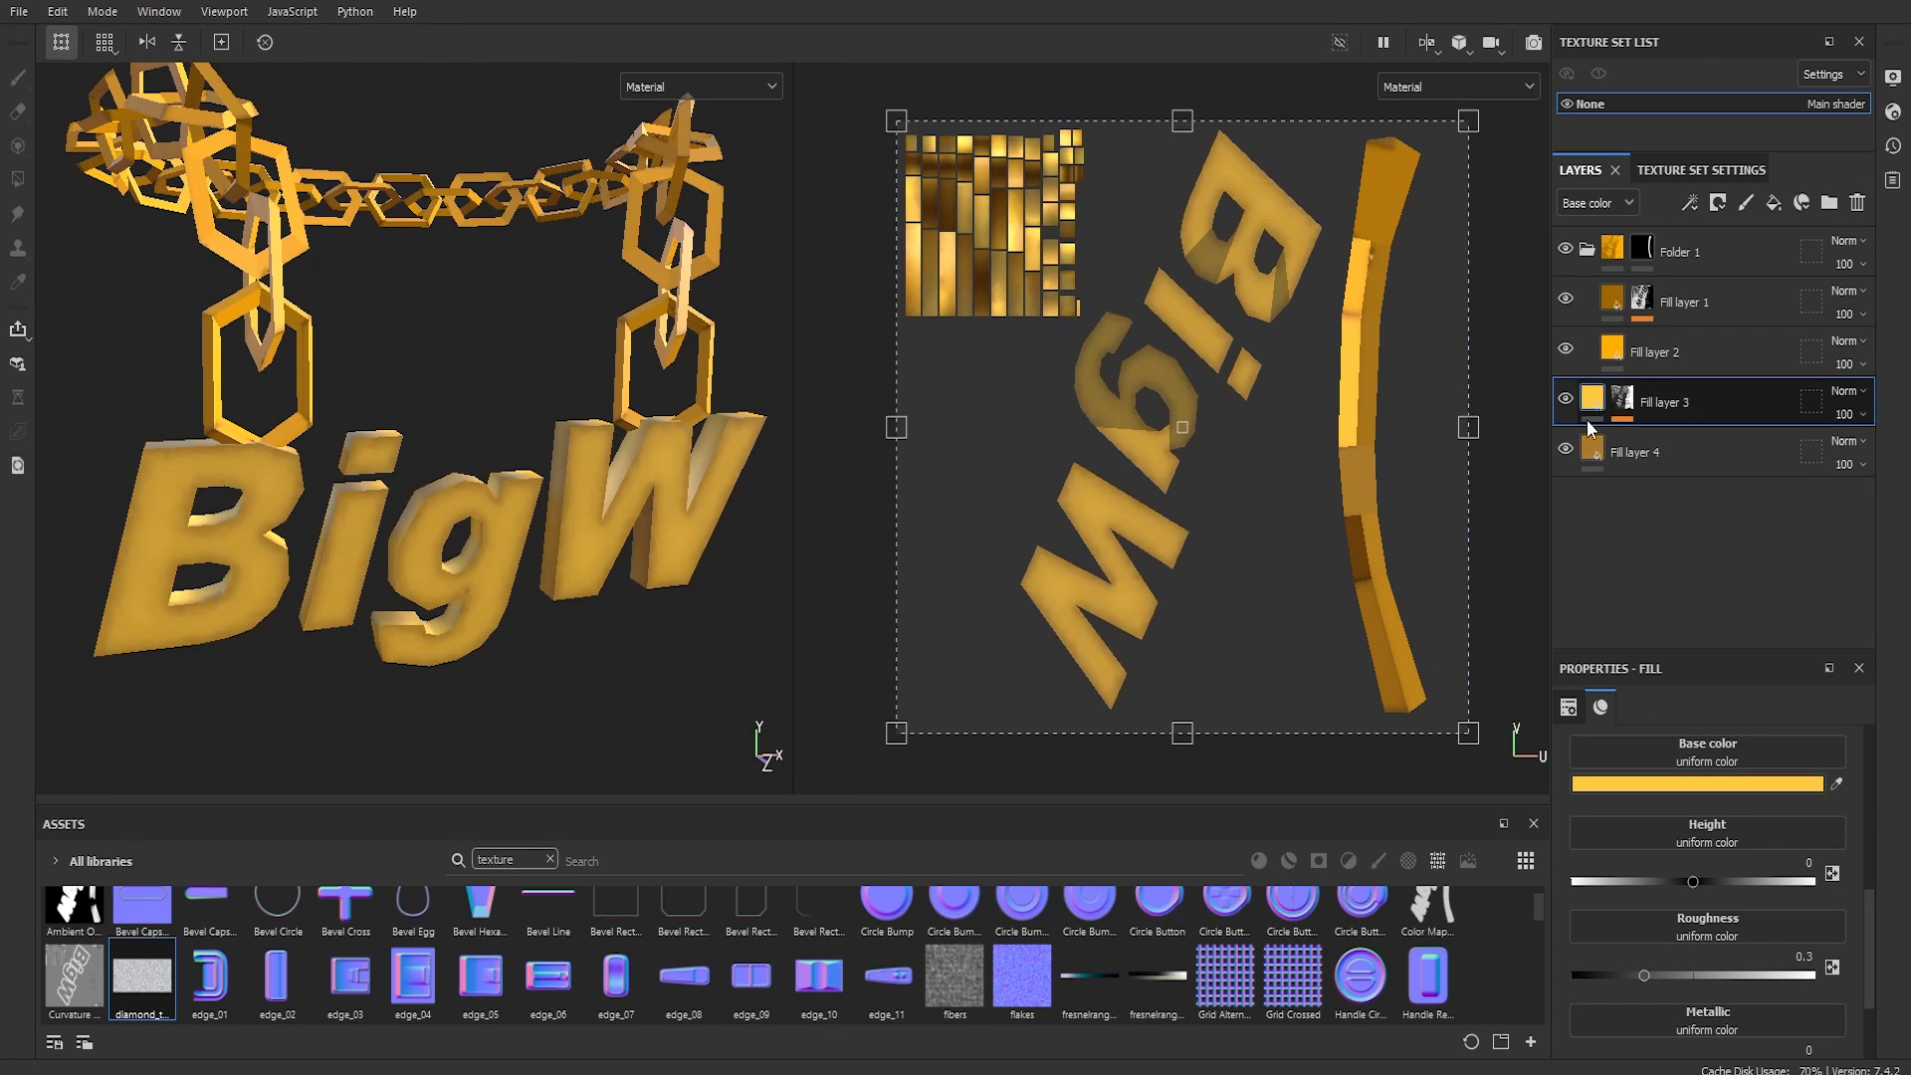
{"action": "left_click", "coordinate": [1768, 764]}
{"action": "scroll", "coordinate": [1747, 929], "scroll_direction": "down", "scroll_amount": 3}
{"action": "left_click", "coordinate": [1858, 853]}
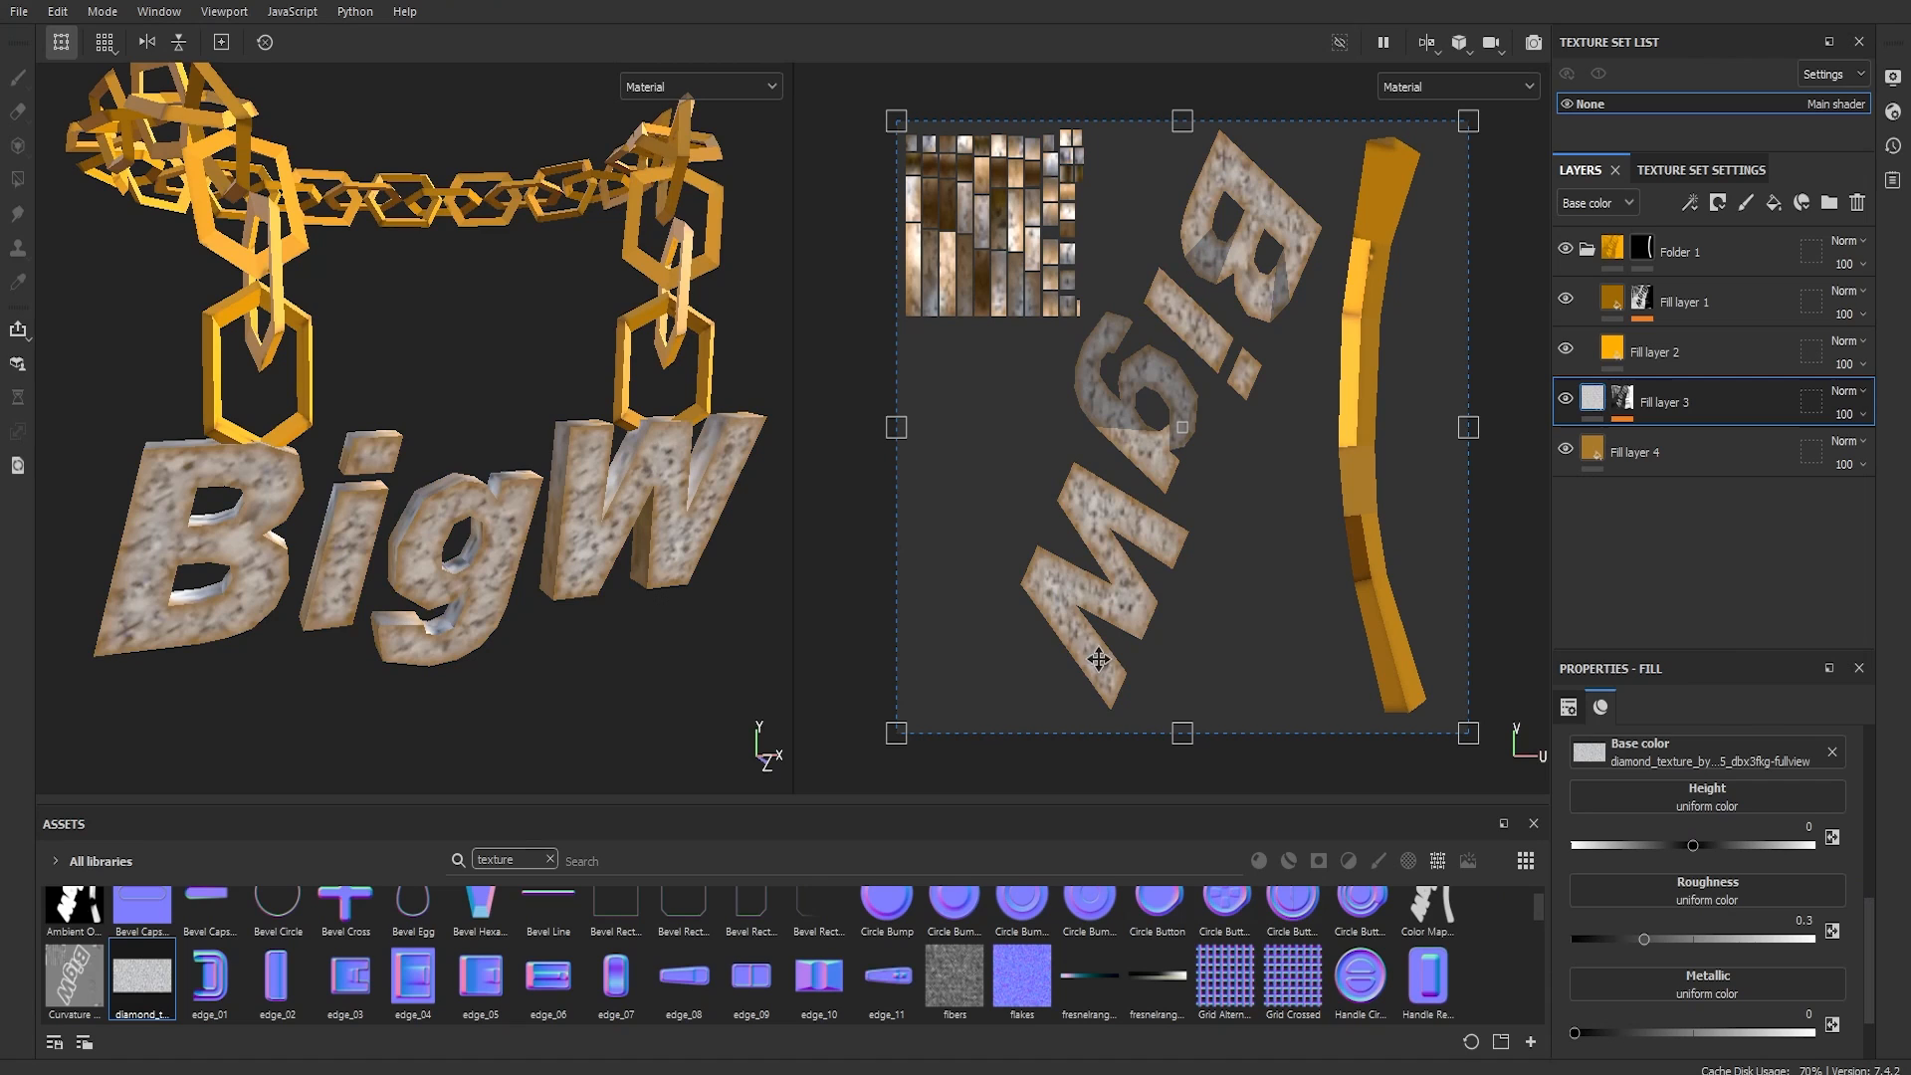
Step: Set the UV scale of Fill layer 3's diamond texture to 2.08
{"action": "left_click_drag", "start_coordinate": [559, 623], "coordinate": [406, 485], "text": "alt"}
{"action": "scroll", "coordinate": [1736, 928], "scroll_direction": "up", "scroll_amount": 7}
{"action": "left_click_drag", "start_coordinate": [1679, 893], "coordinate": [1685, 893]}
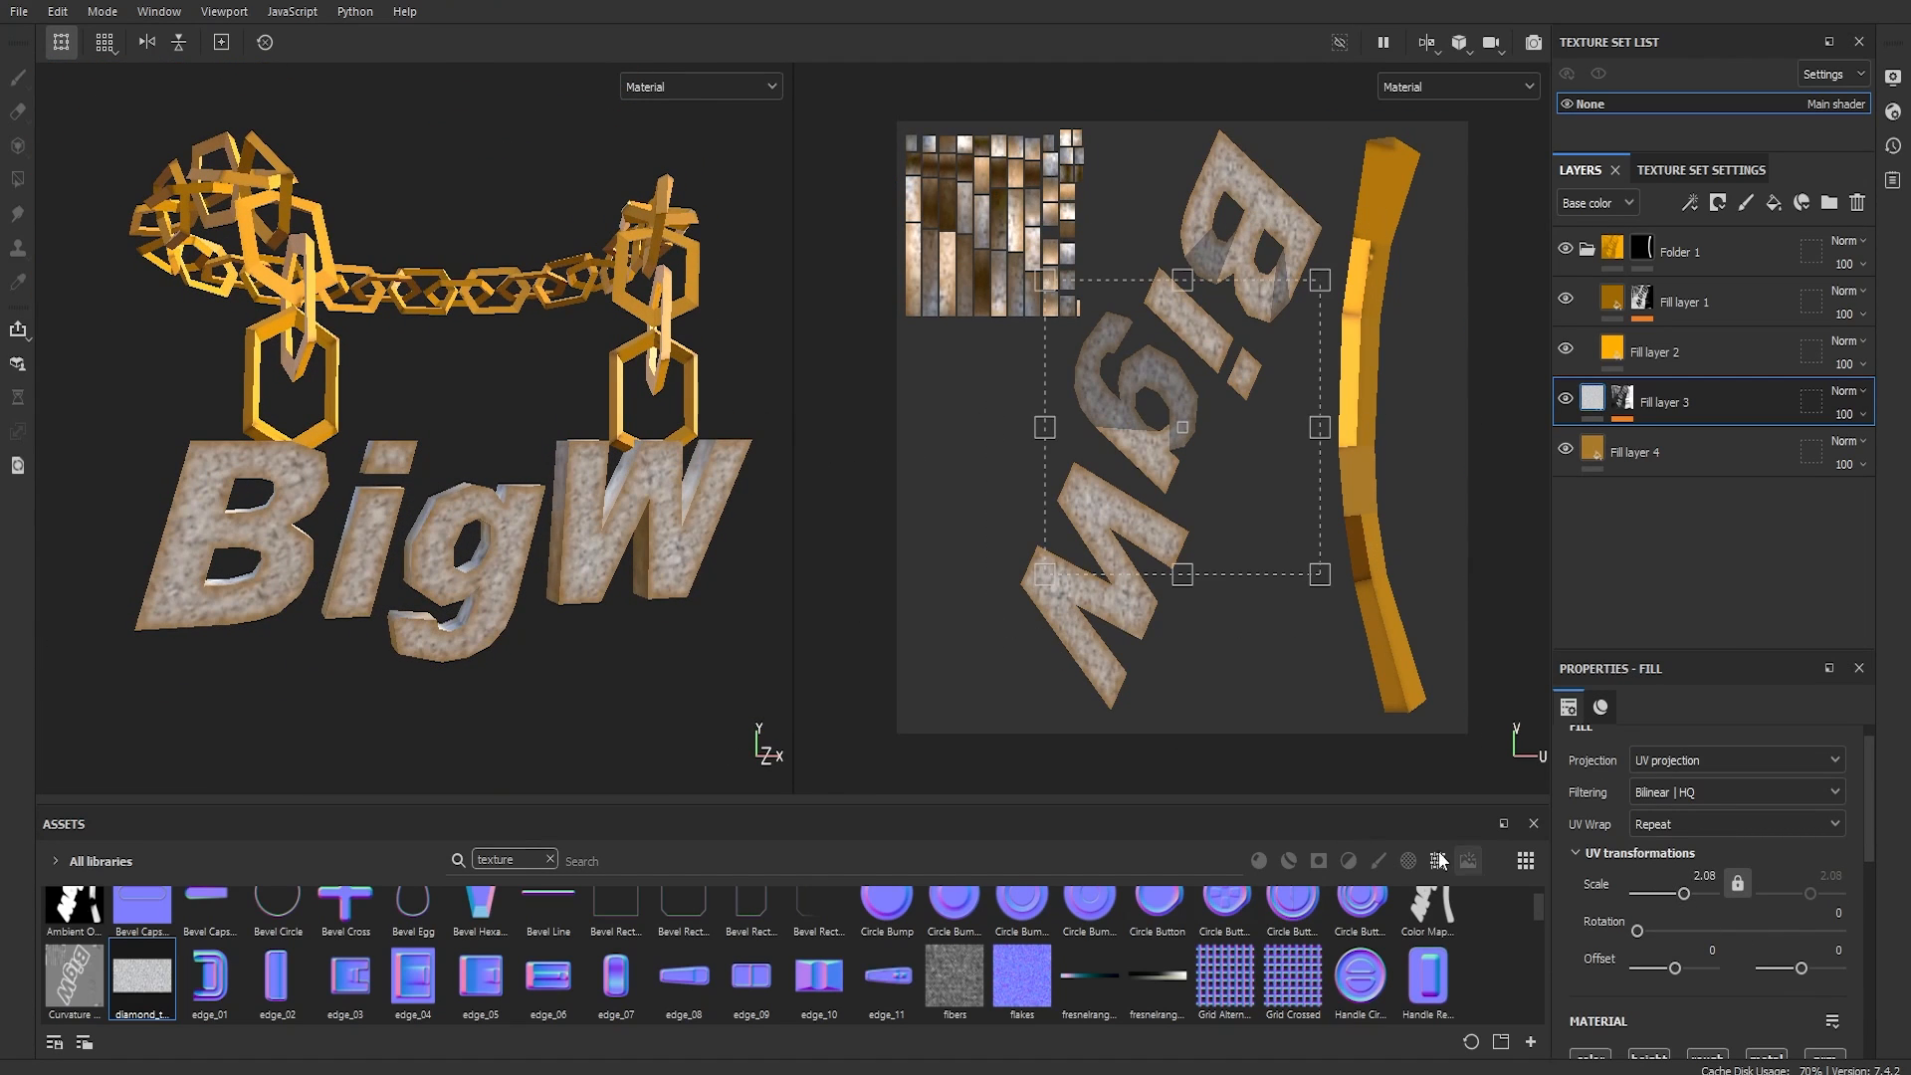
Step: Raise the Global Balance of the Curvature generator in Fill layer 3's mask to widen the gold border around the diamonds
{"action": "left_click", "coordinate": [1642, 446]}
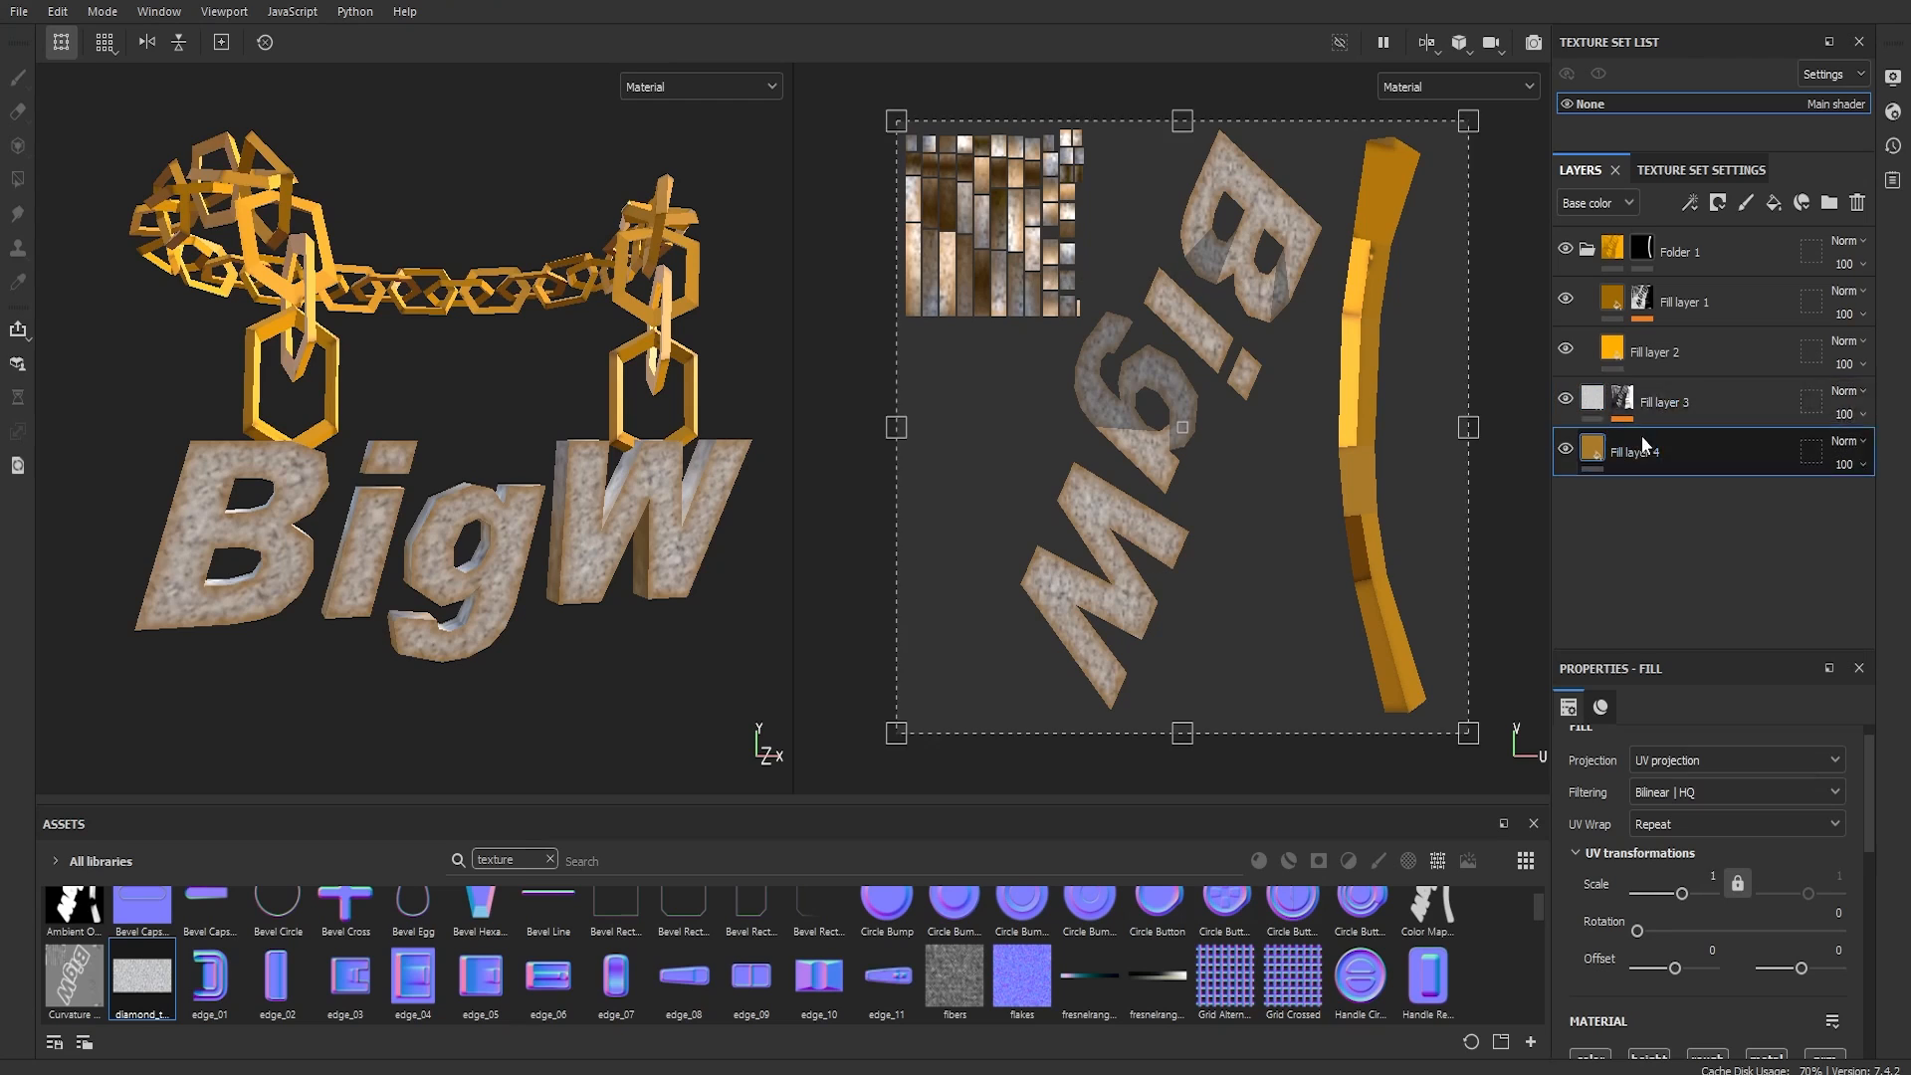
{"action": "left_click", "coordinate": [1624, 409]}
{"action": "left_click", "coordinate": [1681, 498]}
{"action": "left_click_drag", "start_coordinate": [1715, 939], "coordinate": [1765, 941]}
{"action": "left_click", "coordinate": [1619, 421]}
Step: Change Fill layer 4's base color to a more saturated orange gold
{"action": "left_click", "coordinate": [1599, 438]}
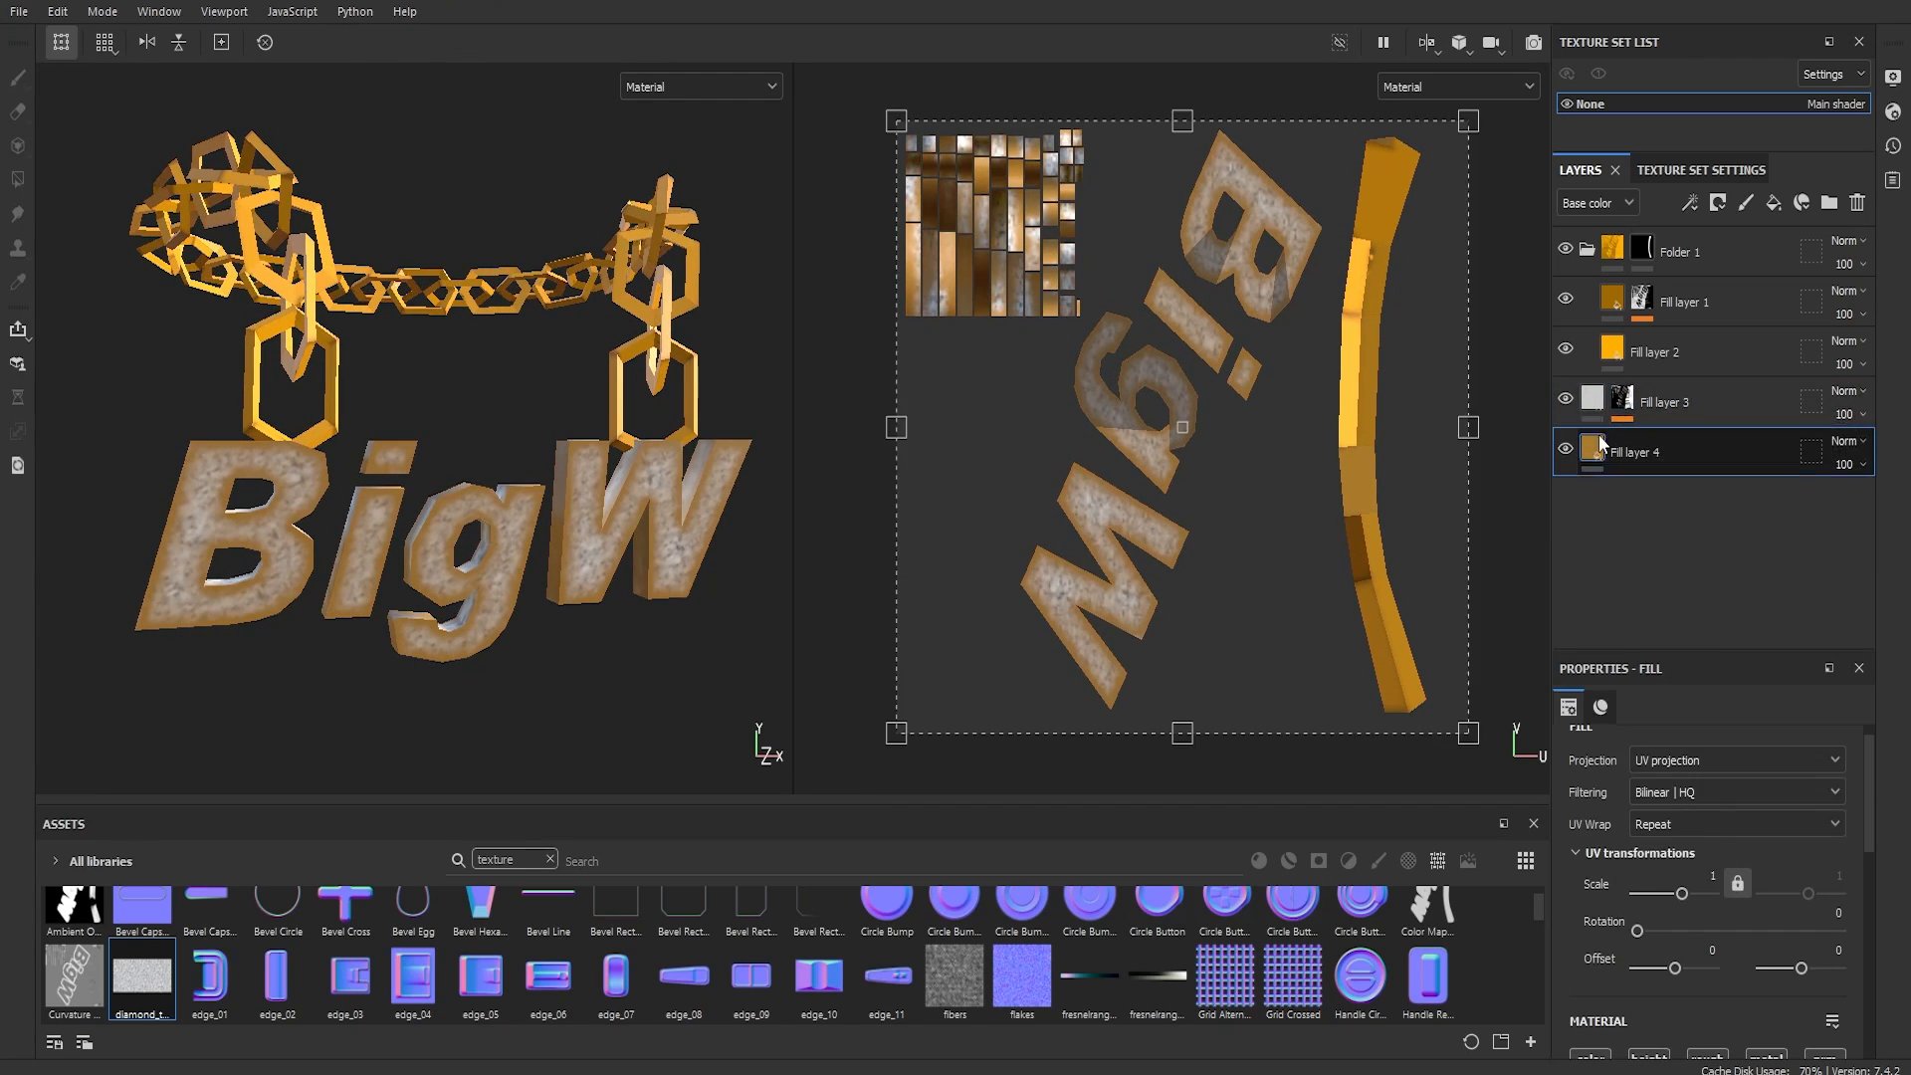
{"action": "left_click", "coordinate": [1623, 398]}
{"action": "left_click", "coordinate": [1594, 398]}
{"action": "left_click_drag", "start_coordinate": [532, 614], "coordinate": [493, 598], "text": "alt"}
{"action": "left_click", "coordinate": [1605, 452]}
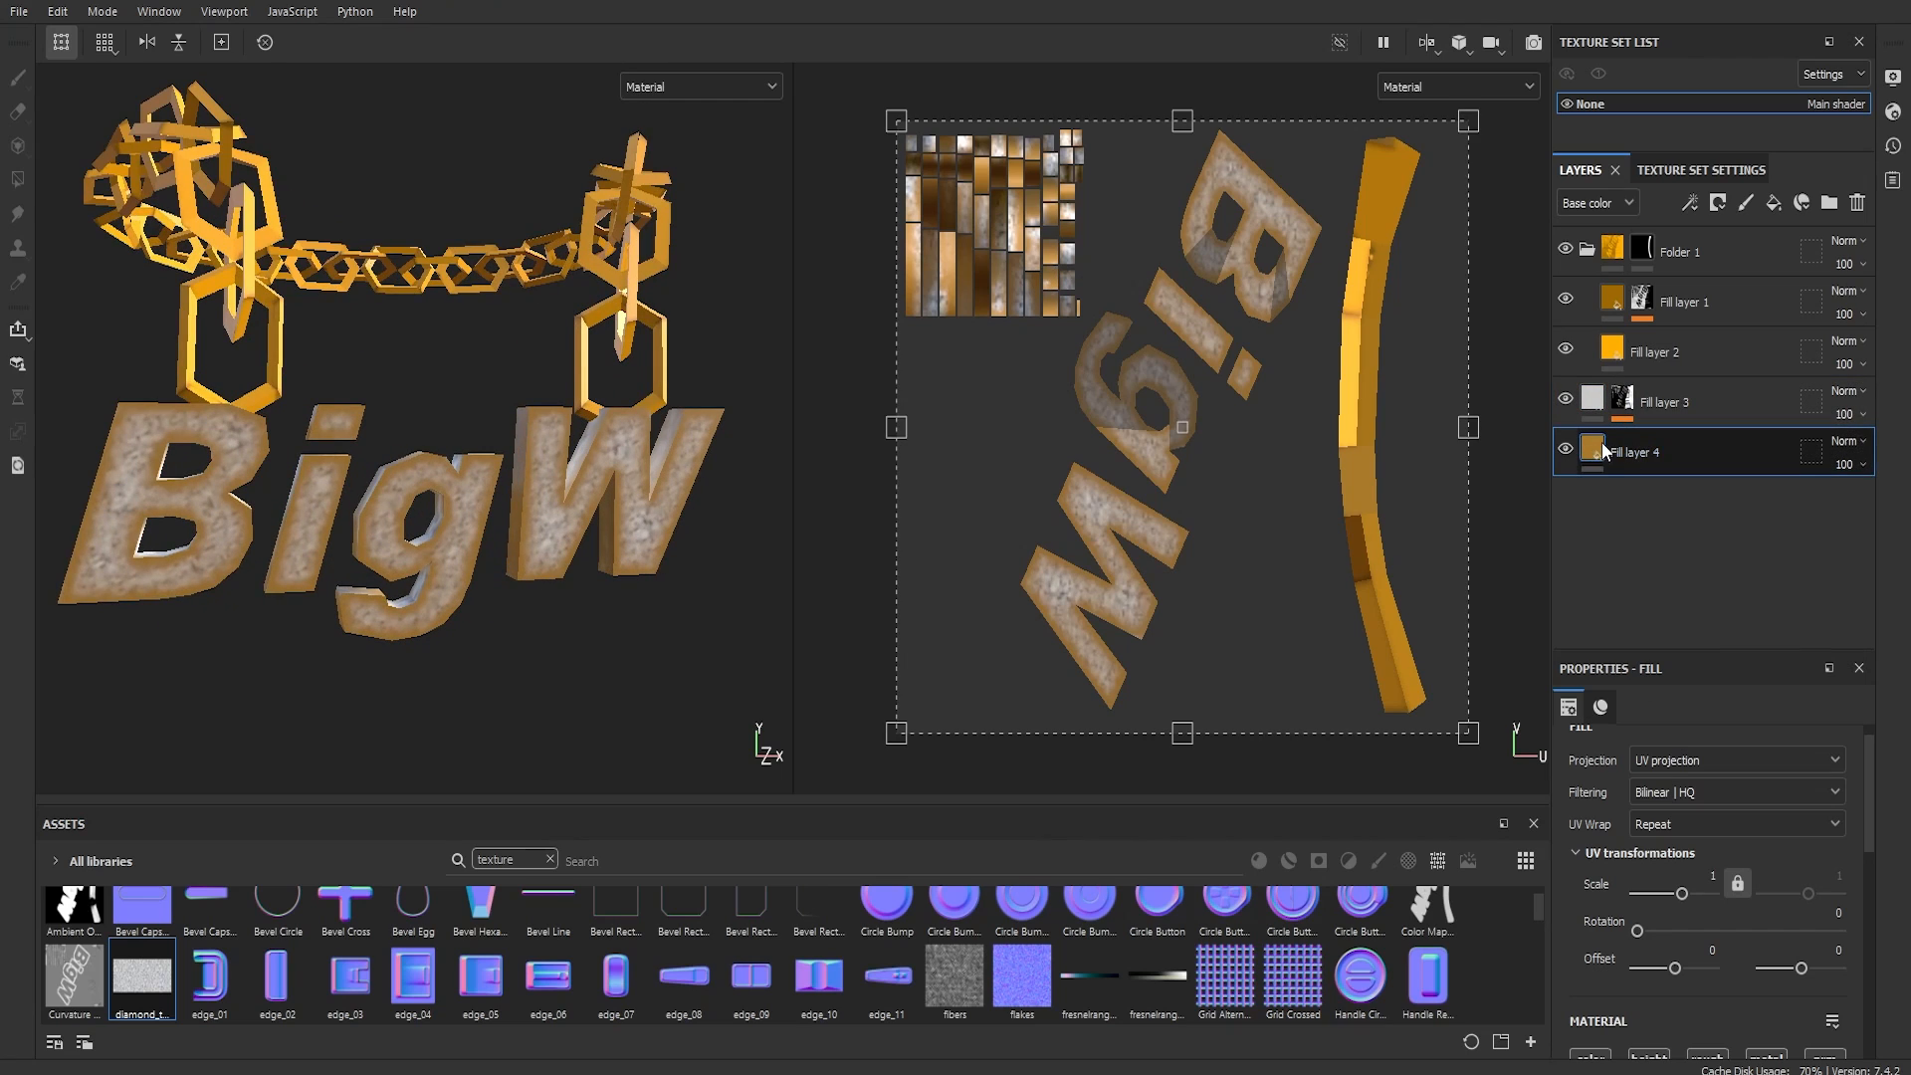
{"action": "scroll", "coordinate": [1708, 882], "scroll_direction": "down", "scroll_amount": 1}
{"action": "left_click", "coordinate": [1708, 882]}
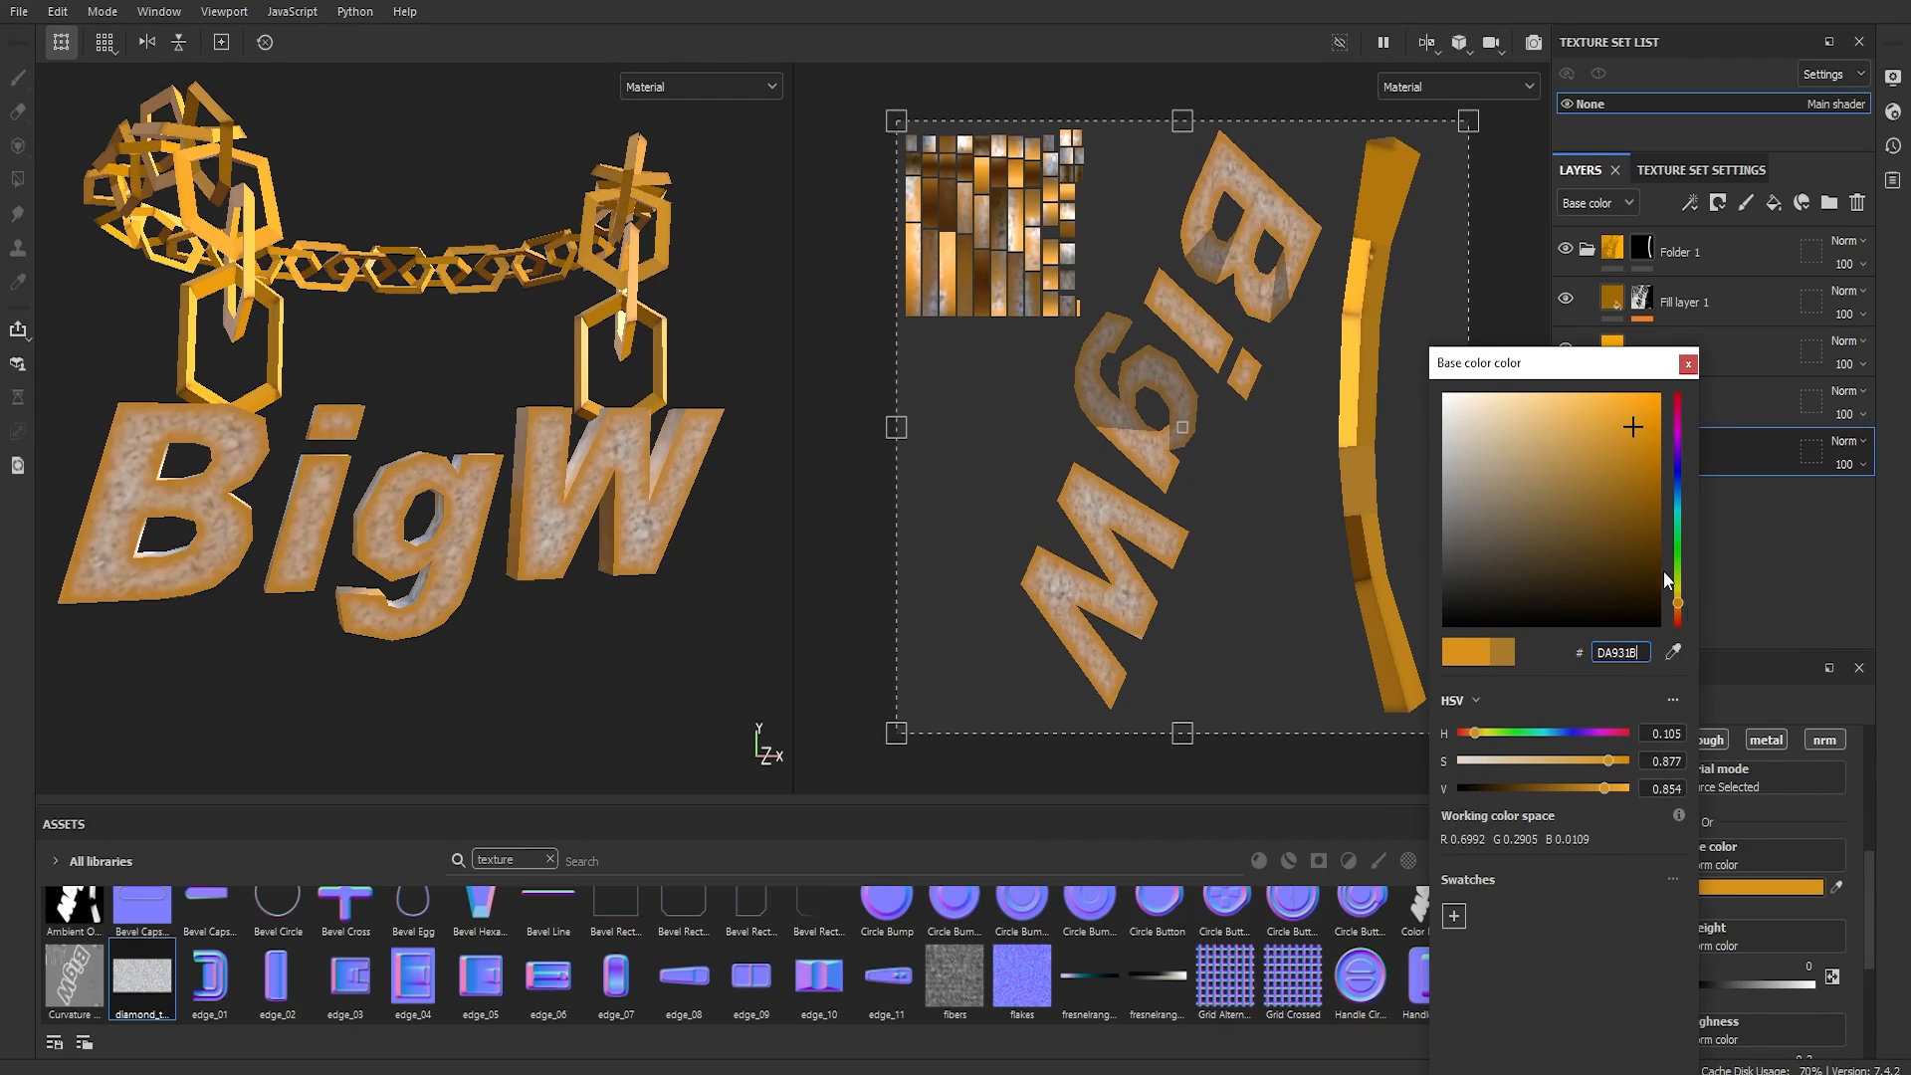
{"action": "left_click_drag", "start_coordinate": [1627, 438], "coordinate": [1621, 452]}
{"action": "left_click", "coordinate": [1688, 363]}
{"action": "left_click_drag", "start_coordinate": [328, 518], "coordinate": [741, 460], "text": "alt"}
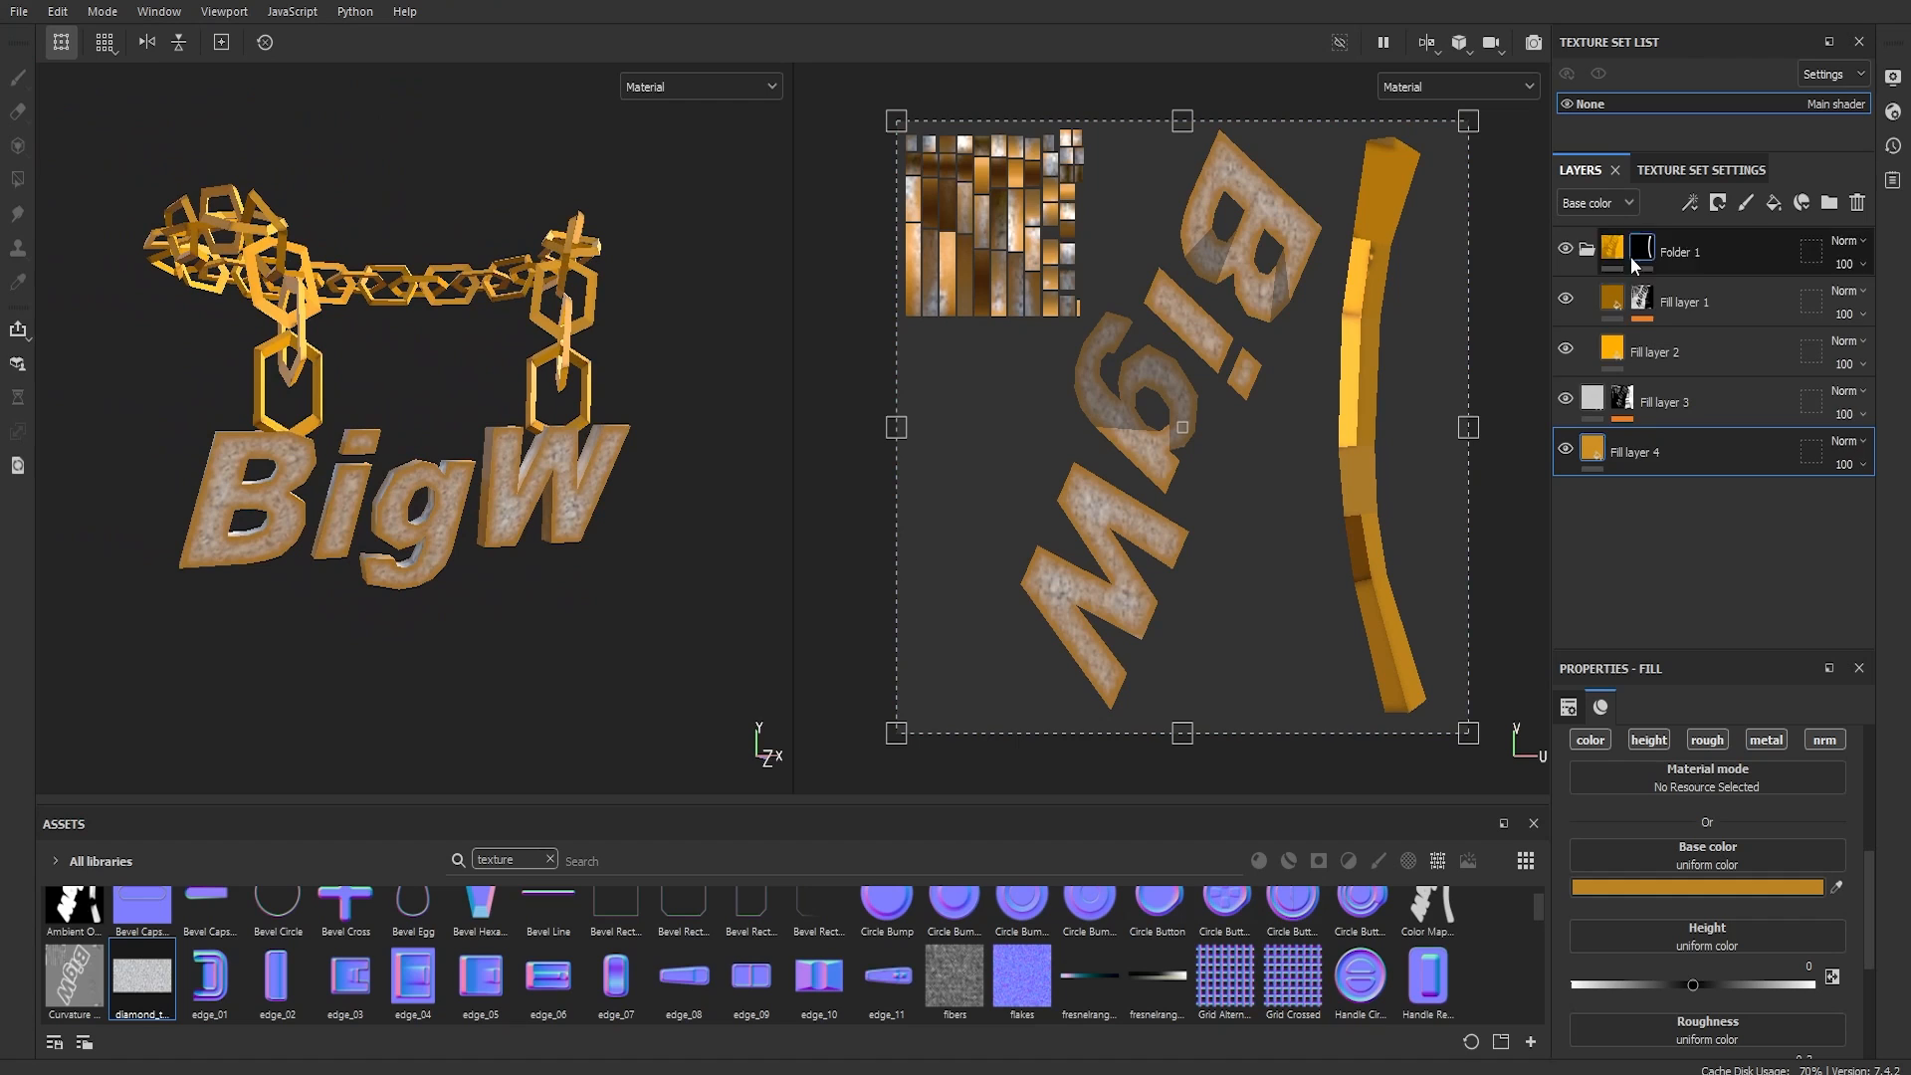
Step: Group Fill layers 3 and 4 into a new folder below Folder 1 and duplicate that folder
{"action": "left_click", "coordinate": [1587, 250]}
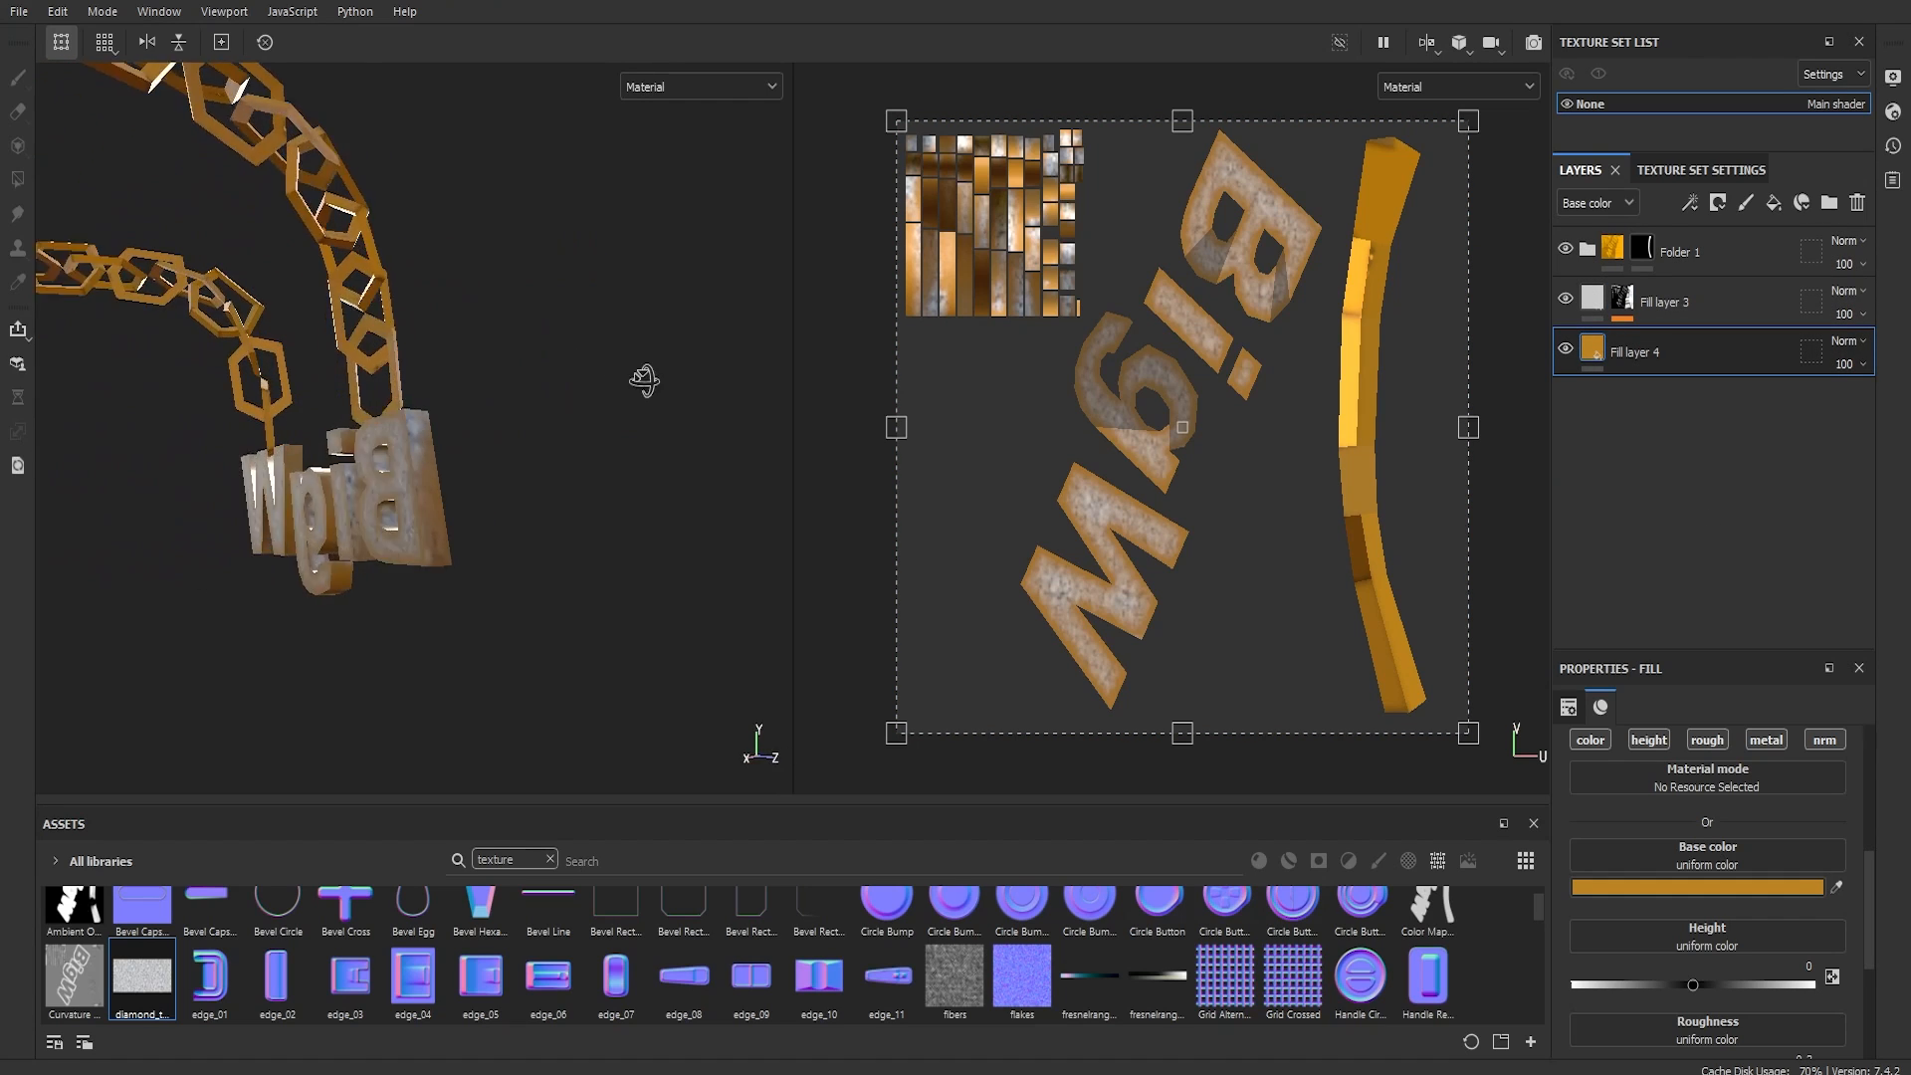
{"action": "left_click_drag", "start_coordinate": [645, 380], "coordinate": [249, 557], "text": "alt"}
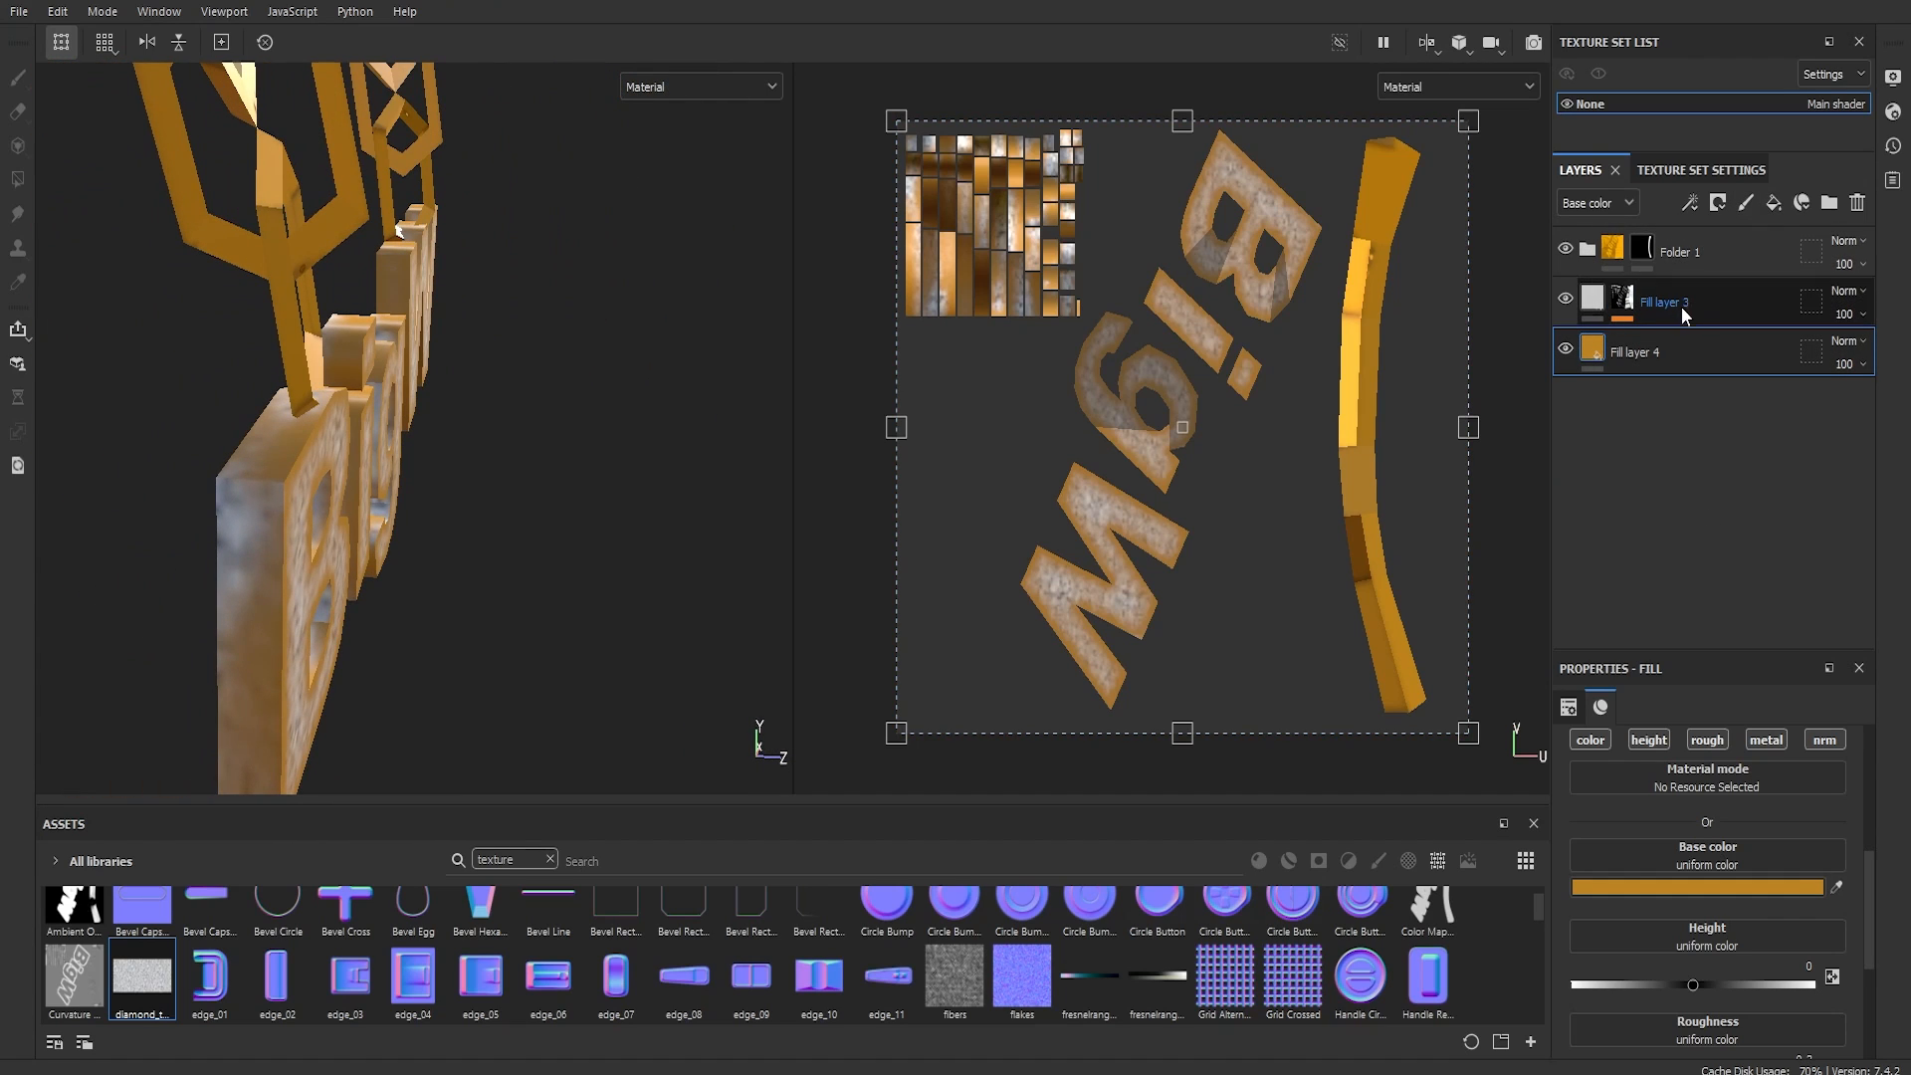
{"action": "left_click", "coordinate": [1682, 306], "text": "shift"}
{"action": "key", "text": "ctrl+g"}
{"action": "left_click", "coordinate": [1587, 299]}
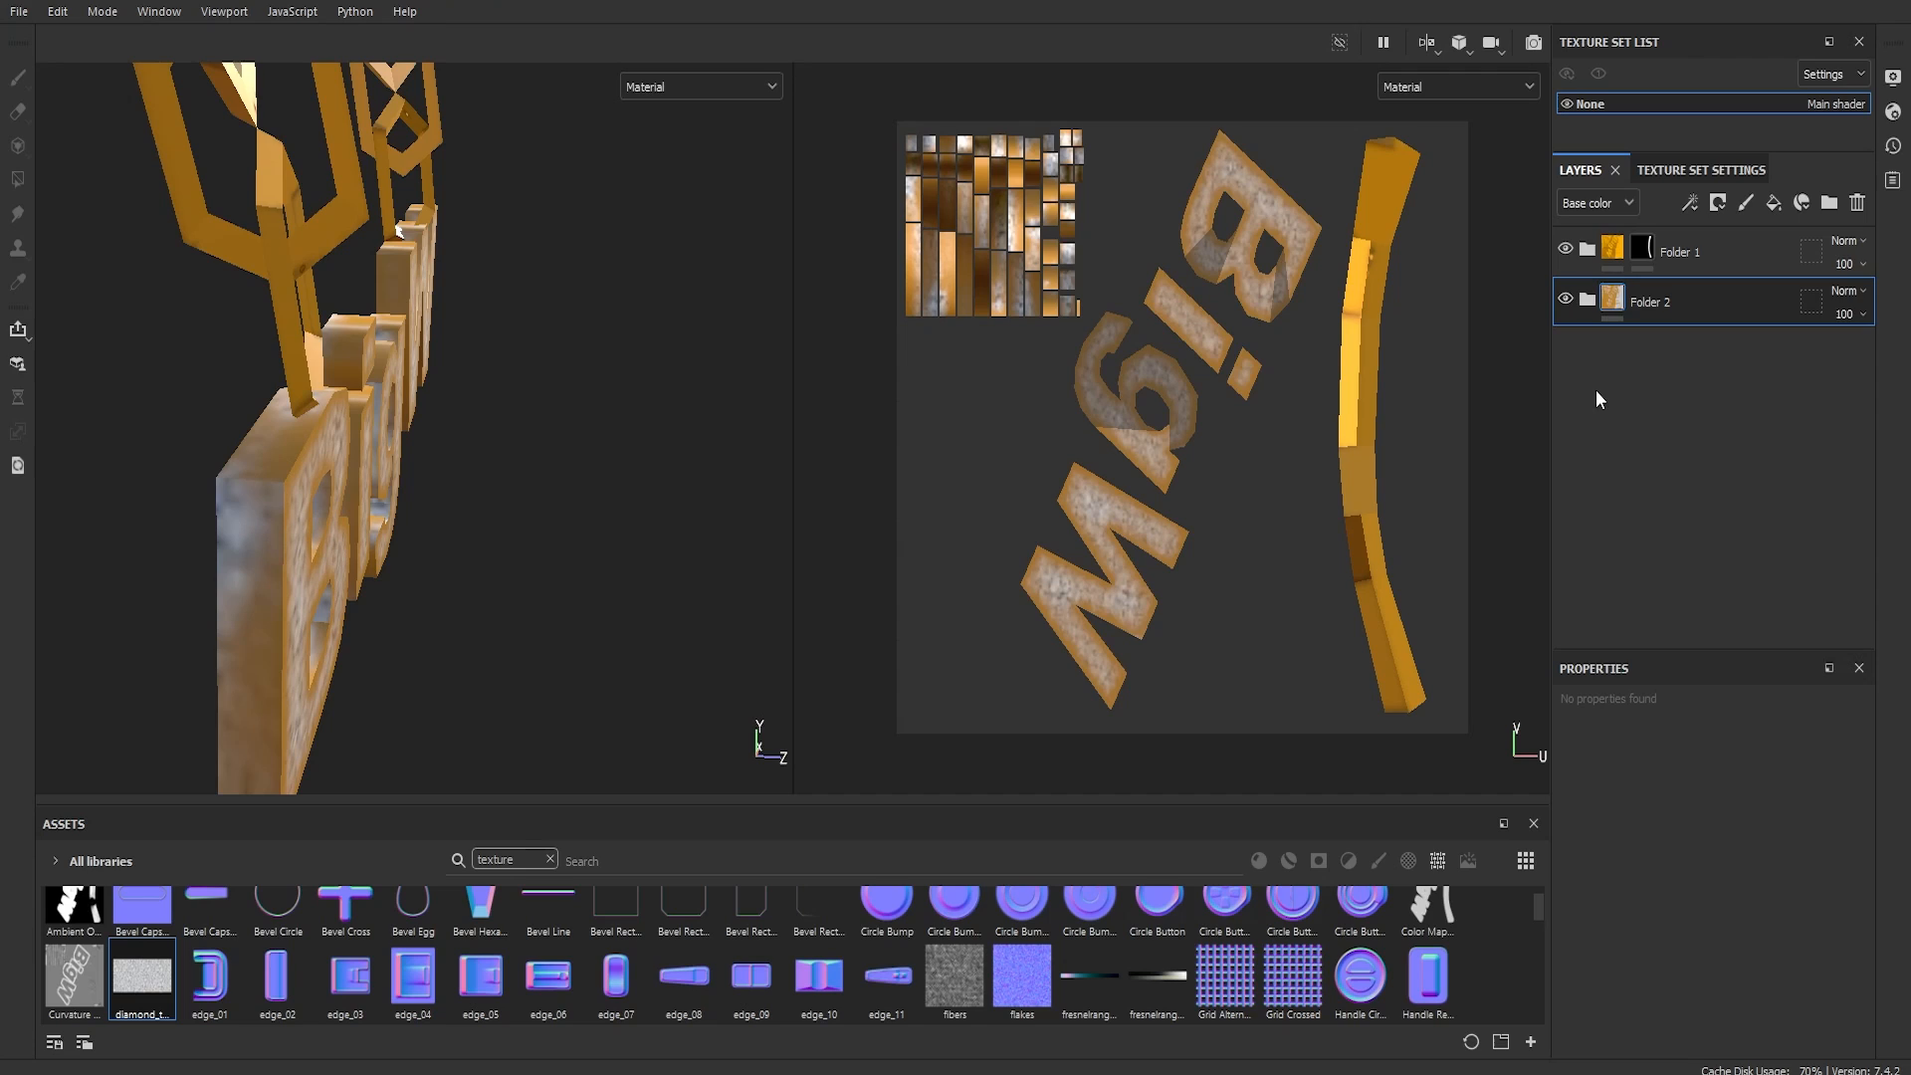
{"action": "key", "text": "ctrl+d"}
Step: In the original Folder 2, replace Fill layer 3's diamond texture with a gold base color sampled from the chain strip
{"action": "left_click", "coordinate": [1588, 350]}
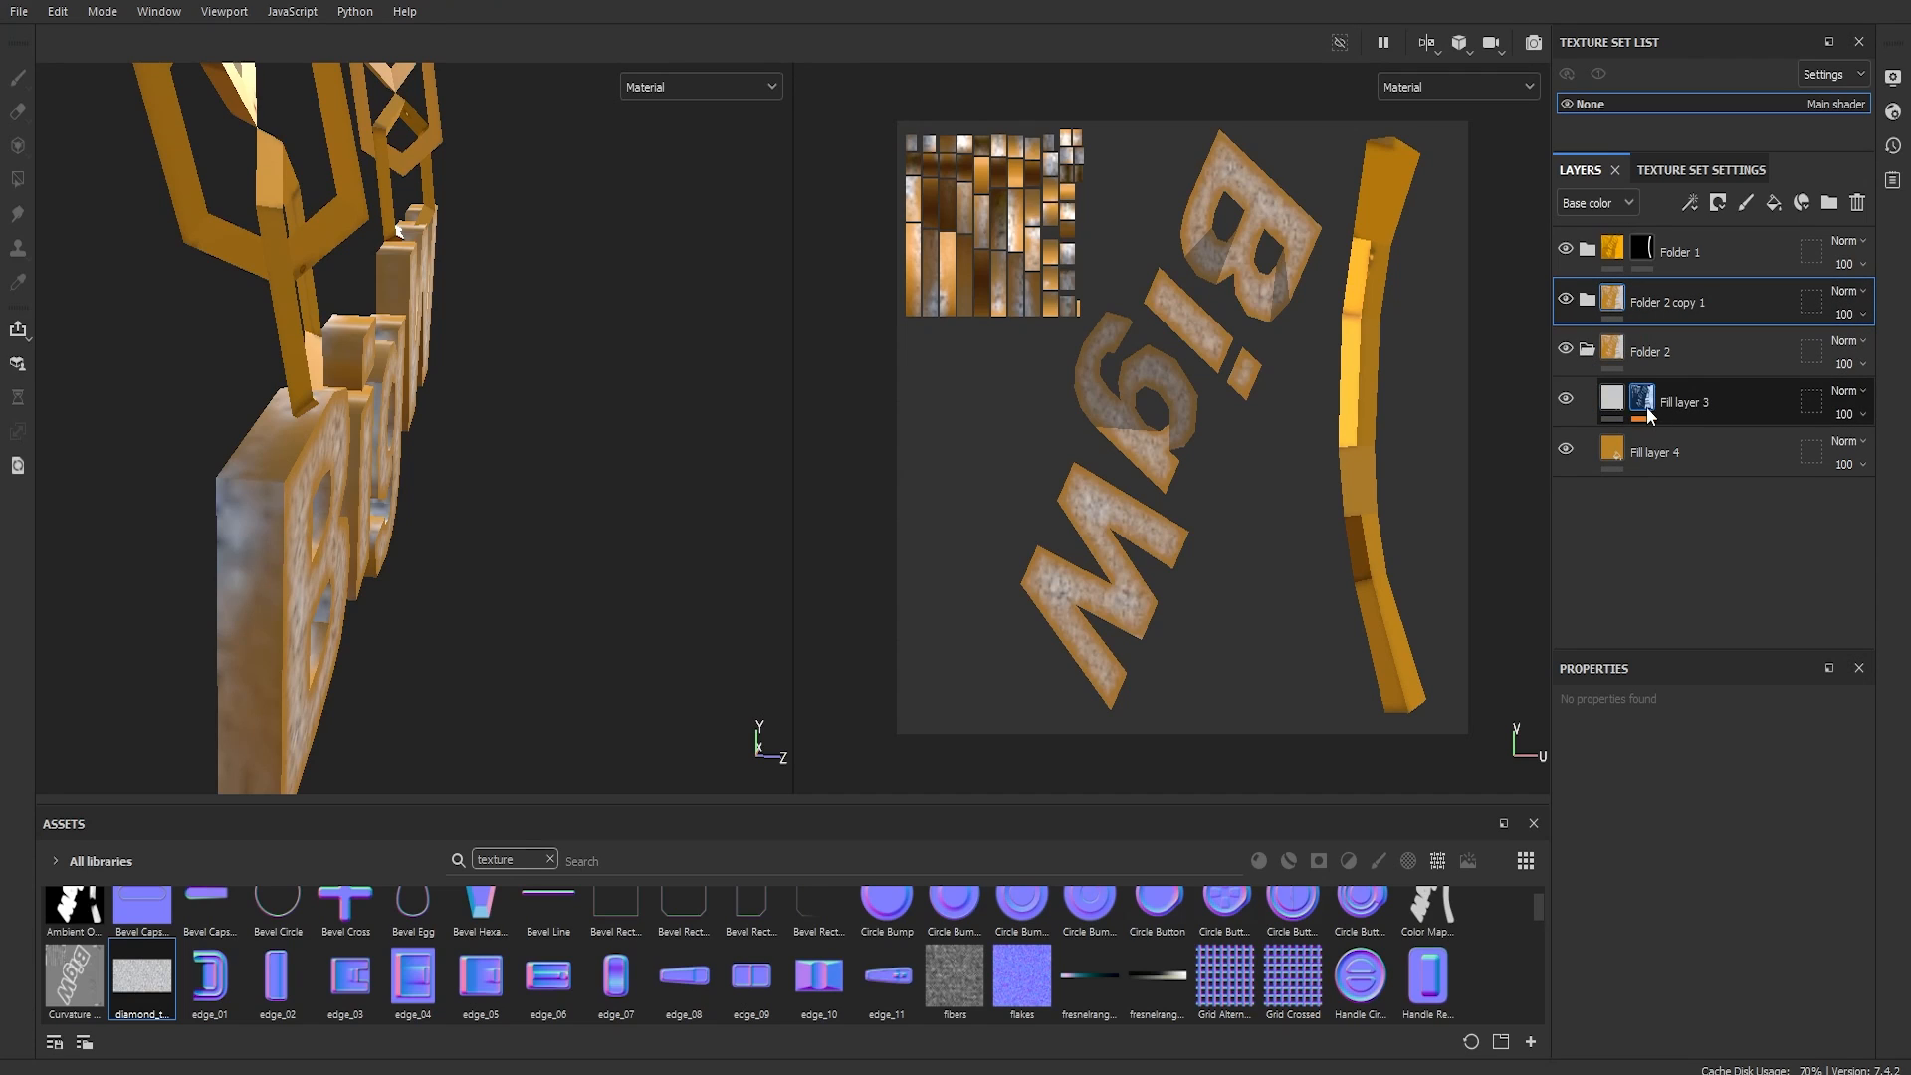
{"action": "left_click", "coordinate": [1648, 408]}
{"action": "left_click", "coordinate": [1752, 886]}
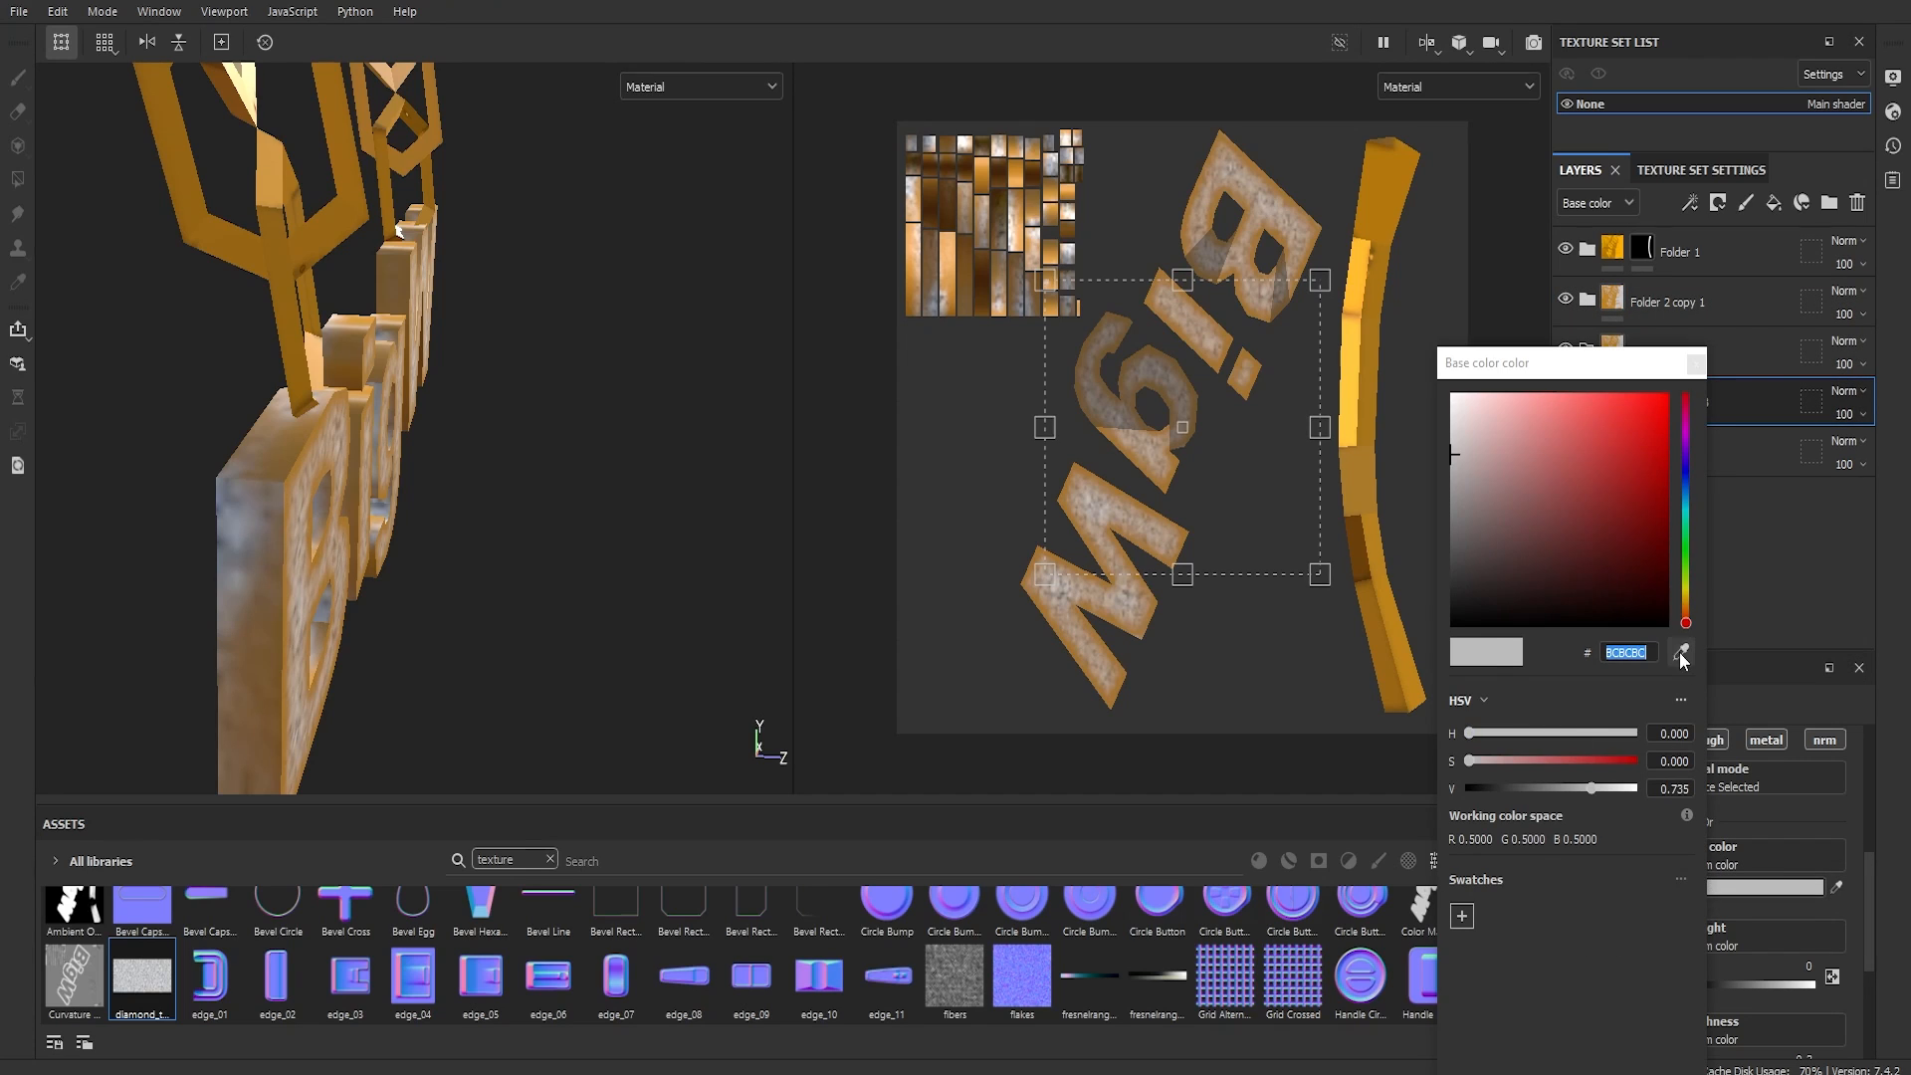
{"action": "left_click", "coordinate": [1681, 659]}
{"action": "left_click", "coordinate": [1372, 488]}
{"action": "left_click", "coordinate": [1697, 363]}
{"action": "left_click", "coordinate": [1588, 350]}
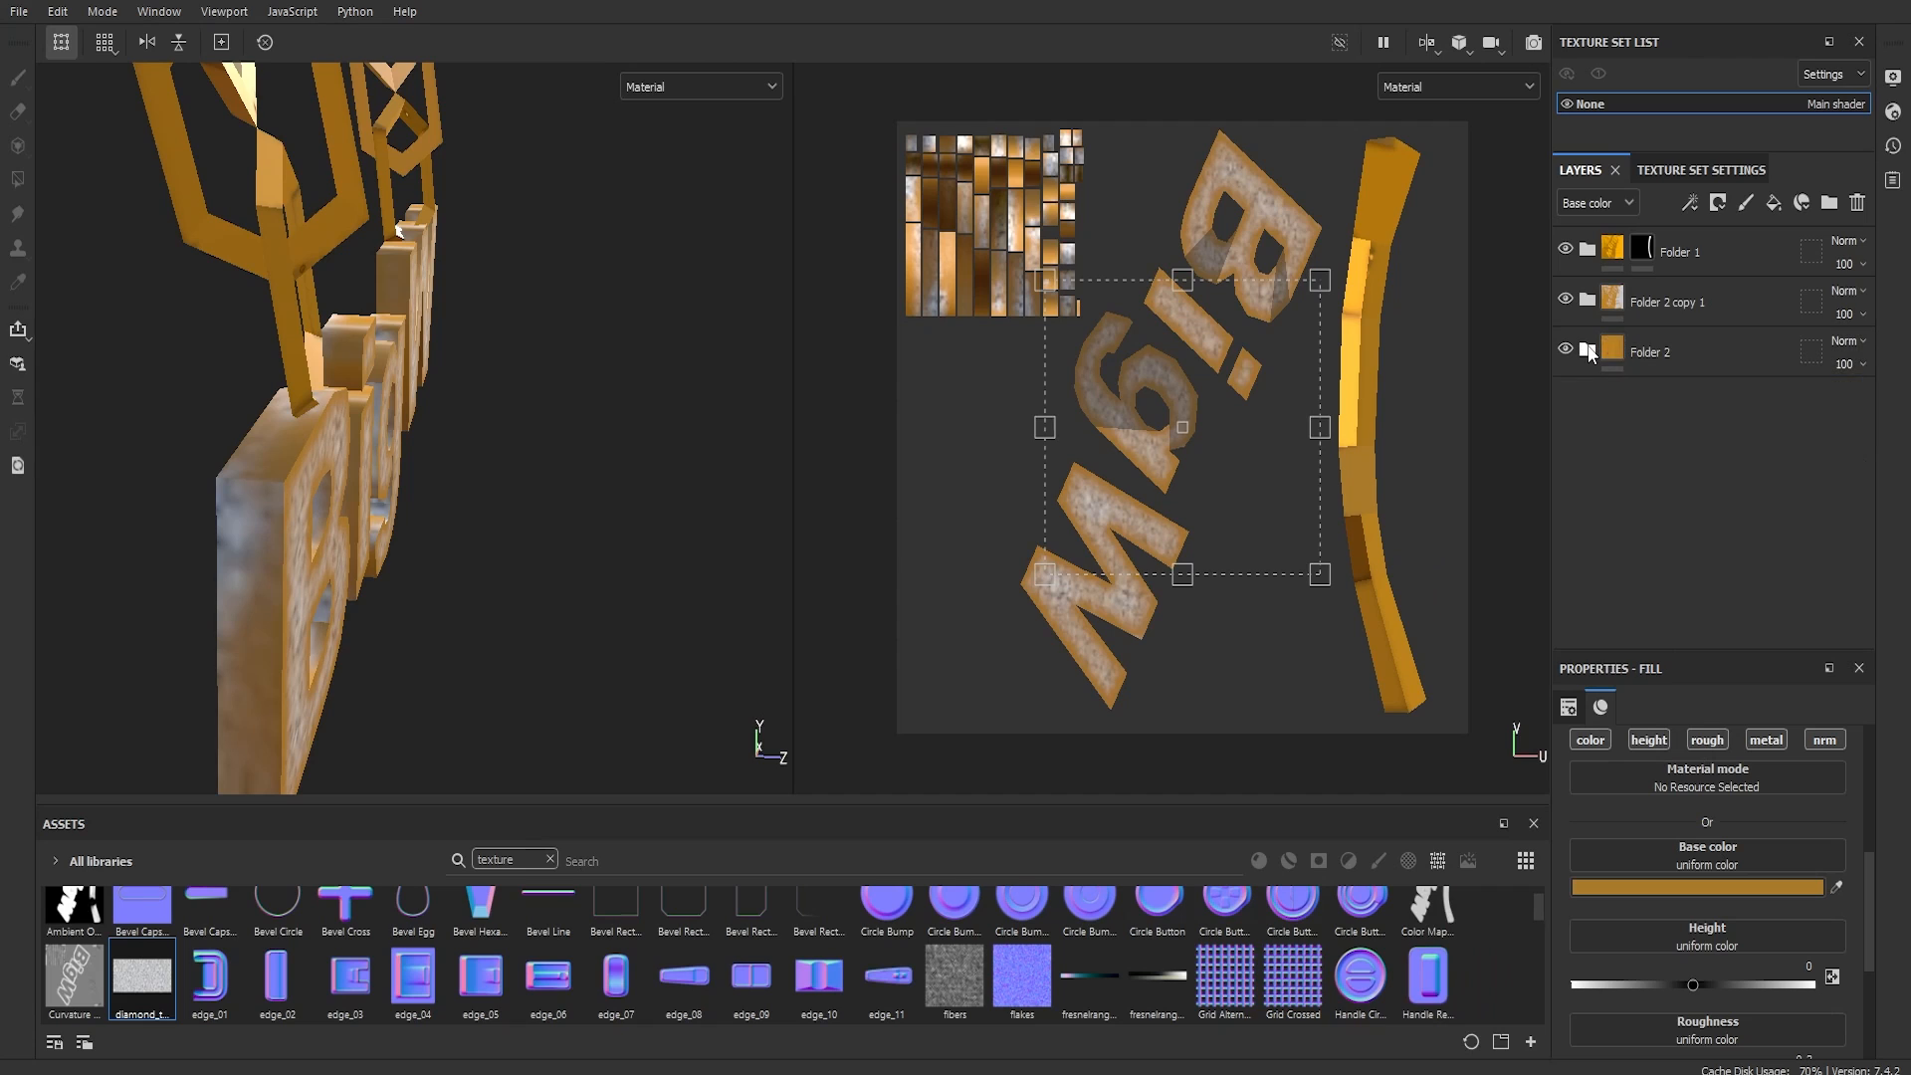
Step: Add a black mask to Folder 2 copy 1 and polygon-fill the front faces of the BigW letters white in it
{"action": "left_click", "coordinate": [1640, 303]}
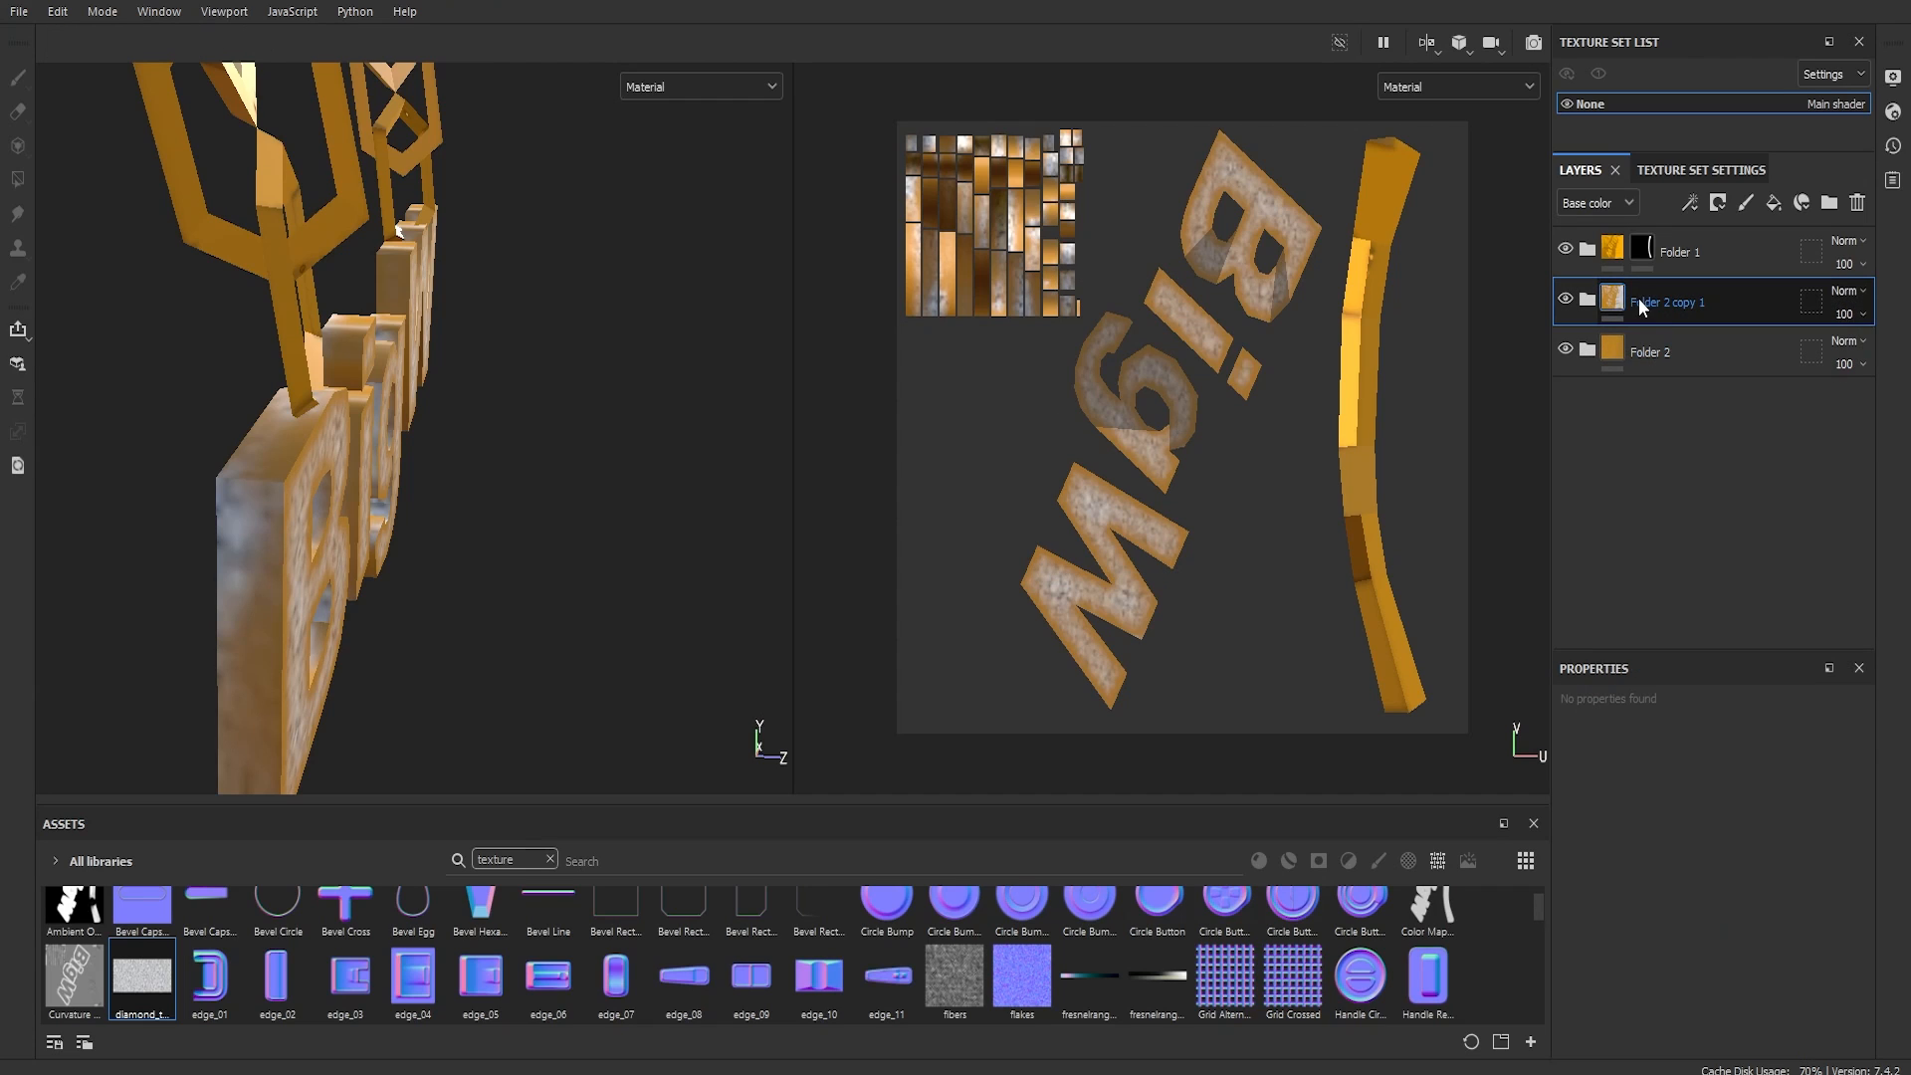
{"action": "right_click", "coordinate": [1639, 296]}
{"action": "left_click", "coordinate": [1683, 340]}
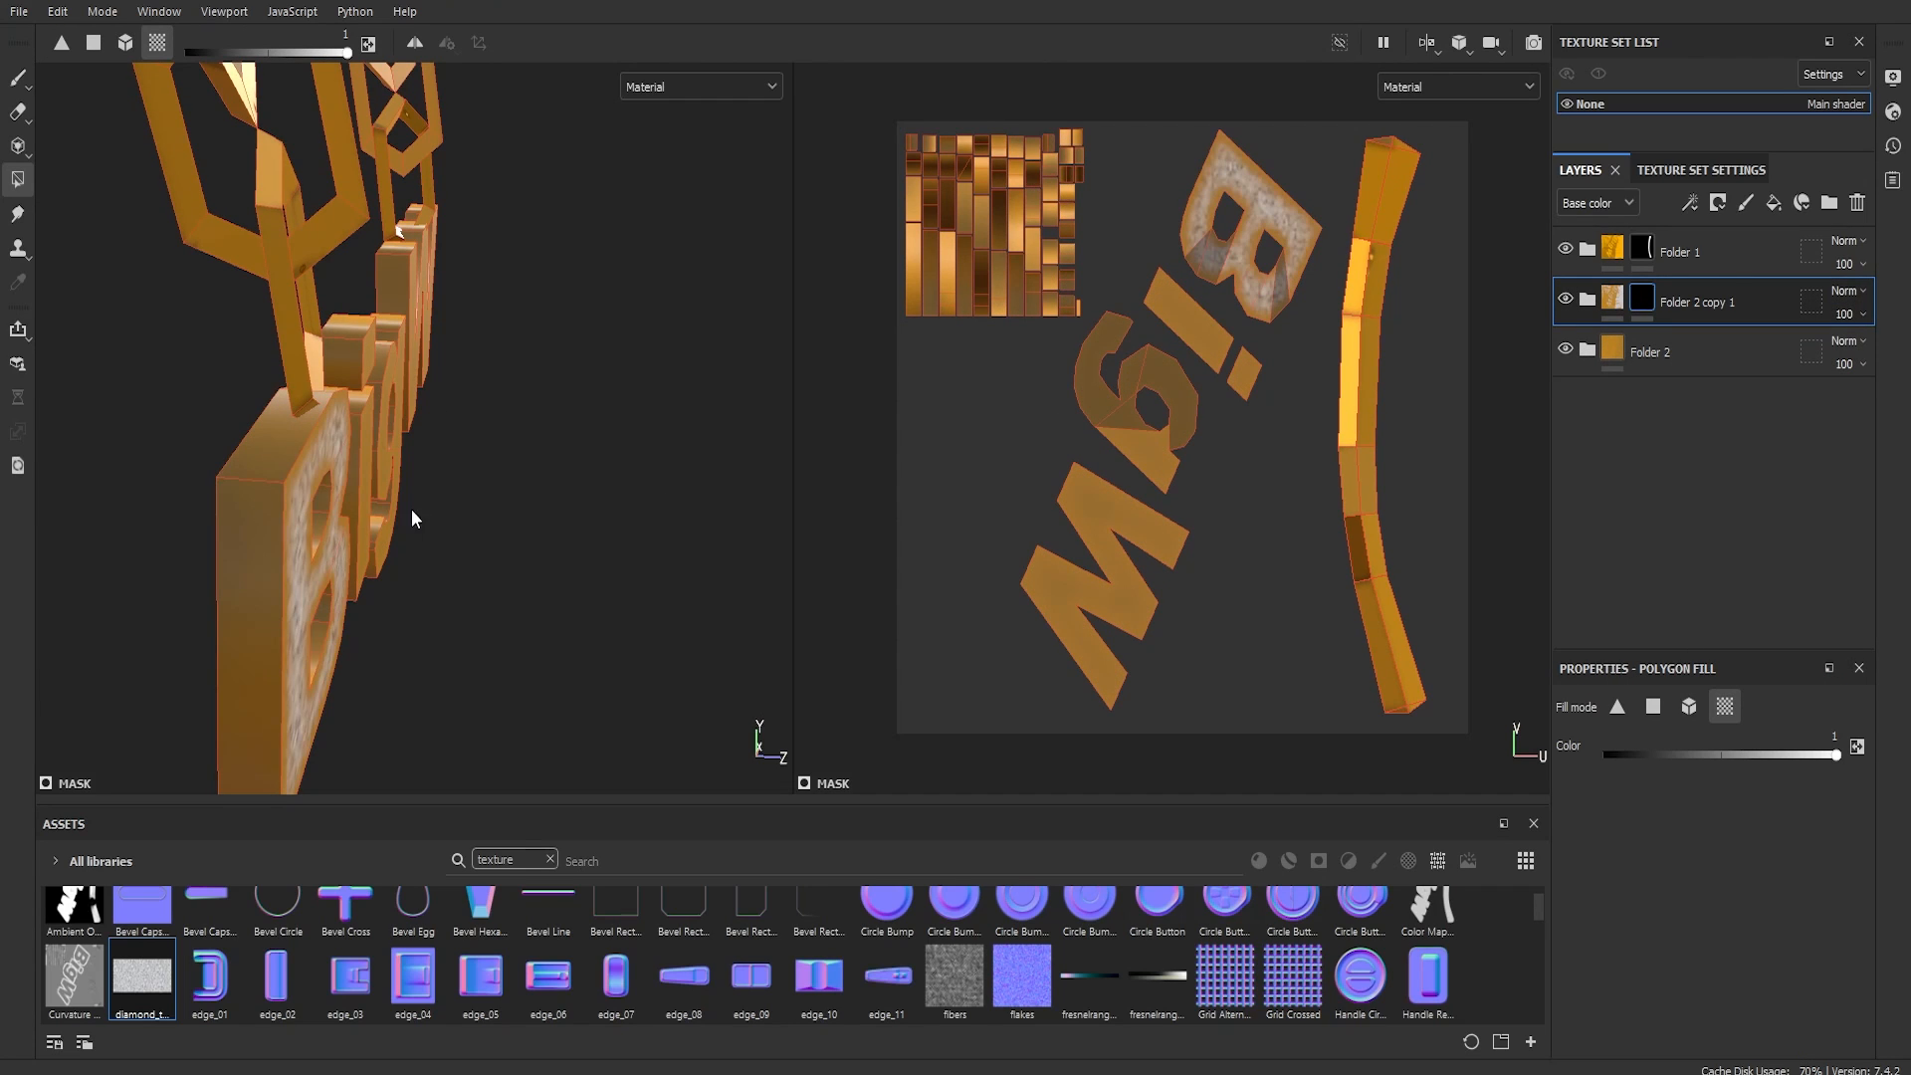
{"action": "mouse_move", "coordinate": [647, 568]}
{"action": "left_mouse_down", "text": "alt"}
{"action": "mouse_move", "coordinate": [543, 584]}
{"action": "mouse_move", "coordinate": [478, 538]}
{"action": "mouse_move", "coordinate": [723, 529]}
{"action": "mouse_move", "coordinate": [422, 565]}
{"action": "mouse_move", "coordinate": [330, 474]}
{"action": "mouse_move", "coordinate": [320, 398]}
{"action": "mouse_move", "coordinate": [333, 498]}
{"action": "mouse_move", "coordinate": [185, 357]}
{"action": "mouse_move", "coordinate": [190, 329]}
{"action": "left_mouse_up", "text": "alt"}
{"action": "left_click", "coordinate": [1196, 324]}
{"action": "left_click", "coordinate": [1244, 374]}
{"action": "left_click", "coordinate": [1179, 422]}
{"action": "left_click", "coordinate": [1145, 523]}
{"action": "left_click", "coordinate": [1613, 297]}
{"action": "scroll", "coordinate": [435, 345], "scroll_direction": "down", "scroll_amount": 3}
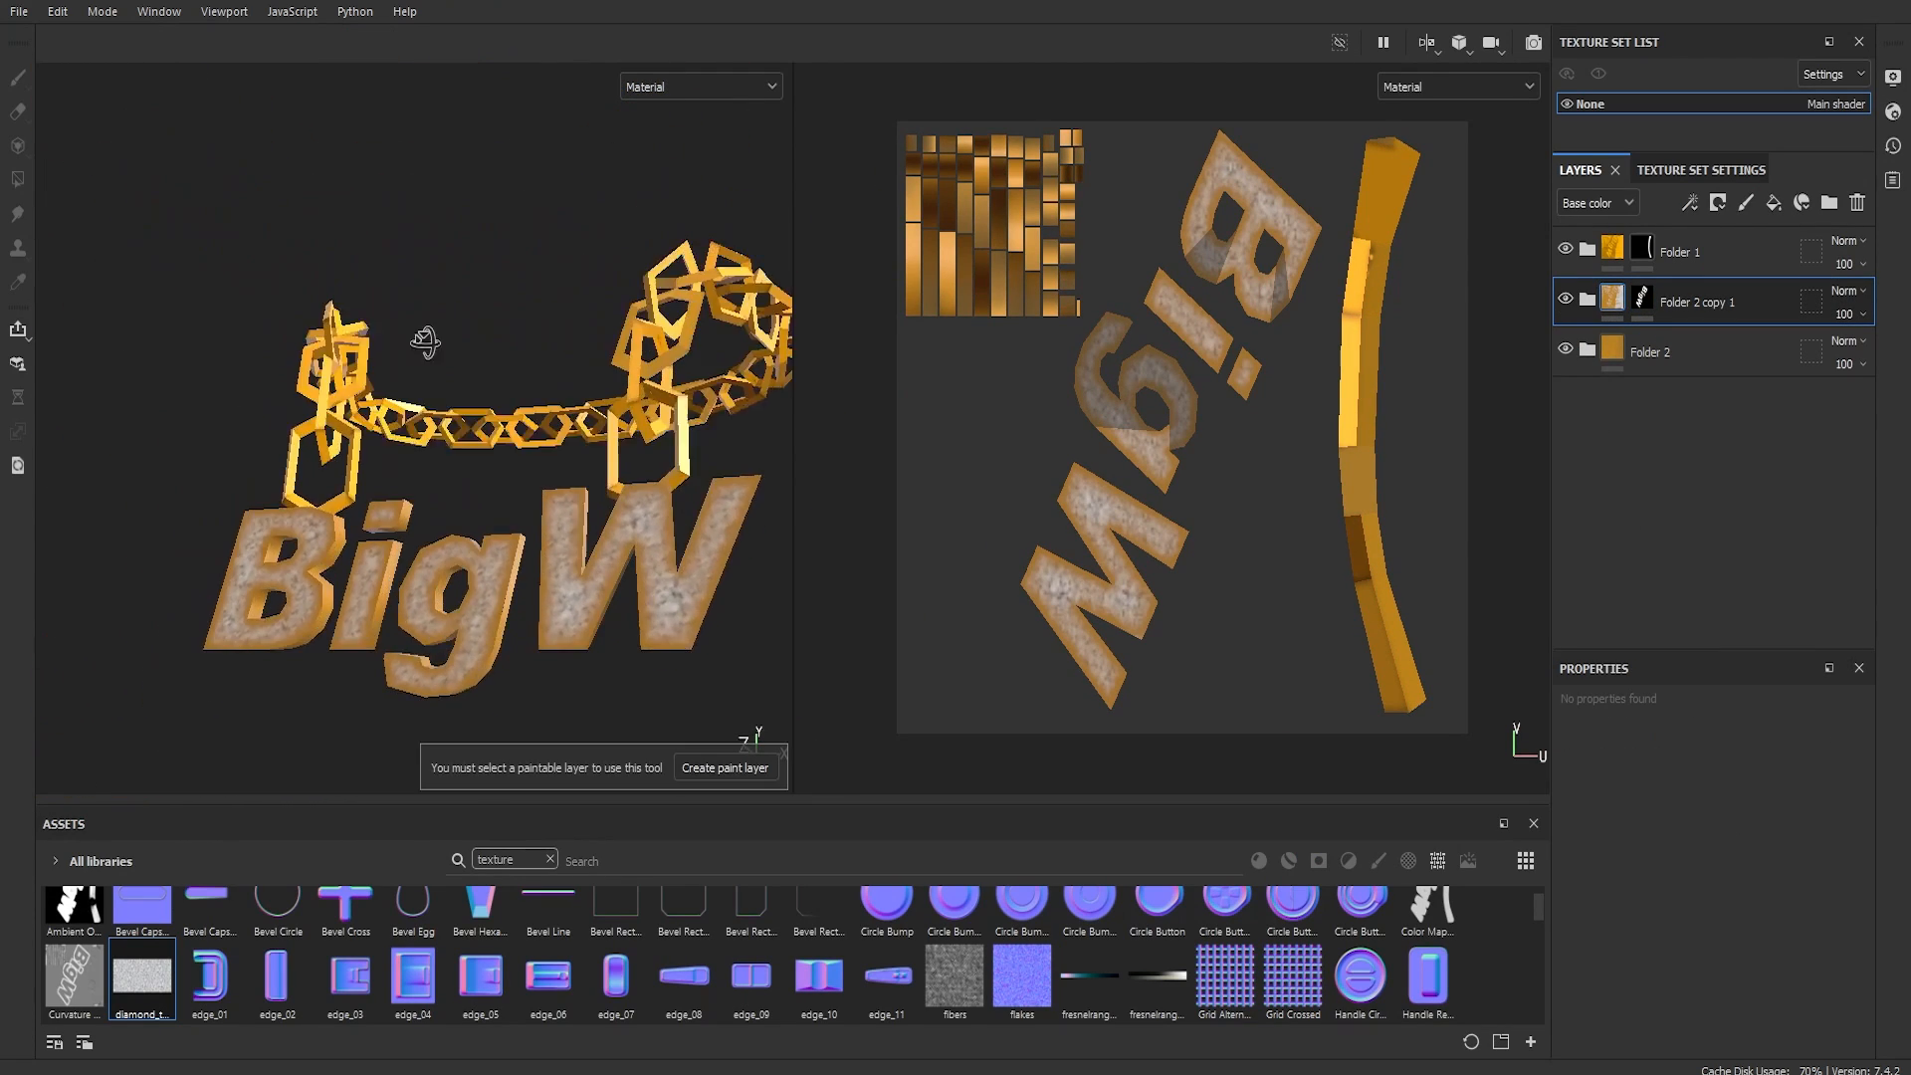